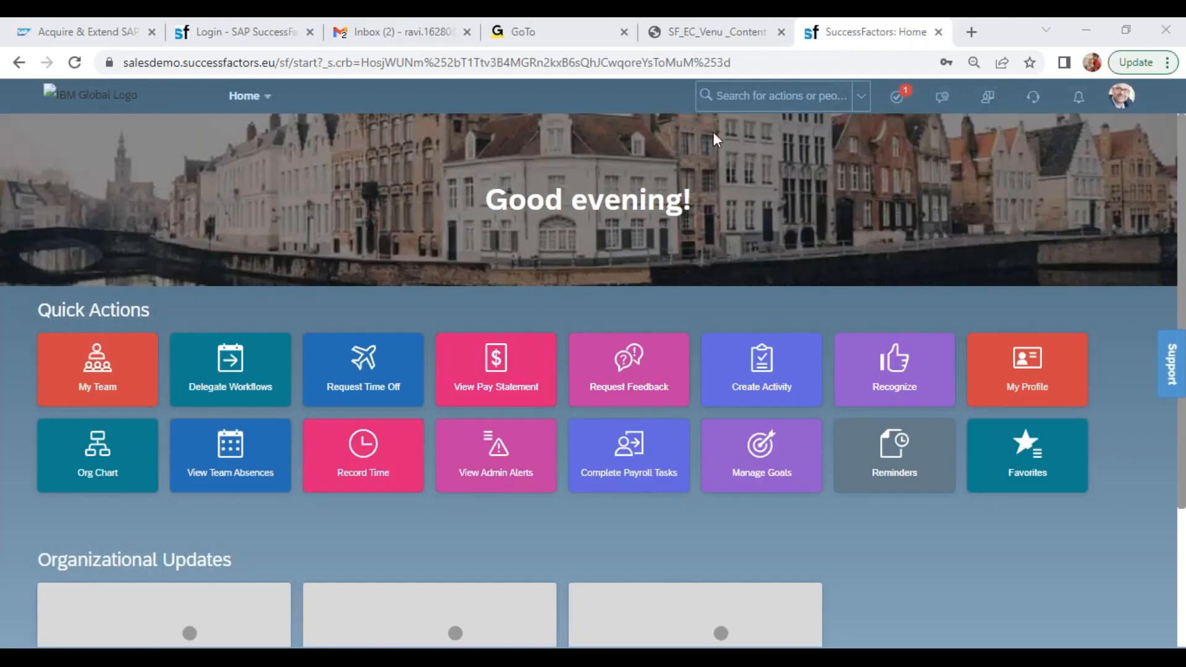
Search the available actions for "con obj def" and open Configure Object Definitions
{"action": "left_click", "coordinate": [715, 87]}
{"action": "type", "text": "con obj"}
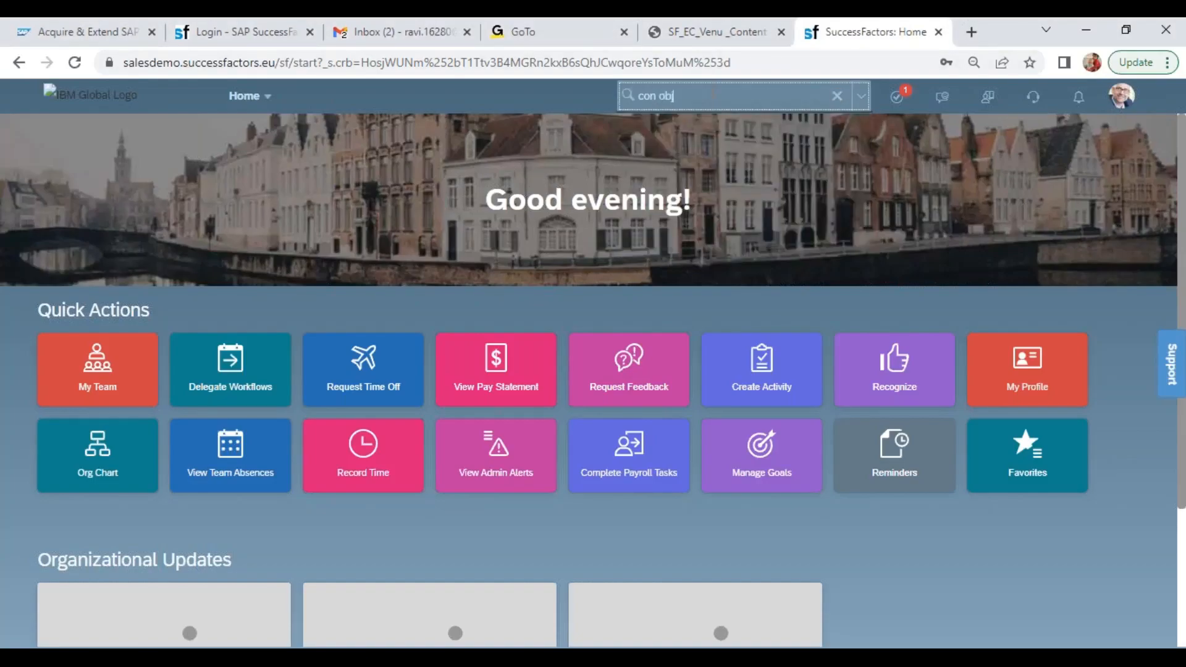
{"action": "type", "text": " def"}
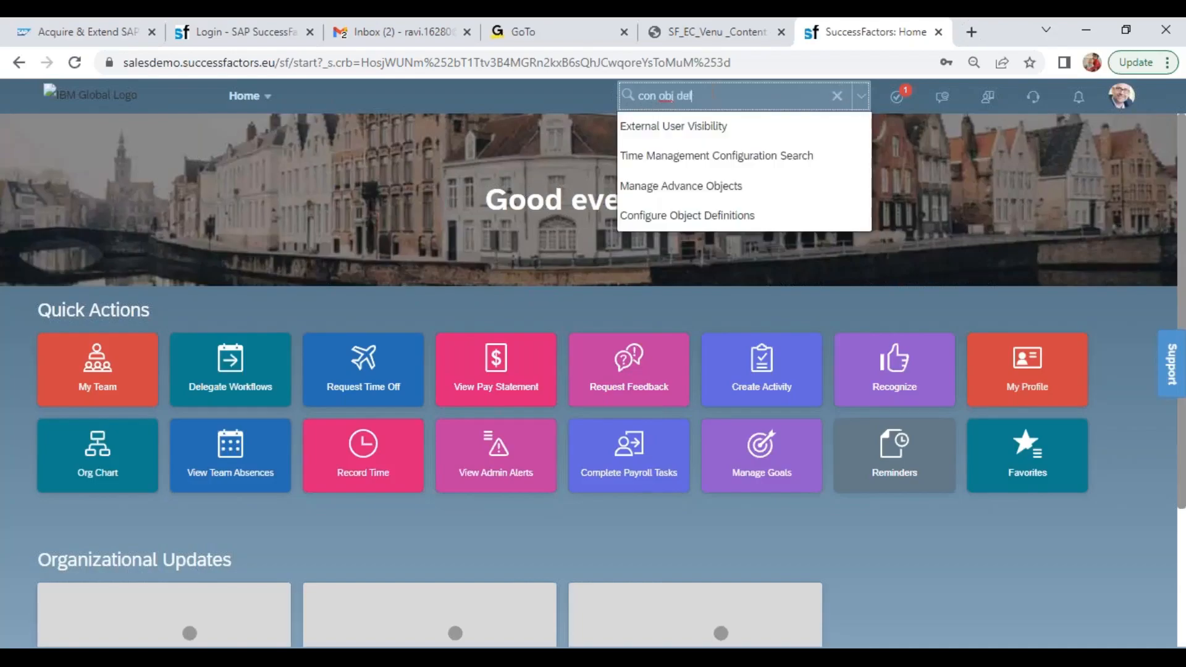
{"action": "key", "text": "Down"}
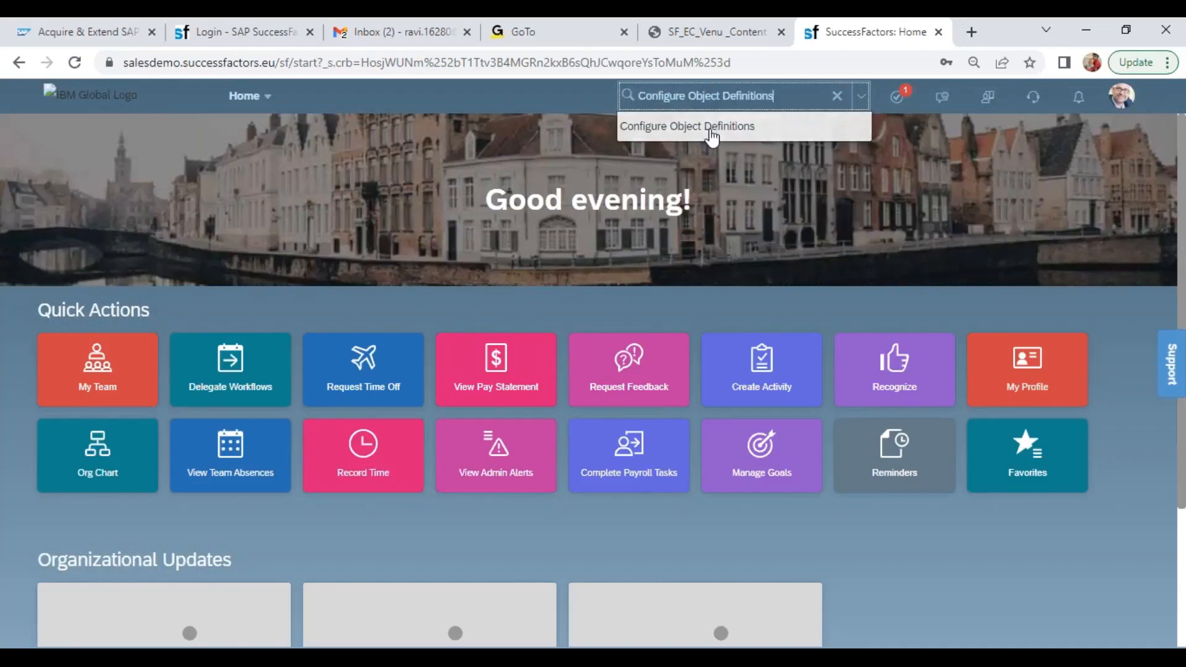
{"action": "key", "text": "Return"}
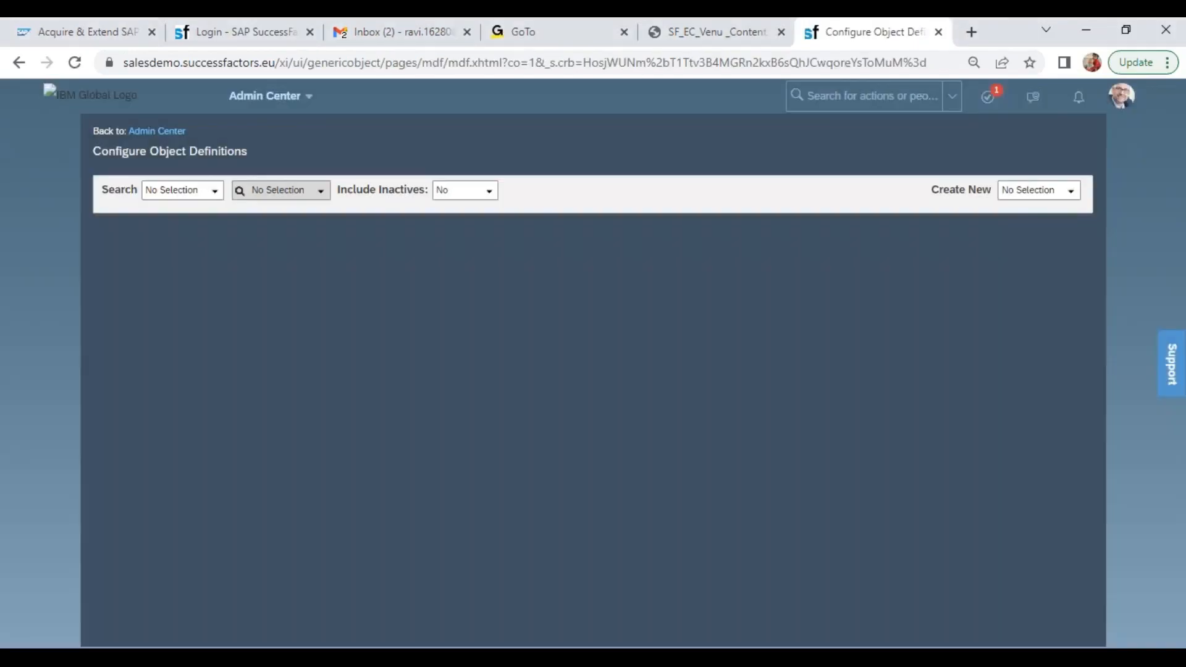
Look up the Object Definition named Division and open it
{"action": "left_click", "coordinate": [214, 190]}
{"action": "left_click", "coordinate": [214, 241]}
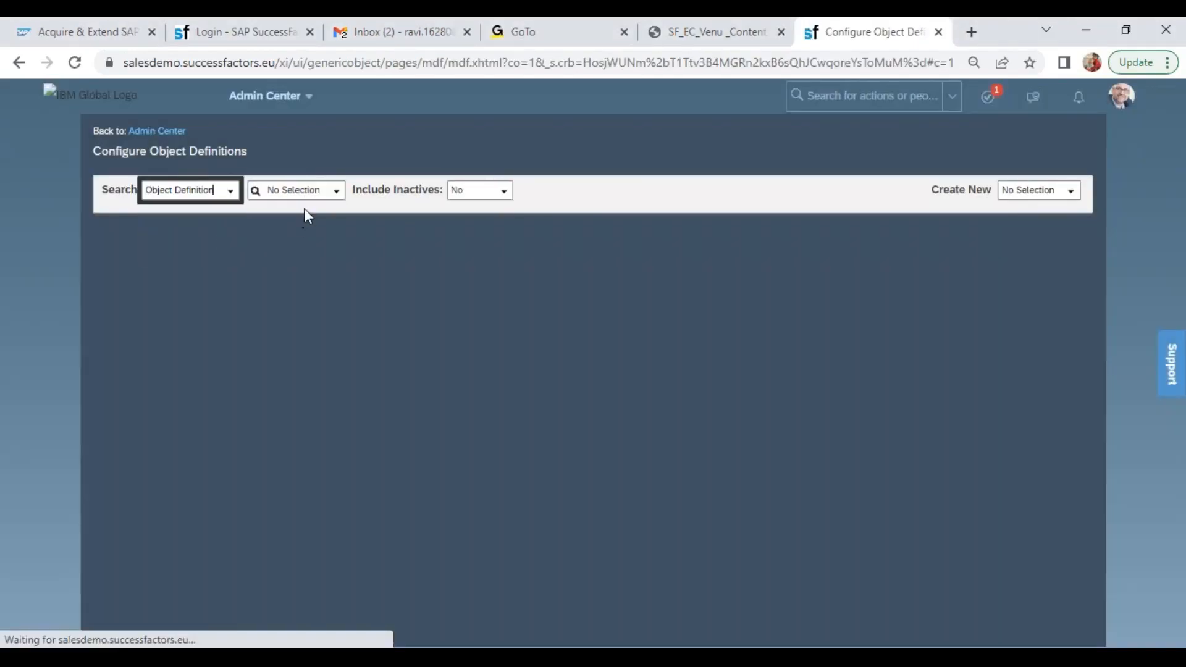
{"action": "left_click", "coordinate": [295, 188]}
{"action": "type", "text": "div"}
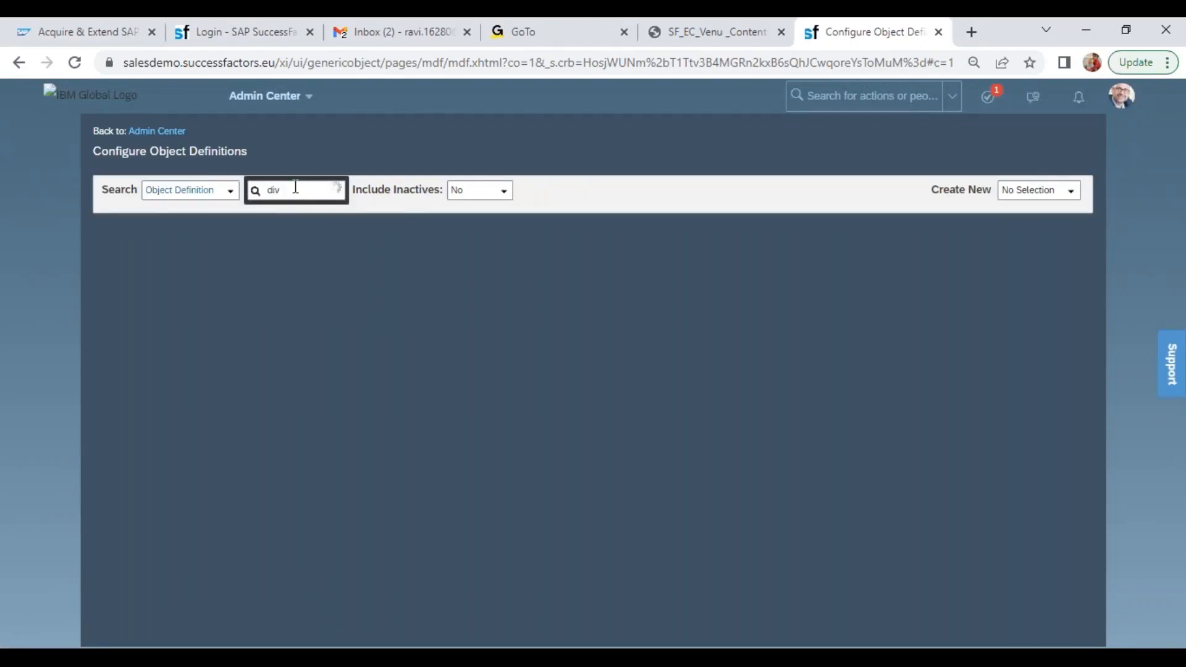
{"action": "left_click", "coordinate": [296, 224]}
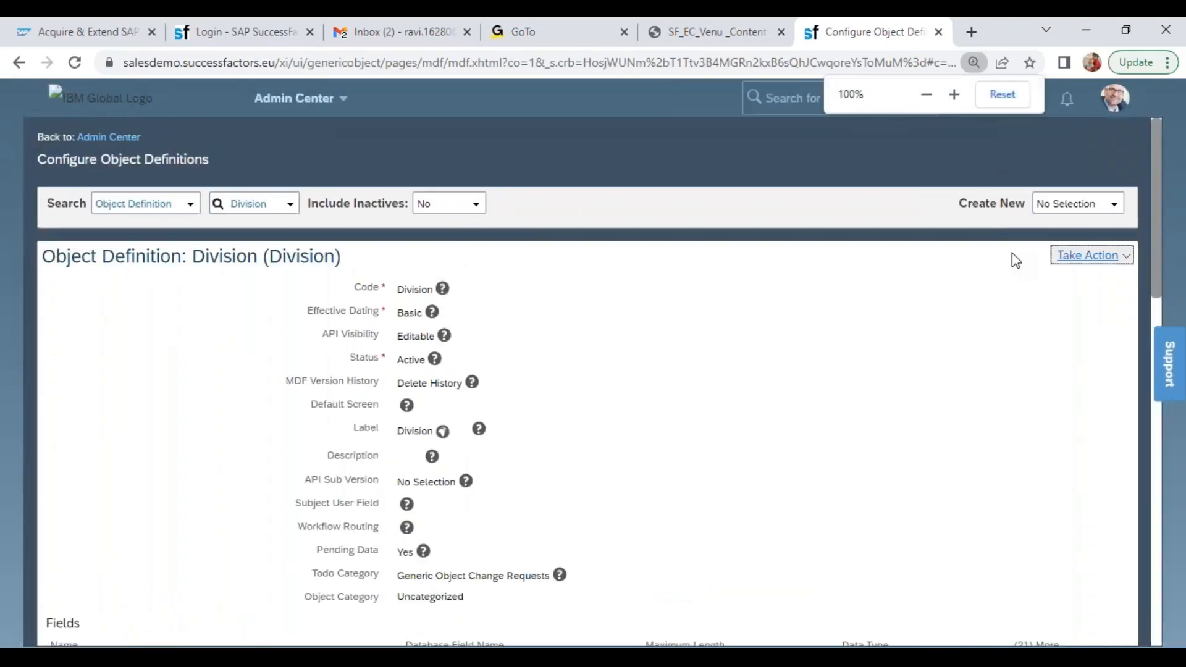
Examine the details of Division's cust_toBusinessUnit association, including the destination field name and default destination value in its field criteria
{"action": "scroll", "coordinate": [1160, 285], "scroll_direction": "down", "scroll_amount": 12}
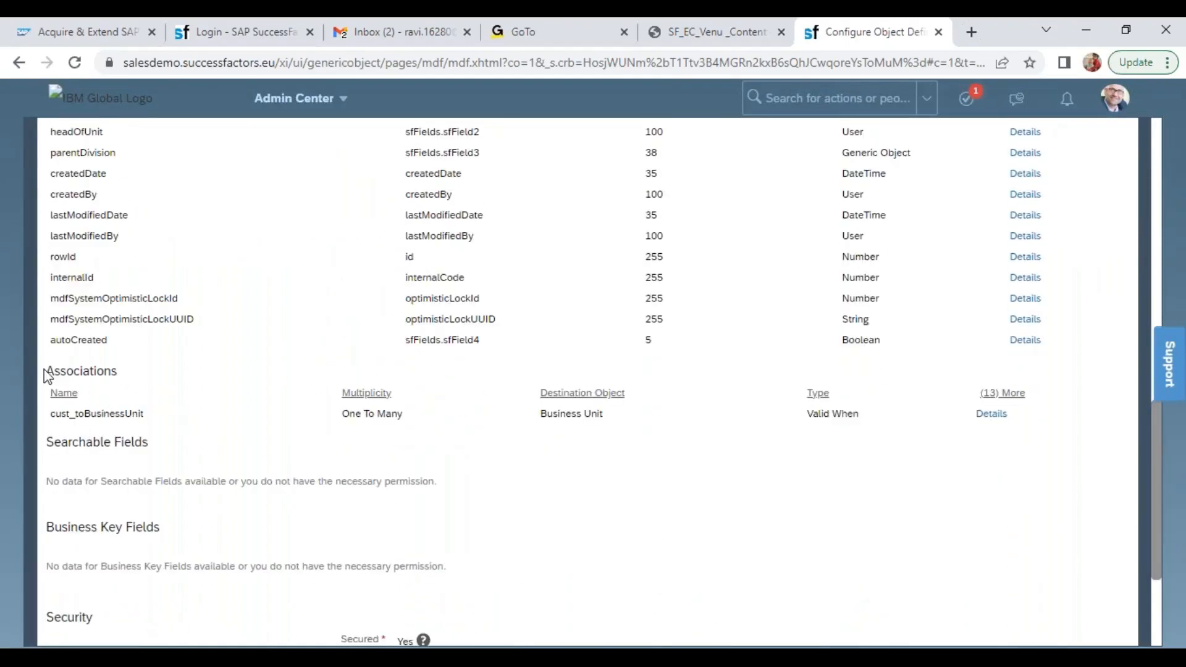
{"action": "left_click_drag", "start_coordinate": [45, 370], "coordinate": [114, 371]}
{"action": "left_click", "coordinate": [113, 382]}
{"action": "left_click", "coordinate": [991, 413]}
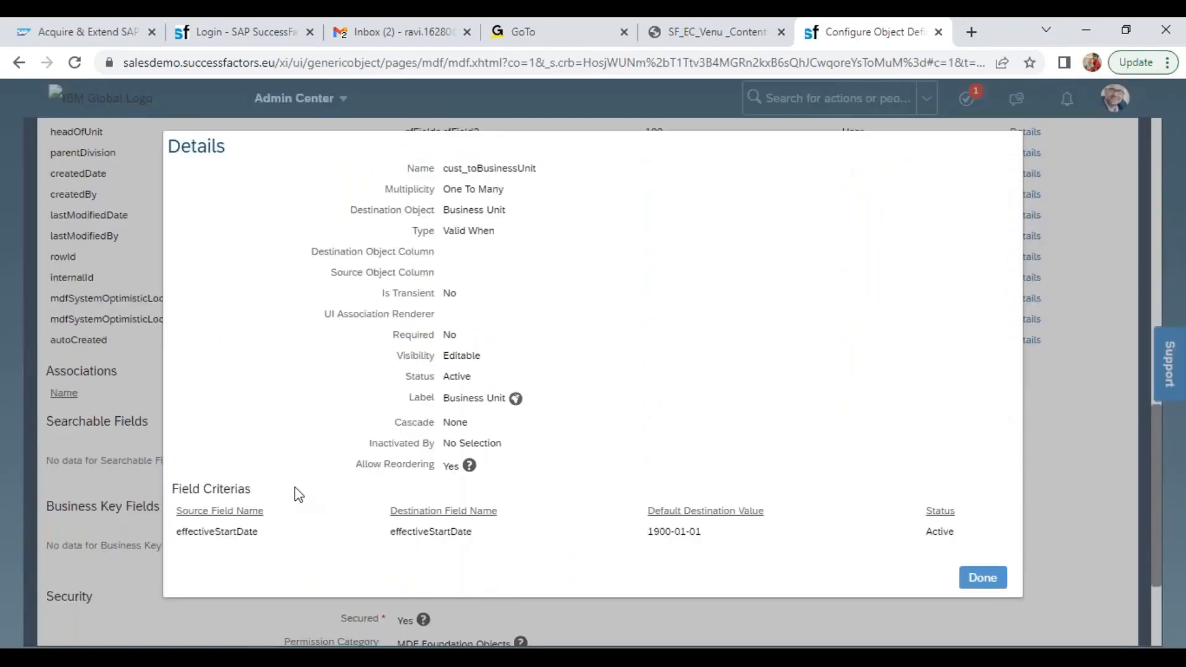
{"action": "double_click", "coordinate": [437, 530]}
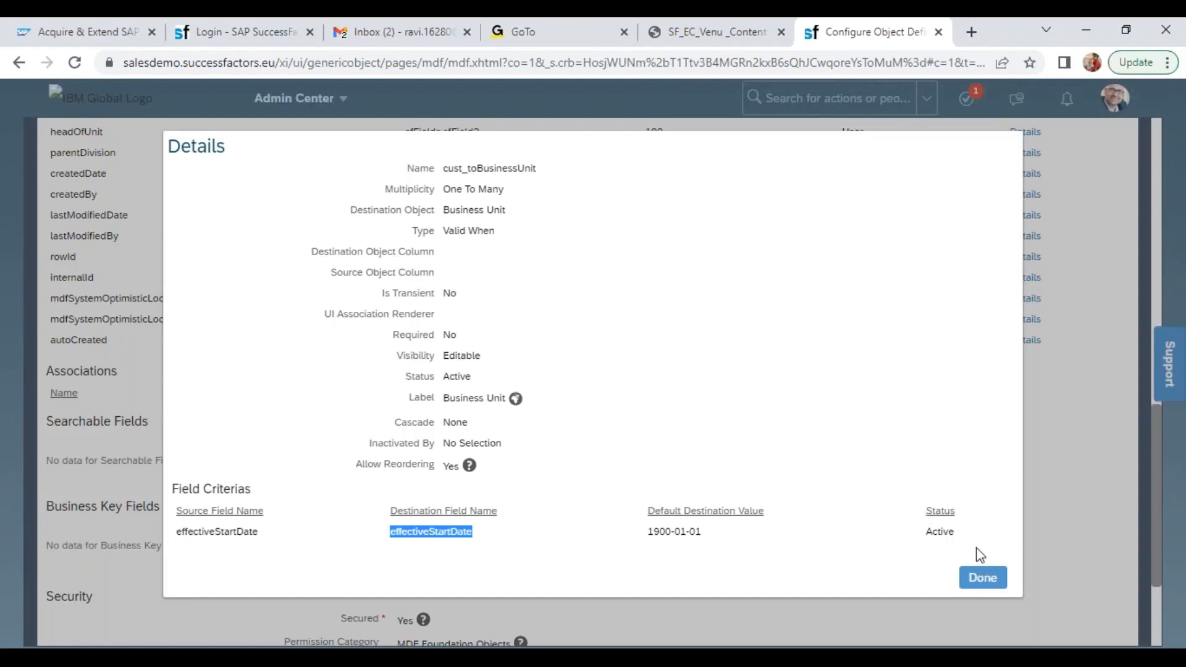
{"action": "left_click_drag", "start_coordinate": [646, 531], "coordinate": [695, 526]}
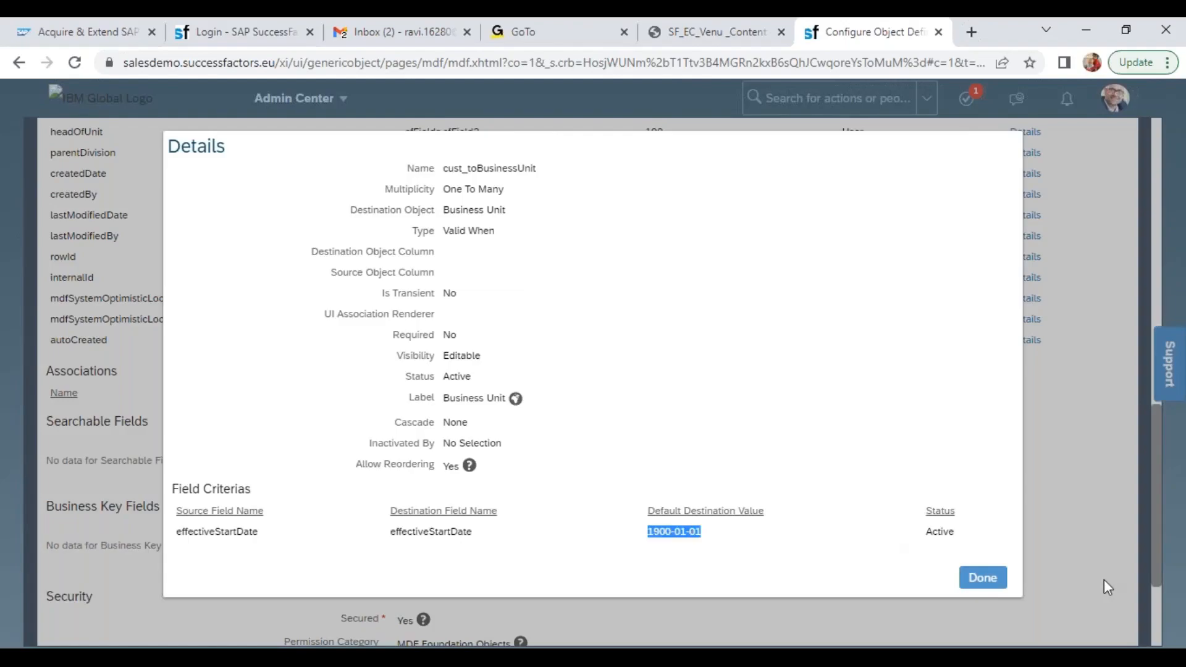
{"action": "left_click", "coordinate": [969, 578]}
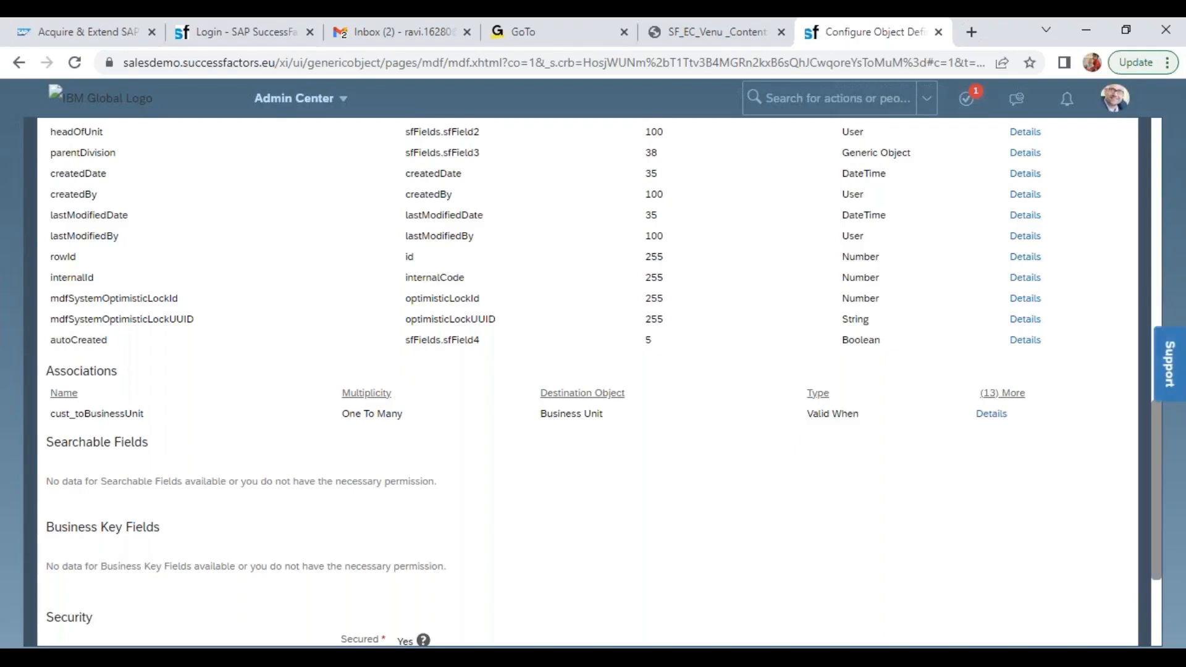
Review the cust_toBusinessUnit association's details once more and close them
{"action": "left_click_drag", "start_coordinate": [1155, 493], "coordinate": [1157, 450]}
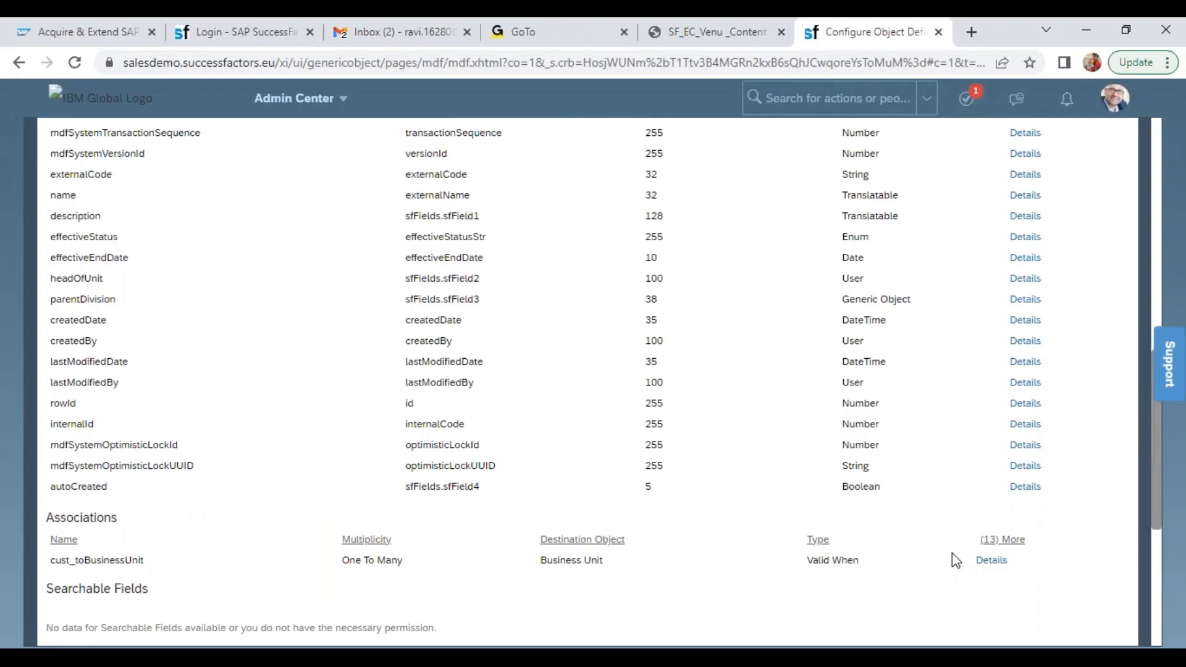
{"action": "left_click", "coordinate": [986, 562]}
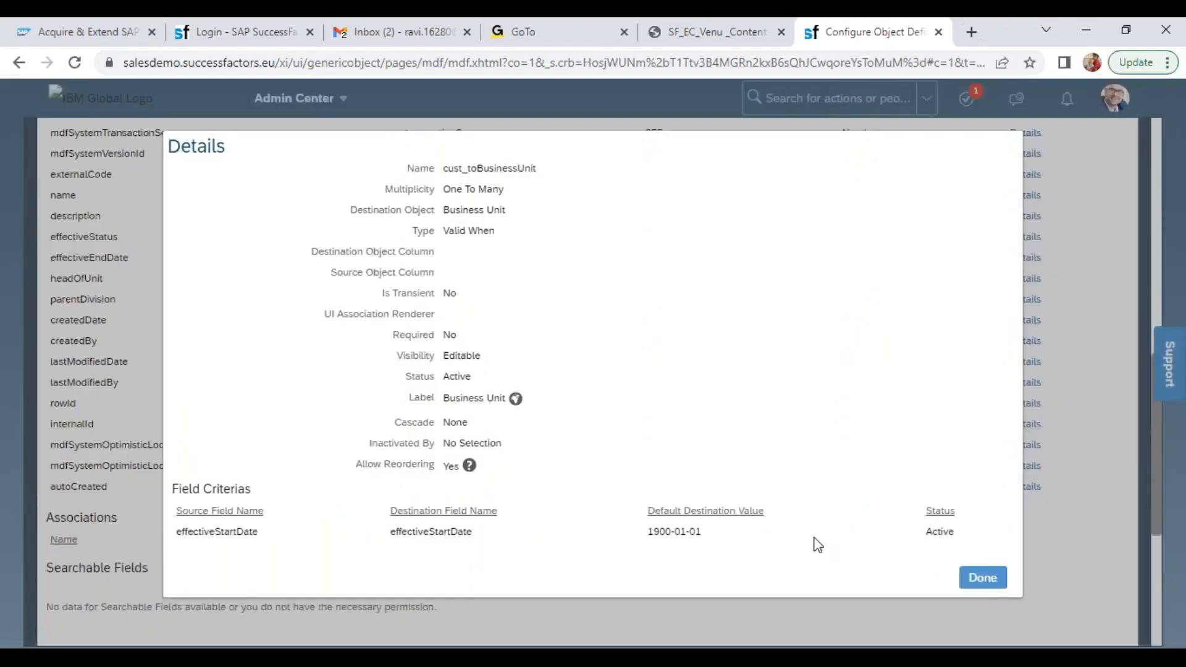
{"action": "left_click", "coordinate": [977, 577]}
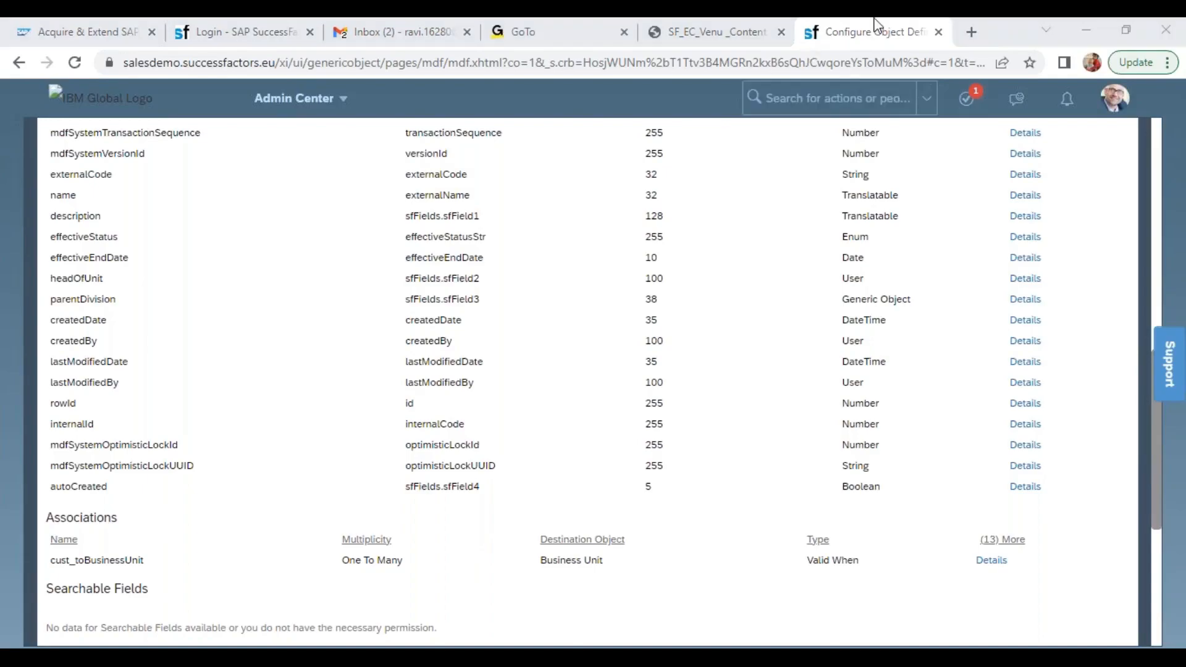
Open the bookmarked pmsalesdemo8 SuccessFactors login page in a new browser tab and log in with the prefilled credentials
{"action": "left_click", "coordinate": [971, 31]}
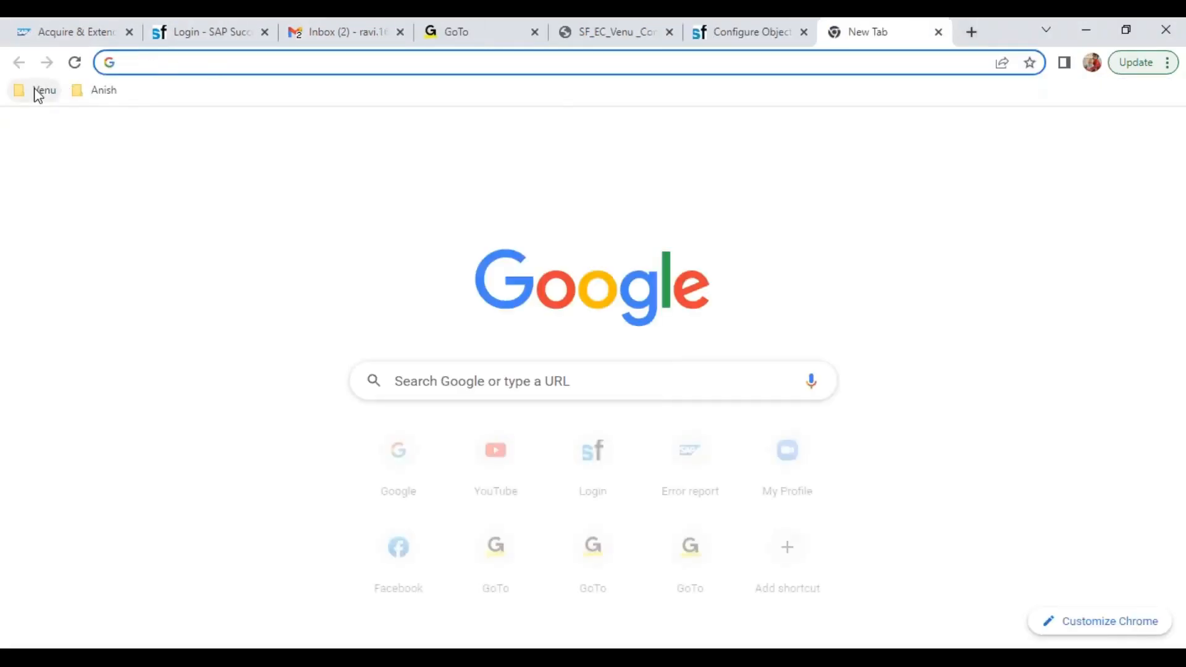
{"action": "left_click", "coordinate": [38, 94]}
{"action": "mouse_move", "coordinate": [54, 97]}
{"action": "left_click", "coordinate": [49, 118]}
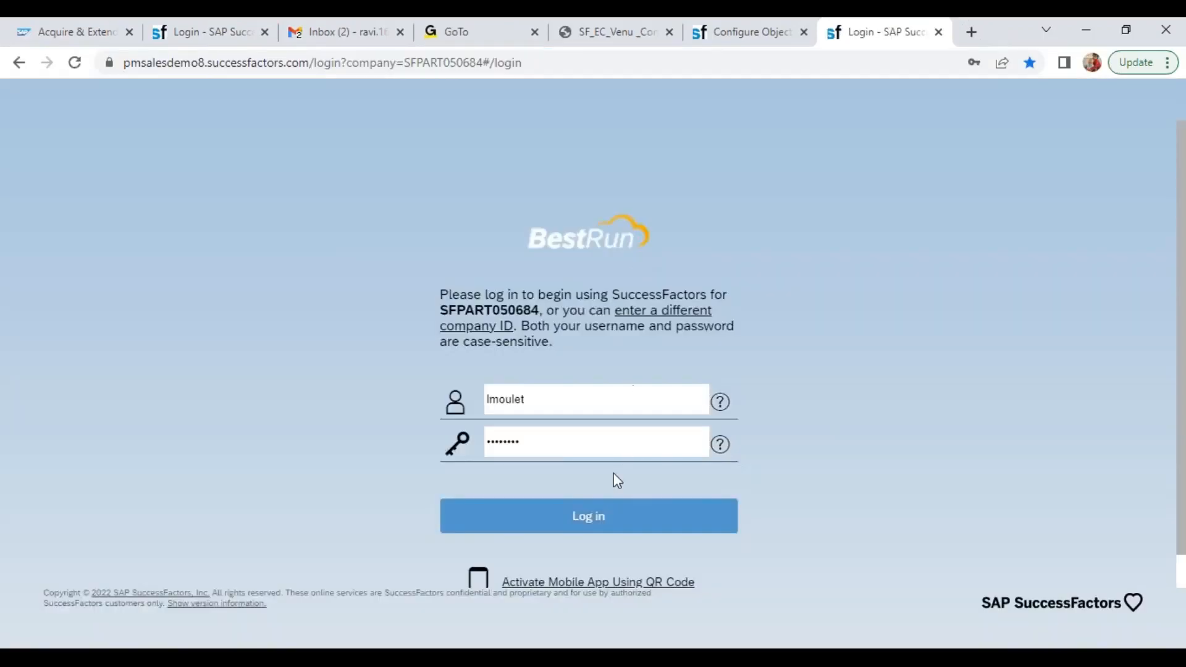
{"action": "left_click", "coordinate": [589, 527]}
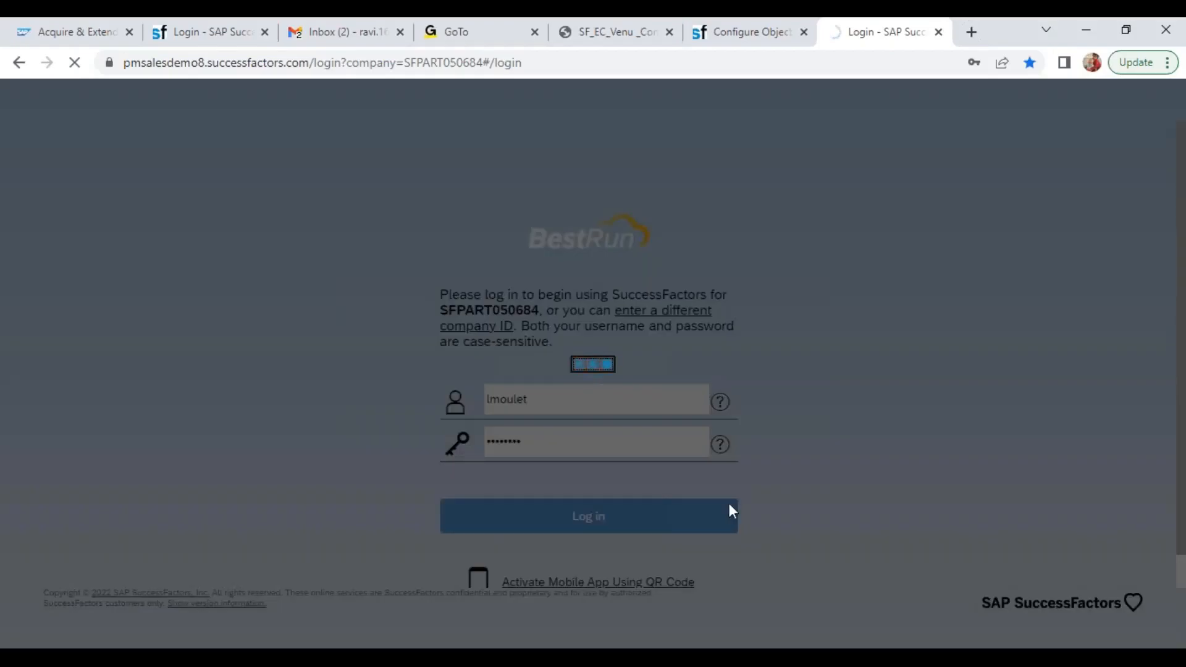
{"action": "left_click", "coordinate": [701, 35]}
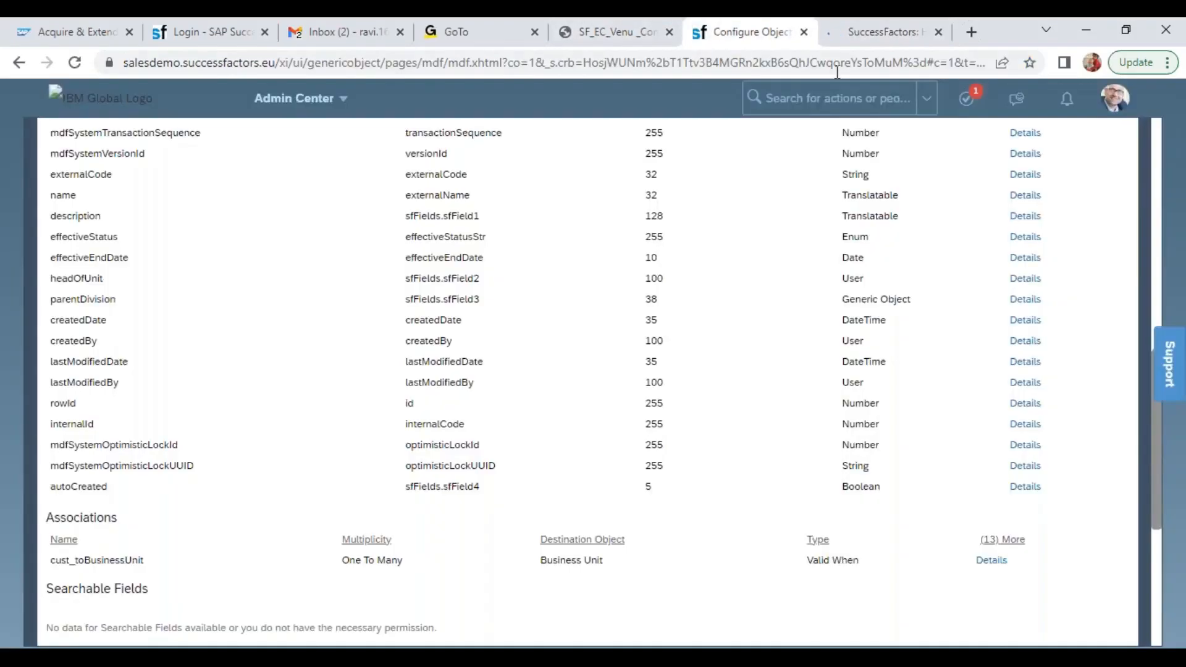
{"action": "left_click", "coordinate": [903, 30]}
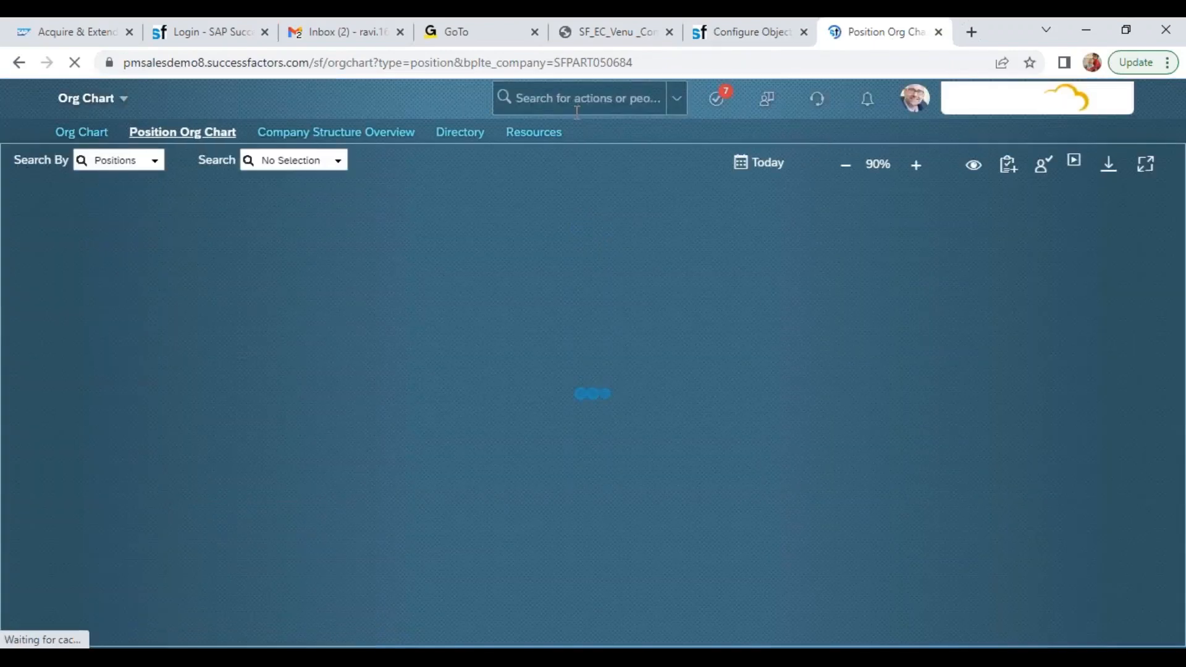
Open Configure Object Definitions in the pmsalesdemo8 instance and set the search type to Object Definition
{"action": "left_click", "coordinate": [548, 98]}
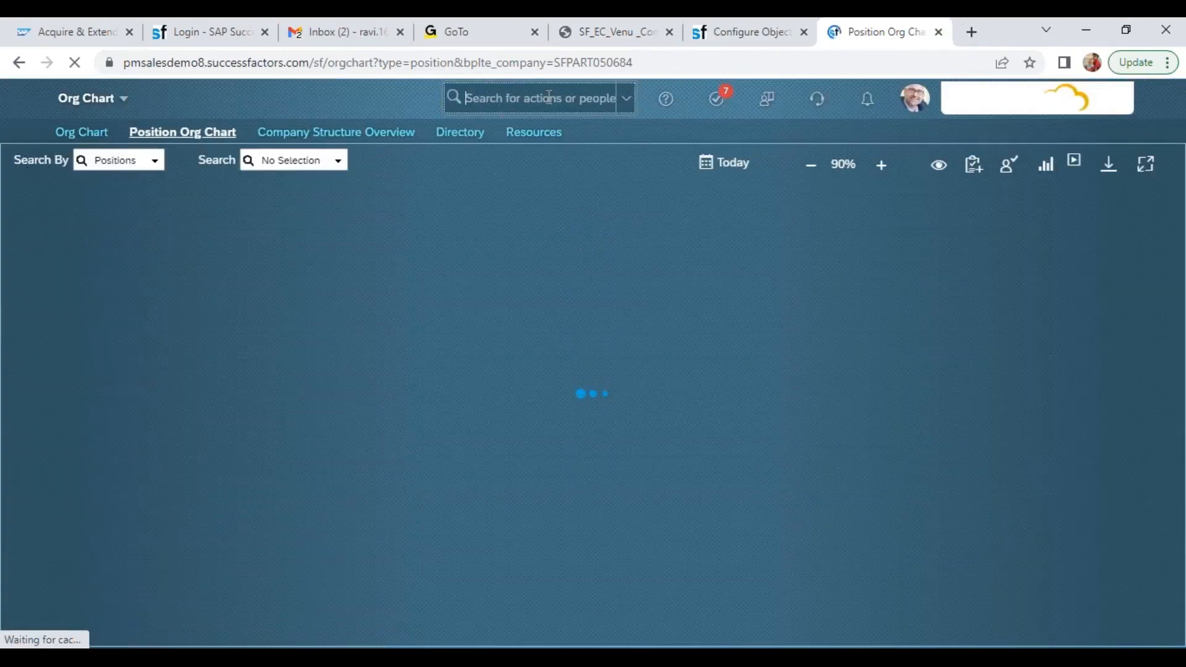
{"action": "type", "text": "con obj def"}
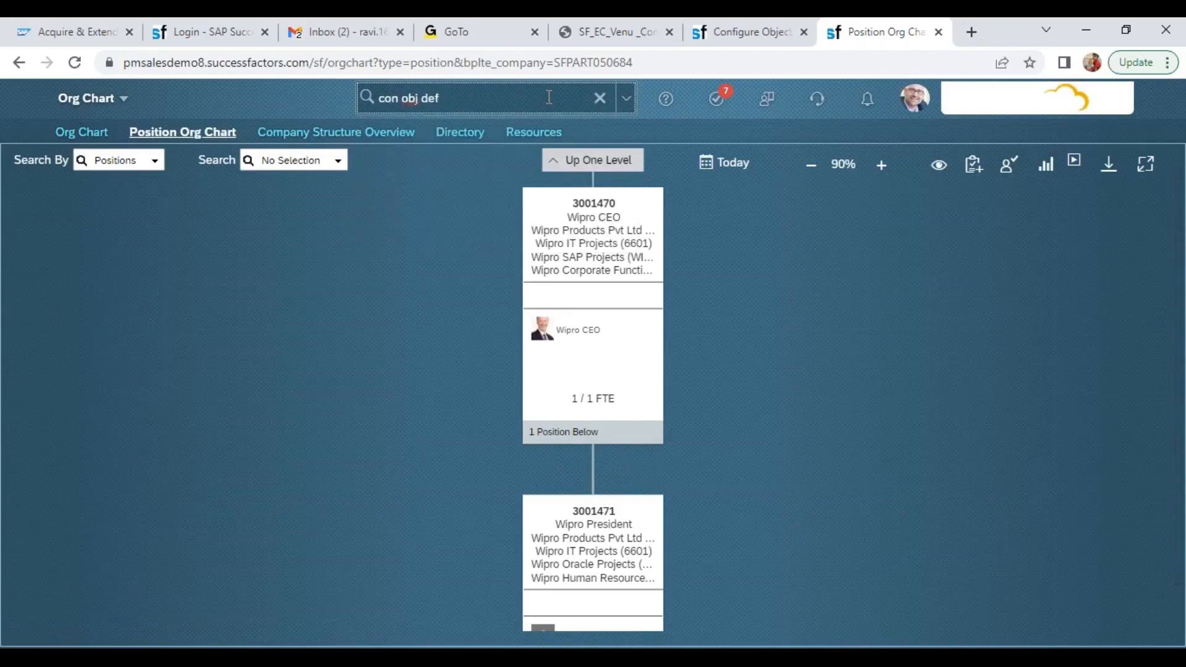
{"action": "left_click", "coordinate": [473, 144]}
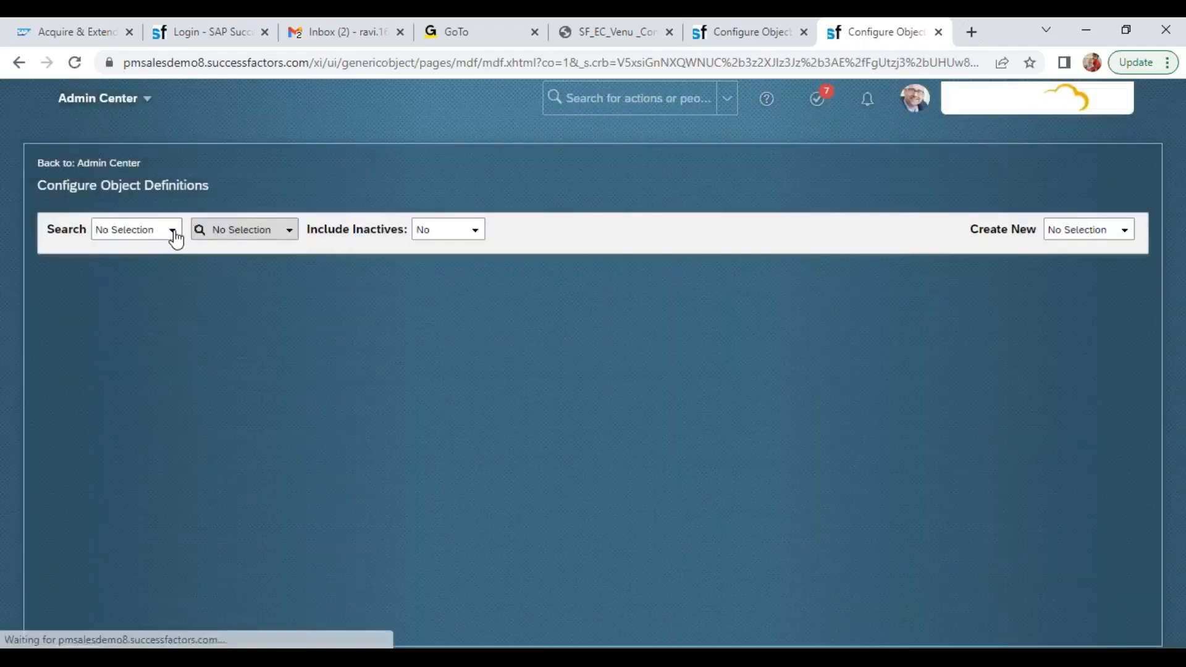
{"action": "left_click", "coordinate": [175, 237]}
{"action": "left_click", "coordinate": [159, 283]}
Search the object definitions for "legal enti" and look through the matches for the Legal Entity object
{"action": "left_click", "coordinate": [249, 230]}
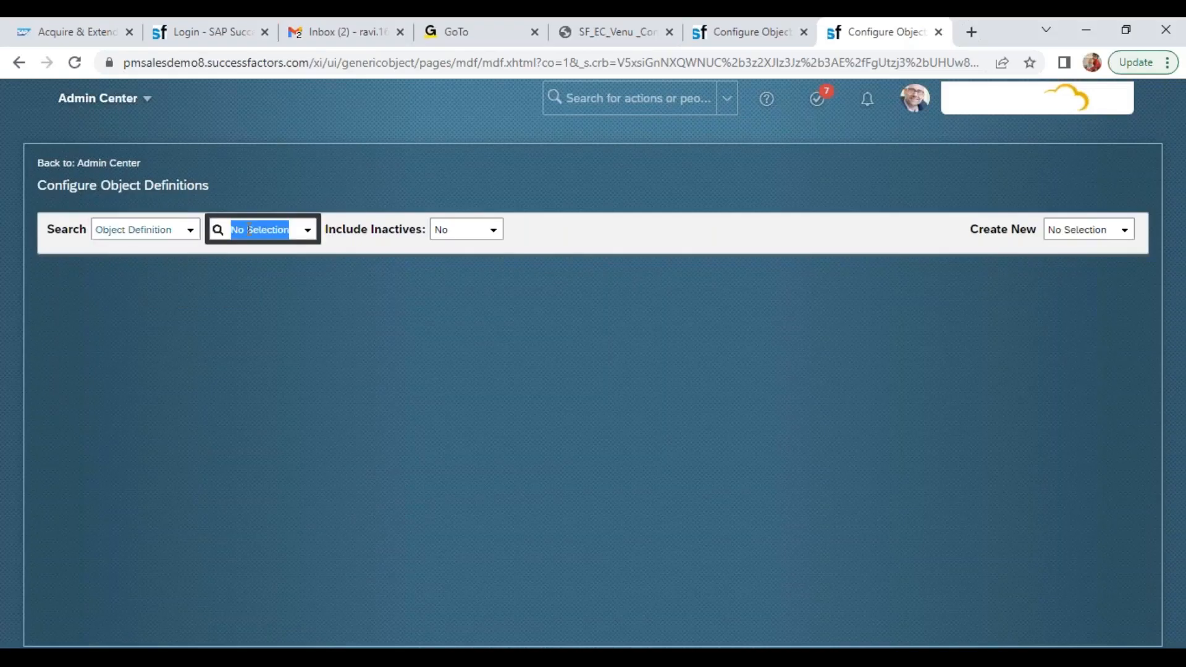
{"action": "type", "text": "legal"}
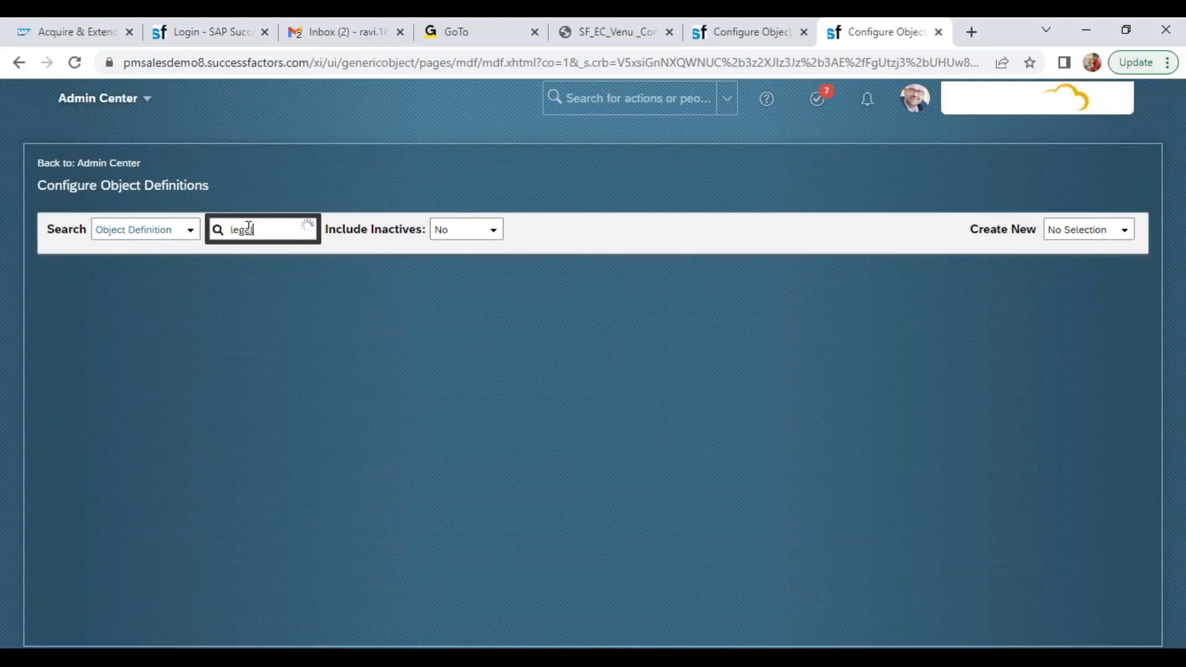
{"action": "type", "text": " enti"}
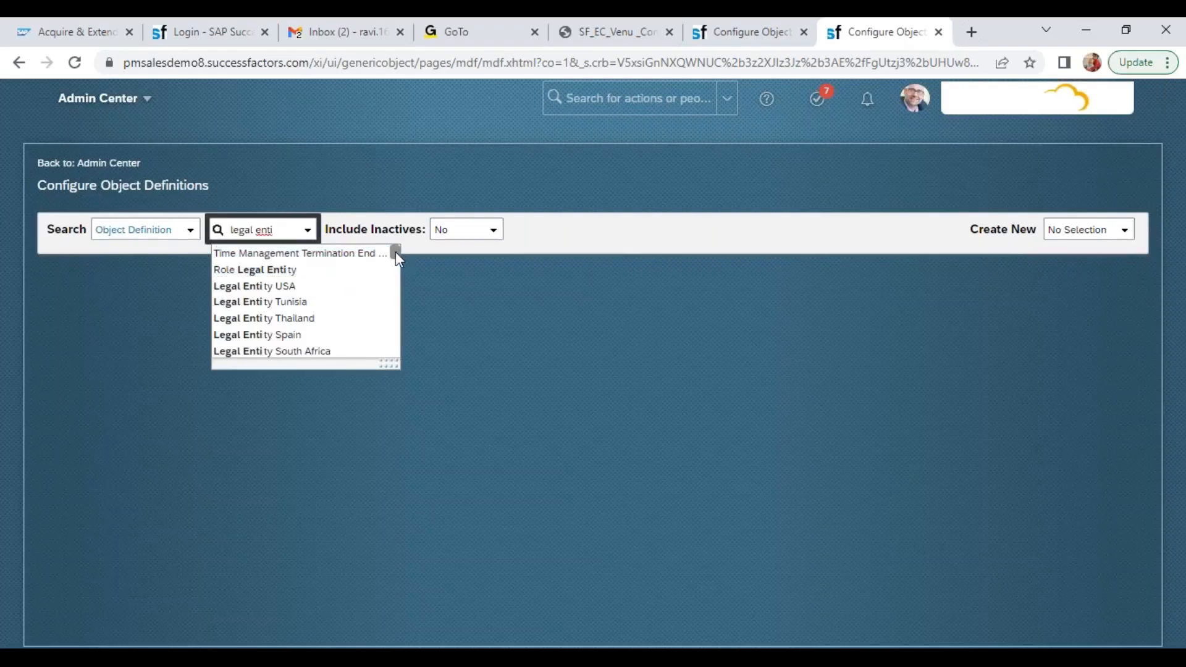
{"action": "left_click_drag", "start_coordinate": [395, 251], "coordinate": [398, 261]}
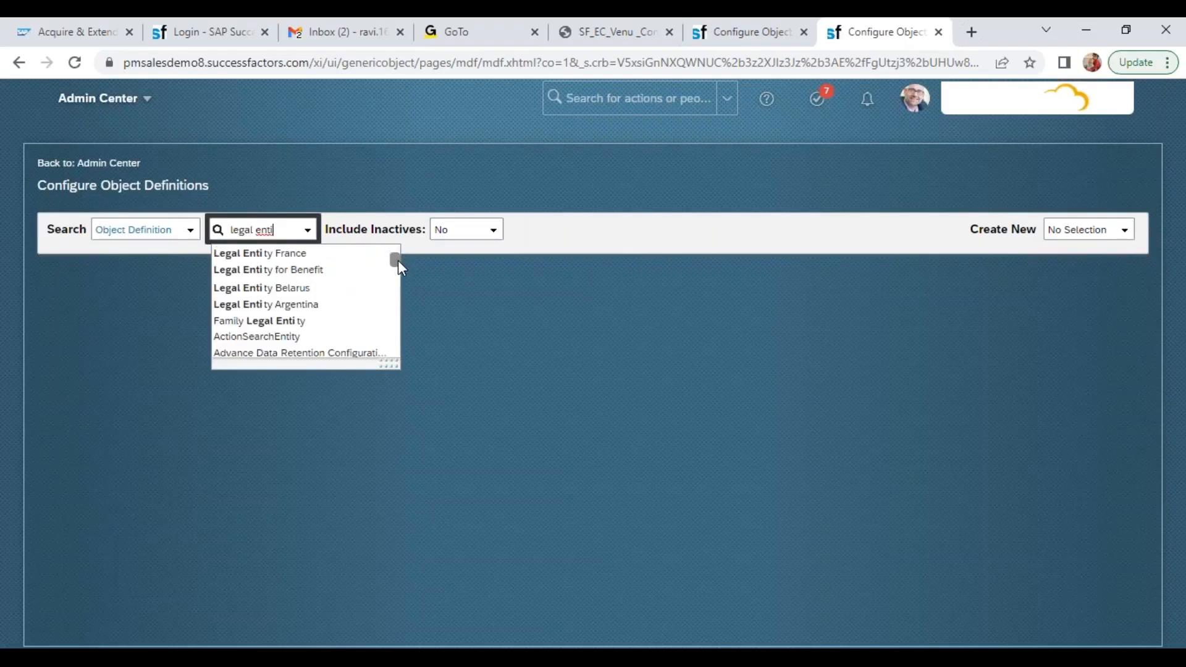
{"action": "left_click_drag", "start_coordinate": [399, 260], "coordinate": [401, 250]}
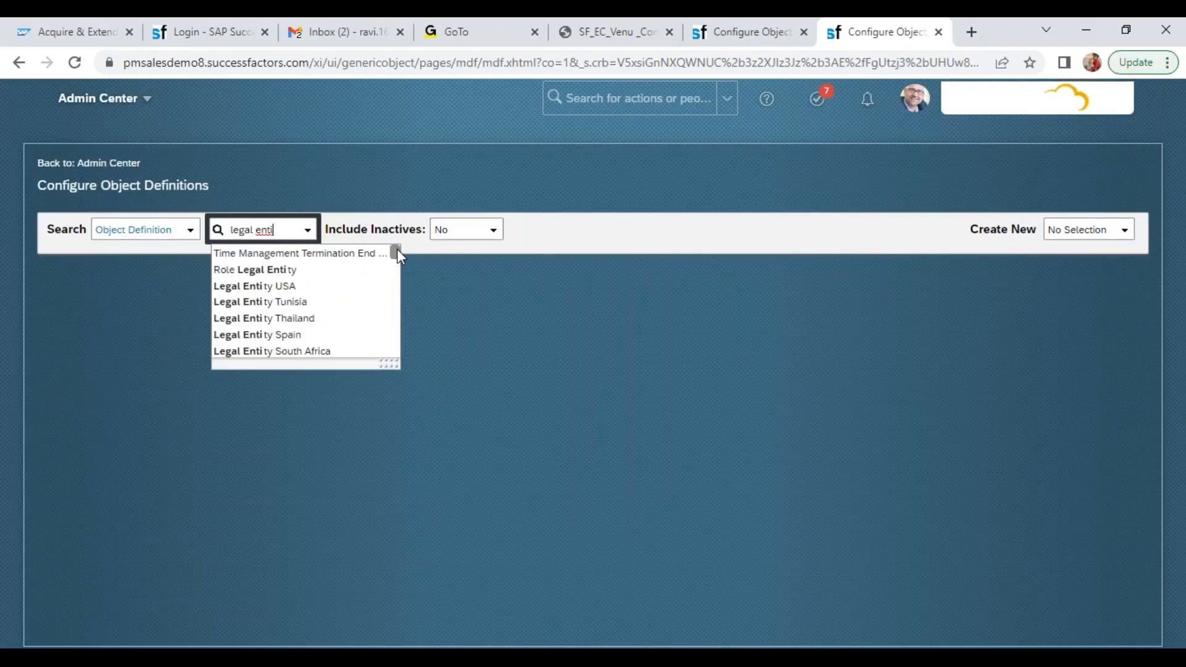
{"action": "scroll", "coordinate": [397, 264], "scroll_direction": "down", "scroll_amount": 4}
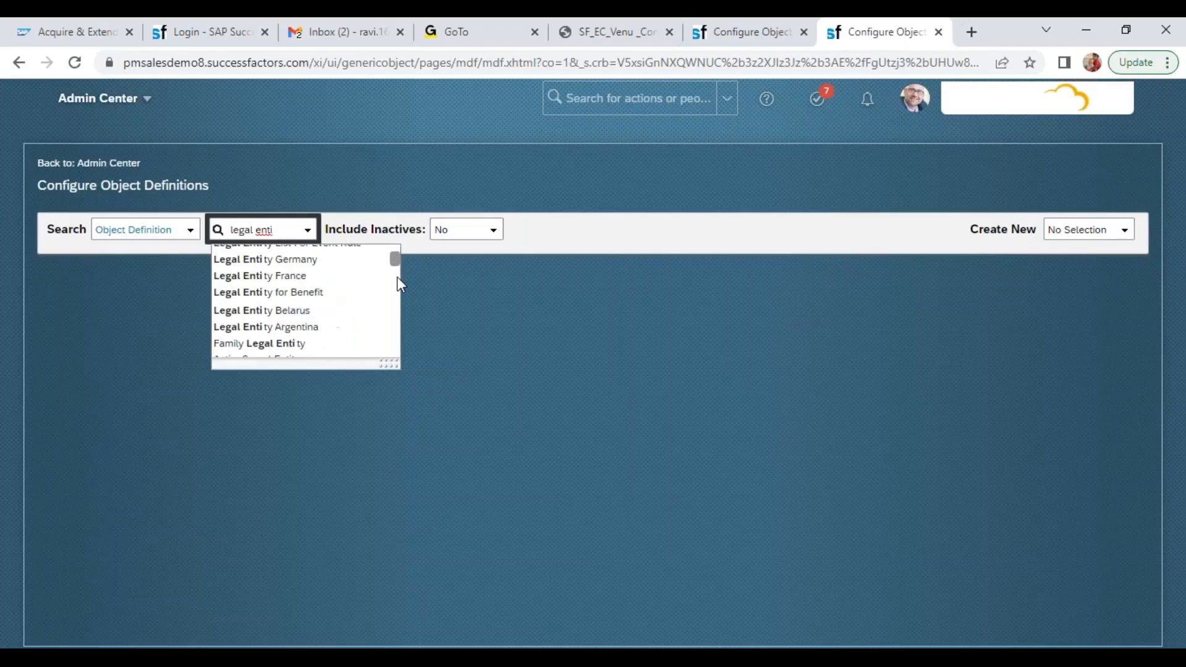
{"action": "left_click", "coordinate": [263, 221]}
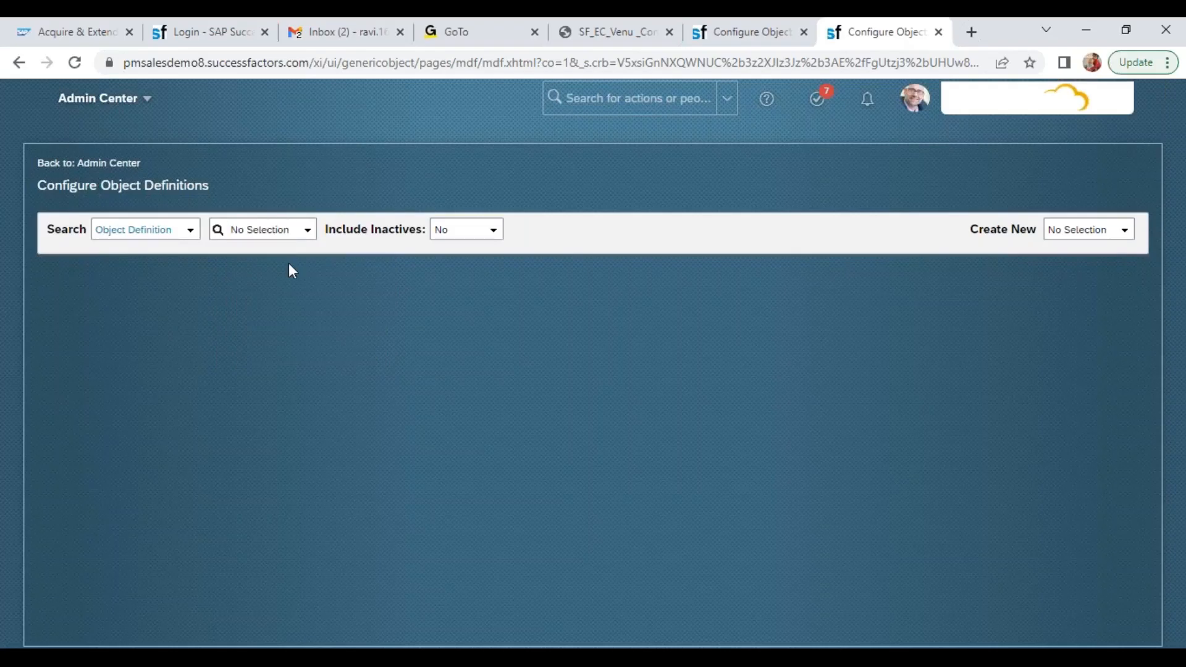
Search the object definitions for "company", open Company Name, and look through its definition sections
{"action": "left_click", "coordinate": [267, 230]}
{"action": "type", "text": "company"}
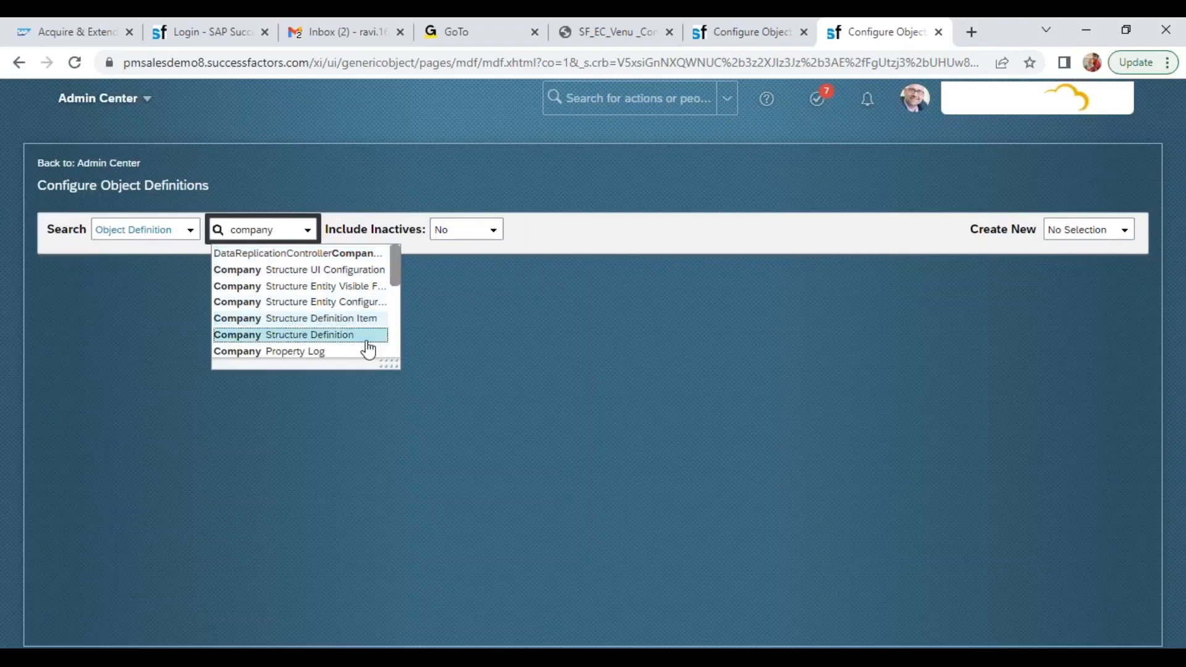
{"action": "left_click_drag", "start_coordinate": [388, 363], "coordinate": [411, 520]}
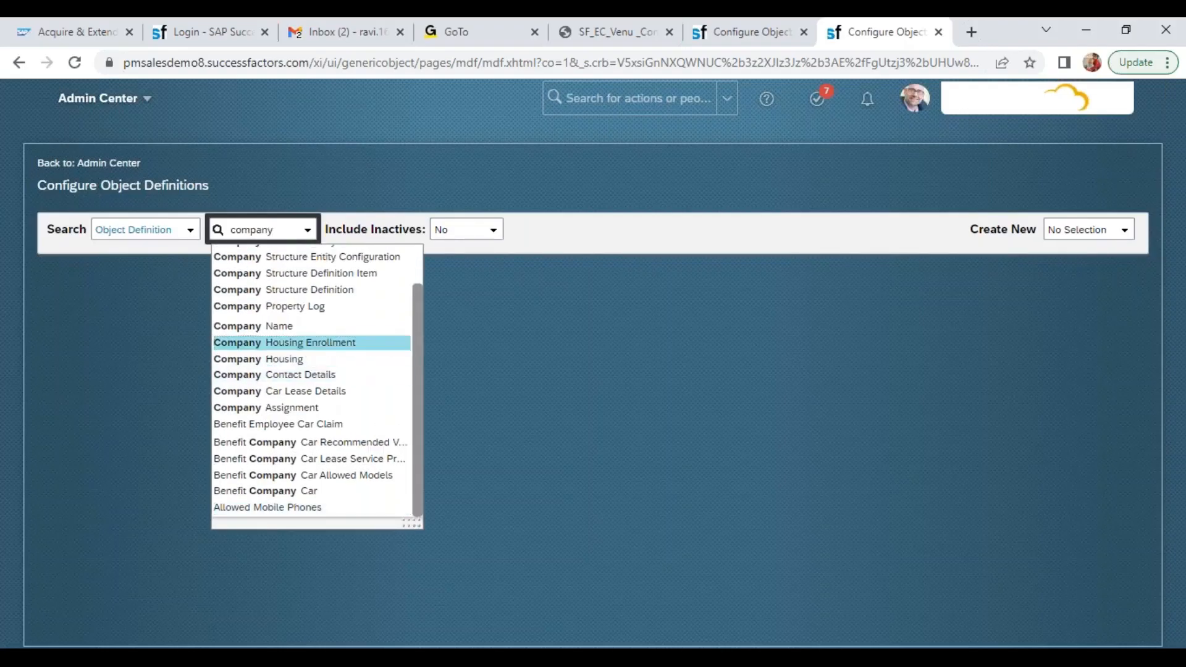
{"action": "left_click", "coordinate": [295, 326]}
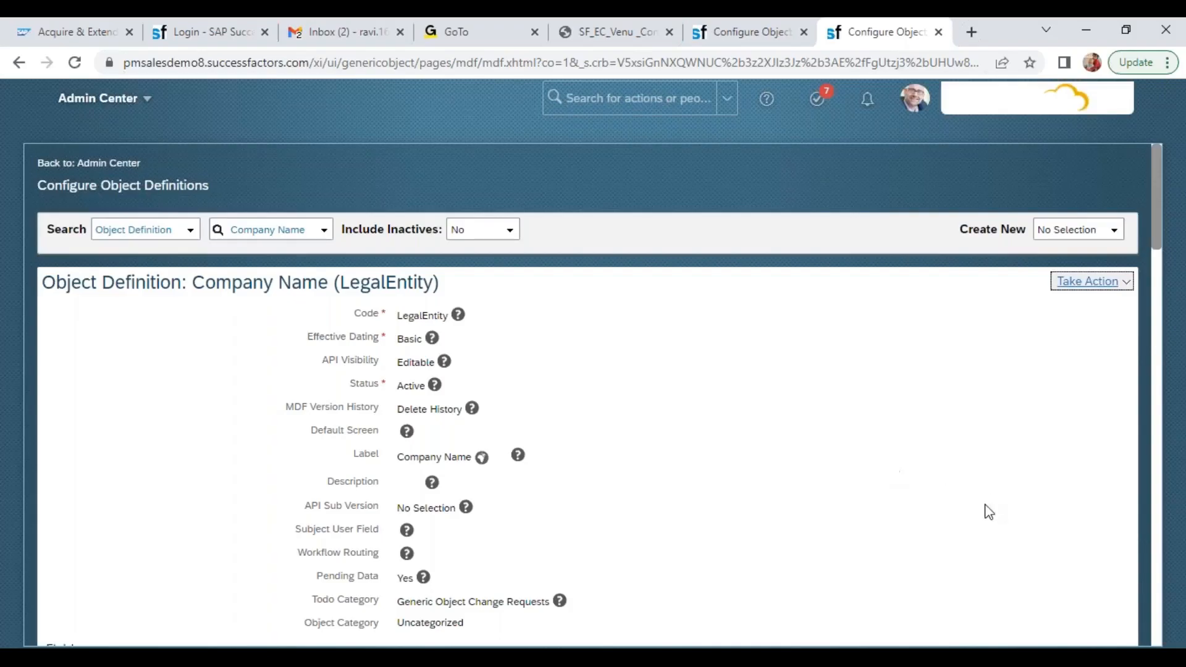
{"action": "scroll", "coordinate": [1159, 572], "scroll_direction": "down", "scroll_amount": 15}
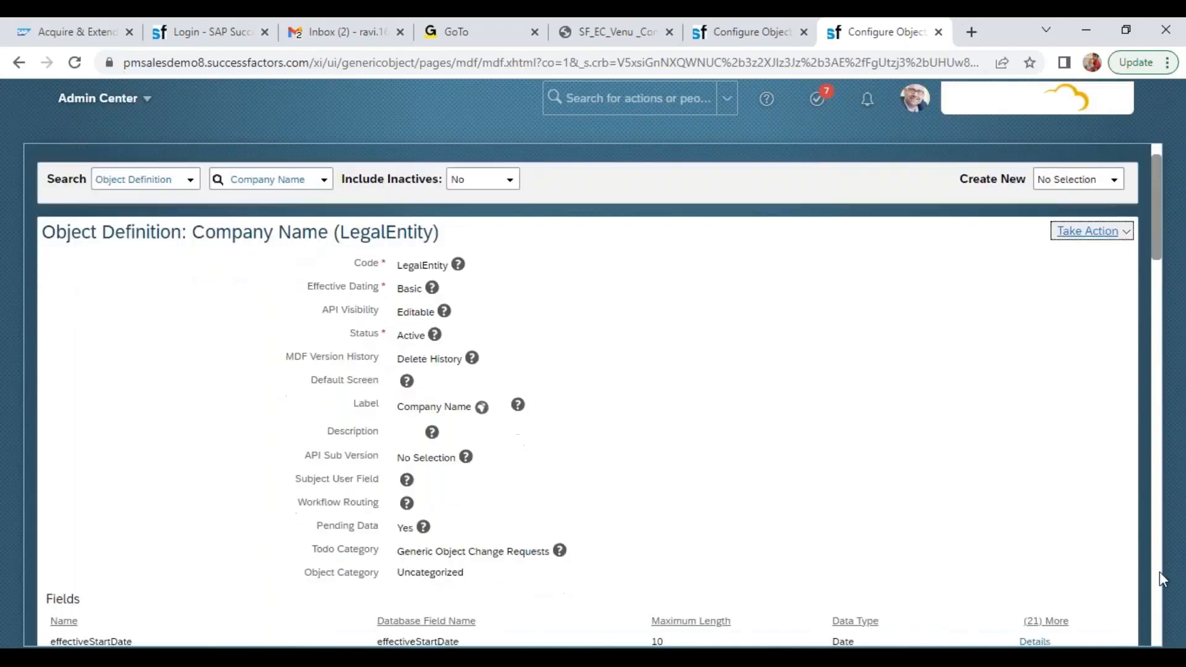
{"action": "scroll", "coordinate": [1178, 344], "scroll_direction": "up", "scroll_amount": 15}
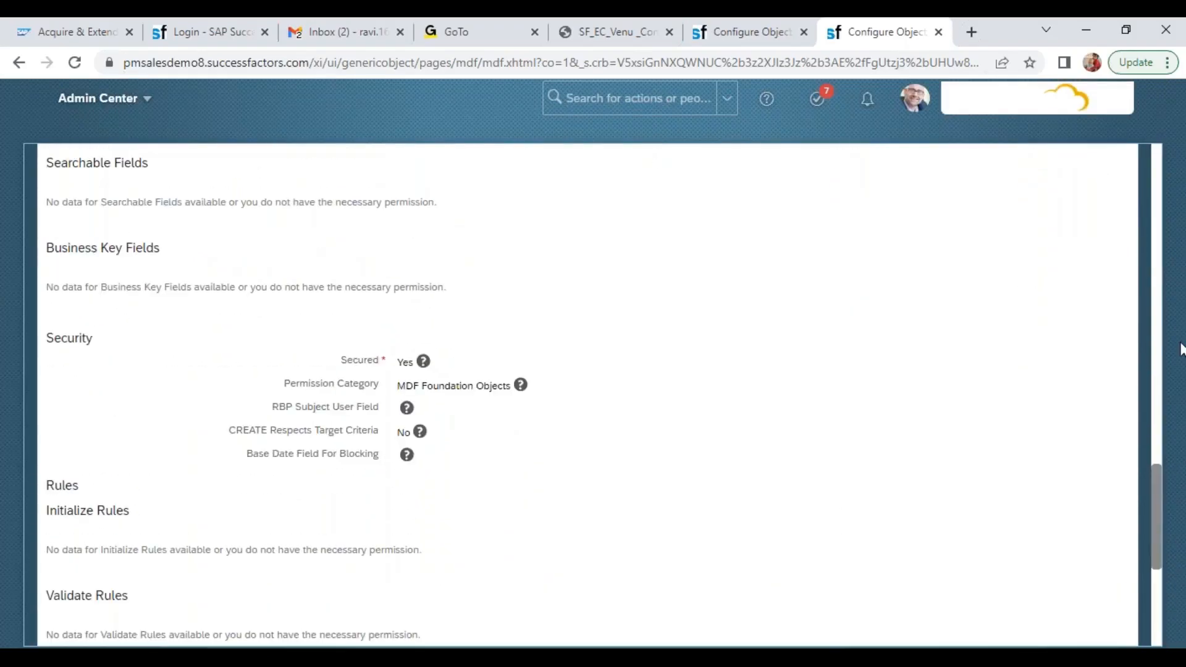
Search the people directory for an employee by user ID
{"action": "left_click", "coordinate": [662, 95]}
{"action": "type", "text": "99028"}
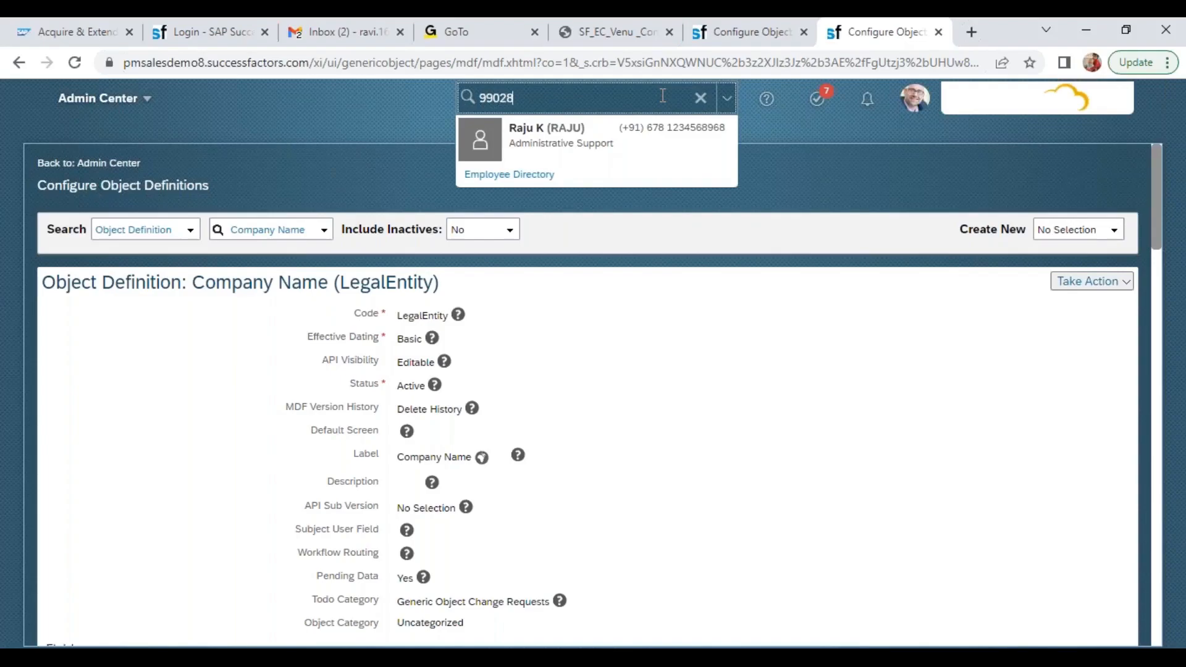
Correct the Company Name (LegalEntity) object definition by setting its label to "Company / Legal Entity" and save it
{"action": "left_click", "coordinate": [1088, 281]}
{"action": "left_click", "coordinate": [1028, 306]}
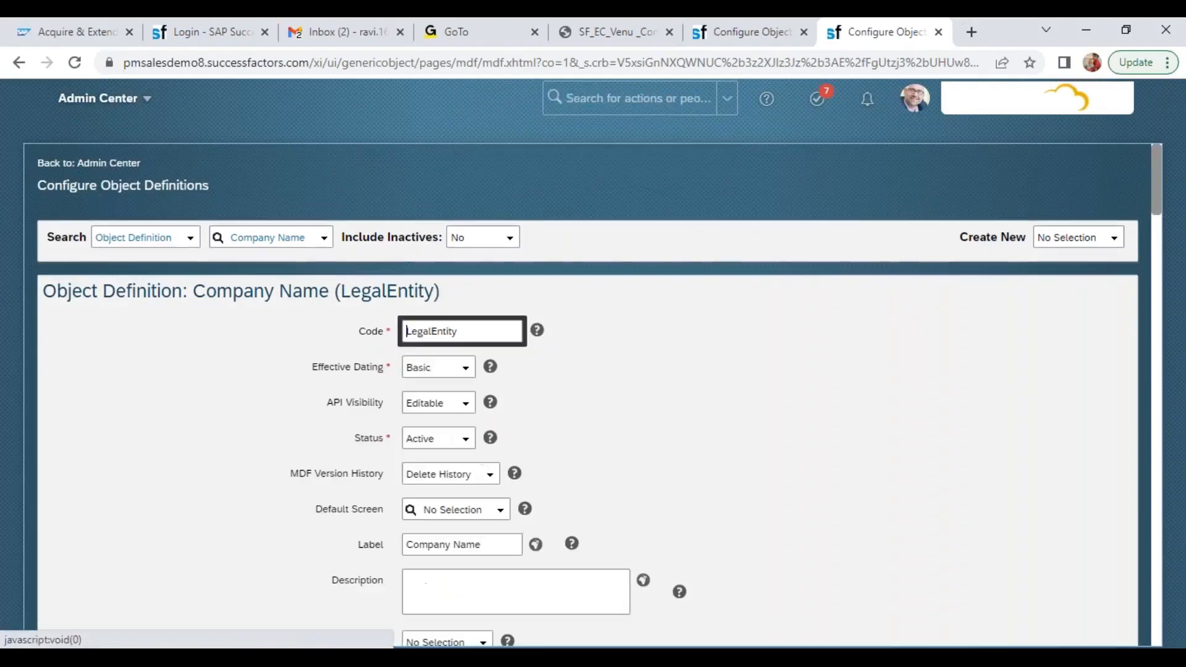
{"action": "left_click", "coordinate": [500, 546]}
{"action": "key", "text": "BackSpace"}
{"action": "key", "text": "BackSpace"}
{"action": "key", "text": "BackSpace"}
{"action": "key", "text": "BackSpace"}
{"action": "key", "text": "BackSpace"}
{"action": "key", "text": "BackSpace"}
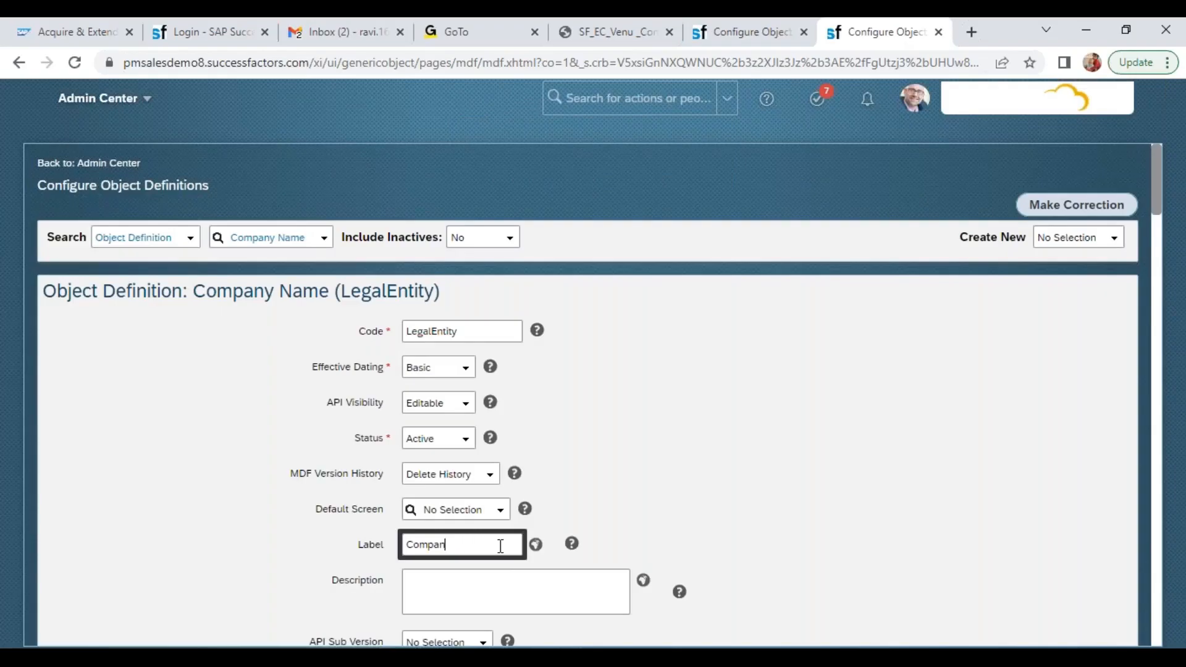
{"action": "type", "text": "y / Legl"}
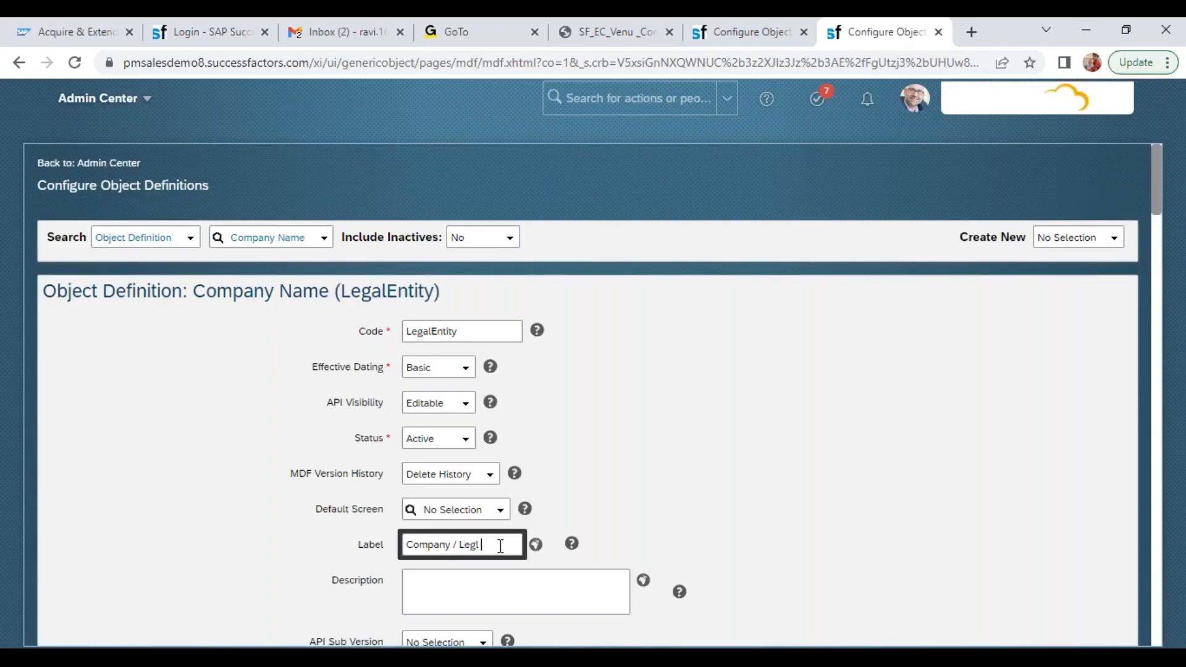
{"action": "type", "text": " Entity"}
{"action": "left_click", "coordinate": [476, 546]}
{"action": "type", "text": "a"}
{"action": "left_click", "coordinate": [798, 498]}
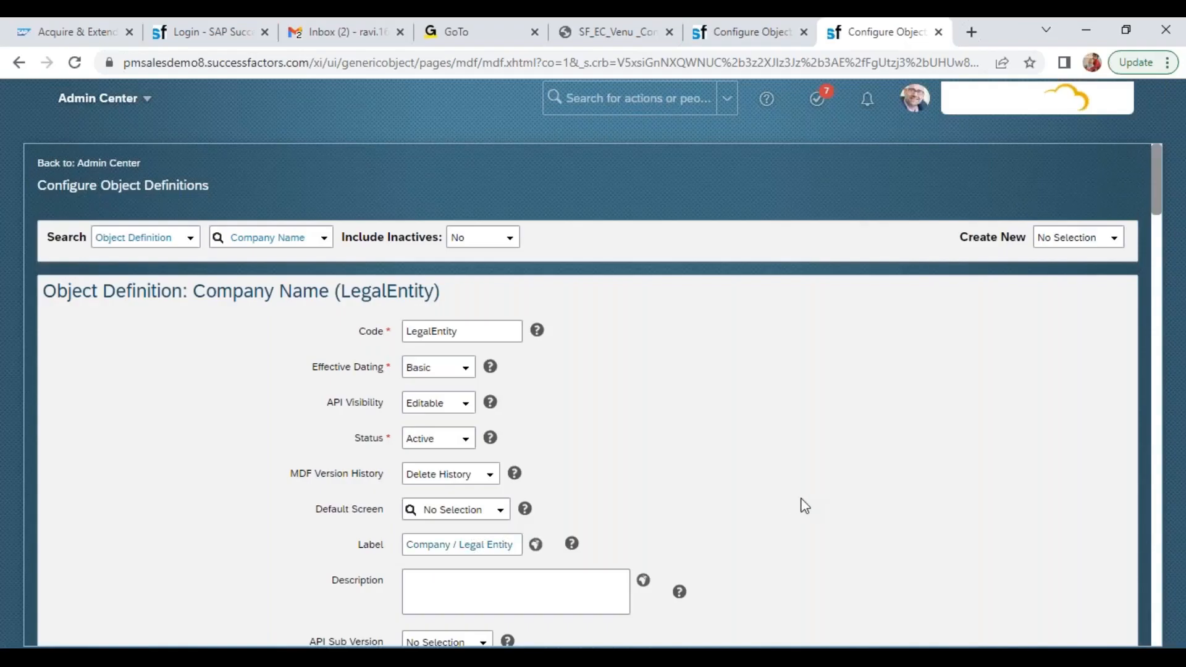
{"action": "left_click", "coordinate": [1158, 577]}
{"action": "scroll", "coordinate": [1159, 586], "scroll_direction": "down", "scroll_amount": 5}
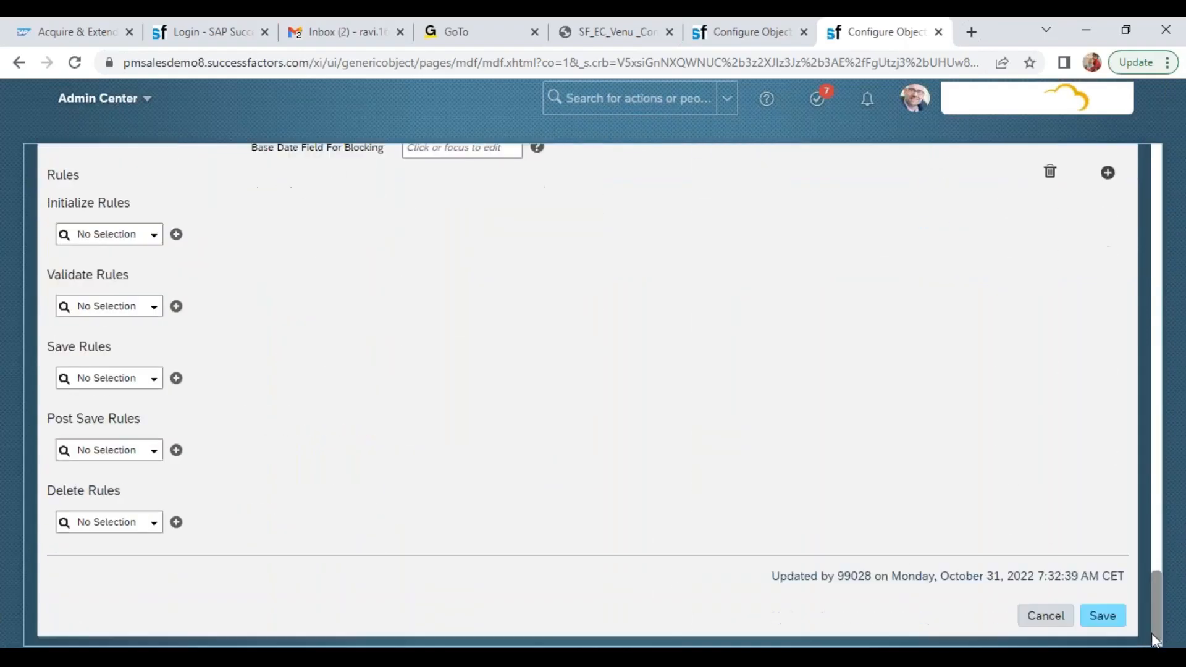
{"action": "left_click", "coordinate": [1099, 614]}
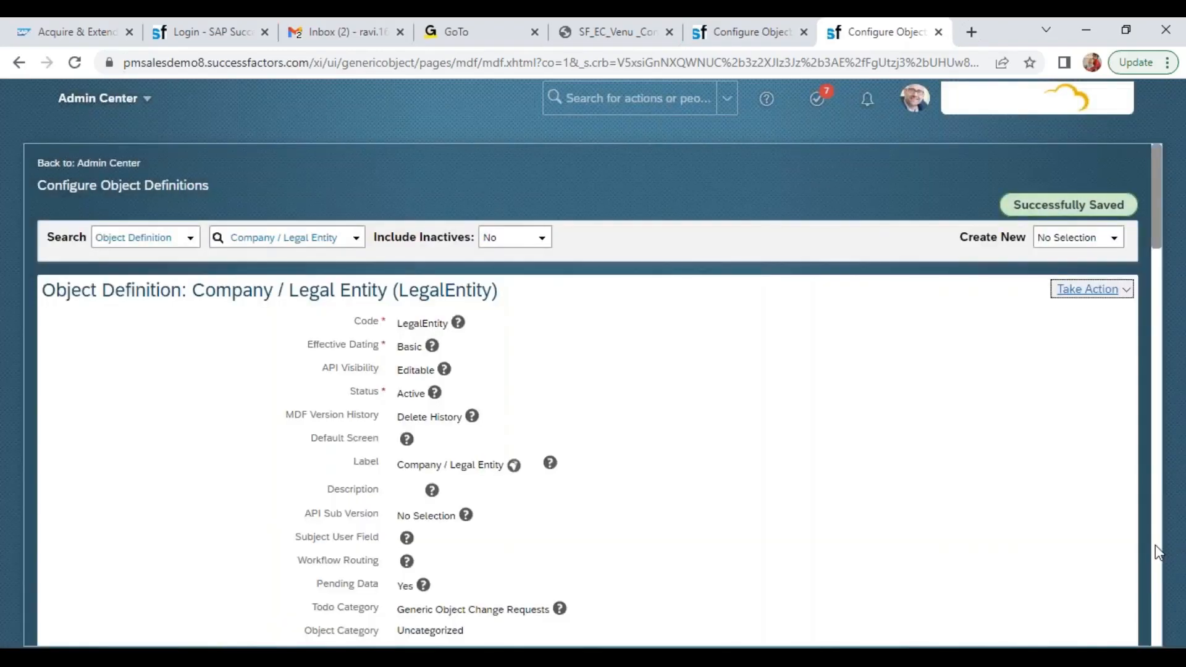
Examine the Associations of the Company / Legal Entity object and view the details of the toLegalEntityUSA association
{"action": "left_click", "coordinate": [1154, 545]}
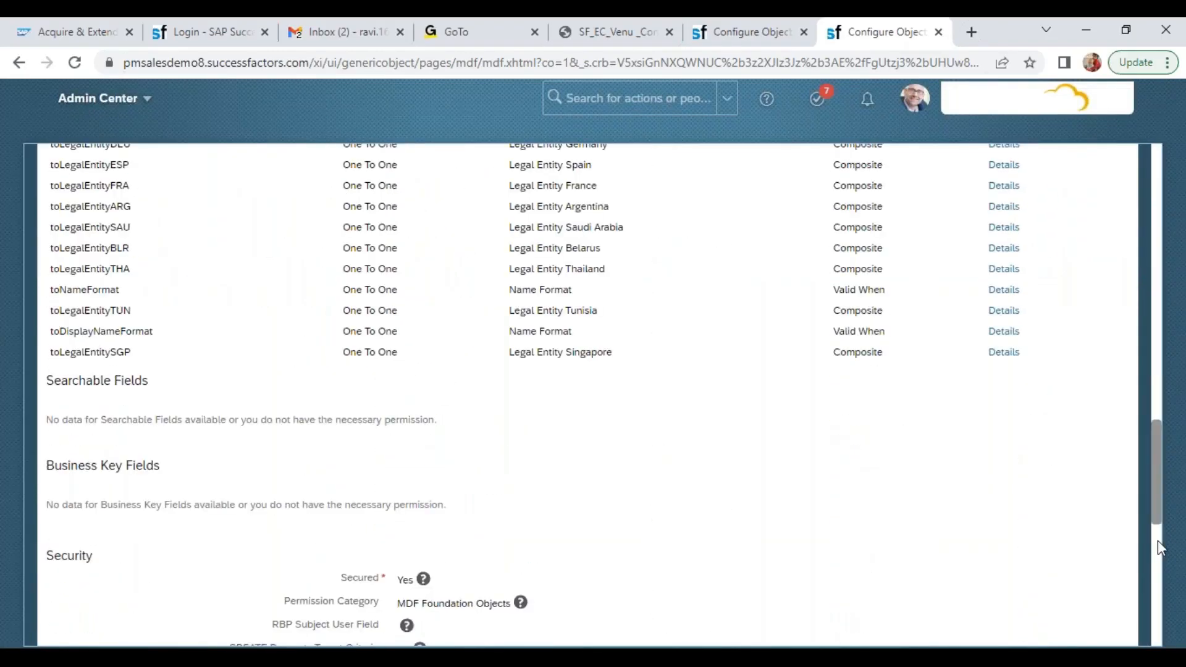
{"action": "left_click_drag", "start_coordinate": [1157, 499], "coordinate": [1154, 465]}
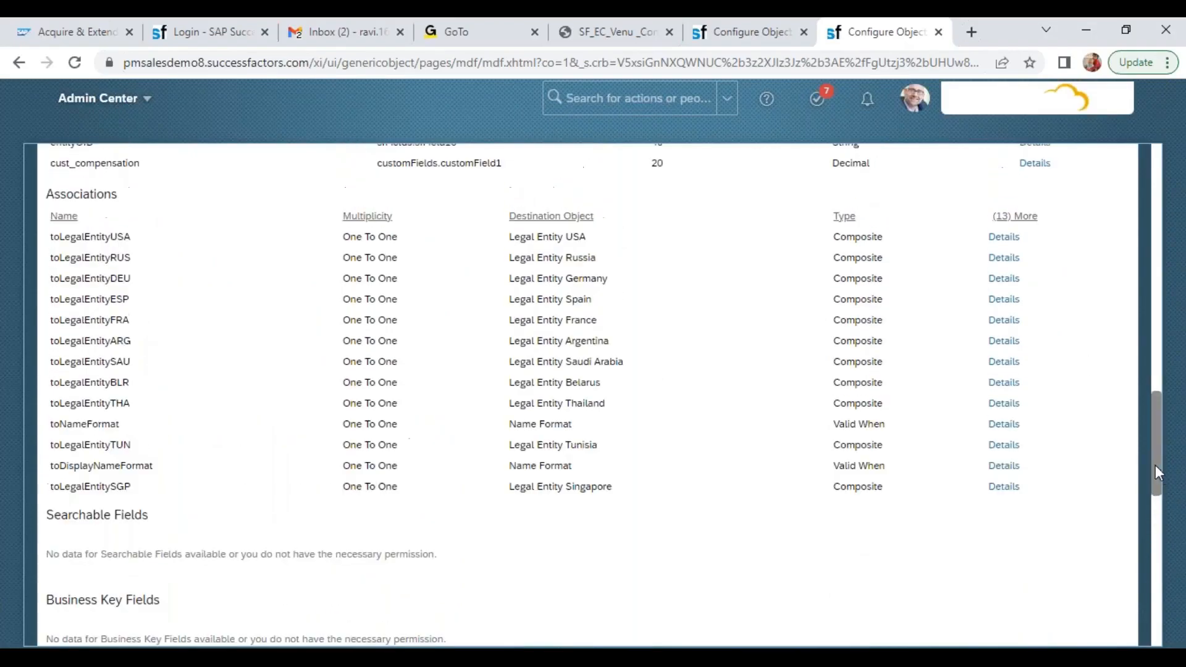
{"action": "left_click", "coordinate": [1006, 238]}
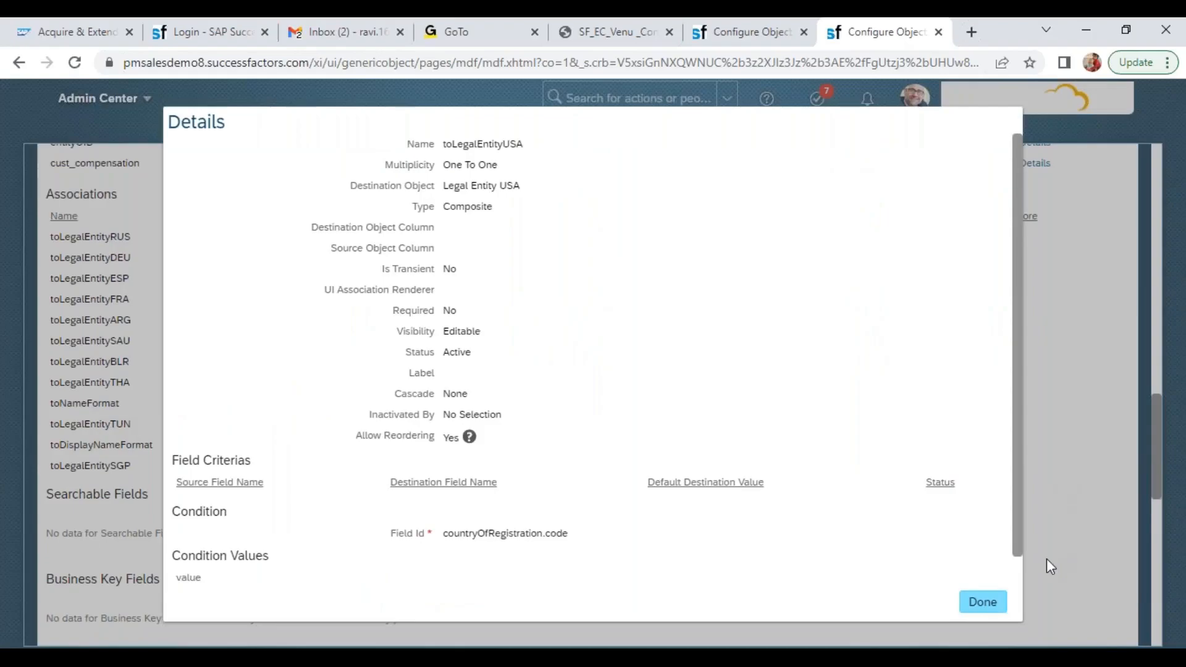
{"action": "left_click", "coordinate": [986, 600]}
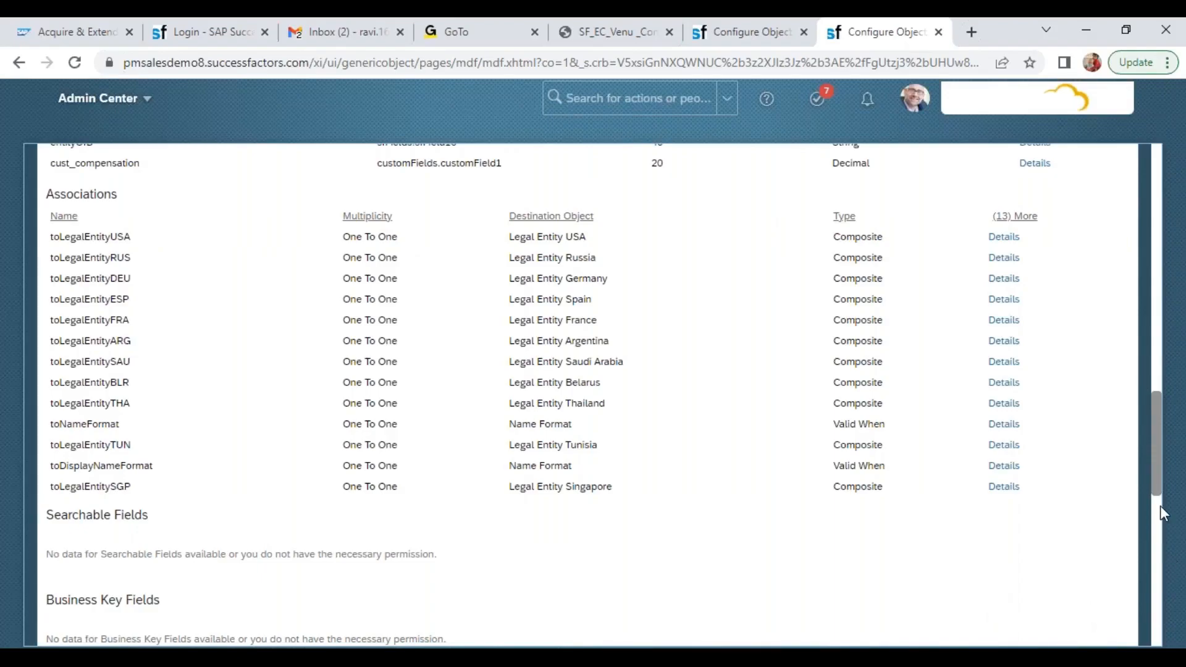
{"action": "scroll", "coordinate": [1159, 514], "scroll_direction": "down", "scroll_amount": 7}
{"action": "scroll", "coordinate": [1140, 301], "scroll_direction": "up", "scroll_amount": 15}
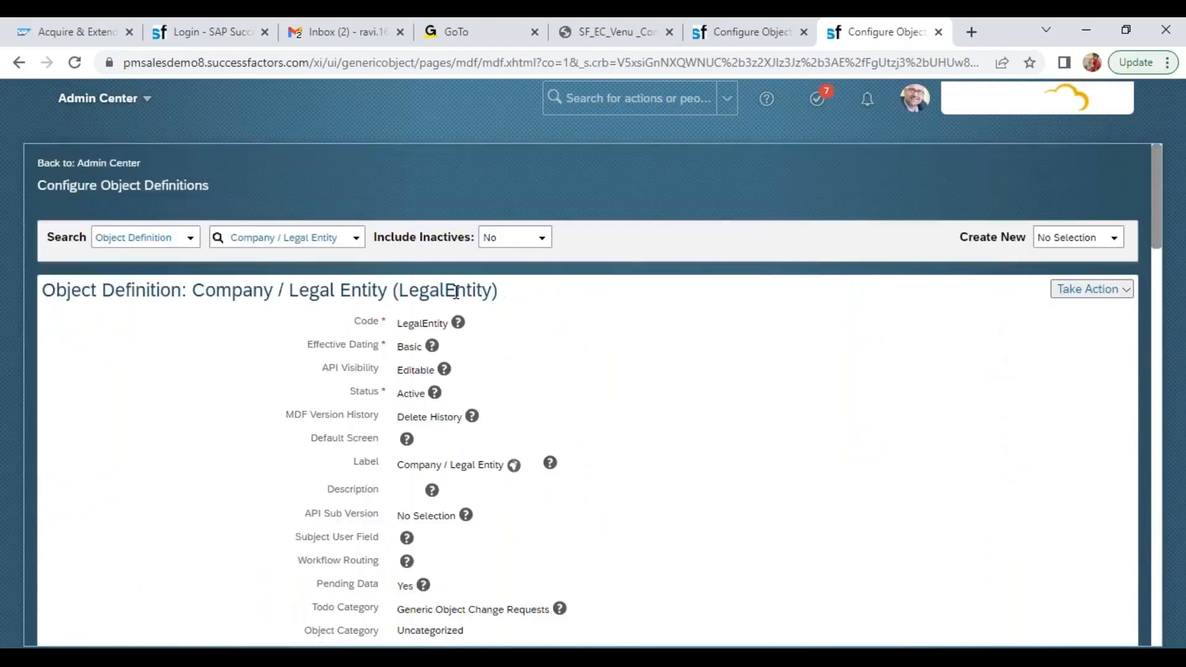
Search the people directory for an employee by first name
{"action": "left_click", "coordinate": [310, 240]}
{"action": "left_click", "coordinate": [353, 243]}
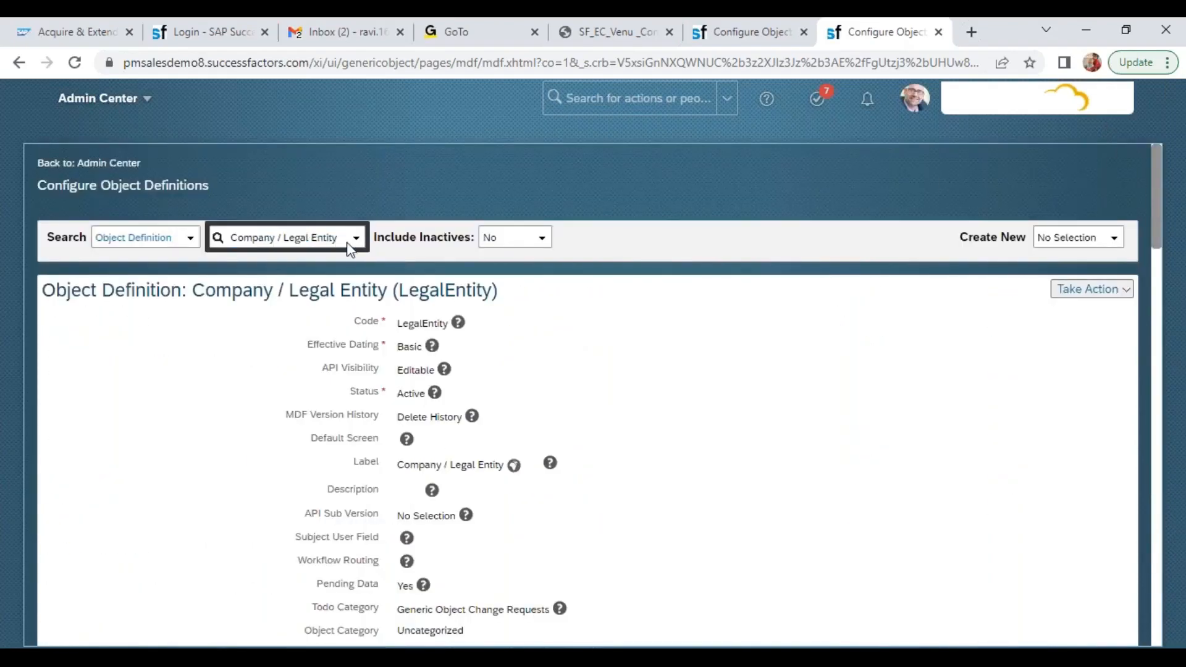
{"action": "left_click", "coordinate": [595, 98]}
{"action": "type", "text": "pru"}
{"action": "type", "text": "i"}
{"action": "key", "text": "BackSpace"}
{"action": "key", "text": "BackSpace"}
{"action": "key", "text": "BackSpace"}
{"action": "type", "text": "riya"}
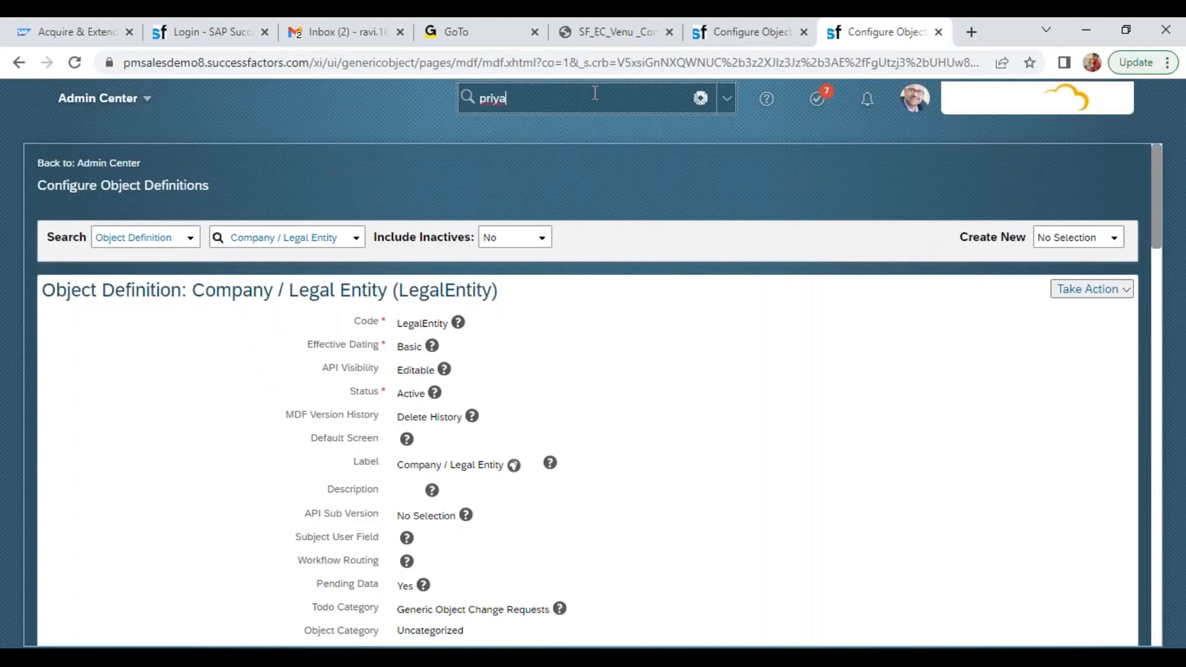
{"action": "left_click", "coordinate": [352, 133]}
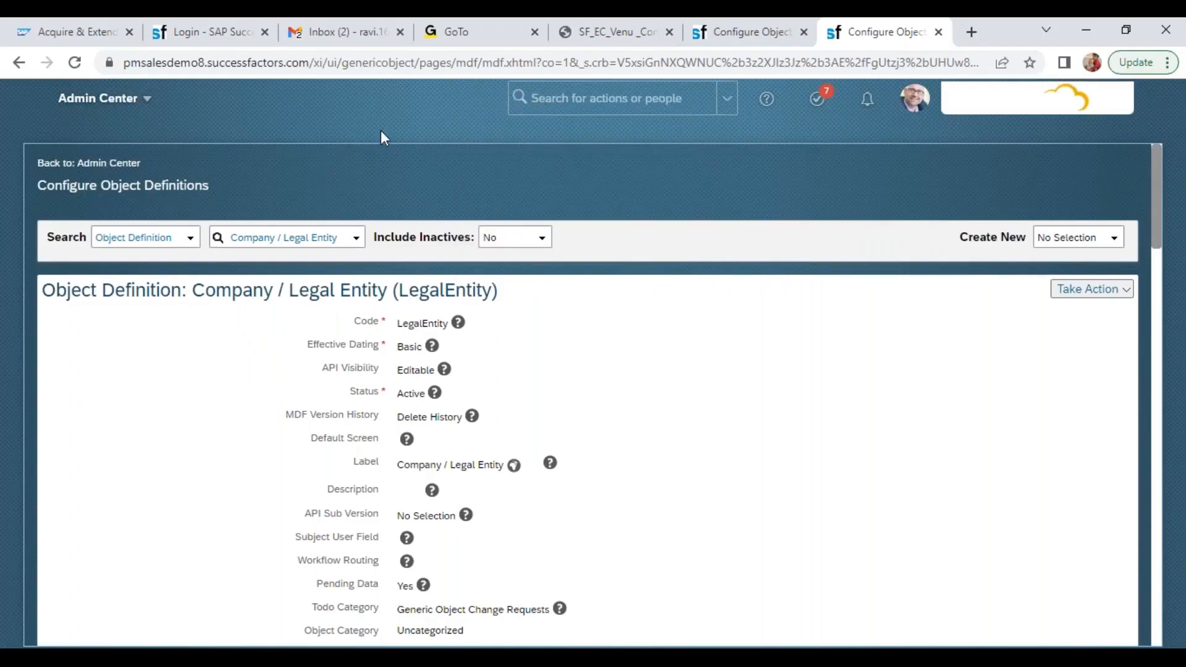
{"action": "left_click", "coordinate": [615, 107]}
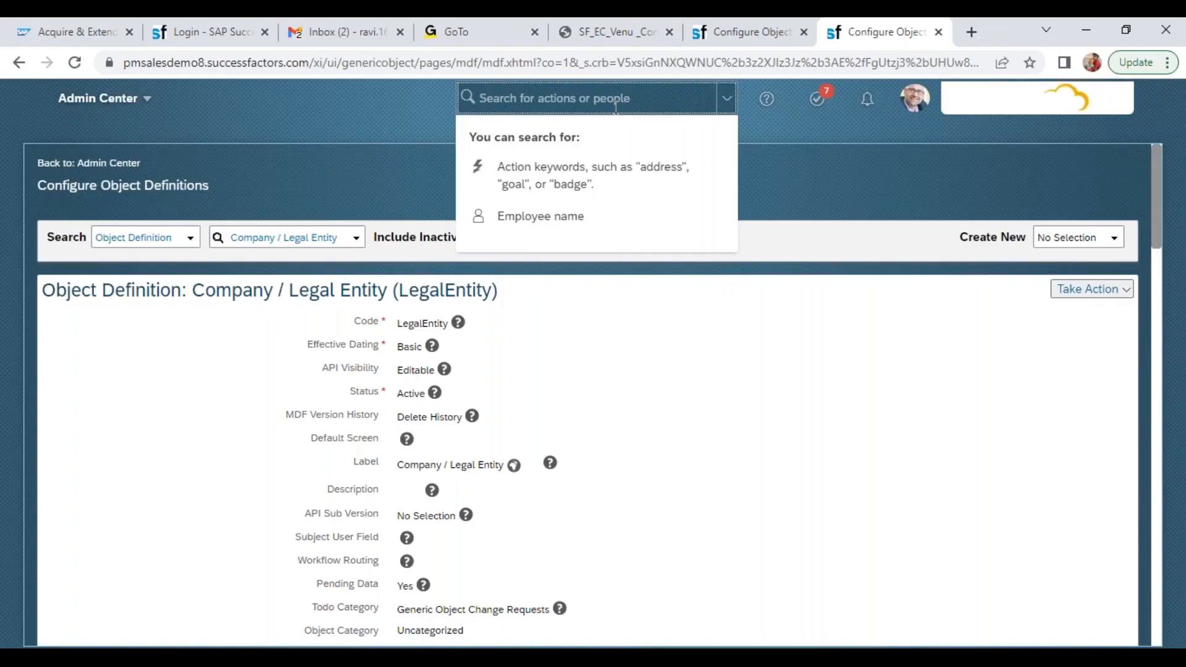
Switch to the salesdemo instance showing the Division object definition and go to its home page
{"action": "left_click", "coordinate": [710, 39]}
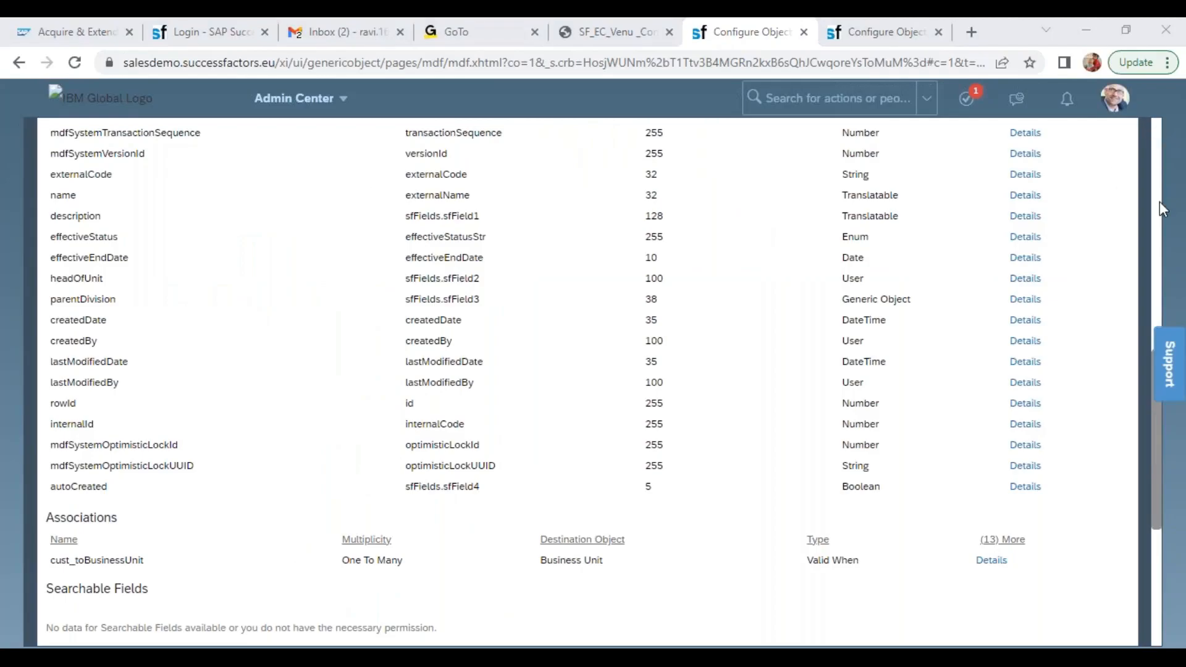
{"action": "left_click", "coordinate": [1156, 124]}
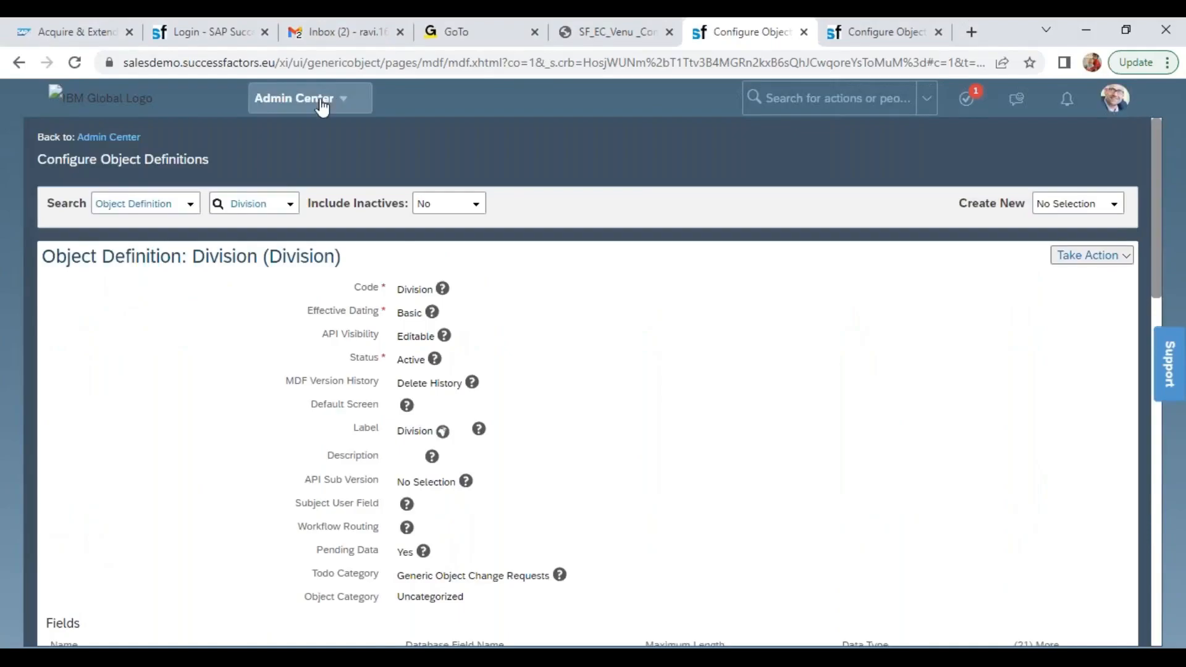
{"action": "left_click", "coordinate": [331, 100]}
{"action": "left_click", "coordinate": [290, 126]}
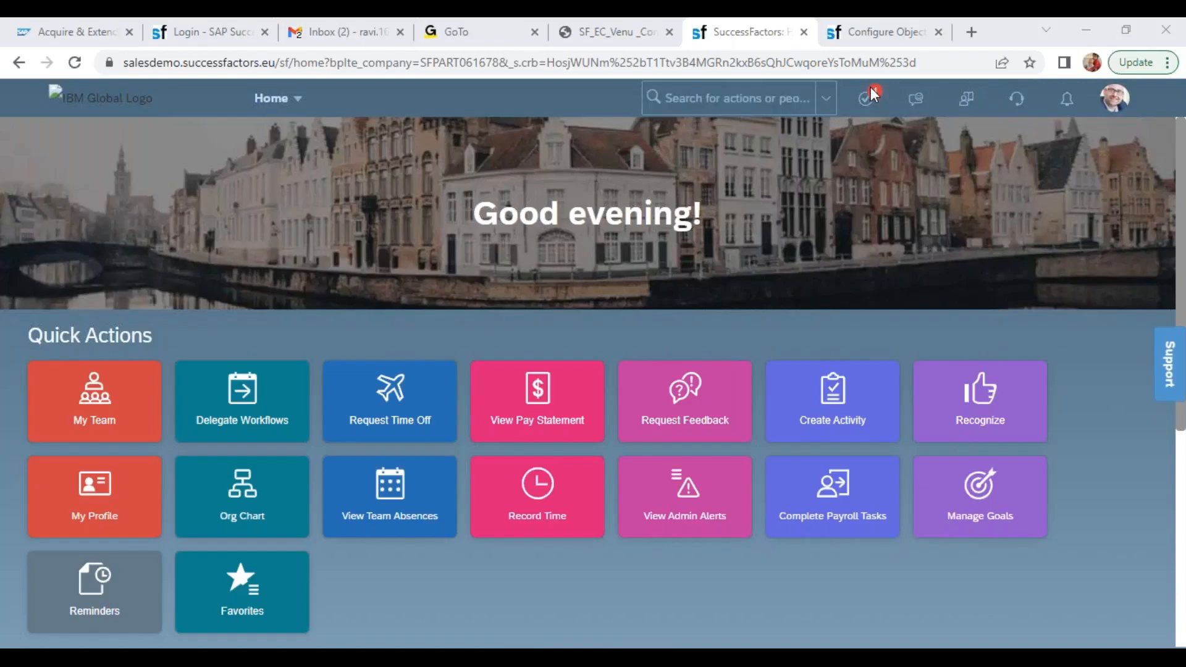
Search the actions for "man org pay" and open Manage Organization, Pay and Job Structures
{"action": "left_click", "coordinate": [698, 98]}
{"action": "type", "text": "man w"}
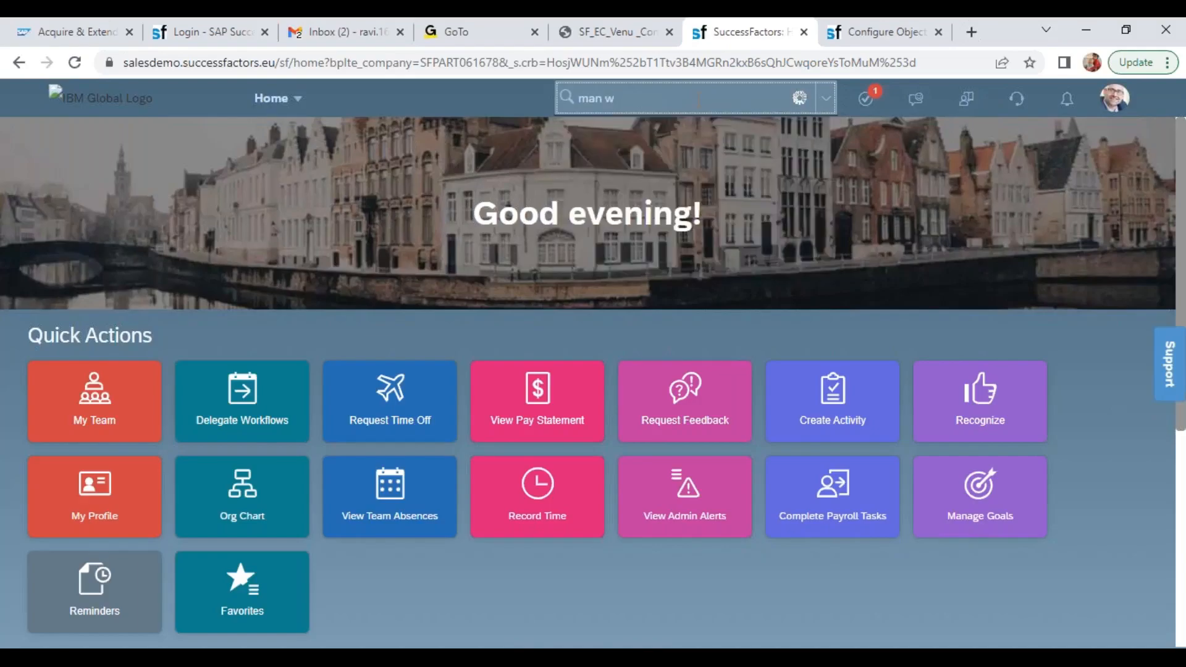
{"action": "key", "text": "BackSpace"}
{"action": "key", "text": "BackSpace"}
{"action": "type", "text": "org pay"}
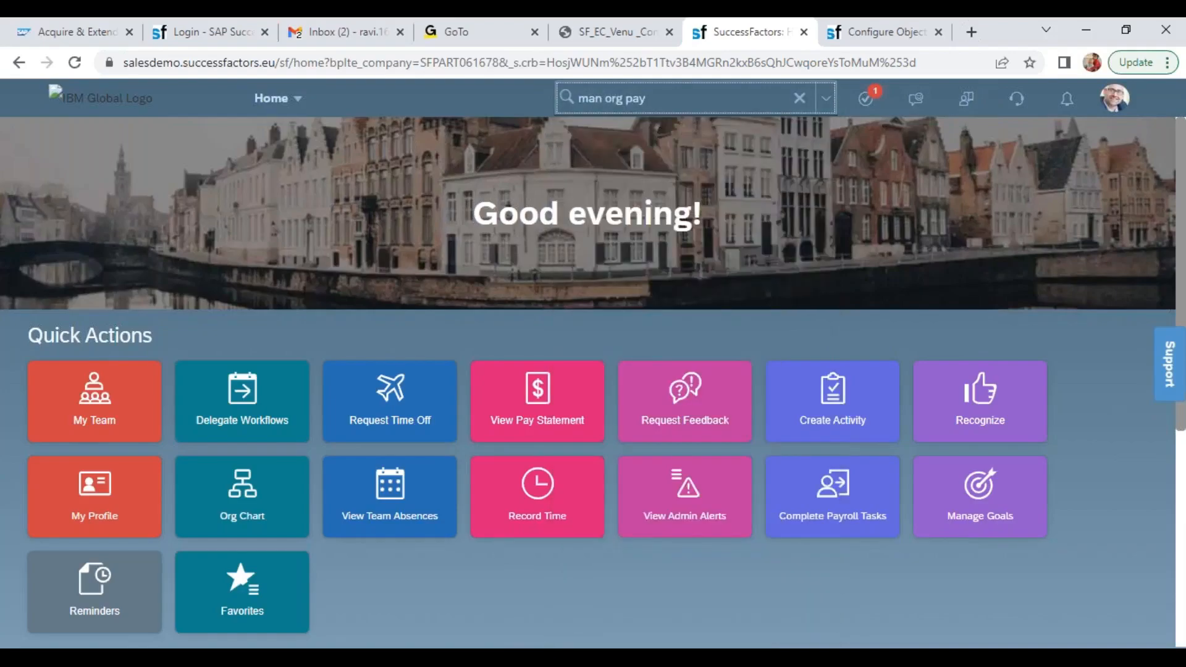
{"action": "left_click", "coordinate": [645, 142]}
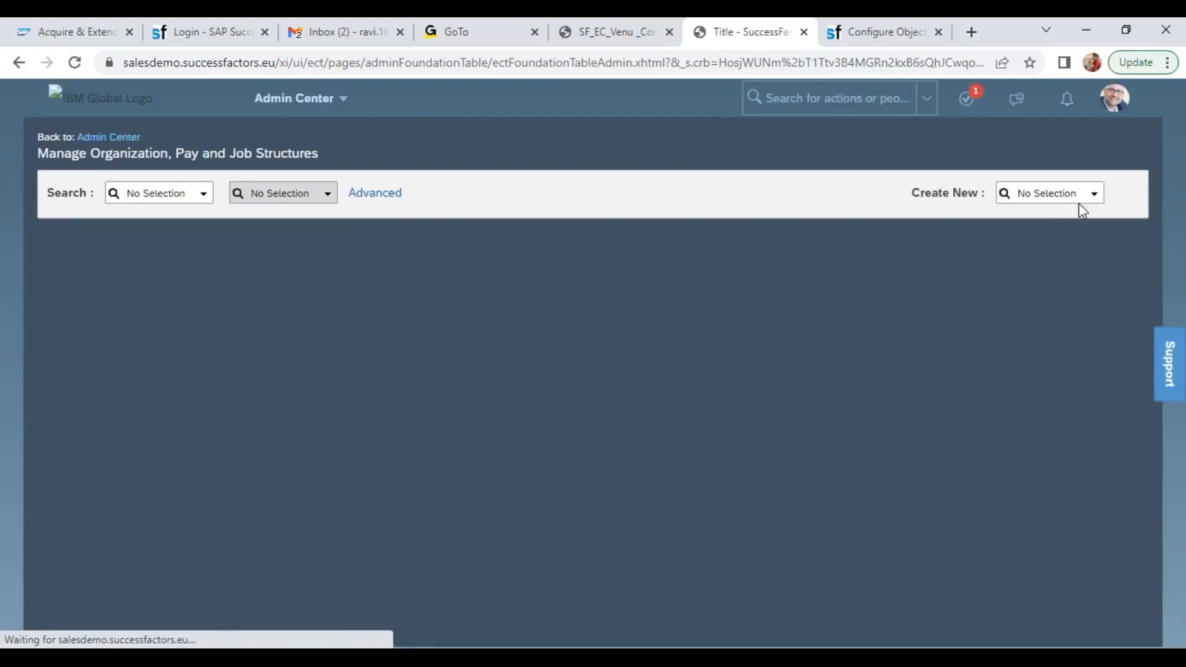
Look through the object types that can be created in Manage Organization, Pay and Job Structures
{"action": "left_click", "coordinate": [1093, 199]}
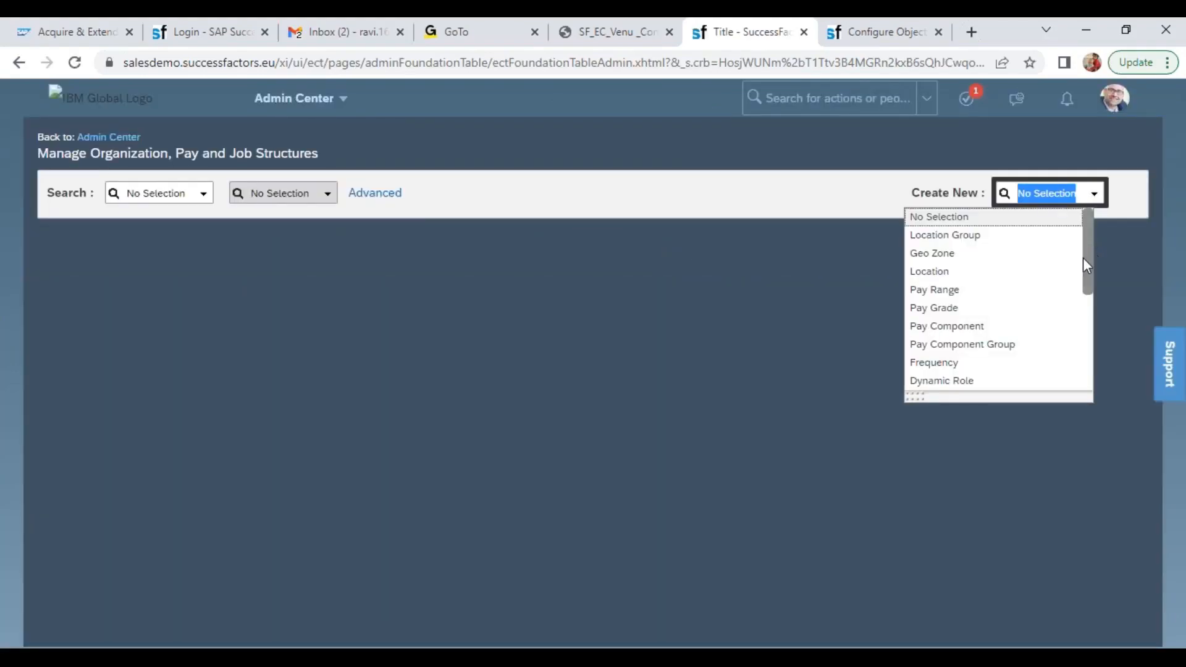
{"action": "left_click_drag", "start_coordinate": [1087, 262], "coordinate": [1093, 379]}
{"action": "left_click", "coordinate": [840, 271]}
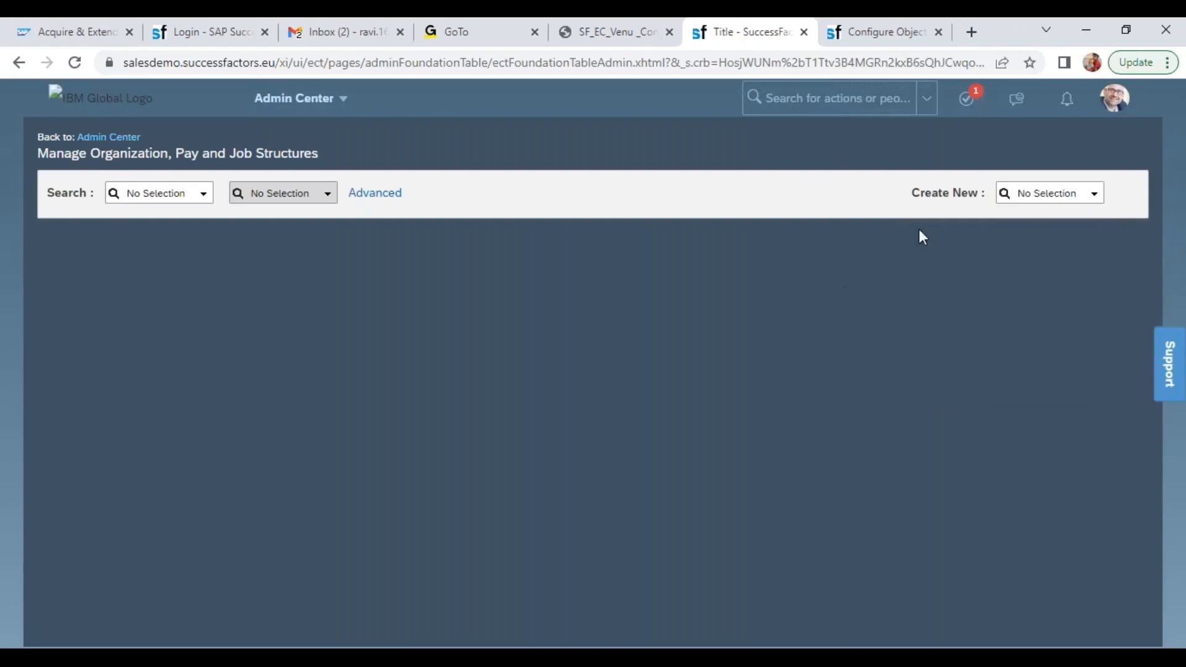
{"action": "left_click", "coordinate": [807, 43]}
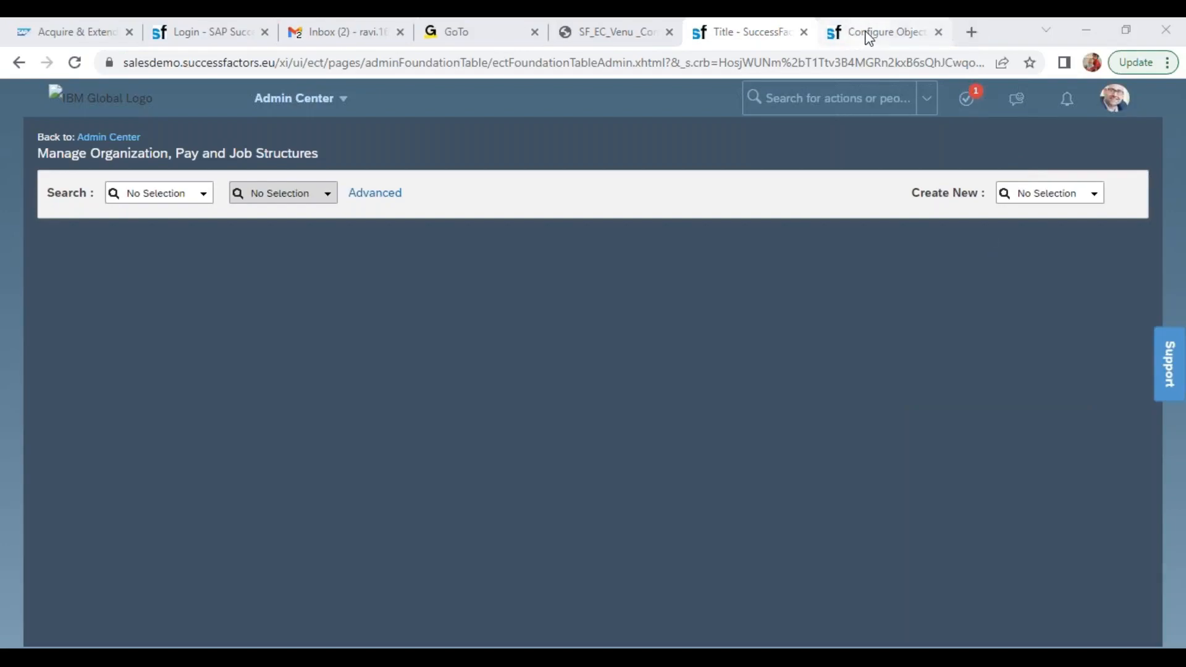
{"action": "left_click", "coordinate": [631, 179]}
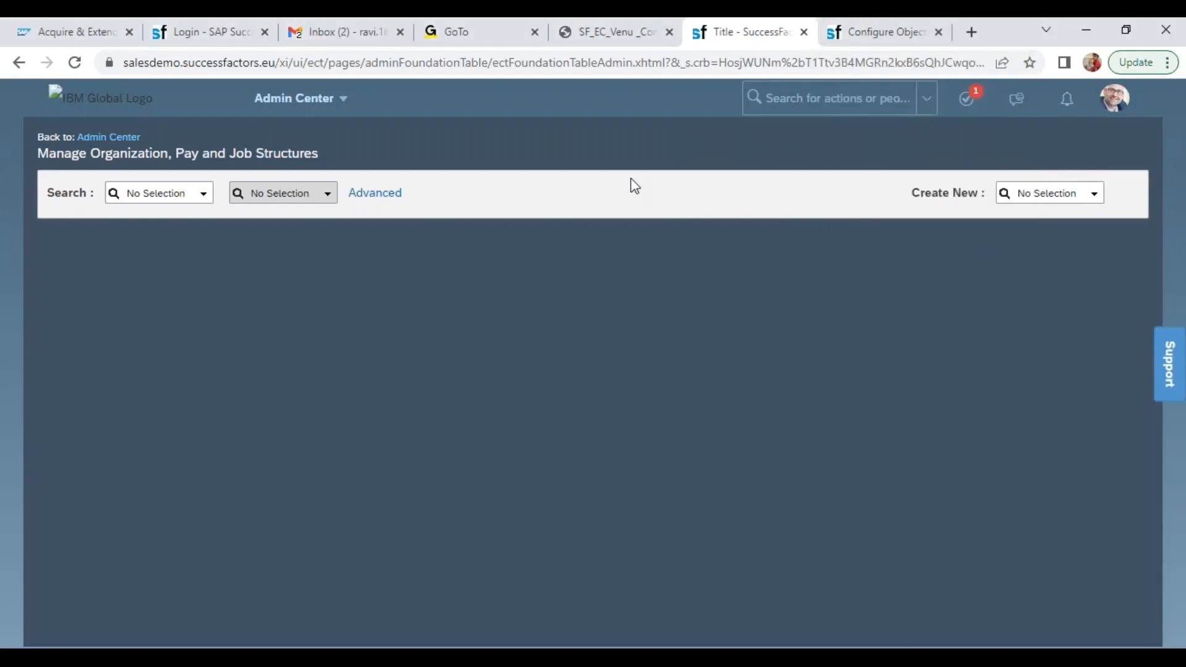
View the salesdemo instance's version information, check its release number, and close the dialog
{"action": "left_click", "coordinate": [1114, 100]}
{"action": "left_click", "coordinate": [995, 279]}
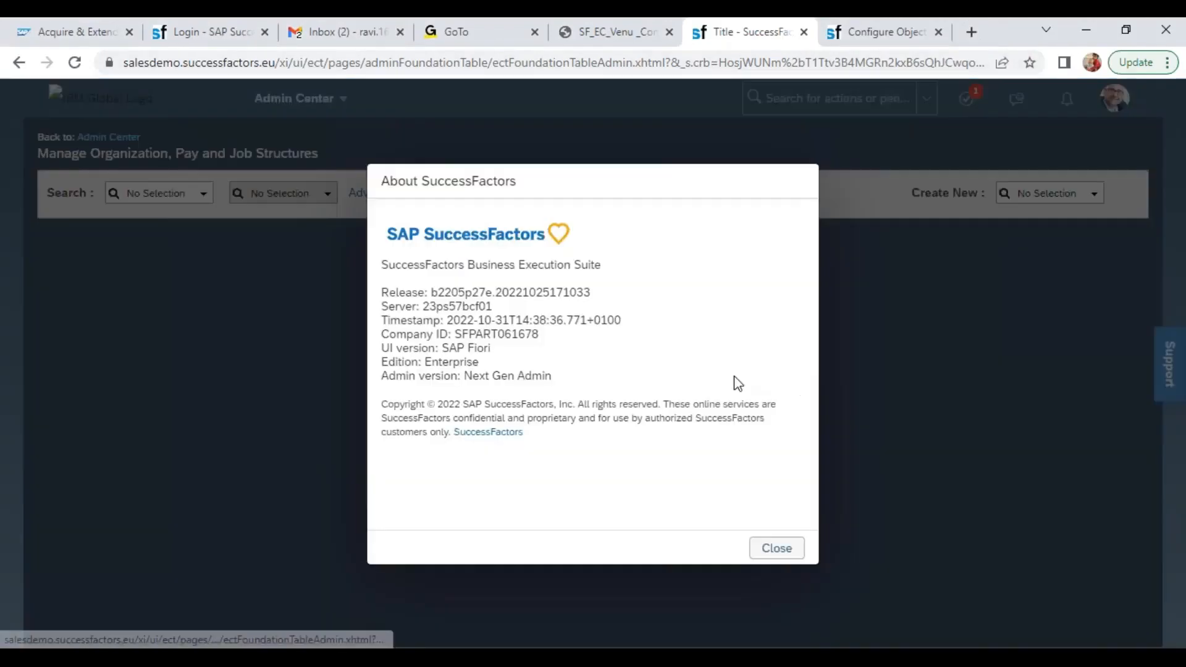
{"action": "triple_click", "coordinate": [452, 292]}
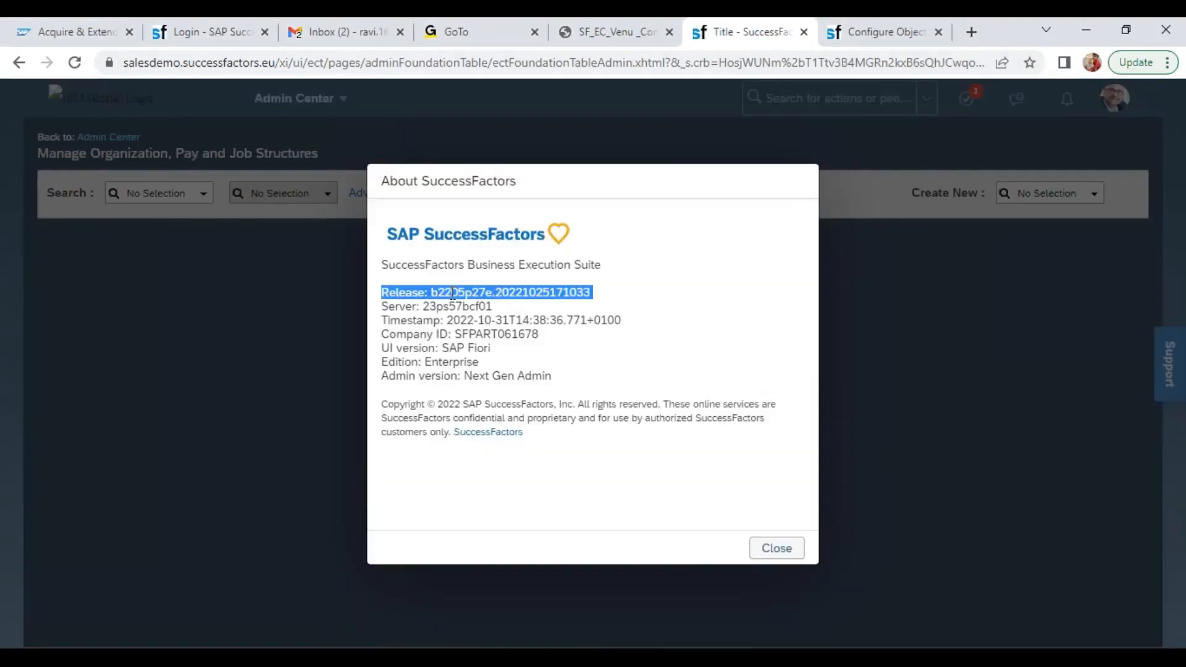
{"action": "left_click", "coordinate": [770, 548]}
Switch to the pmsalesdemo8 instance, check the release number in its version information, and close the dialog
{"action": "left_click", "coordinate": [886, 38]}
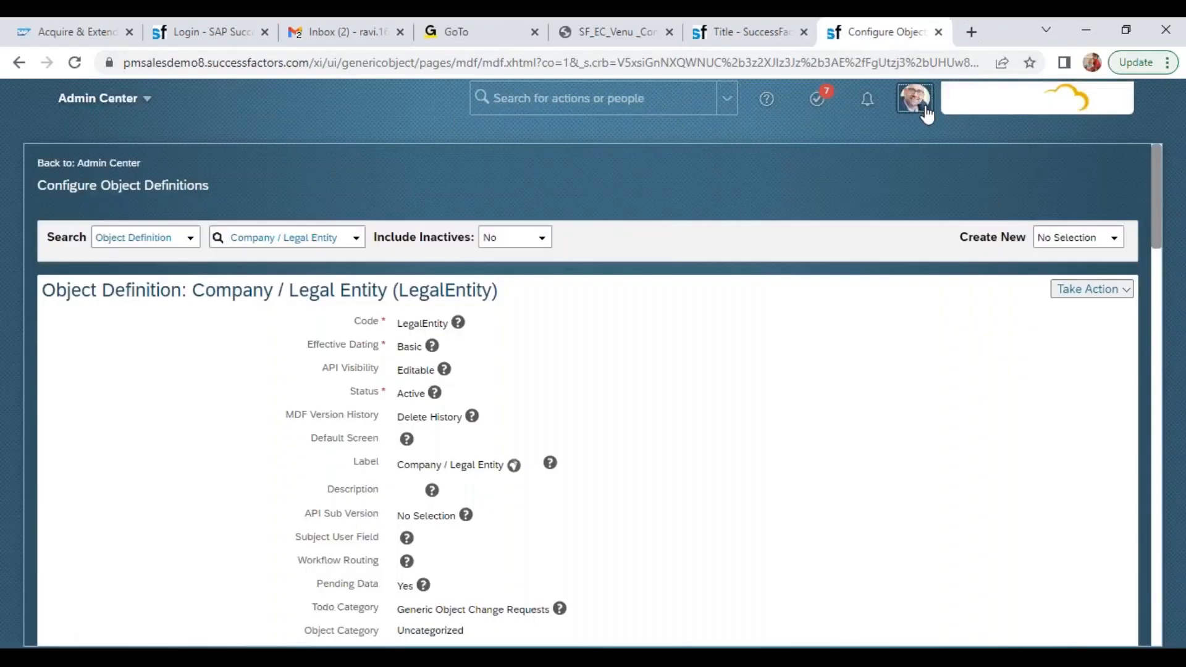
{"action": "left_click", "coordinate": [913, 97]}
{"action": "left_click", "coordinate": [902, 278]}
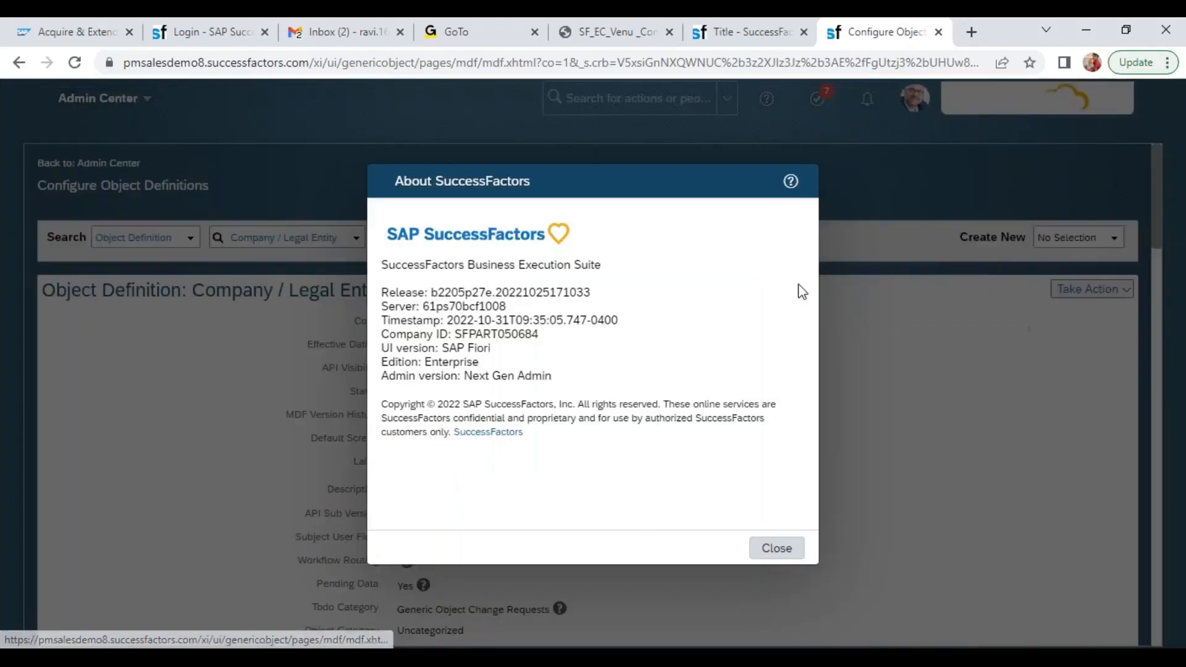
{"action": "double_click", "coordinate": [462, 291]}
{"action": "left_click", "coordinate": [779, 549]}
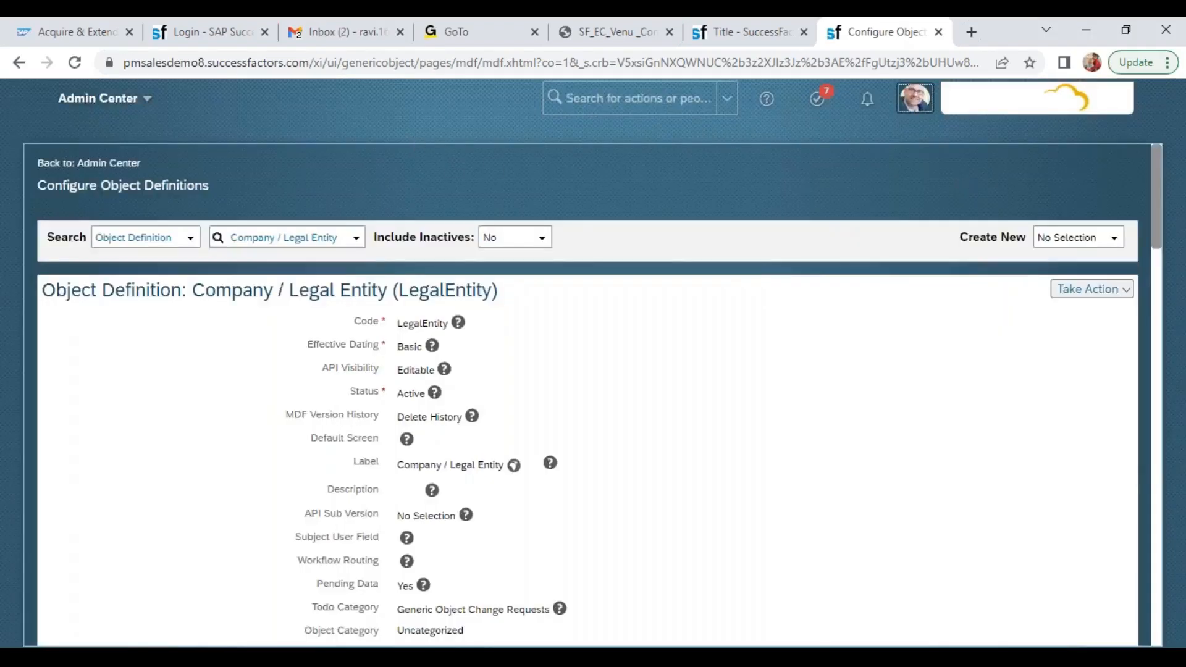
Close the pmsalesdemo8 object definitions tab and open the bookmarked SFPART040202 SuccessFactors login page in a new tab
{"action": "left_click", "coordinate": [938, 31]}
{"action": "key", "text": "ctrl+t"}
{"action": "left_click", "coordinate": [22, 91]}
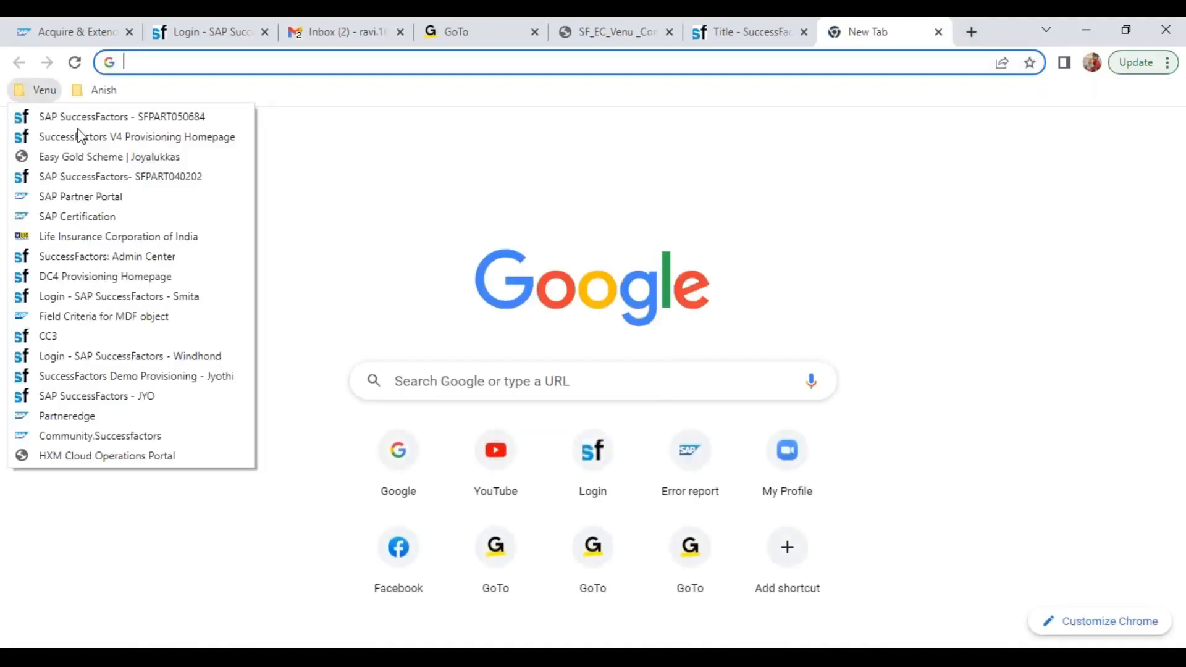
{"action": "left_click", "coordinate": [155, 178]}
{"action": "left_click", "coordinate": [741, 42]}
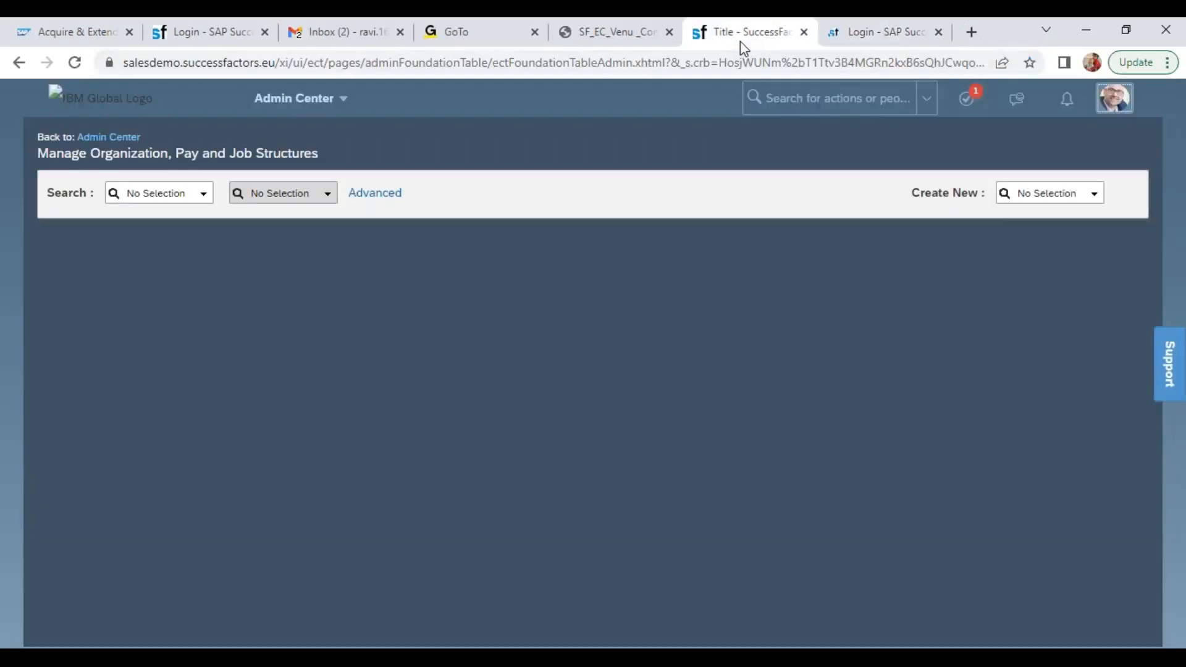
{"action": "left_click", "coordinate": [877, 32]}
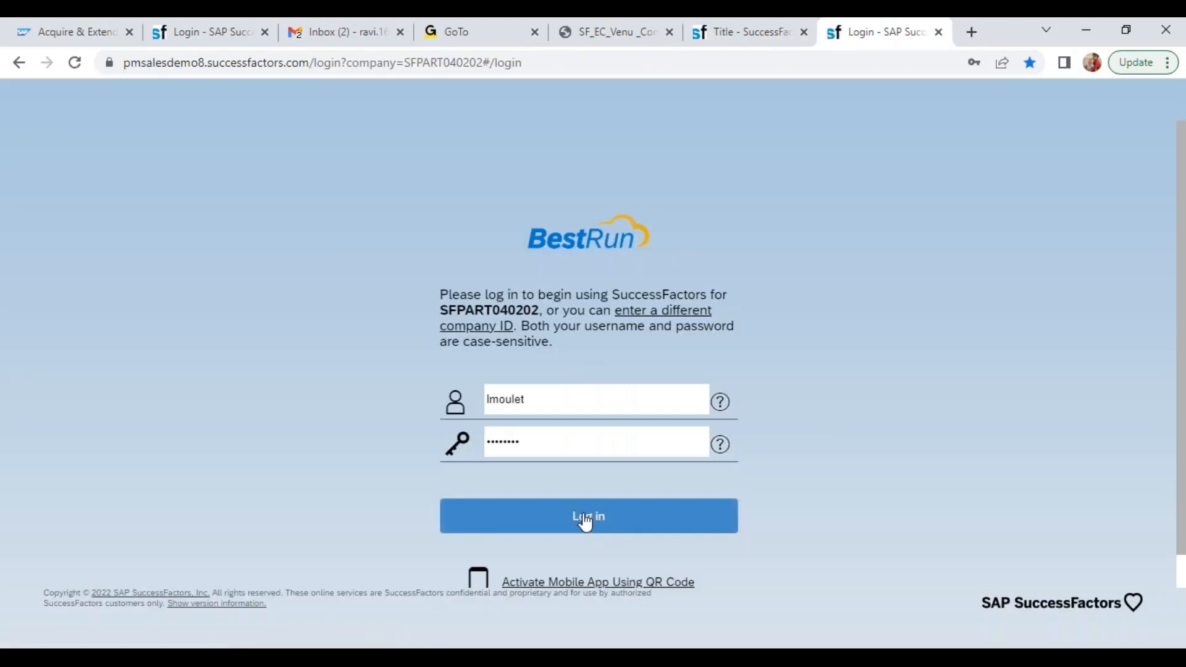
Log in to the SFPART040202 instance with the saved sfadmin username and password, and dismiss the browser's password warning
{"action": "double_click", "coordinate": [553, 402]}
{"action": "type", "text": "sfa"}
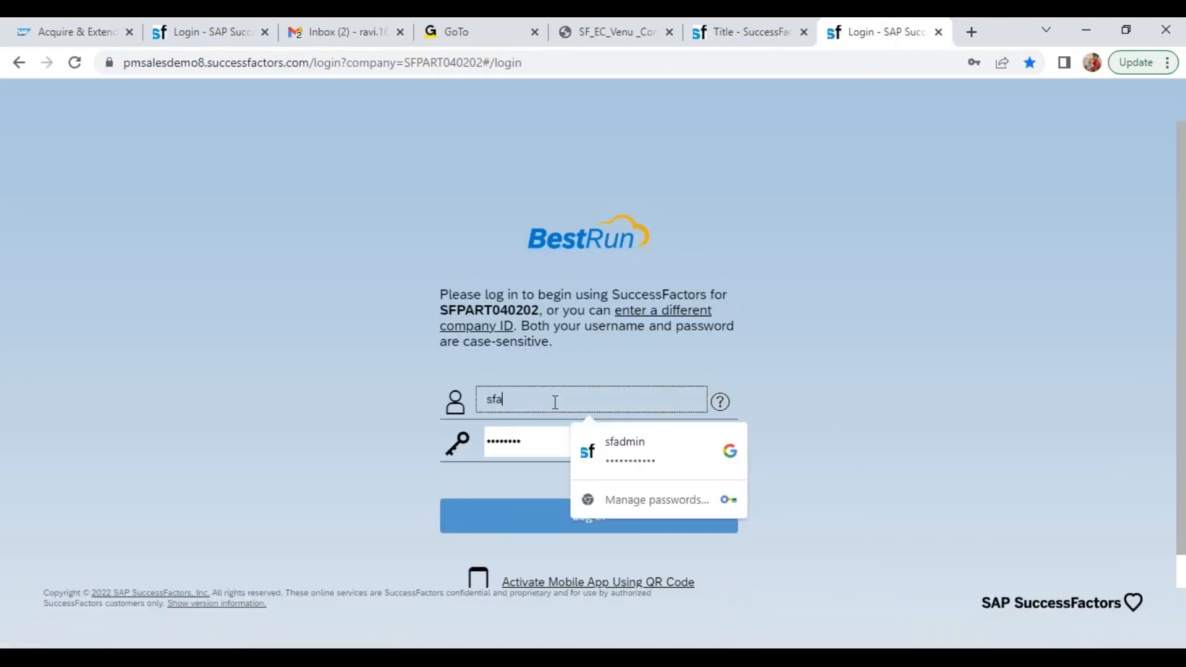
{"action": "left_click", "coordinate": [617, 450]}
{"action": "left_click", "coordinate": [572, 518]}
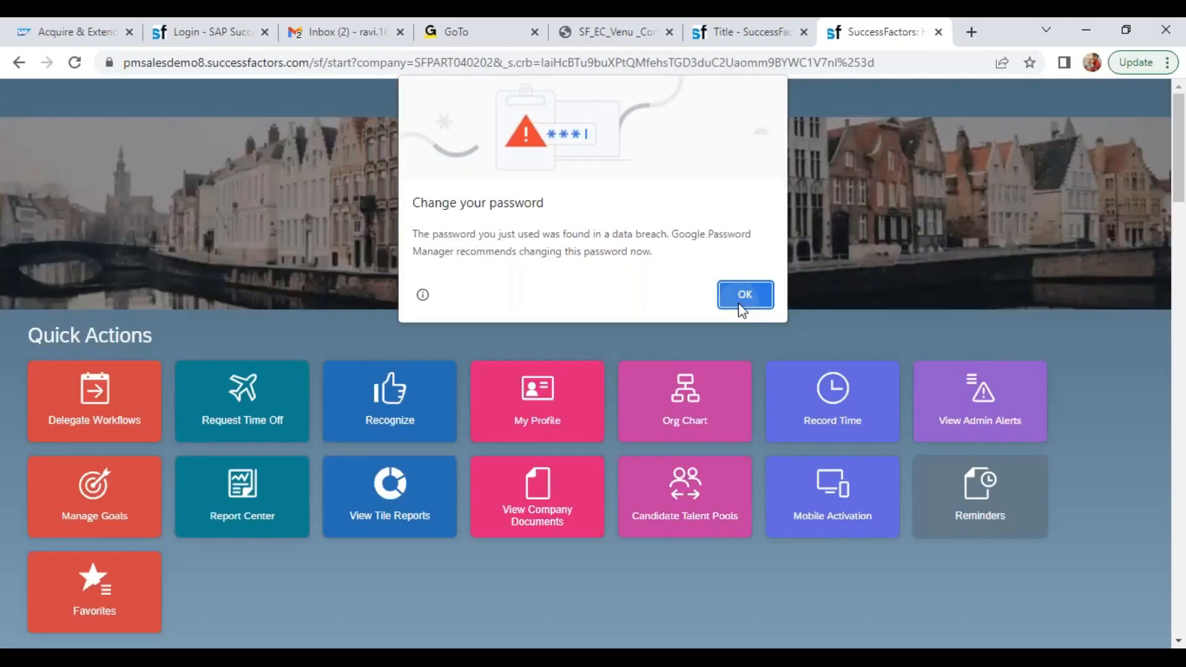
{"action": "left_click", "coordinate": [742, 294]}
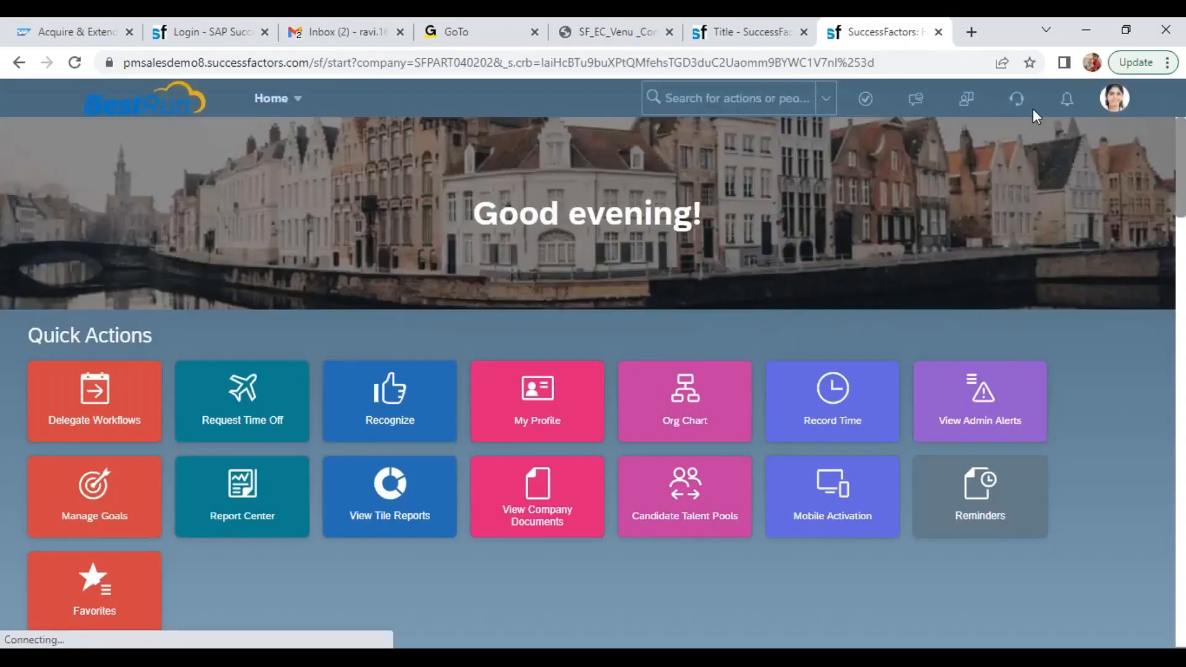
Close the stray Show Me video window, check the release in the SFPART040202 instance's version information, and close the dialog
{"action": "left_click", "coordinate": [1126, 109]}
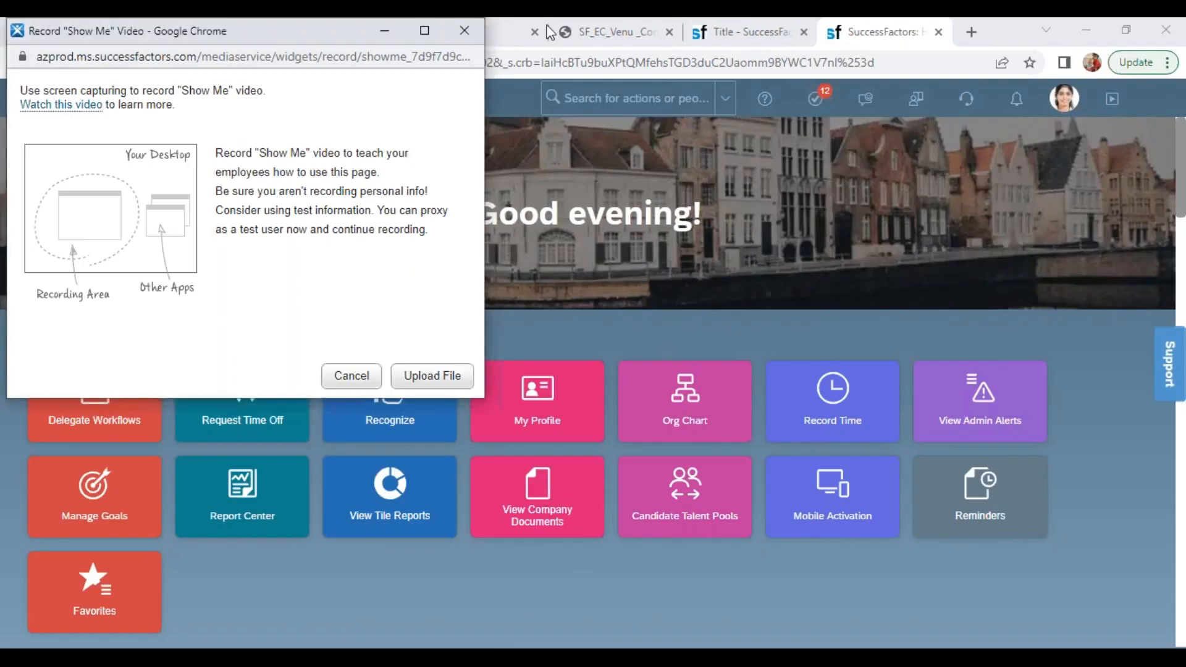
{"action": "double_click", "coordinate": [17, 30]}
{"action": "left_click", "coordinate": [1063, 97]}
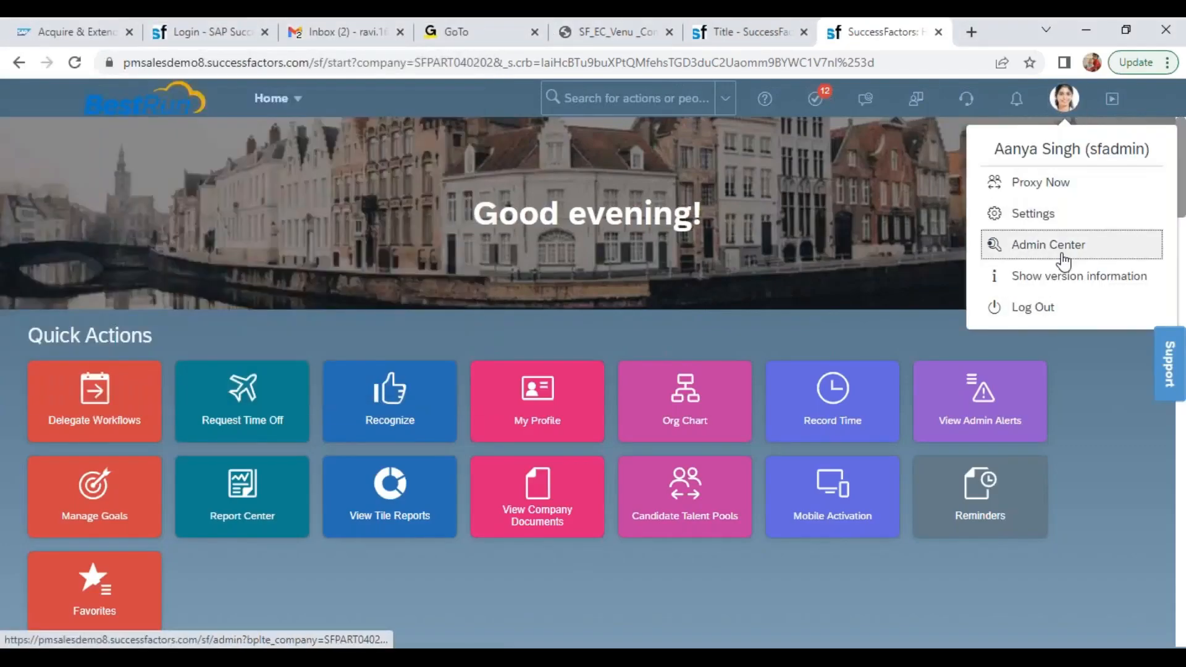
{"action": "left_click", "coordinate": [1057, 283]}
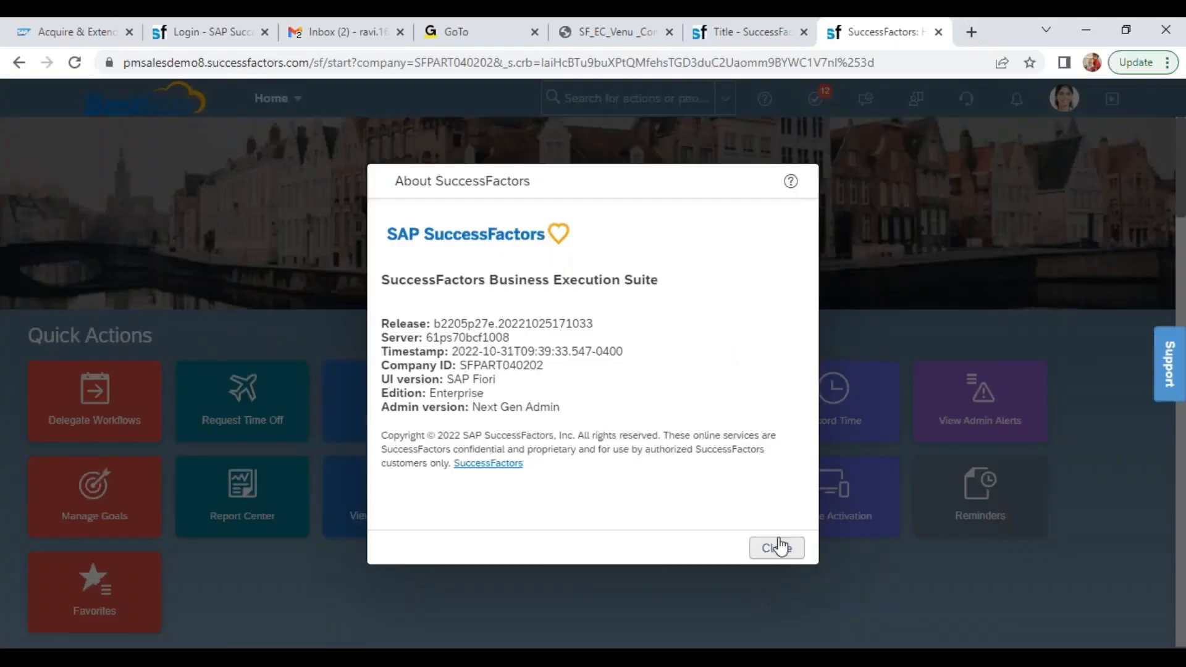
{"action": "left_click", "coordinate": [780, 547]}
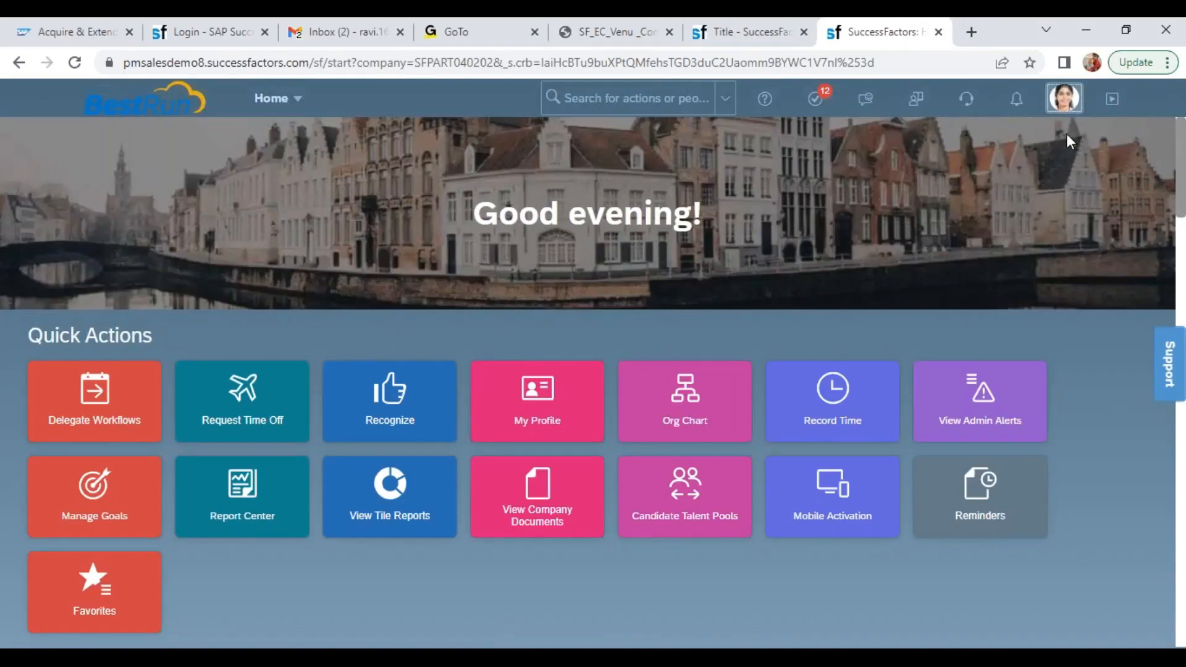
Log out of the SFPART040202 instance and close its browser tab
{"action": "left_click", "coordinate": [1063, 99]}
{"action": "left_click", "coordinate": [1041, 312]}
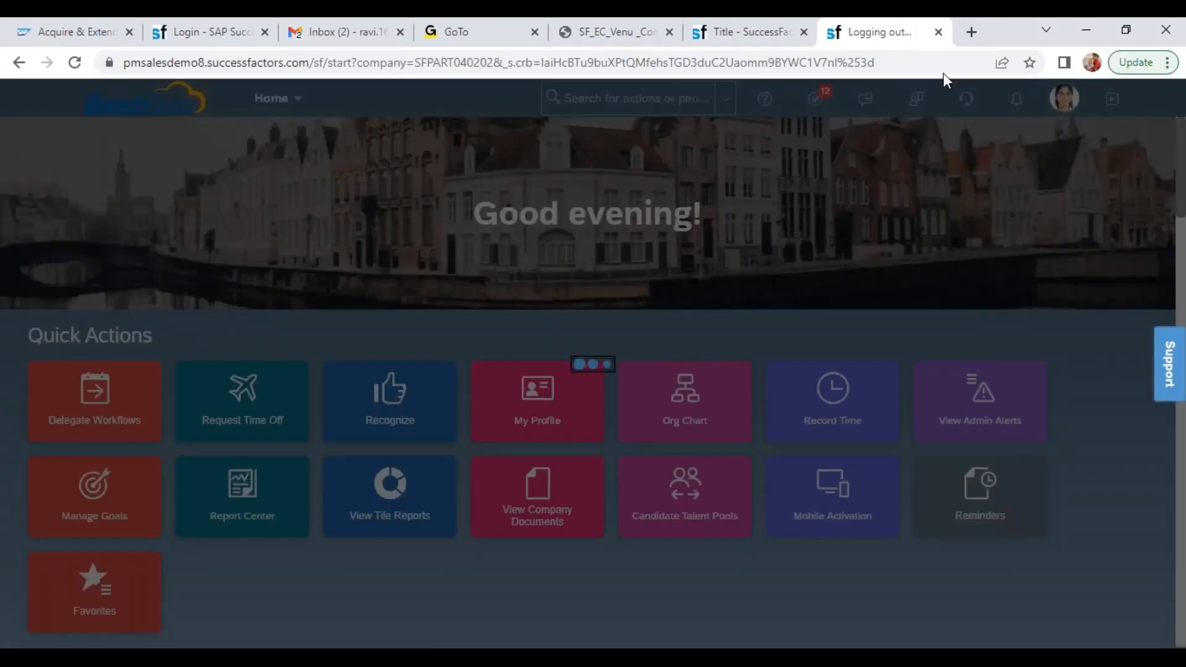
{"action": "left_click", "coordinate": [938, 33]}
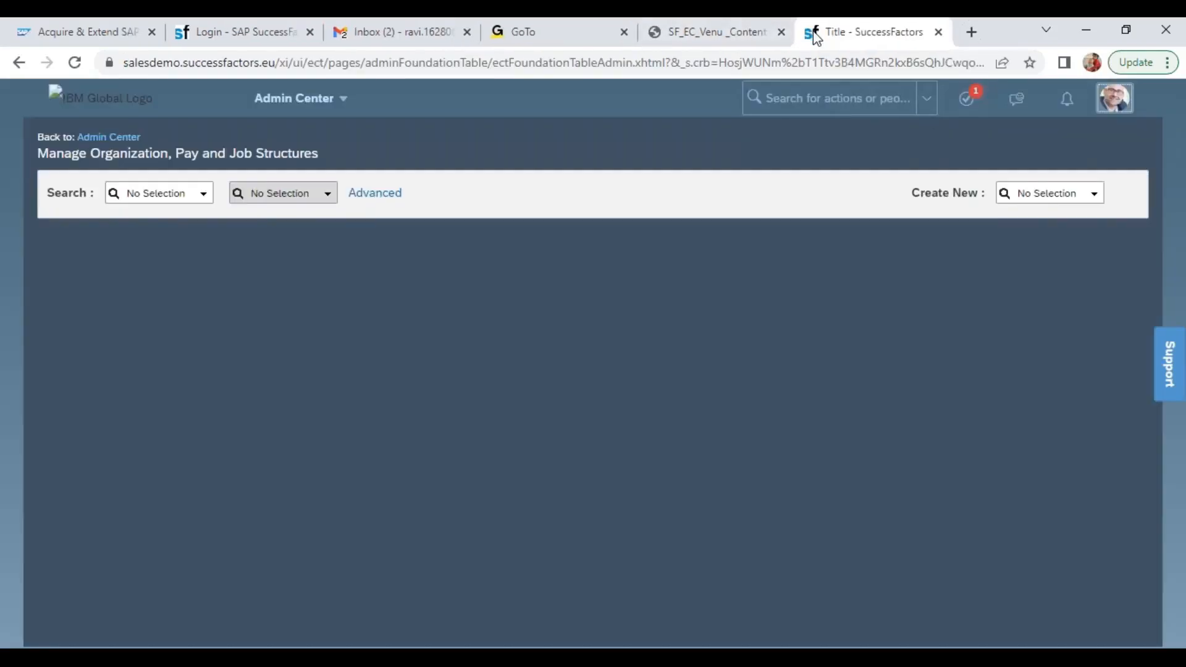
Open the bookmarked SFPART050684 SuccessFactors login page from the Venu bookmarks folder in a new tab
{"action": "left_click", "coordinate": [971, 33]}
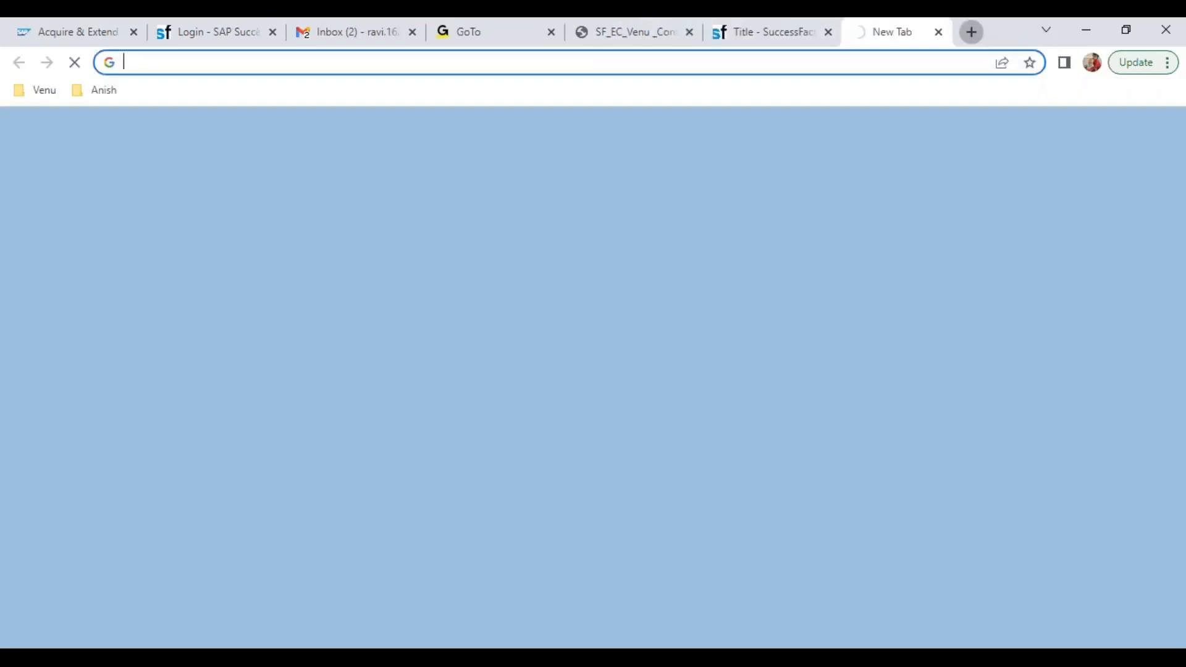
{"action": "left_click", "coordinate": [27, 90]}
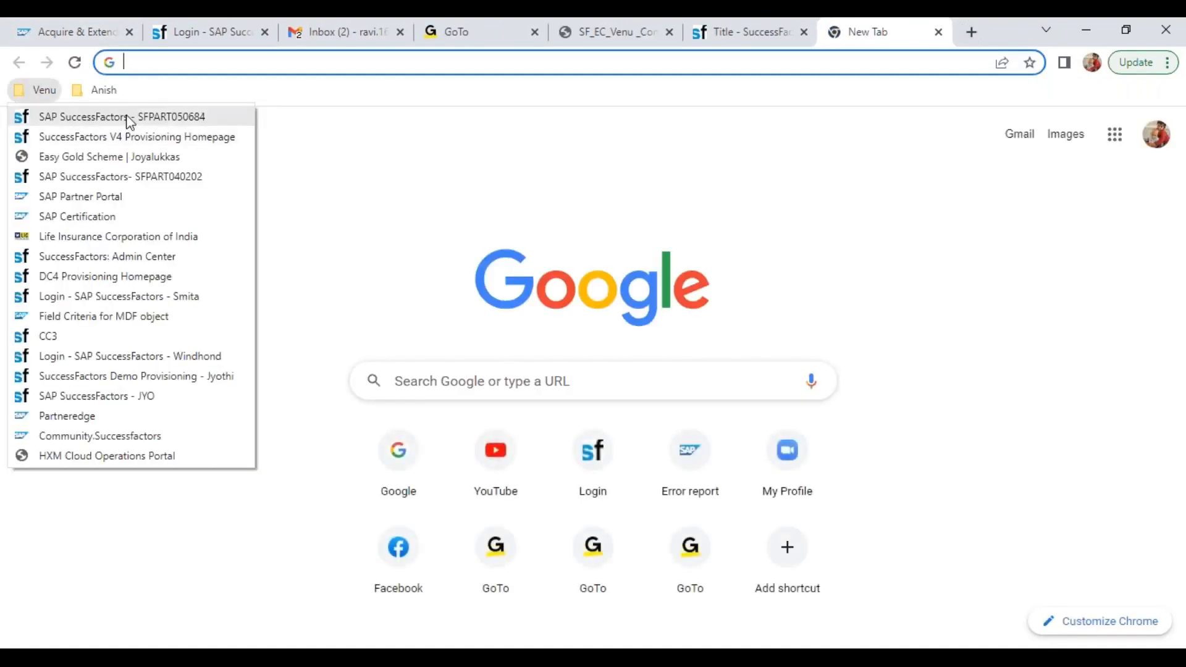
{"action": "left_click", "coordinate": [146, 118]}
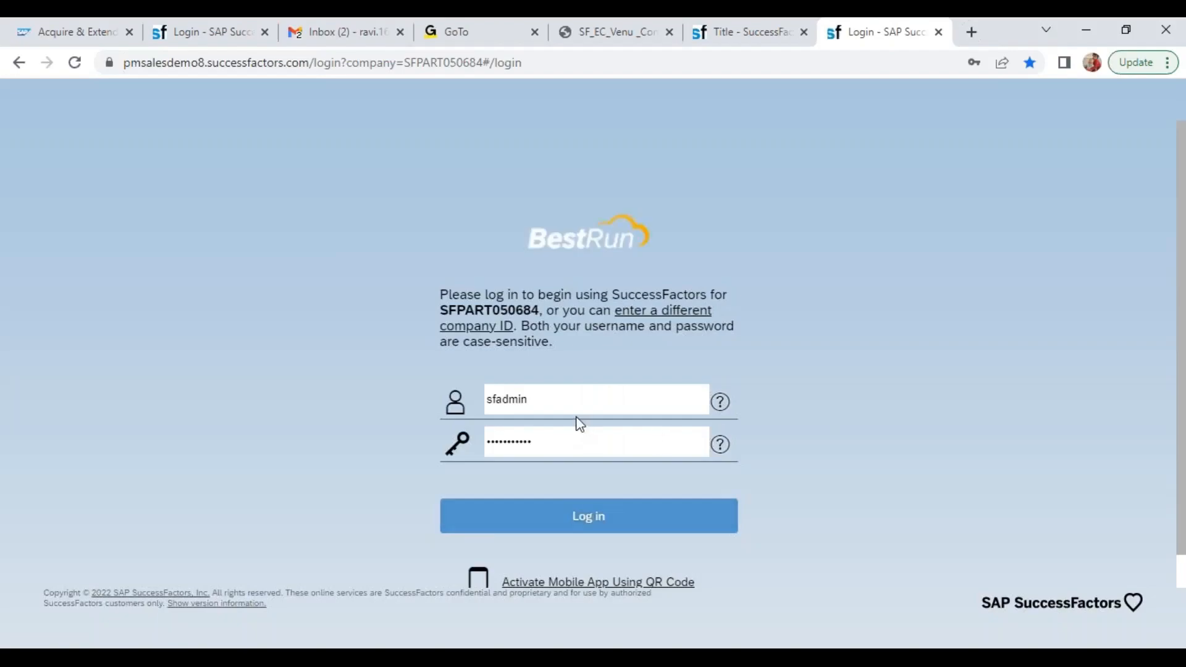
Log in to the SFPART050684 instance with the other saved user account, filling in its username and password
{"action": "double_click", "coordinate": [555, 404]}
{"action": "type", "text": "lmo"}
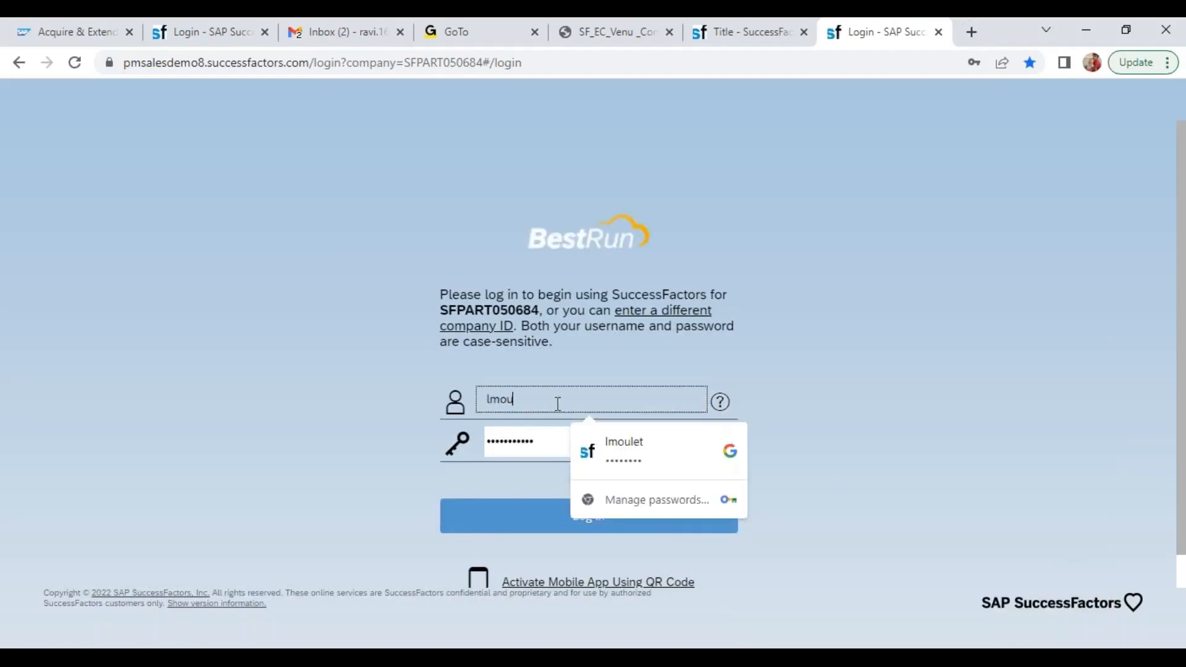
{"action": "type", "text": "u"}
{"action": "left_click", "coordinate": [647, 445]}
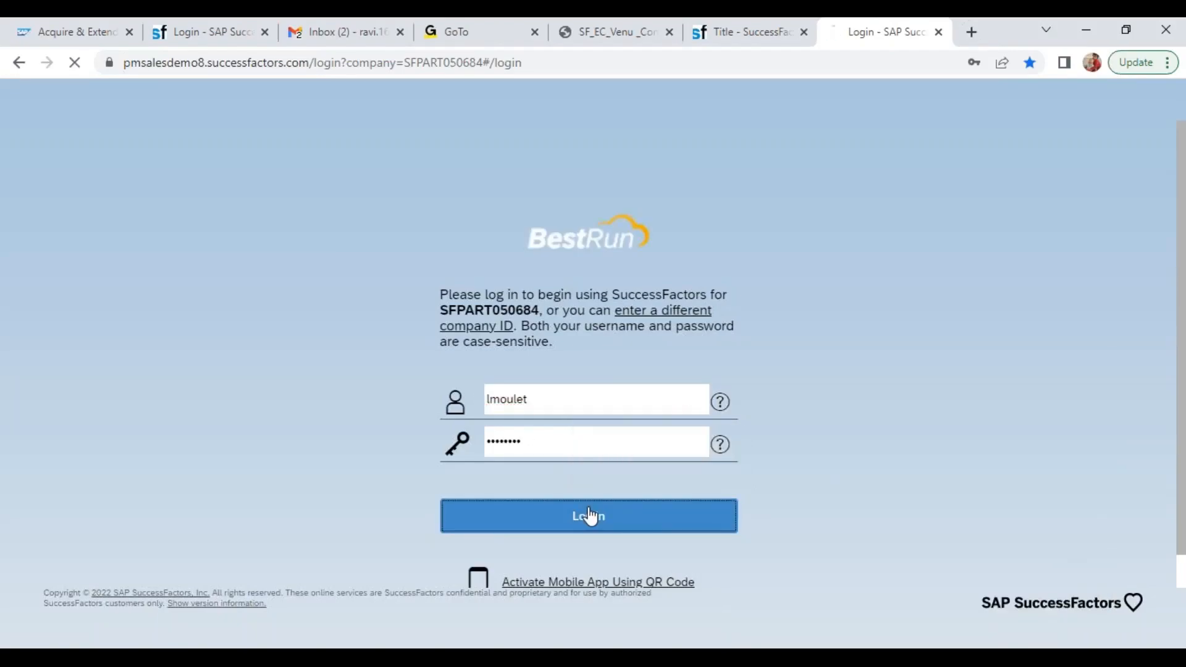
{"action": "left_click", "coordinate": [590, 516]}
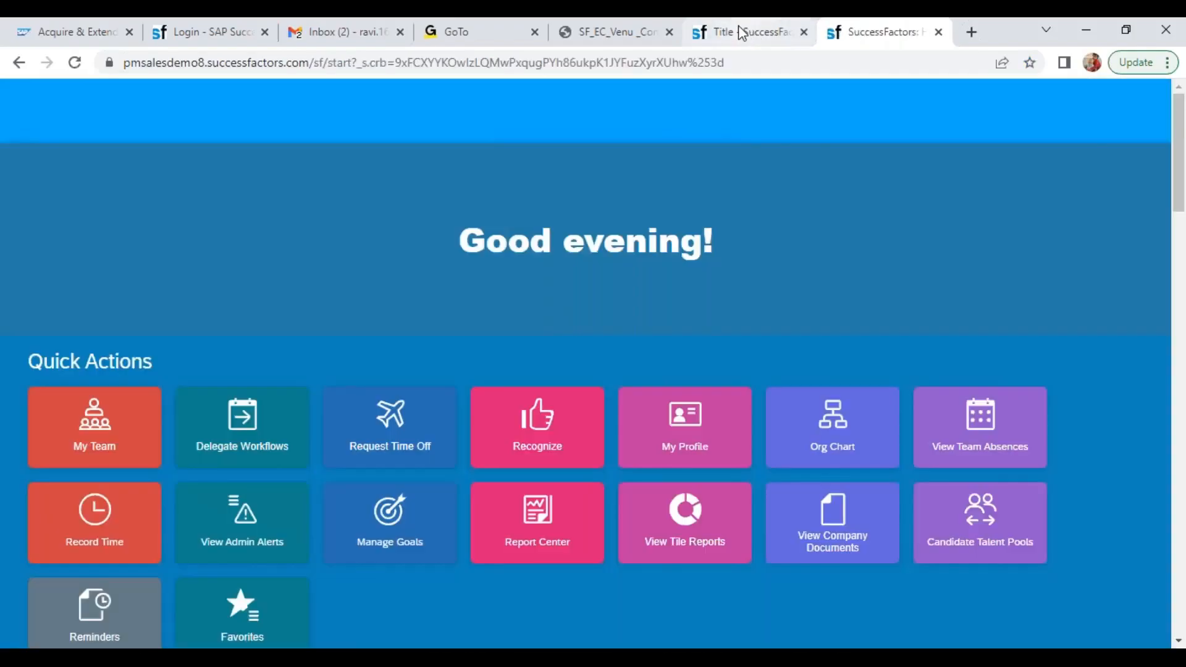
Return to the salesdemo tab and review the object types available for creation in Manage Organization, Pay and Job Structures
{"action": "left_click", "coordinate": [741, 32]}
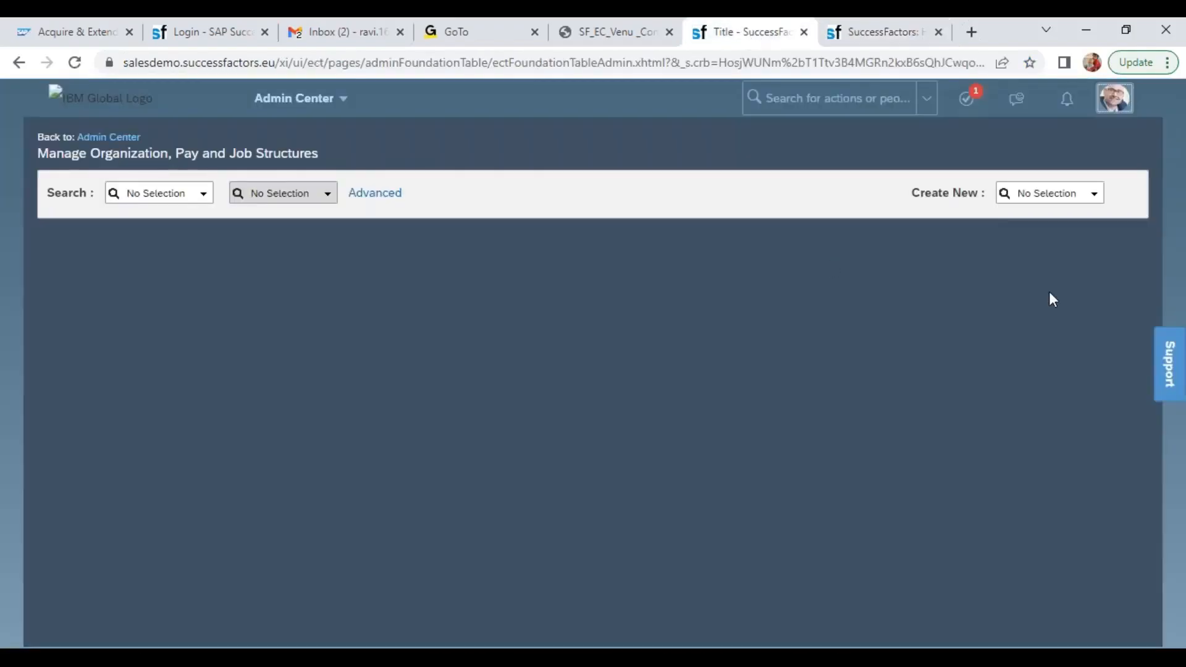
{"action": "left_click", "coordinate": [1029, 194]}
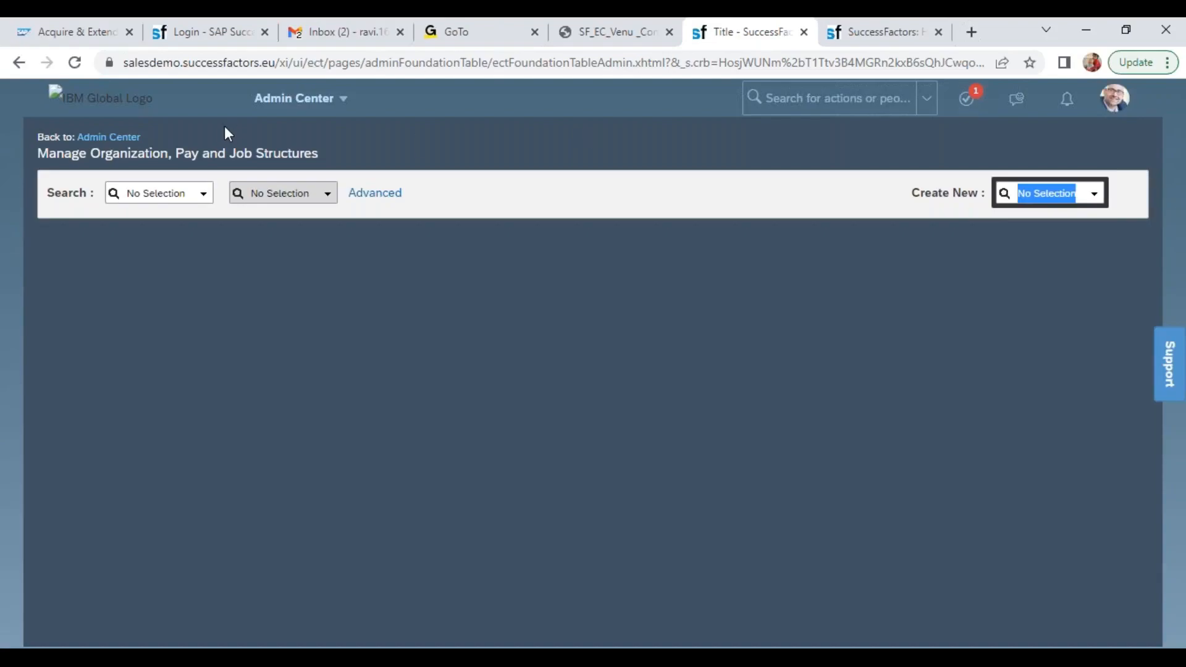
{"action": "left_click_drag", "start_coordinate": [101, 155], "coordinate": [287, 179]}
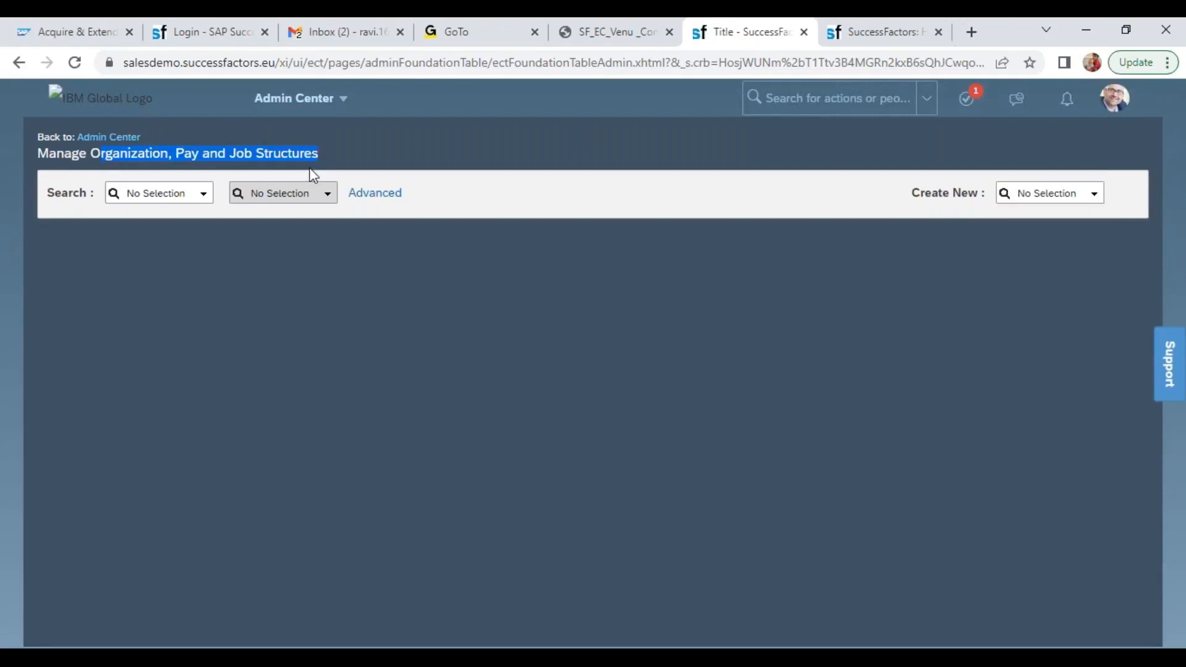
{"action": "left_click", "coordinate": [1095, 194]}
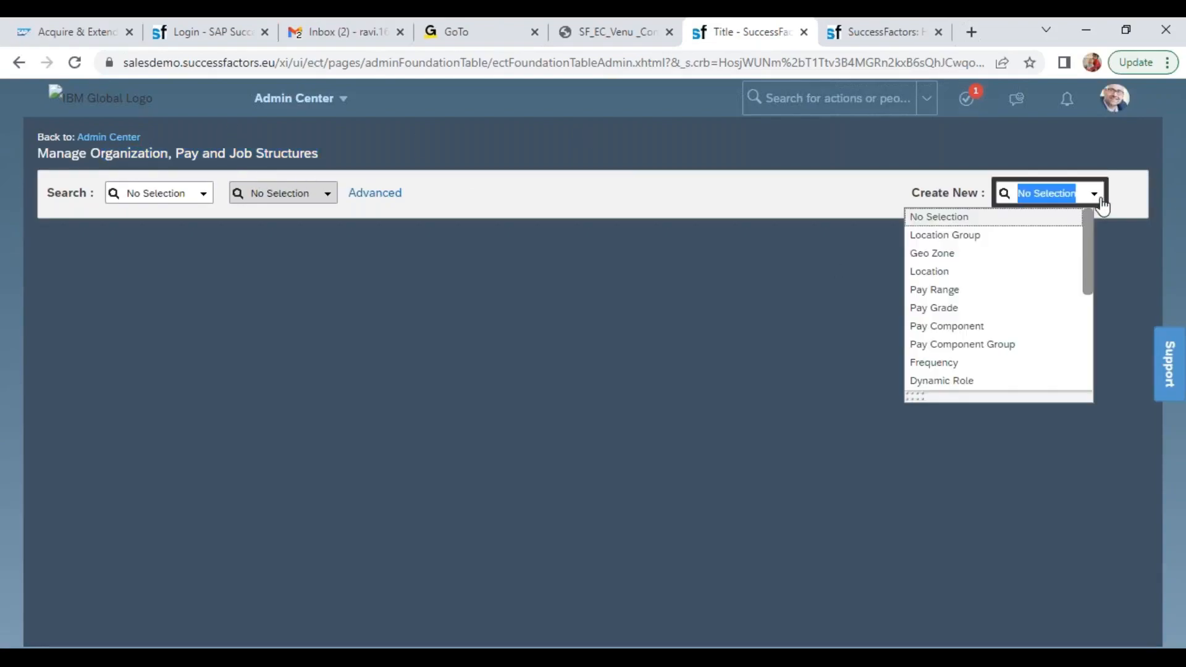
{"action": "left_click_drag", "start_coordinate": [1090, 258], "coordinate": [1088, 324]}
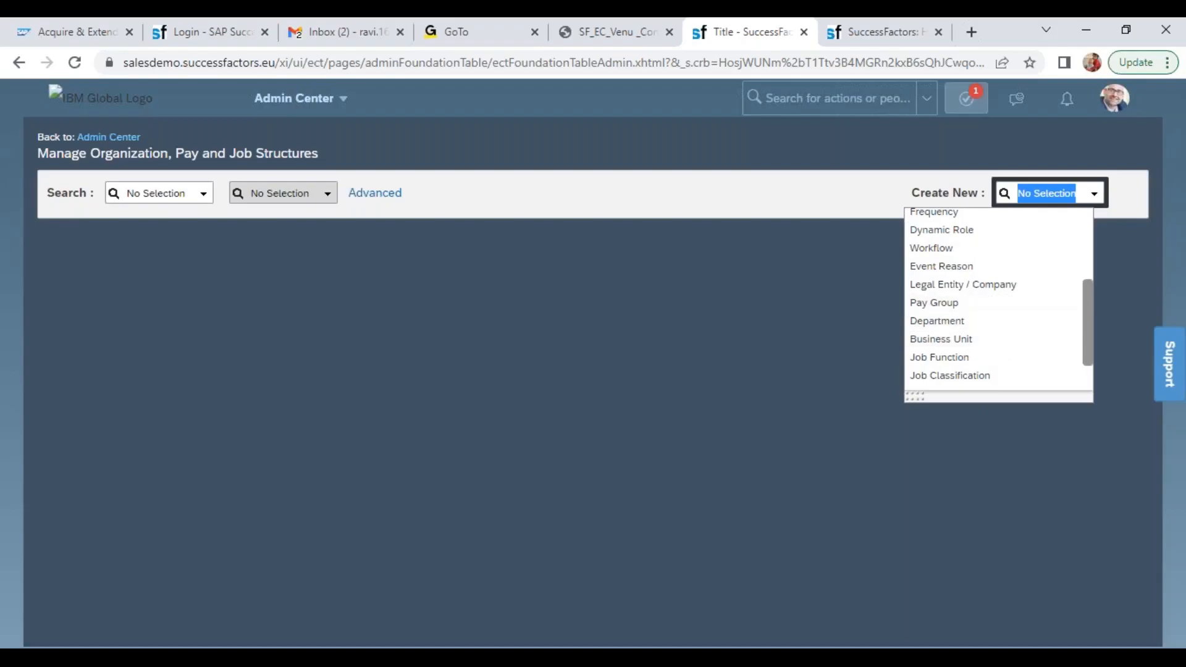
Switch to the SFPART050684 instance, check the release in its version information, and close the dialog
{"action": "left_click", "coordinate": [875, 32]}
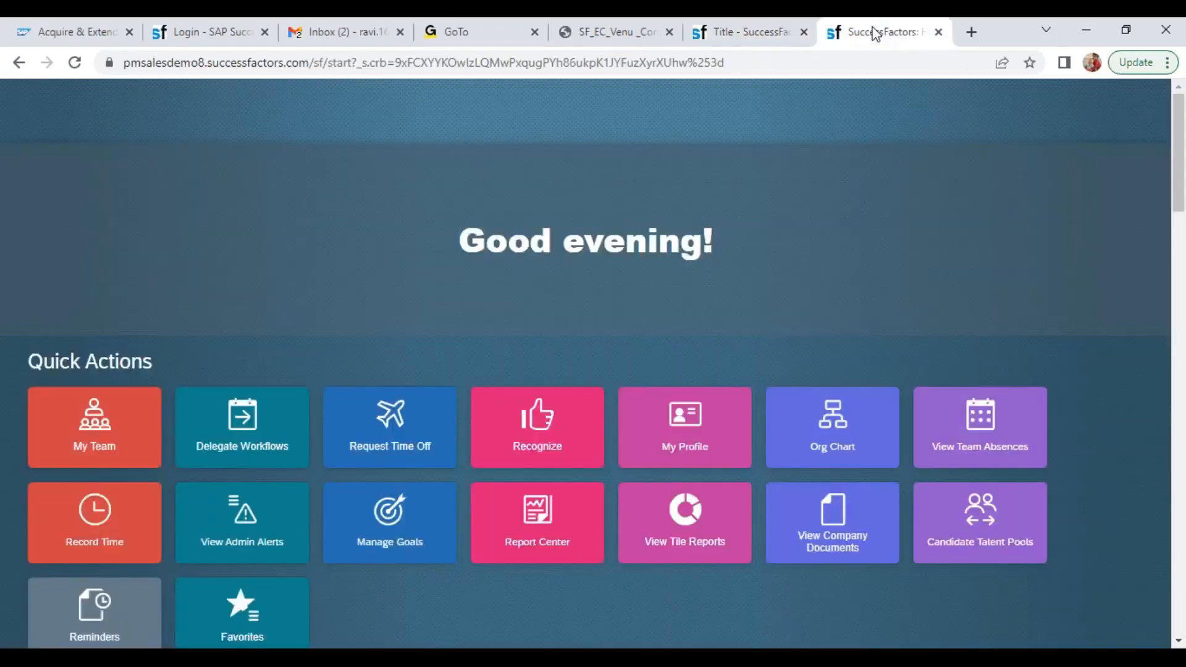
{"action": "left_click", "coordinate": [863, 98]}
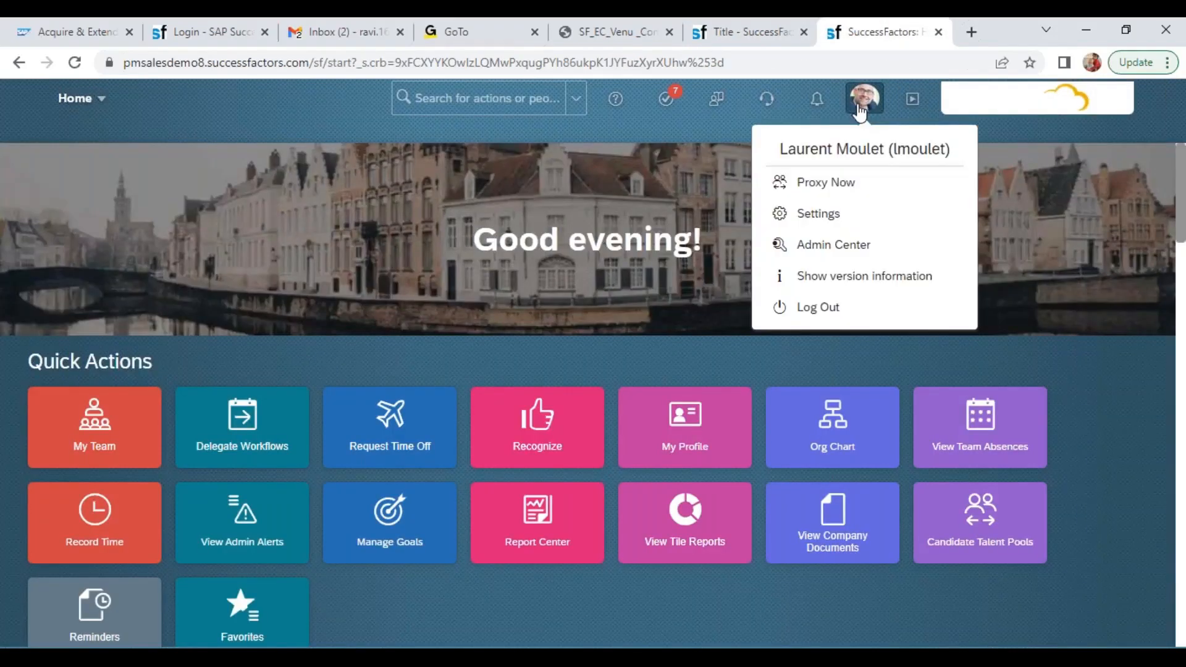
{"action": "left_click", "coordinate": [849, 278]}
{"action": "left_click", "coordinate": [779, 551]}
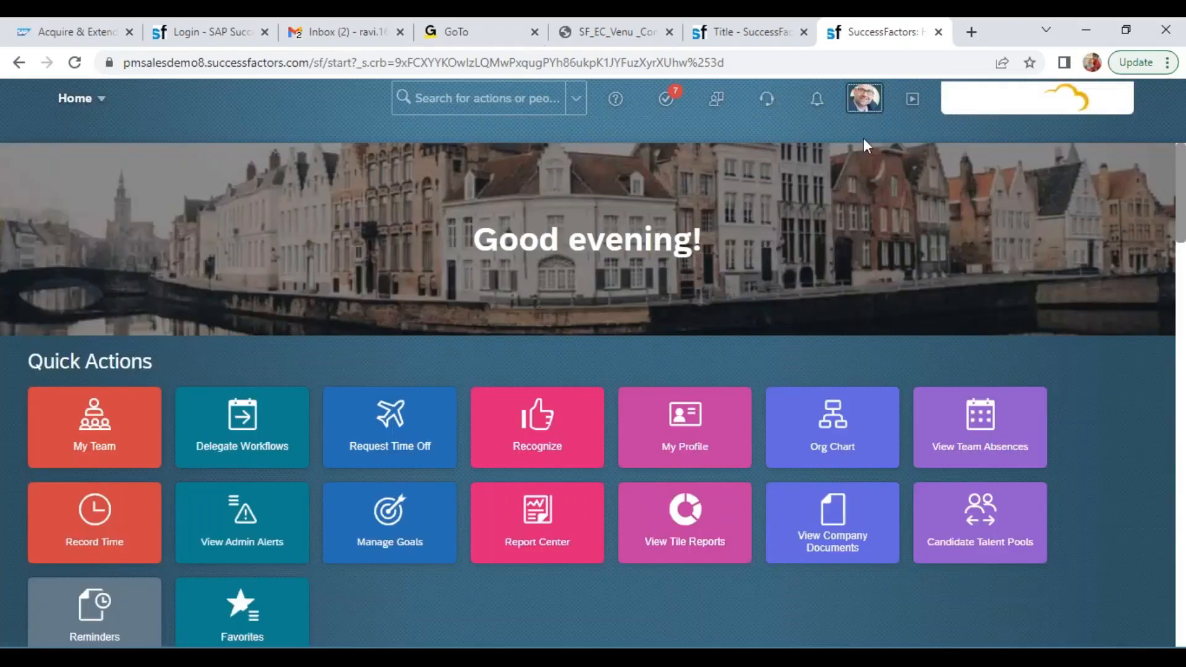
{"action": "left_click", "coordinate": [820, 137]}
Return to Manage Organization, Pay and Job Structures in the salesdemo instance and start creating a new Event Reason
{"action": "left_click", "coordinate": [766, 28]}
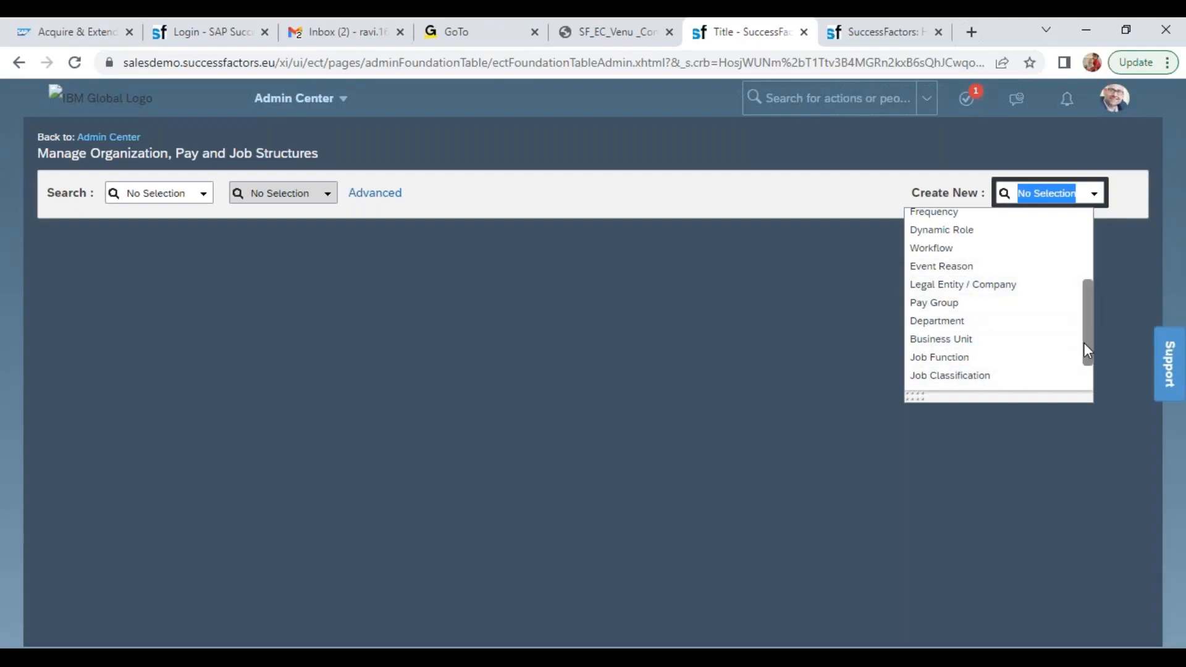
{"action": "left_click_drag", "start_coordinate": [1083, 342], "coordinate": [1085, 321]}
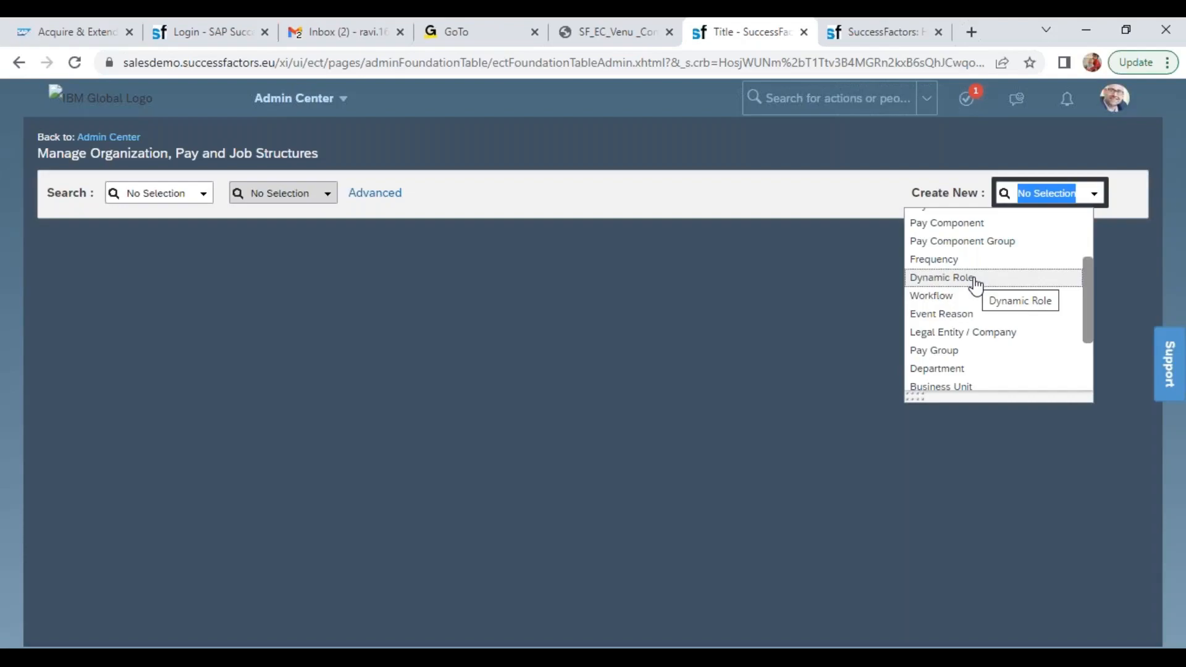
{"action": "left_click", "coordinate": [961, 318]}
{"action": "left_click", "coordinate": [963, 320]}
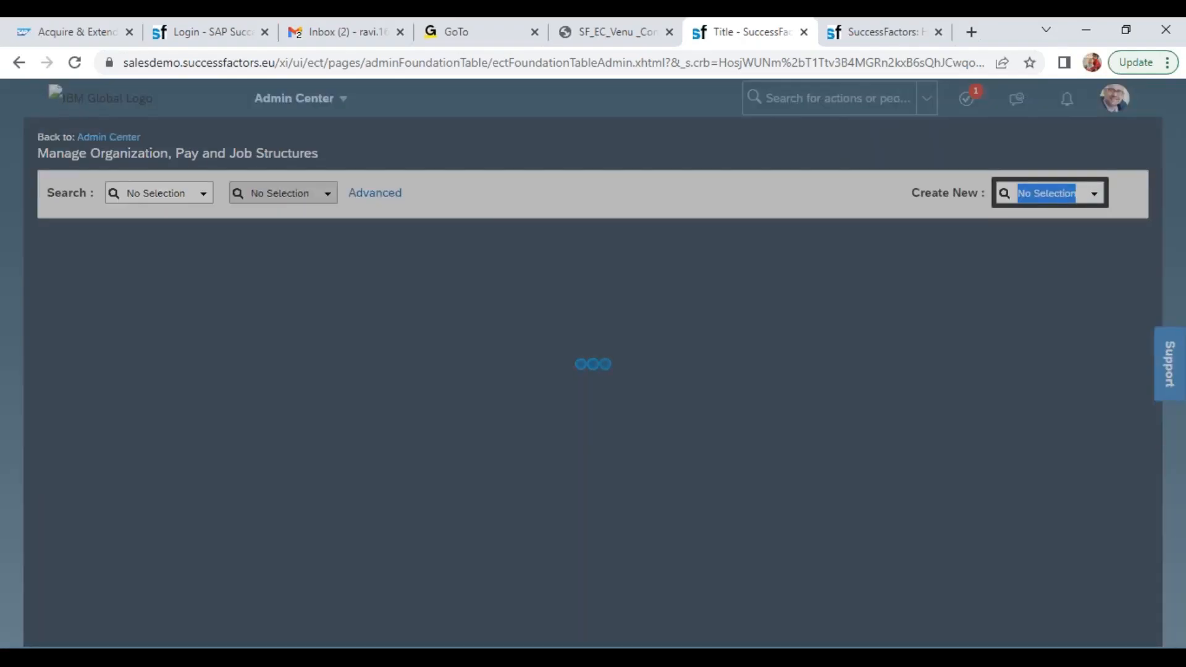
Switch to the training workbook in Excel and open the empty area below the notes on the October Evening sheet
{"action": "left_click", "coordinate": [573, 655]}
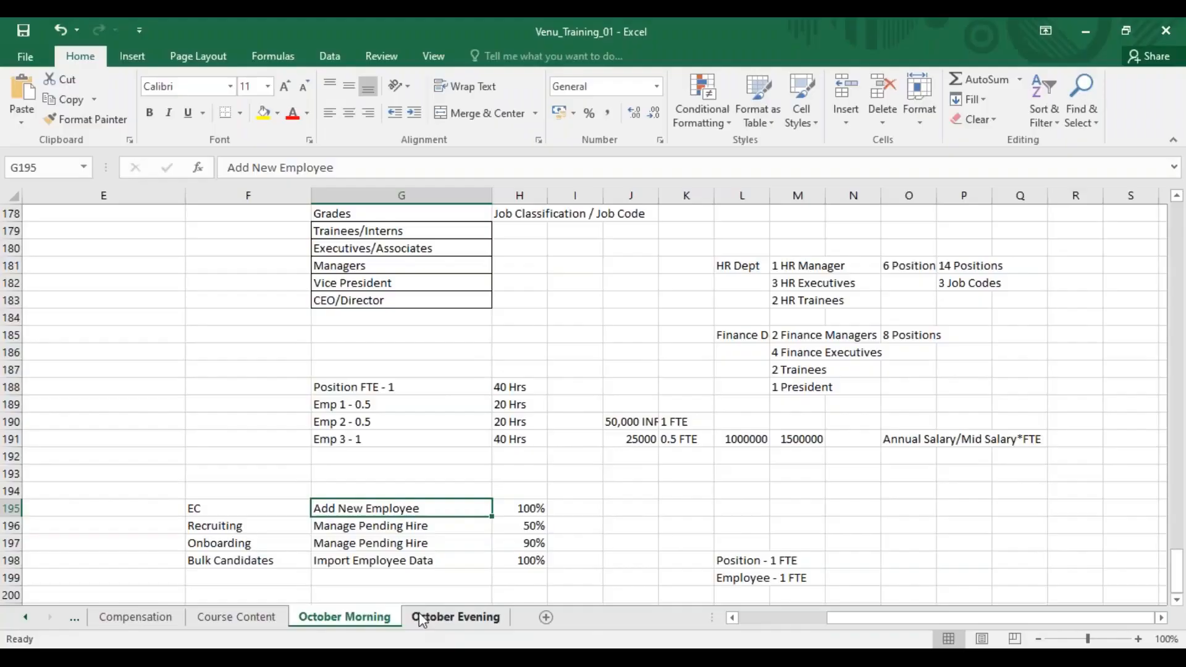
{"action": "left_click", "coordinate": [431, 622]}
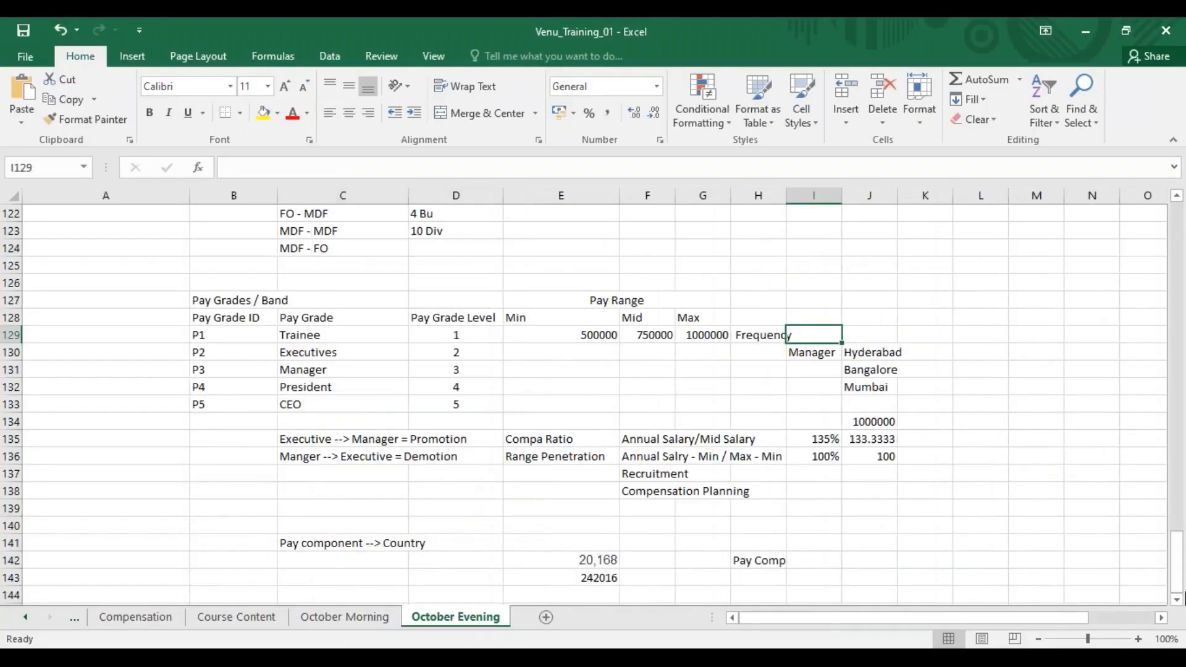
{"action": "left_click", "coordinate": [1176, 599]}
{"action": "left_click", "coordinate": [1176, 599]}
{"action": "left_click", "coordinate": [1176, 600]}
{"action": "left_click", "coordinate": [1176, 599]}
{"action": "left_click", "coordinate": [1176, 600]}
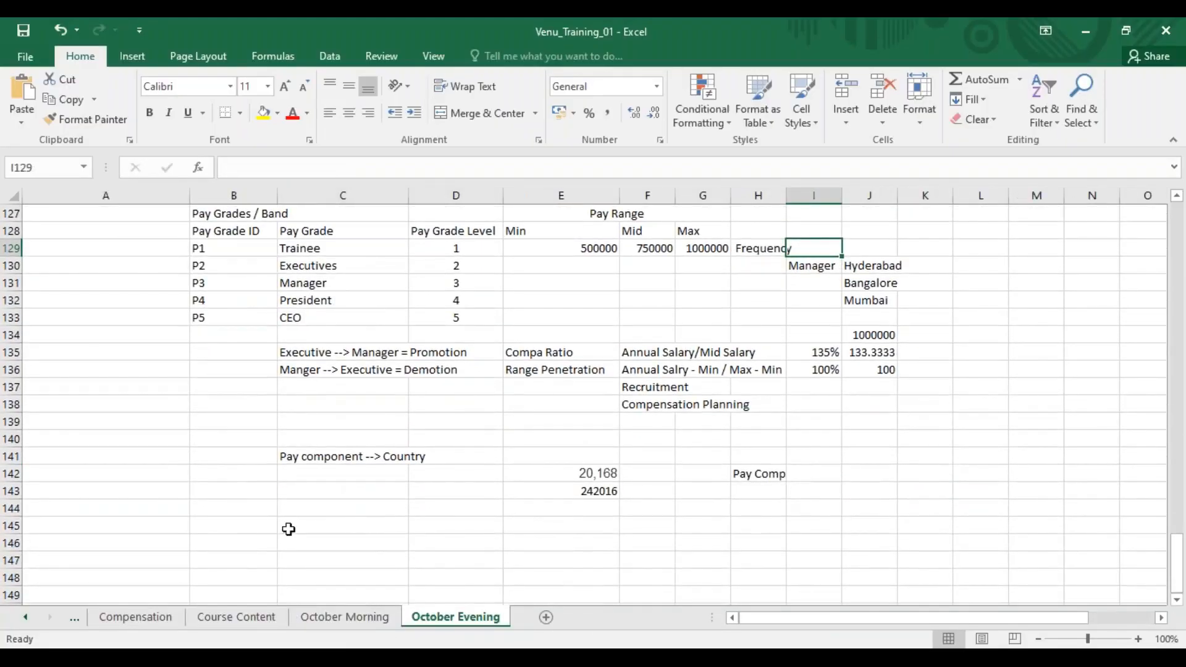
Enter the headings Event in cell B145 and Event Reason in cell C145
{"action": "left_click", "coordinate": [284, 526]}
{"action": "left_click", "coordinate": [254, 528]}
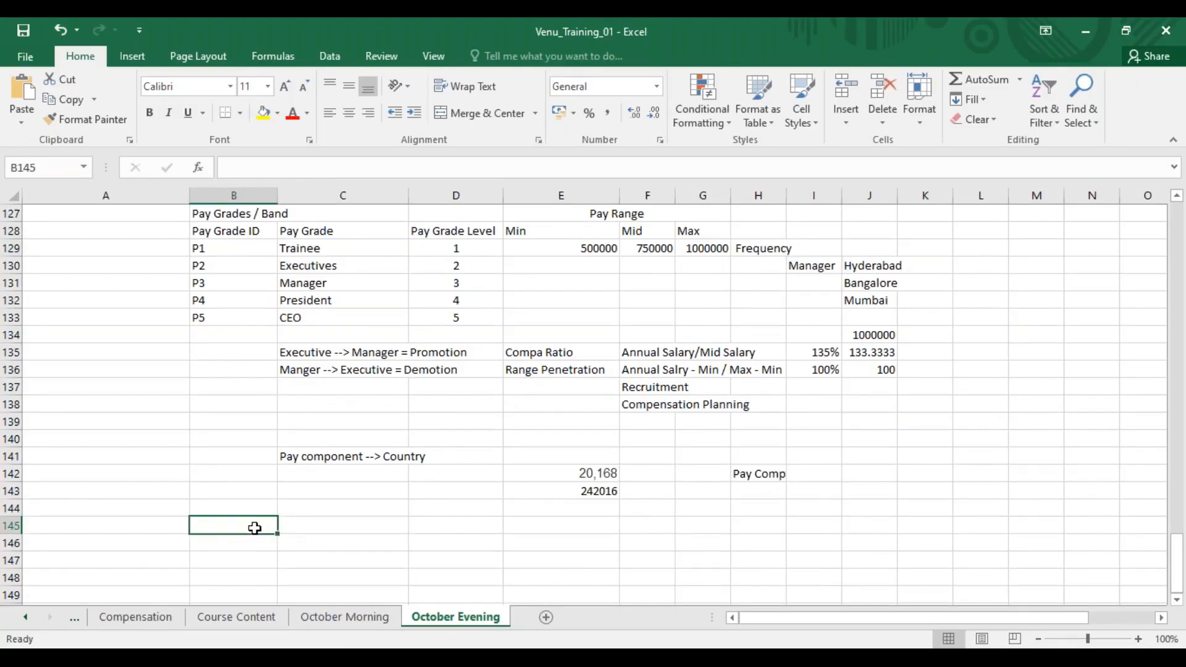
{"action": "type", "text": "Event"}
{"action": "key", "text": "Tab"}
{"action": "type", "text": "Eb"}
{"action": "key", "text": "BackSpace"}
{"action": "type", "text": "vent Reason"}
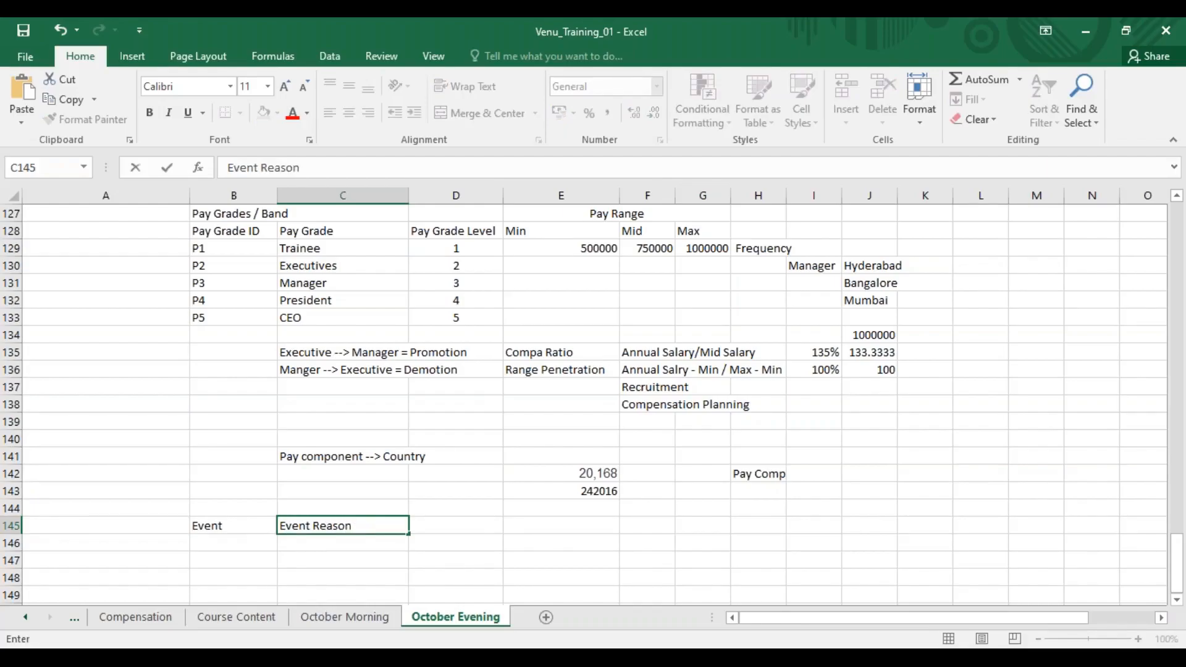
List the events Hire, Termination, Transfer and Promotion in cells B146 to B149 under the Event heading
{"action": "left_click", "coordinate": [222, 539]}
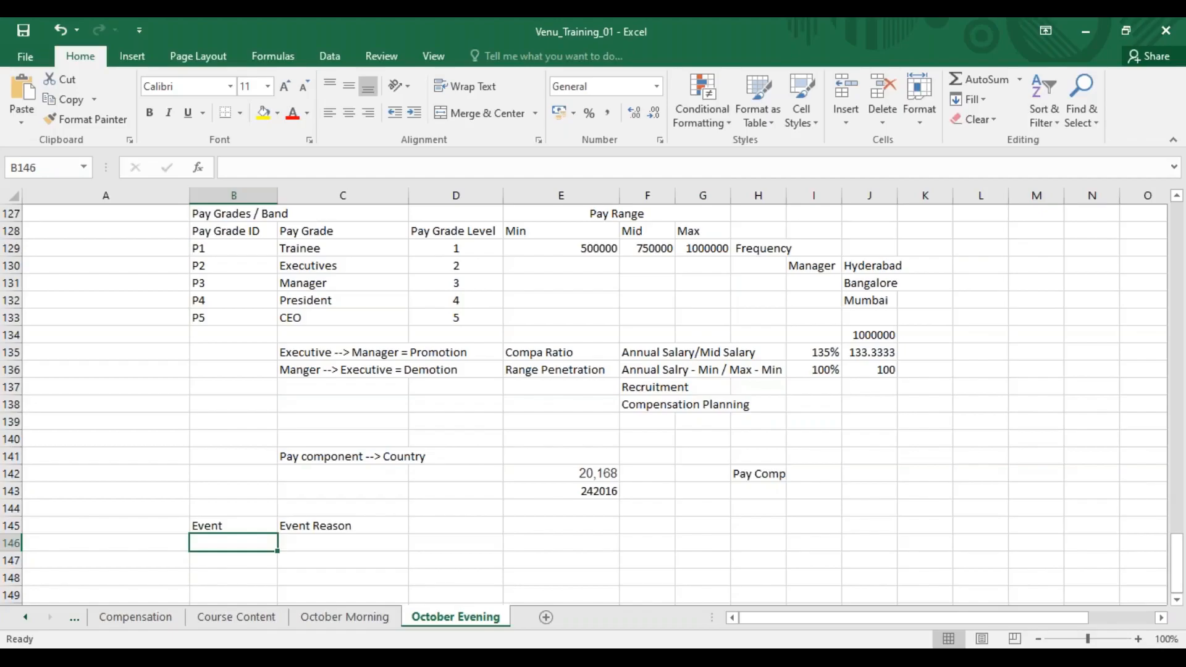
{"action": "type", "text": "Hire"}
{"action": "key", "text": "Return"}
{"action": "type", "text": "Termination"}
{"action": "key", "text": "Return"}
{"action": "type", "text": "Transfer"}
{"action": "key", "text": "Return"}
{"action": "type", "text": "Promotion"}
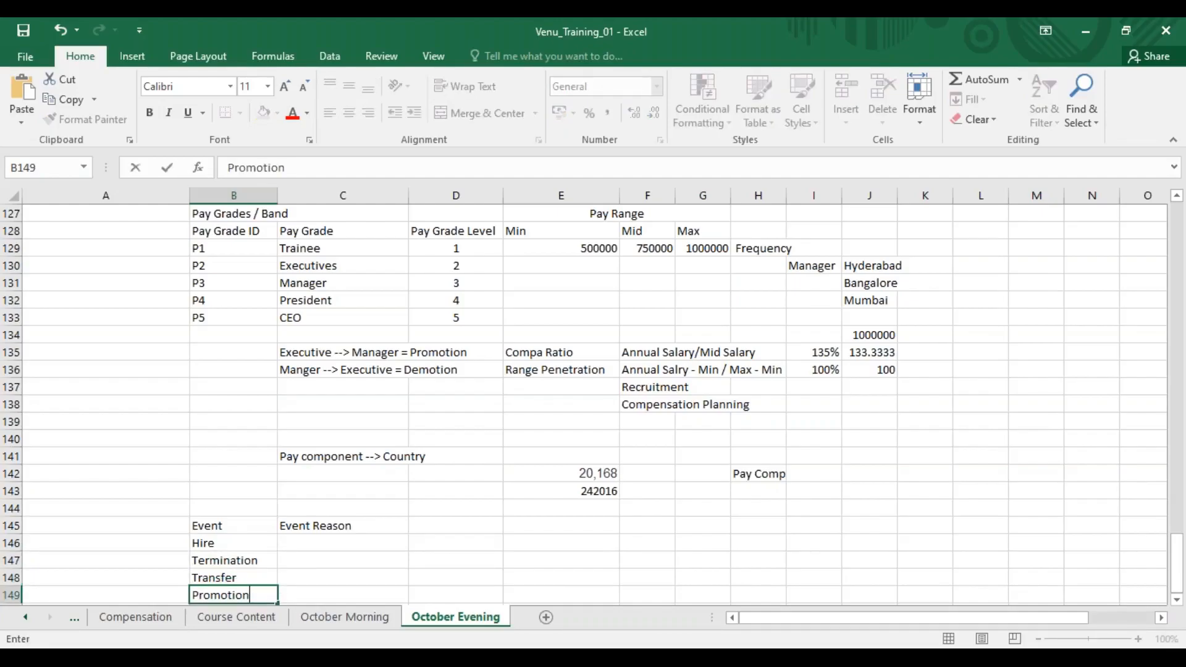
{"action": "key", "text": "Return"}
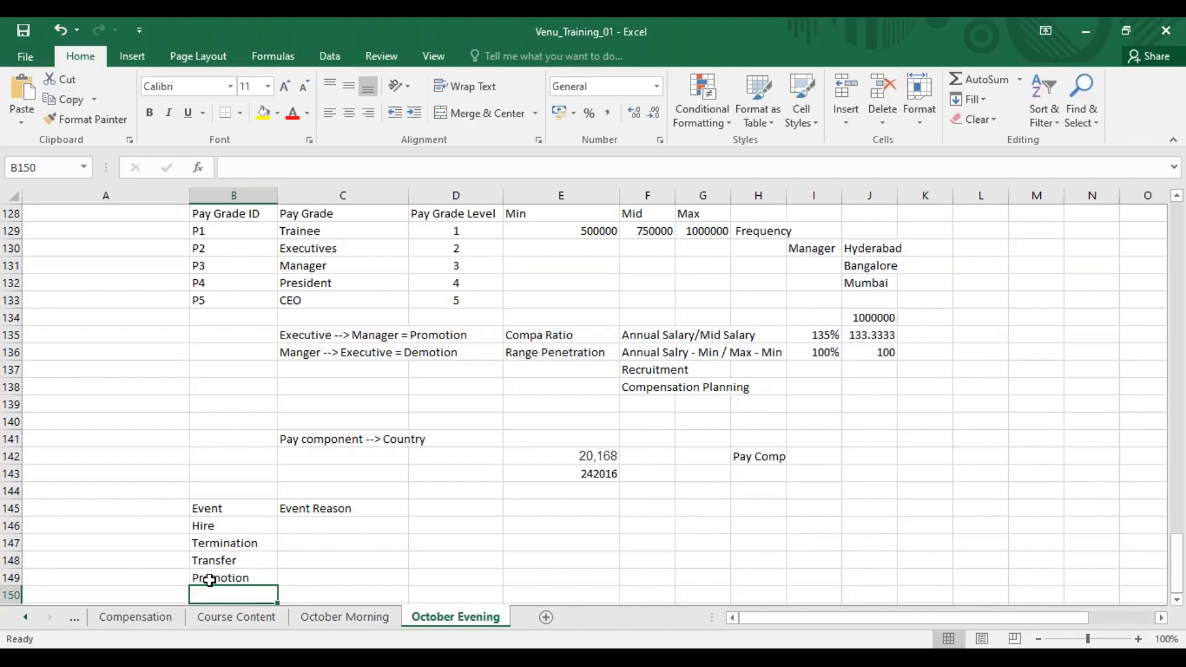
{"action": "left_click", "coordinate": [220, 525]}
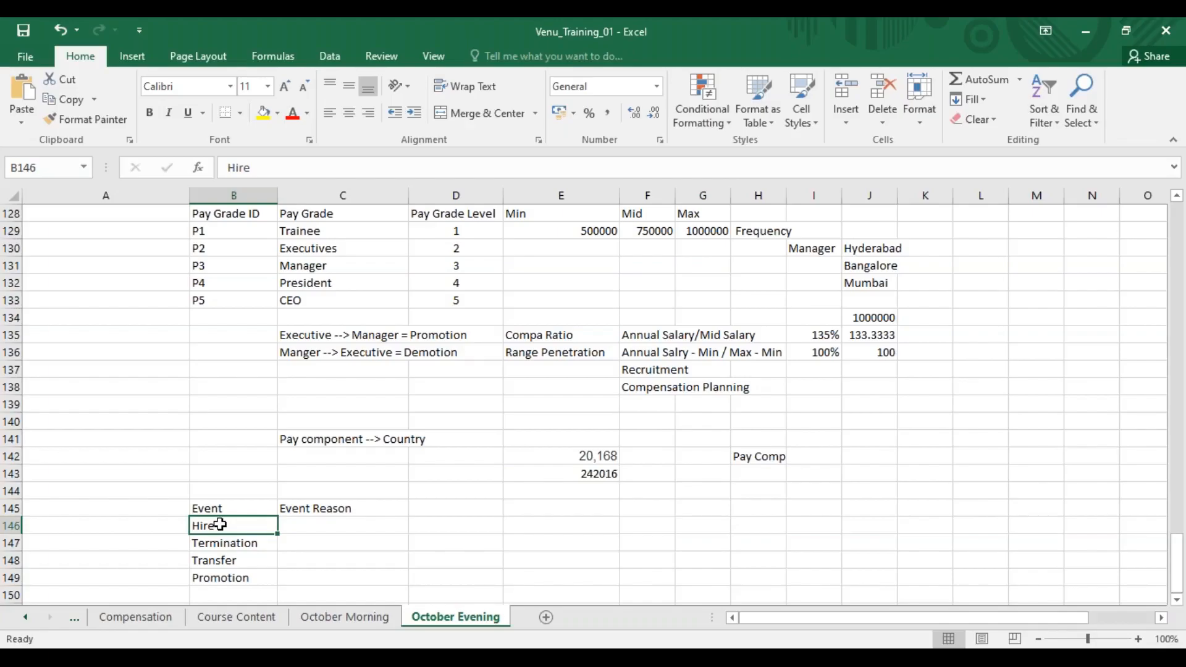
Enter the note Job / Comp in cell D146, beside the Hire event row
{"action": "left_click", "coordinate": [444, 522]}
{"action": "type", "text": "Job "}
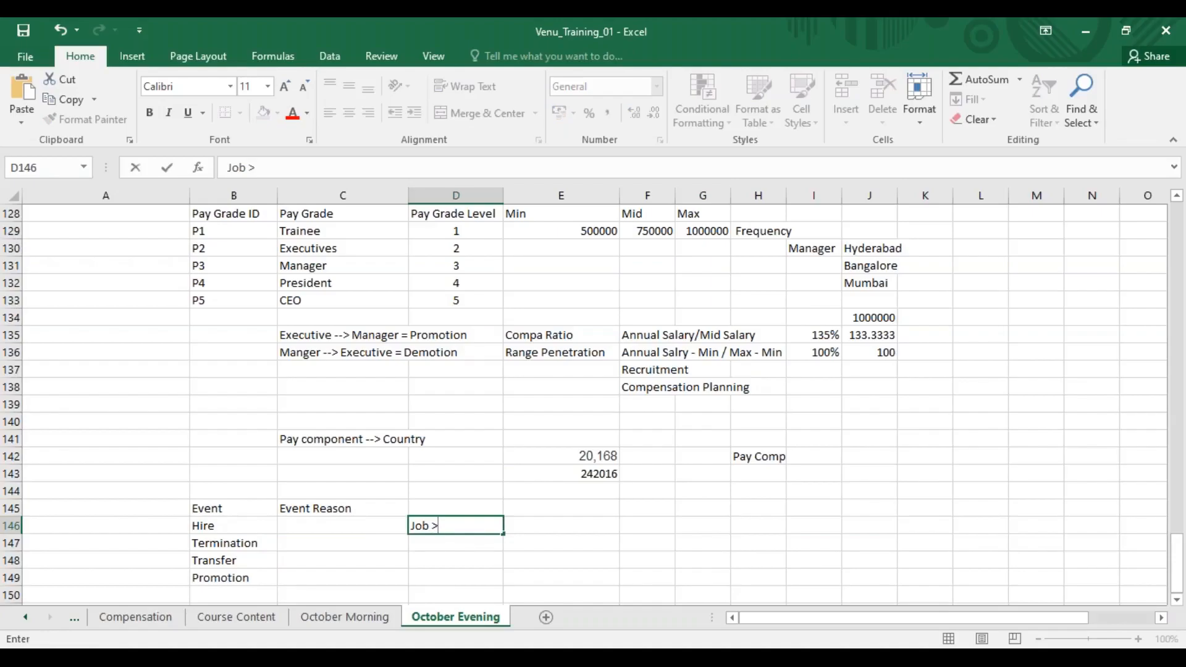
{"action": "type", "text": "/ Comp"}
{"action": "left_click", "coordinate": [357, 529]}
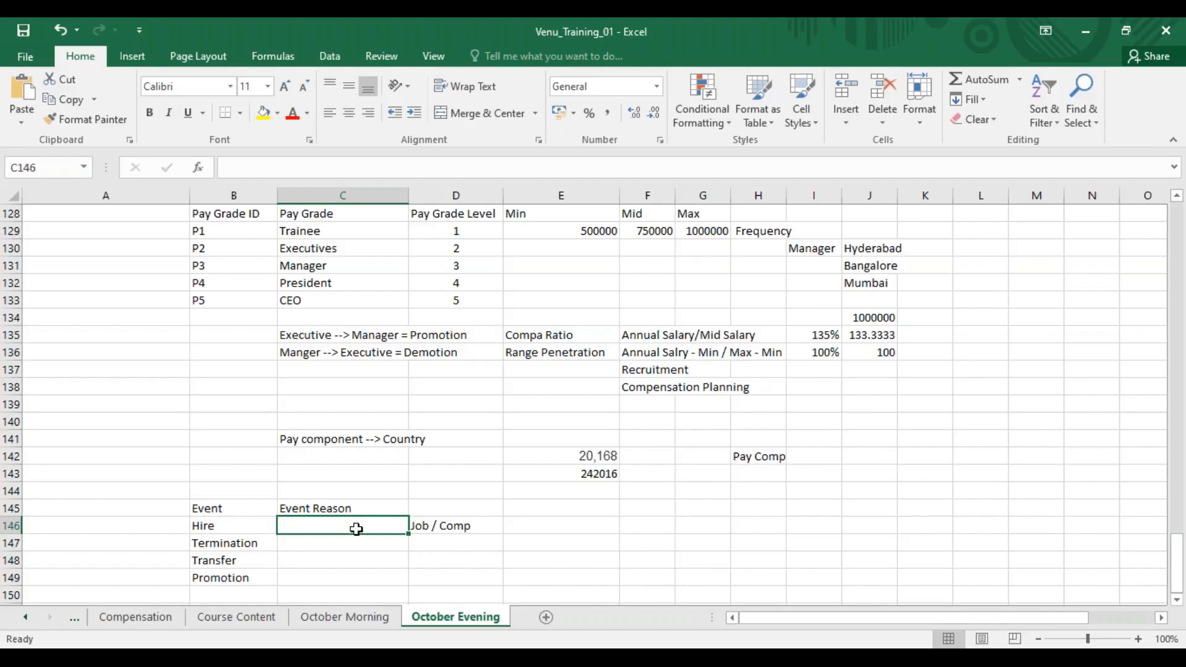
Switch to the SuccessFactors Event Reason form in the browser and set its effective date to 01/01/2022
{"action": "key", "text": "alt+Tab"}
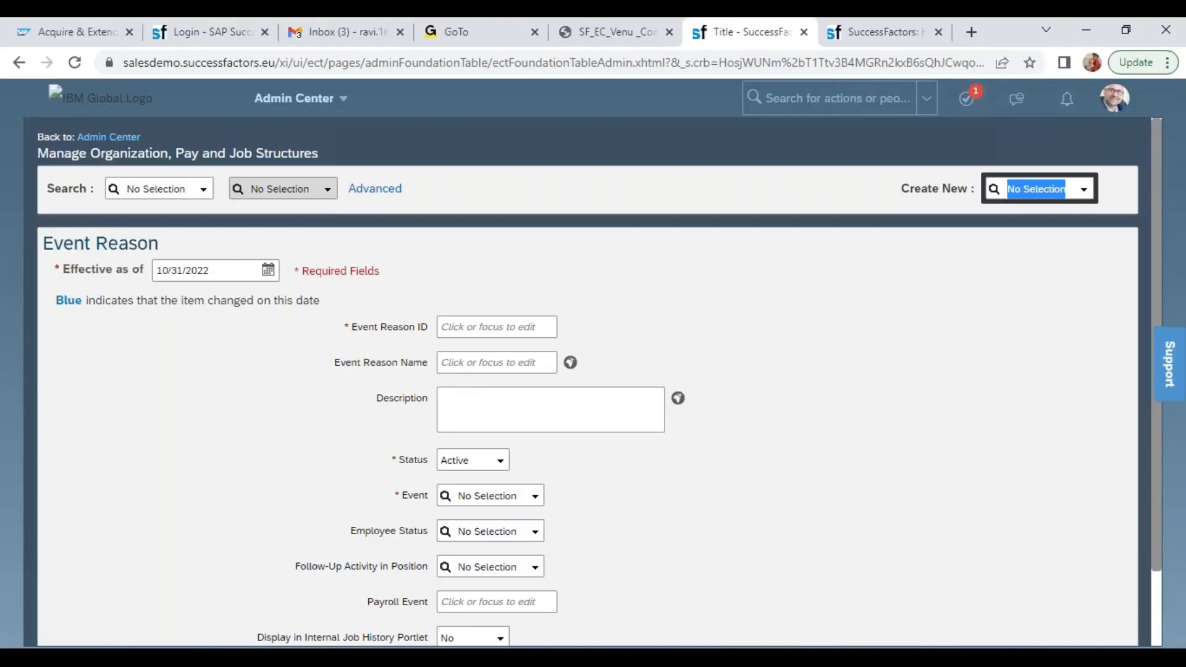
{"action": "left_click", "coordinate": [230, 264]}
{"action": "type", "text": "0"}
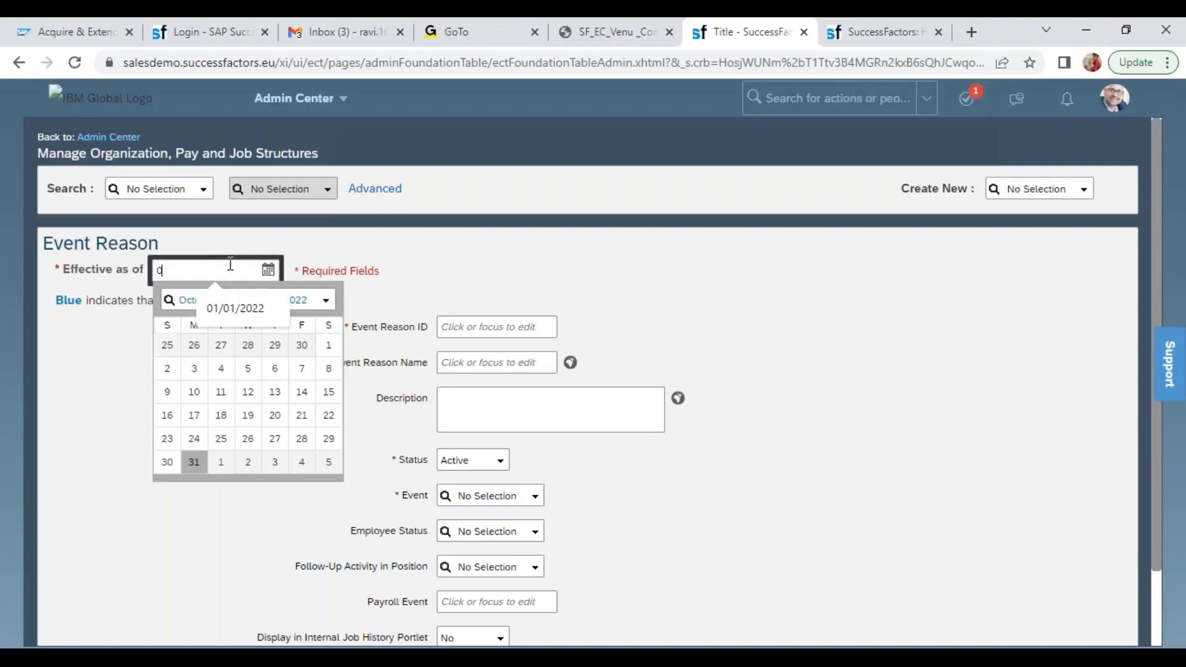
{"action": "type", "text": "1012022022"}
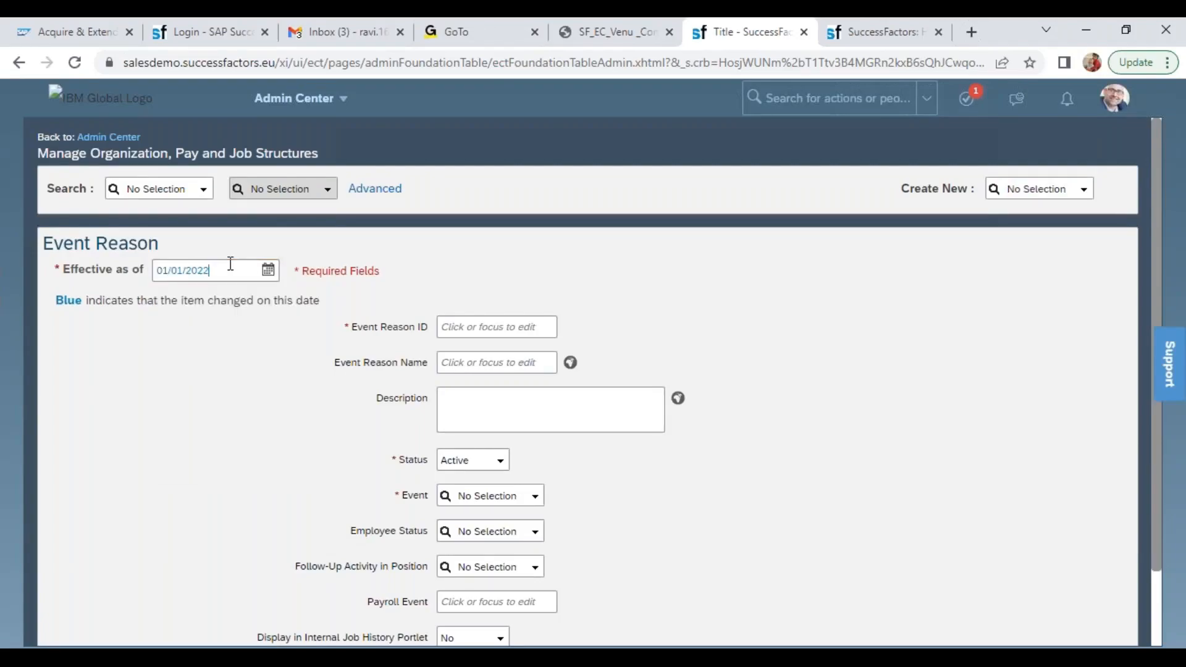
{"action": "key", "text": "Tab"}
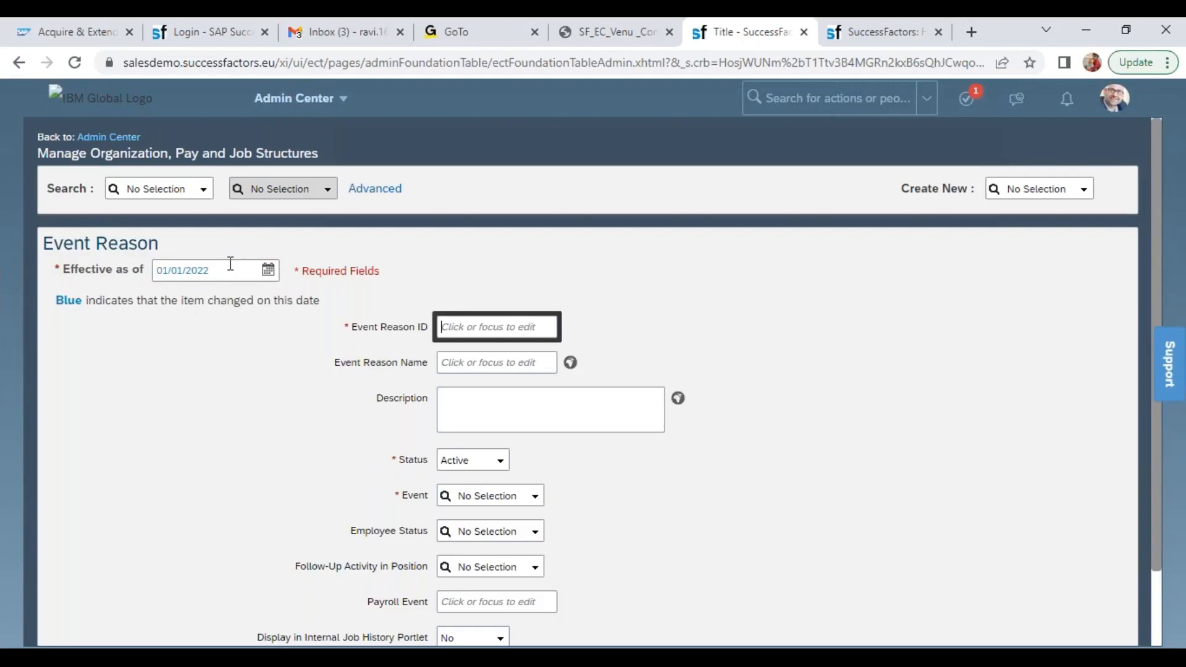
Enter WIPRO_HIRE as the Event Reason ID and Wipro Hiring as the Event Reason Name
{"action": "type", "text": "W"}
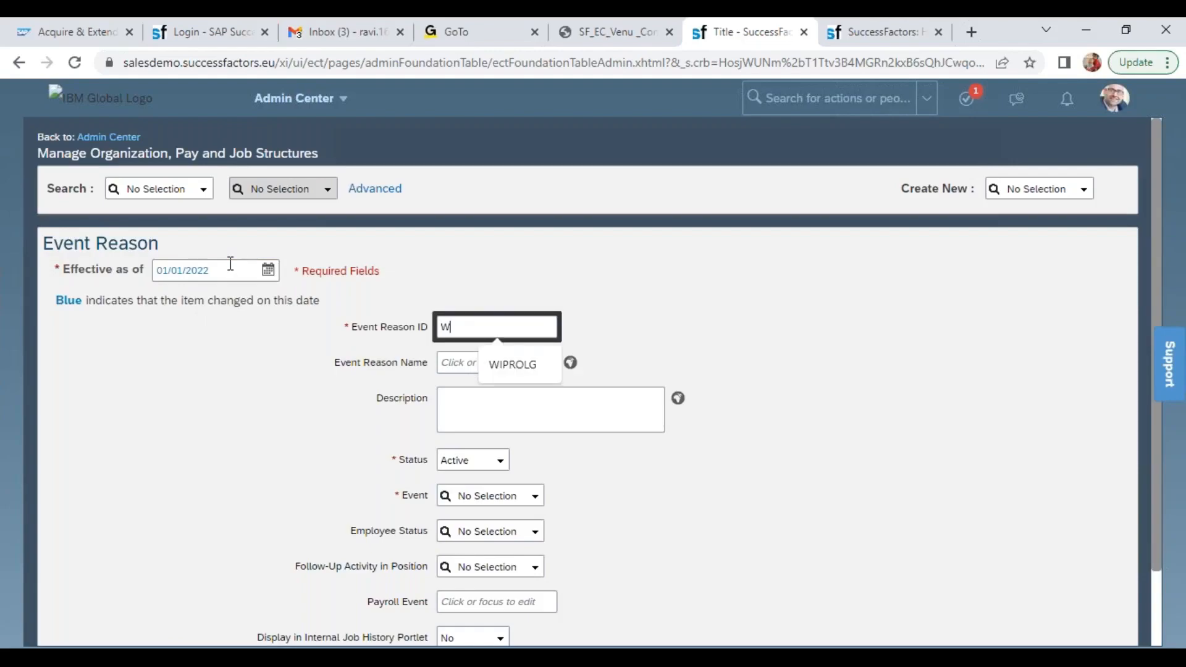
{"action": "type", "text": "IPRO_HIRE"}
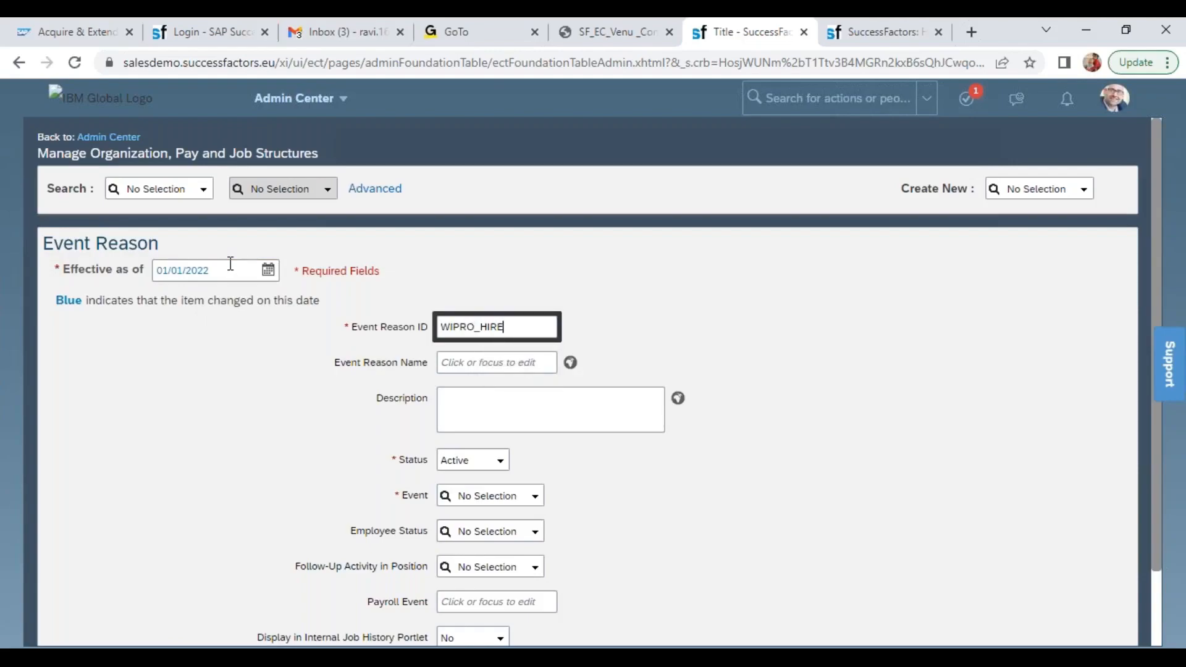
{"action": "key", "text": "Tab"}
{"action": "type", "text": "Wipro Hiring"}
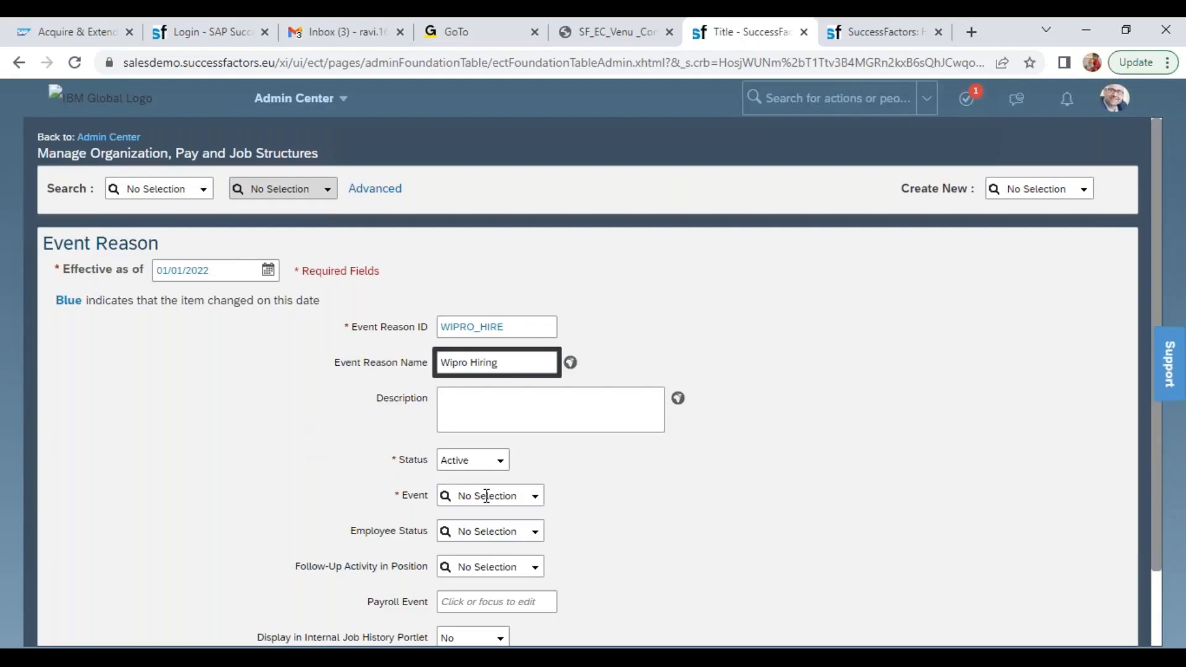
Set the Wipro Hiring event reason's Event to Hire and its Employee Status to Active
{"action": "left_click_drag", "start_coordinate": [393, 495], "coordinate": [448, 504]}
{"action": "left_click", "coordinate": [534, 496]}
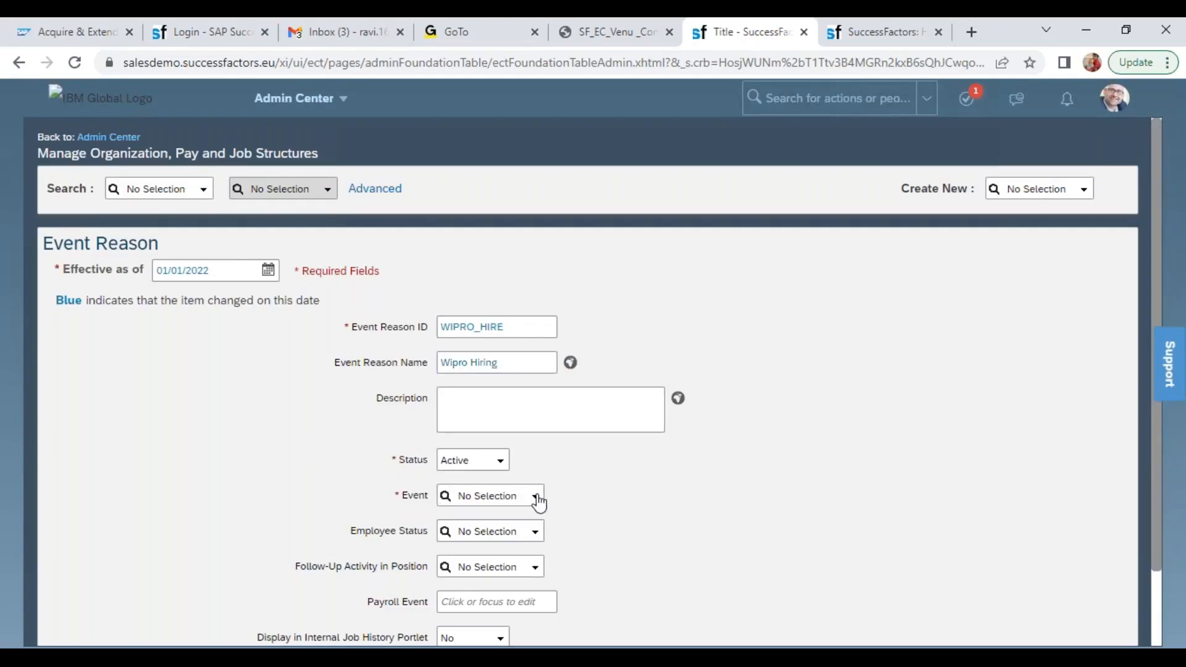
{"action": "left_click_drag", "start_coordinate": [624, 376], "coordinate": [632, 416]}
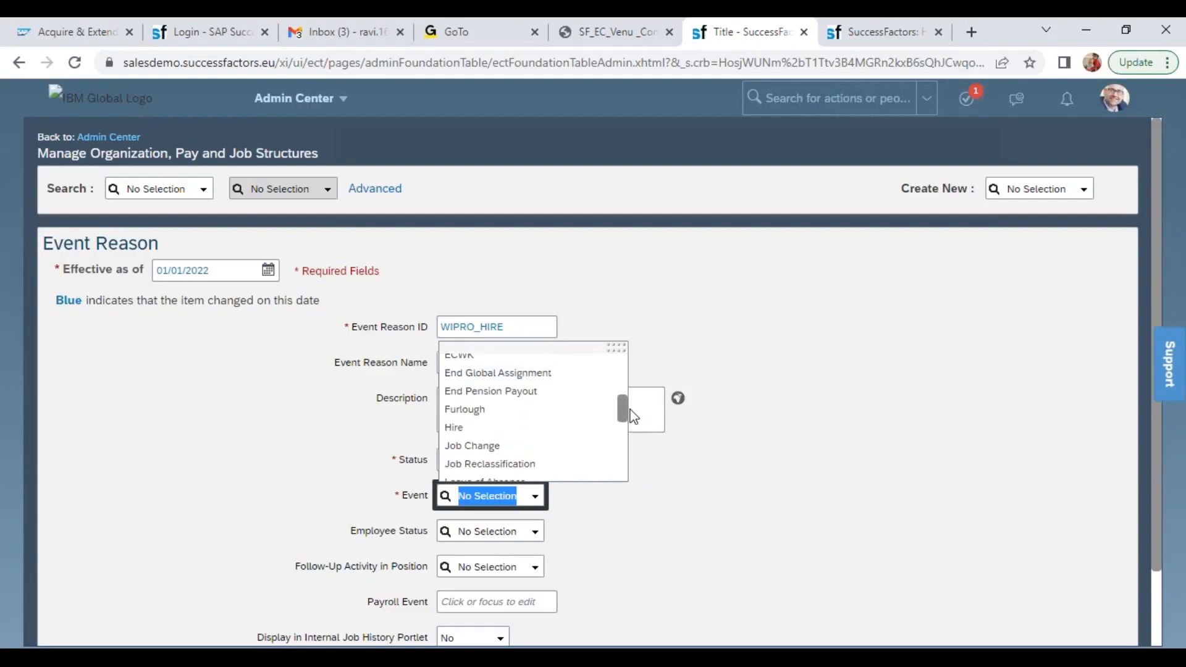
{"action": "left_click", "coordinate": [487, 429]}
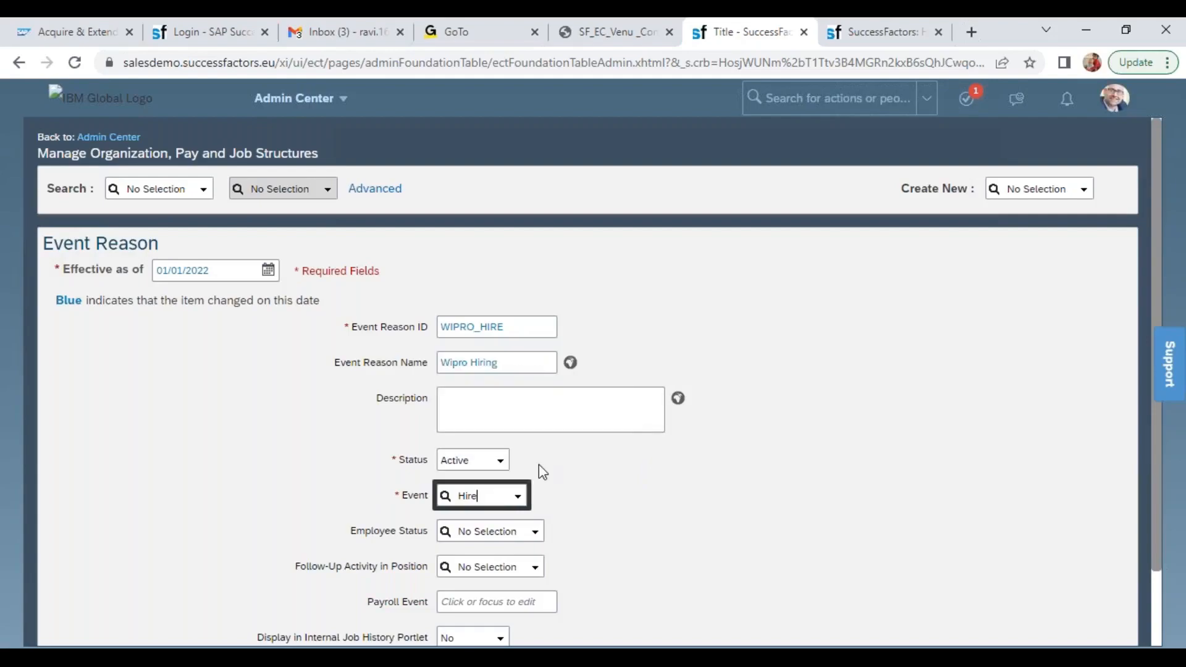
{"action": "left_click_drag", "start_coordinate": [349, 533], "coordinate": [439, 541]}
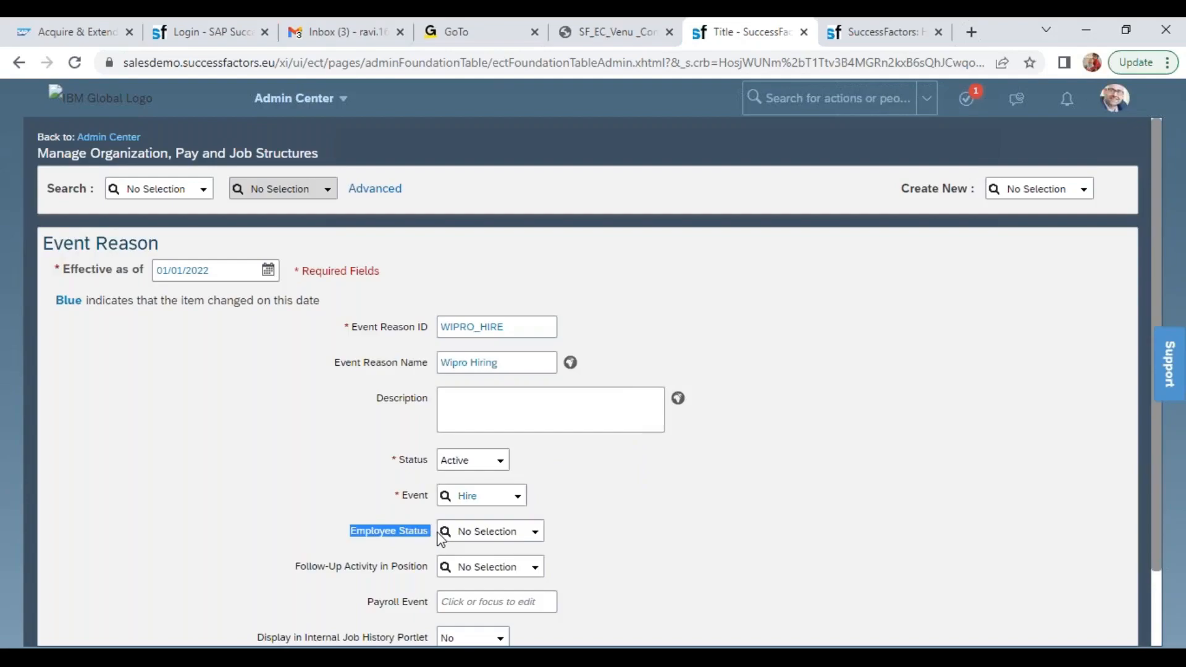
{"action": "left_click", "coordinate": [534, 532]}
{"action": "scroll", "coordinate": [496, 374], "scroll_direction": "down", "scroll_amount": 1}
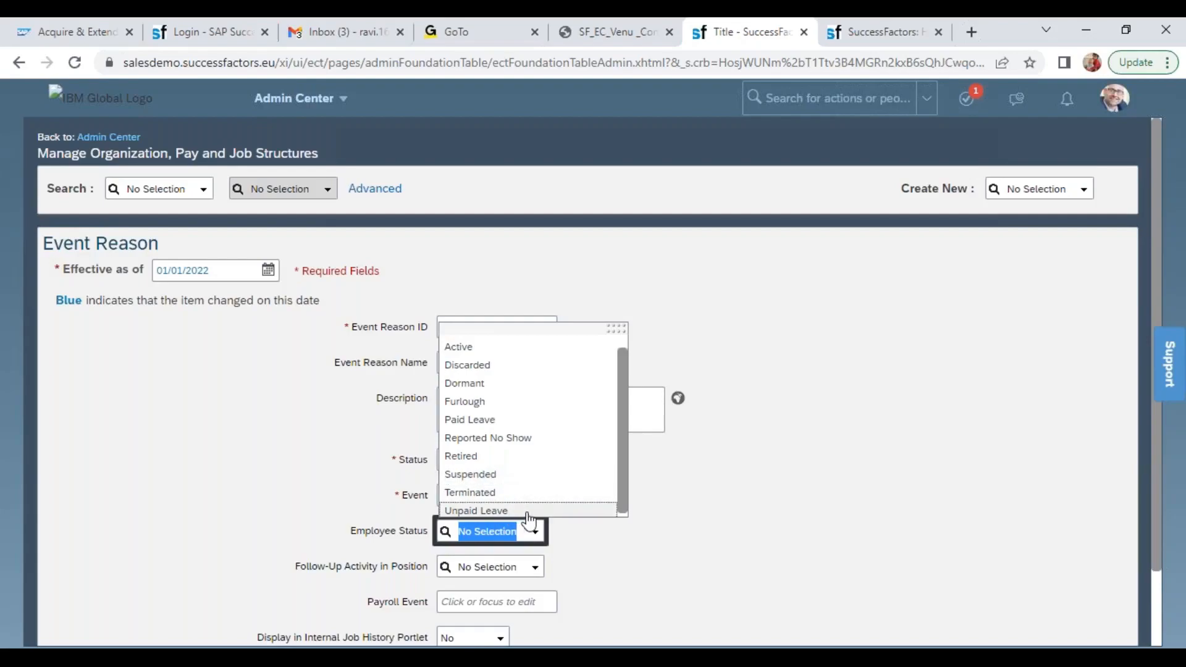
{"action": "left_click", "coordinate": [470, 347]}
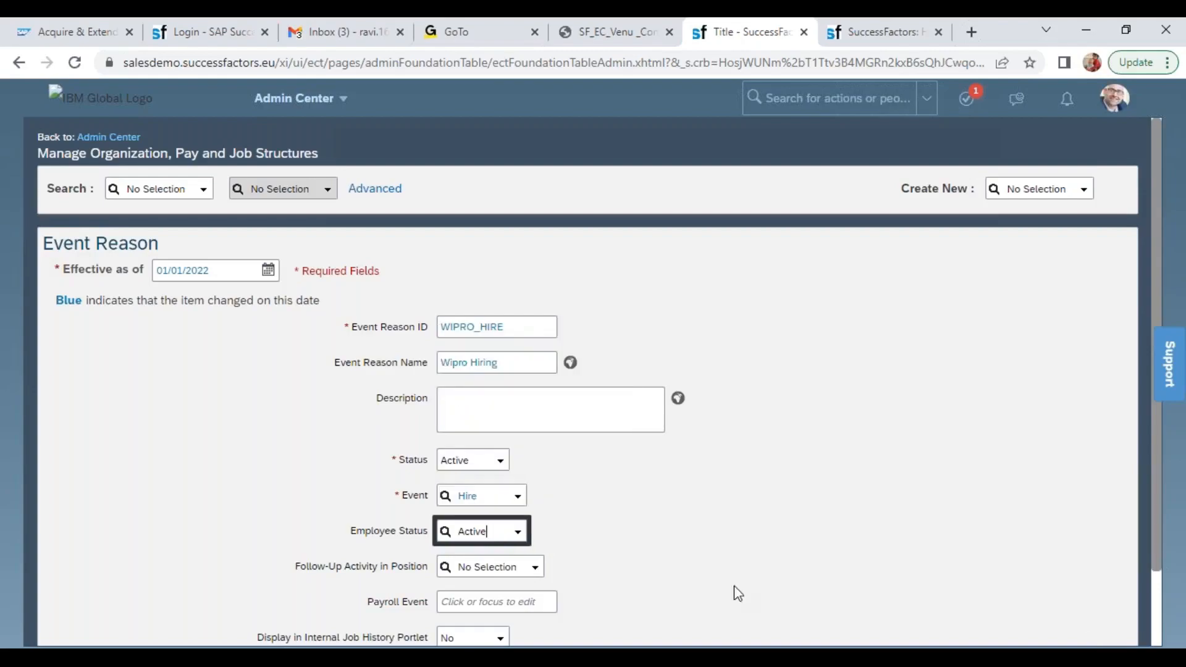
Examine the Follow-Up Activity in Position options and the Payroll Event field of the Wipro Hiring event reason
{"action": "left_click_drag", "start_coordinate": [300, 567], "coordinate": [427, 565]}
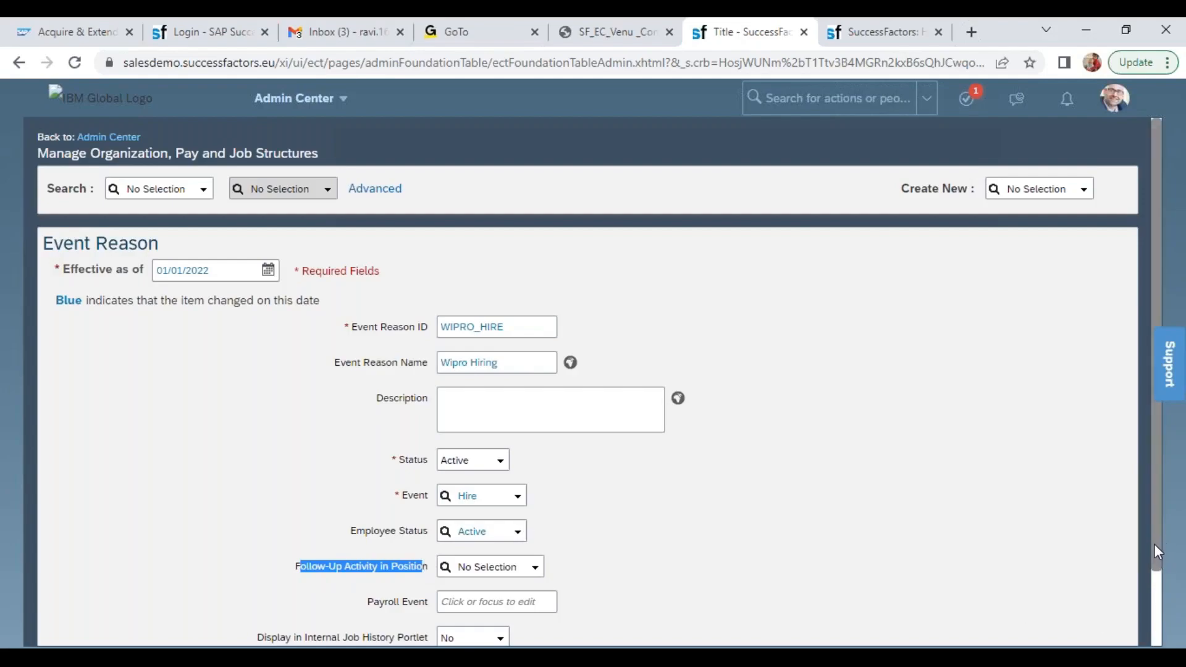
{"action": "left_click_drag", "start_coordinate": [1156, 563], "coordinate": [1156, 602]}
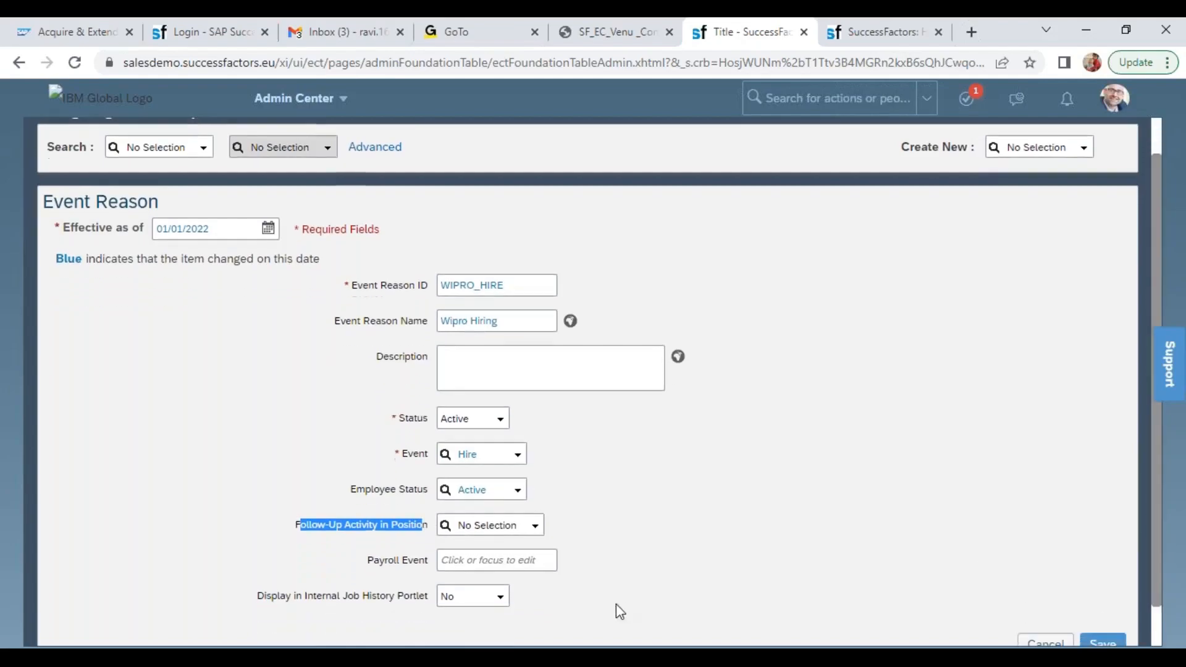
{"action": "left_click", "coordinate": [536, 525]}
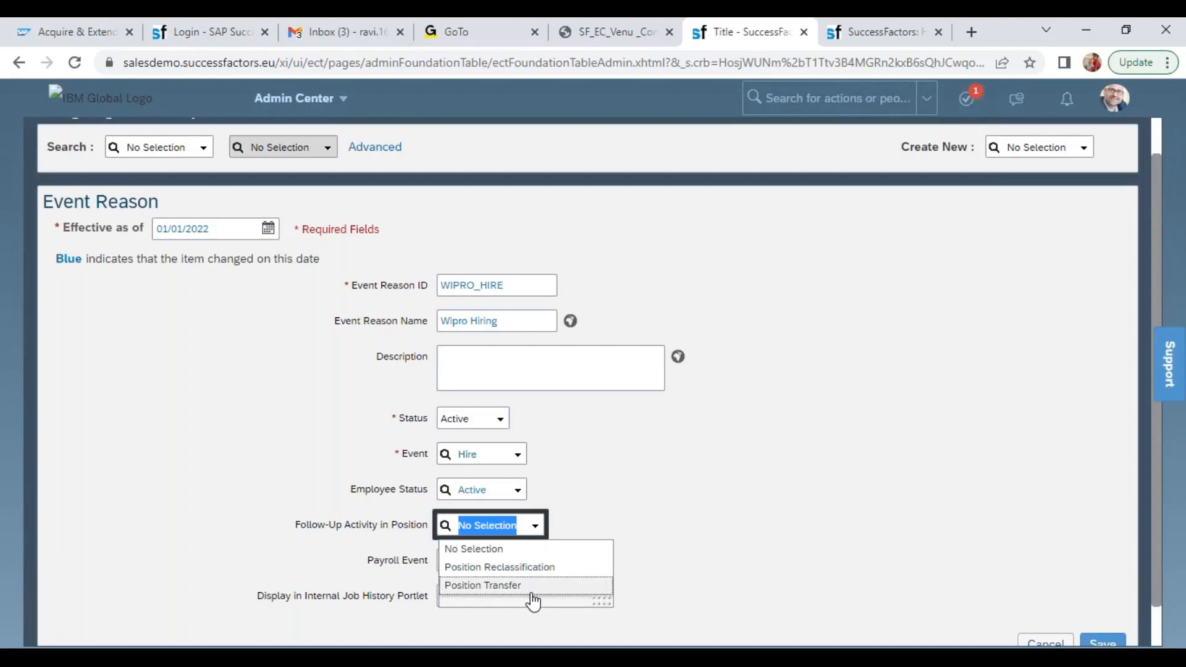
{"action": "left_click", "coordinate": [717, 529]}
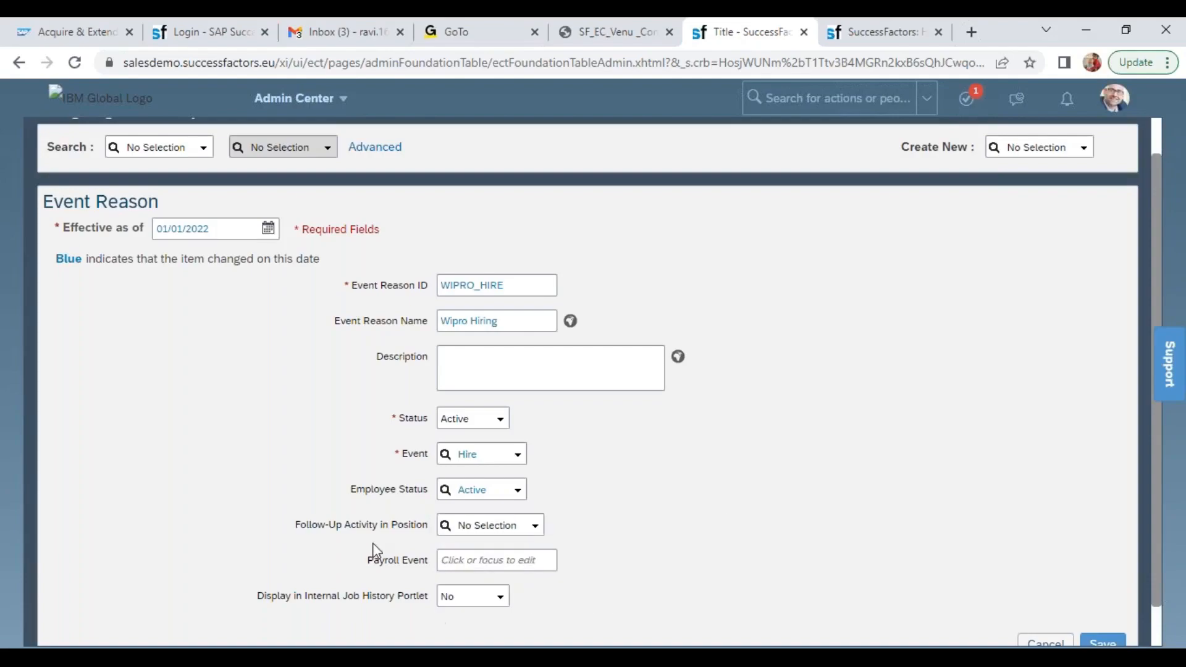
{"action": "double_click", "coordinate": [391, 563]}
{"action": "triple_click", "coordinate": [403, 564]}
{"action": "left_click", "coordinate": [496, 558]}
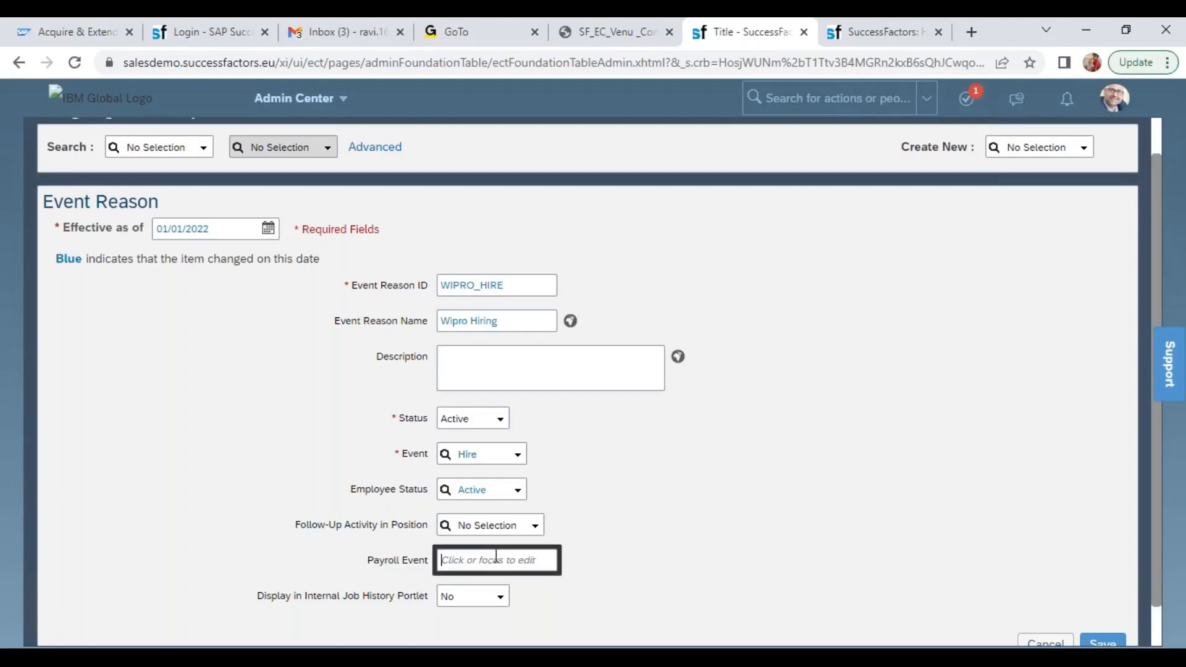
Set Display in Internal Job History Portlet to Yes for Wipro Hiring and save the event reason
{"action": "triple_click", "coordinate": [328, 599]}
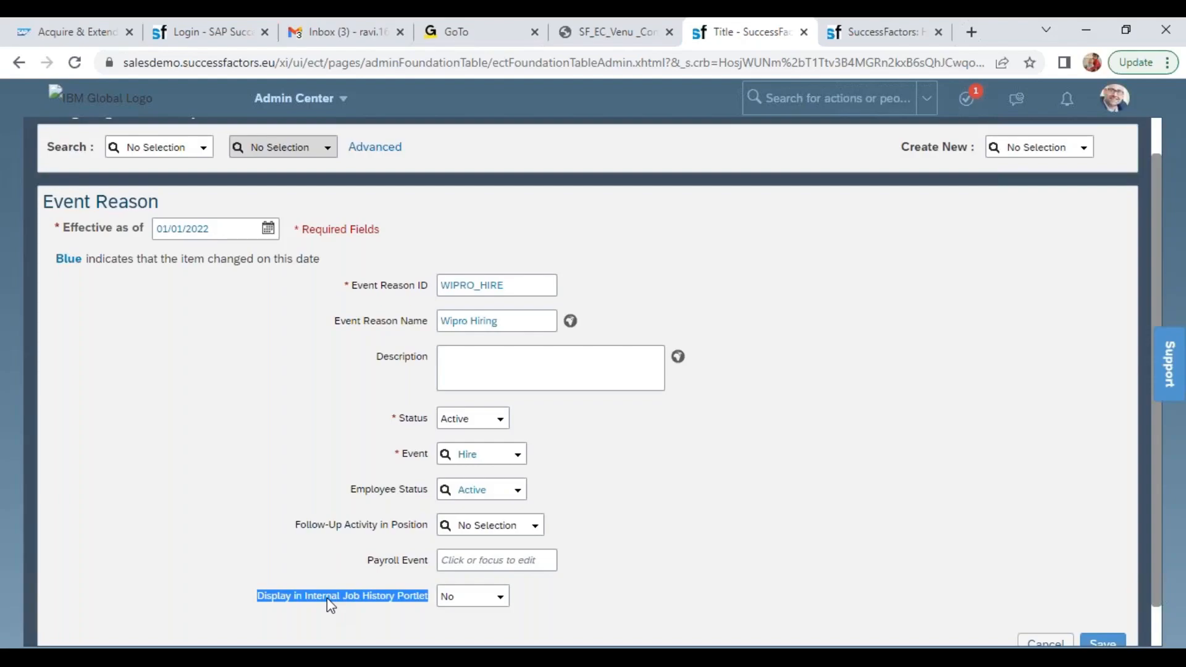
{"action": "left_click", "coordinate": [499, 598]}
{"action": "left_click", "coordinate": [453, 576]}
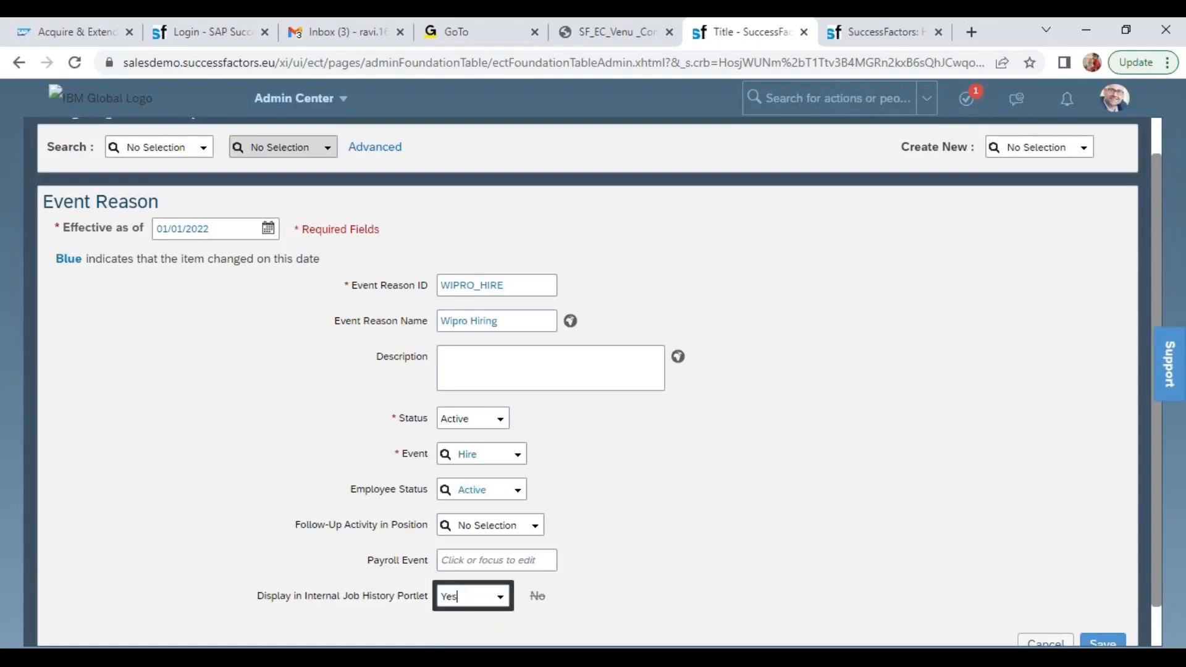
{"action": "left_click", "coordinate": [1103, 643]}
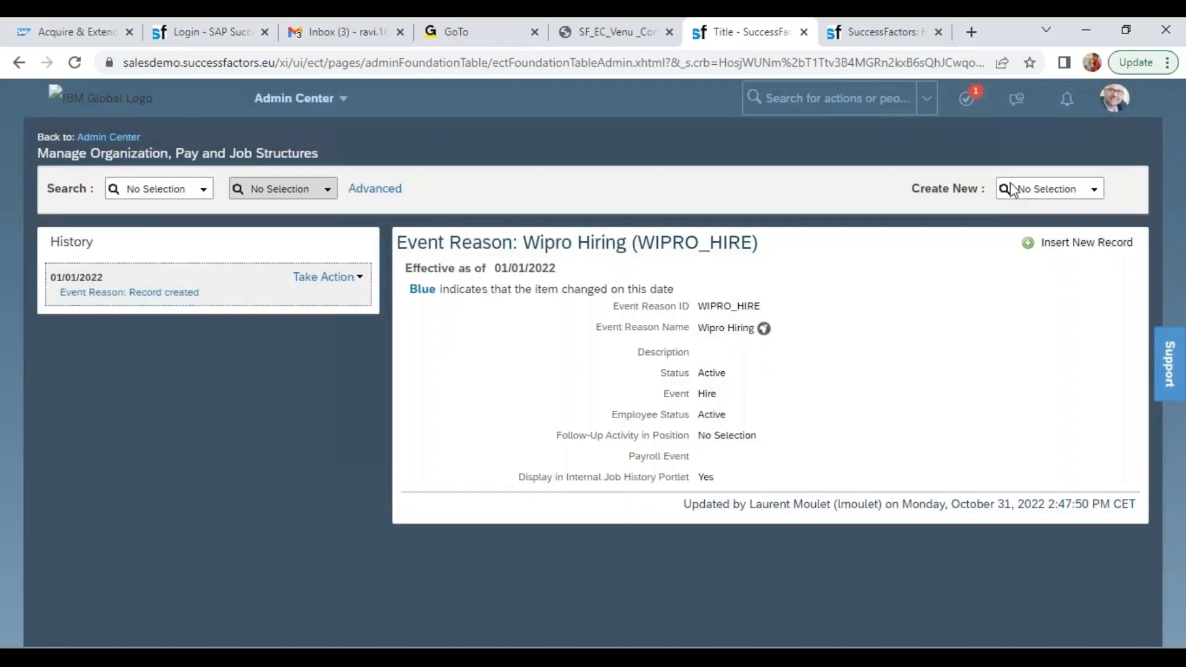
Start creating another Event Reason and set its effective date to 01/01/2022
{"action": "left_click", "coordinate": [1040, 186]}
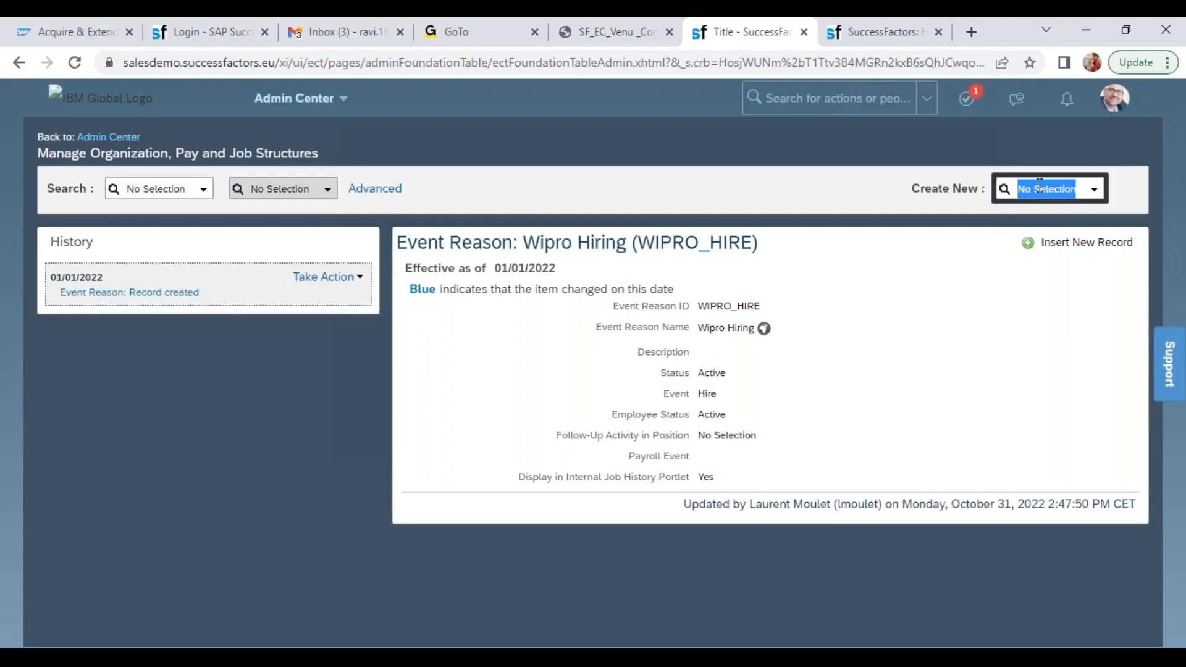
{"action": "type", "text": "even"}
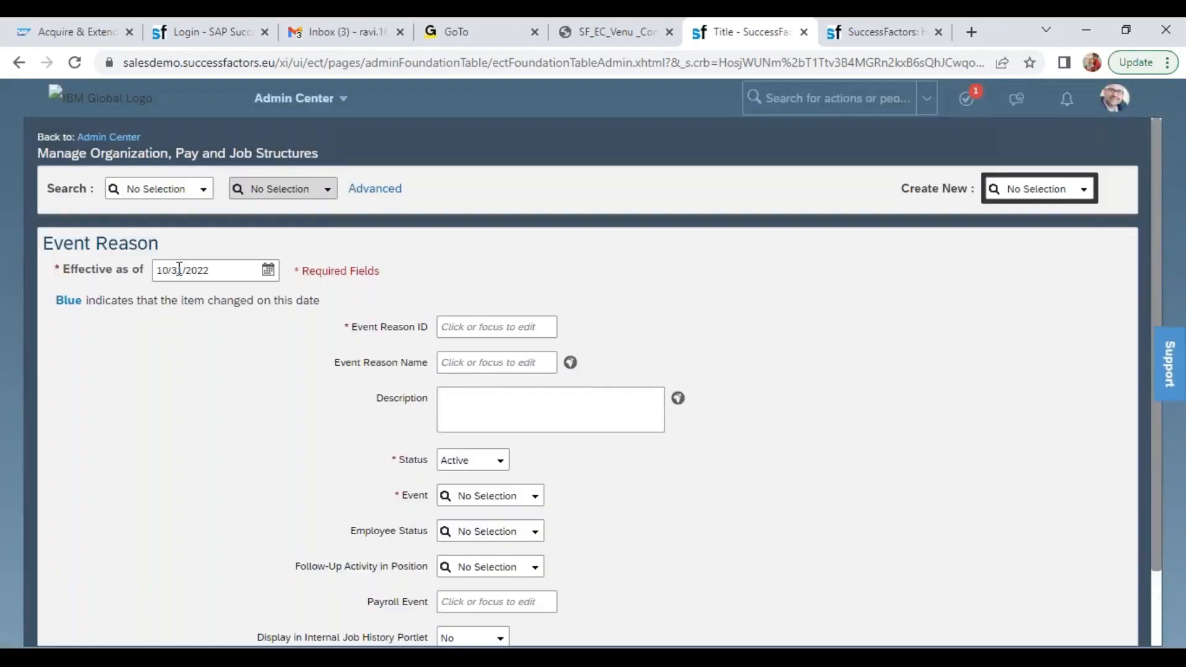
{"action": "left_click", "coordinate": [179, 270]}
{"action": "type", "text": "01/01/2022"}
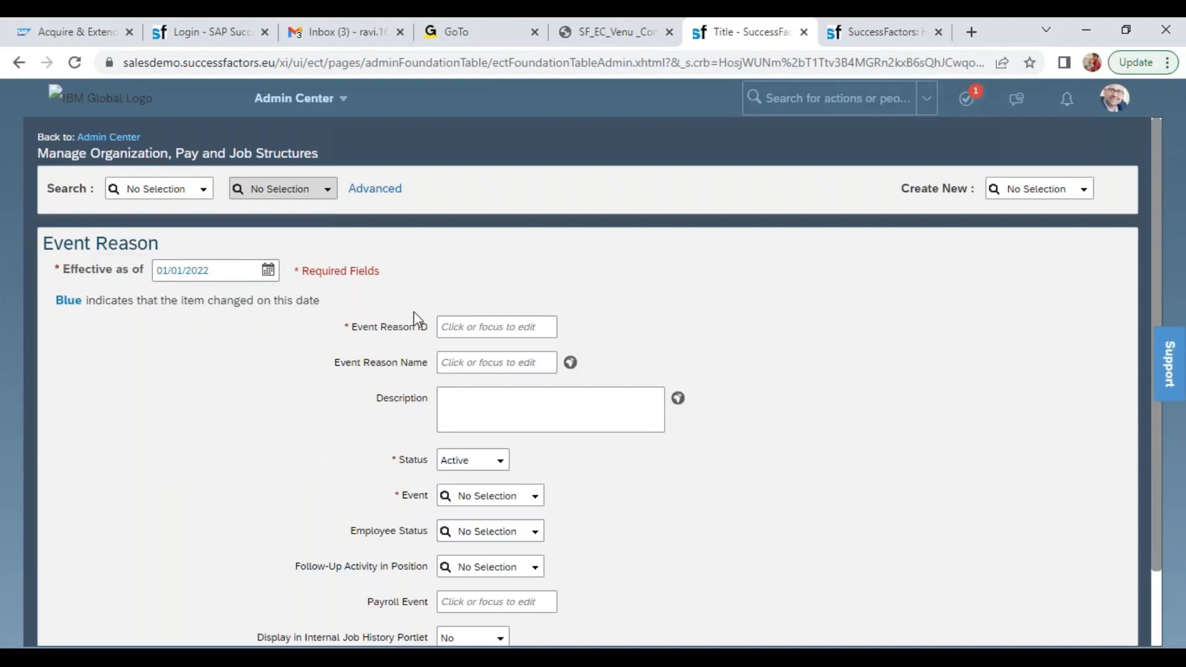
Enter WIPRO_MGR_TRAN as the Event Reason ID and Wipro Manager Transfer as the Event Reason Name
{"action": "left_click", "coordinate": [454, 322]}
{"action": "type", "text": "WI"}
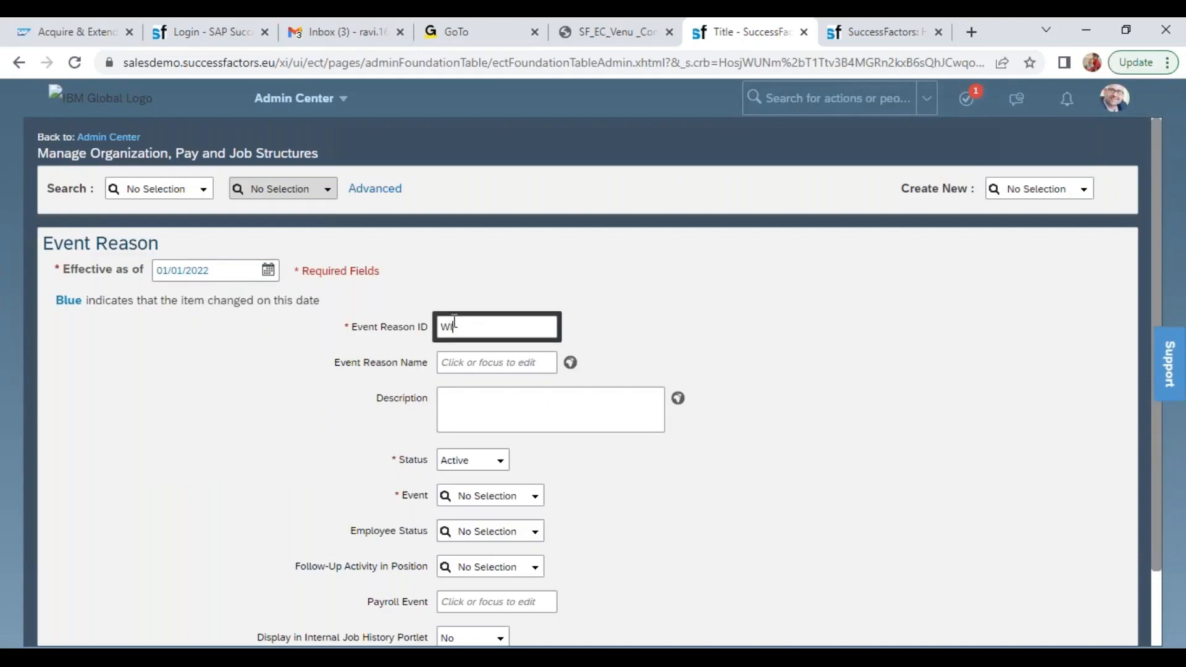
{"action": "type", "text": "PRO_MGR_TRAN"}
{"action": "key", "text": "Tab"}
{"action": "type", "text": "Wi"}
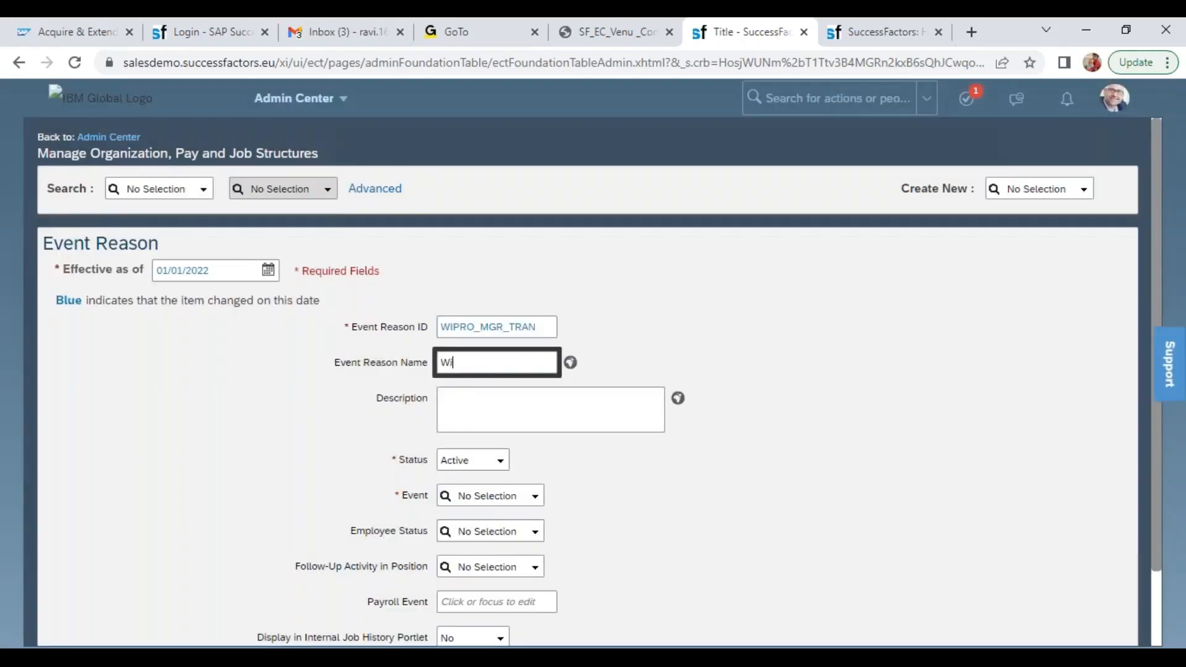
{"action": "type", "text": "pro Manager Transfer"}
Set the Wipro Manager Transfer event reason's Event to Transfer and its Employee Status to Active
{"action": "key", "text": "Tab"}
{"action": "key", "text": "Tab"}
{"action": "key", "text": "Tab"}
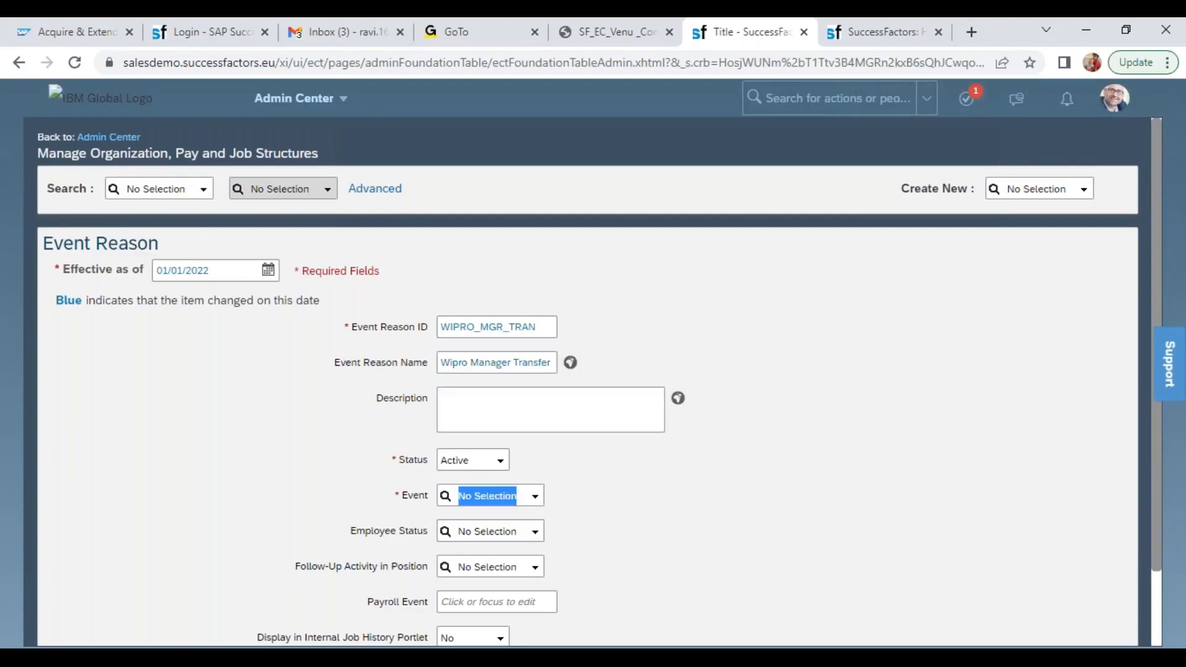
{"action": "left_click", "coordinate": [473, 492]}
{"action": "type", "text": "tra"}
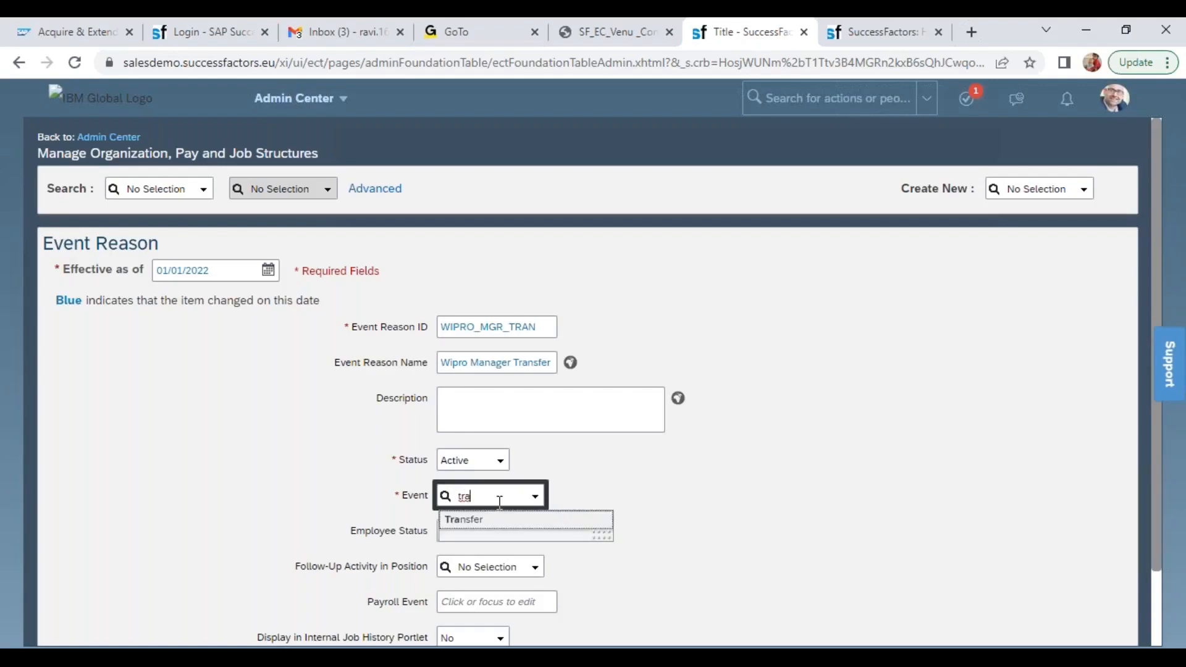
{"action": "left_click", "coordinate": [488, 525]}
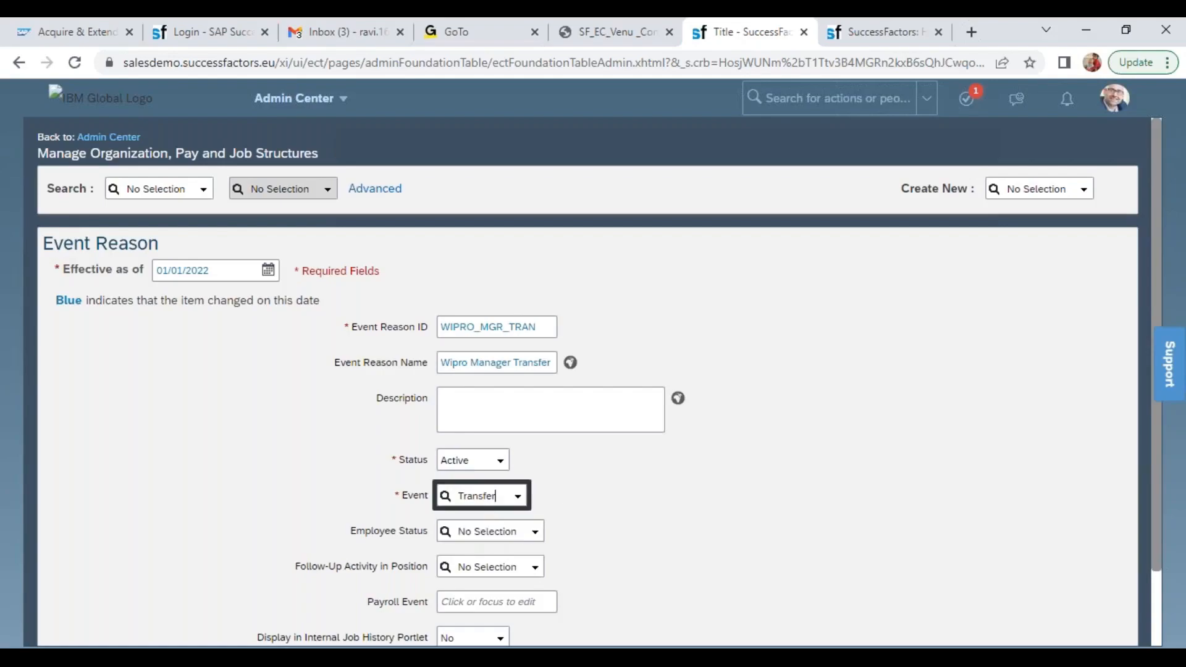
{"action": "left_click", "coordinate": [534, 533]}
{"action": "left_click", "coordinate": [490, 361]}
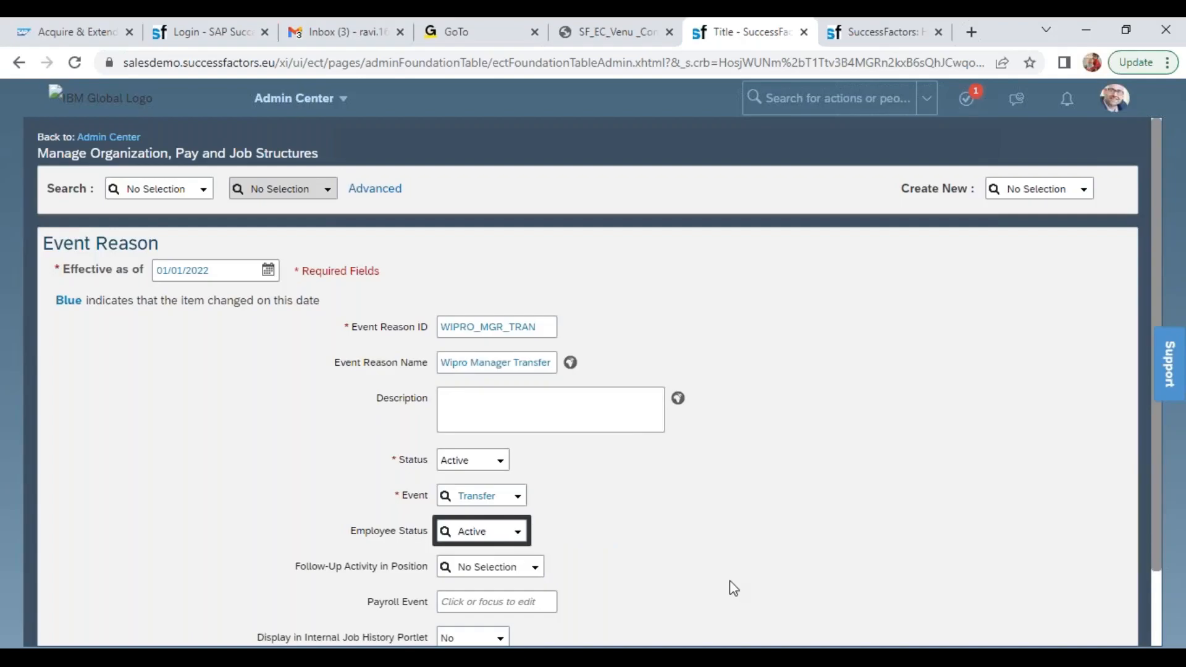
Set Display in Internal Job History Portlet to Yes for Wipro Manager Transfer and save the event reason
{"action": "scroll", "coordinate": [1161, 623], "scroll_direction": "down", "scroll_amount": 2}
{"action": "left_click", "coordinate": [500, 637]}
{"action": "left_click", "coordinate": [497, 589]}
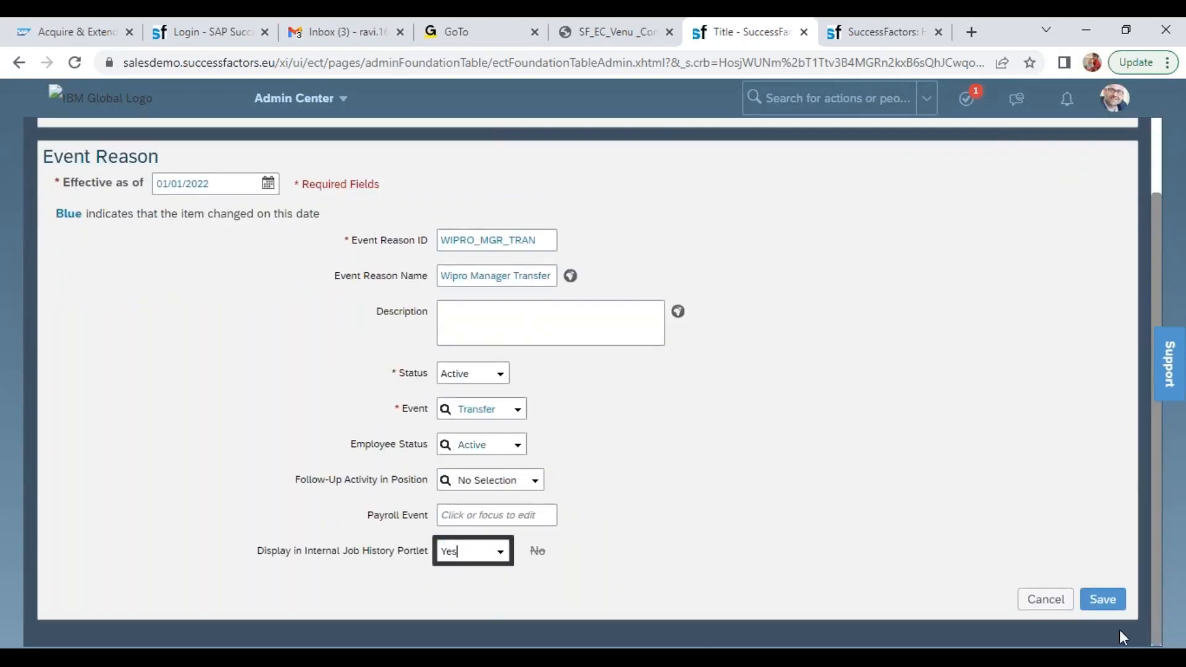
{"action": "left_click", "coordinate": [1102, 600]}
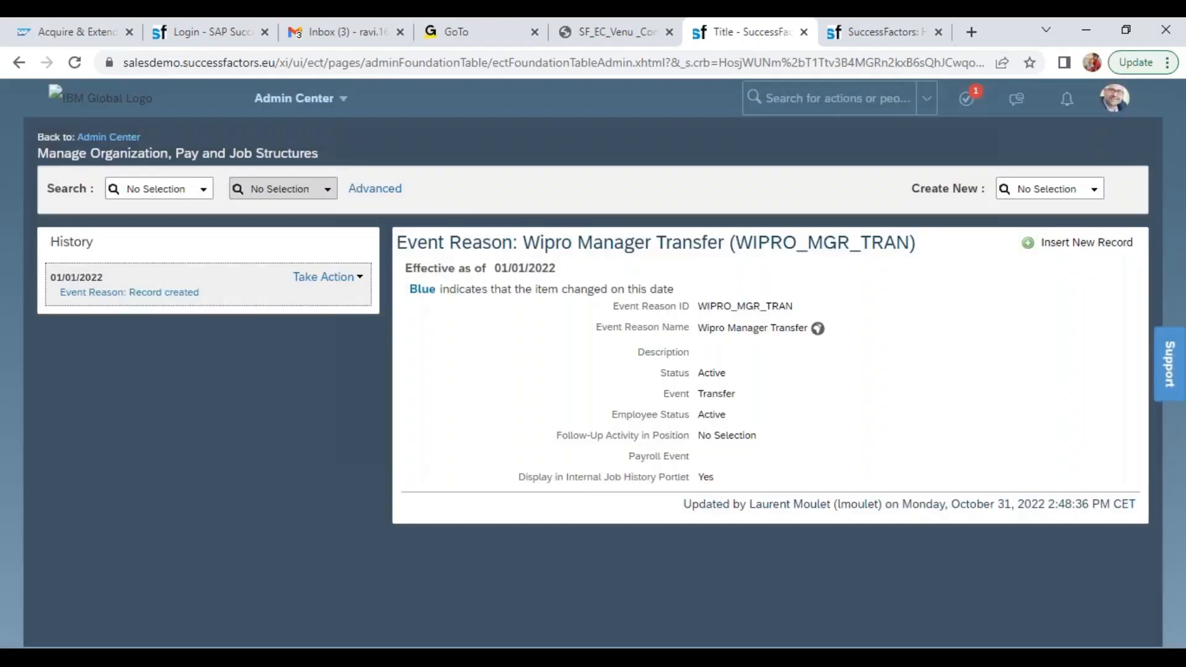
Start creating another new Event Reason and set its effective date to 01/01/2022
{"action": "left_click", "coordinate": [1036, 189]}
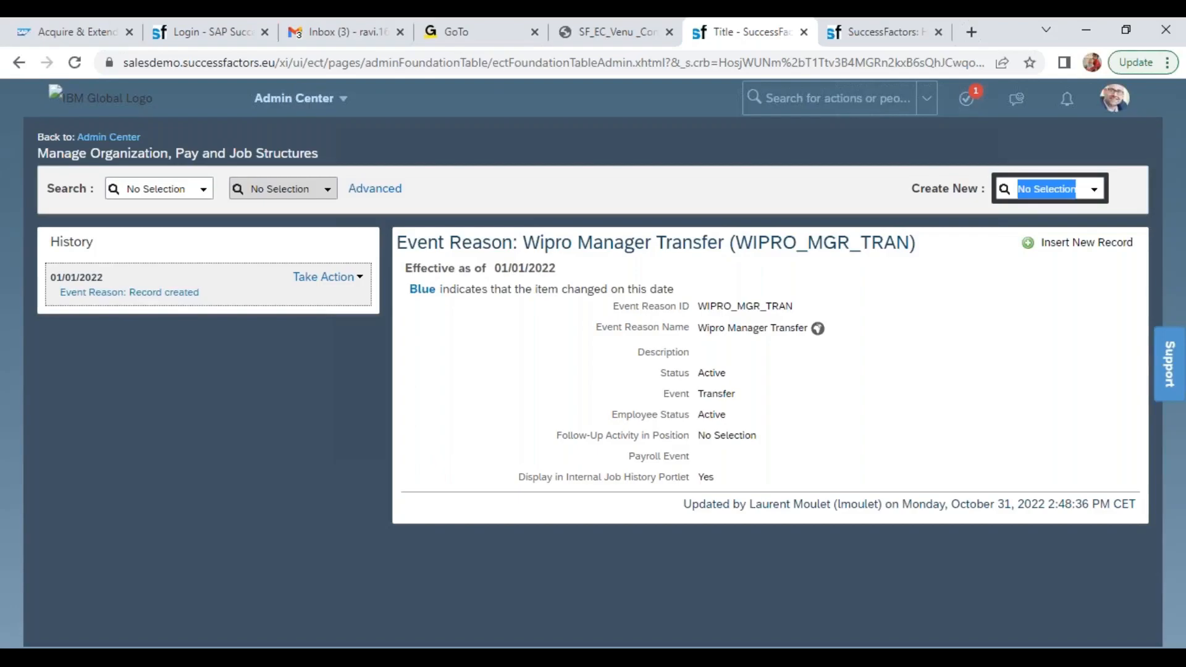
{"action": "type", "text": "event"}
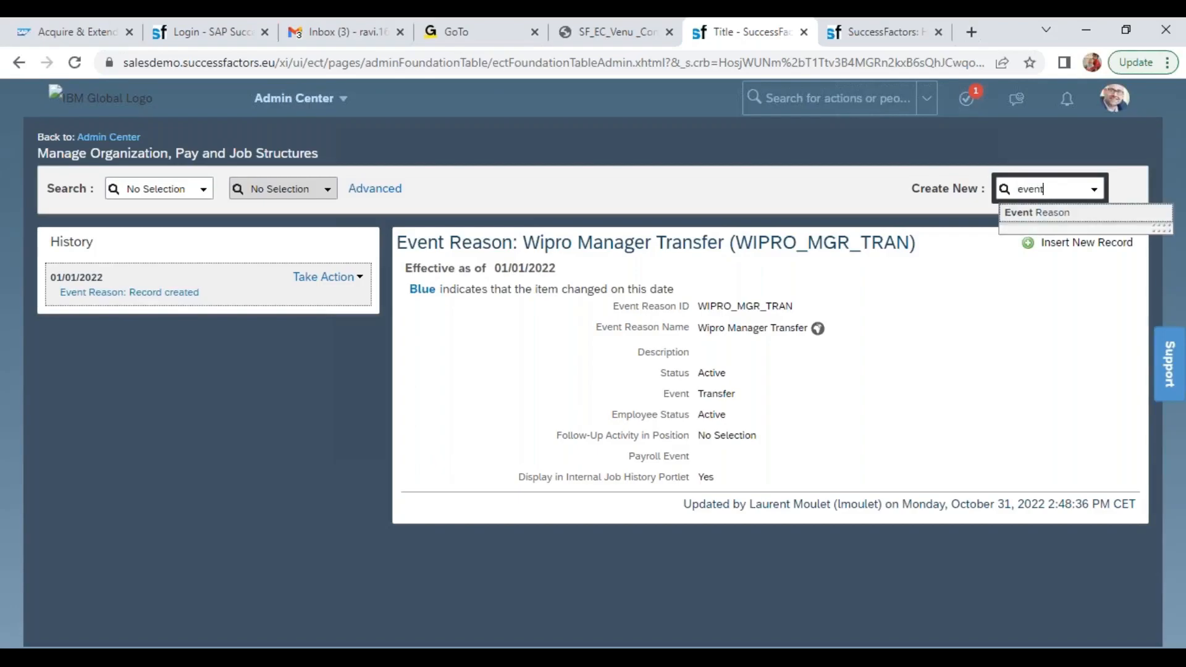
{"action": "left_click", "coordinate": [1041, 212]}
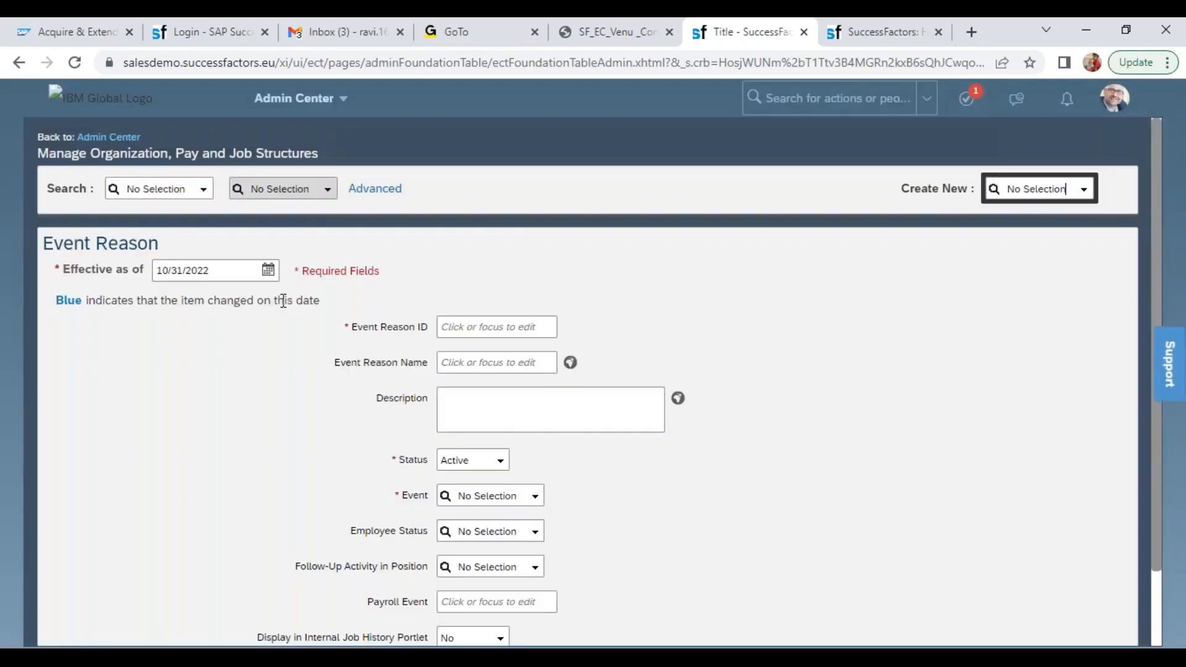
{"action": "left_click", "coordinate": [218, 264]}
{"action": "type", "text": "01/01/202"}
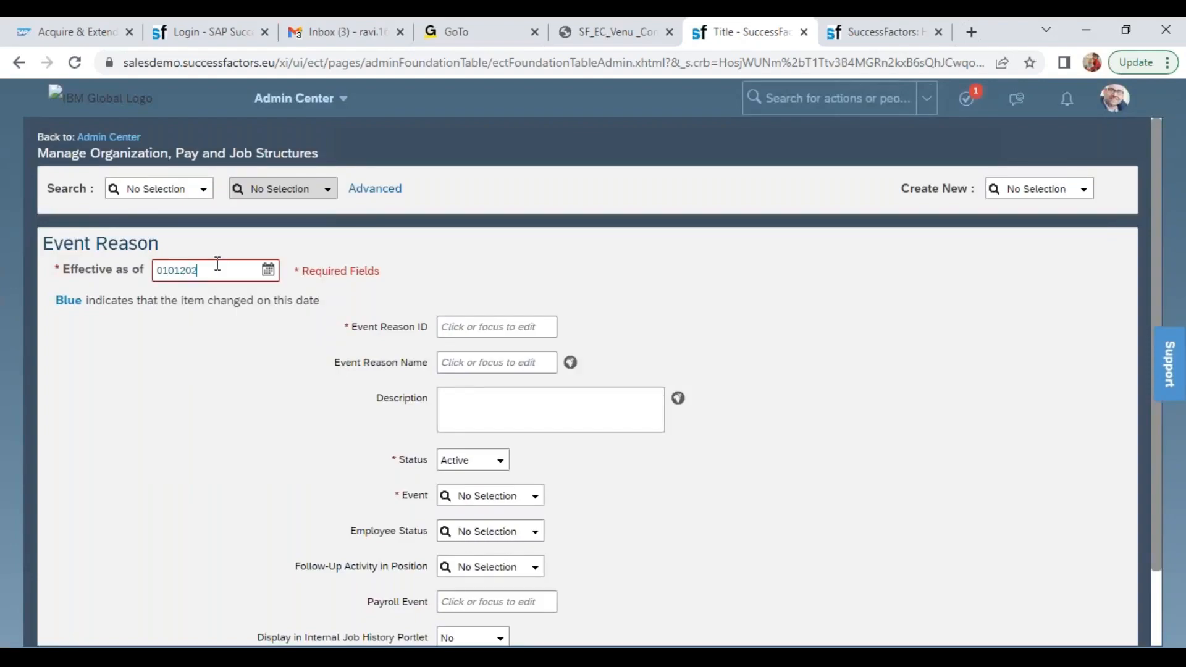
{"action": "type", "text": "2"}
{"action": "key", "text": "Tab"}
Enter WIPRO_TRAn as the Event Reason ID and Wipro Transfer as the Event Reason Name
{"action": "type", "text": "WIPRO_TRAn"}
{"action": "key", "text": "Tab"}
{"action": "type", "text": "Wi"}
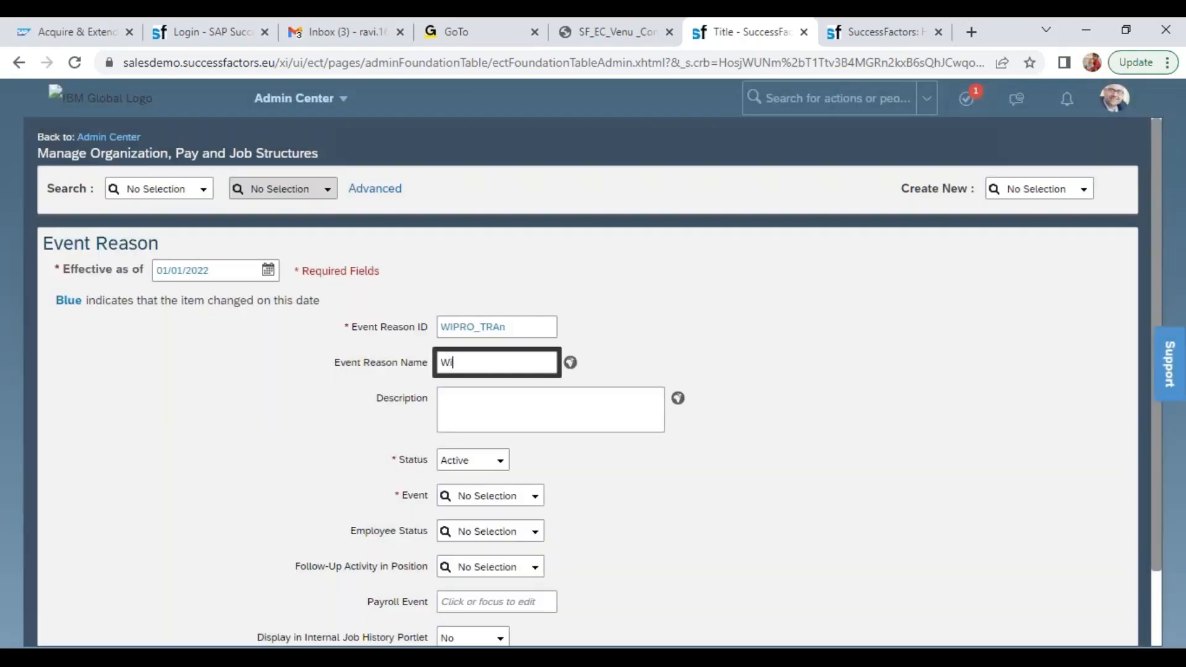
{"action": "type", "text": "pro Transfer"}
Set the Wipro Transfer event reason's Event to Transfer, leaving Employee Status without a selection
{"action": "key", "text": "Tab"}
{"action": "key", "text": "Tab"}
{"action": "key", "text": "Tab"}
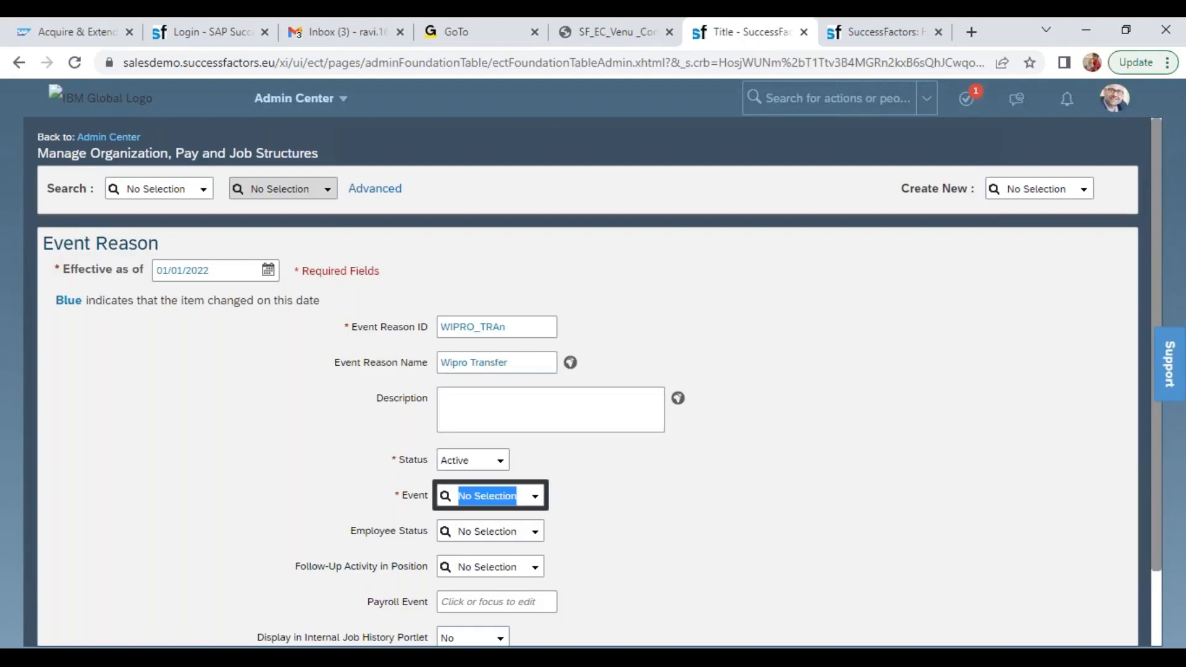
{"action": "type", "text": "tran"}
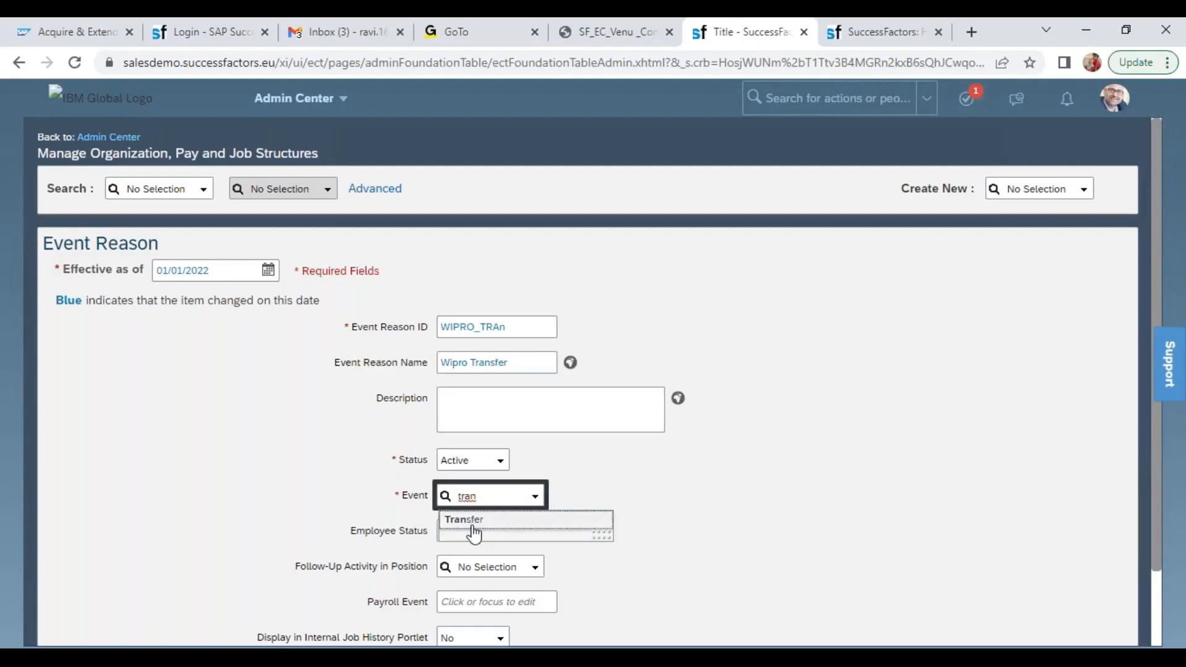
{"action": "left_click", "coordinate": [473, 527]}
{"action": "left_click", "coordinate": [539, 533]}
{"action": "left_click", "coordinate": [848, 594]}
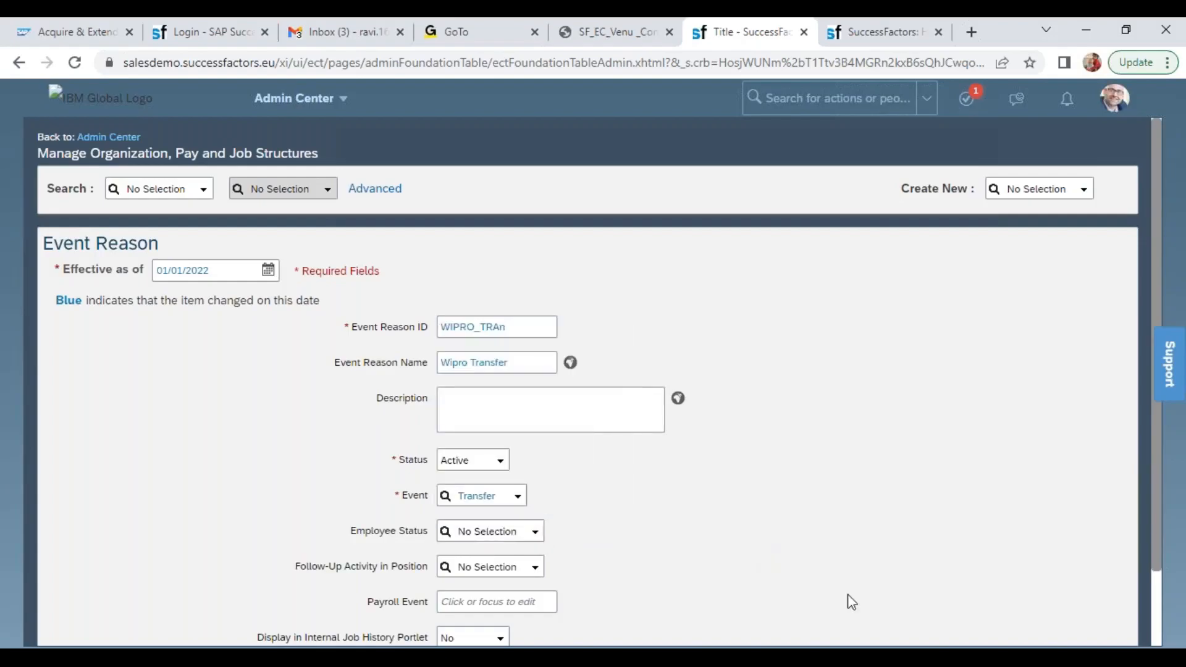
Set Display in Internal Job History Portlet to Yes for Wipro Transfer and save the event reason
{"action": "scroll", "coordinate": [1155, 638], "scroll_direction": "down", "scroll_amount": 2}
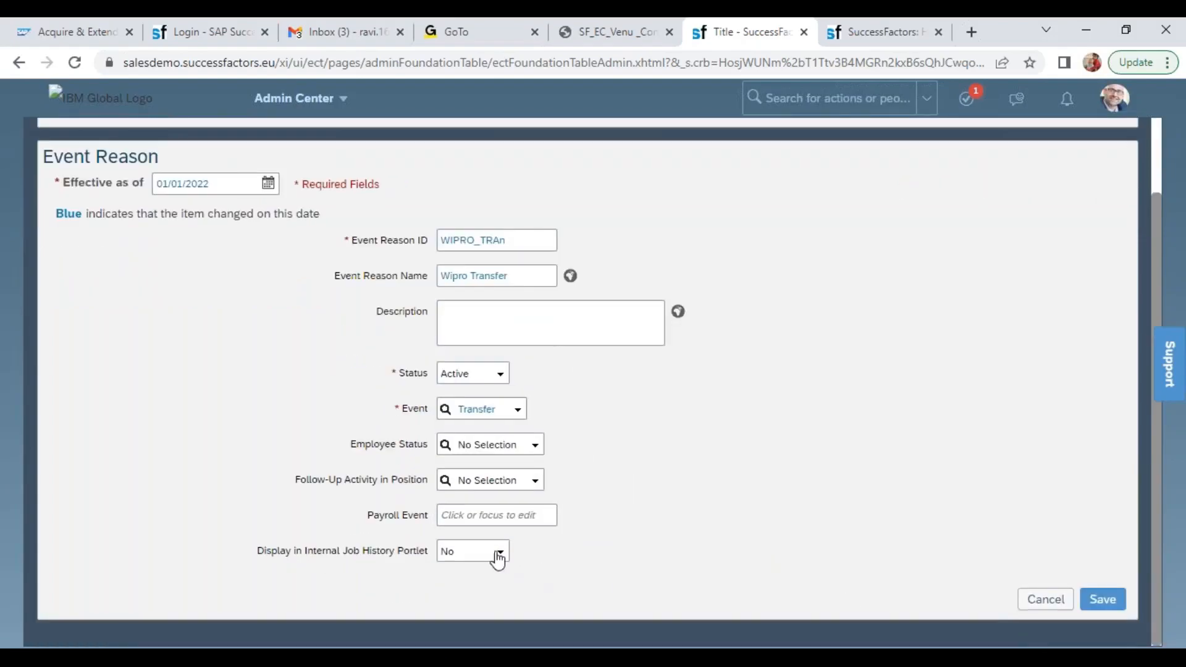
{"action": "left_click", "coordinate": [494, 555]}
{"action": "left_click", "coordinate": [467, 587]}
{"action": "left_click", "coordinate": [500, 555]}
{"action": "left_click", "coordinate": [482, 589]}
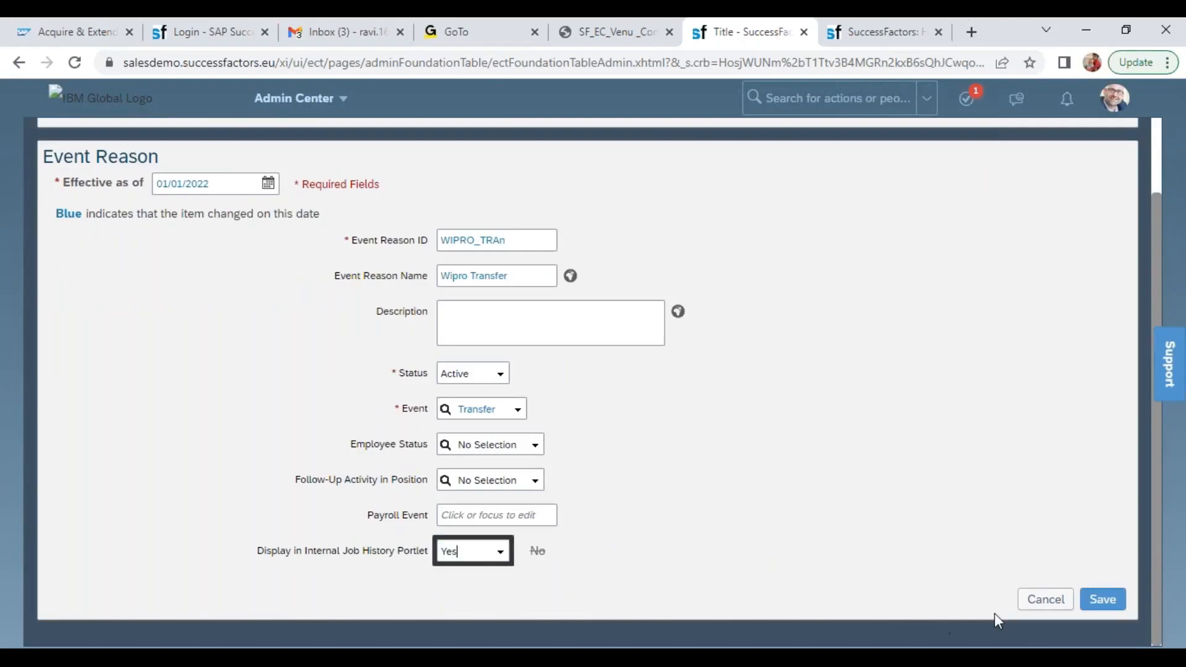
{"action": "left_click", "coordinate": [1102, 599]}
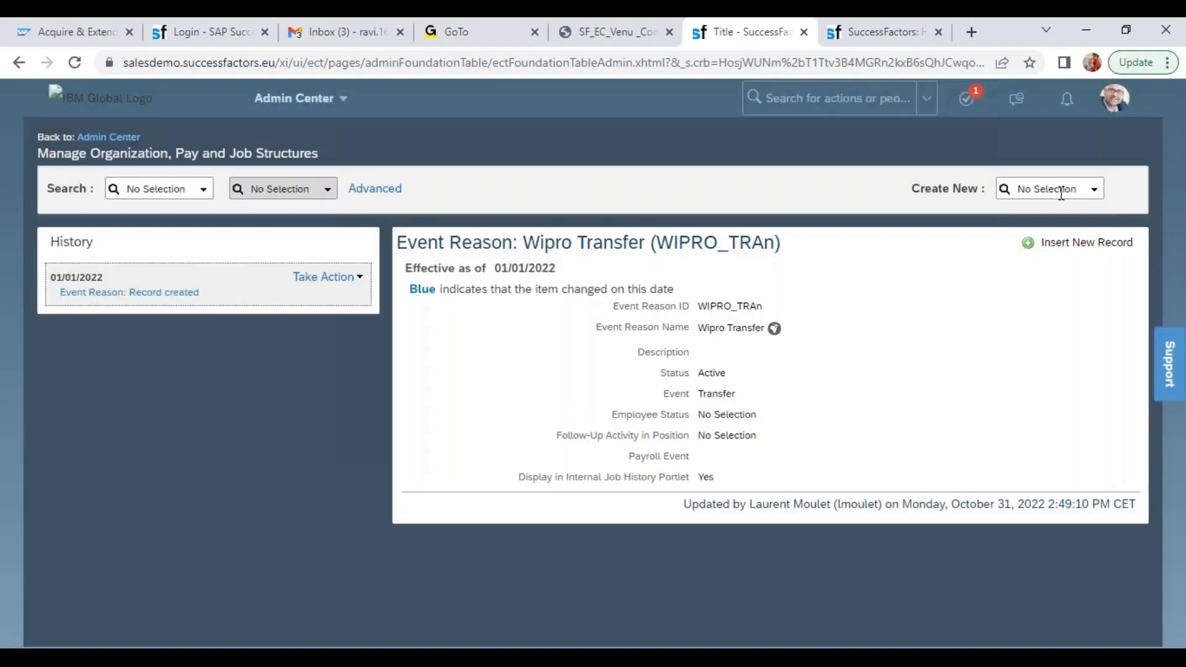
Start creating an Event Reason for promotions and set its effective date to 01/01/2022
{"action": "left_click", "coordinate": [1035, 189]}
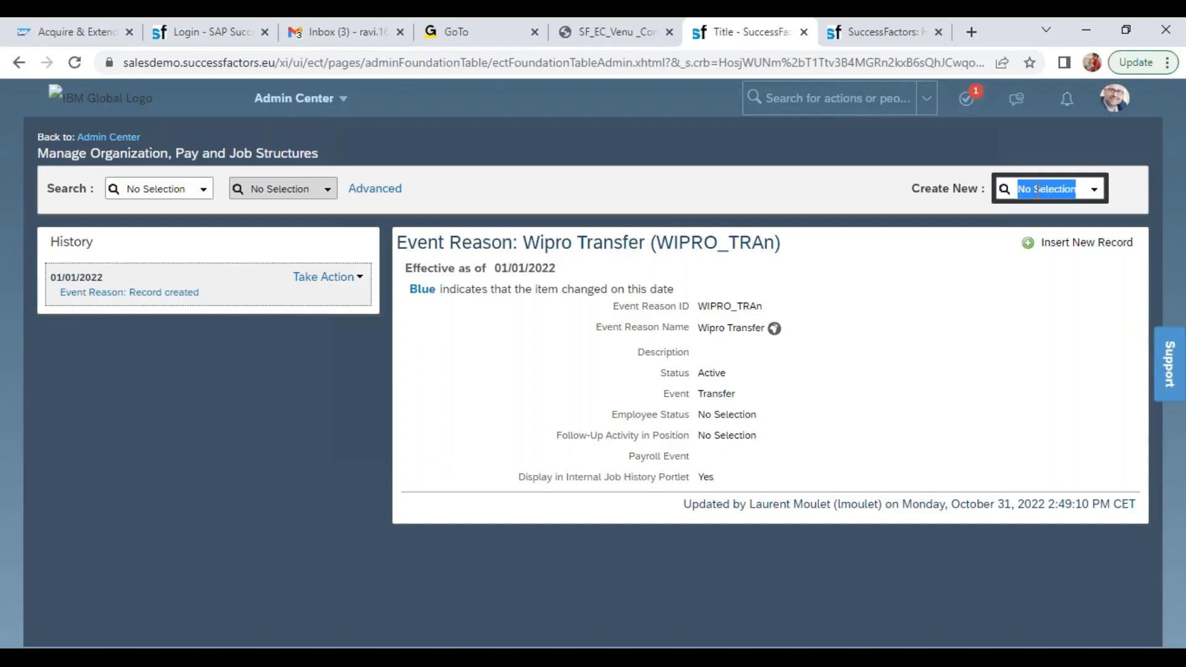
{"action": "type", "text": "event"}
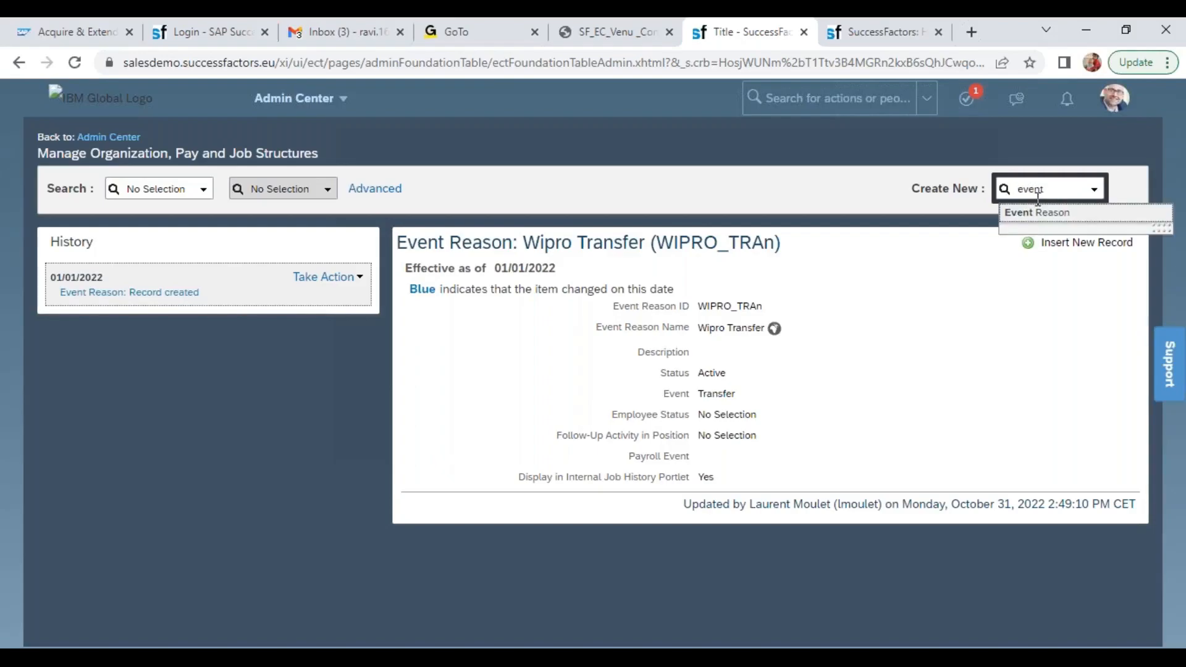
{"action": "left_click", "coordinate": [1037, 213]}
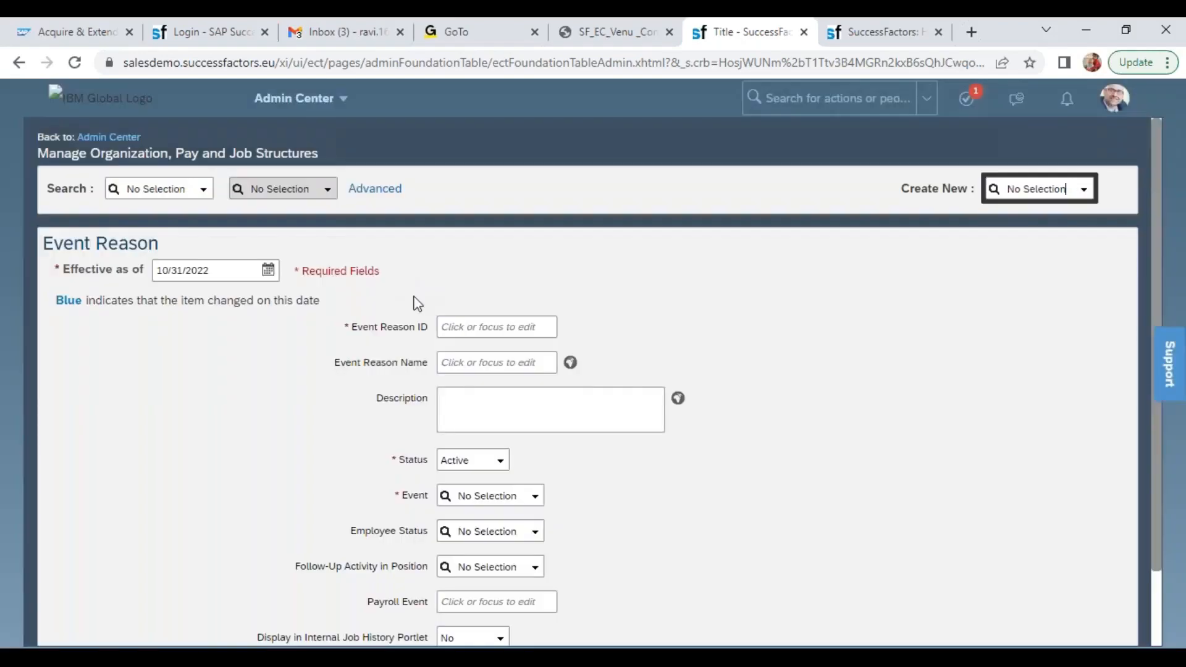
{"action": "left_click", "coordinate": [238, 267]}
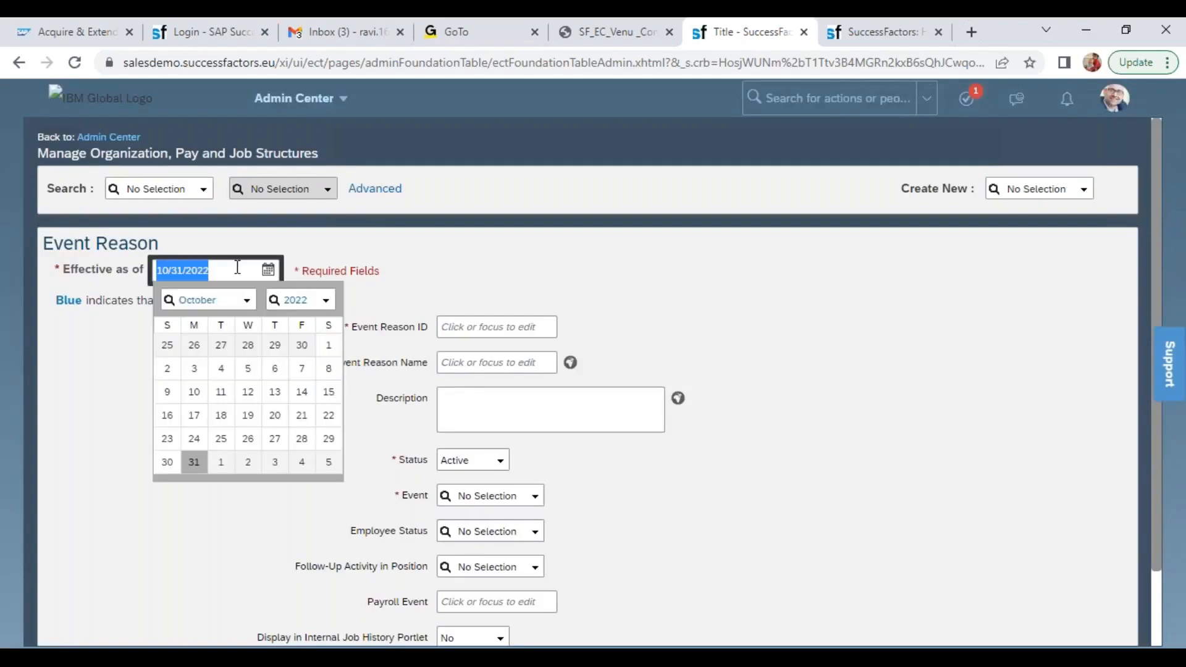
{"action": "type", "text": "01/01/2022"}
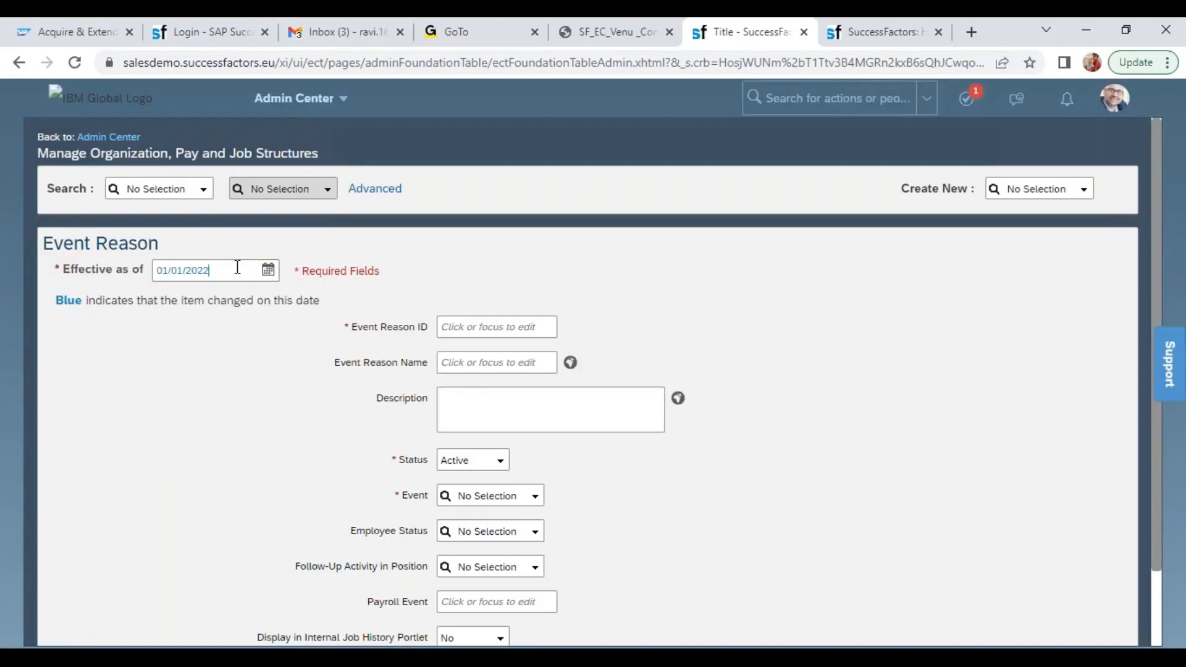
Enter WIPRO_PROM as the Event Reason ID and Wipro Promotion as the Event Reason Name
{"action": "left_click", "coordinate": [505, 326]}
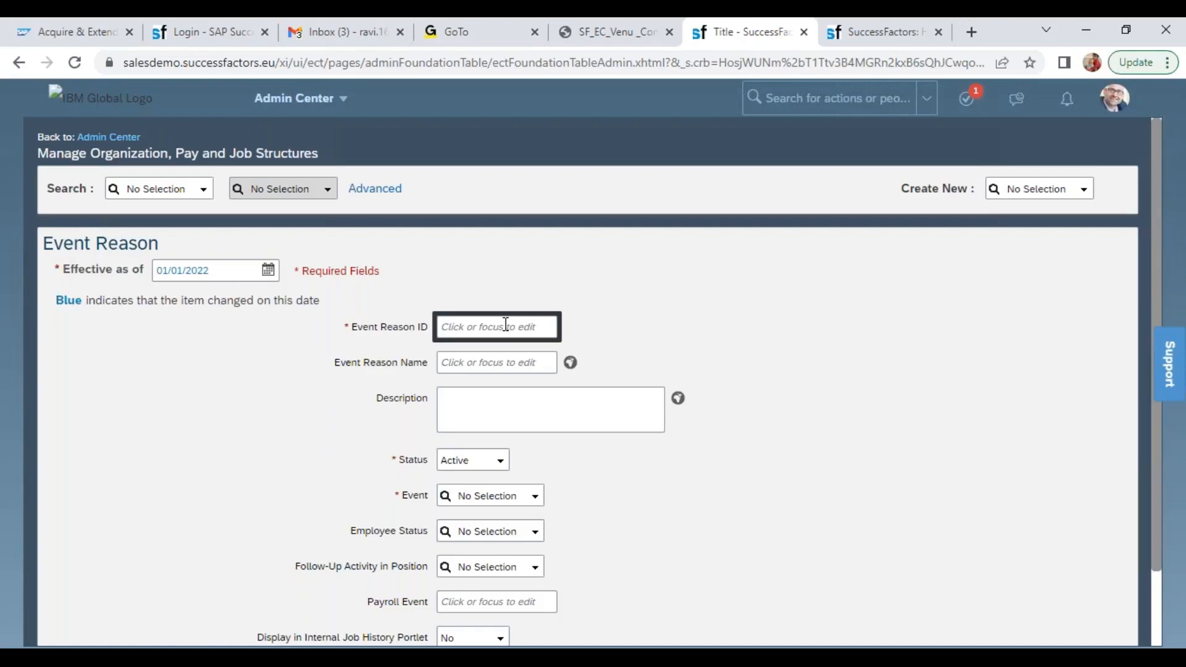
{"action": "type", "text": "W"}
{"action": "key", "text": "BackSpace"}
{"action": "type", "text": "IPRO"}
{"action": "key", "text": "BackSpace"}
{"action": "key", "text": "BackSpace"}
{"action": "key", "text": "BackSpace"}
{"action": "type", "text": "WIPRO_PROM"}
{"action": "left_click", "coordinate": [500, 384]}
{"action": "left_click", "coordinate": [492, 363]}
{"action": "type", "text": "Wipro Promotion"}
Set the Wipro Promotion event reason's Event to Promotion
{"action": "key", "text": "Tab"}
{"action": "key", "text": "Tab"}
{"action": "key", "text": "Tab"}
{"action": "key", "text": "Tab"}
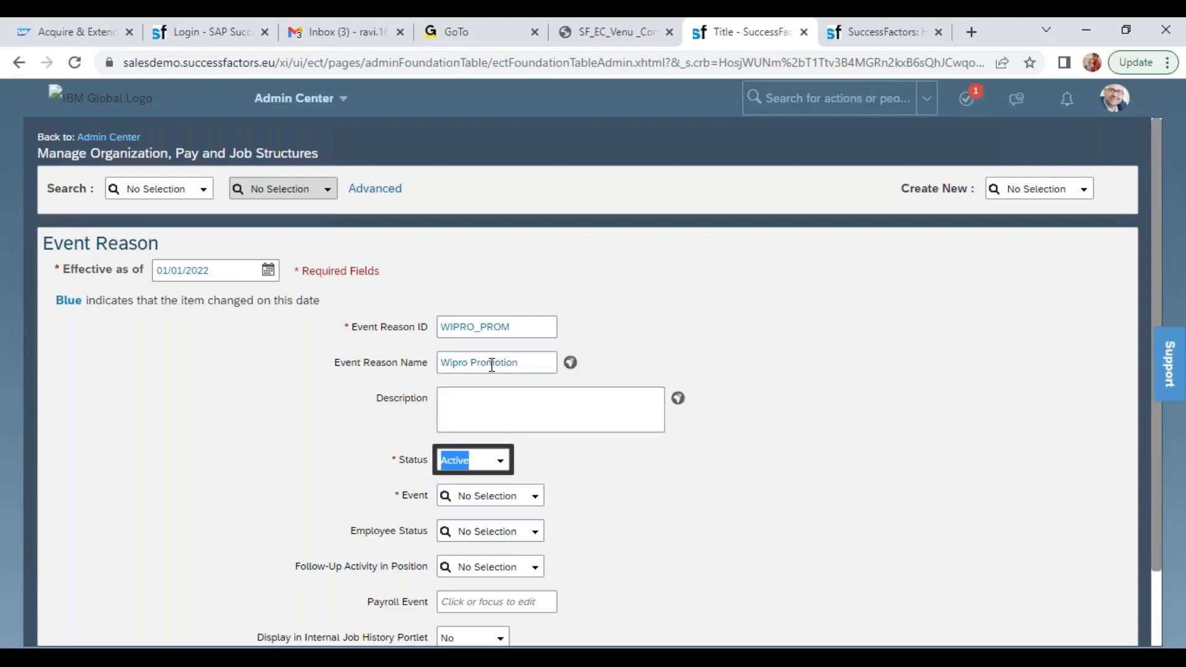
{"action": "type", "text": "prom"}
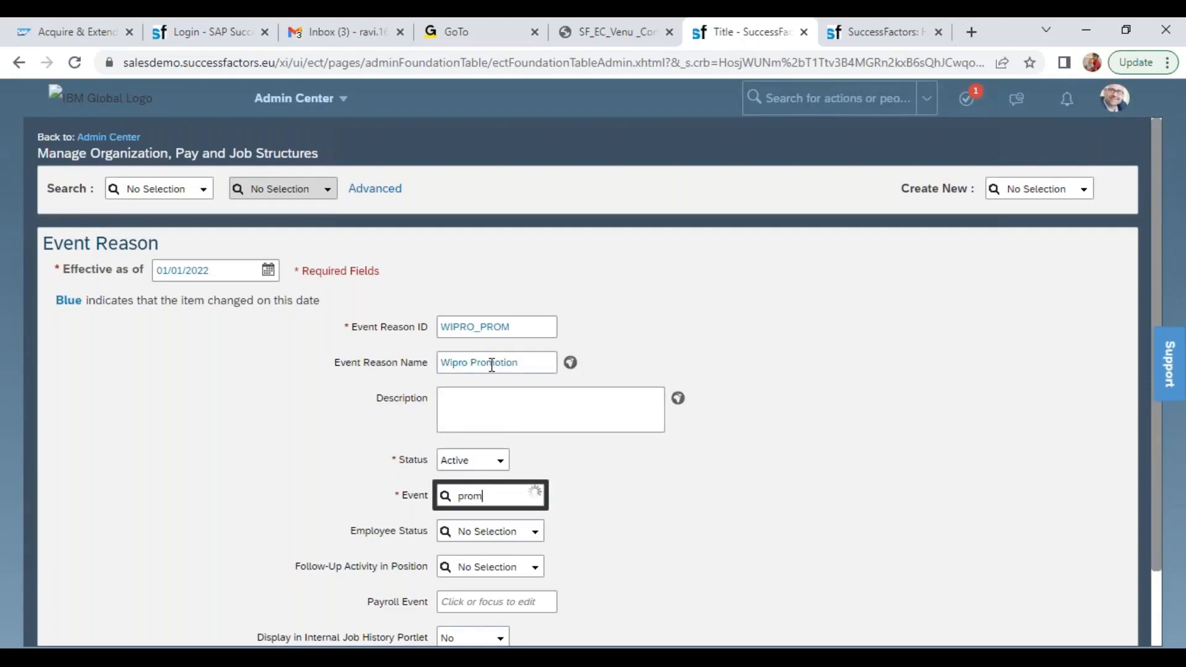
{"action": "left_click", "coordinate": [491, 518]}
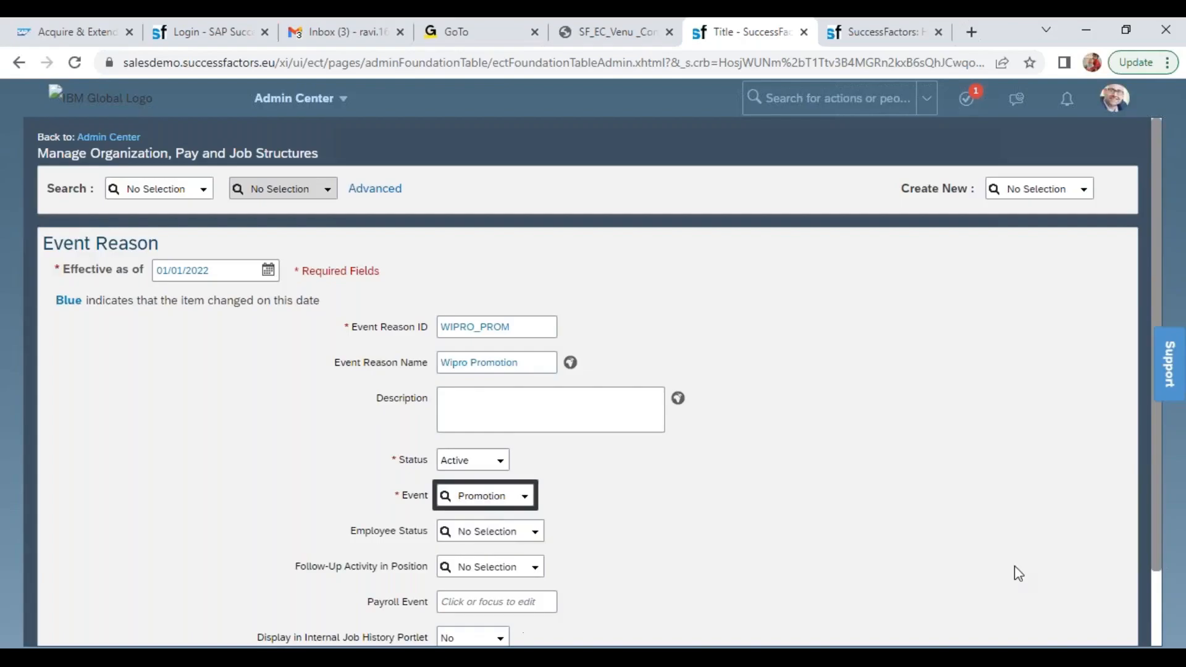
Set Display in Internal Job History Portlet to Yes for Wipro Promotion and save the event reason
{"action": "scroll", "coordinate": [1154, 626], "scroll_direction": "down", "scroll_amount": 2}
{"action": "left_click", "coordinate": [495, 551]}
{"action": "left_click", "coordinate": [486, 588]}
{"action": "left_click", "coordinate": [1101, 599]}
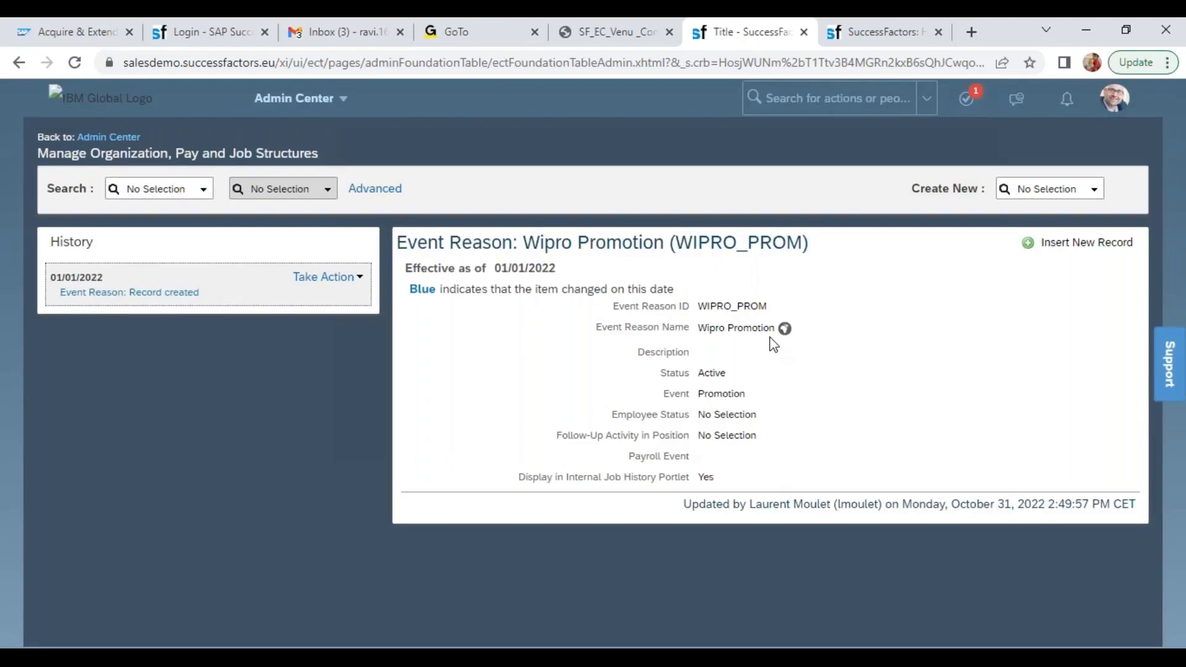
{"action": "left_click_drag", "start_coordinate": [563, 477], "coordinate": [724, 475]}
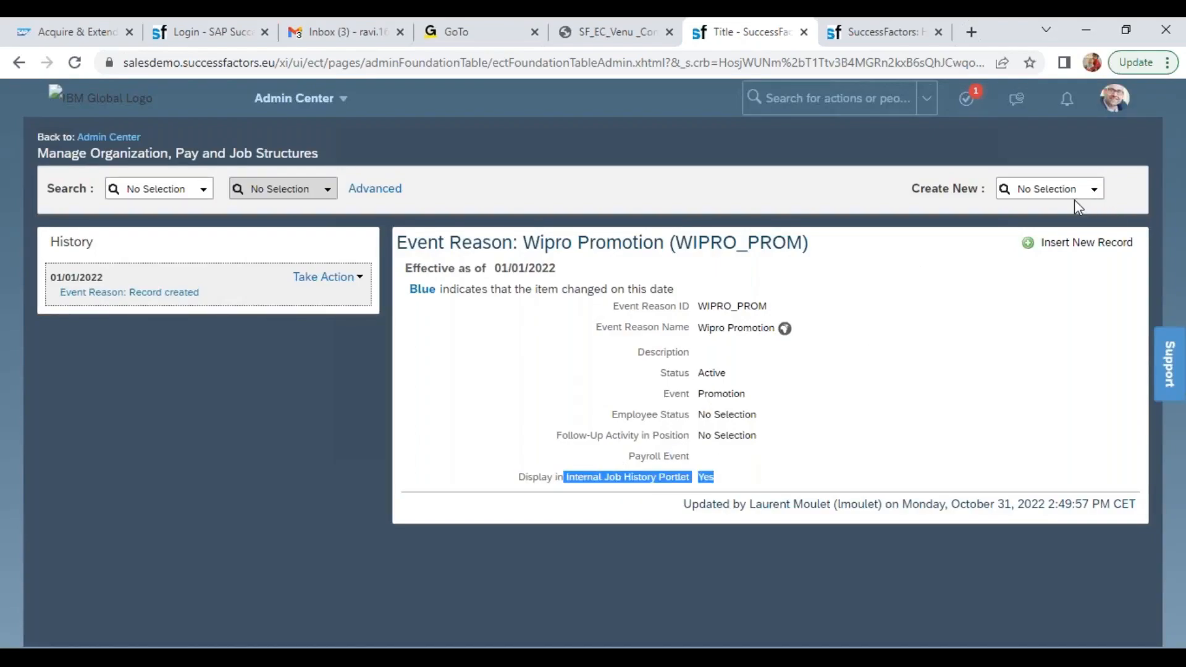
Start creating an Event Reason for terminations and set its effective date to 01/01/2022
{"action": "left_click", "coordinate": [1057, 189]}
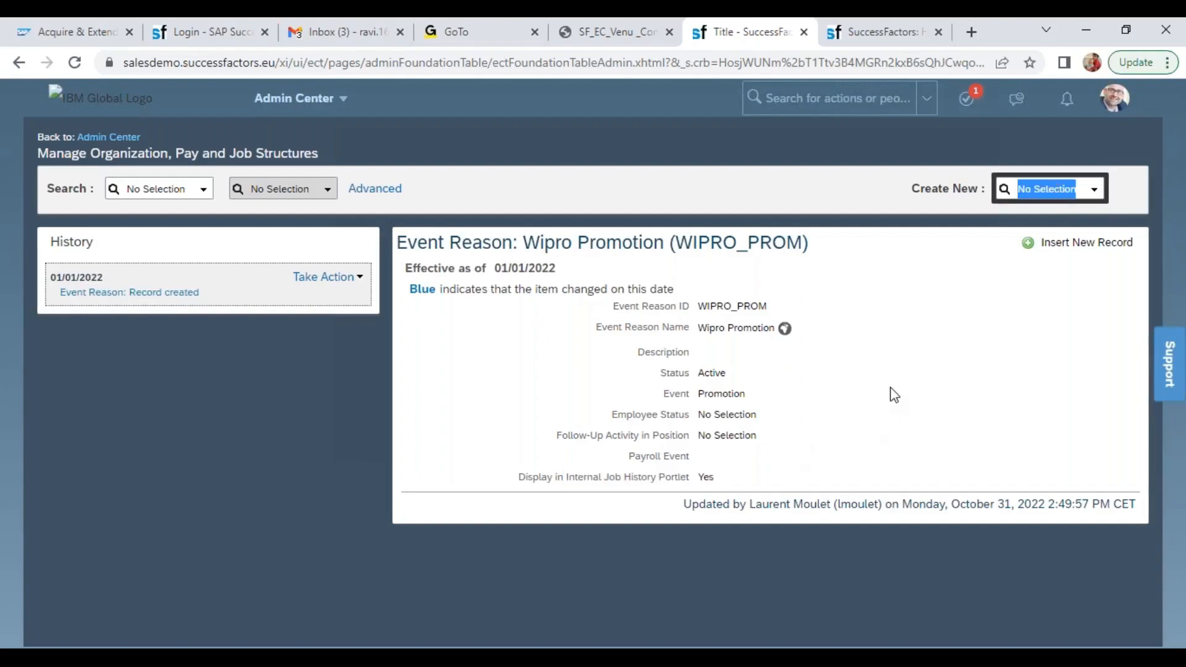
{"action": "type", "text": "even"}
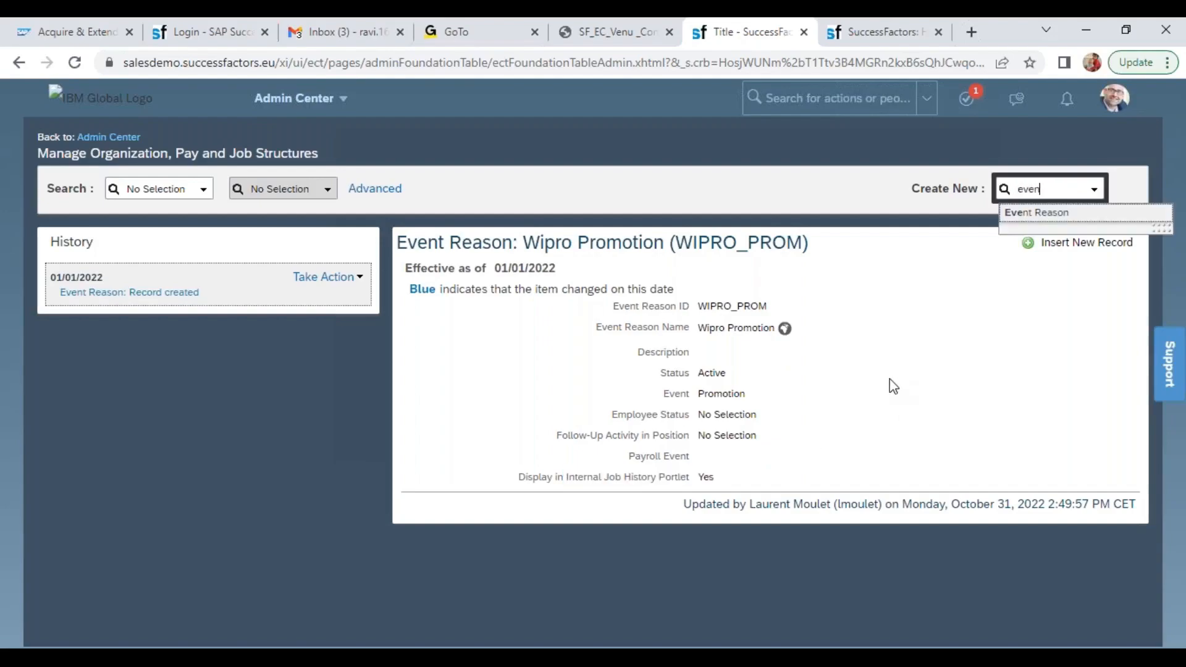
{"action": "left_click", "coordinate": [1021, 212]}
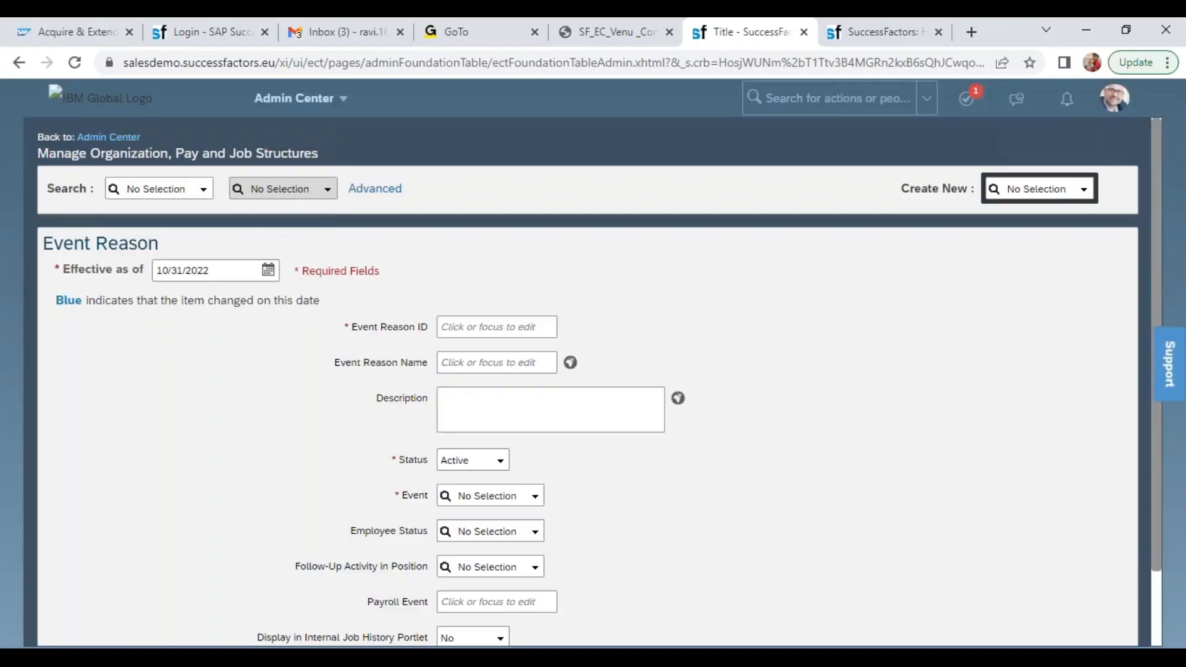
{"action": "left_click", "coordinate": [216, 267]}
{"action": "type", "text": "01/01/2022"}
{"action": "key", "text": "Tab"}
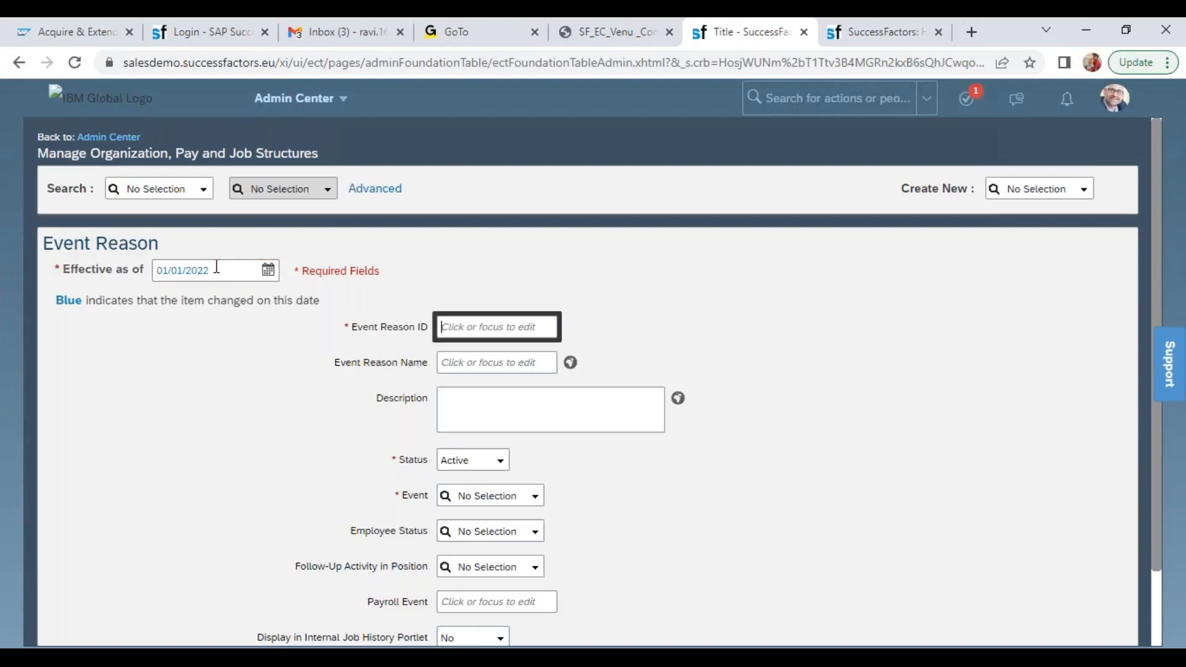
Enter WIPRO_TERM as the Event Reason ID and Wipro Termination as the Event Reason Name
{"action": "type", "text": "WIPRO_TERM"}
{"action": "key", "text": "Tab"}
{"action": "type", "text": "Wipro Termination"}
Set the Wipro Termination event reason's Event to Termination and save the event reason
{"action": "key", "text": "Tab"}
{"action": "key", "text": "Tab"}
{"action": "key", "text": "Tab"}
{"action": "key", "text": "Tab"}
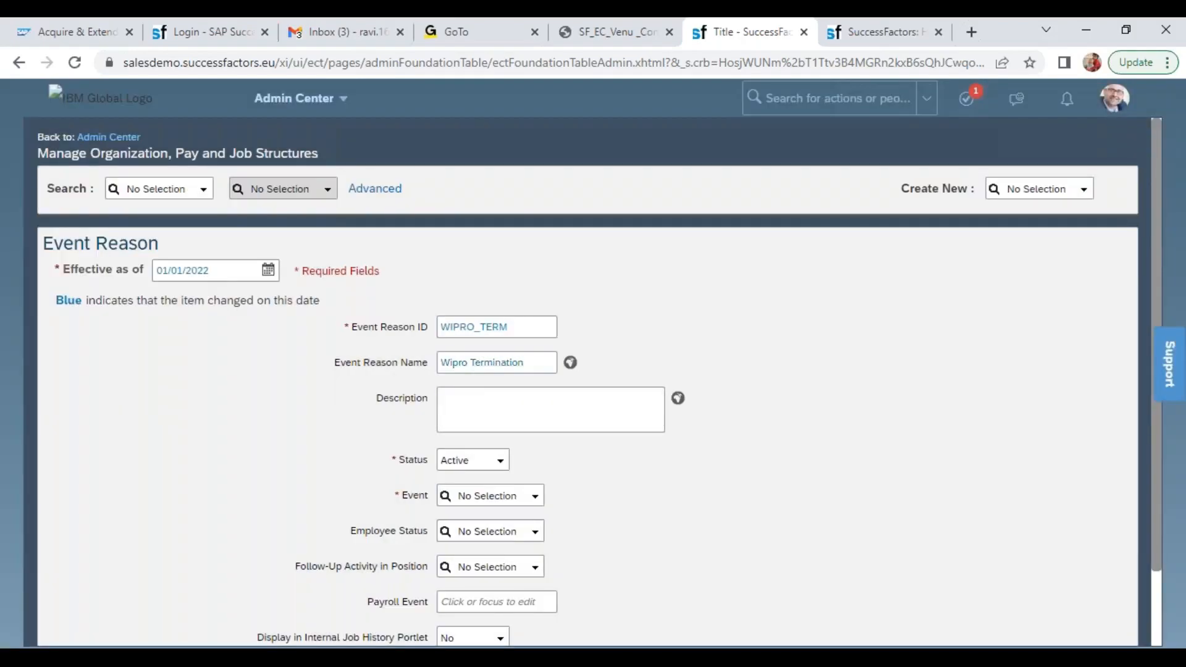
{"action": "key", "text": "Tab"}
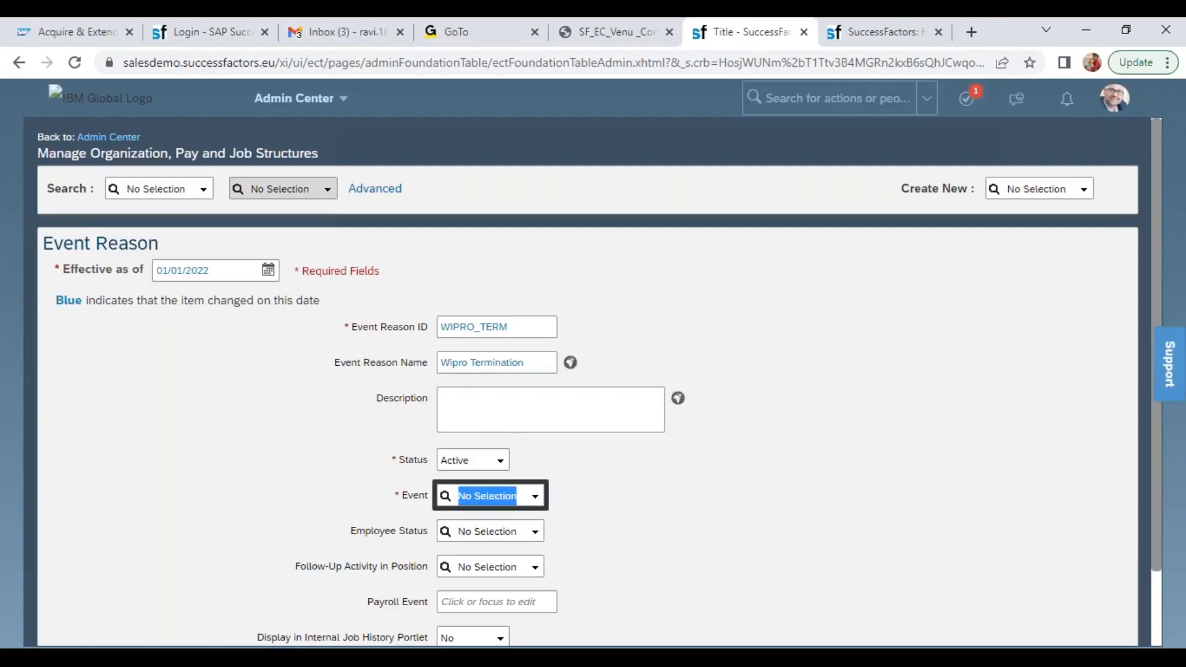
{"action": "type", "text": "term"}
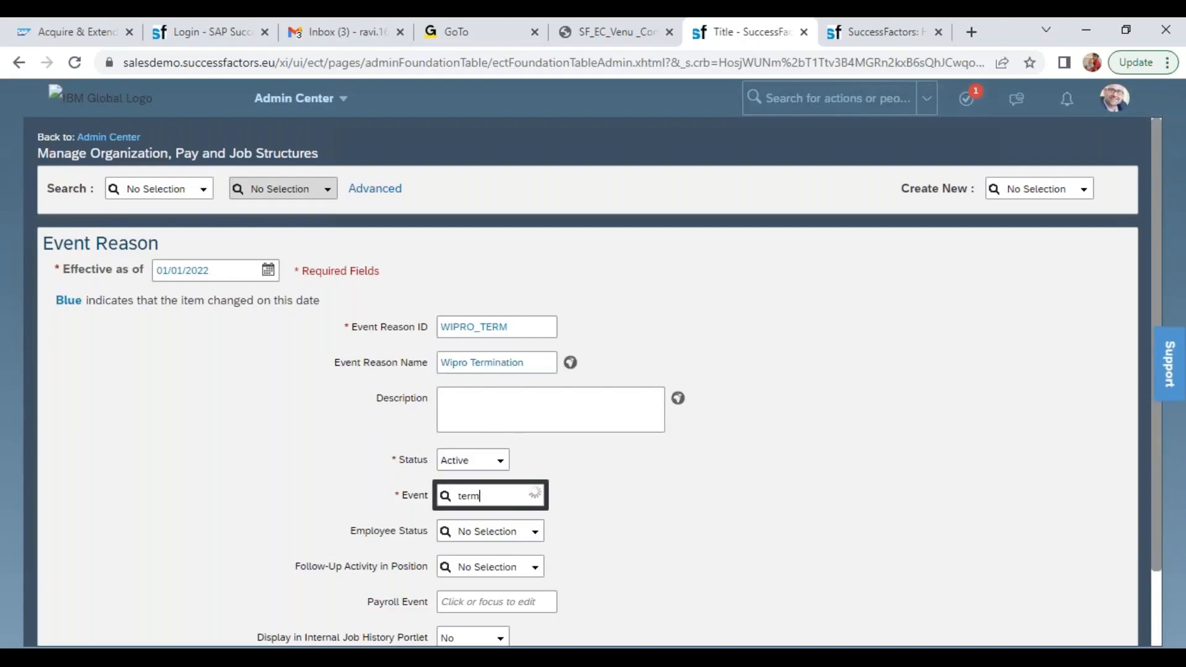
{"action": "left_click", "coordinate": [541, 528]}
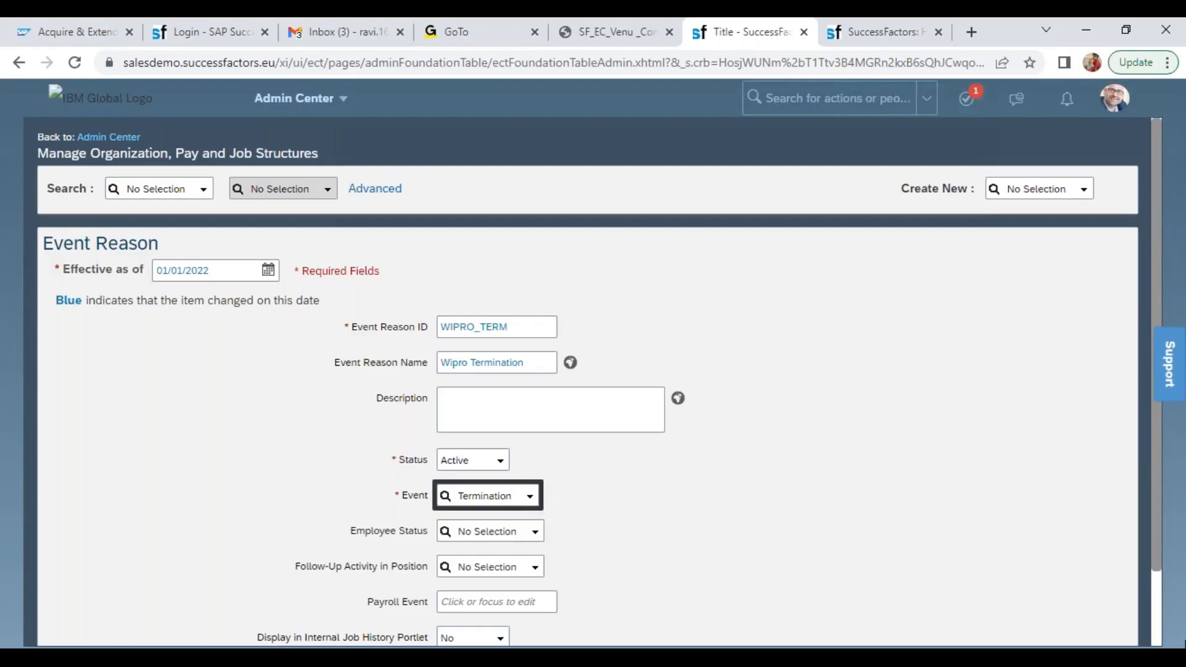
{"action": "left_click", "coordinate": [1155, 616]}
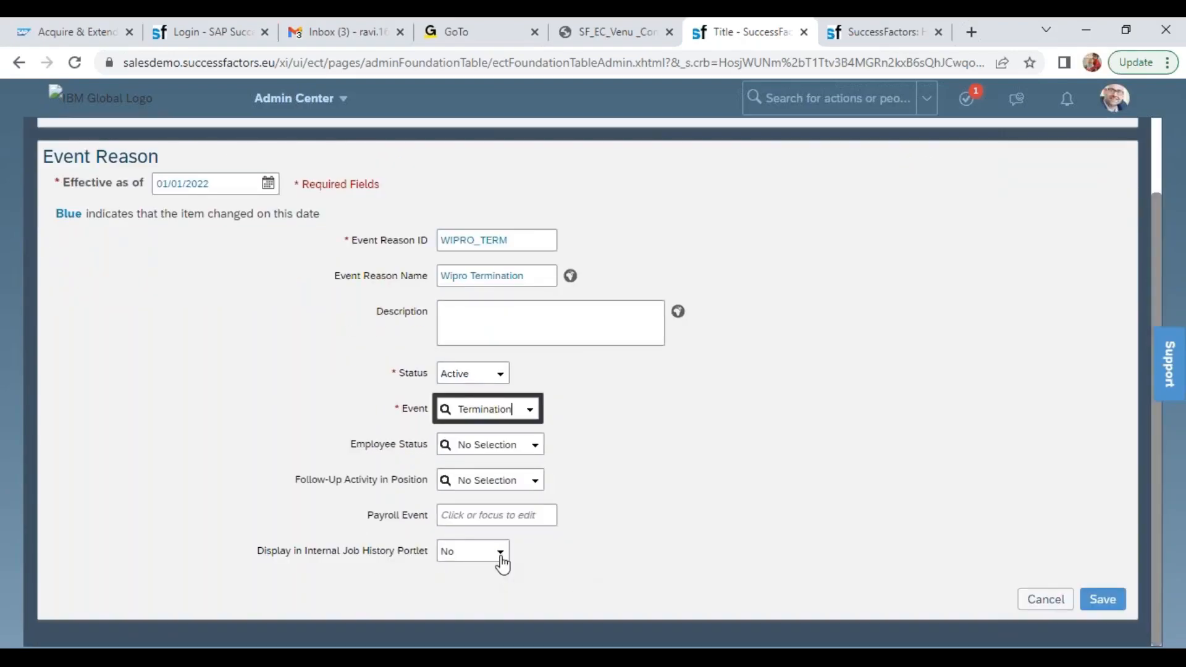
{"action": "left_click", "coordinate": [1096, 599]}
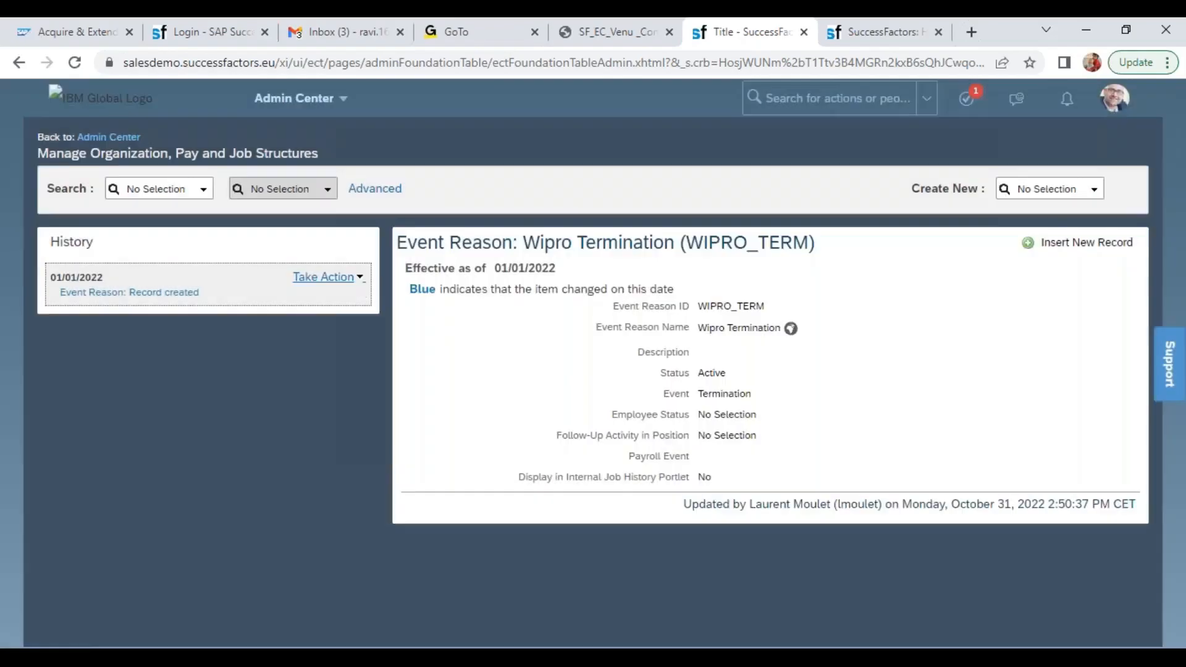
Open the saved Wipro Termination record for correction and set its Employee Status to Terminated
{"action": "left_click", "coordinate": [357, 277]}
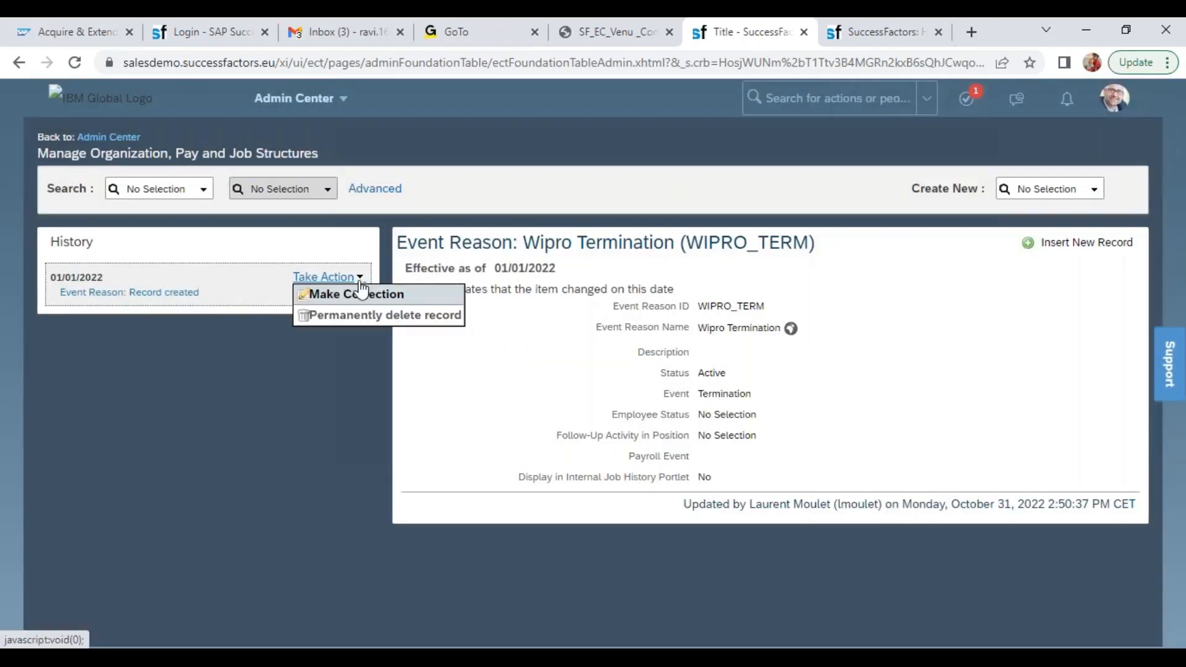
{"action": "left_click", "coordinate": [360, 292]}
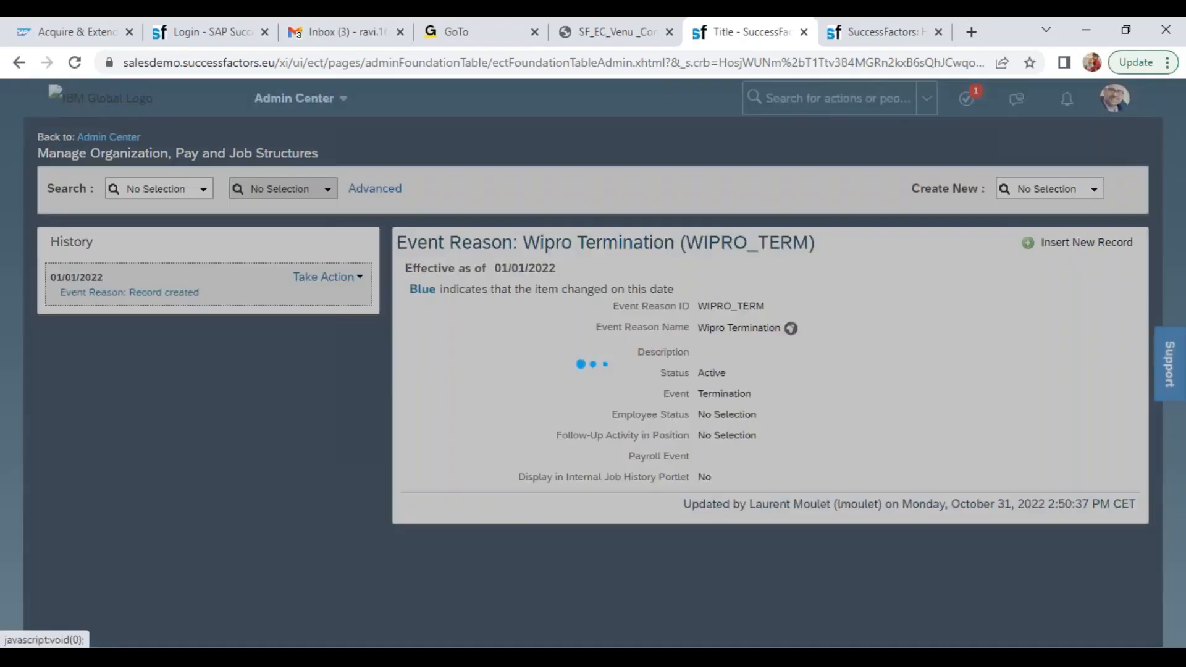
{"action": "left_click", "coordinate": [765, 531]}
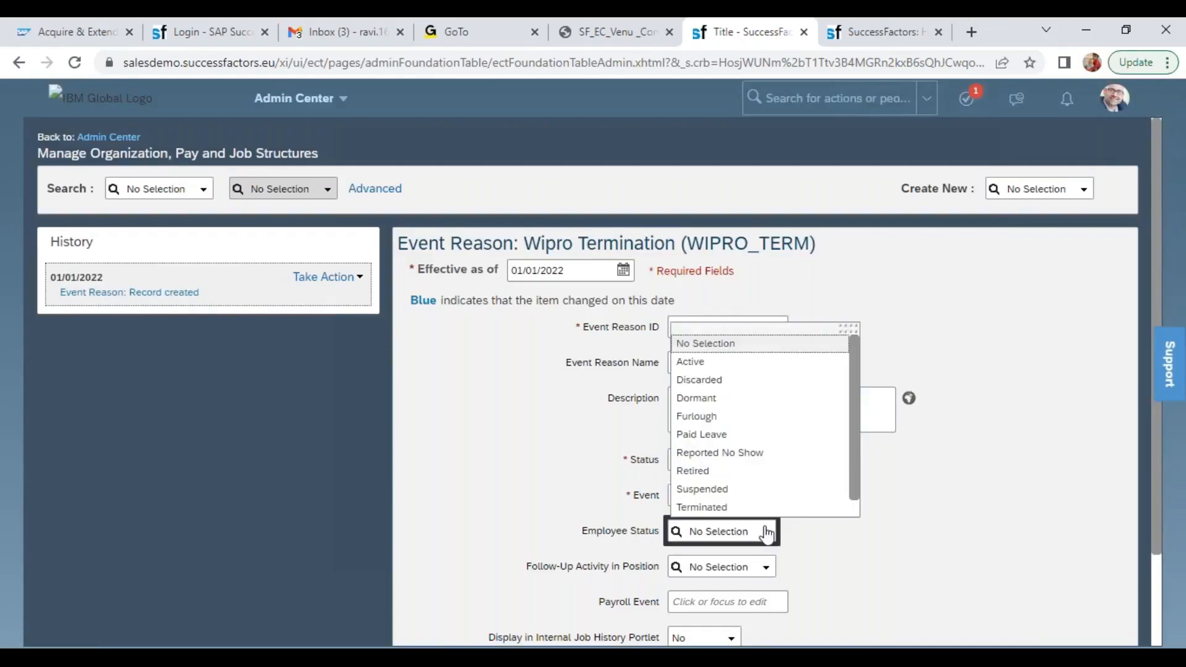
{"action": "left_click", "coordinate": [701, 507]}
{"action": "scroll", "coordinate": [1109, 605], "scroll_direction": "down", "scroll_amount": 2}
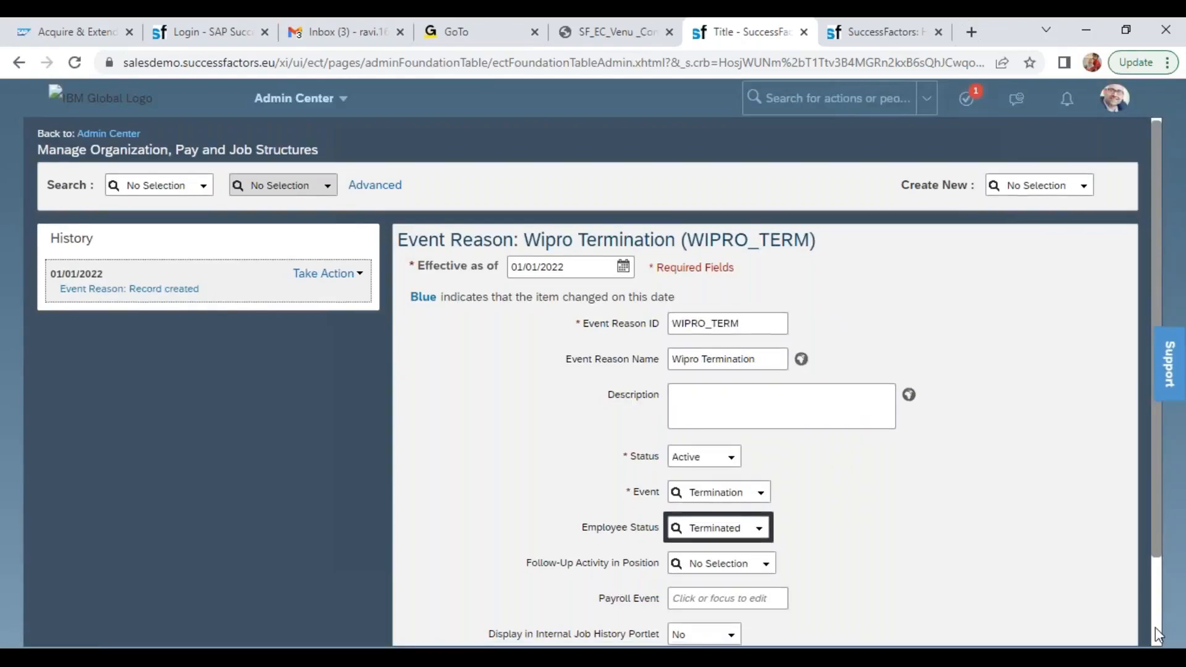
Save the Wipro Termination correction and search the Event Reason records for wipro
{"action": "left_click", "coordinate": [1103, 599]}
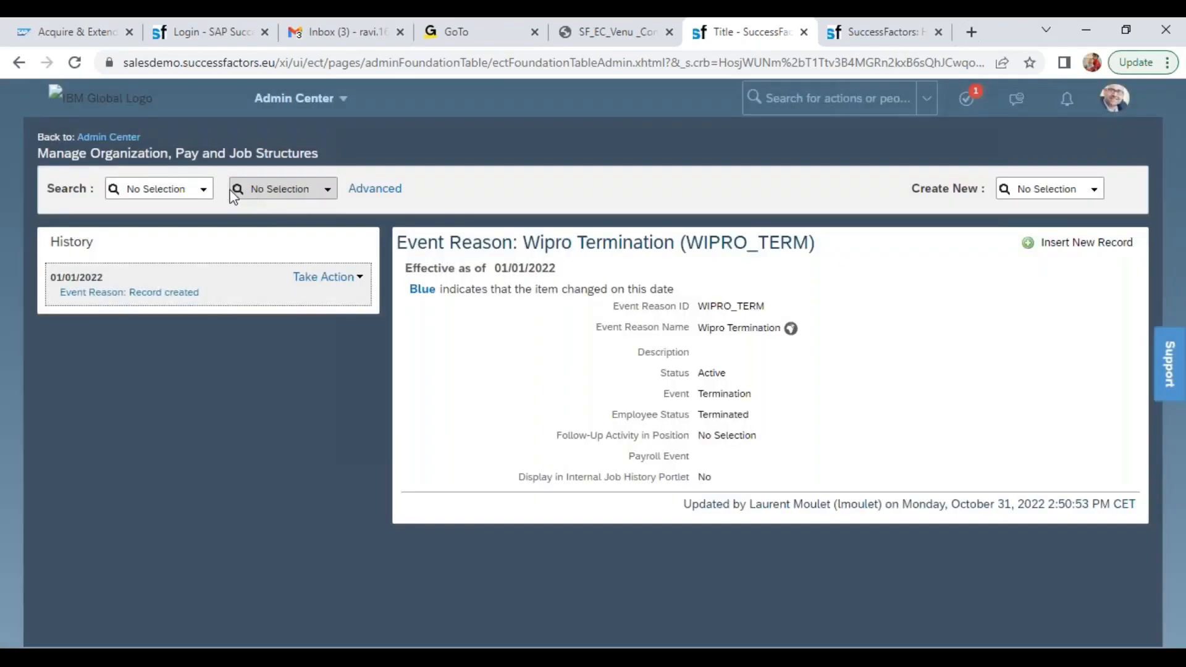
{"action": "left_click", "coordinate": [203, 189]}
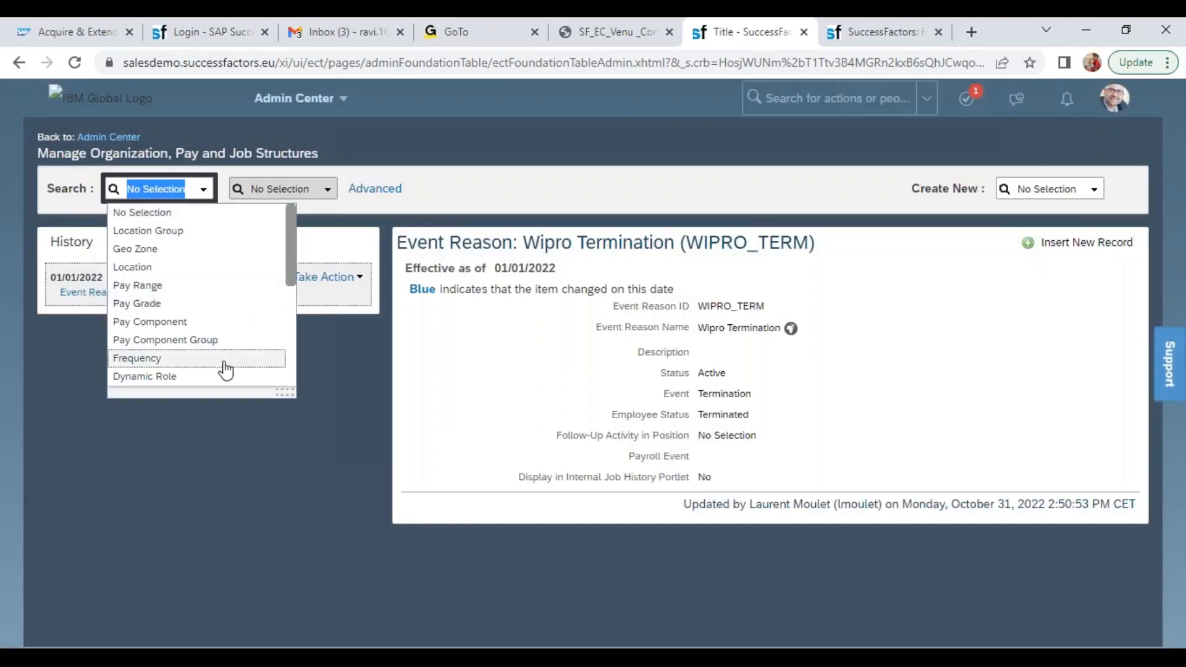
{"action": "scroll", "coordinate": [293, 352], "scroll_direction": "down", "scroll_amount": 3}
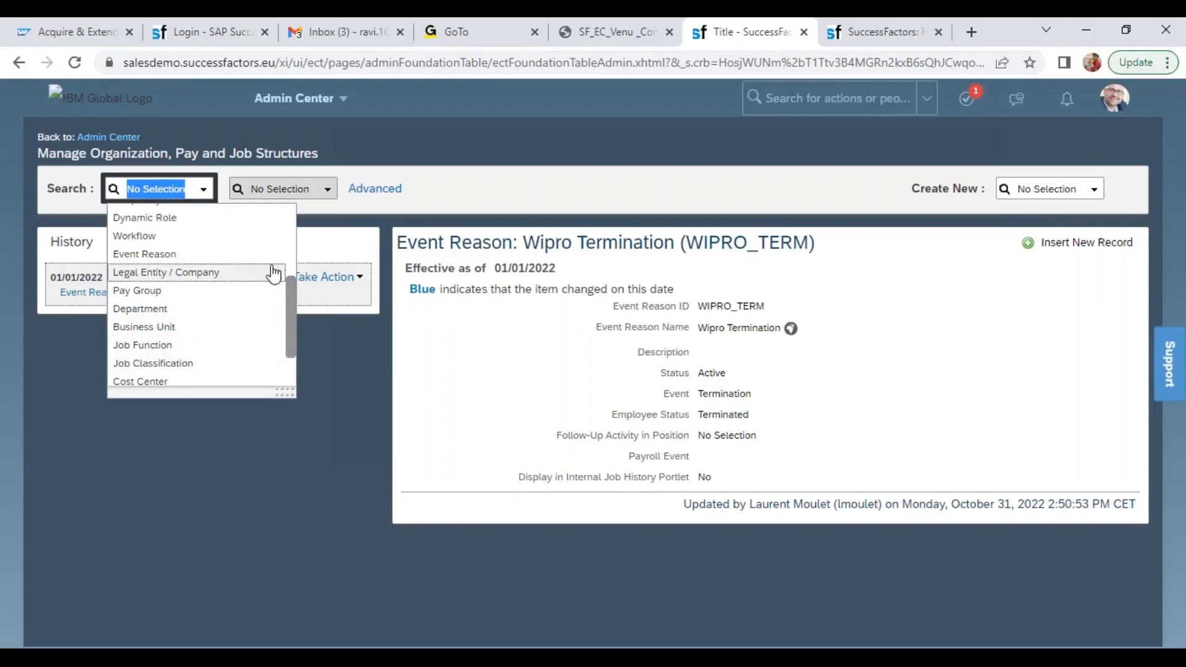
{"action": "left_click", "coordinate": [204, 254]}
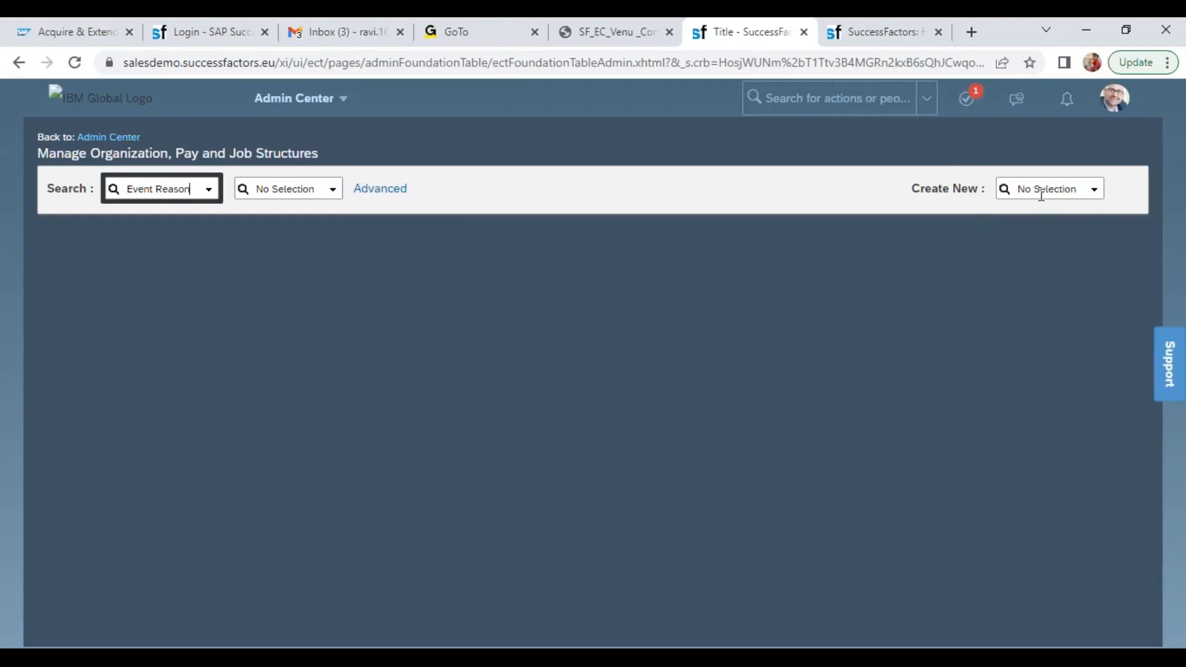
{"action": "left_click", "coordinate": [311, 196]}
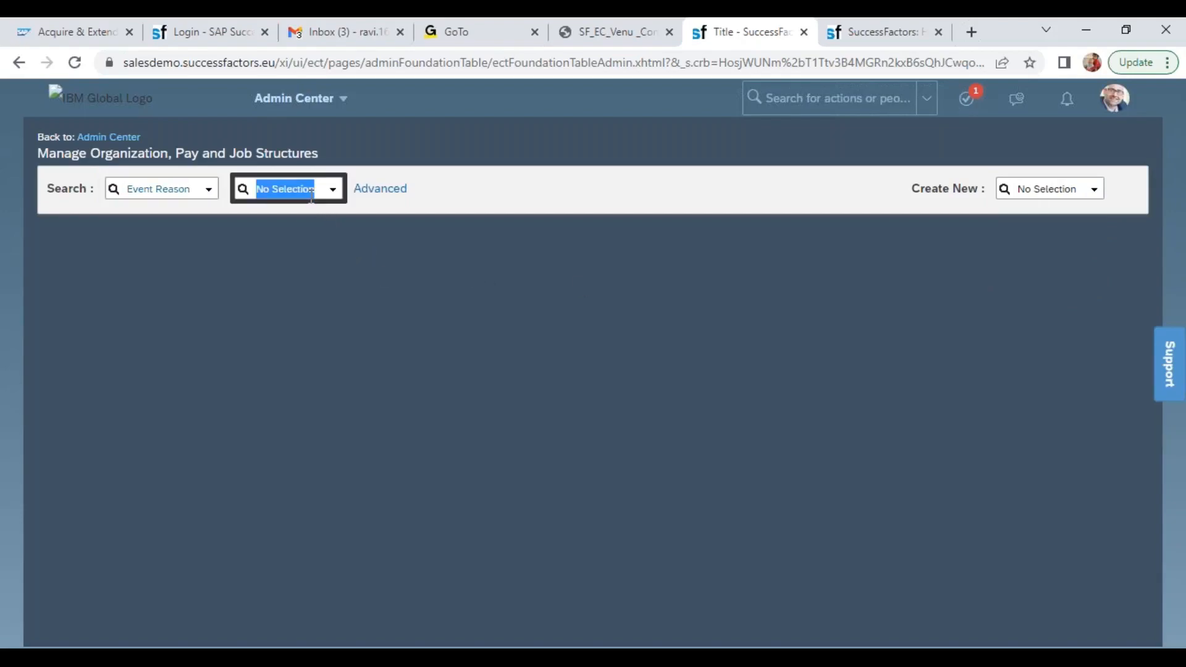
{"action": "type", "text": "wipro"}
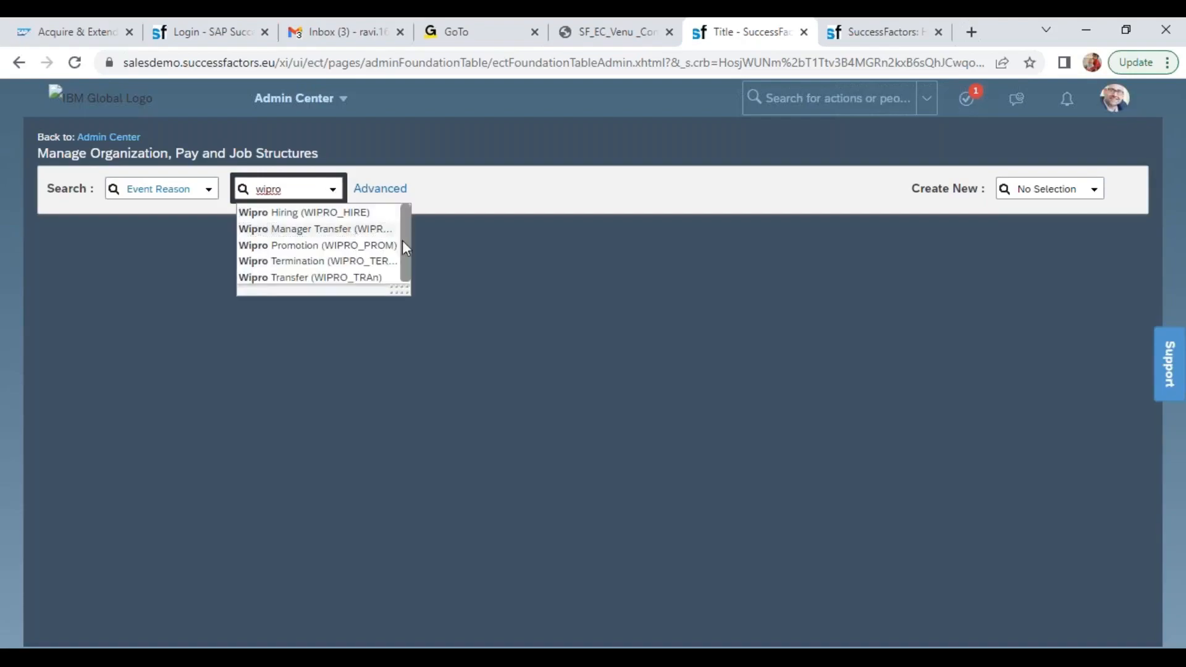
Open the Wipro Transfer event reason among the matches and start a correction of its 01/01/2022 record
{"action": "left_click_drag", "start_coordinate": [406, 292], "coordinate": [502, 333]}
{"action": "left_click", "coordinate": [379, 278]}
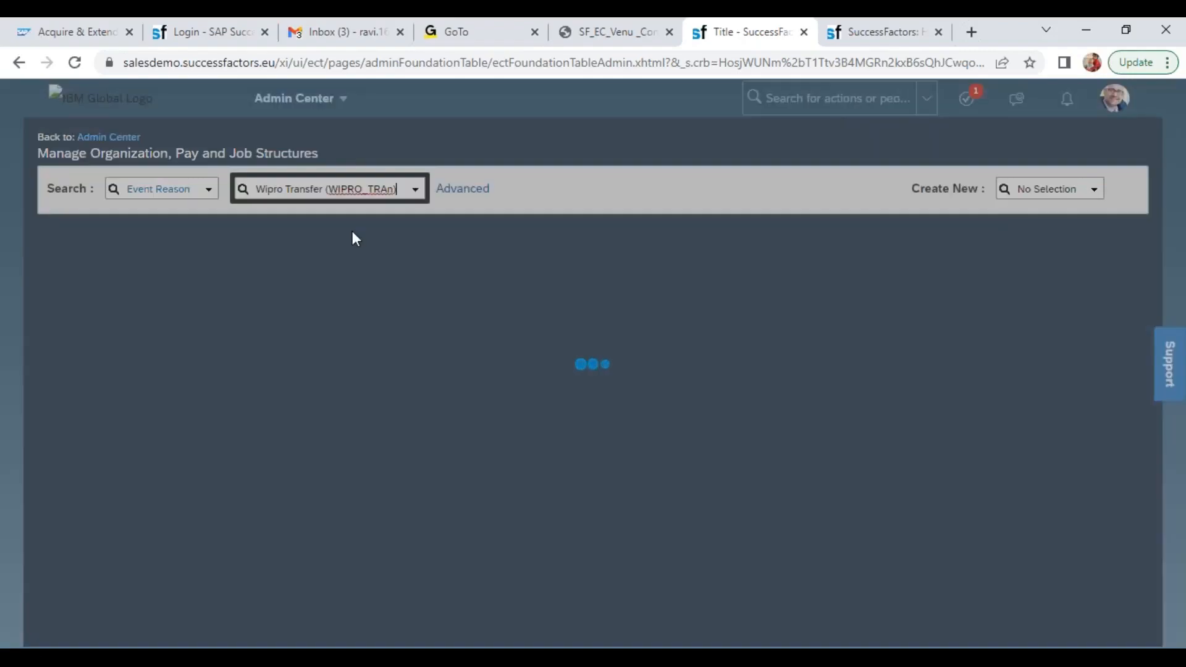
{"action": "left_click", "coordinate": [357, 276]}
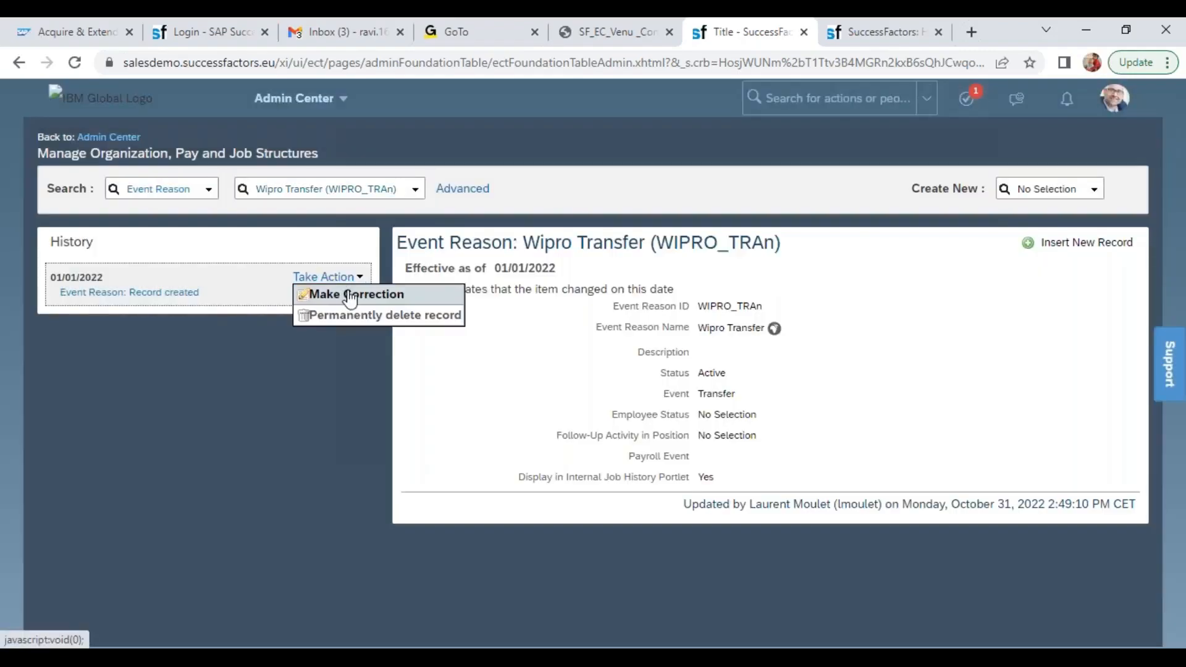
{"action": "left_click", "coordinate": [346, 295]}
Try to change the Wipro Transfer event reason's ID to WIPRO_TRAN
{"action": "left_click", "coordinate": [750, 324]}
{"action": "key", "text": "BackSpace"}
{"action": "type", "text": "N"}
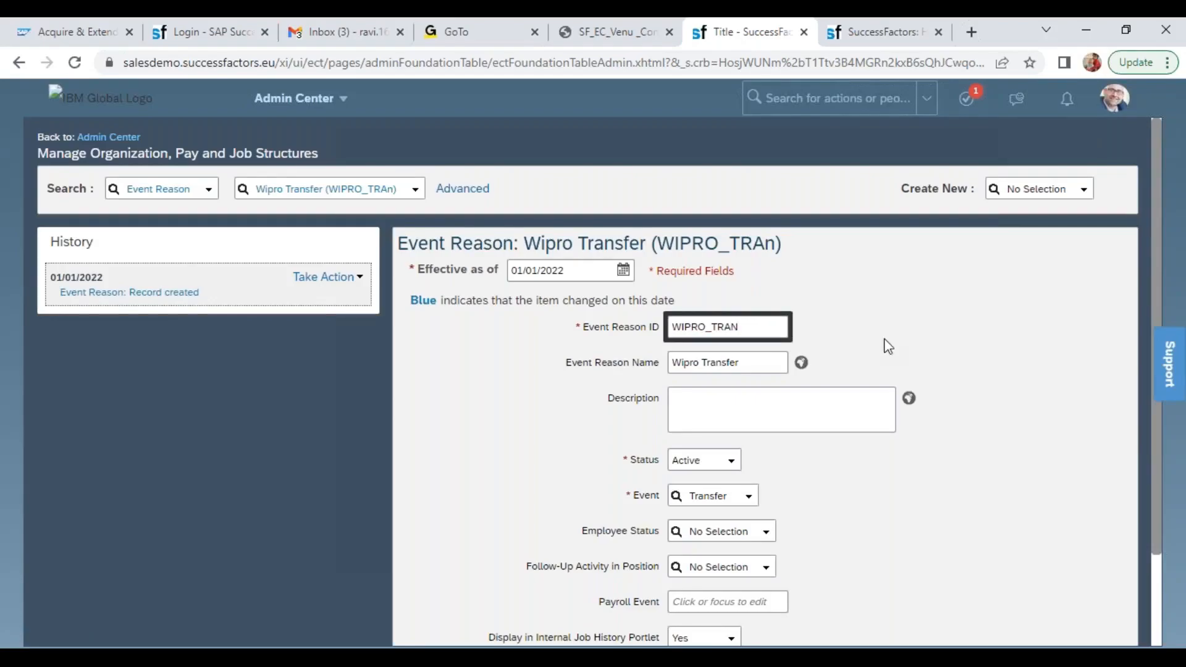
{"action": "left_click", "coordinate": [593, 363]}
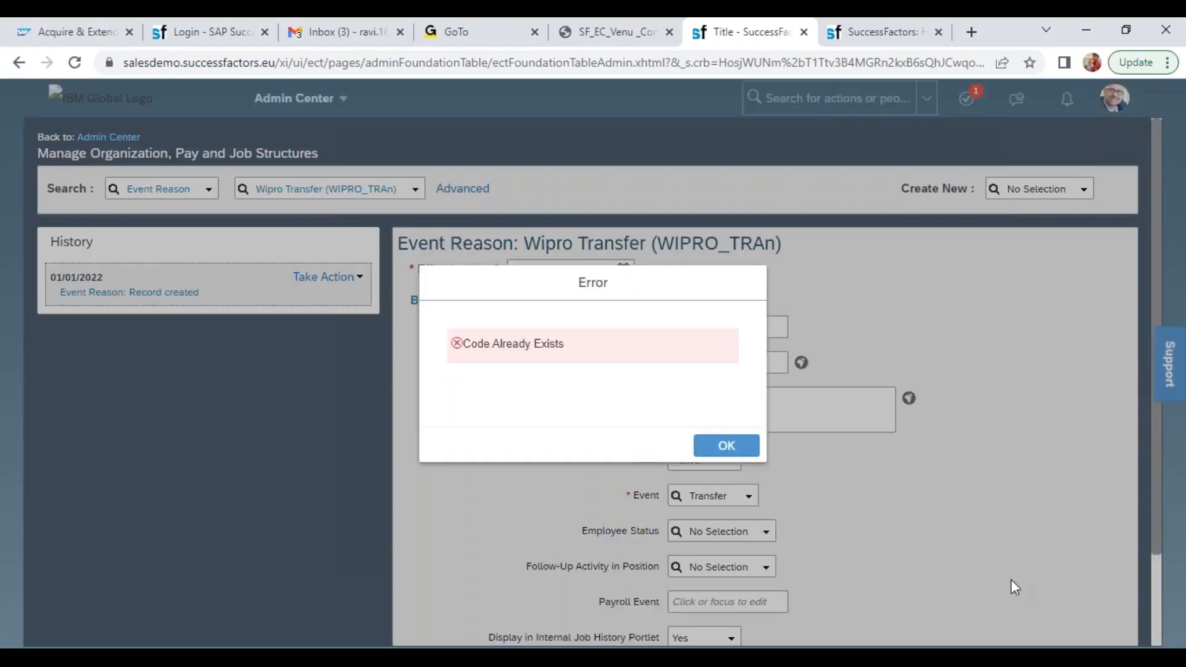
{"action": "left_click", "coordinate": [739, 455]}
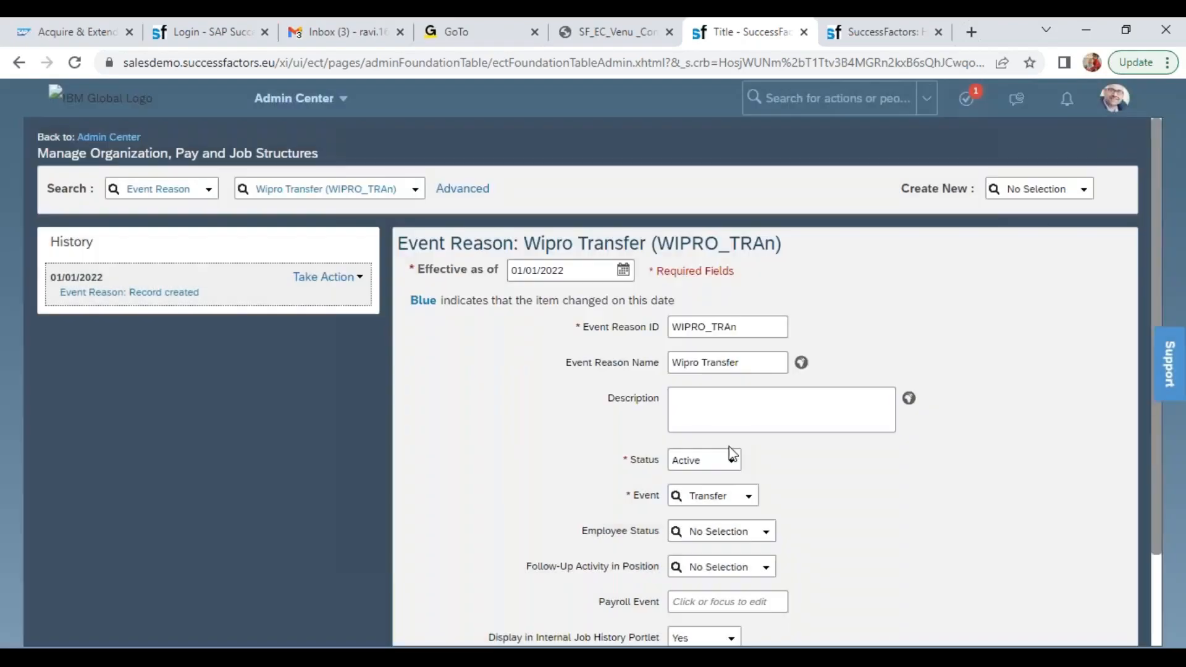
{"action": "double_click", "coordinate": [749, 328]}
{"action": "left_click", "coordinate": [749, 328]}
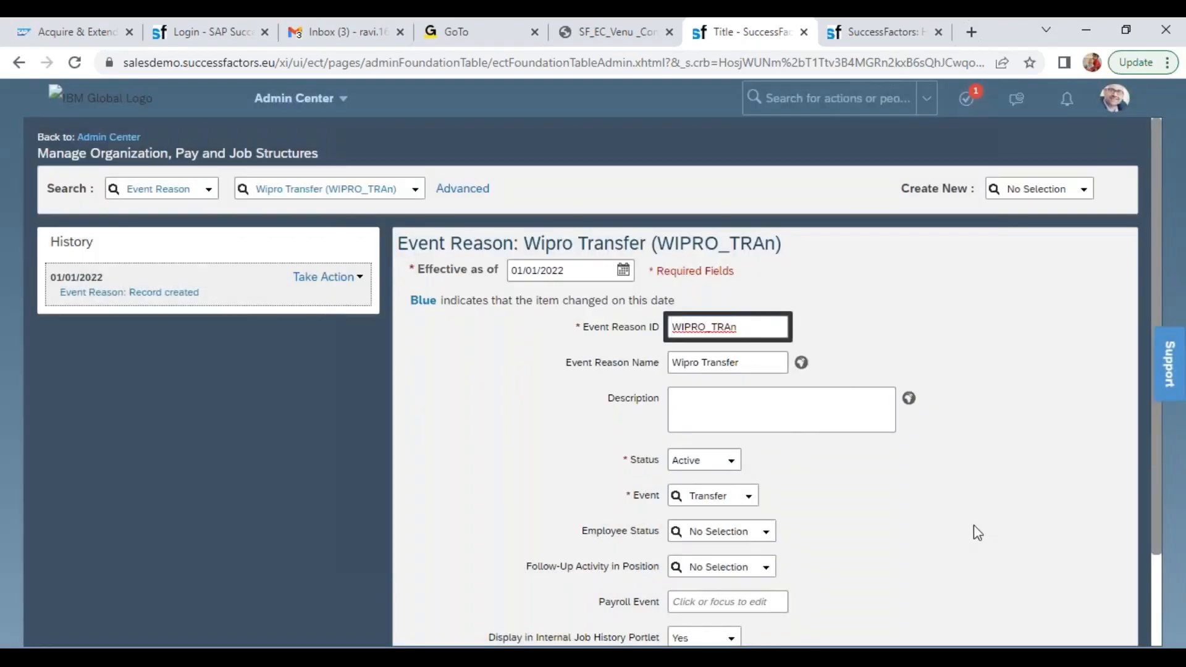
{"action": "left_click", "coordinate": [1088, 556]}
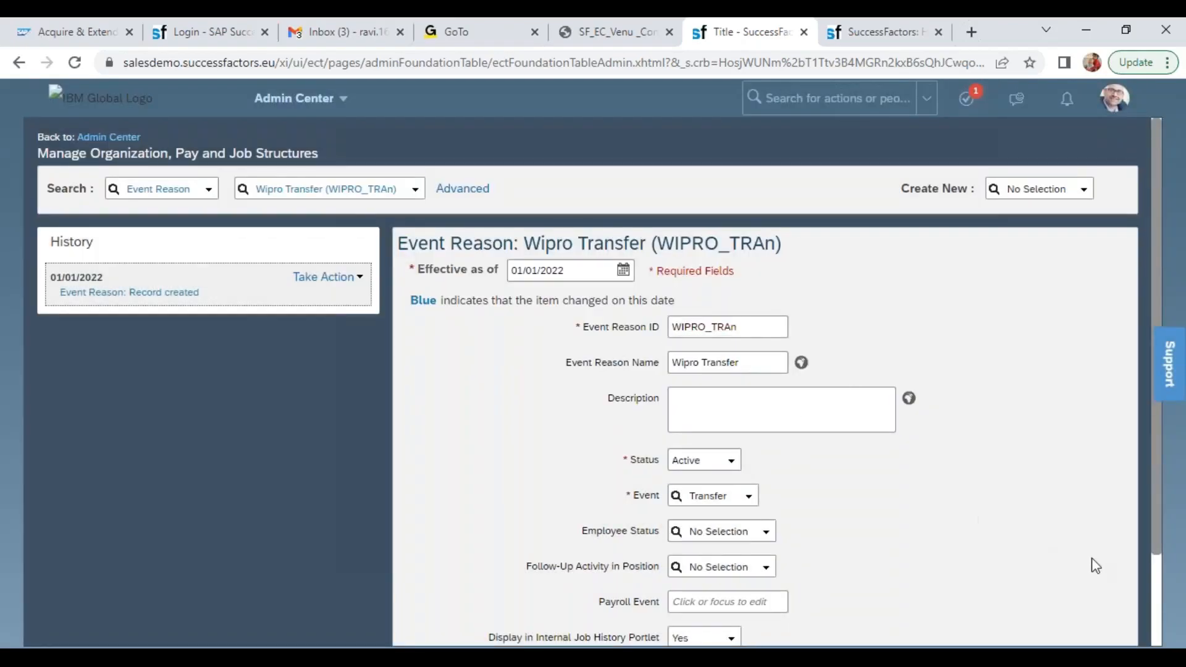
Set the Wipro Transfer event reason's ID to WIPRO_TRANS and save the correction
{"action": "left_click", "coordinate": [750, 323]}
{"action": "key", "text": "BackSpace"}
{"action": "type", "text": "S"}
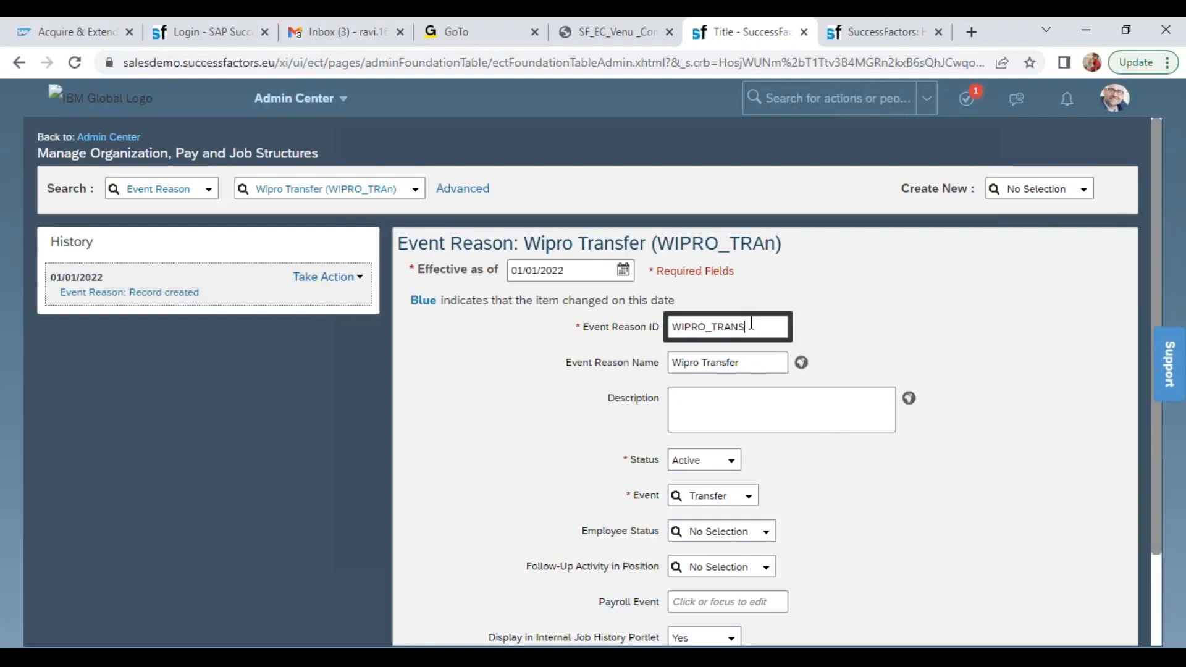
{"action": "left_click", "coordinate": [917, 541]}
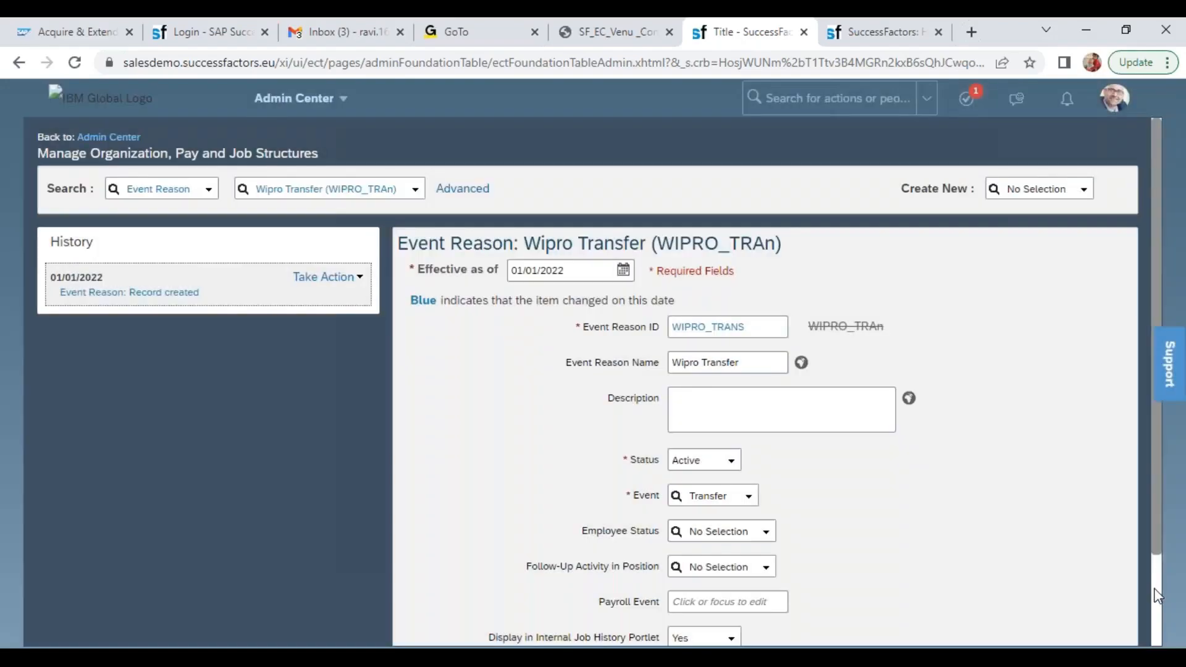
{"action": "scroll", "coordinate": [1156, 594], "scroll_direction": "down", "scroll_amount": 2}
{"action": "left_click", "coordinate": [1099, 598]}
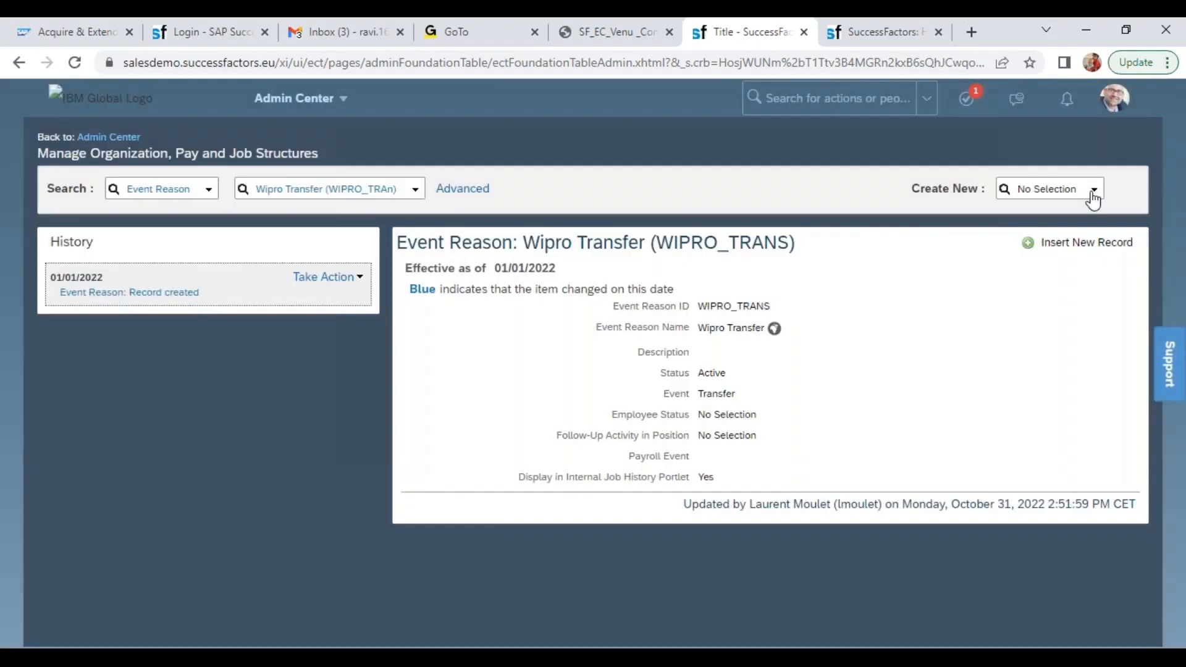
{"action": "left_click", "coordinate": [1091, 189]}
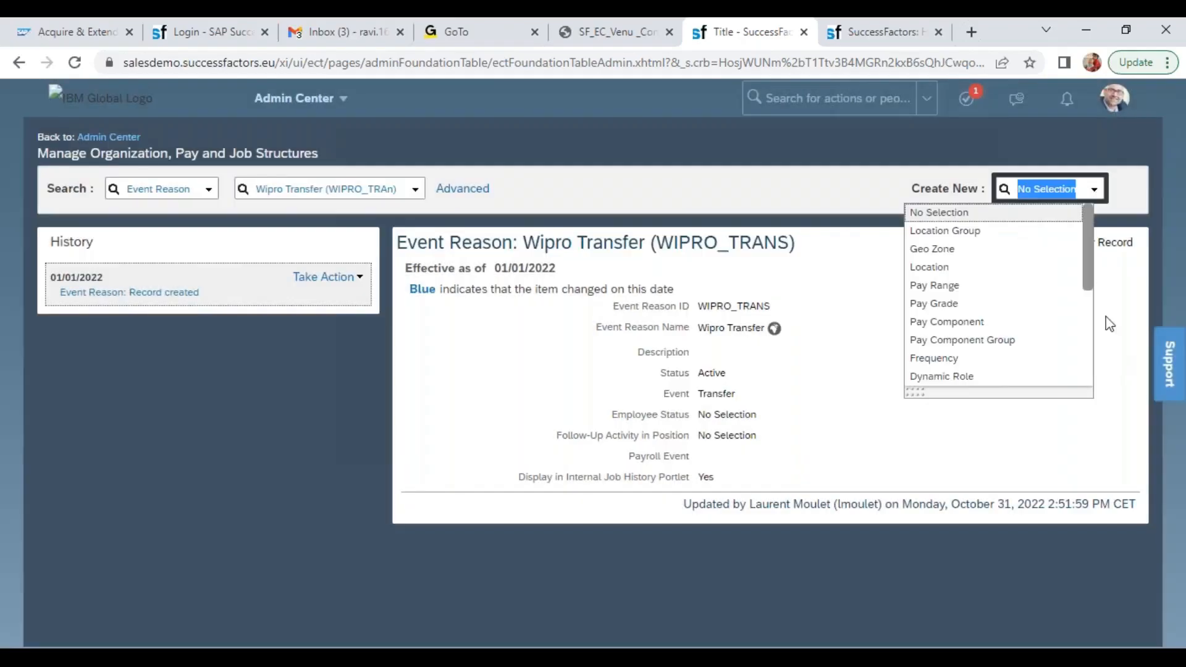
{"action": "left_click_drag", "start_coordinate": [1089, 274], "coordinate": [1099, 307]}
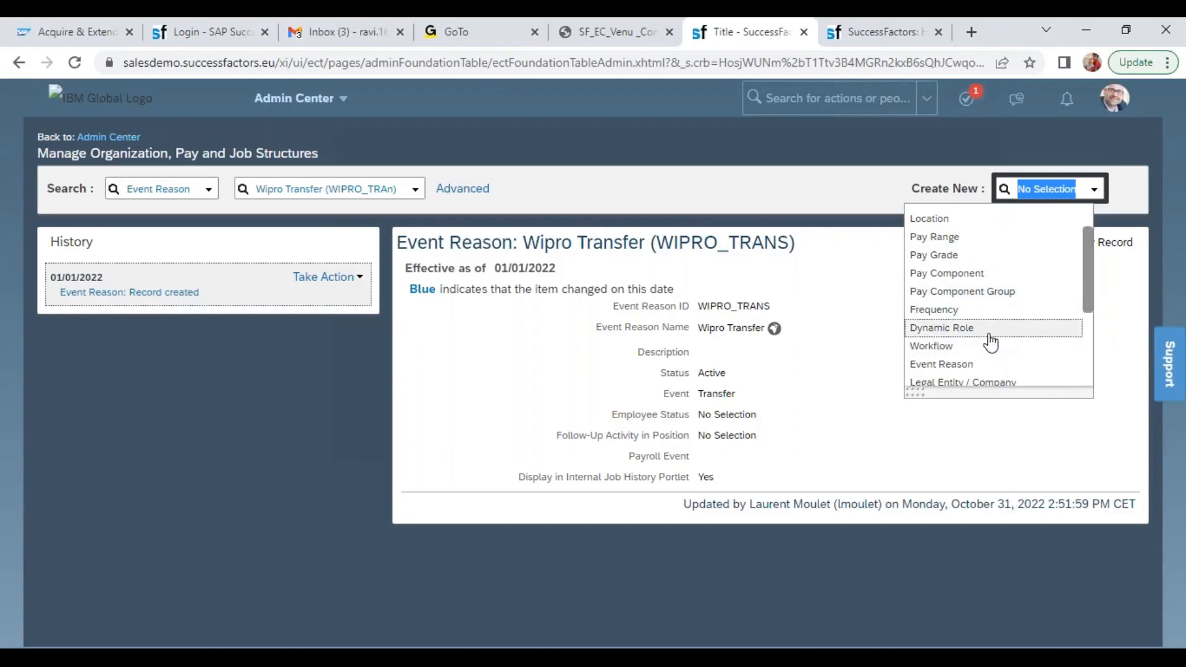
{"action": "left_click", "coordinate": [767, 176]}
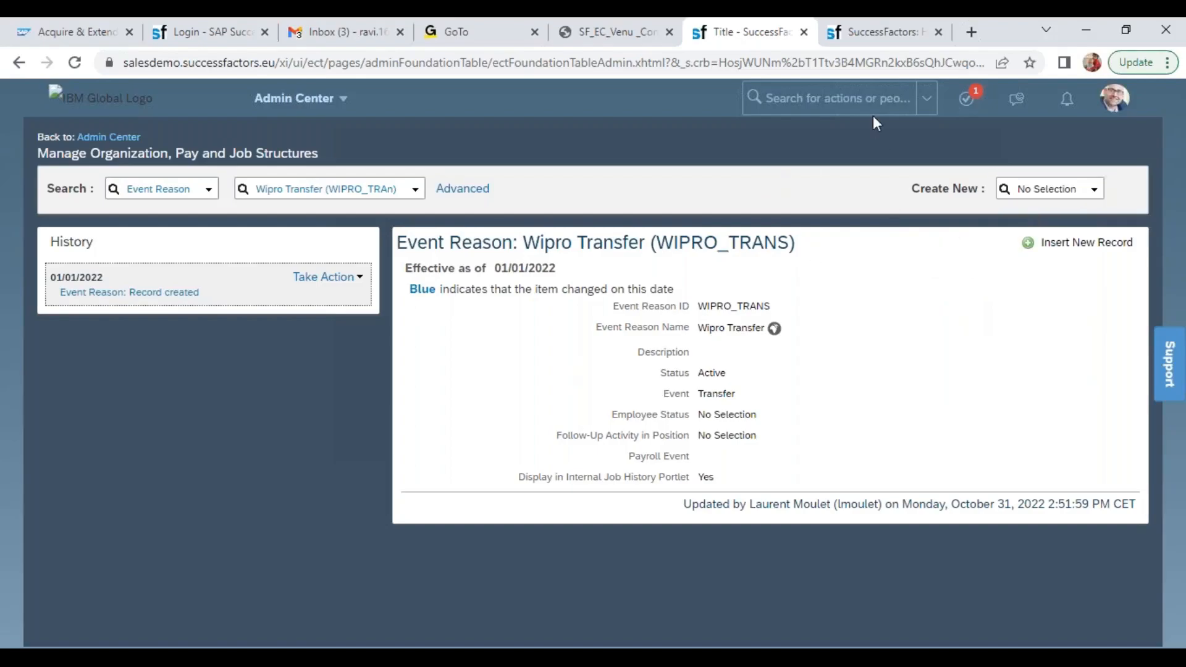
Search the available actions for man data and open the Manage Data page
{"action": "left_click", "coordinate": [865, 100]}
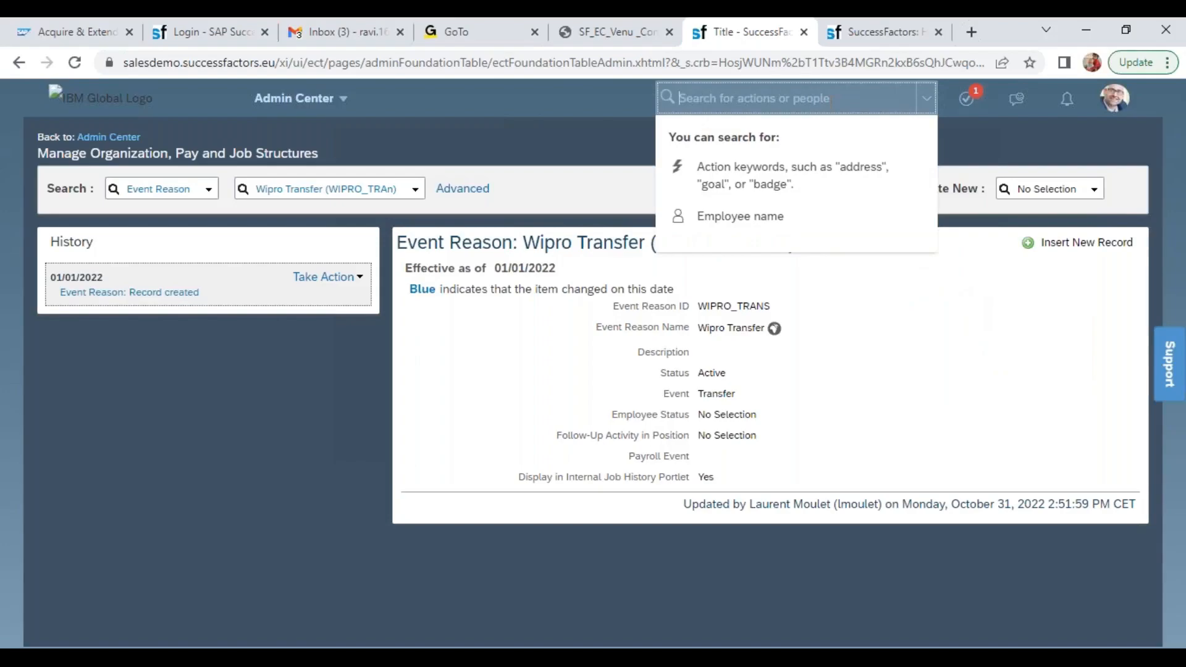
{"action": "type", "text": "man data"}
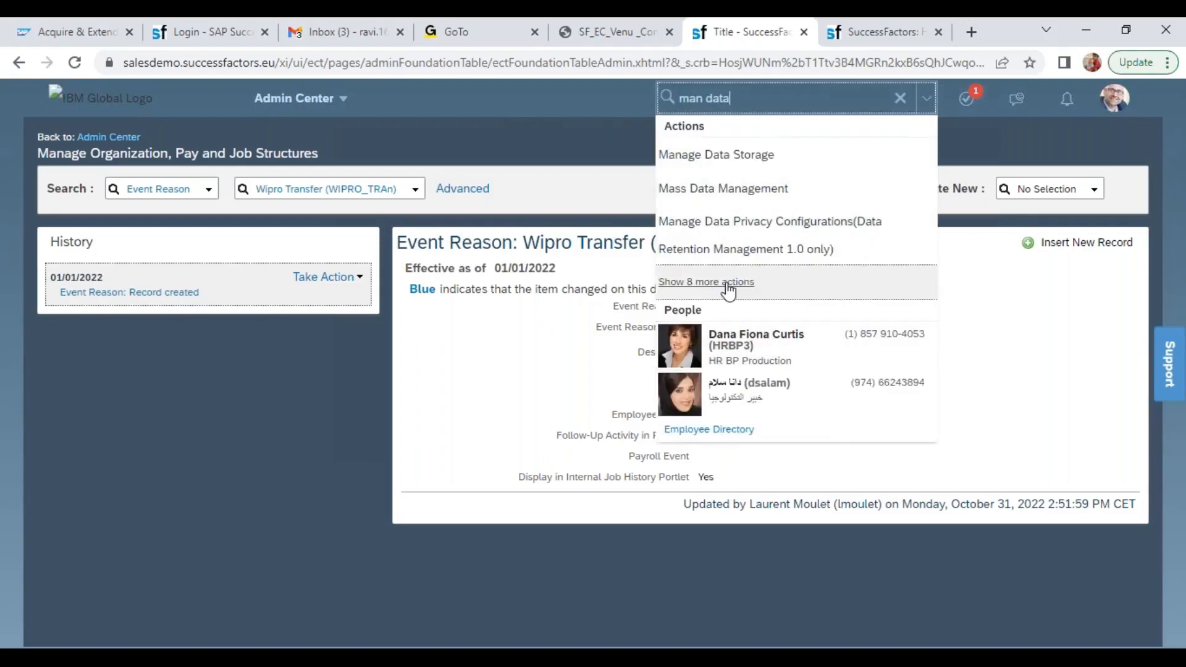
{"action": "left_click", "coordinate": [722, 282]}
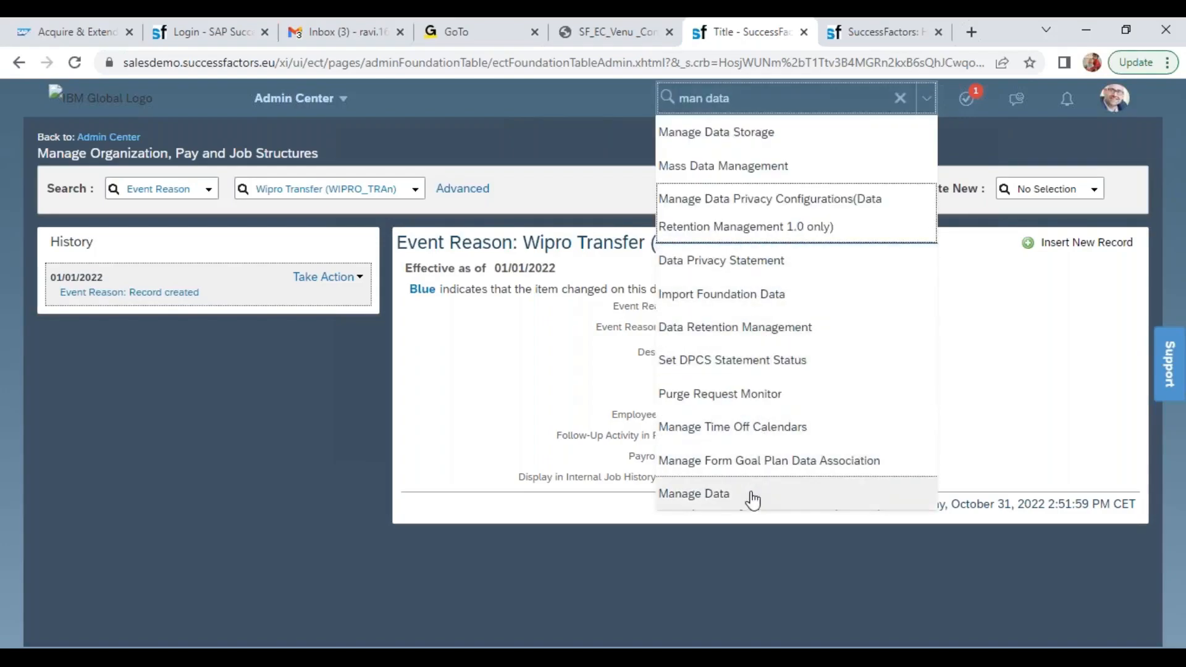
{"action": "left_click", "coordinate": [729, 494]}
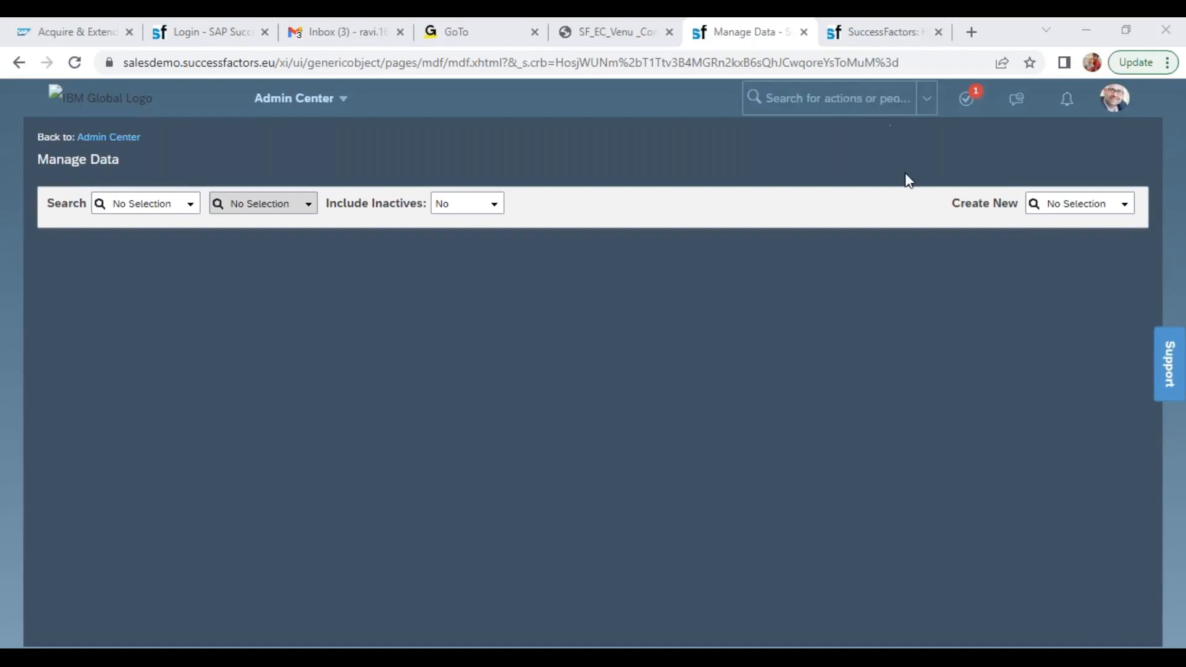
Start creating a new Job Classification object in Manage Data
{"action": "left_click", "coordinate": [1053, 202]}
{"action": "type", "text": "jo"}
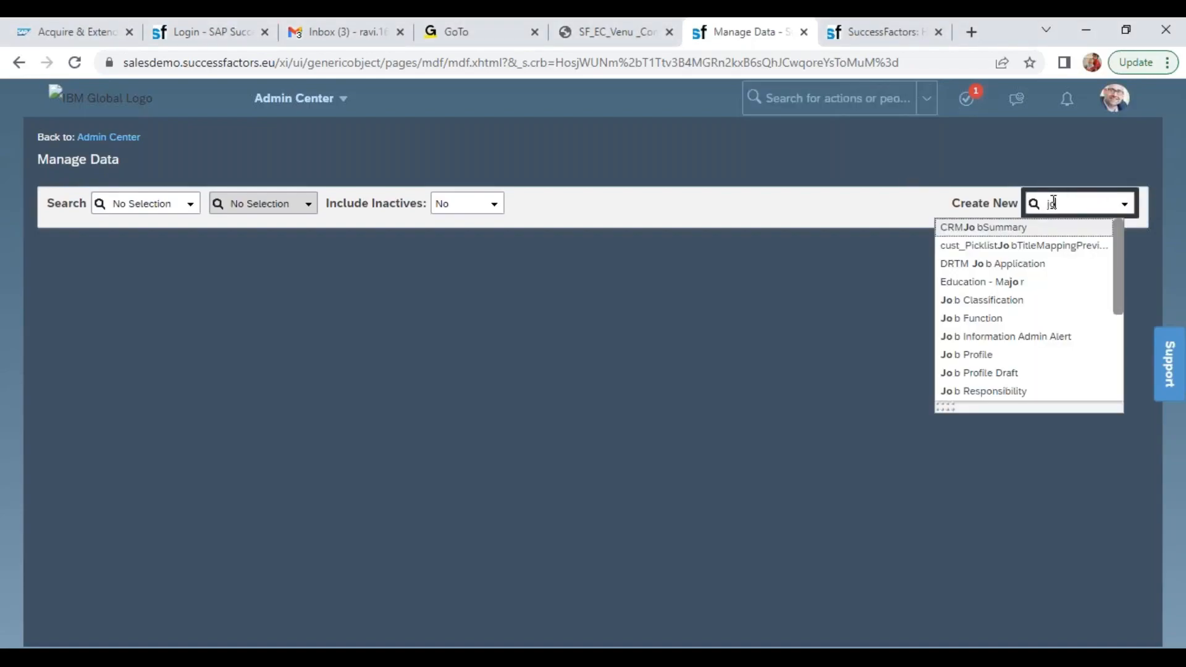
{"action": "type", "text": "b c"}
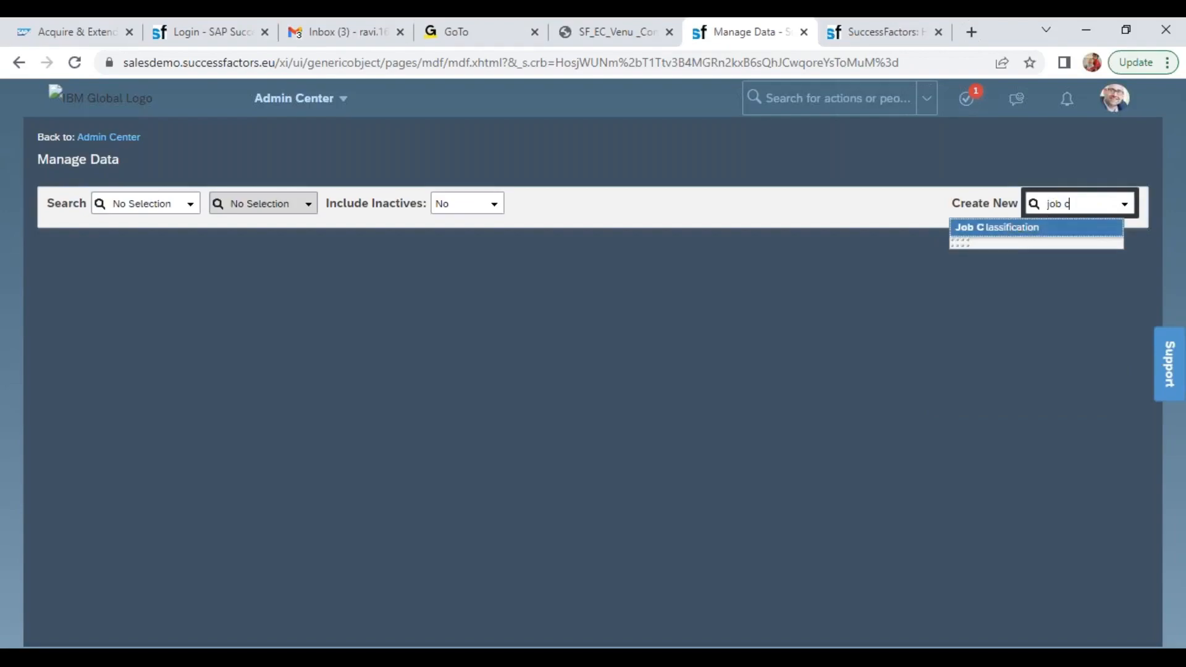
{"action": "left_click", "coordinate": [1033, 227]}
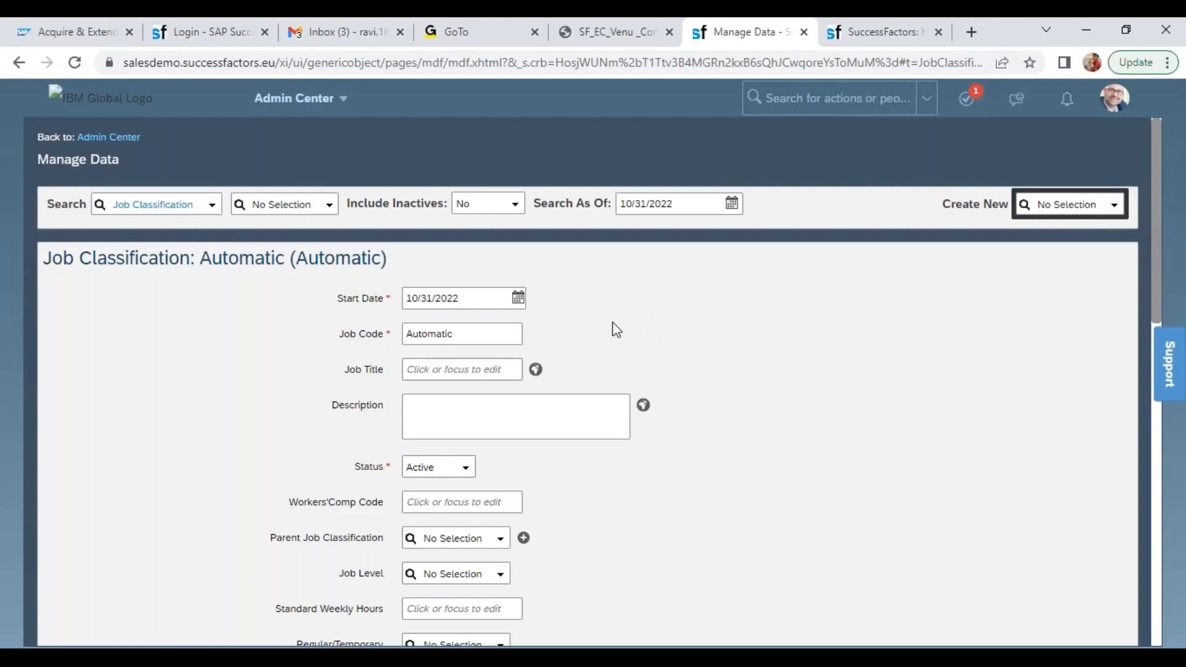
Set the new Job Classification's Start Date to 01/01/2022
{"action": "left_click", "coordinate": [423, 343]}
{"action": "left_click_drag", "start_coordinate": [468, 334], "coordinate": [417, 331]}
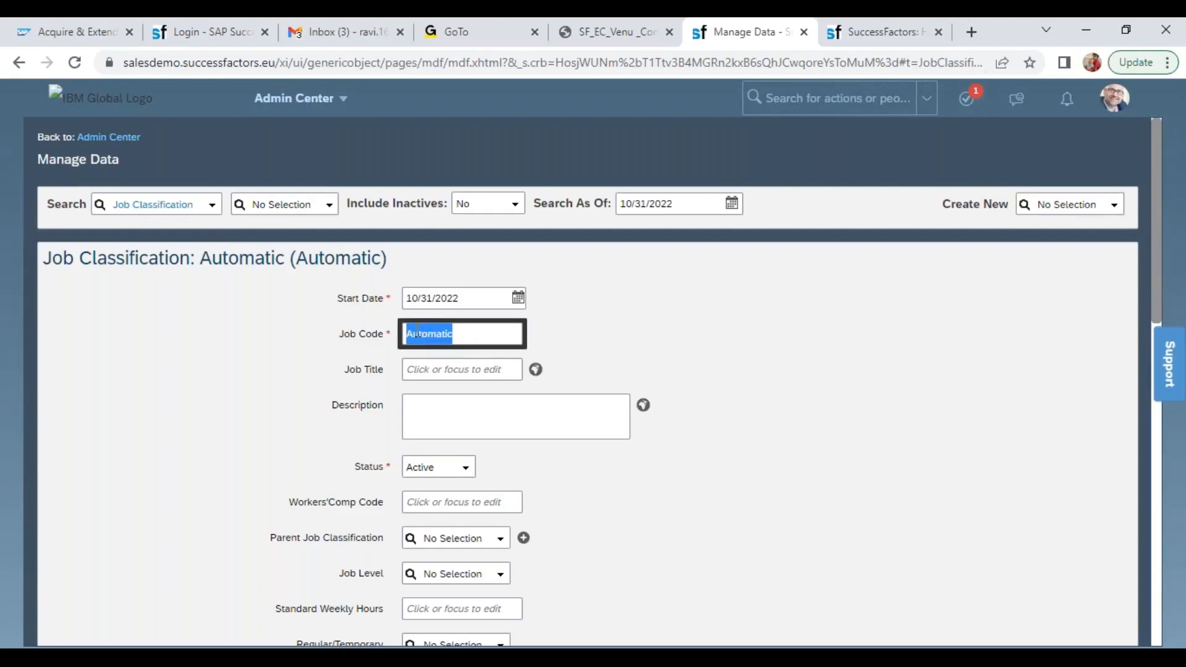
{"action": "left_click", "coordinate": [430, 299]}
{"action": "type", "text": "01/02/02"}
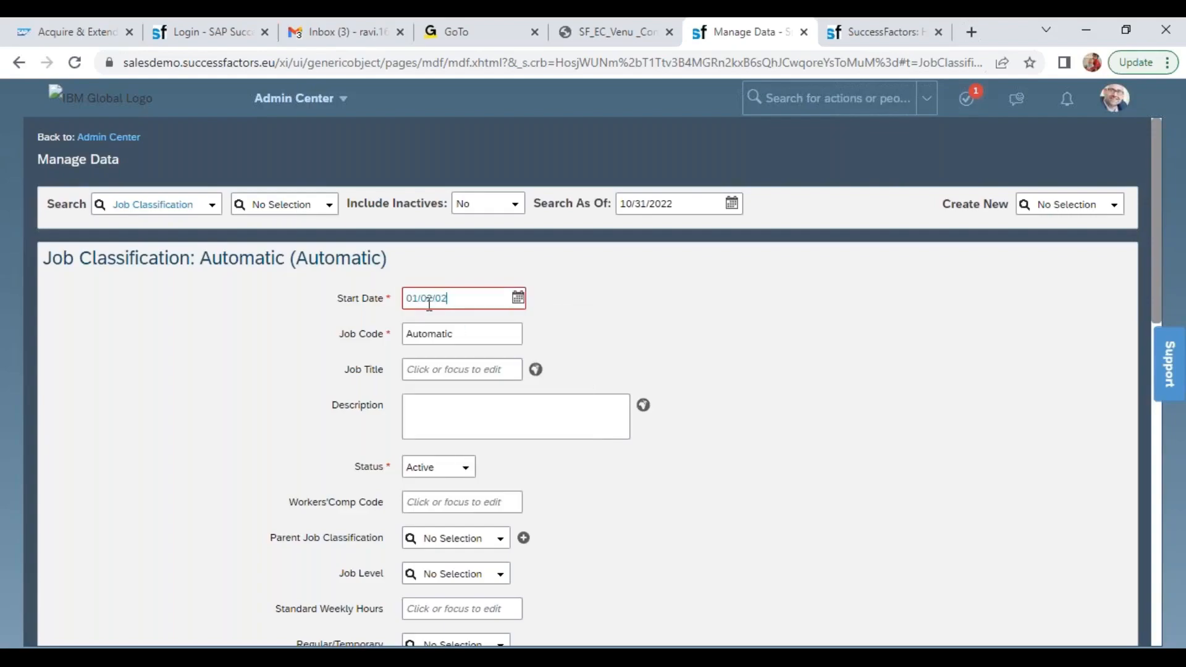
{"action": "key", "text": "BackSpace"}
{"action": "key", "text": "BackSpace"}
{"action": "key", "text": "BackSpace"}
{"action": "type", "text": "/2022"}
{"action": "left_click", "coordinate": [684, 309]}
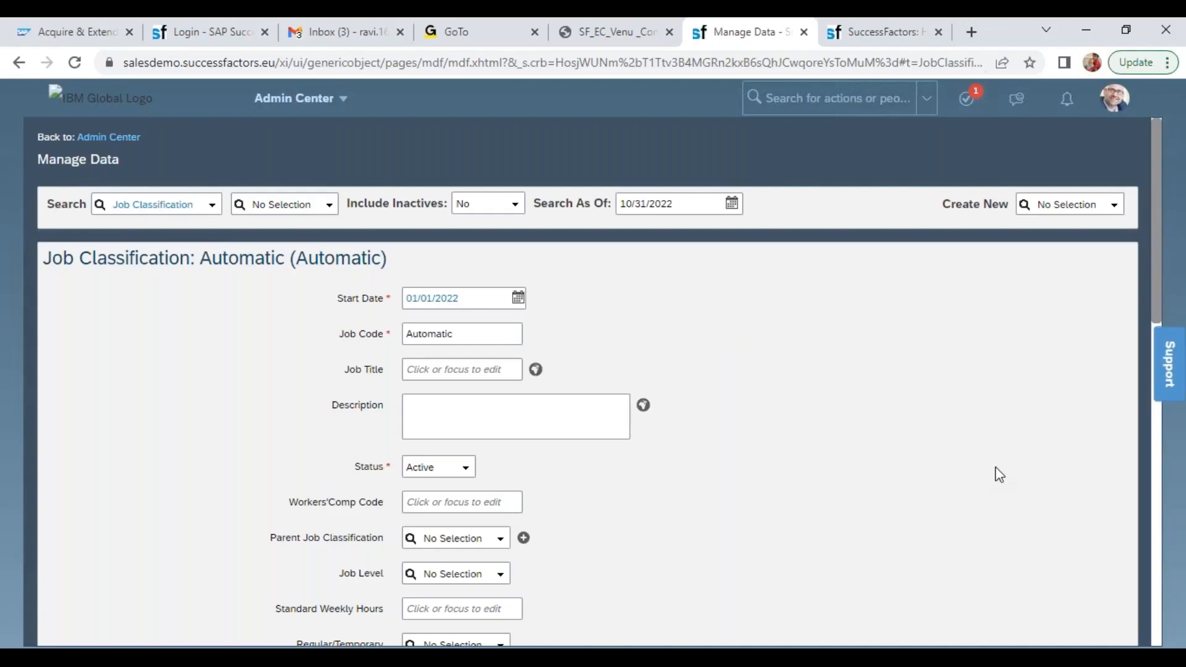
Enter Wipro CEO as the Job Title of the new Job Classification
{"action": "left_click_drag", "start_coordinate": [1157, 291], "coordinate": [1157, 335]}
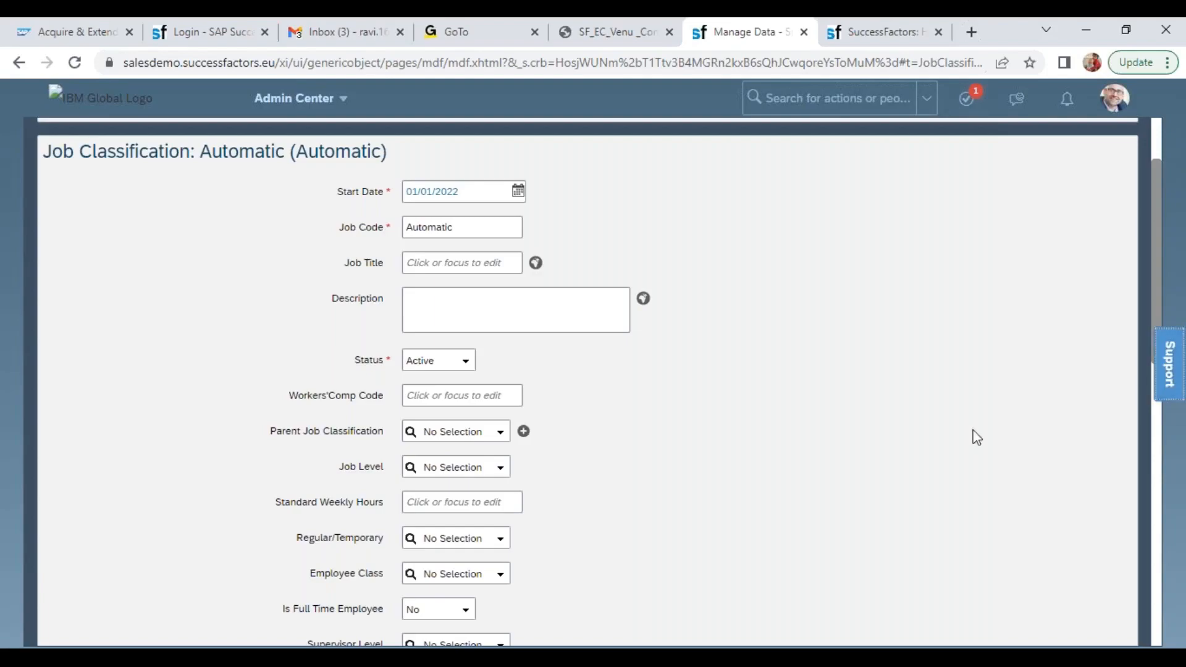
{"action": "left_click", "coordinate": [496, 270]}
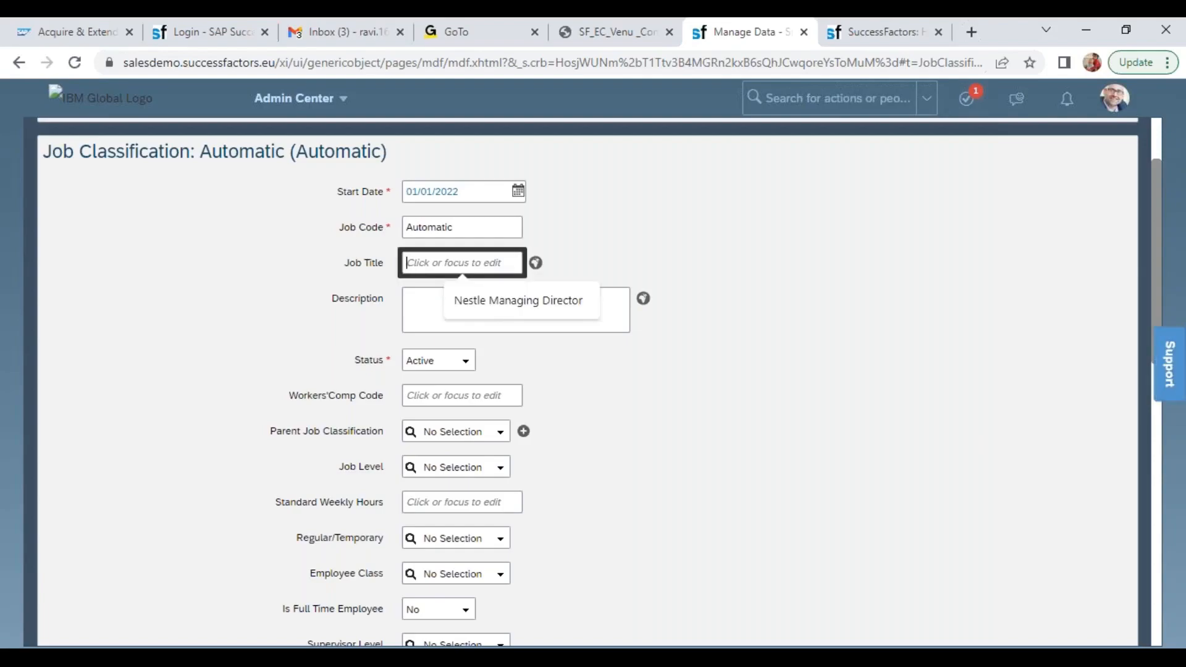
{"action": "type", "text": "WIPRO"}
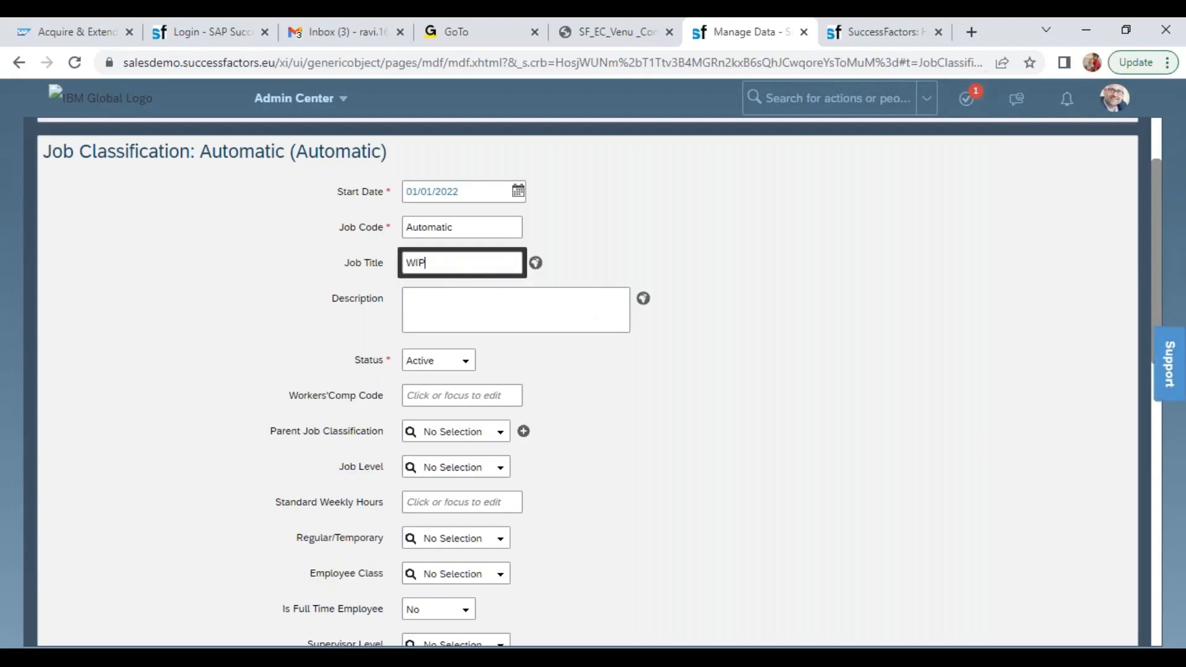
{"action": "key", "text": "BackSpace"}
{"action": "key", "text": "BackSpace"}
{"action": "key", "text": "BackSpace"}
{"action": "key", "text": "BackSpace"}
{"action": "type", "text": "ipro CEO"}
{"action": "key", "text": "Tab"}
{"action": "key", "text": "Tab"}
{"action": "key", "text": "Tab"}
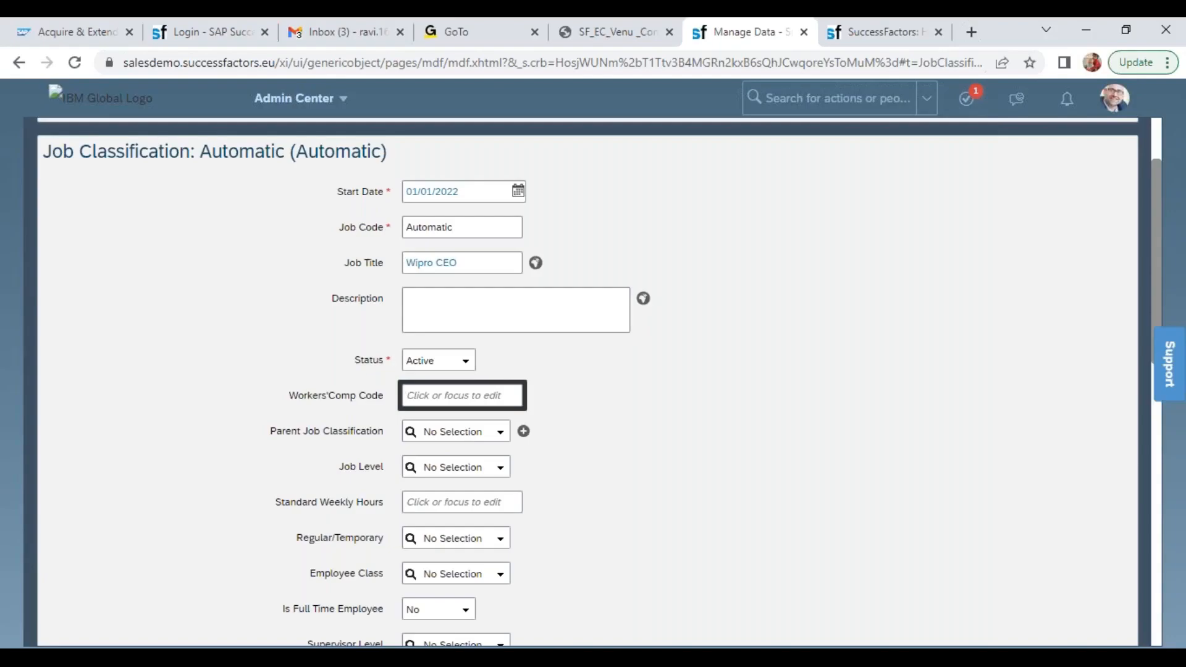
Set the Job Level of the new Job Classification to Chief Executive Officer
{"action": "scroll", "coordinate": [1158, 282], "scroll_direction": "down", "scroll_amount": 4}
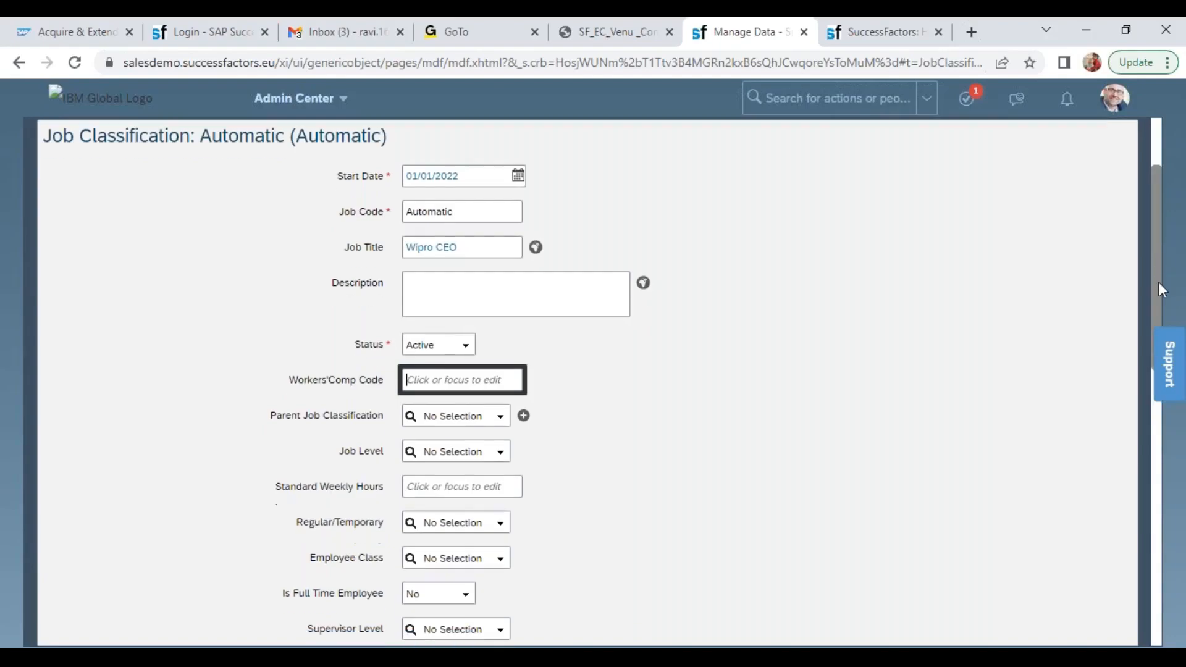
{"action": "left_click_drag", "start_coordinate": [269, 203], "coordinate": [400, 206]}
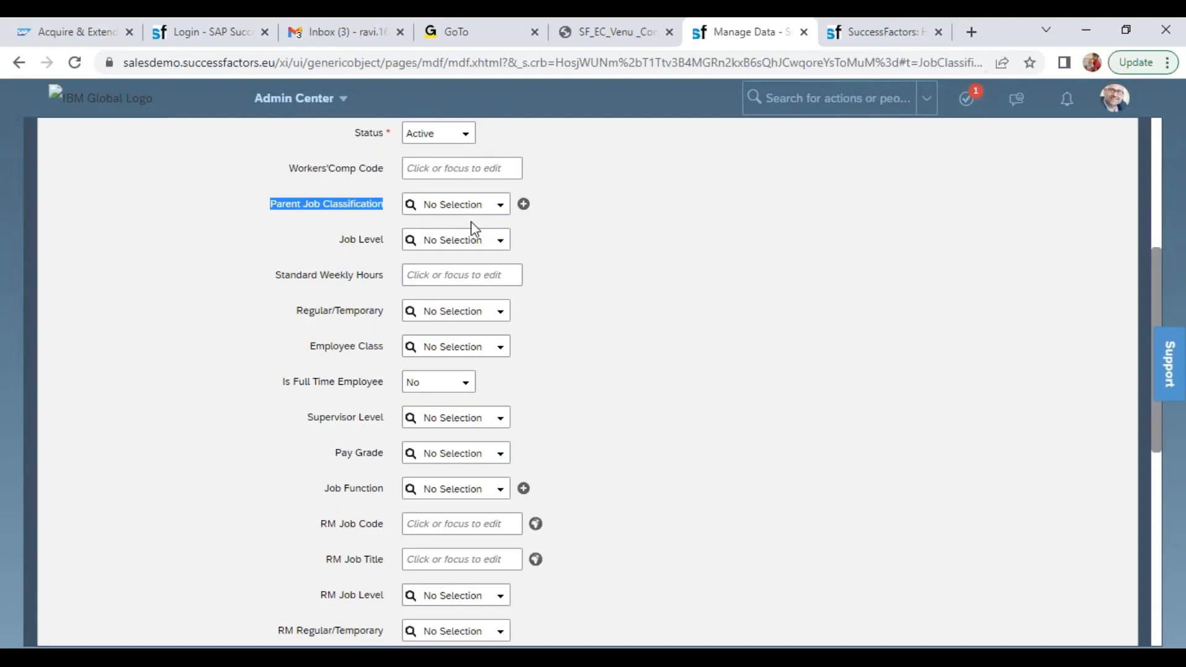
{"action": "left_click_drag", "start_coordinate": [338, 238], "coordinate": [463, 240]}
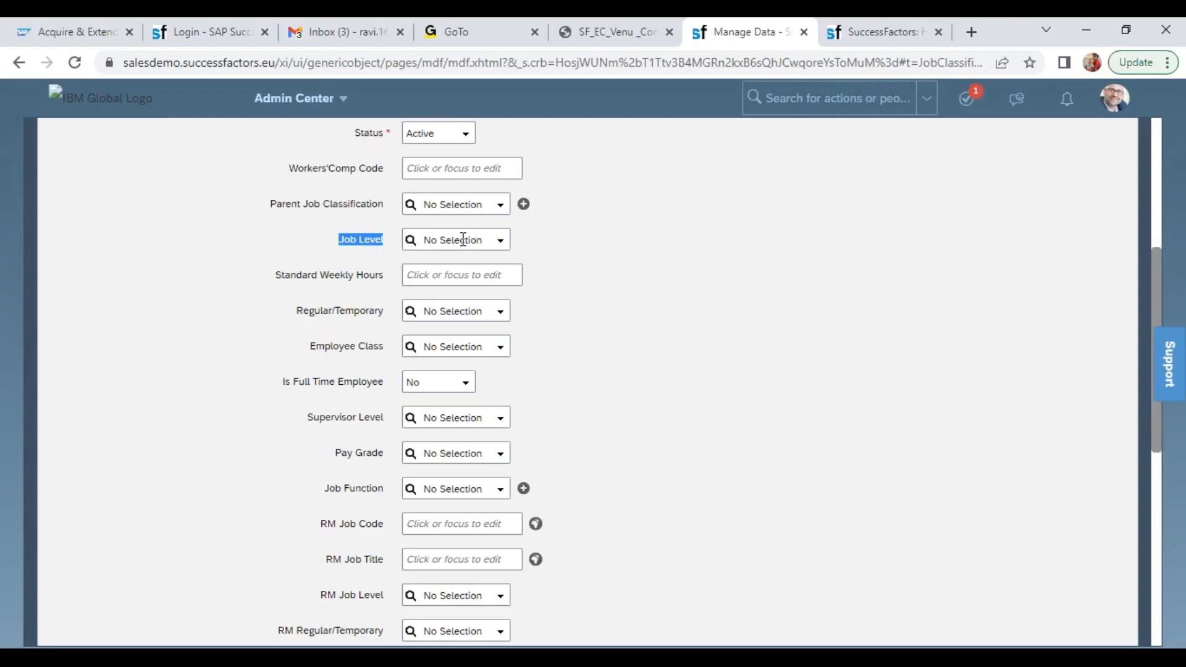
{"action": "left_click", "coordinate": [499, 244]}
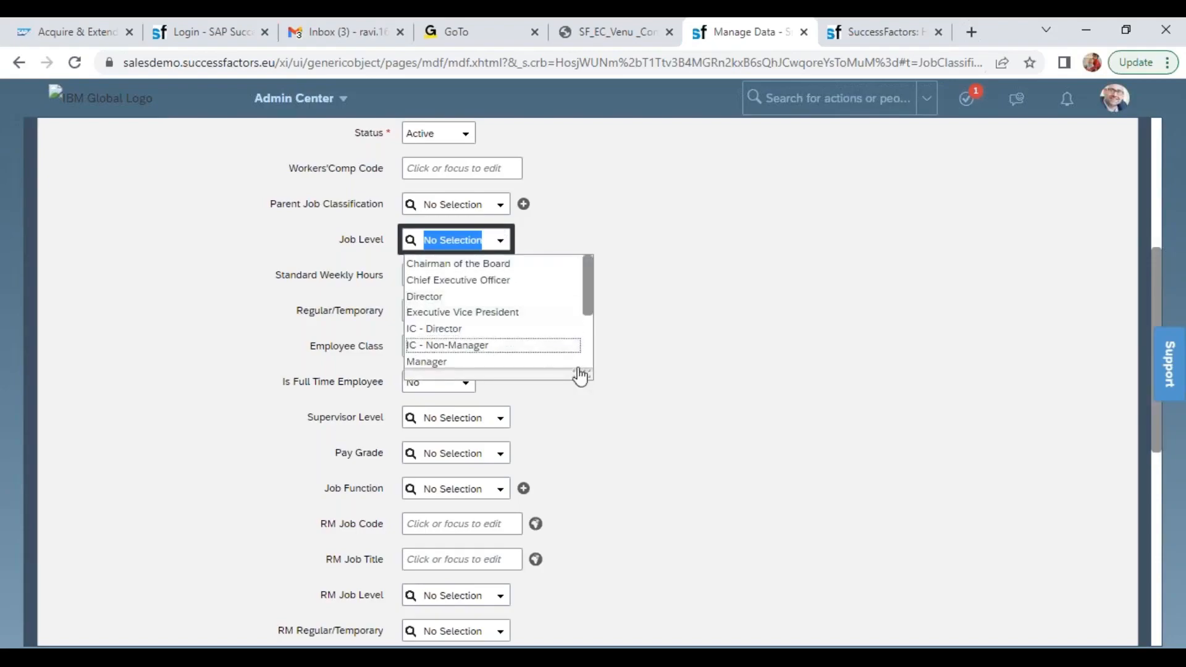
{"action": "left_click", "coordinate": [587, 386]}
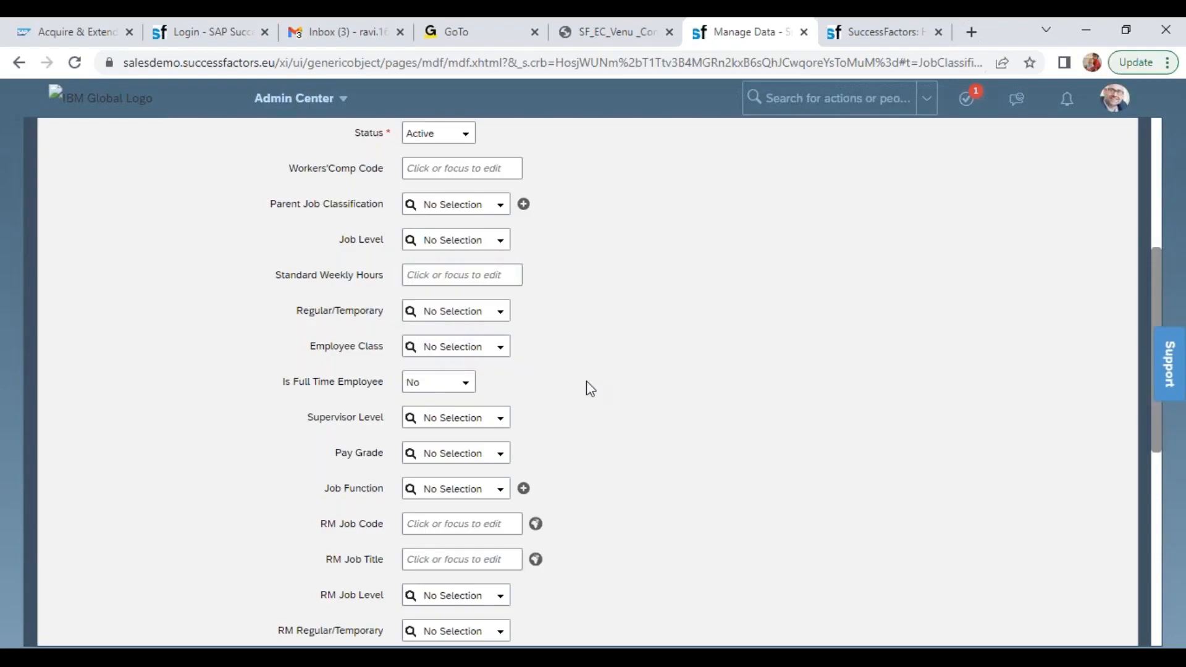
{"action": "left_click", "coordinate": [501, 242]}
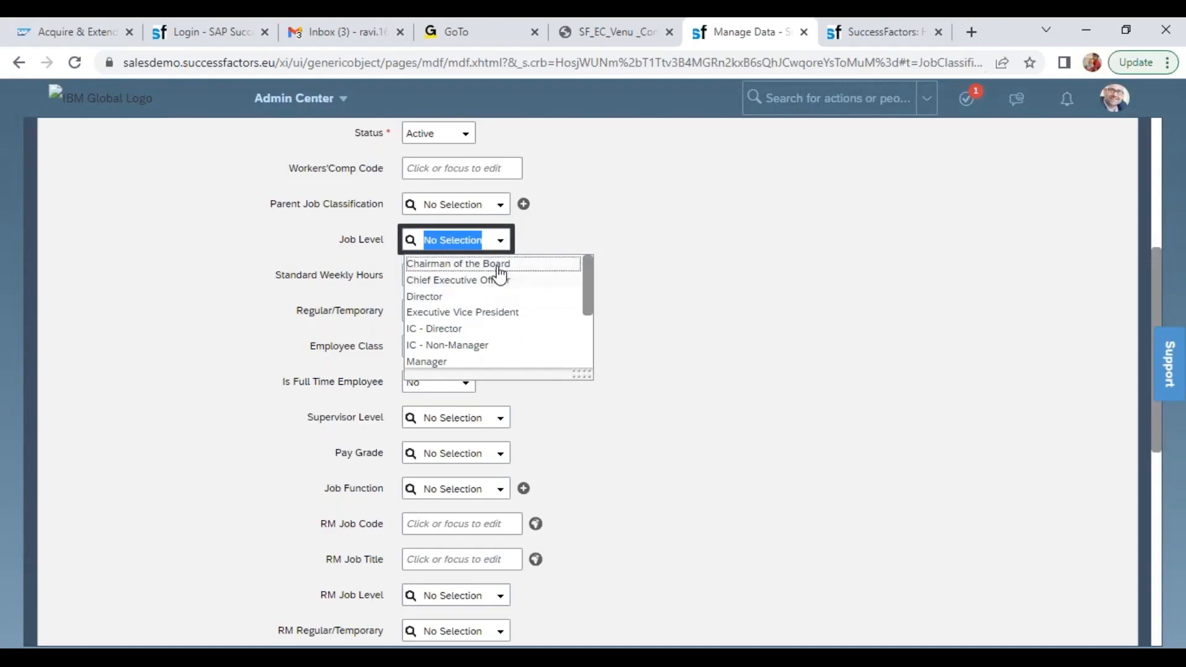
{"action": "left_click", "coordinate": [504, 281]}
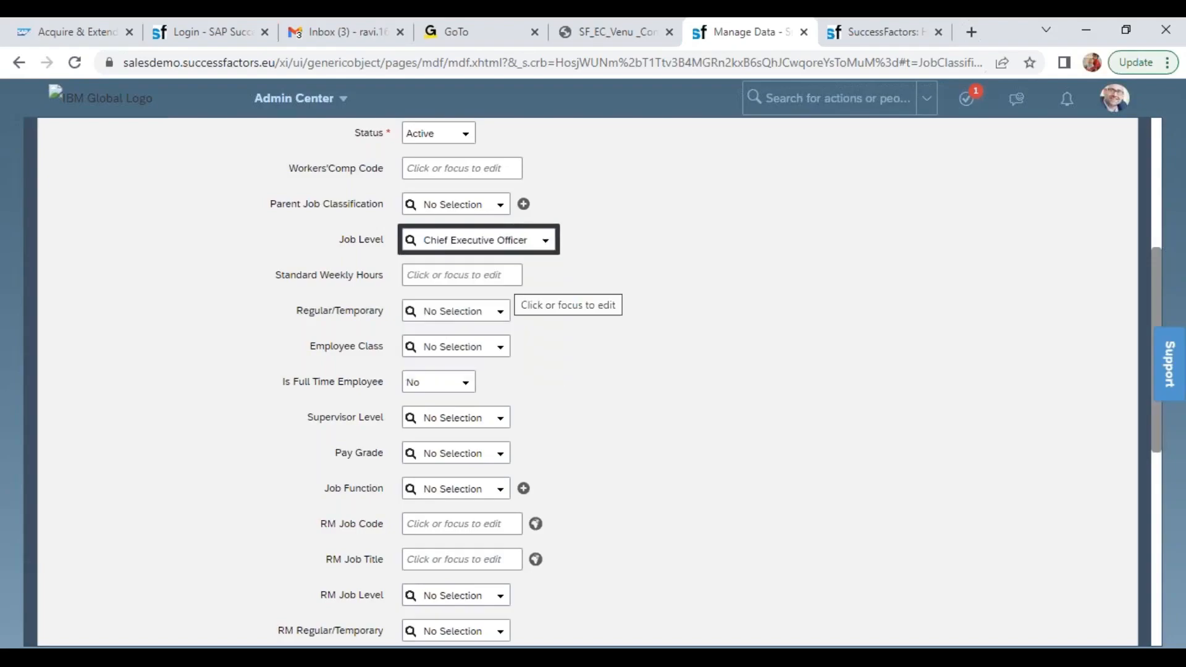
Set the Standard Weekly Hours of the Job Classification to 20
{"action": "left_click_drag", "start_coordinate": [278, 276], "coordinate": [389, 289]}
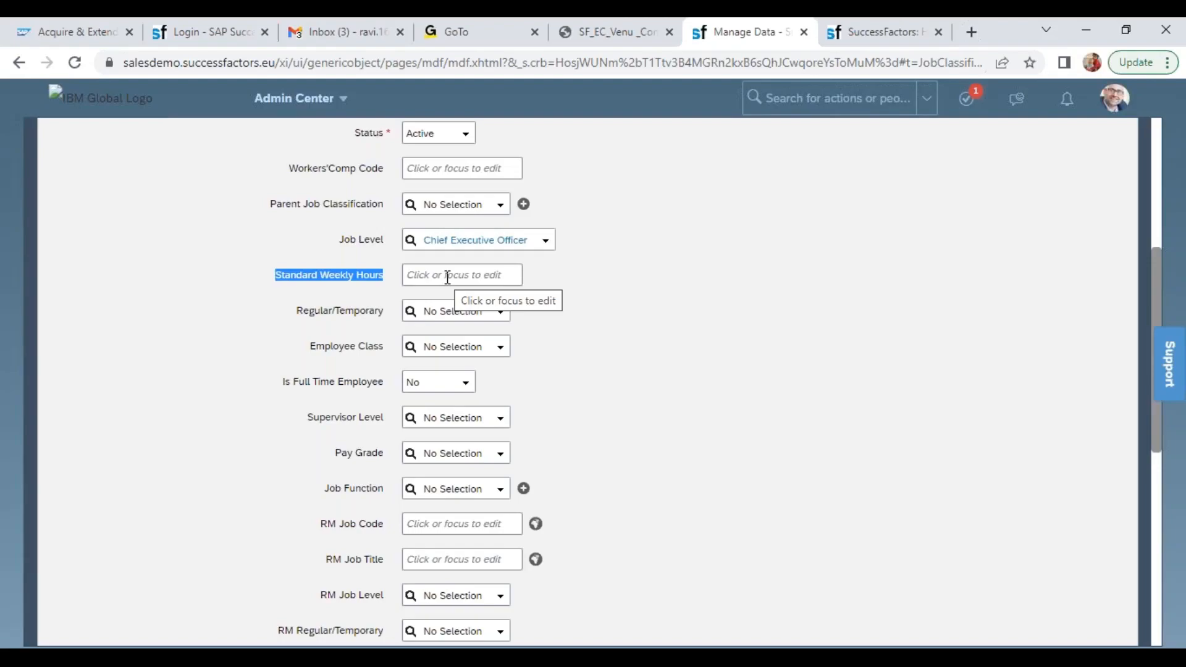
{"action": "left_click", "coordinate": [339, 274]}
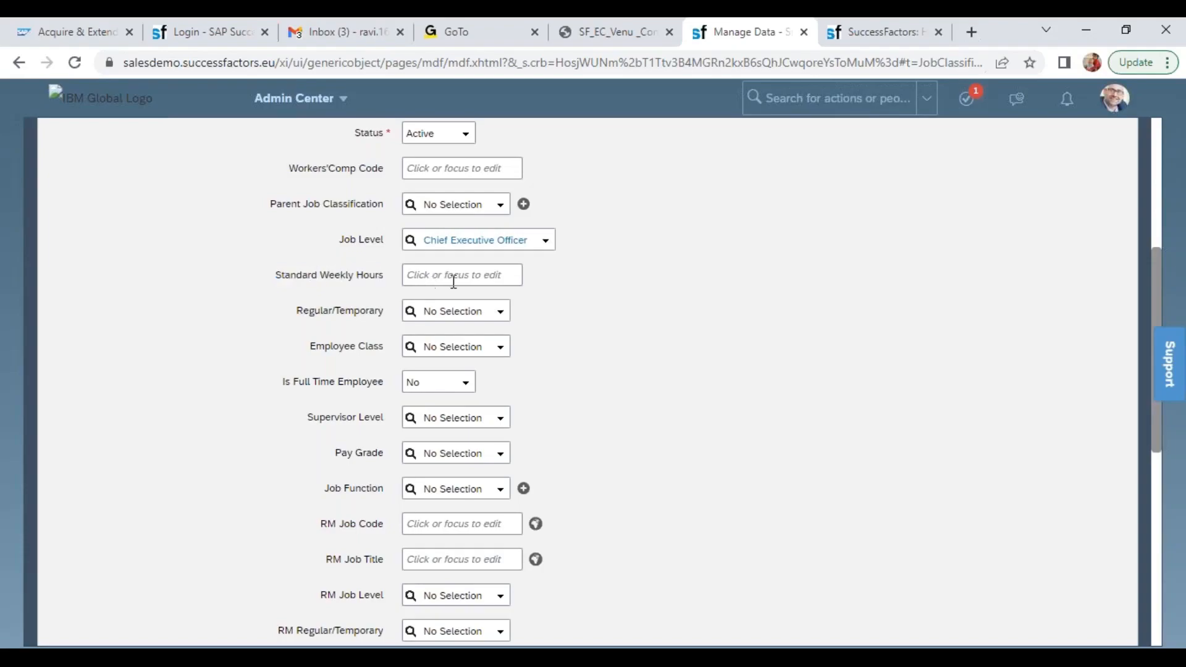
{"action": "left_click", "coordinate": [458, 279]}
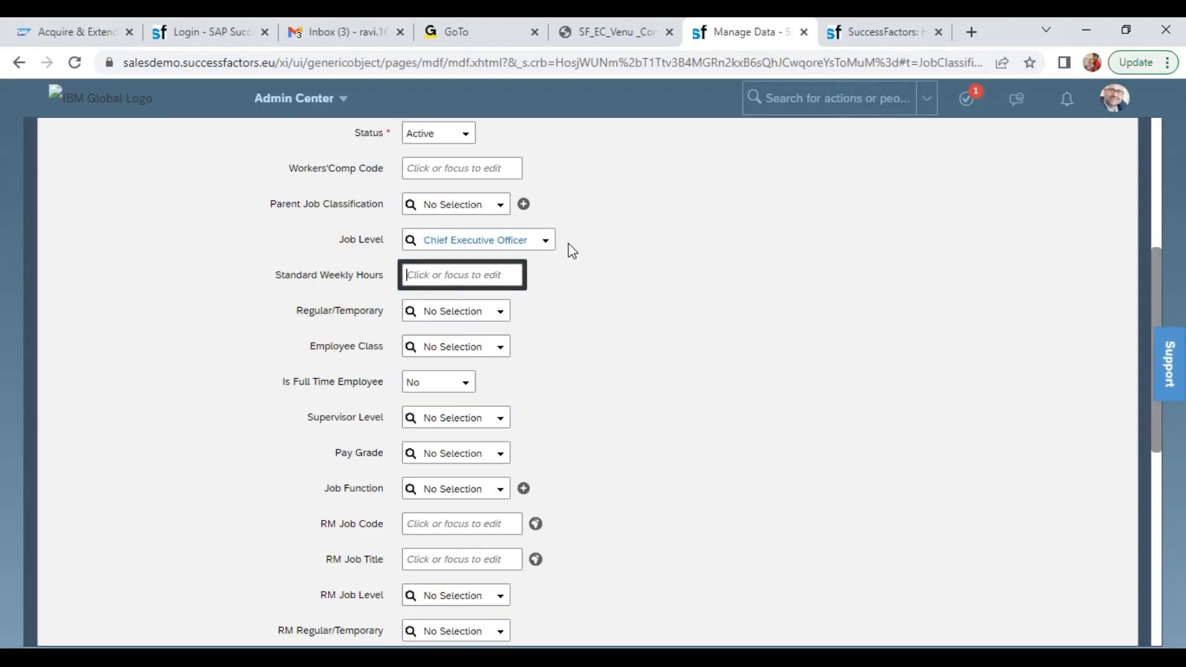
{"action": "type", "text": "20"}
{"action": "left_click", "coordinate": [743, 329]}
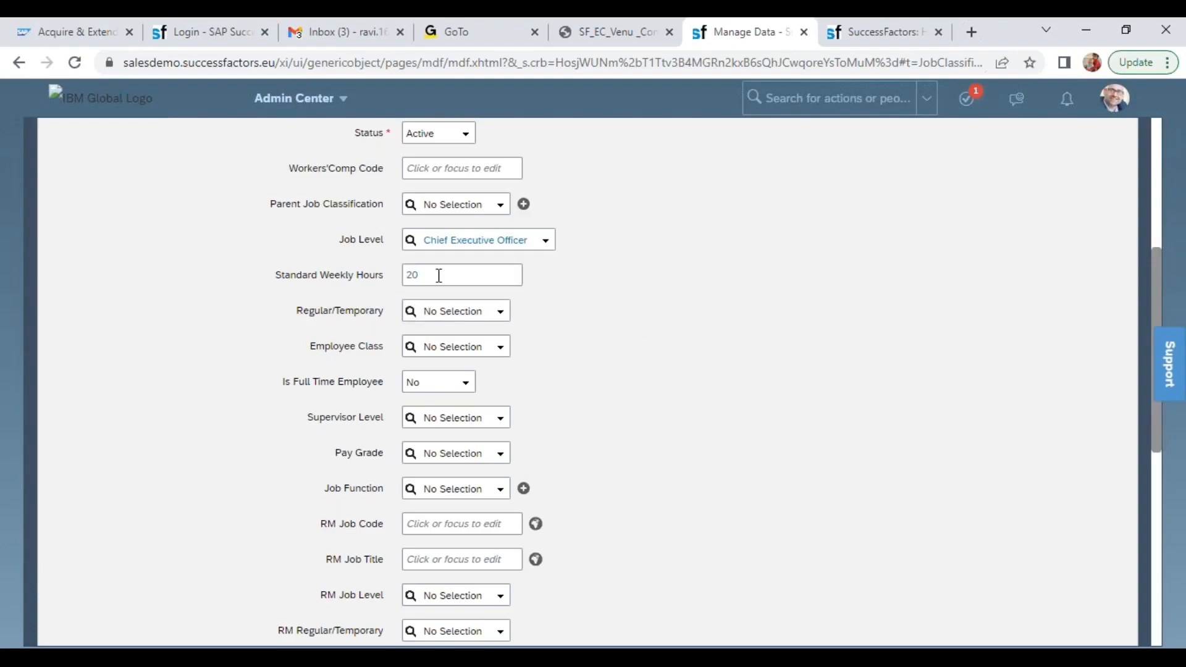
Set Regular/Temporary to Regular and choose Active as the Employee Class
{"action": "left_click", "coordinate": [502, 313]}
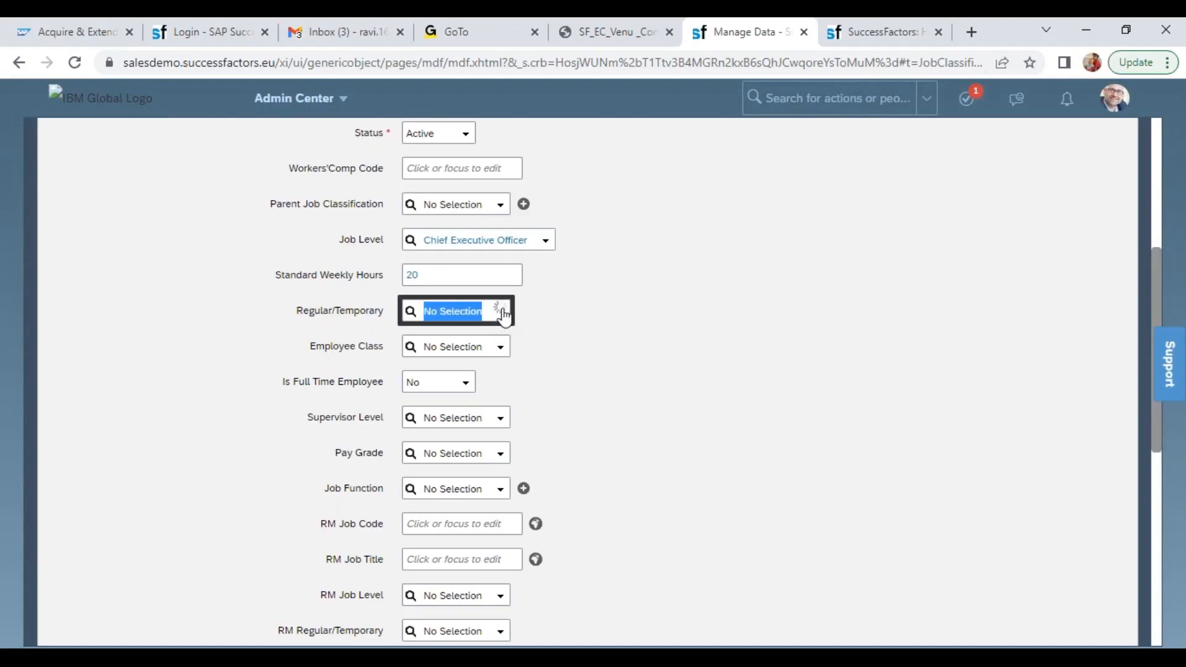
{"action": "left_click", "coordinate": [475, 337]}
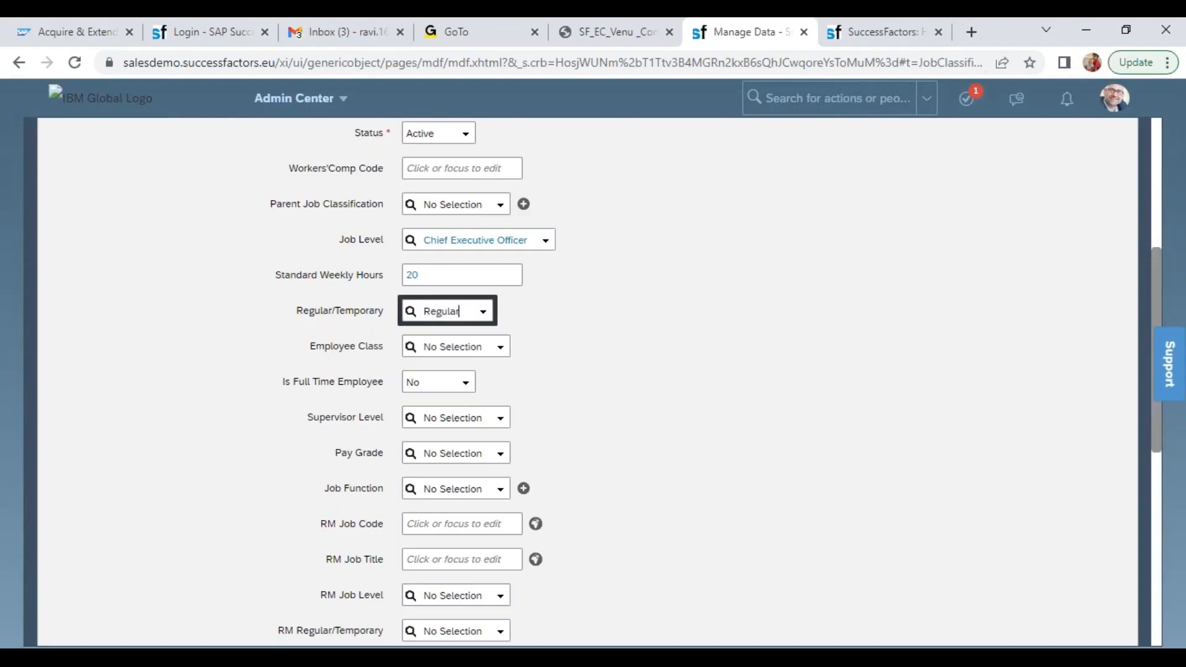
{"action": "left_click", "coordinate": [502, 352]}
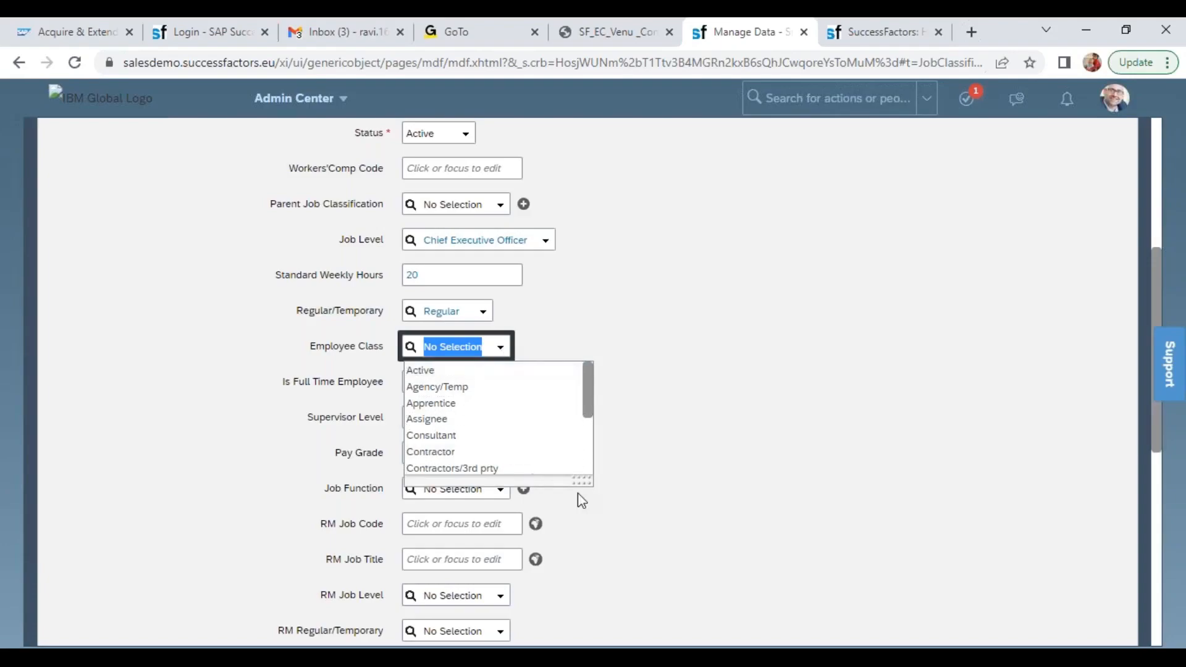
{"action": "left_click_drag", "start_coordinate": [574, 483], "coordinate": [615, 523]}
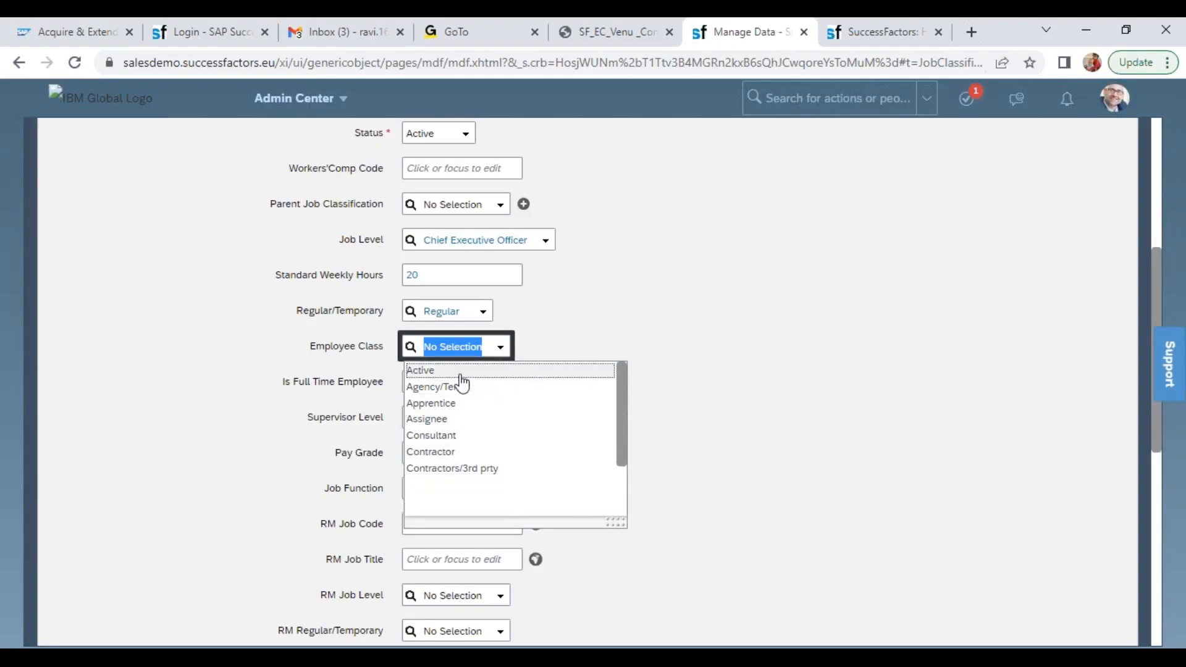
{"action": "scroll", "coordinate": [581, 418], "scroll_direction": "down", "scroll_amount": 2}
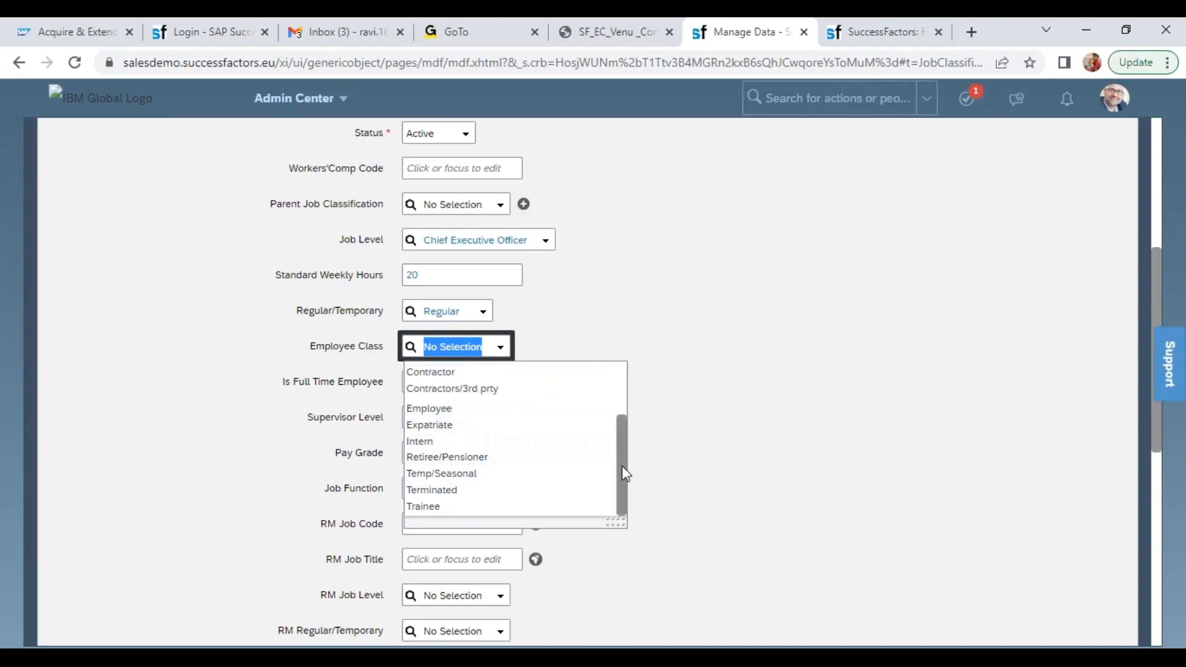
{"action": "left_click_drag", "start_coordinate": [621, 466], "coordinate": [625, 376]}
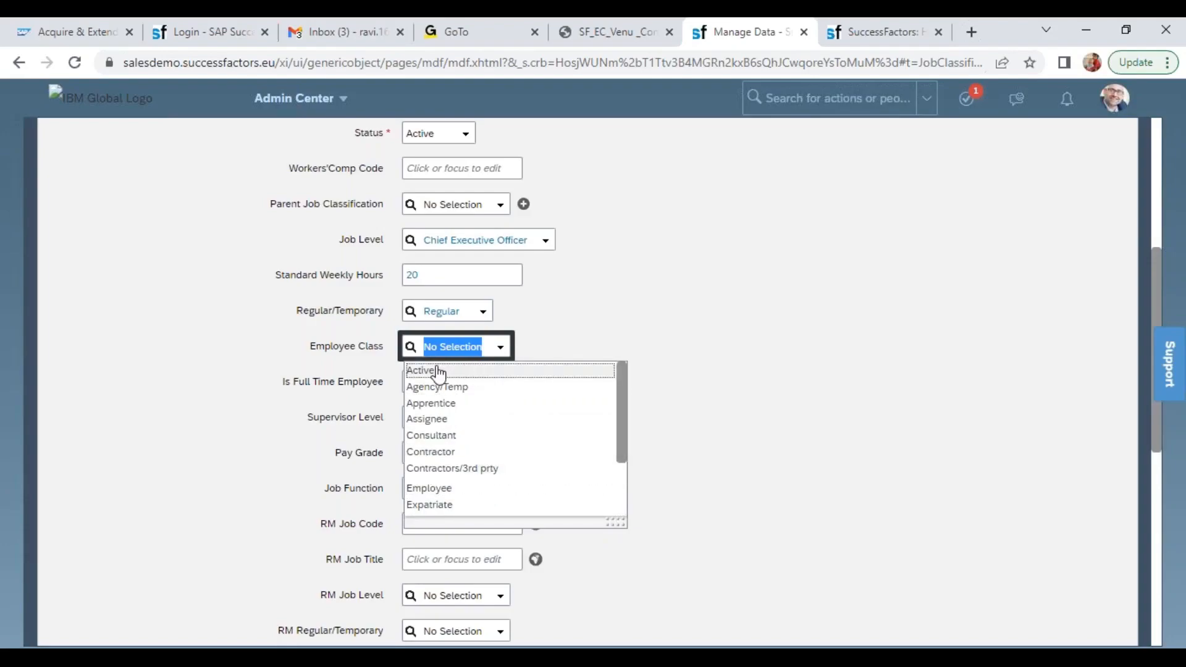
{"action": "left_click", "coordinate": [466, 371]}
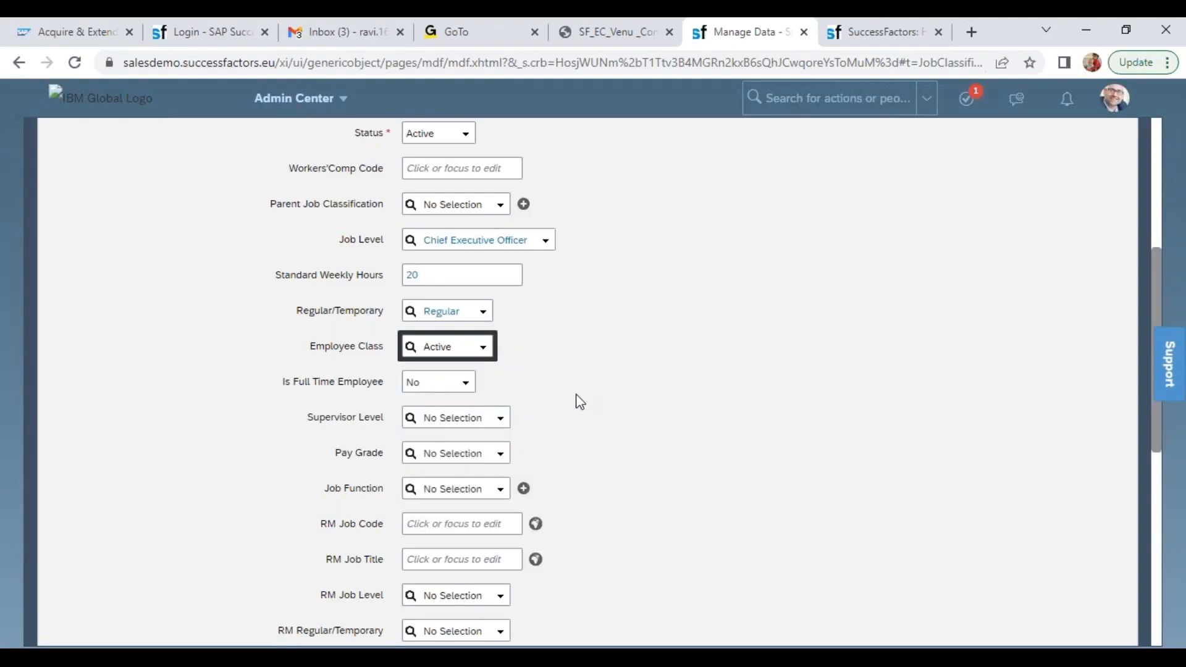
Set Is Full Time Employee to Yes for the Job Classification
{"action": "left_click_drag", "start_coordinate": [276, 384], "coordinate": [393, 384]}
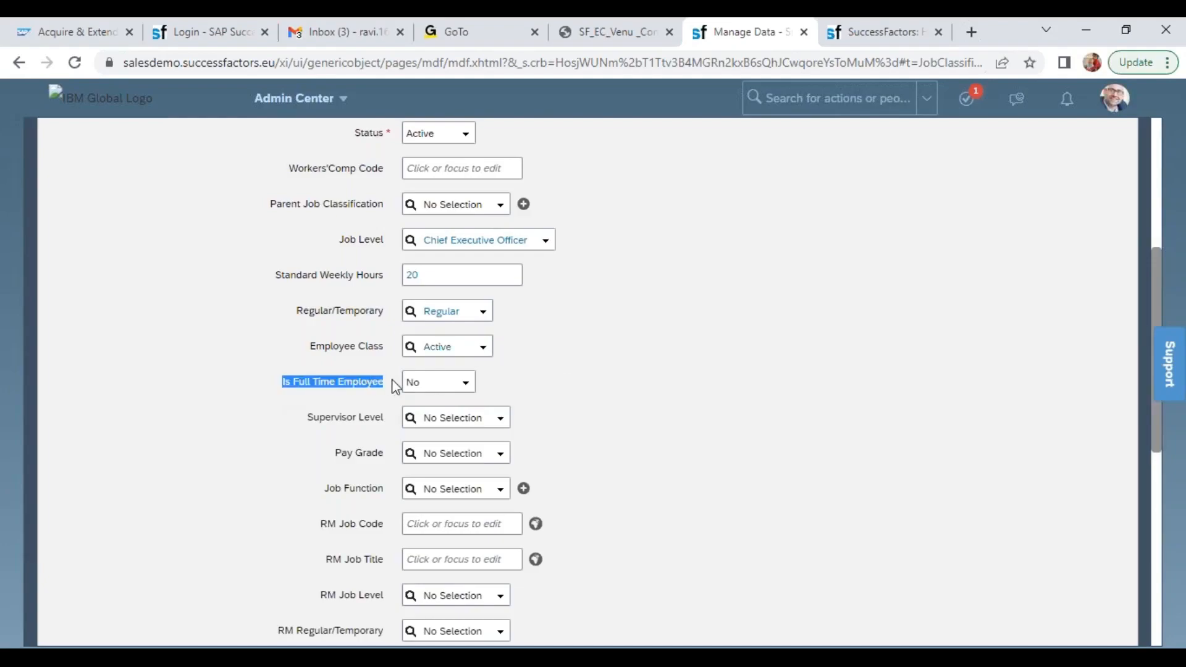
{"action": "left_click", "coordinate": [465, 383]}
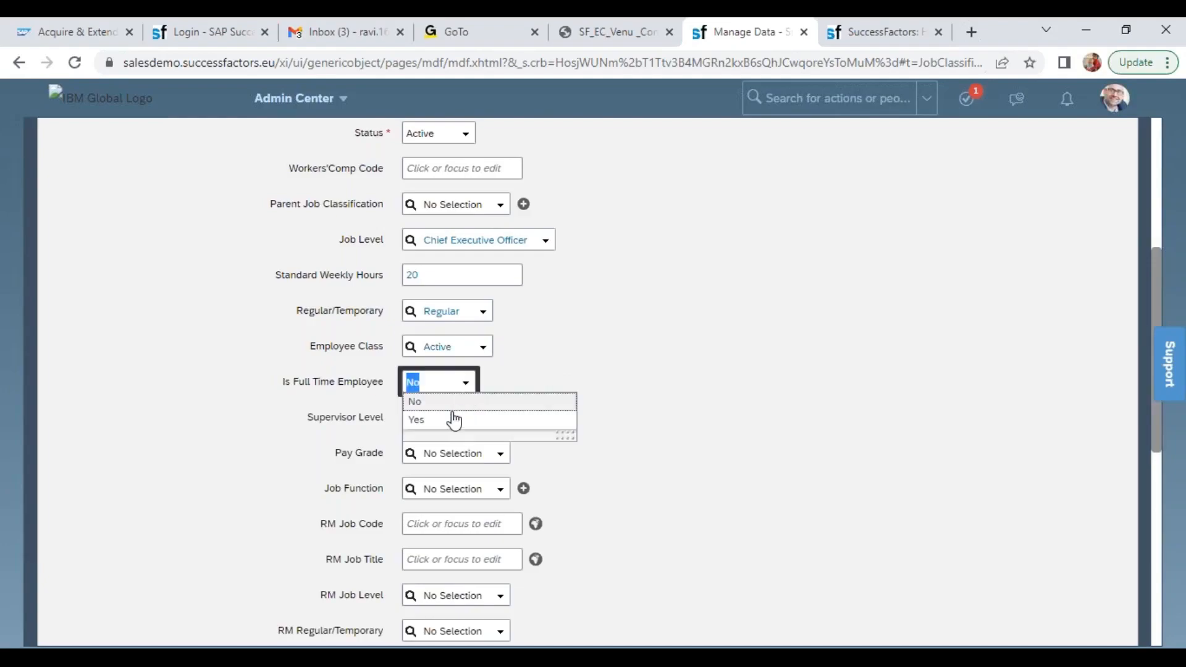
{"action": "left_click", "coordinate": [469, 420]}
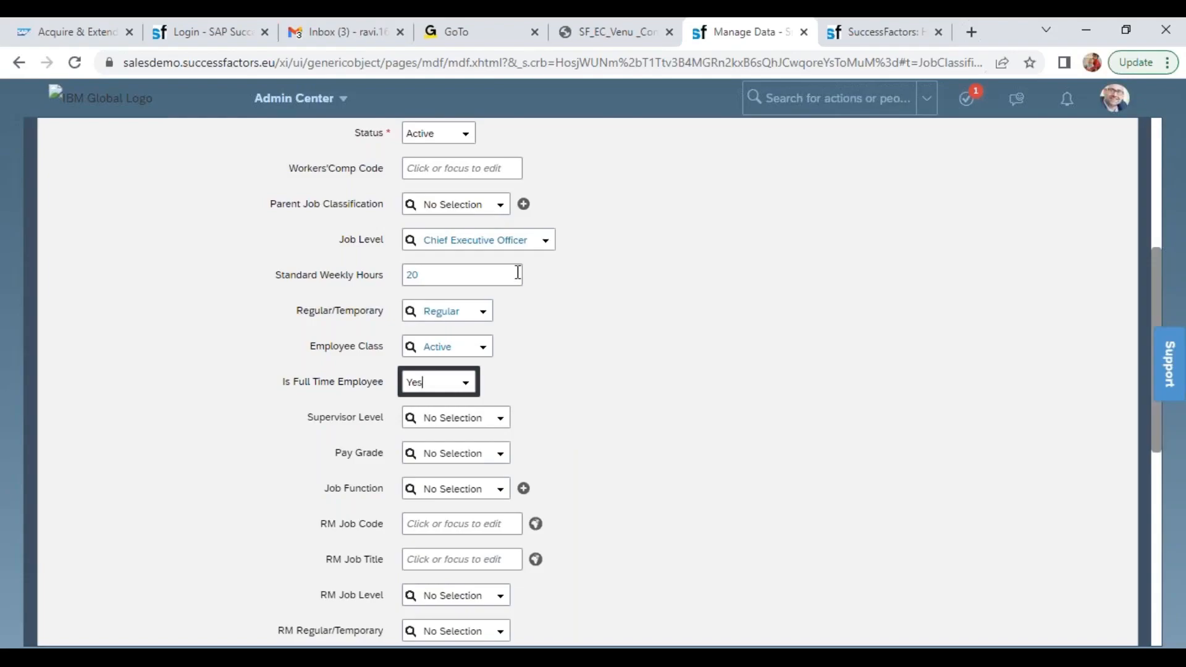
Try to list the Supervisor Level and Pay Grade options, and look back over the form's entries
{"action": "left_click", "coordinate": [500, 418]}
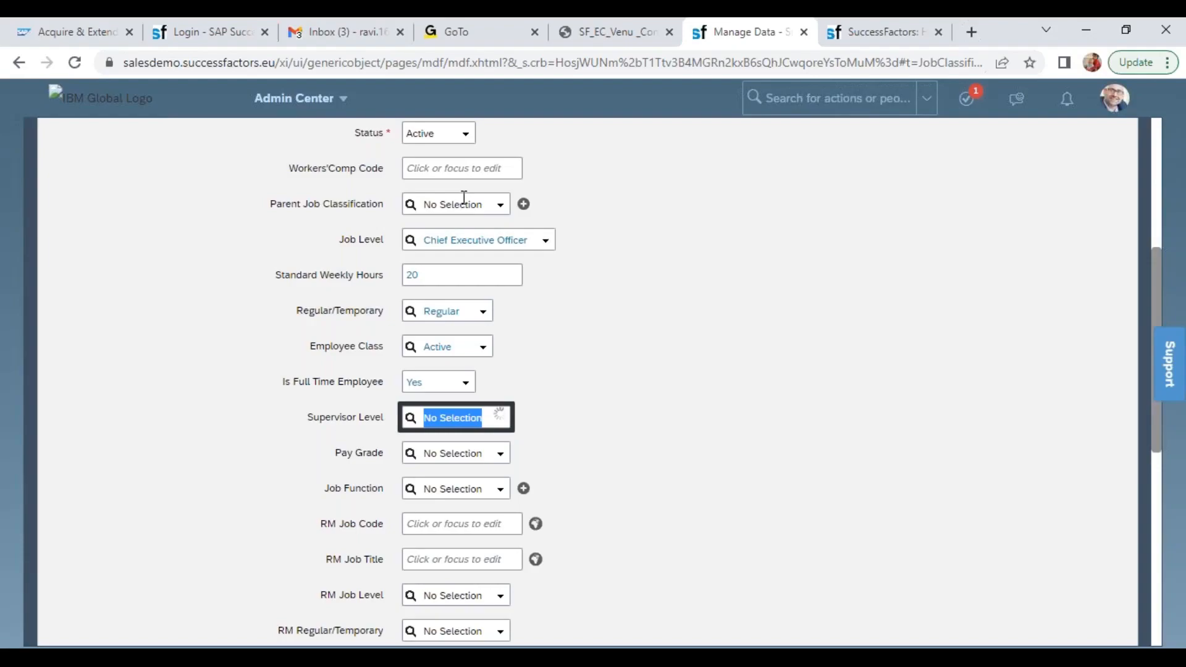
{"action": "left_click", "coordinate": [501, 454]}
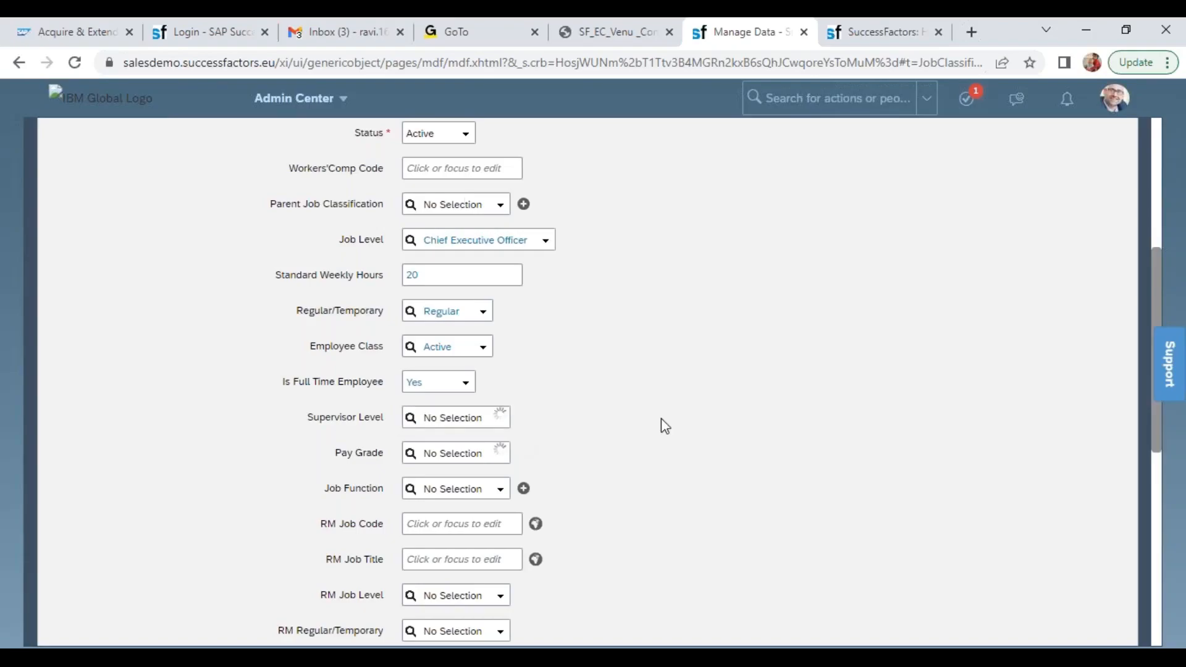
{"action": "scroll", "coordinate": [1168, 419], "scroll_direction": "down", "scroll_amount": 2}
{"action": "scroll", "coordinate": [1144, 336], "scroll_direction": "up", "scroll_amount": 6}
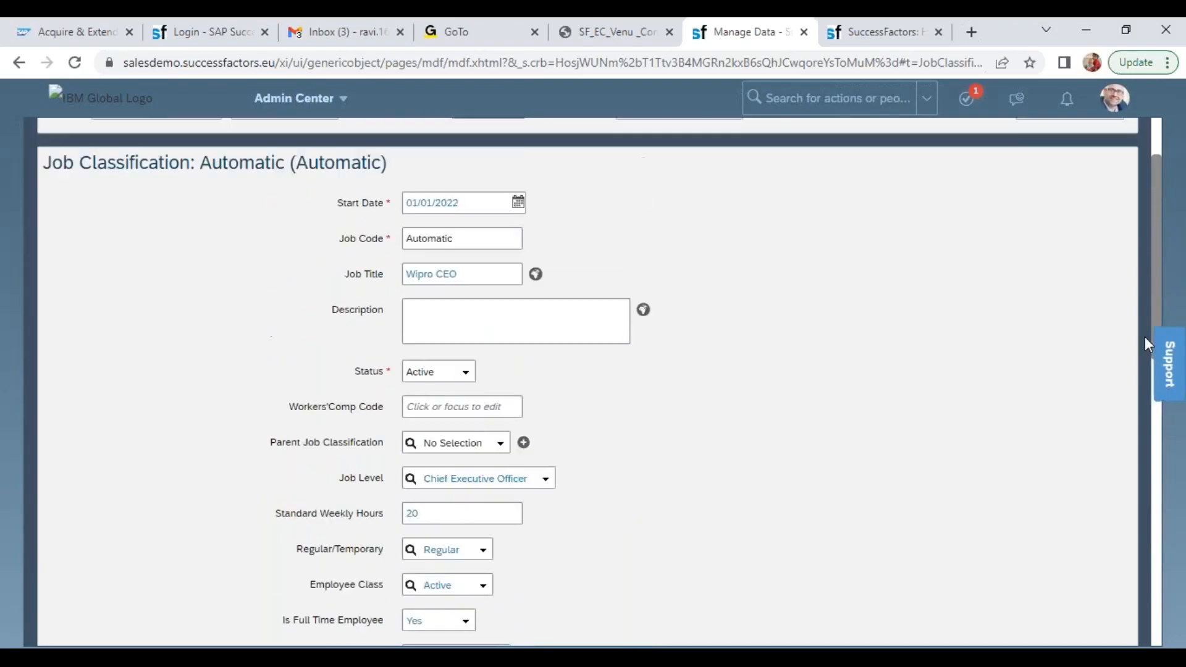
{"action": "scroll", "coordinate": [1143, 334], "scroll_direction": "up", "scroll_amount": 2}
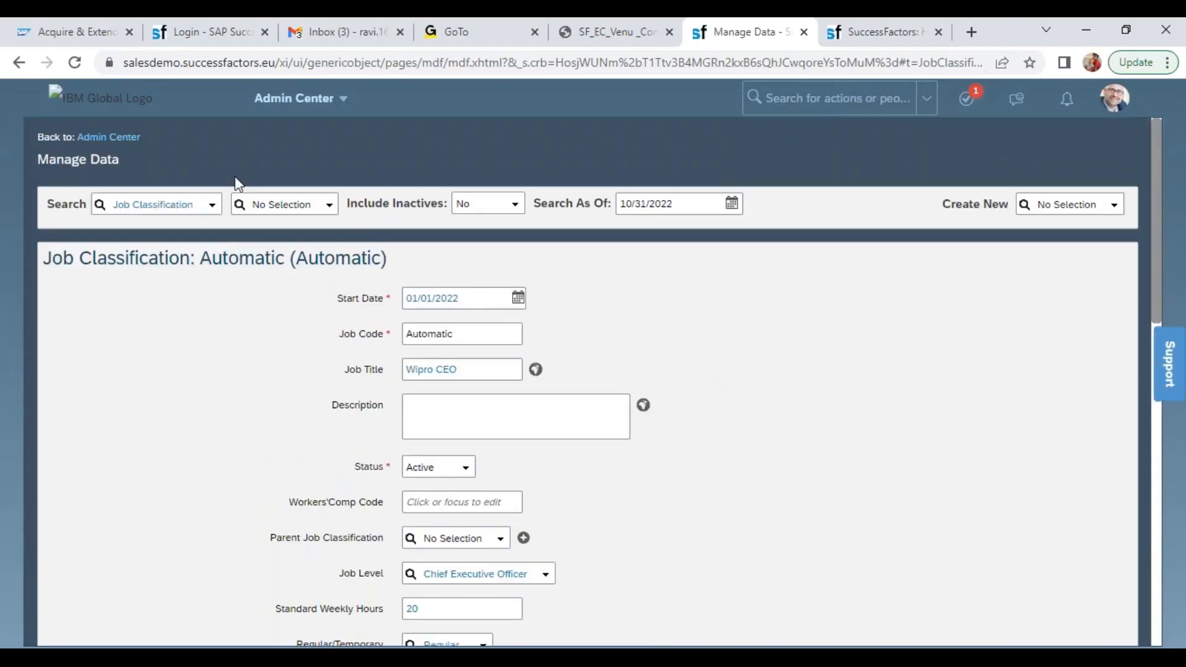
Review the available Job Level and Pay Grade options, keeping Chief Executive Officer as the Job Level
{"action": "left_click", "coordinate": [547, 580]}
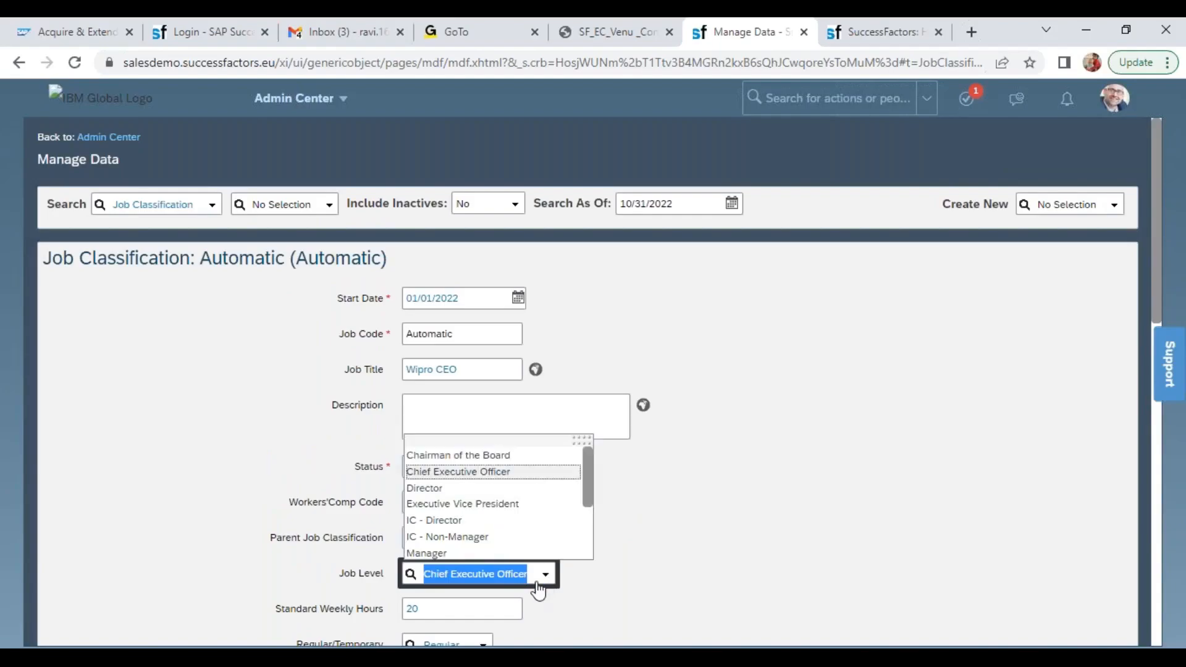
{"action": "left_click", "coordinate": [474, 472]}
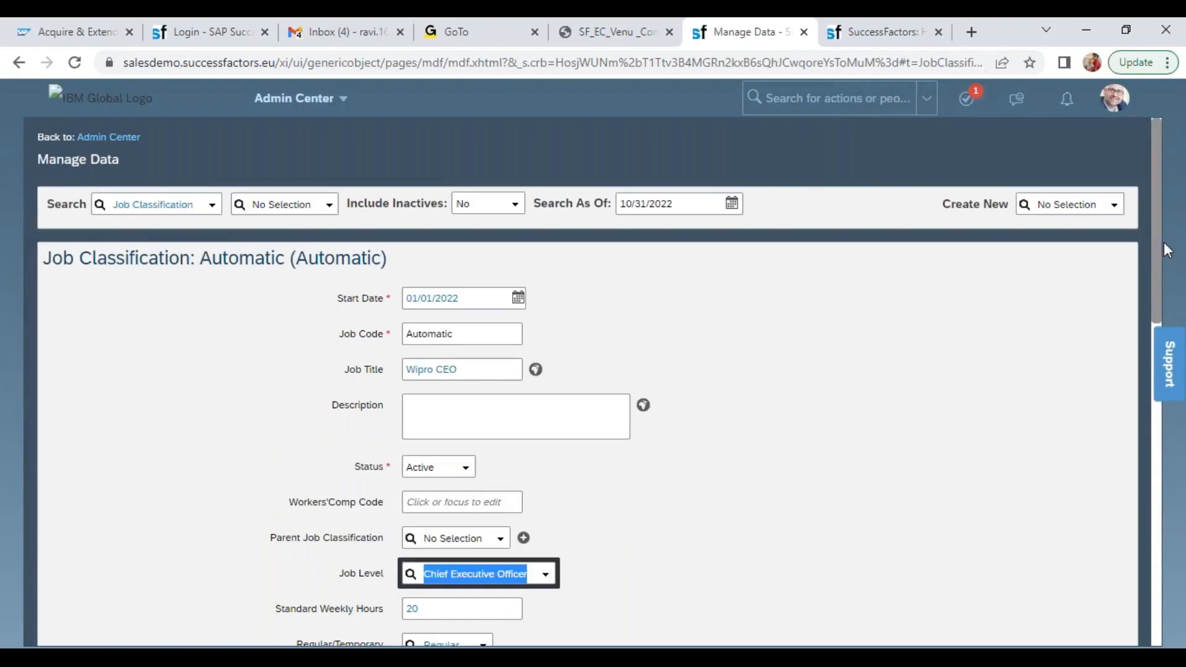
{"action": "left_click_drag", "start_coordinate": [1158, 237], "coordinate": [1160, 342]}
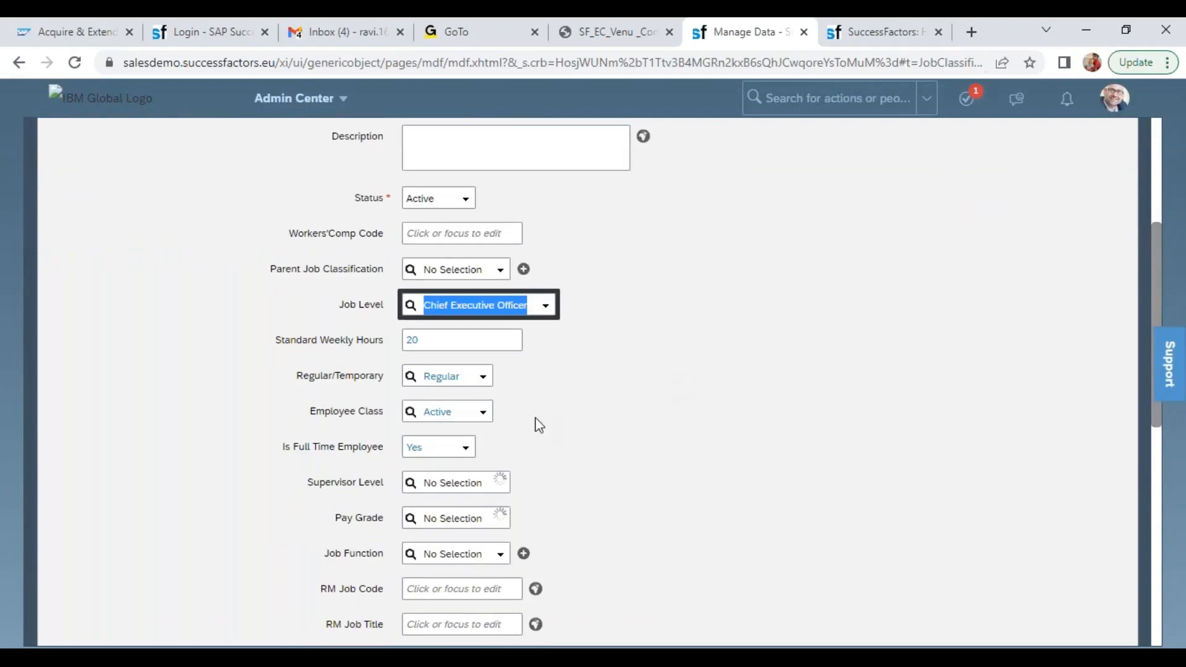
{"action": "left_click", "coordinate": [500, 519]}
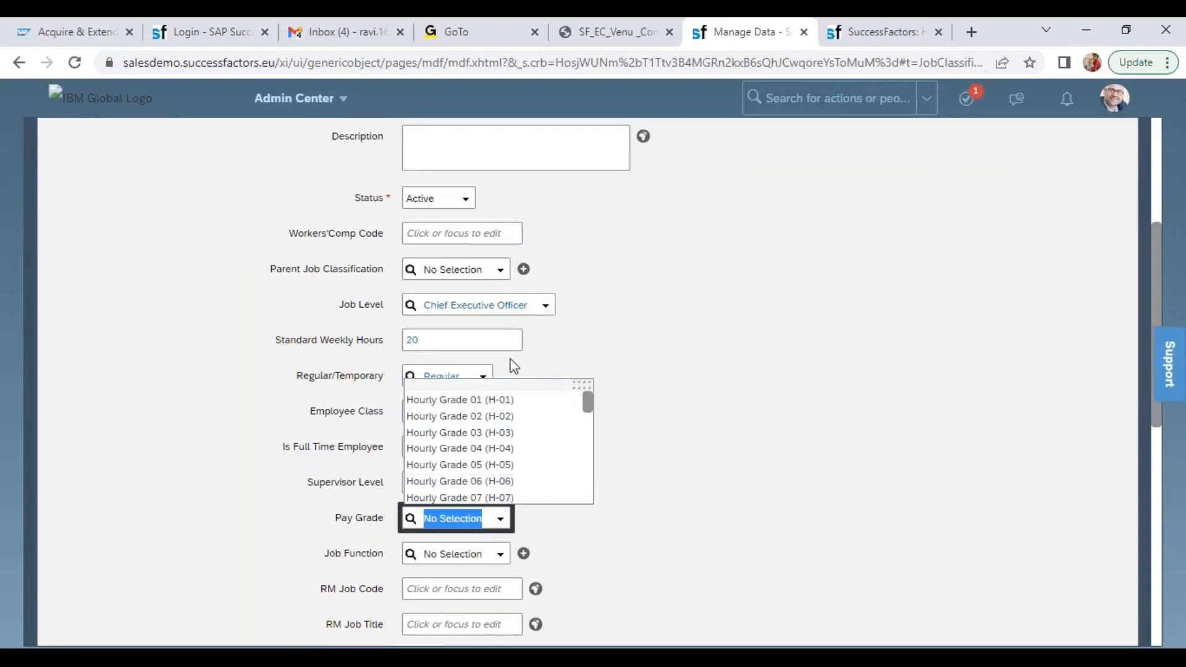
{"action": "left_click", "coordinate": [543, 307]}
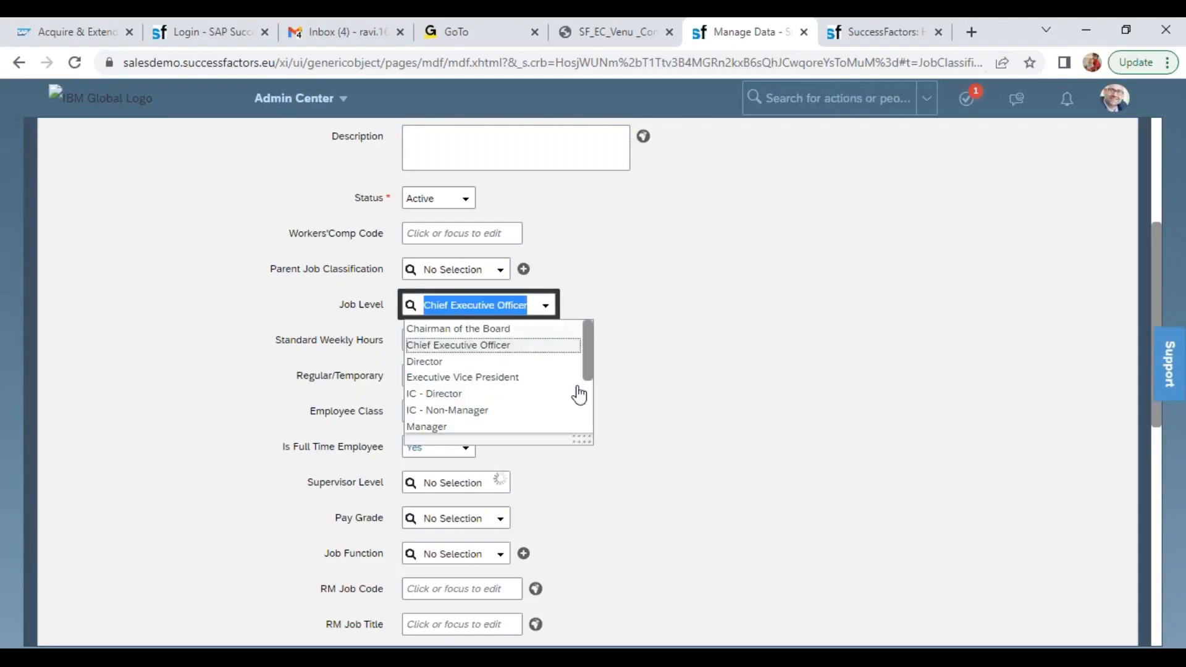
{"action": "left_click_drag", "start_coordinate": [582, 439], "coordinate": [611, 553]}
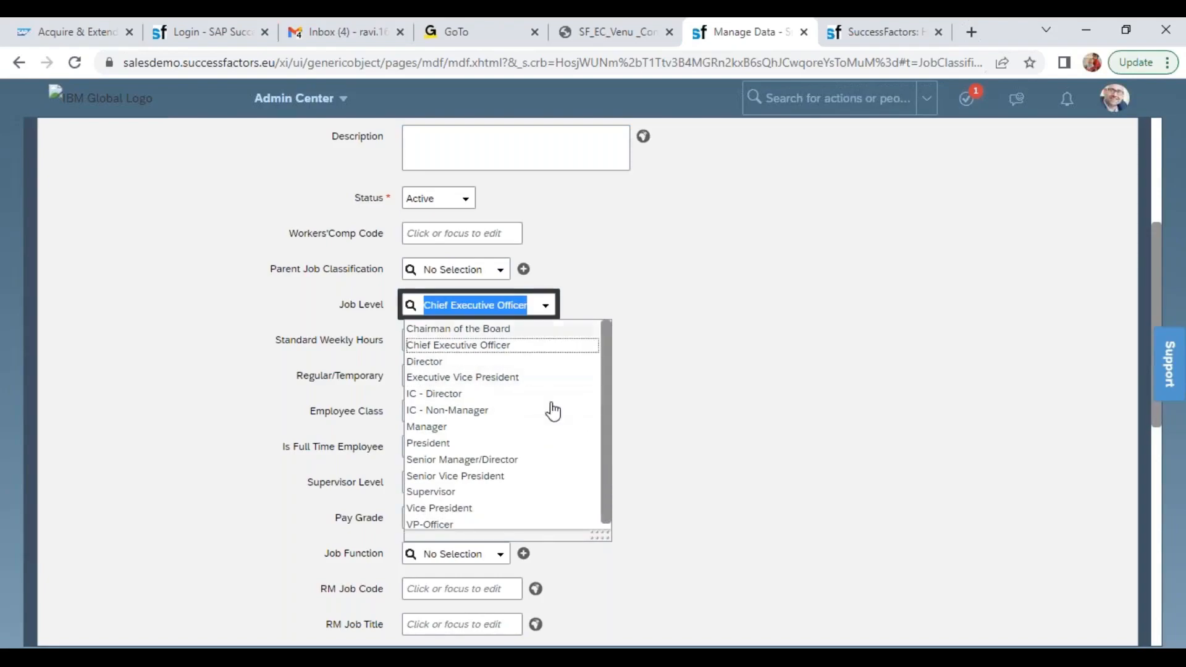
{"action": "left_click", "coordinate": [699, 402]}
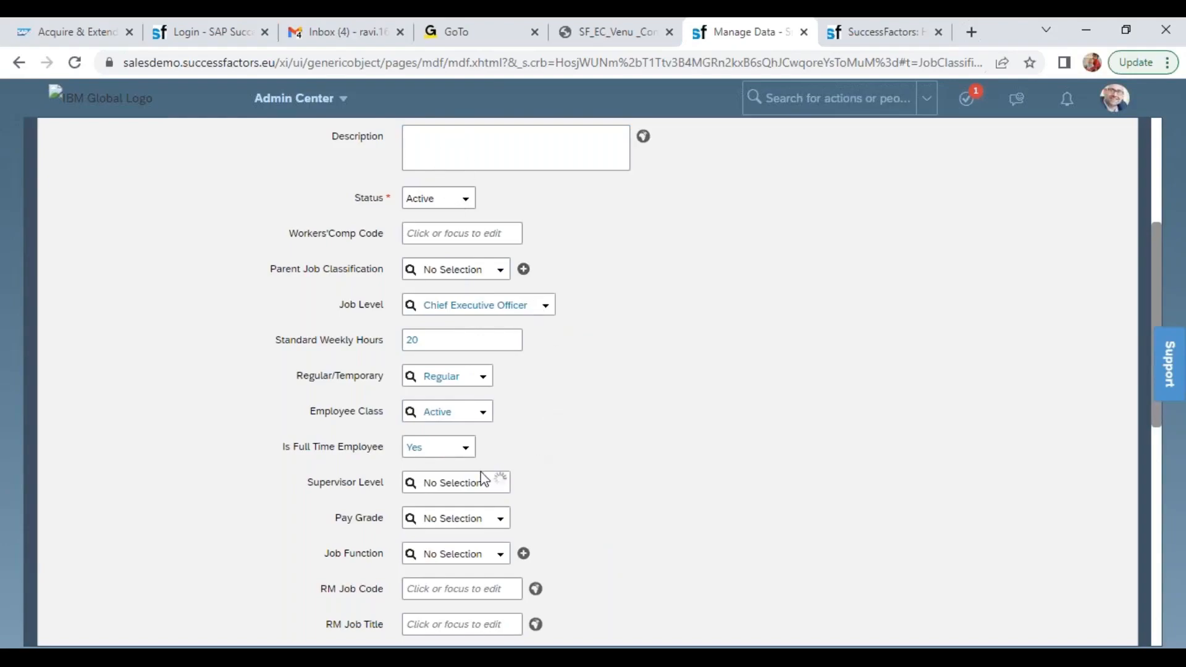
Set the Job Classification's Pay Grade to Wipro CEO (P5)
{"action": "left_click_drag", "start_coordinate": [308, 481], "coordinate": [384, 482]}
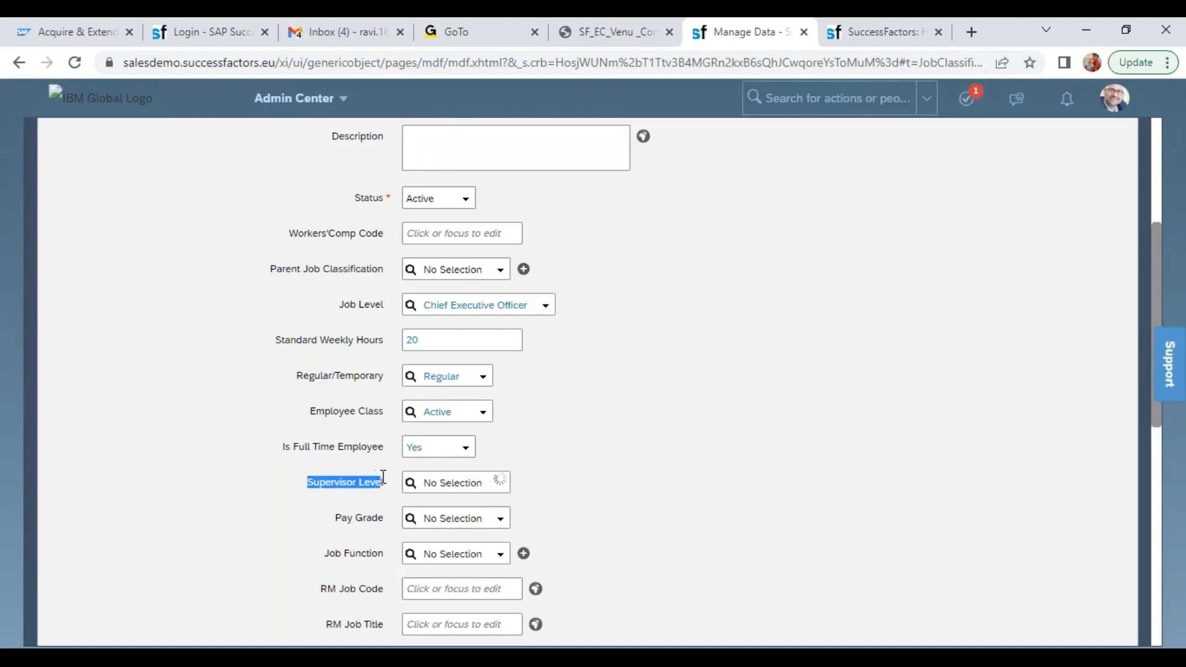
{"action": "left_click_drag", "start_coordinate": [282, 273], "coordinate": [384, 272]}
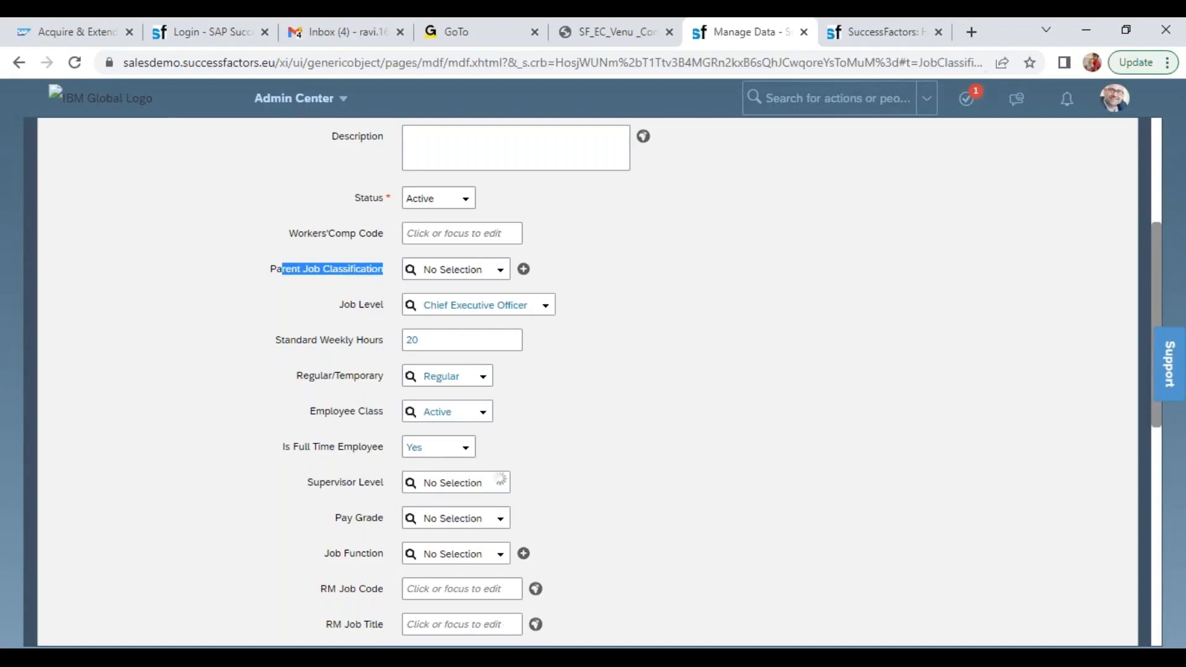
{"action": "left_click", "coordinate": [462, 518]}
{"action": "type", "text": "wipro"}
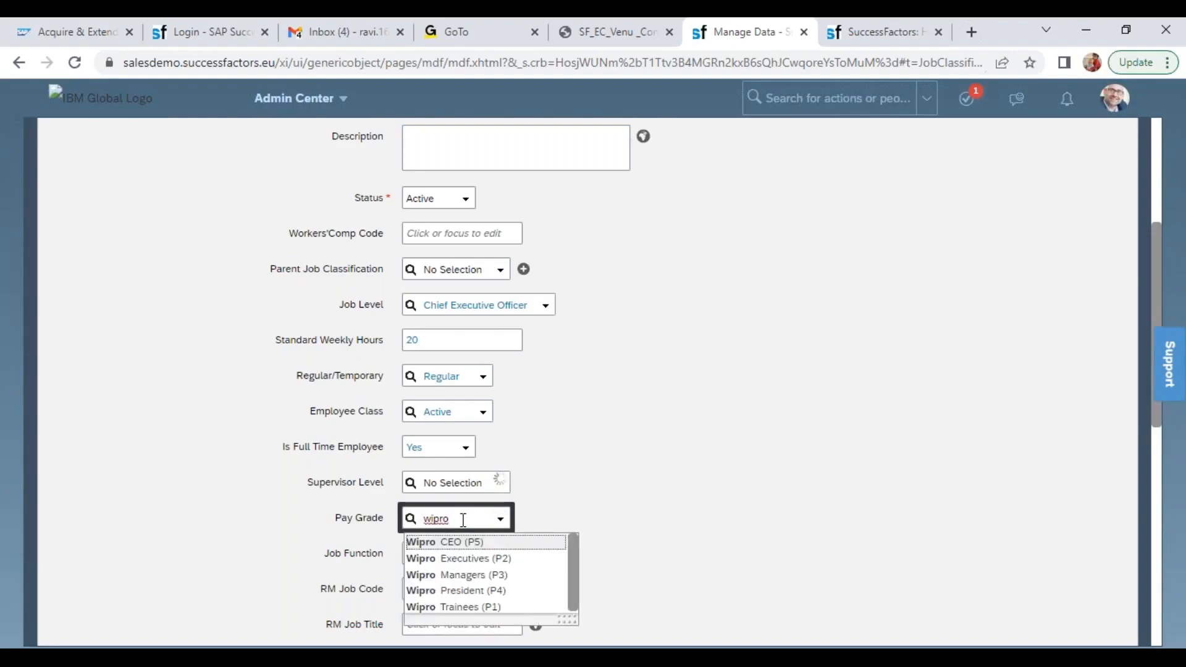
{"action": "left_click", "coordinate": [505, 543]}
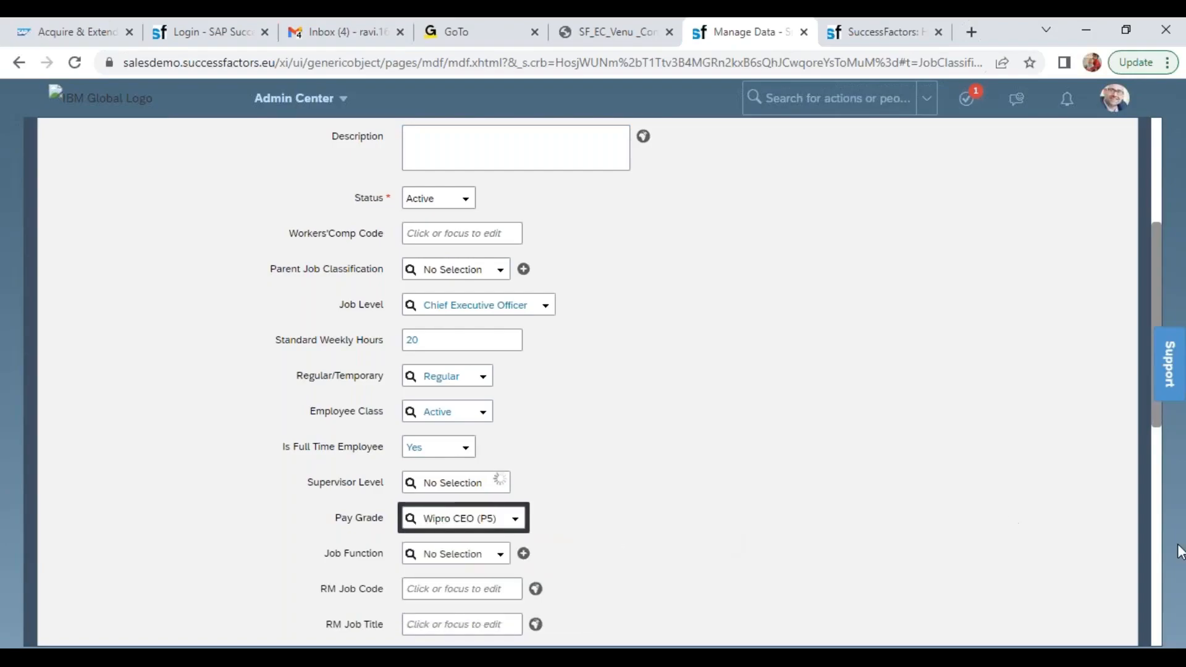
Look over the Job Function field and the RM fields down to RM Company, leaving them empty
{"action": "left_click_drag", "start_coordinate": [1154, 294], "coordinate": [1143, 399]}
{"action": "left_click", "coordinate": [463, 283]}
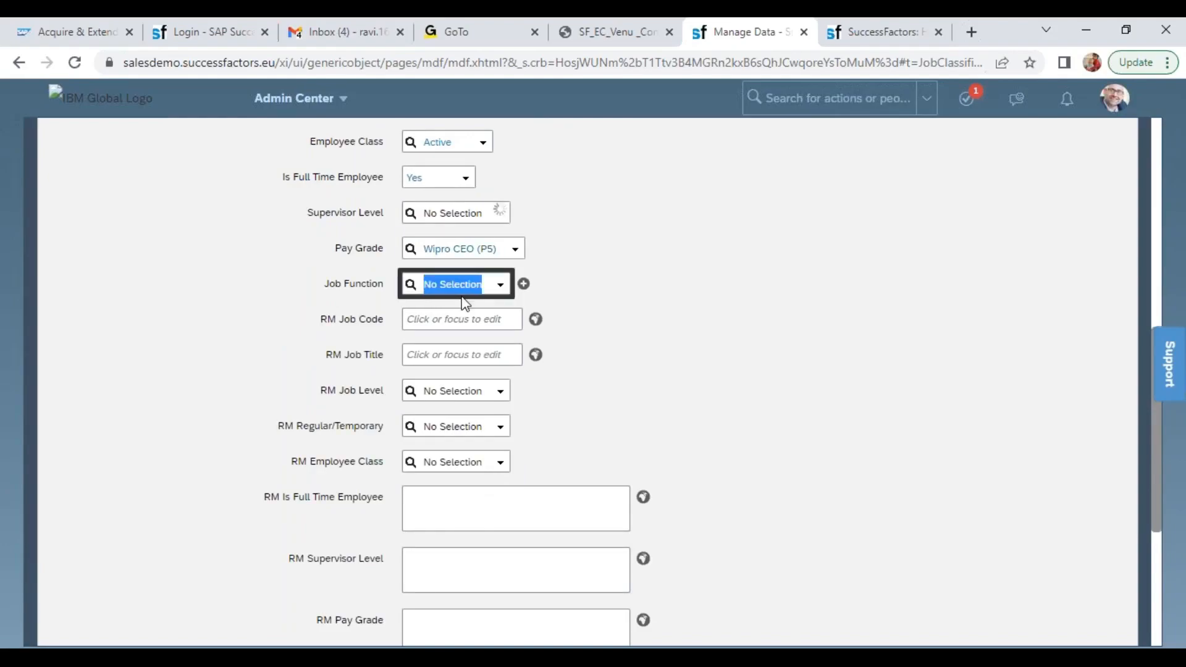
{"action": "left_click_drag", "start_coordinate": [330, 283], "coordinate": [398, 424]}
{"action": "left_click_drag", "start_coordinate": [381, 387], "coordinate": [380, 457]}
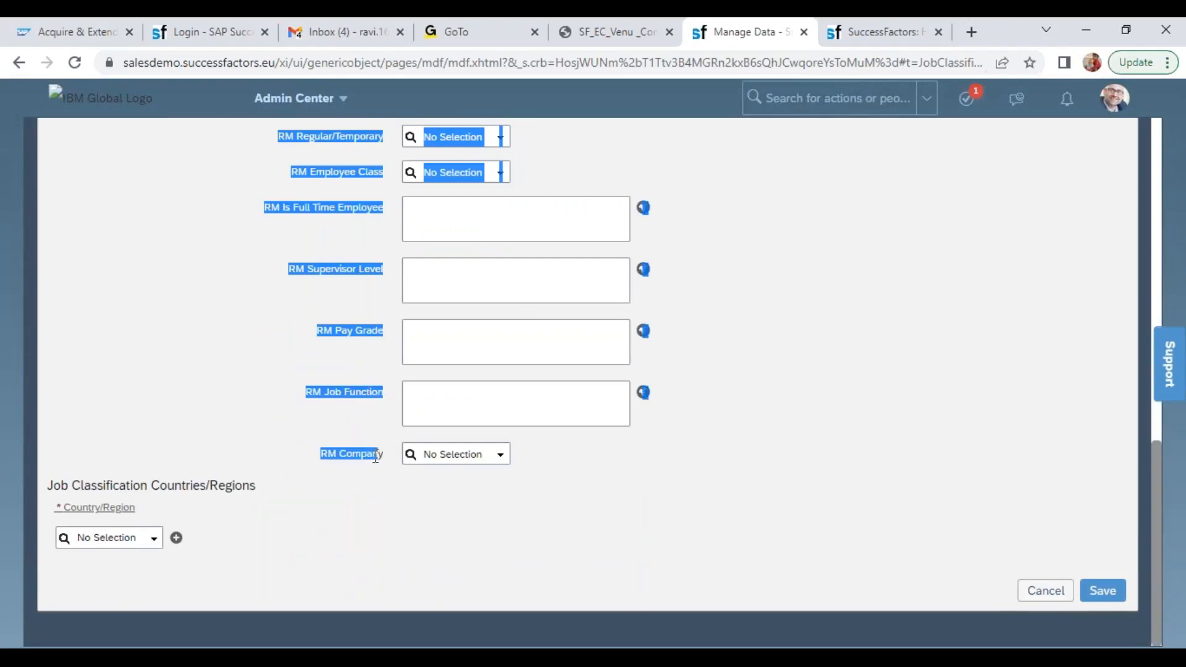
{"action": "left_click", "coordinate": [508, 405]}
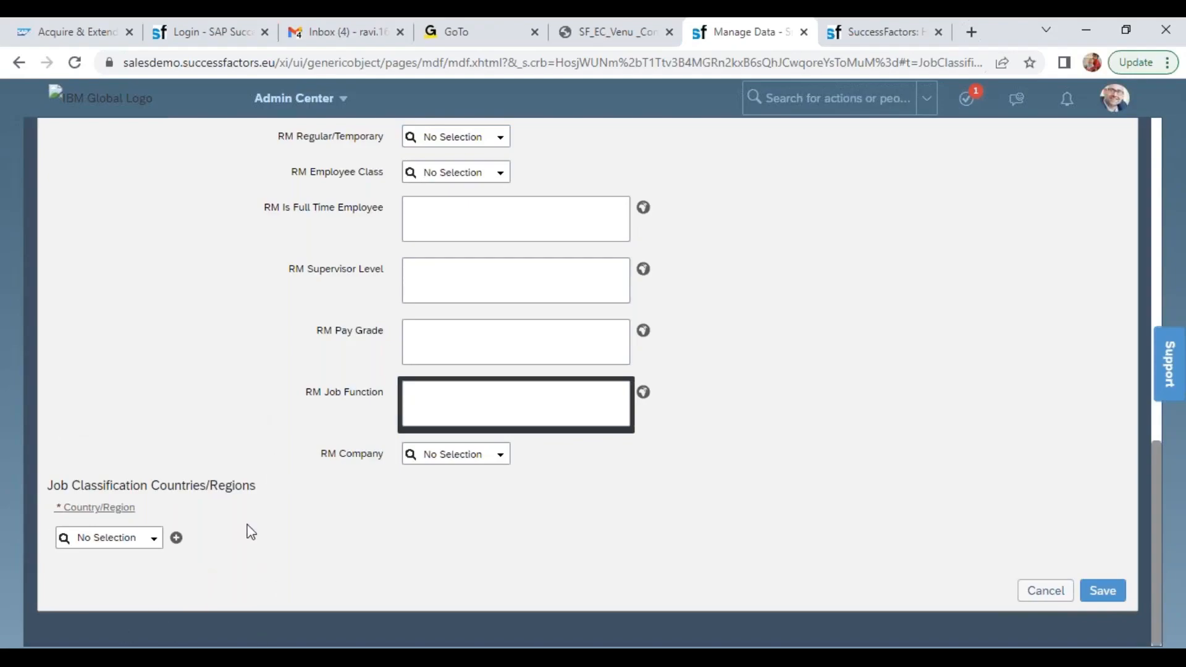
Check the Country/Region options without choosing one, save the Wipro CEO Job Classification, and check its job code
{"action": "left_click", "coordinate": [152, 541]}
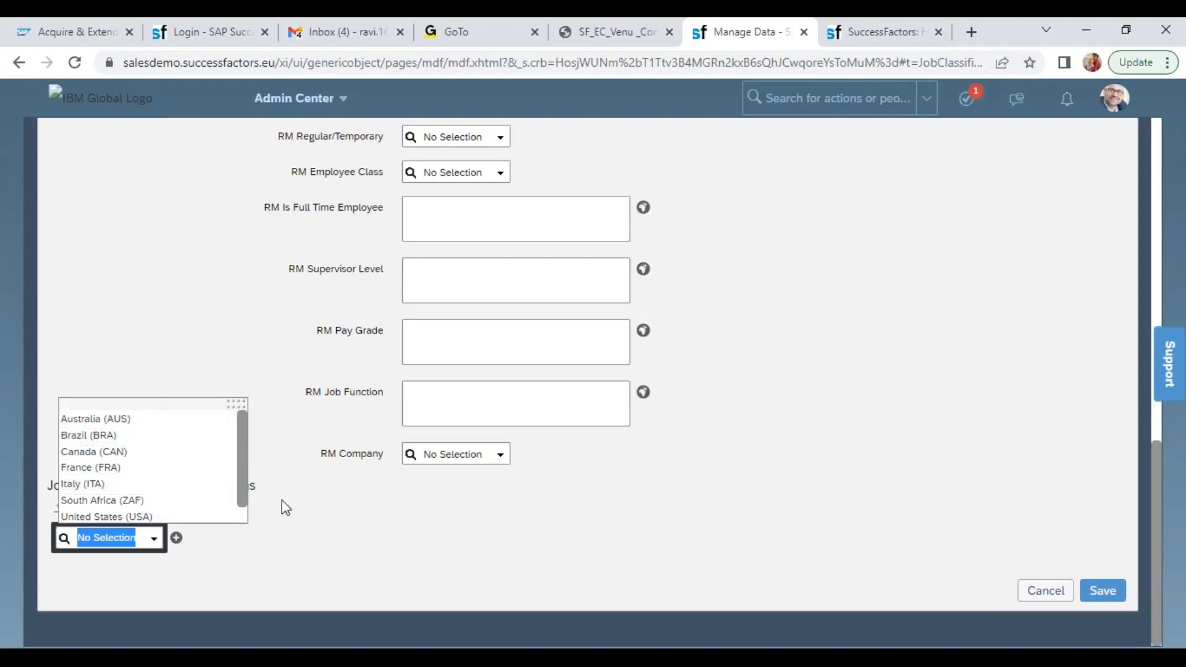
{"action": "left_click", "coordinate": [400, 534]}
{"action": "left_click", "coordinate": [1101, 588]}
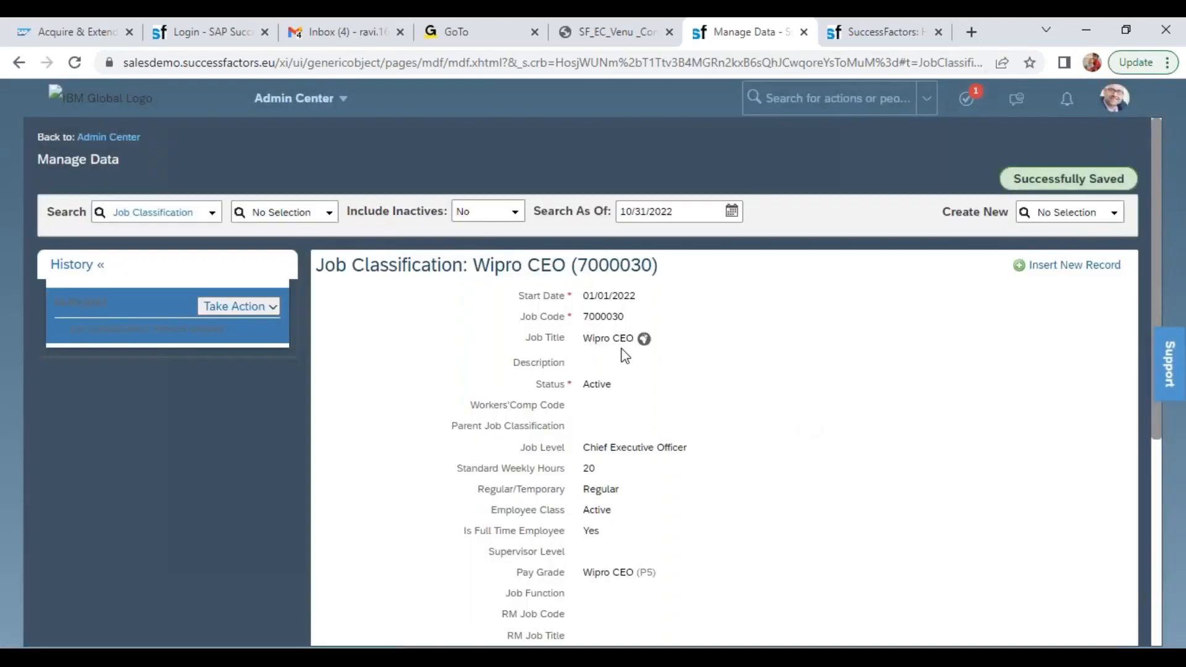
{"action": "double_click", "coordinate": [604, 317]}
Start a new Job Classification record and set its Start Date to 01/01/2022
{"action": "left_click", "coordinate": [1070, 213]}
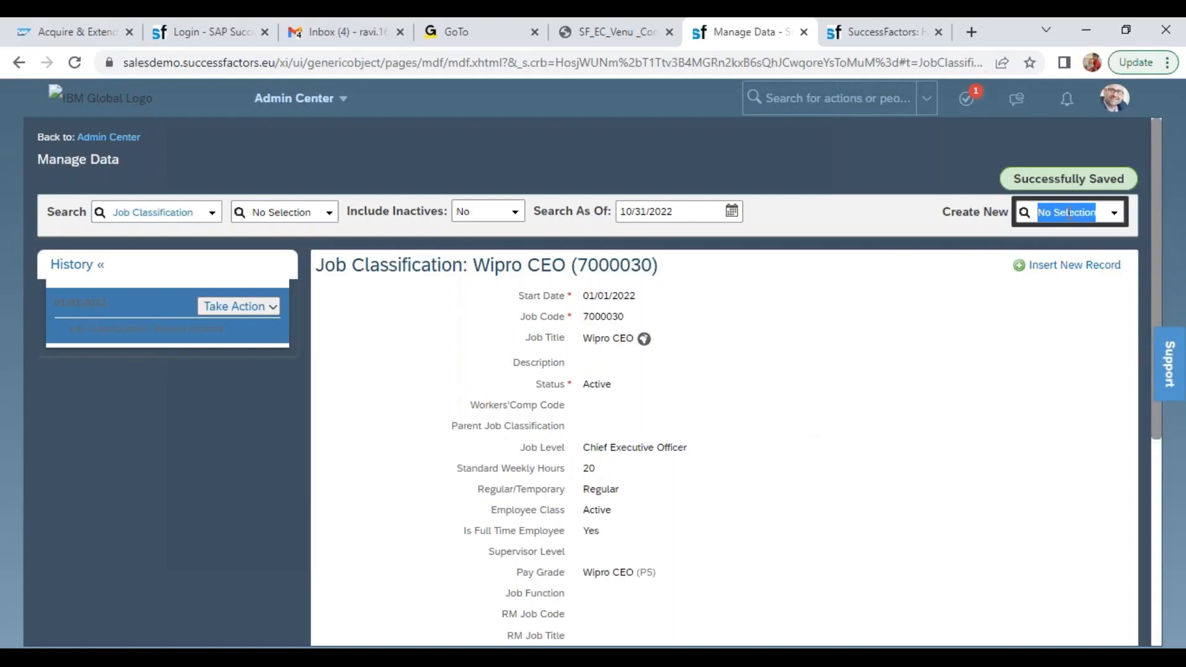
{"action": "type", "text": "job"}
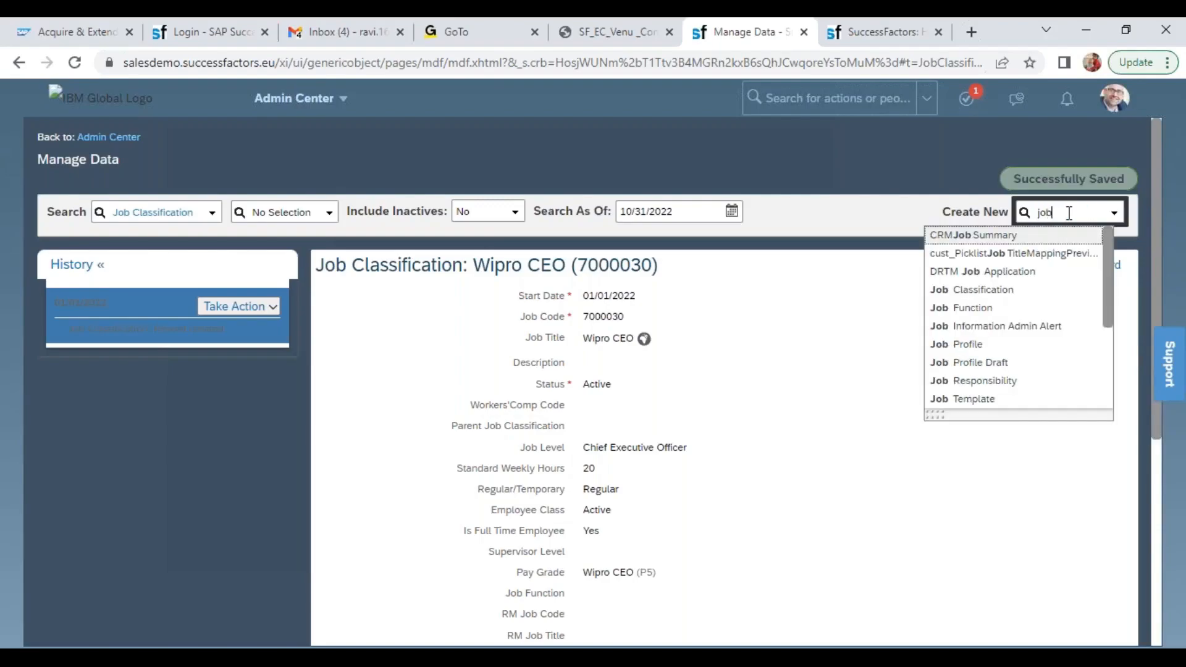
{"action": "left_click", "coordinate": [1029, 290]}
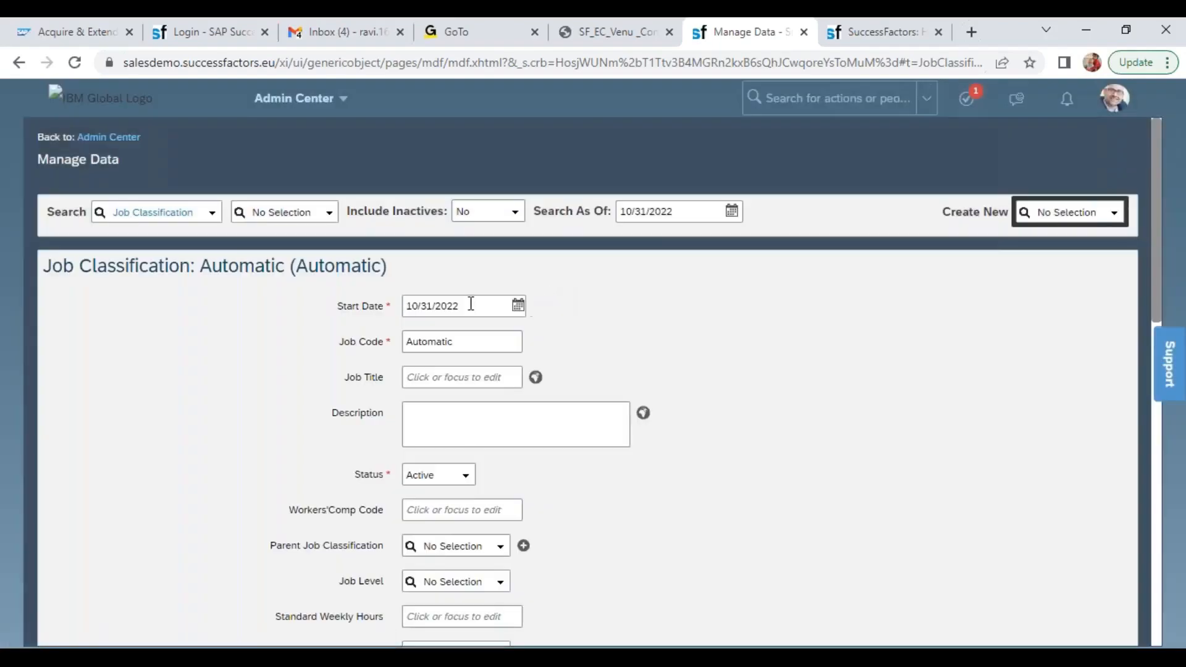
{"action": "left_click", "coordinate": [470, 304]}
{"action": "type", "text": "01/01/2022"}
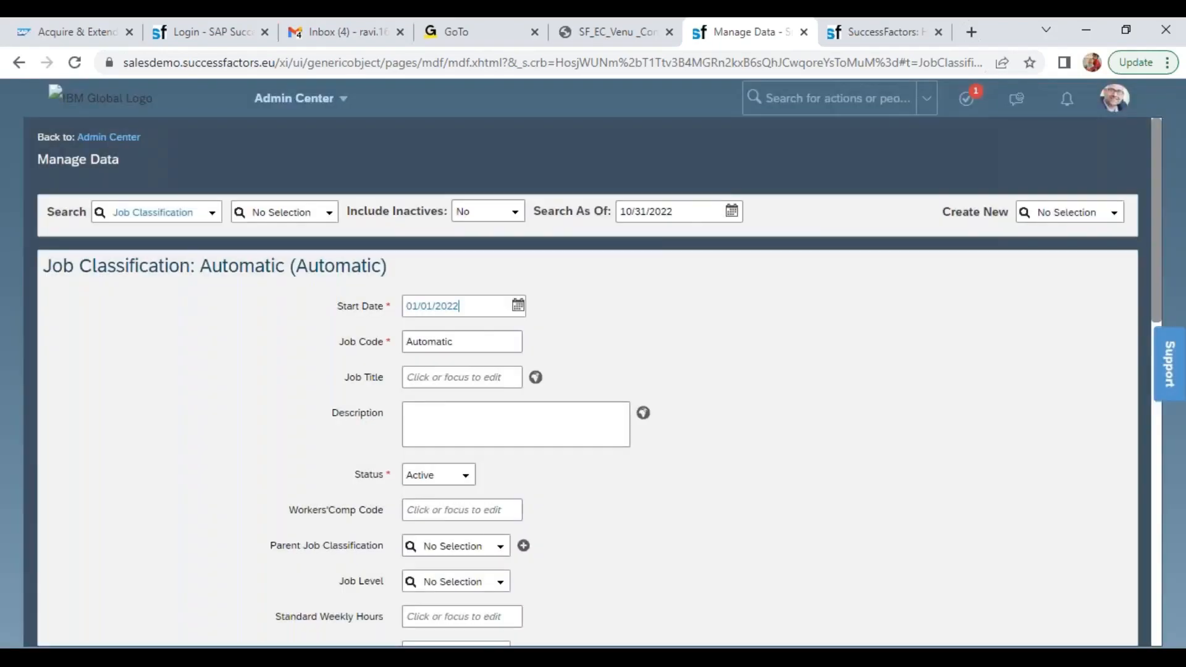
{"action": "left_click", "coordinate": [32, 102]}
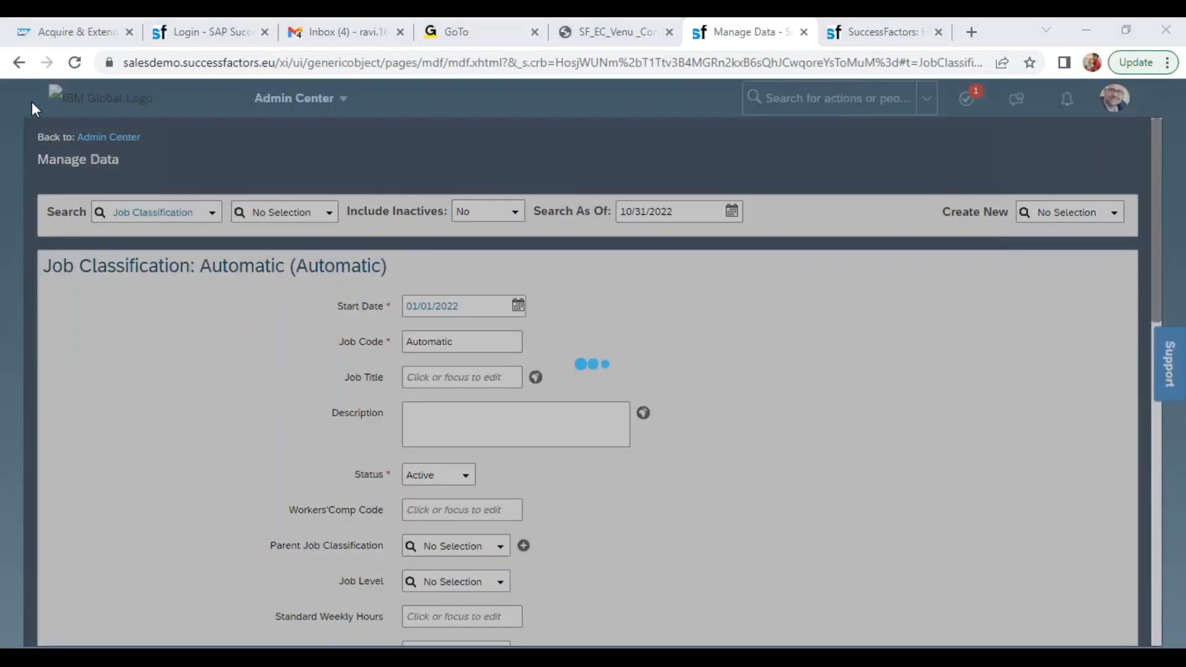
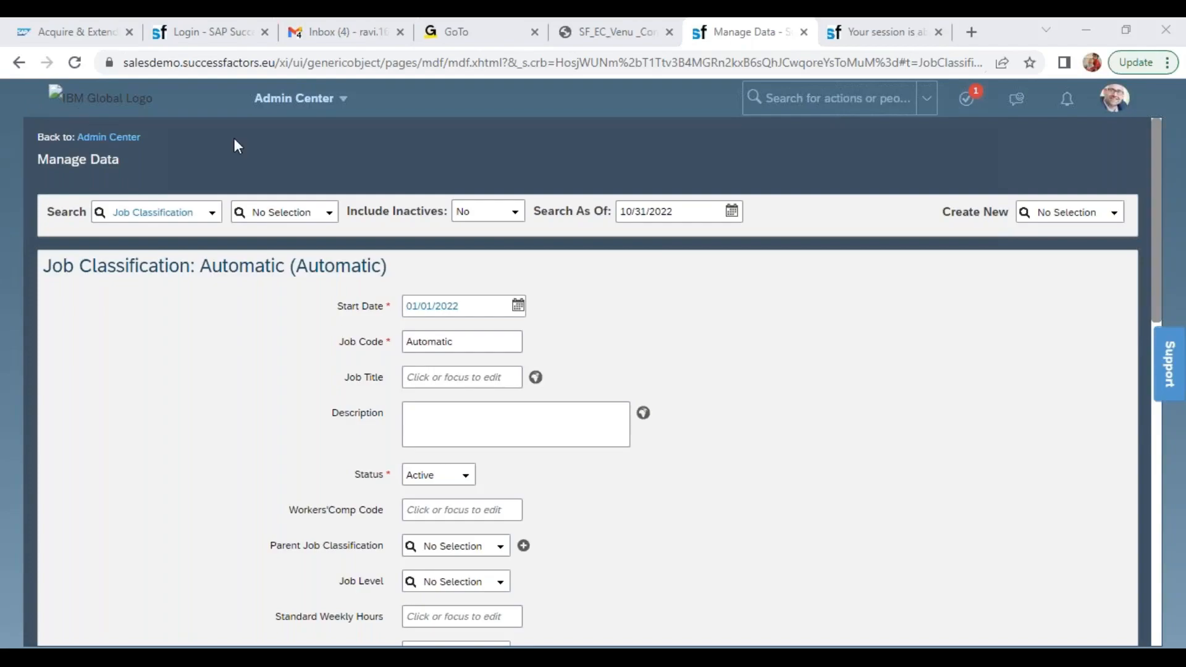
Set the new Job Classification's Start Date to 01/01/2022 and its Job Title to Wipro President
{"action": "left_click", "coordinate": [426, 372]}
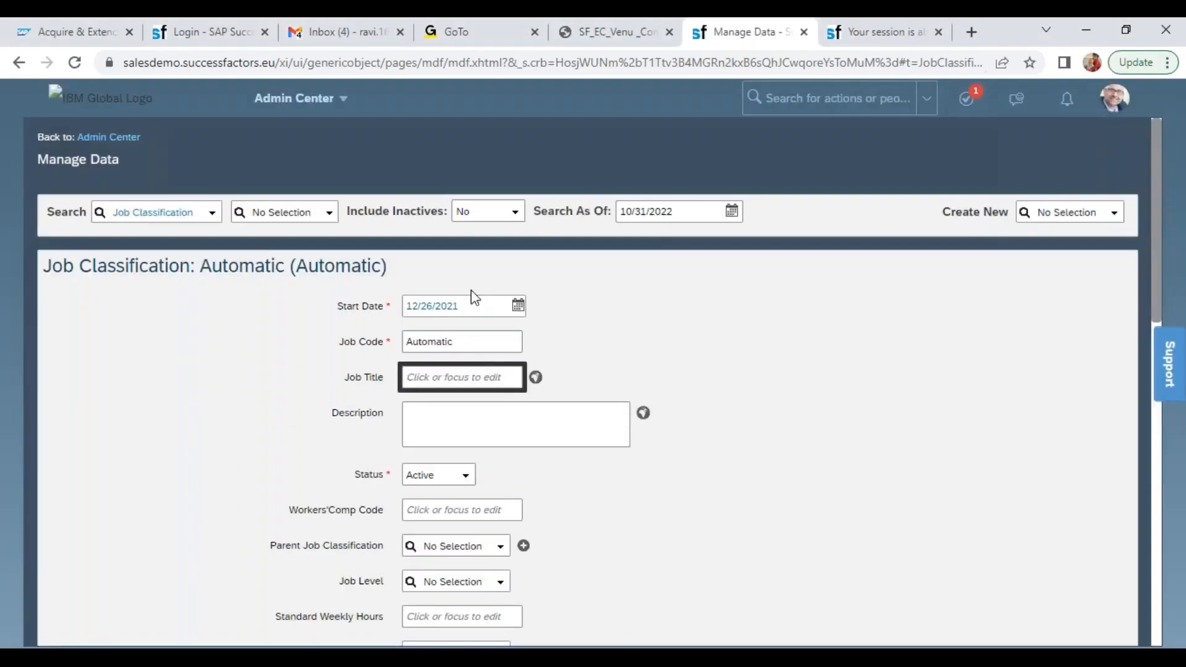
{"action": "left_click", "coordinate": [471, 307]}
{"action": "type", "text": "01/01/2022"}
{"action": "key", "text": "Tab"}
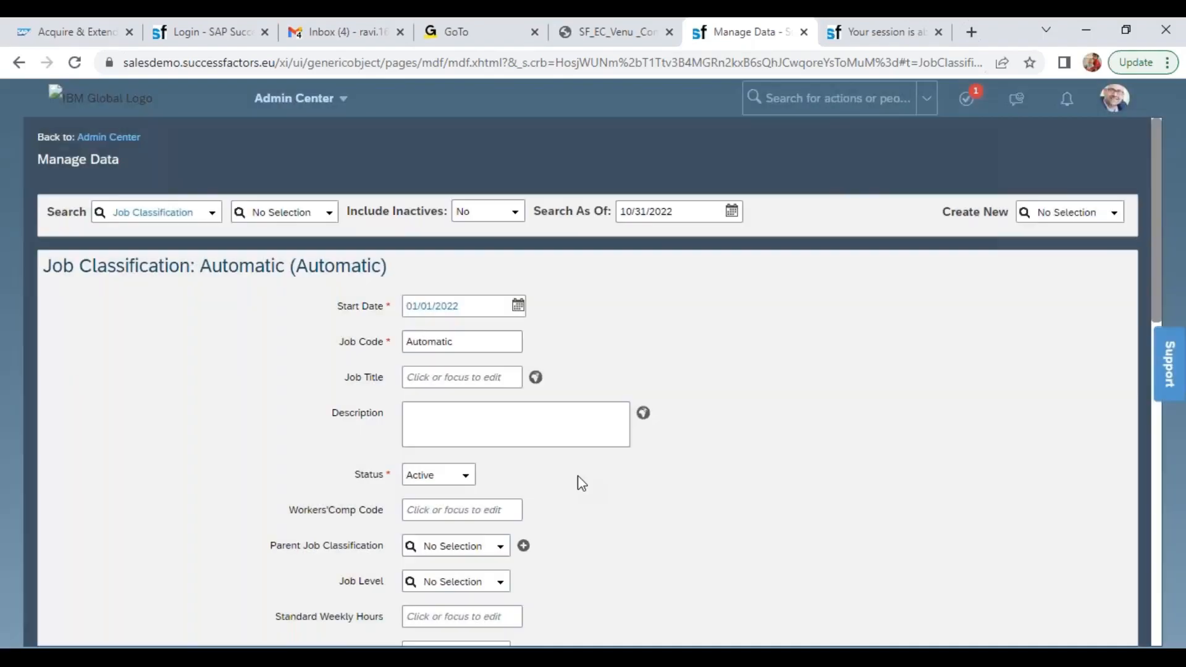
{"action": "left_click", "coordinate": [463, 378]}
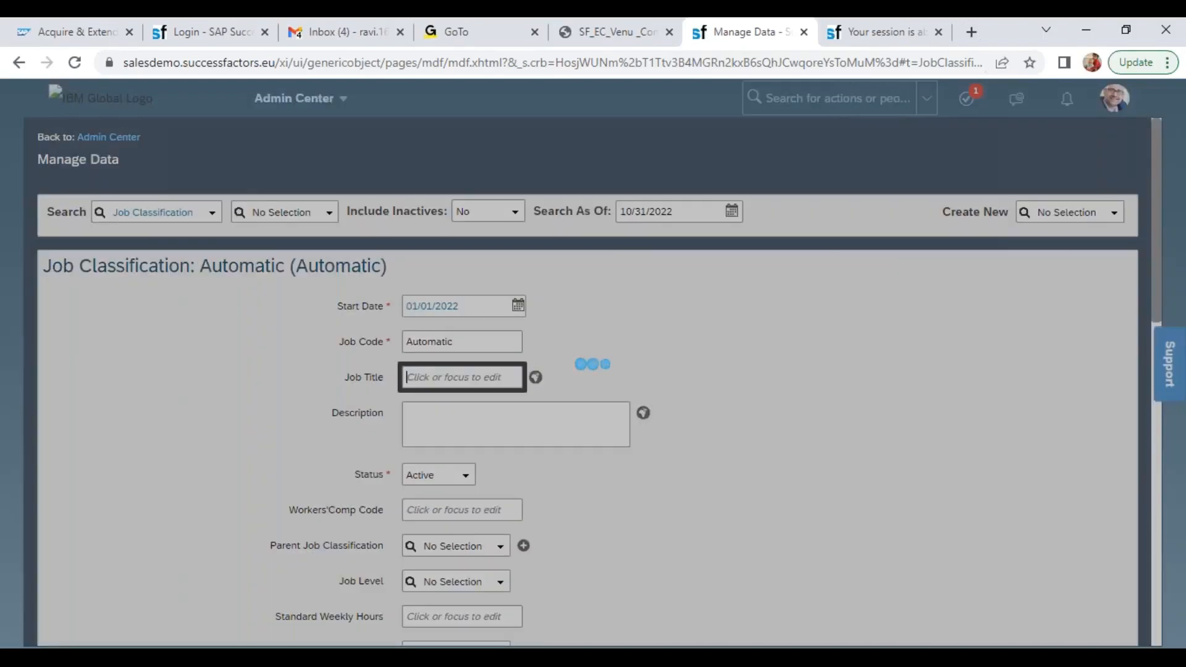
{"action": "type", "text": "Wipro"}
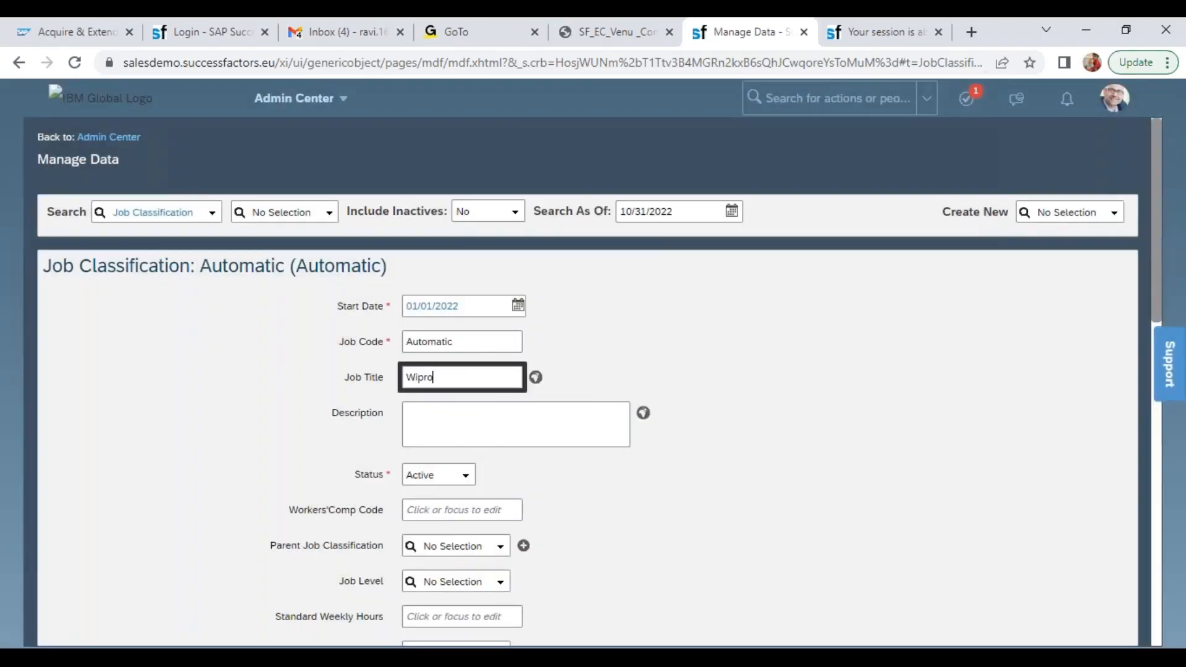
{"action": "type", "text": " President"}
{"action": "left_click", "coordinate": [670, 487]}
Set the Parent Job Classification to Wipro CEO (7000030) and the Job Level to Executive Vice President
{"action": "left_click_drag", "start_coordinate": [1157, 206], "coordinate": [1165, 290]}
{"action": "left_click", "coordinate": [476, 286]}
{"action": "type", "text": "wip"}
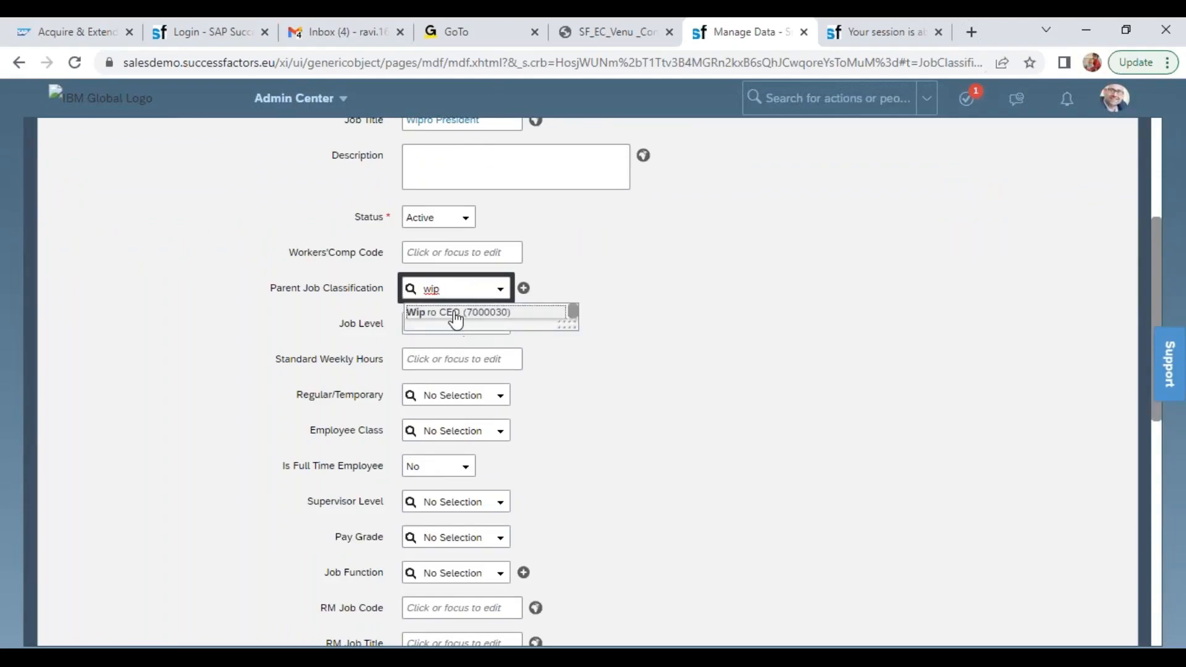
{"action": "left_click", "coordinate": [455, 313]}
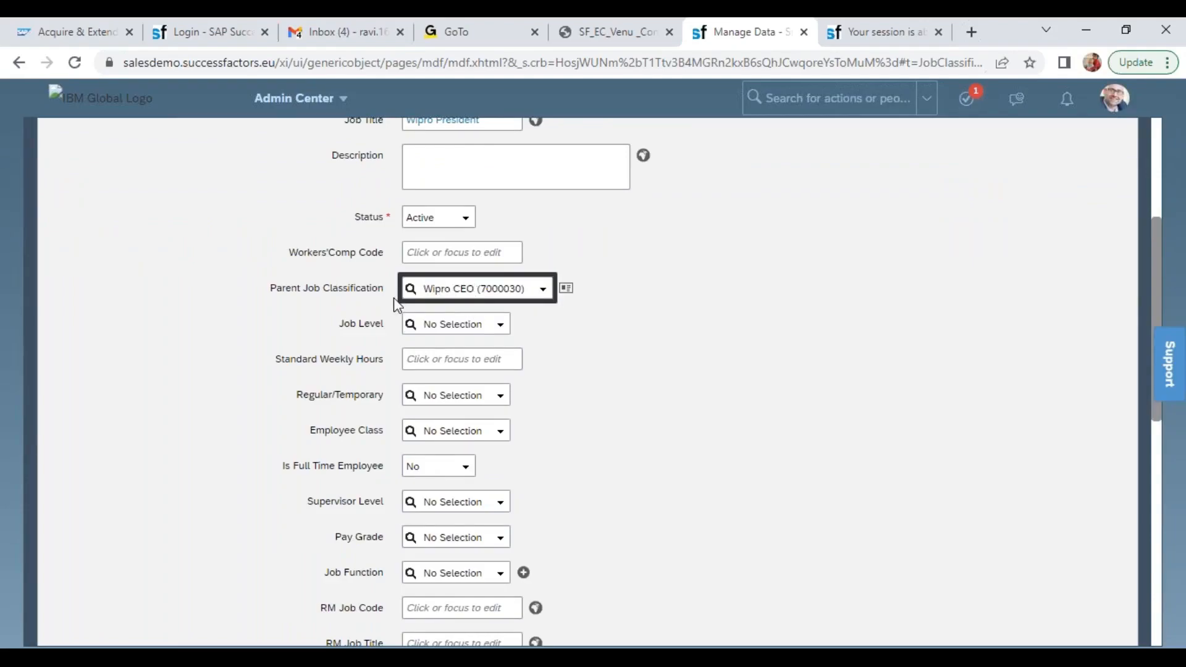
{"action": "left_click", "coordinate": [497, 329]}
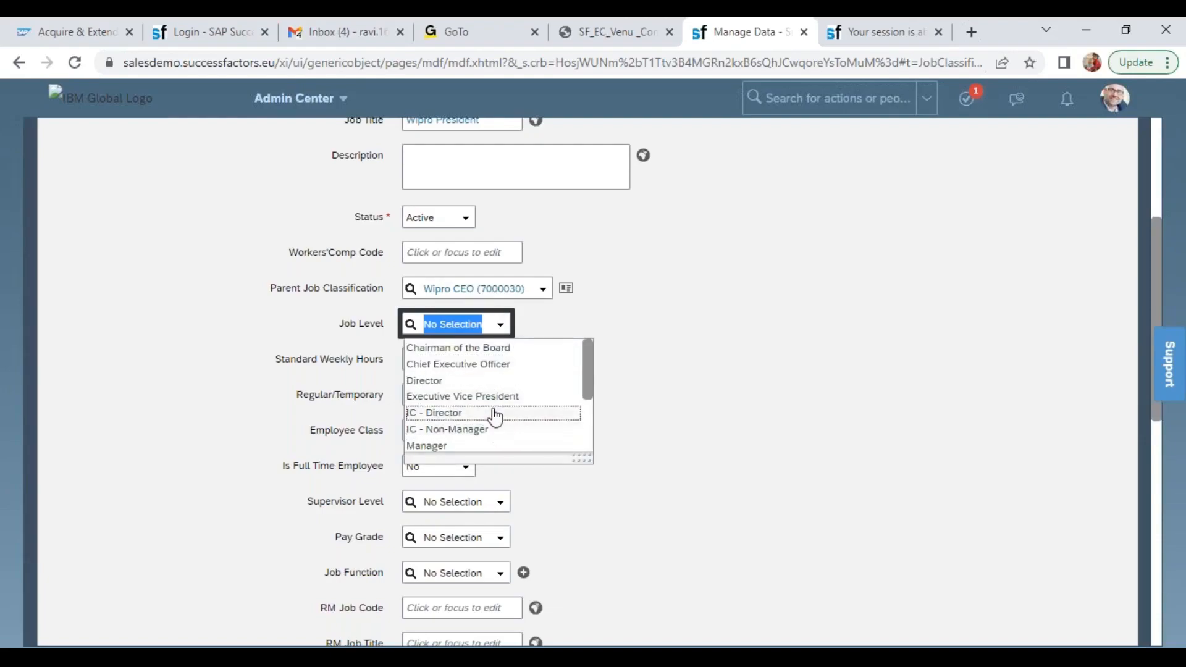
{"action": "left_click", "coordinate": [501, 397]}
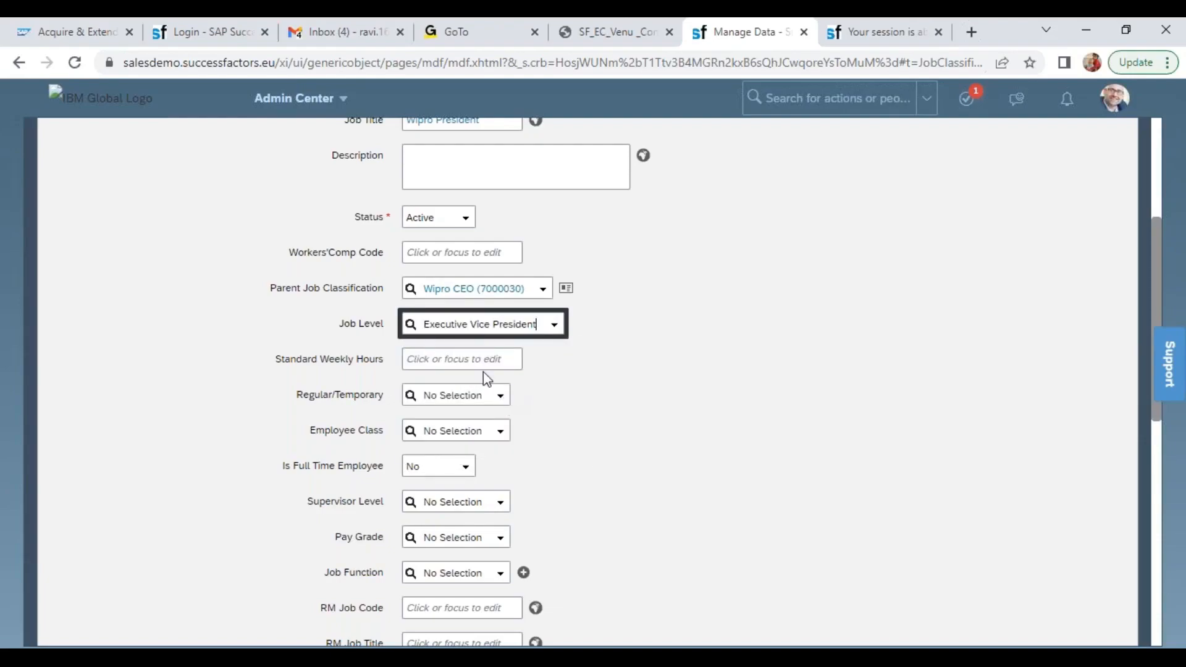
Classify the Wipro President job as Regular, with Employee Class Active and Is Full Time Employee set to Yes
{"action": "left_click", "coordinate": [501, 398]}
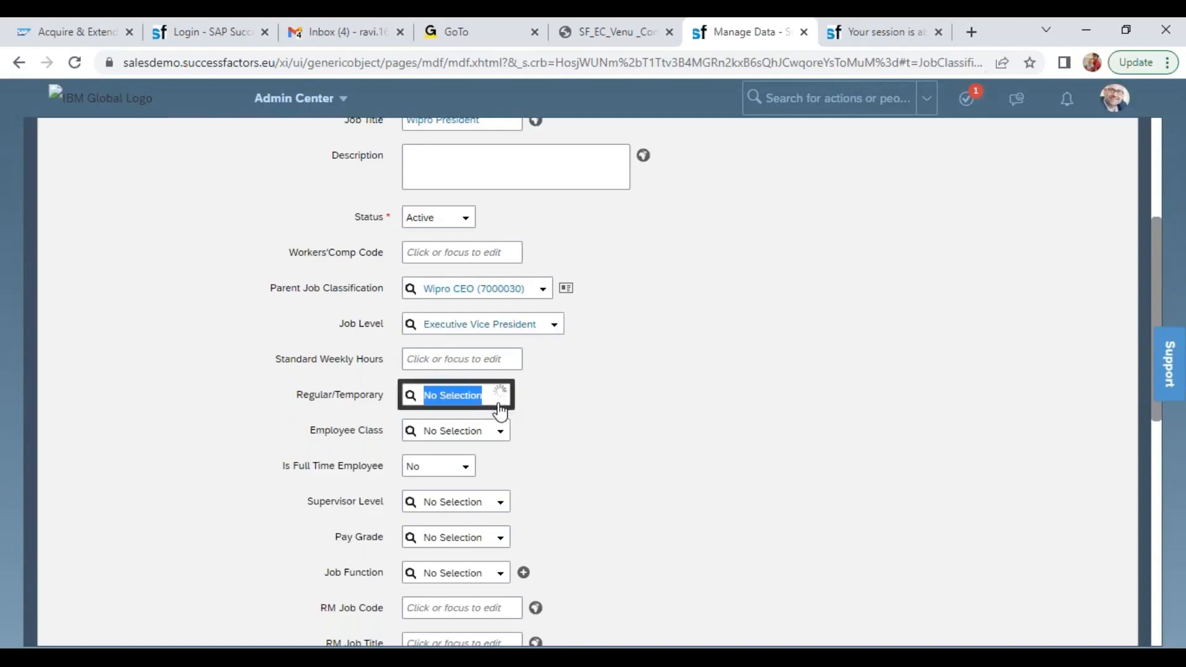
{"action": "left_click", "coordinate": [451, 417]}
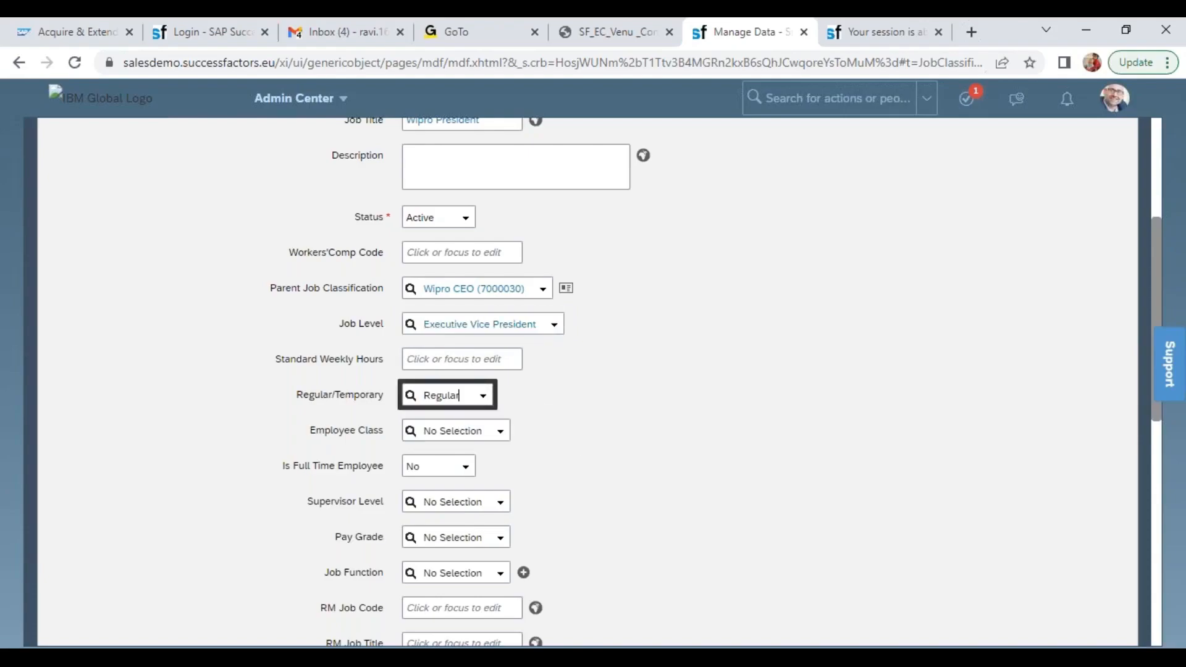
{"action": "left_click", "coordinate": [499, 432]}
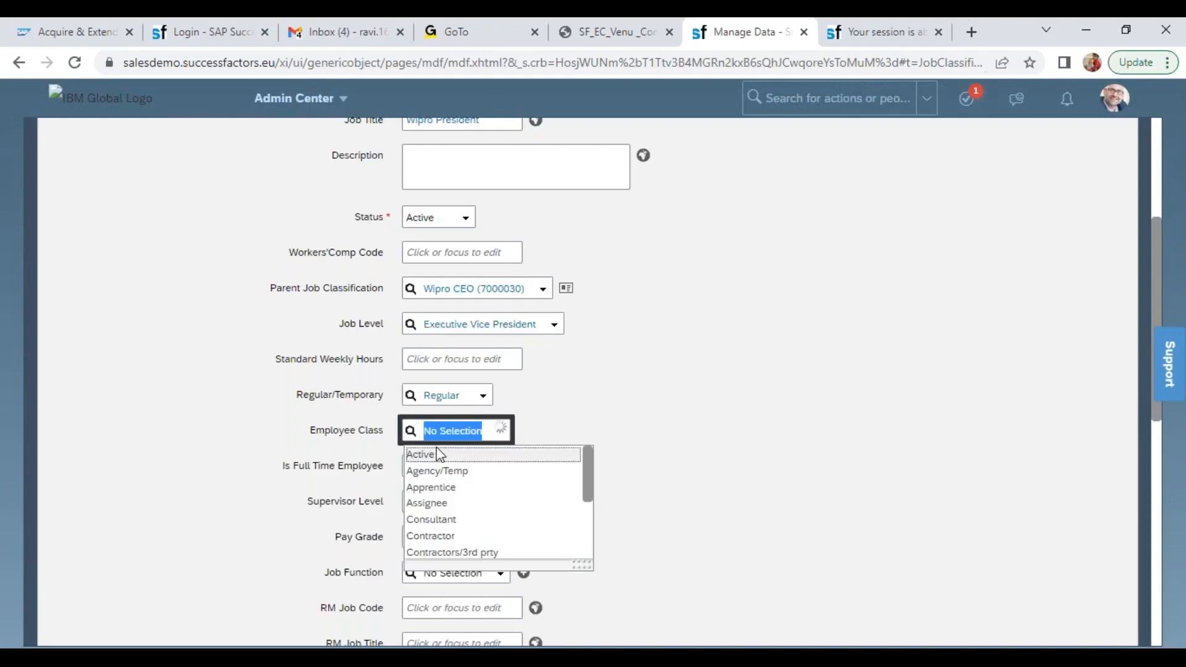
{"action": "left_click", "coordinate": [441, 456]}
{"action": "left_click", "coordinate": [466, 470]}
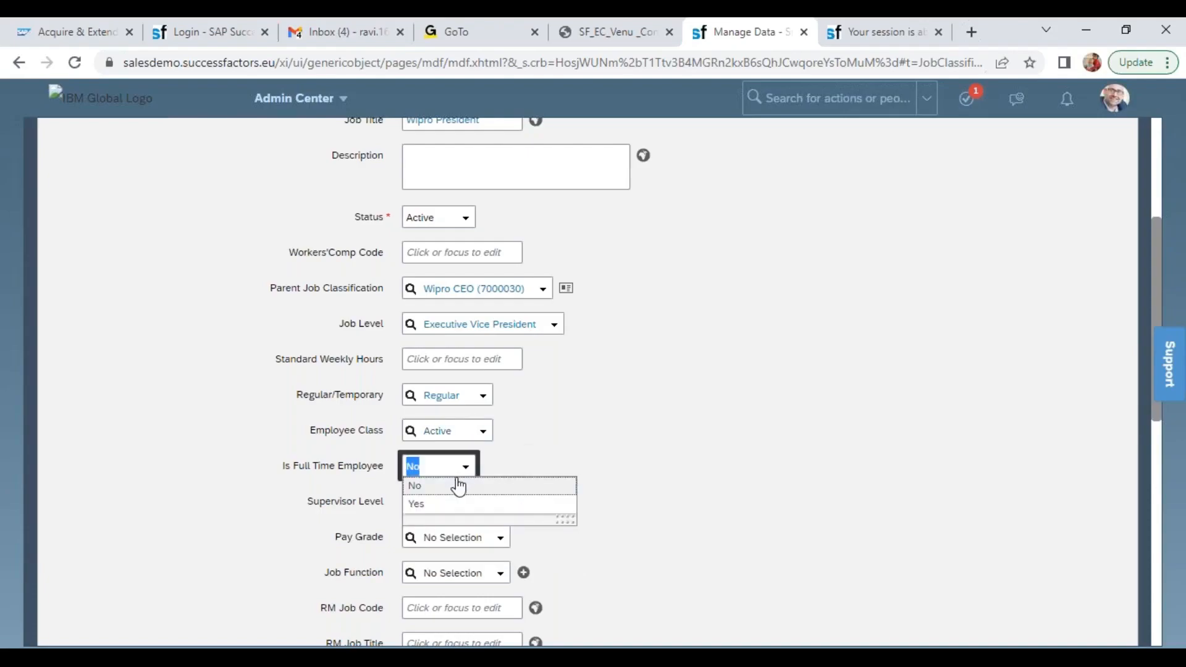
{"action": "left_click", "coordinate": [450, 505]}
Set the Pay Grade to Wipro President (P4) and save the Job Classification
{"action": "left_click", "coordinate": [448, 538]}
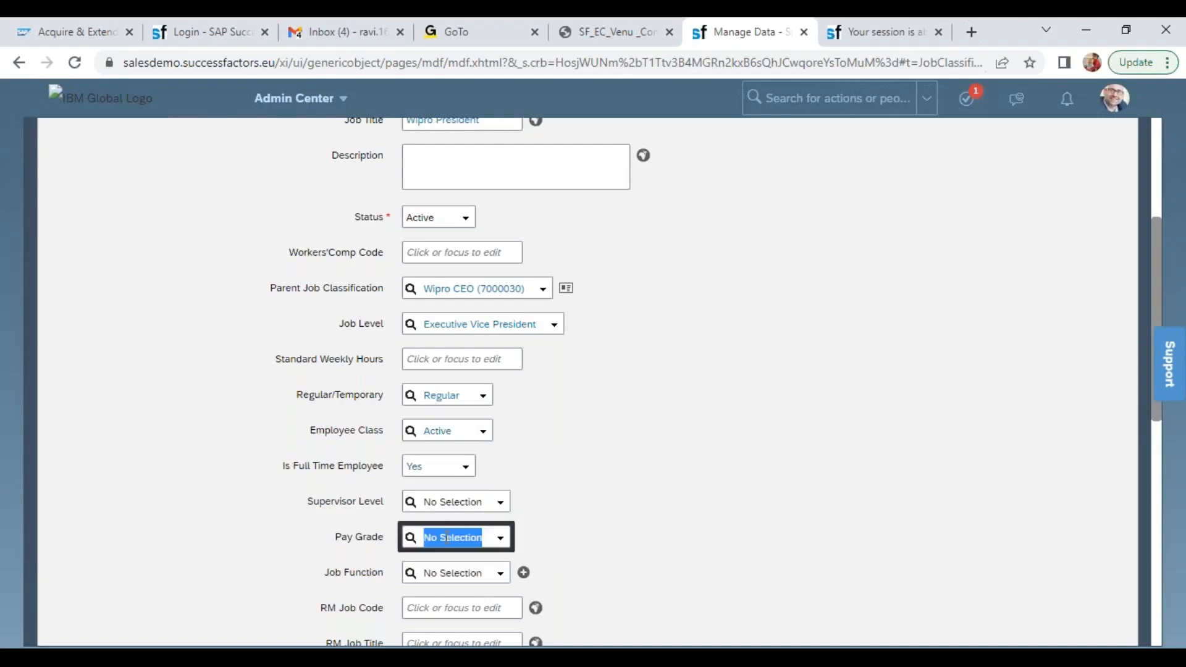
{"action": "type", "text": "p4"}
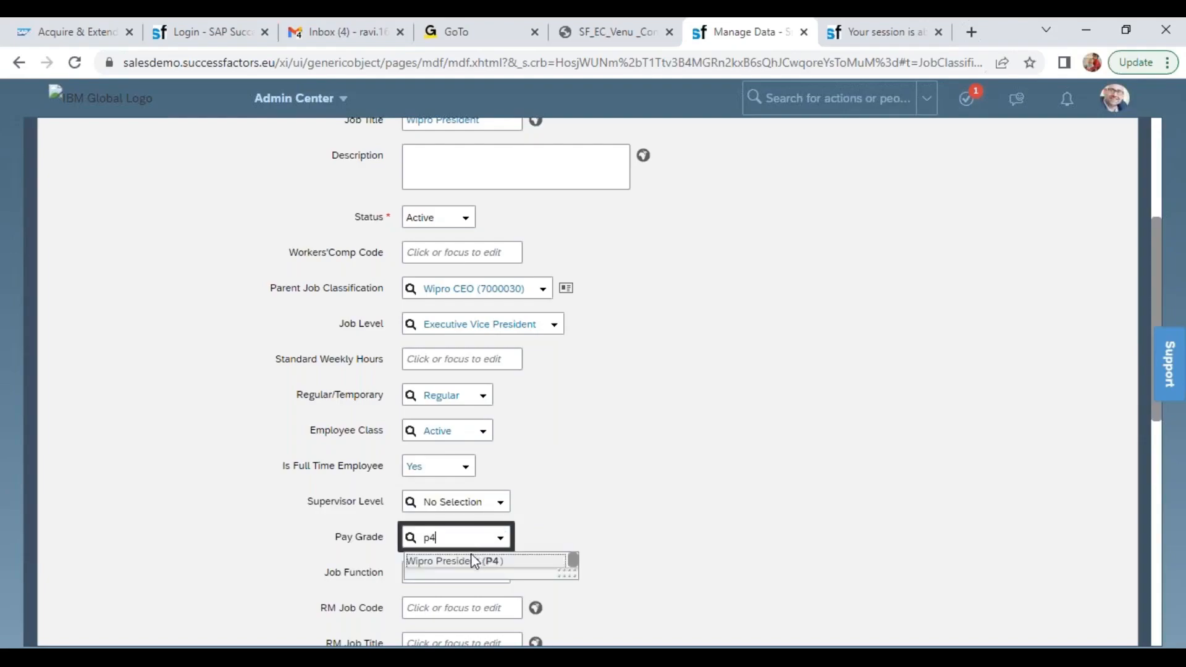
{"action": "left_click", "coordinate": [473, 561]}
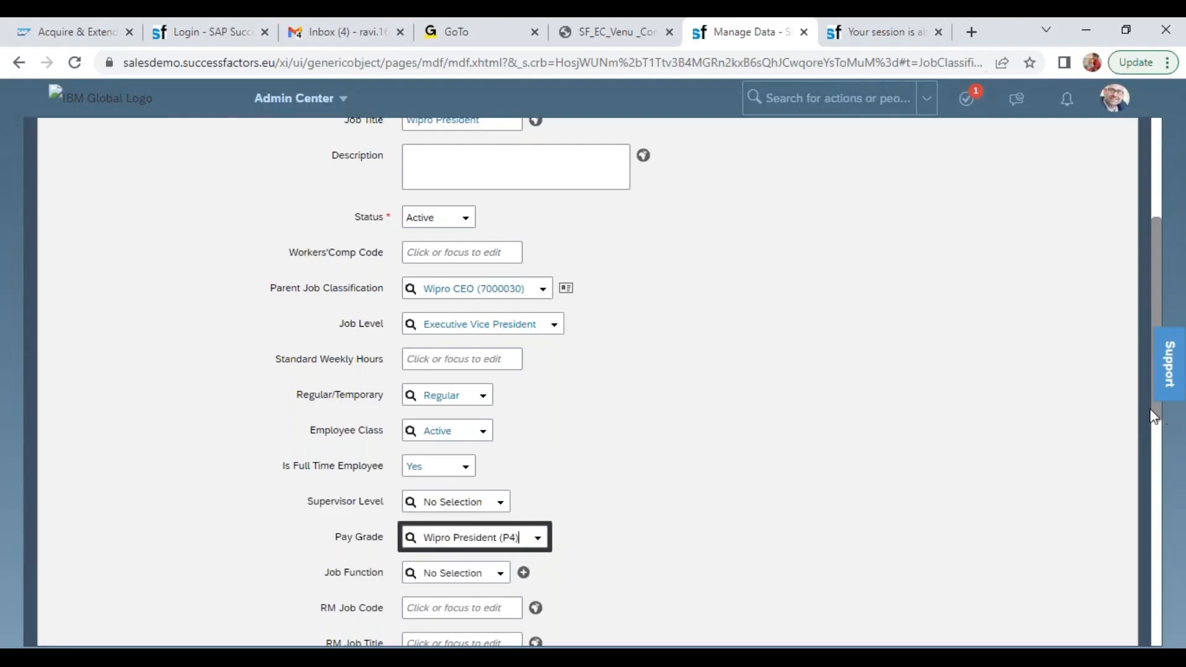
{"action": "scroll", "coordinate": [1161, 455], "scroll_direction": "down", "scroll_amount": 1}
{"action": "left_click", "coordinate": [1112, 590]}
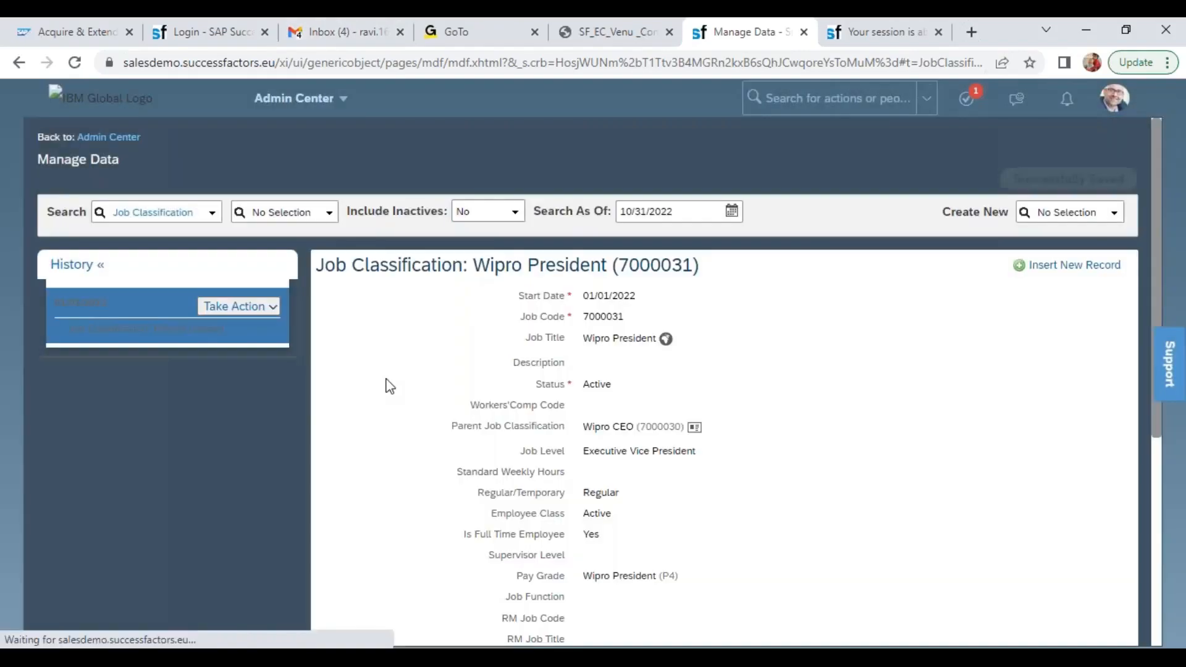
Create another new Job Classification record with a Start Date of 01/01/2022
{"action": "left_click", "coordinate": [1067, 216]}
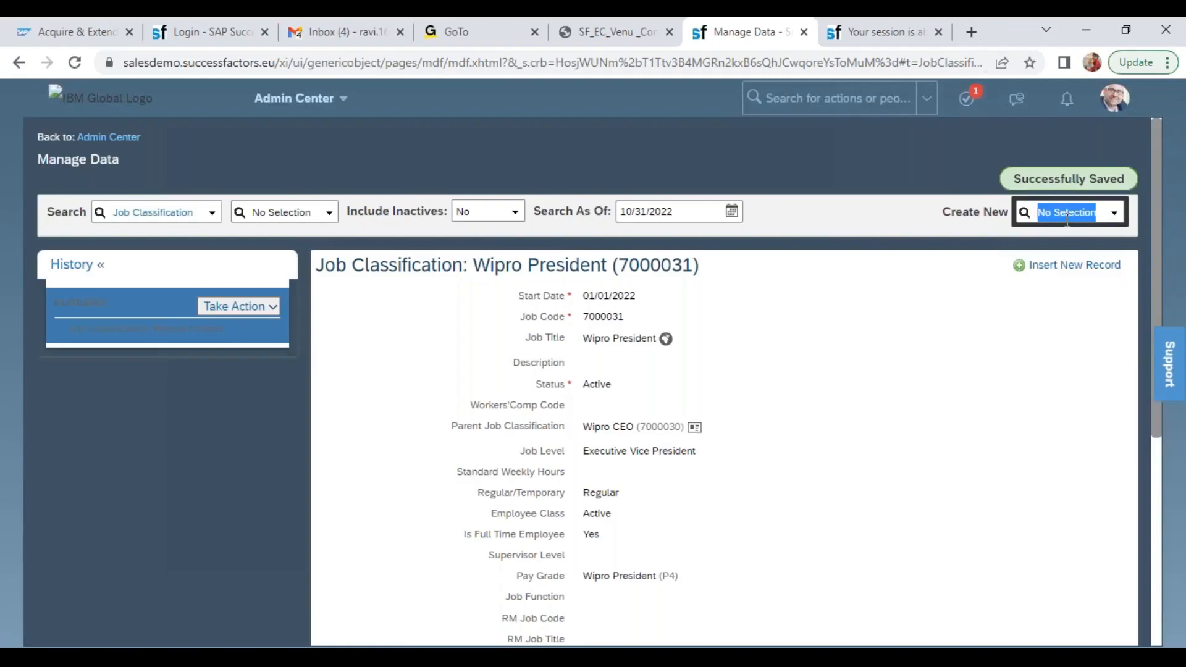
{"action": "type", "text": "job cla"}
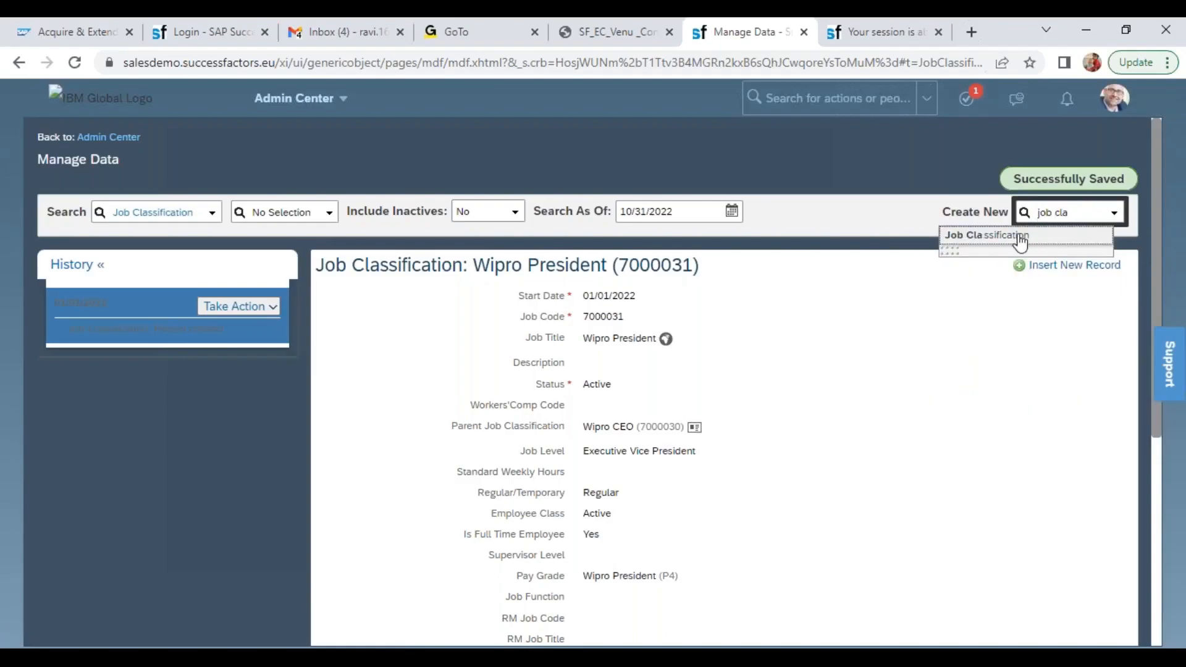
{"action": "left_click", "coordinate": [1000, 235]}
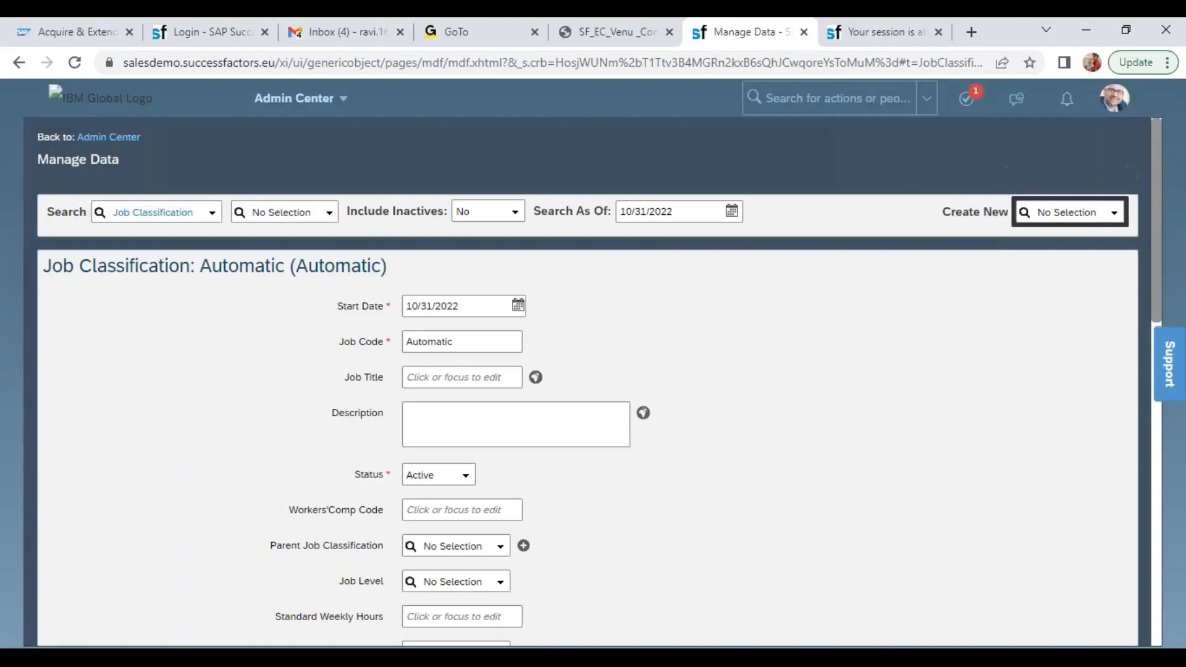
{"action": "left_click", "coordinate": [430, 304]}
{"action": "type", "text": "01/02/02"}
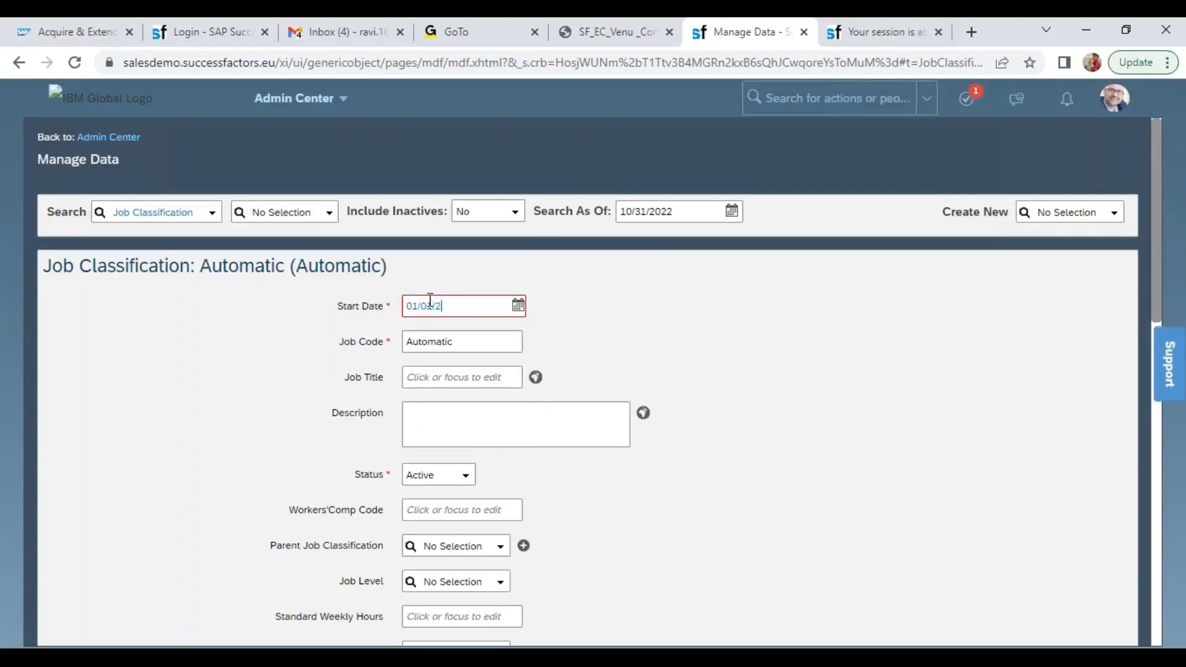
Enter Wipro Manager as the Job Title of the new Job Classification
{"action": "left_click", "coordinate": [458, 377]}
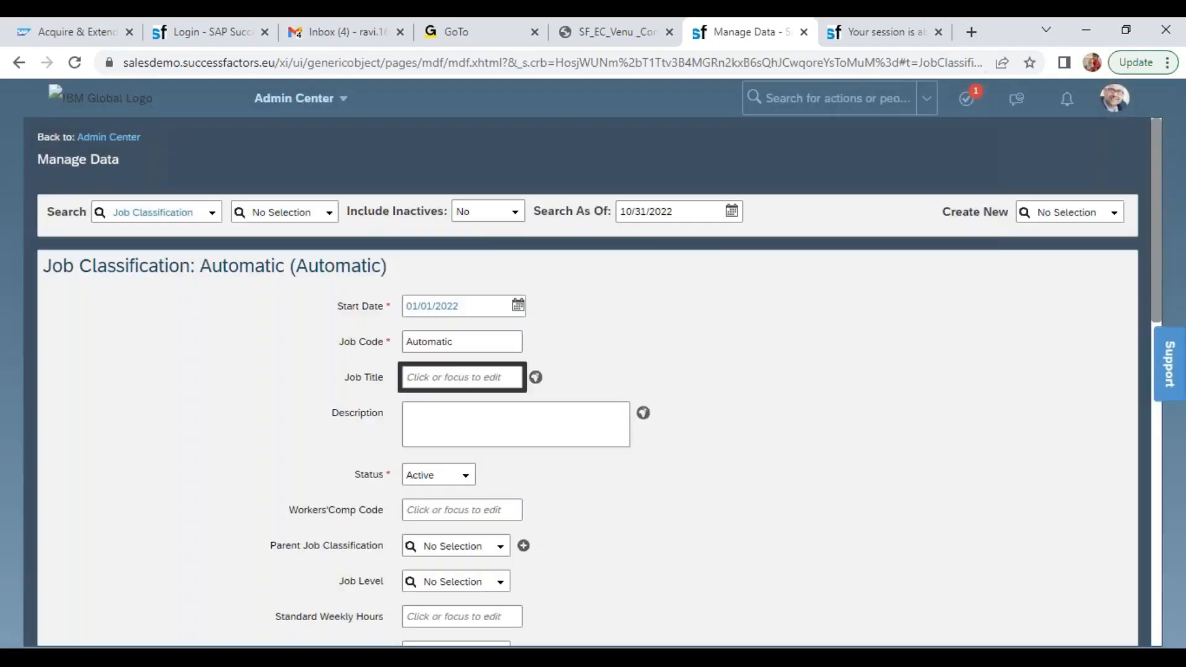
{"action": "type", "text": "Wipro Managers"}
{"action": "key", "text": "Tab"}
{"action": "left_click", "coordinate": [499, 374]}
{"action": "key", "text": "BackSpace"}
Set the Parent Job Classification to Wipro President (7000031) and the Job Level to Manager
{"action": "key", "text": "Tab"}
{"action": "key", "text": "Tab"}
{"action": "key", "text": "Tab"}
{"action": "key", "text": "Tab"}
{"action": "key", "text": "Tab"}
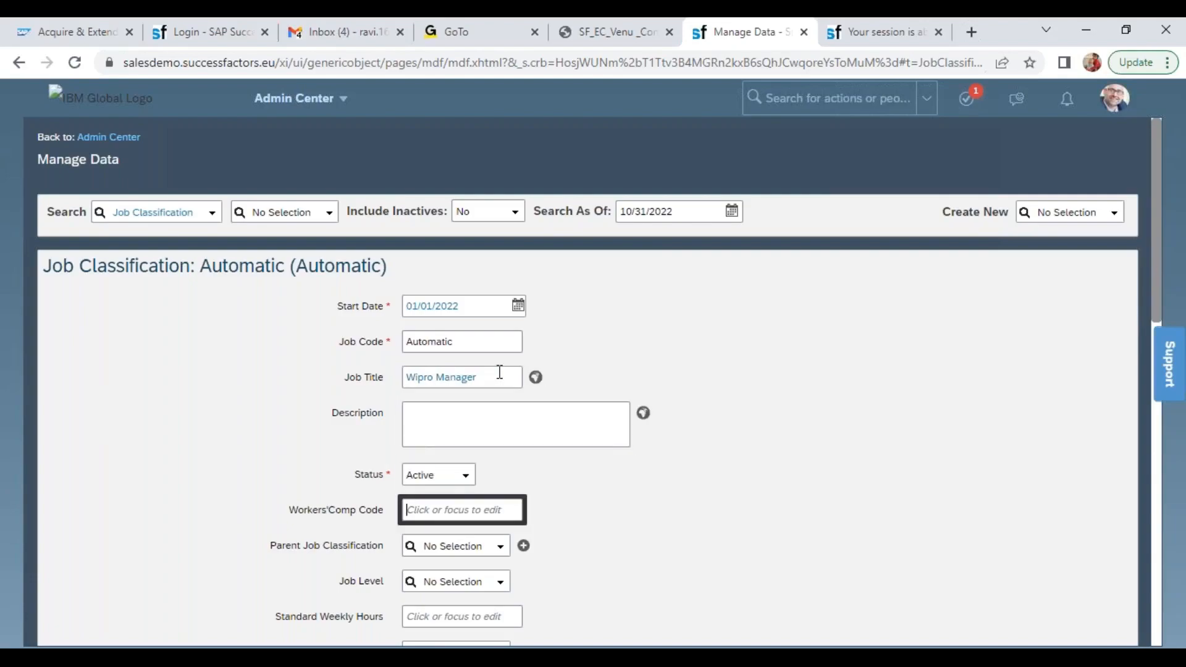
{"action": "type", "text": "wip"}
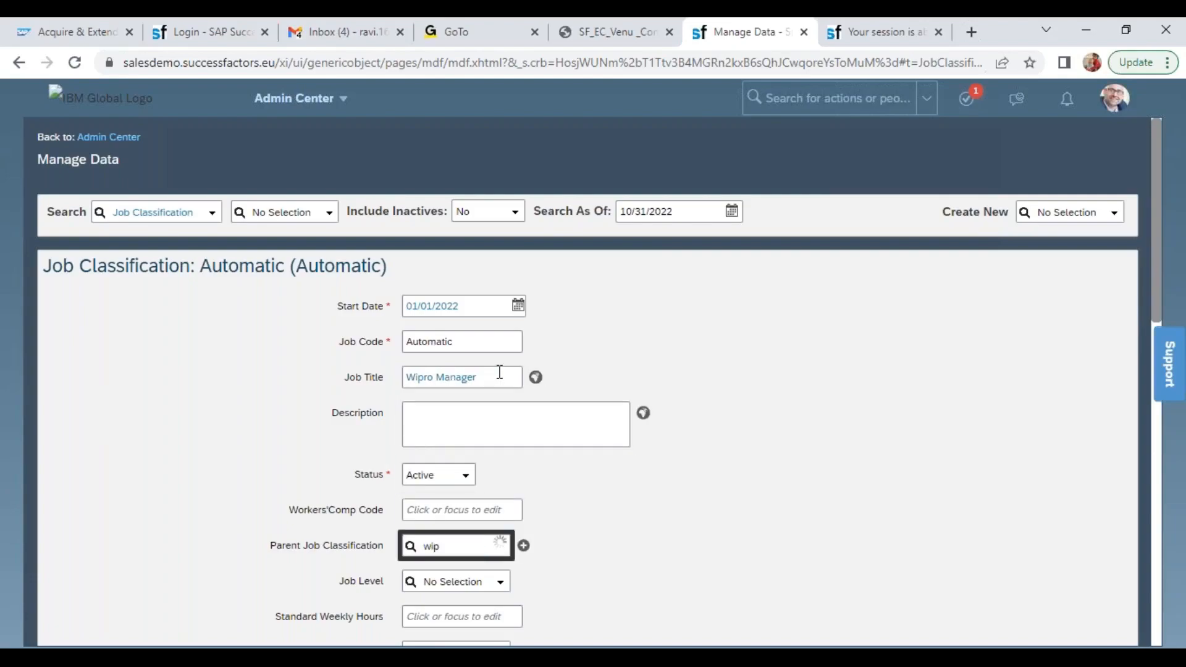
{"action": "type", "text": "r"}
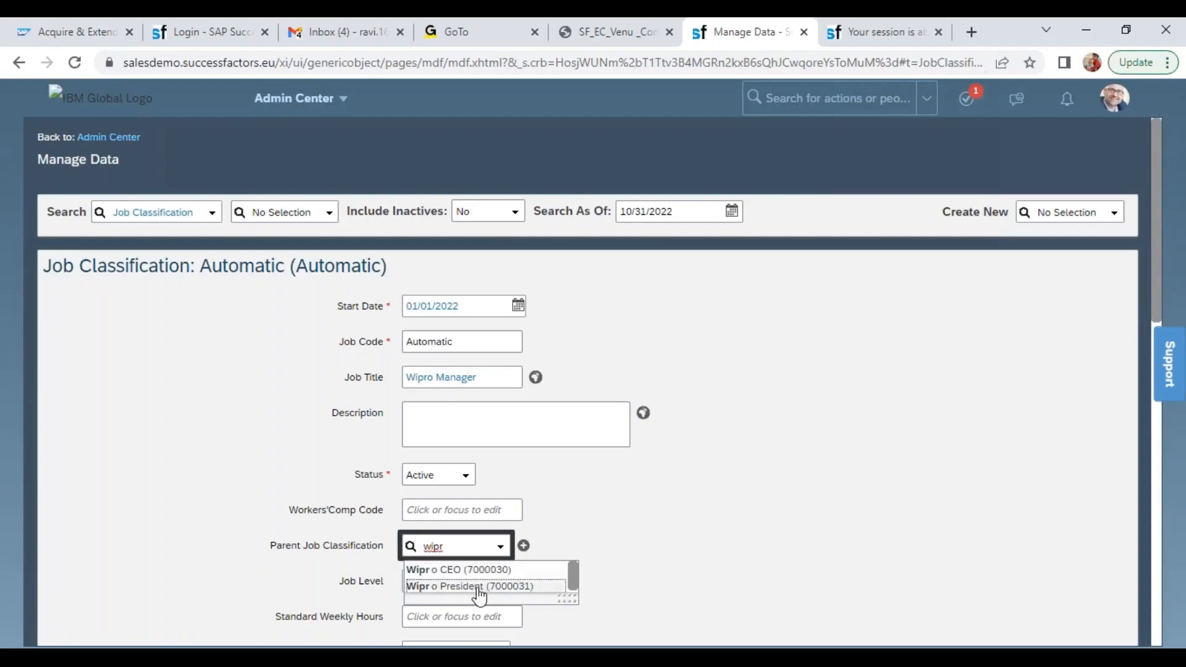
{"action": "left_click", "coordinate": [479, 586]}
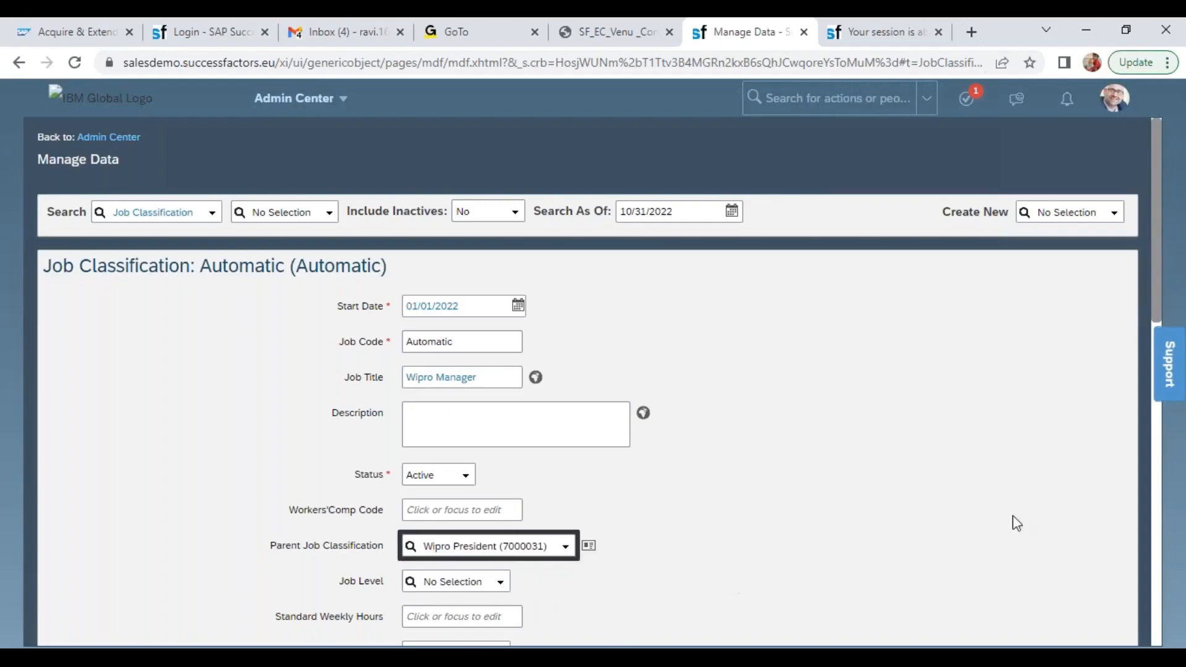
{"action": "left_click_drag", "start_coordinate": [1157, 243], "coordinate": [1158, 389]}
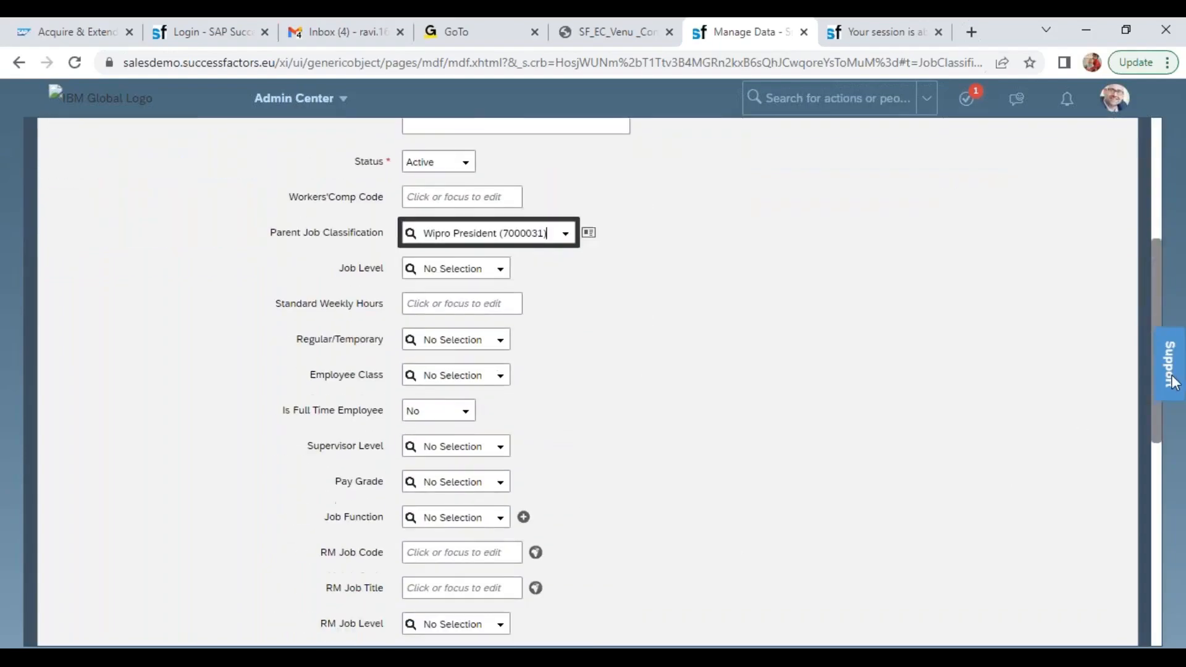
{"action": "left_click", "coordinate": [503, 211]}
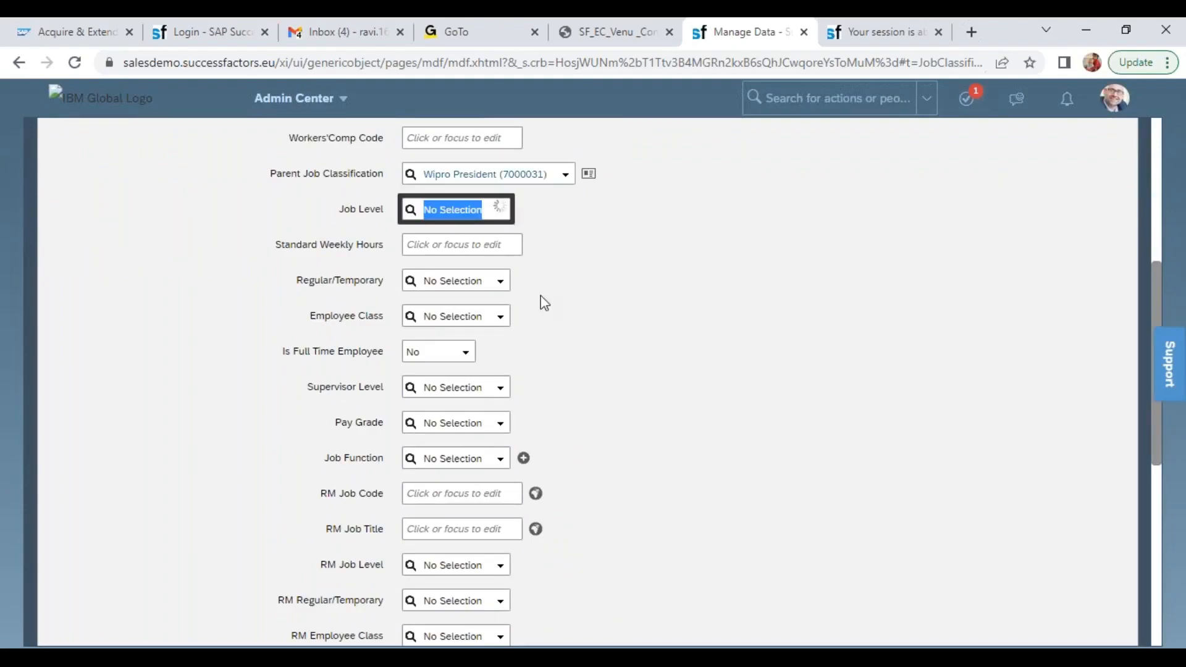
{"action": "left_click", "coordinate": [473, 334]}
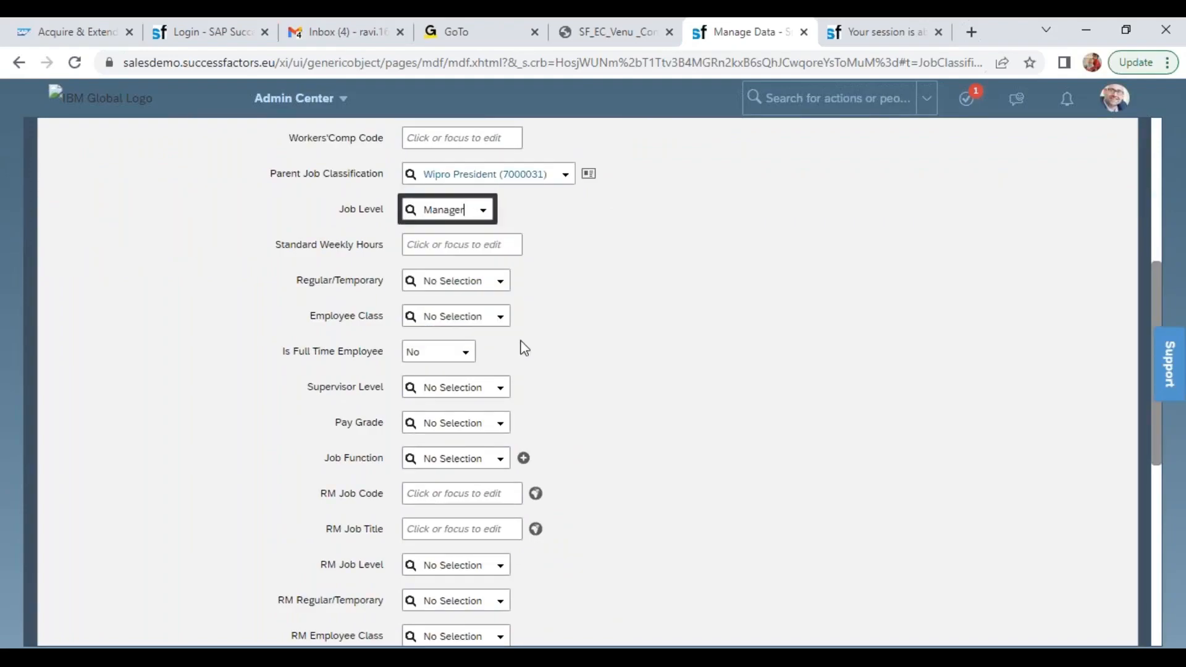
Classify the Wipro Manager job as Regular, with Employee Class Active and Is Full Time Employee set to Yes
{"action": "left_click", "coordinate": [495, 281]}
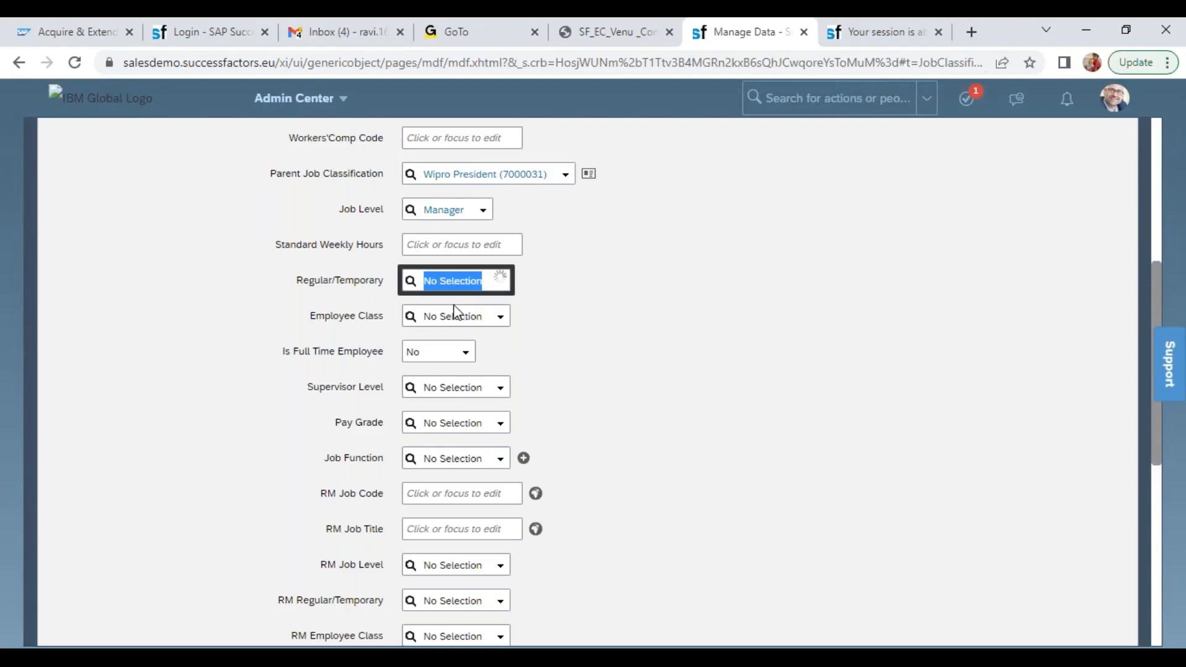
{"action": "left_click", "coordinate": [452, 308]}
{"action": "left_click", "coordinate": [501, 320]}
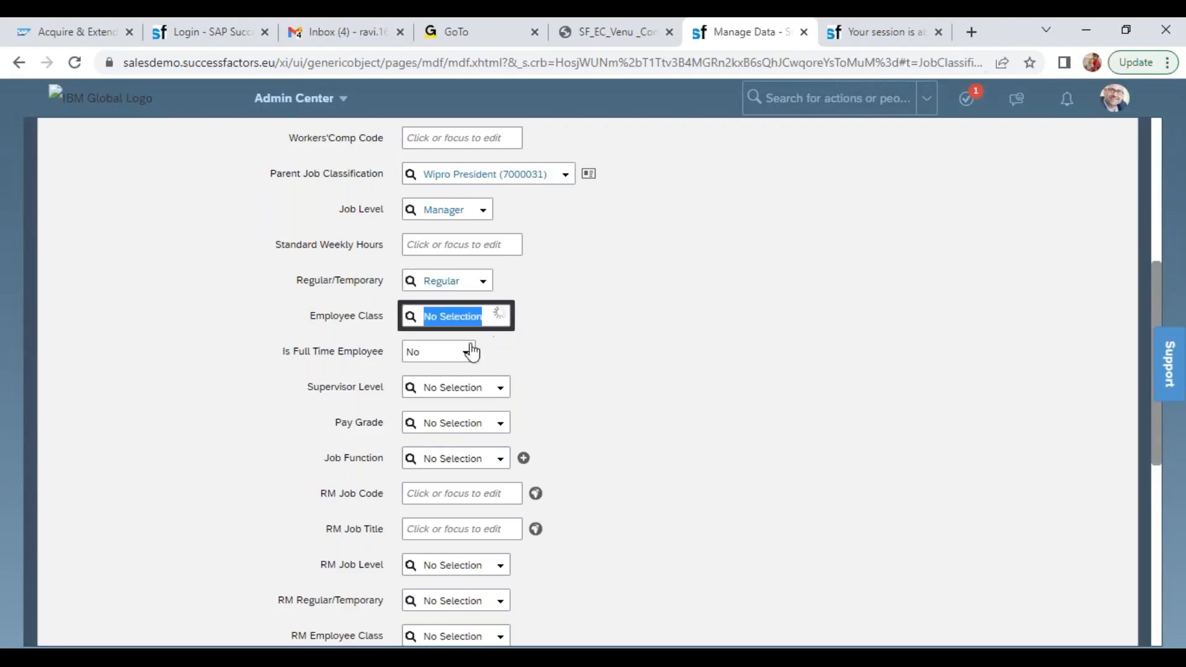
{"action": "left_click", "coordinate": [435, 339]}
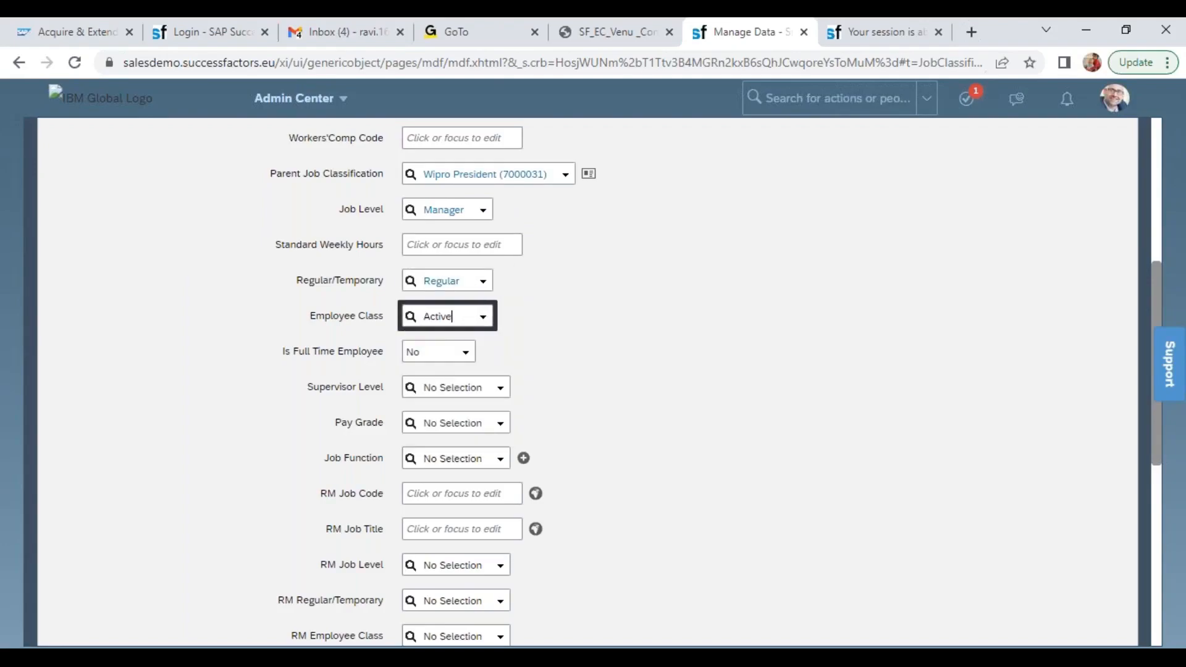
{"action": "left_click", "coordinate": [460, 353]}
{"action": "left_click", "coordinate": [445, 390]}
Set the Pay Grade to Wipro Managers (P3) and save the Wipro Manager Job Classification
{"action": "left_click", "coordinate": [452, 422]}
{"action": "type", "text": "p3"}
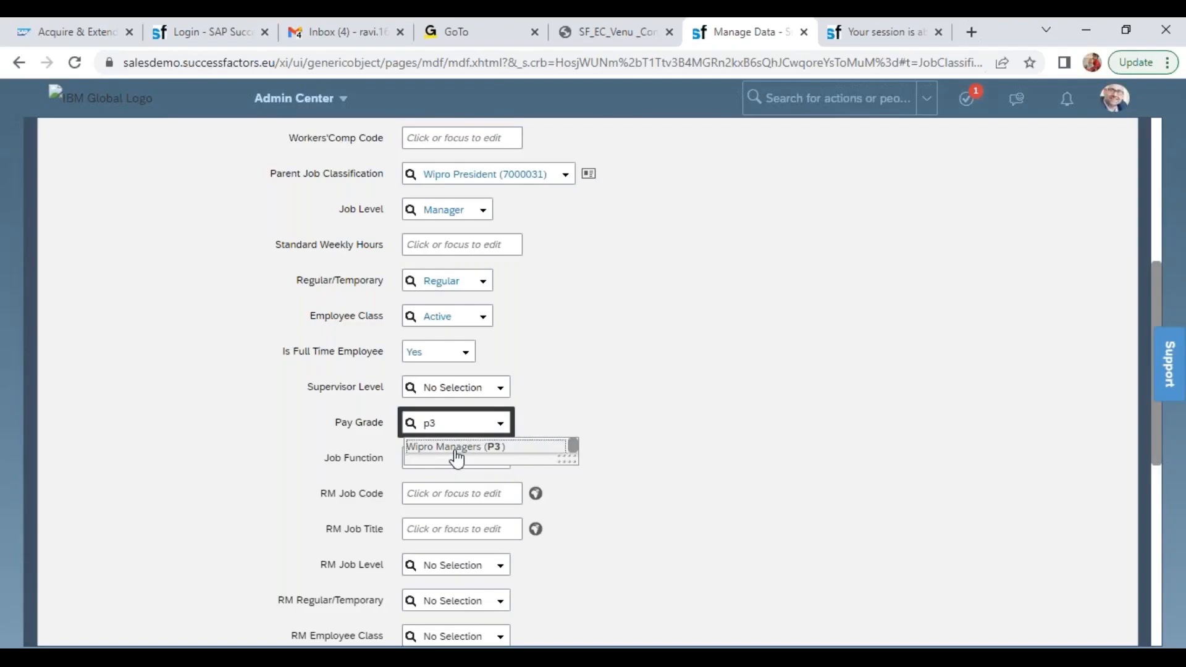
{"action": "left_click", "coordinate": [456, 449]}
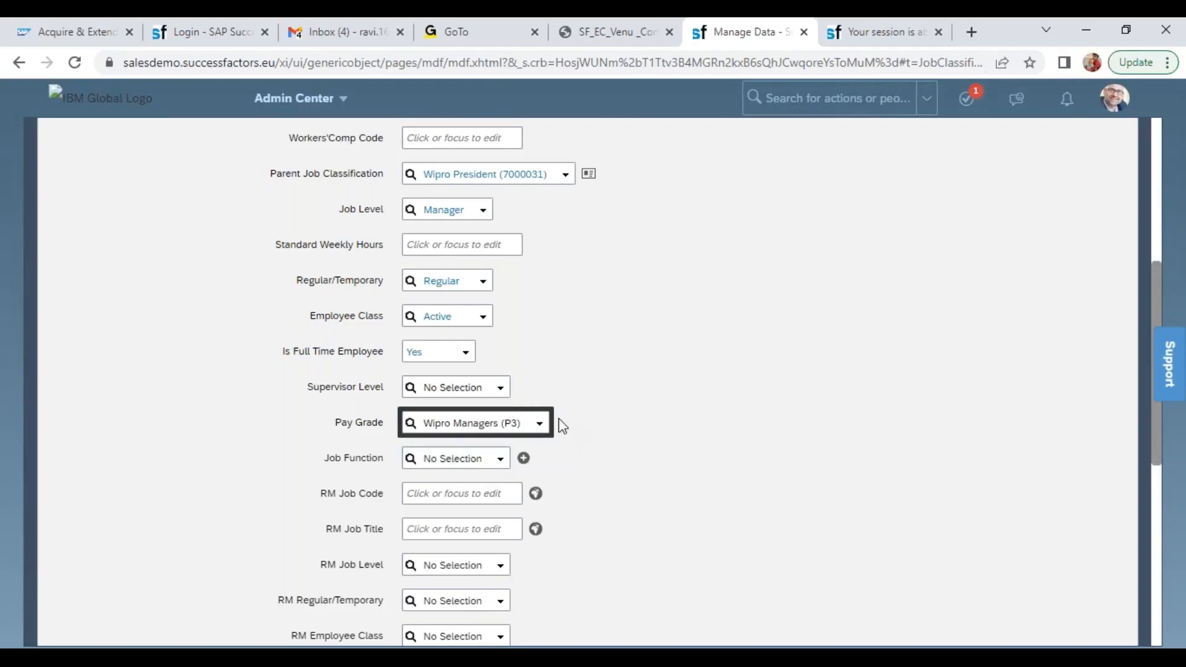
{"action": "left_click_drag", "start_coordinate": [1153, 453], "coordinate": [1161, 636]}
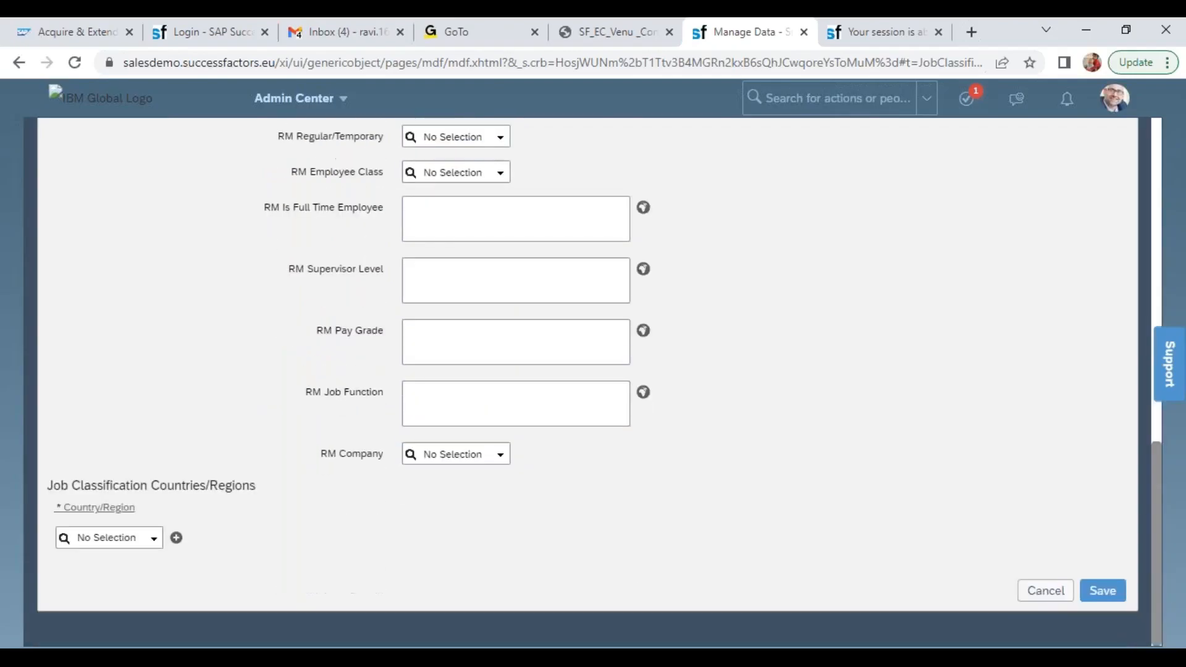
{"action": "left_click", "coordinate": [1109, 590]}
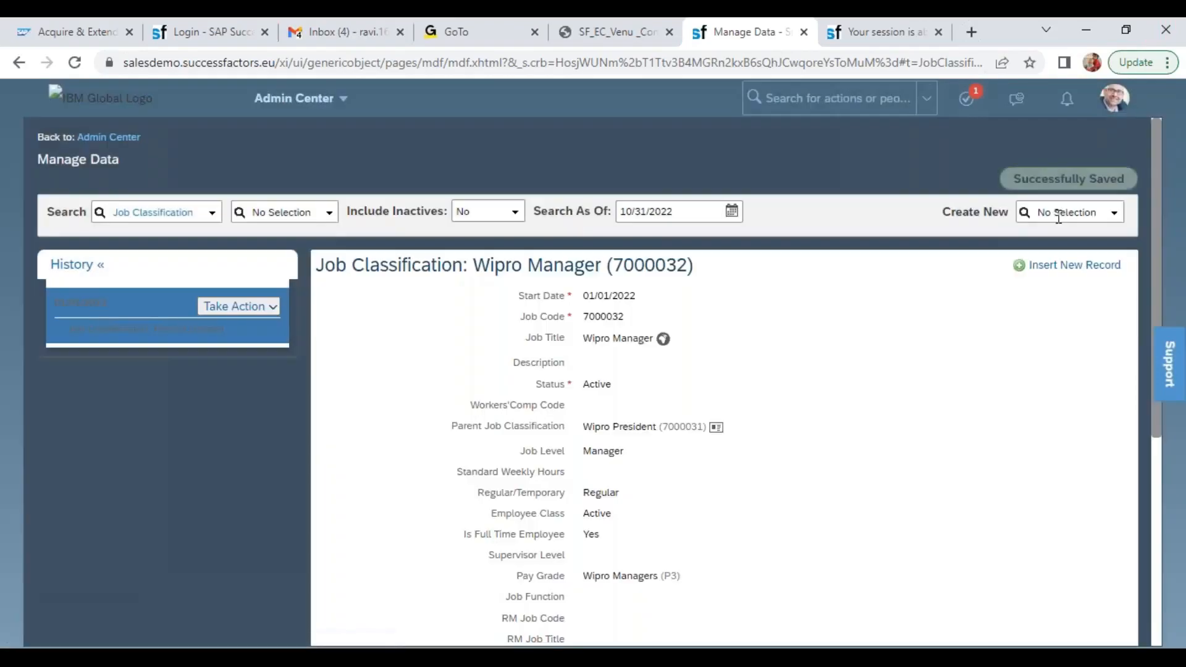
Start creating a new Job Classification record
{"action": "left_click", "coordinate": [1058, 214]}
{"action": "type", "text": "jo"}
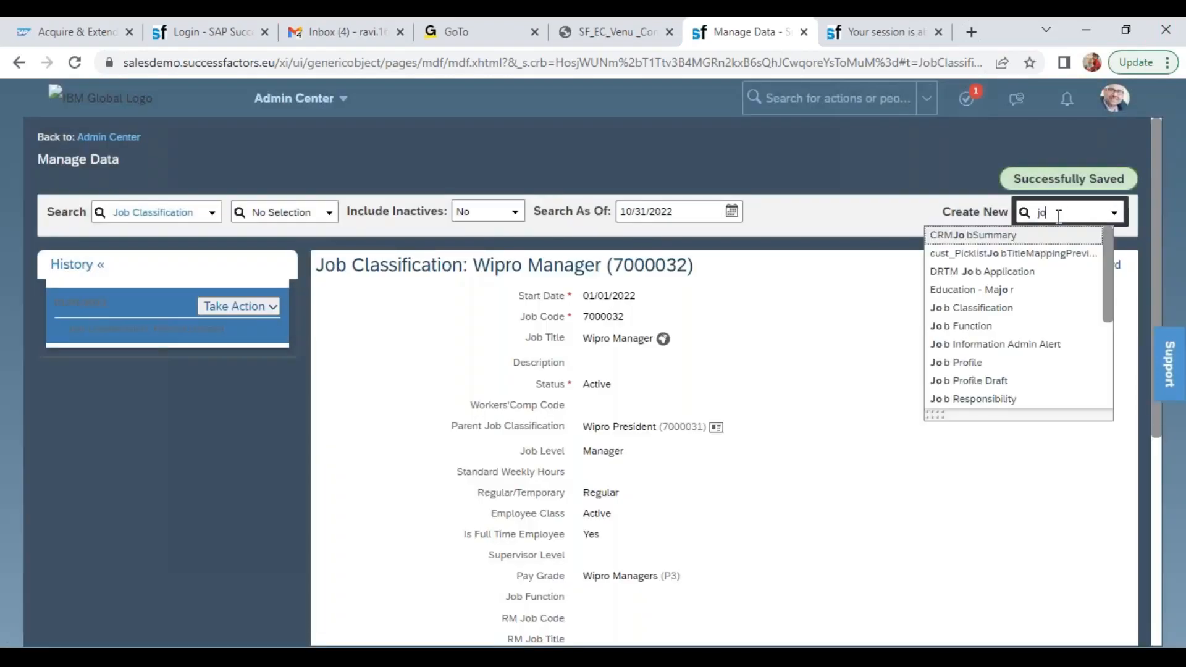
{"action": "type", "text": "b"}
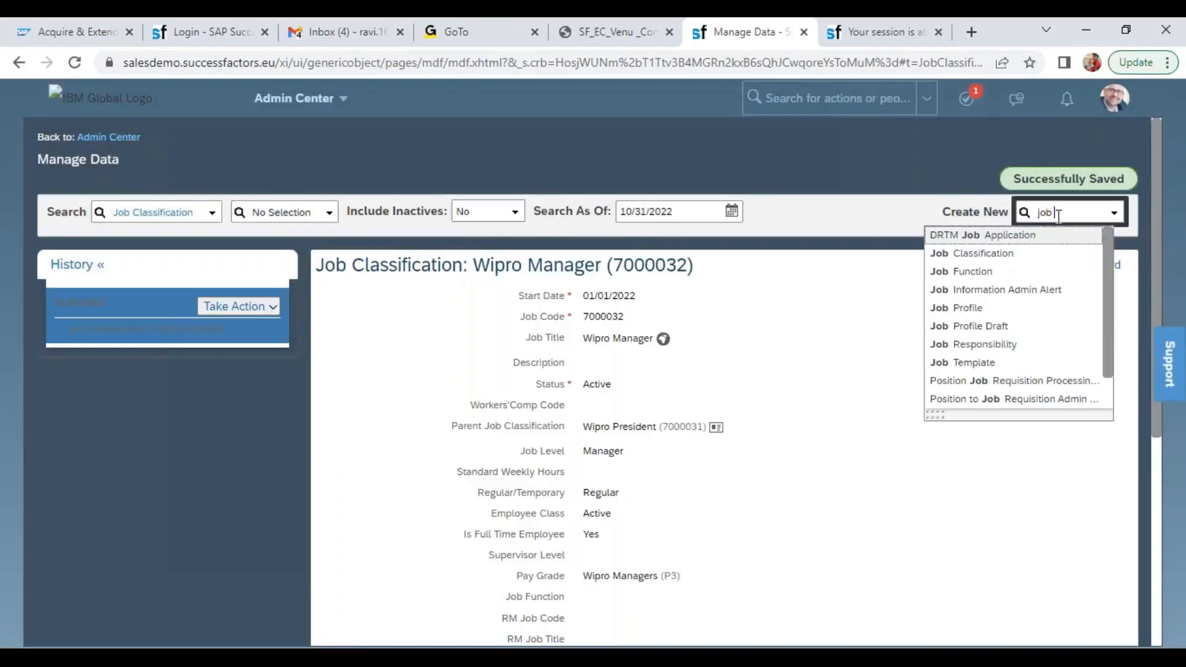
{"action": "key", "text": "Down"}
{"action": "key", "text": "Return"}
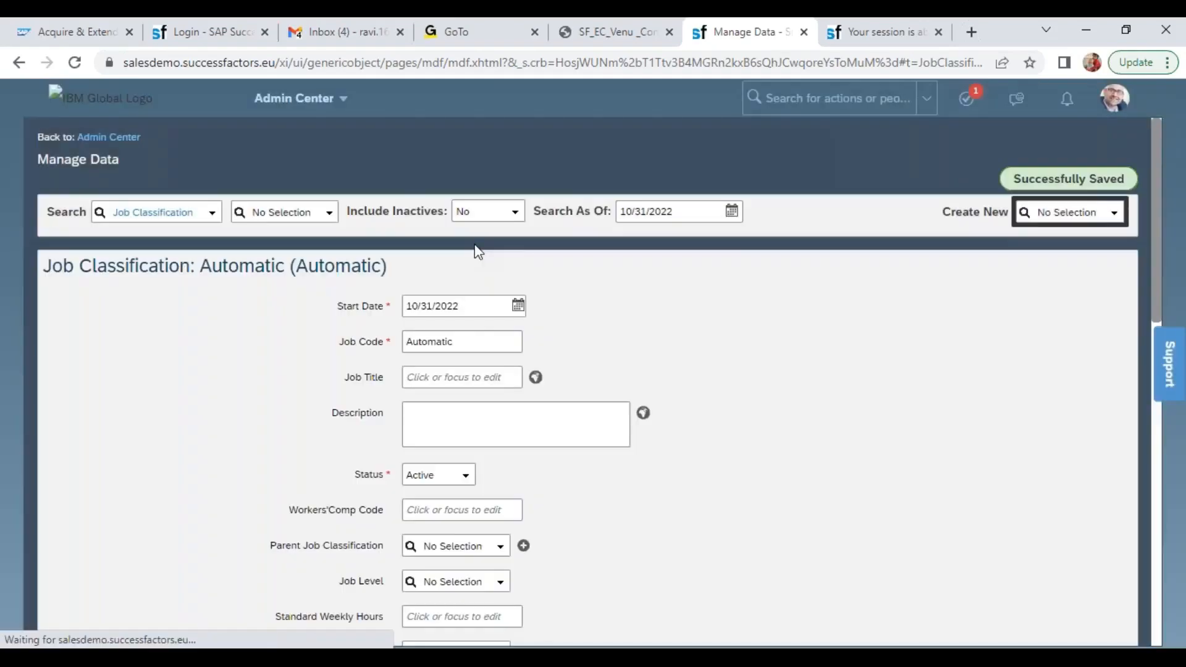
Set the new Job Classification's Start Date to 01/01/2022 and its Job Title to Wipro Non Manager
{"action": "left_click", "coordinate": [432, 306]}
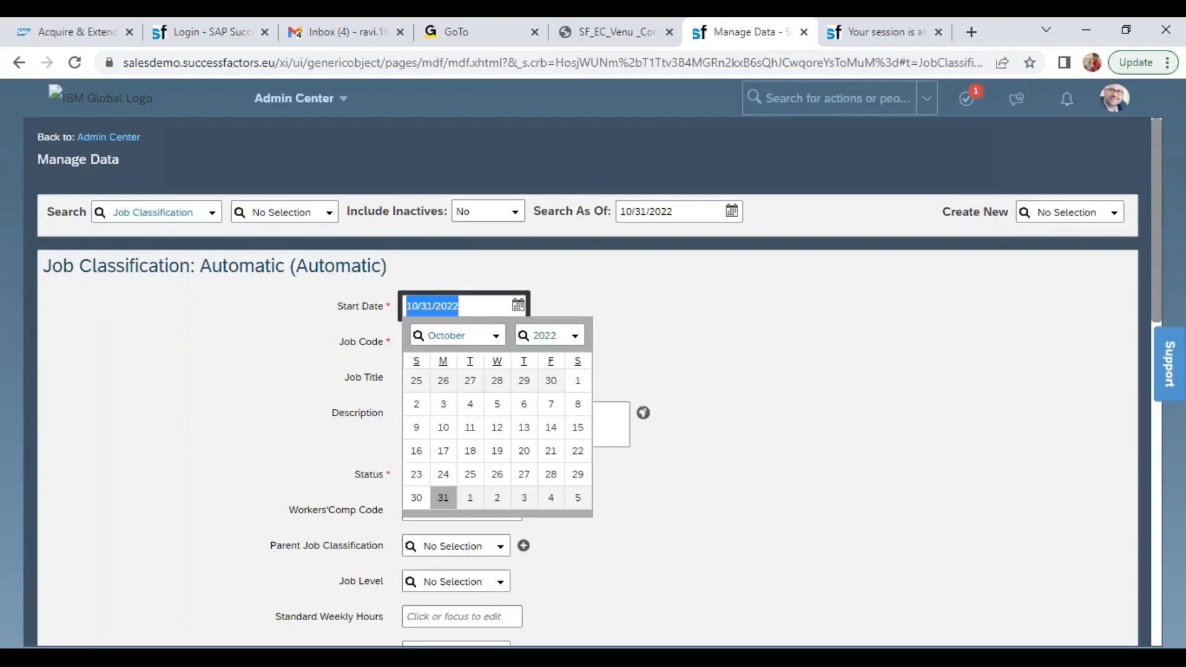
{"action": "type", "text": "01/"}
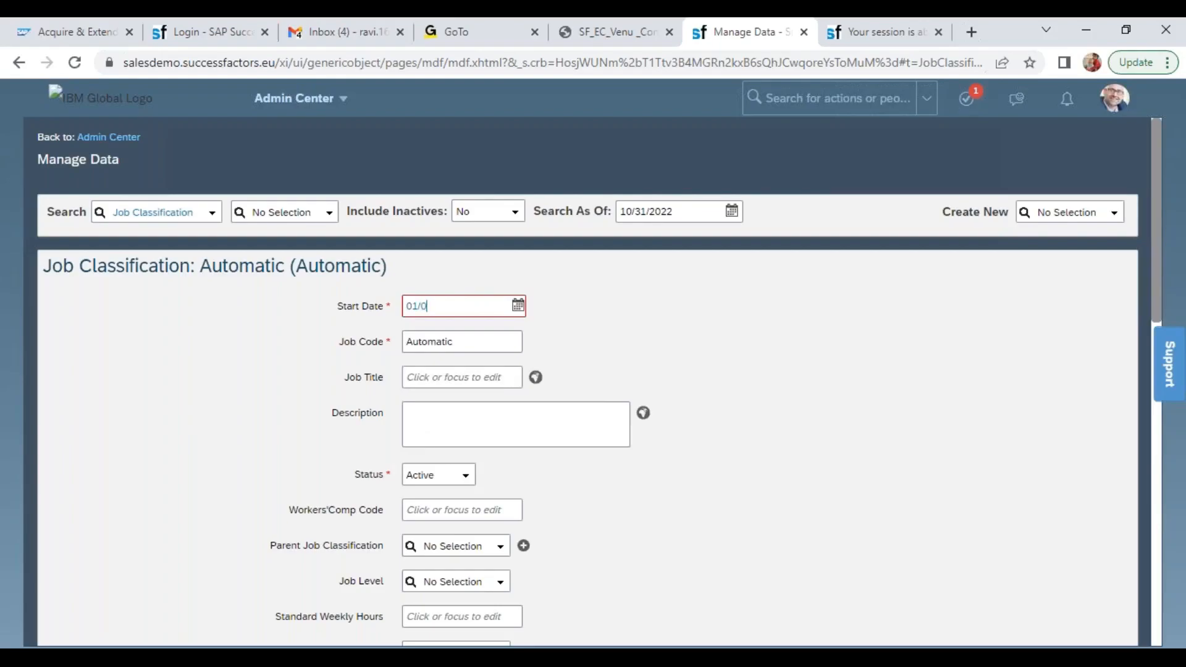
{"action": "type", "text": "01/2022"}
{"action": "key", "text": "Tab"}
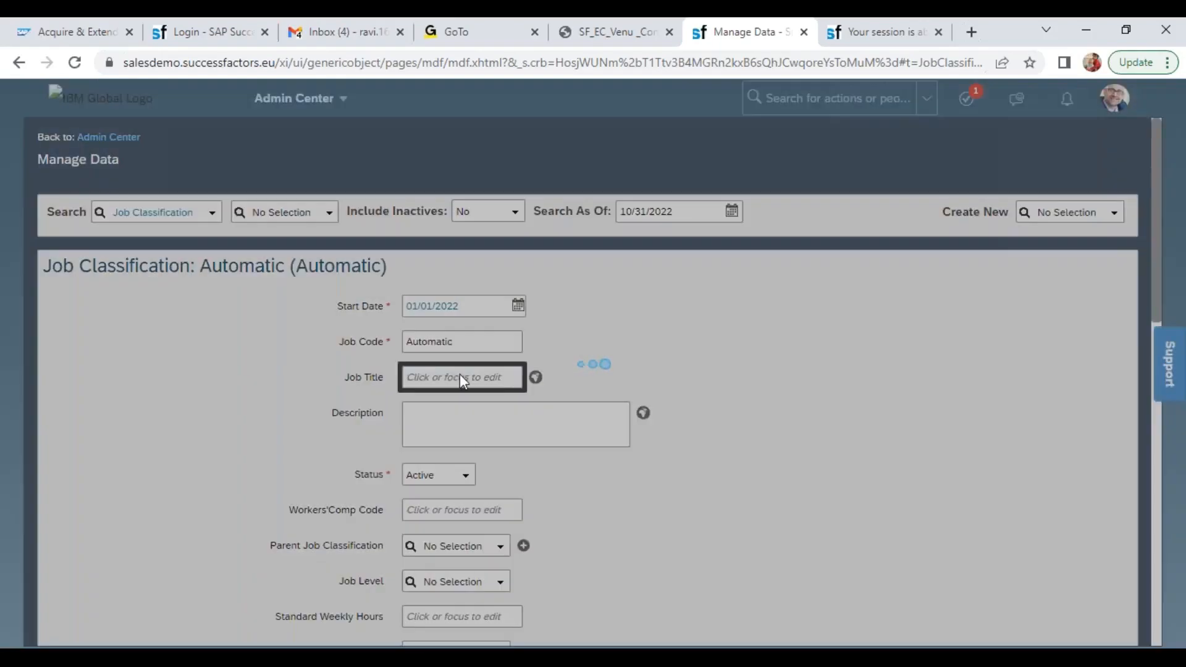
{"action": "type", "text": "Wipro"}
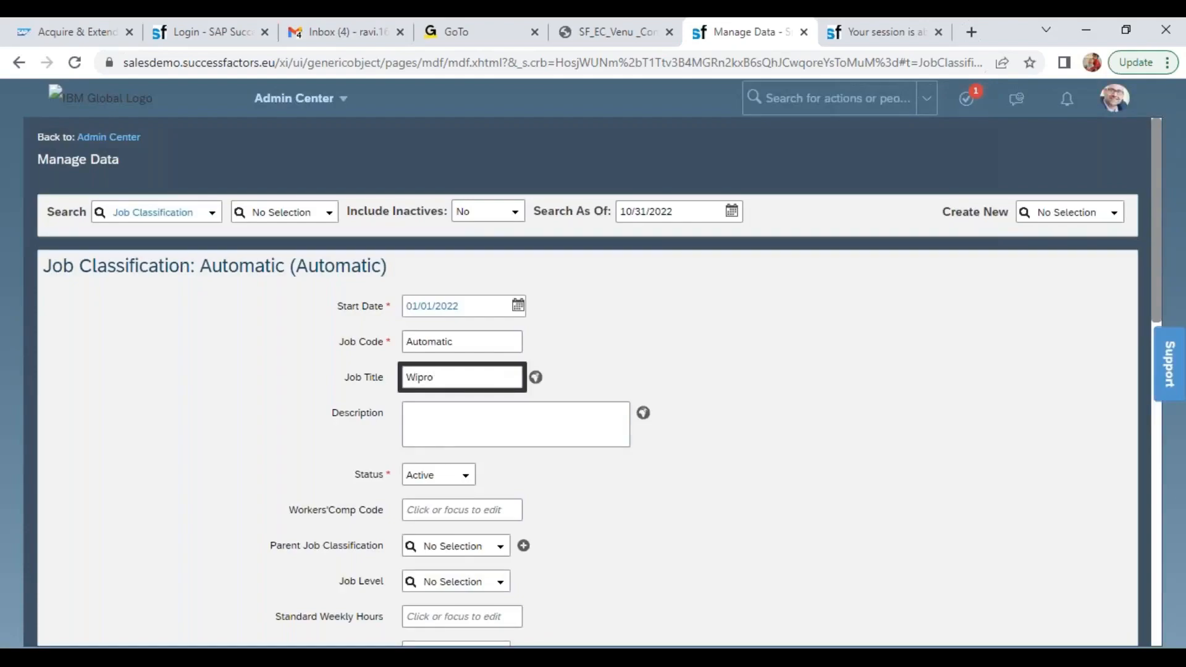
{"action": "type", "text": " Non Manager"}
{"action": "key", "text": "Tab"}
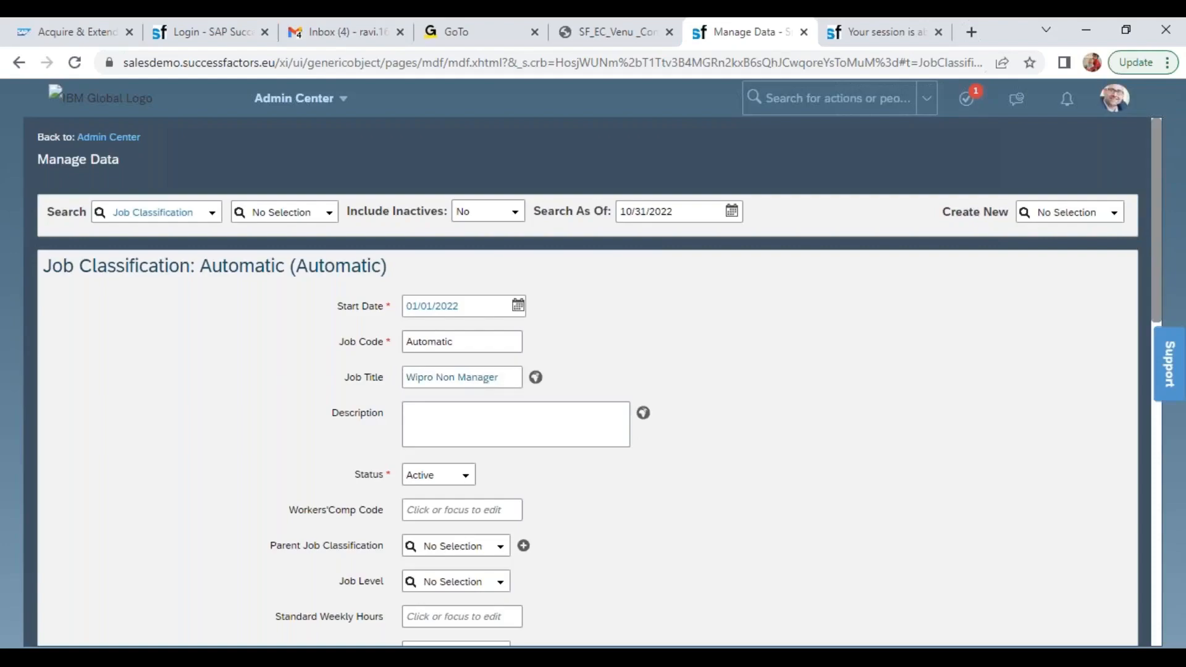
Set the Parent Job Classification to Wipro Manager (7000032) and the Job Level to IC - Non-Manager for Wipro Non Manager
{"action": "left_click", "coordinate": [503, 553]}
{"action": "type", "text": "wipr"}
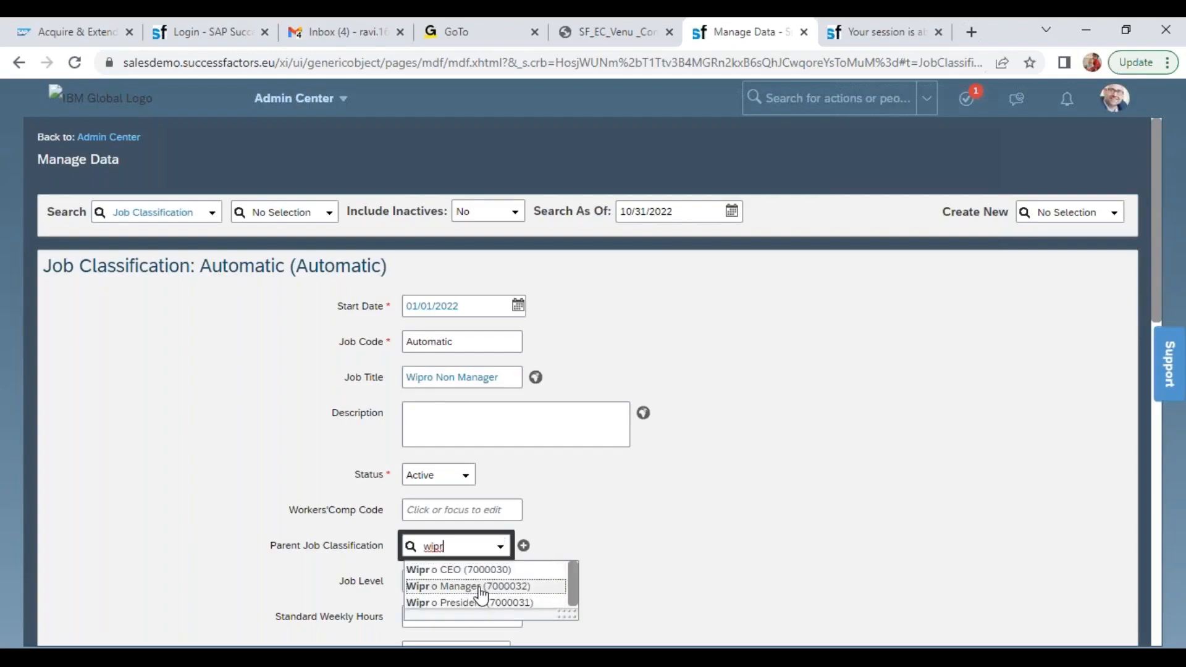
{"action": "left_click", "coordinate": [480, 585]}
{"action": "left_click", "coordinate": [502, 590]}
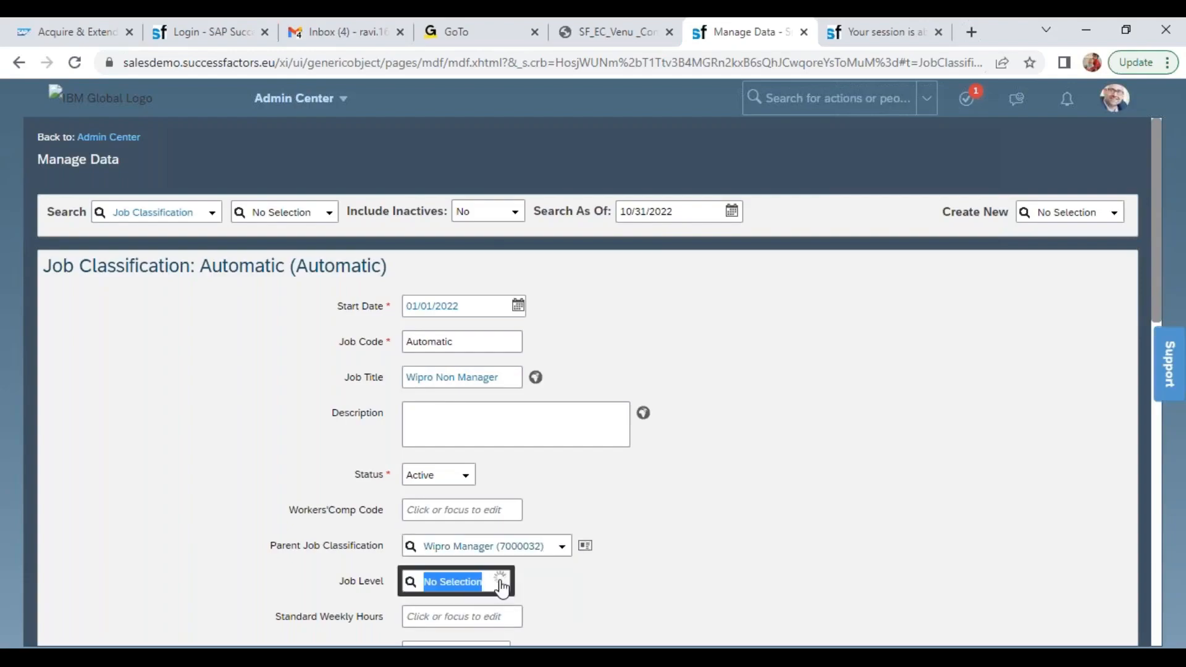
{"action": "left_click", "coordinate": [488, 545]}
Classify the Wipro Non Manager job as Regular, with Employee Class Active and Is Full Time Employee set to Yes
{"action": "left_click_drag", "start_coordinate": [1155, 233], "coordinate": [1154, 391]}
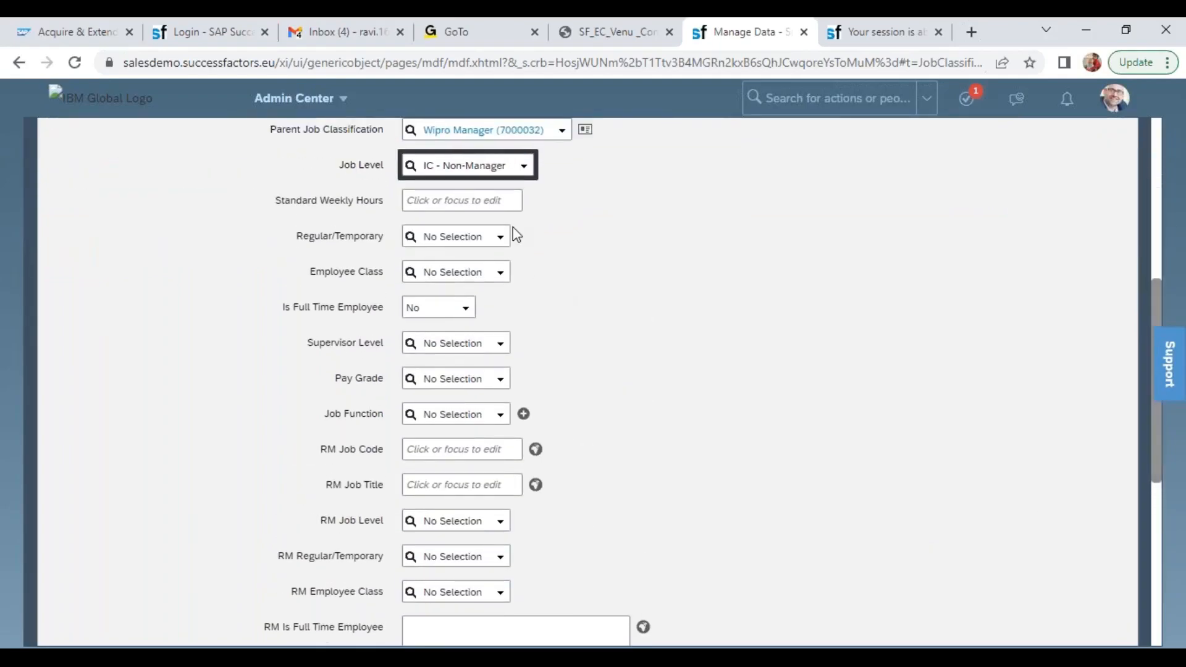
{"action": "left_click", "coordinate": [501, 244]}
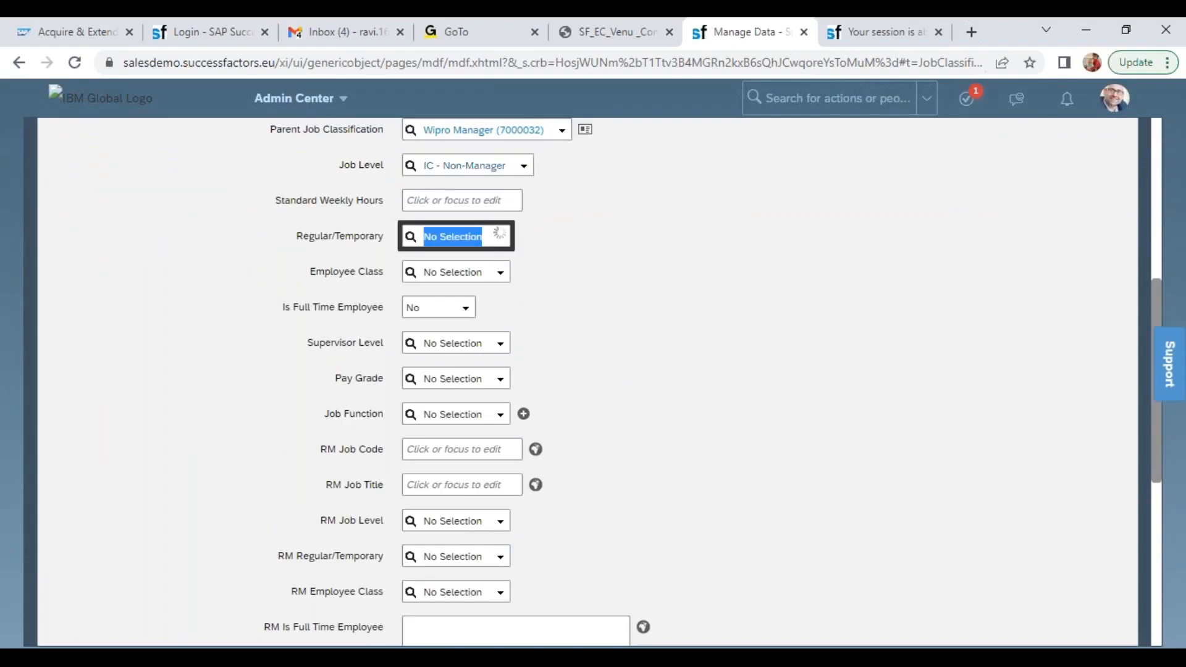
{"action": "left_click", "coordinate": [460, 263]}
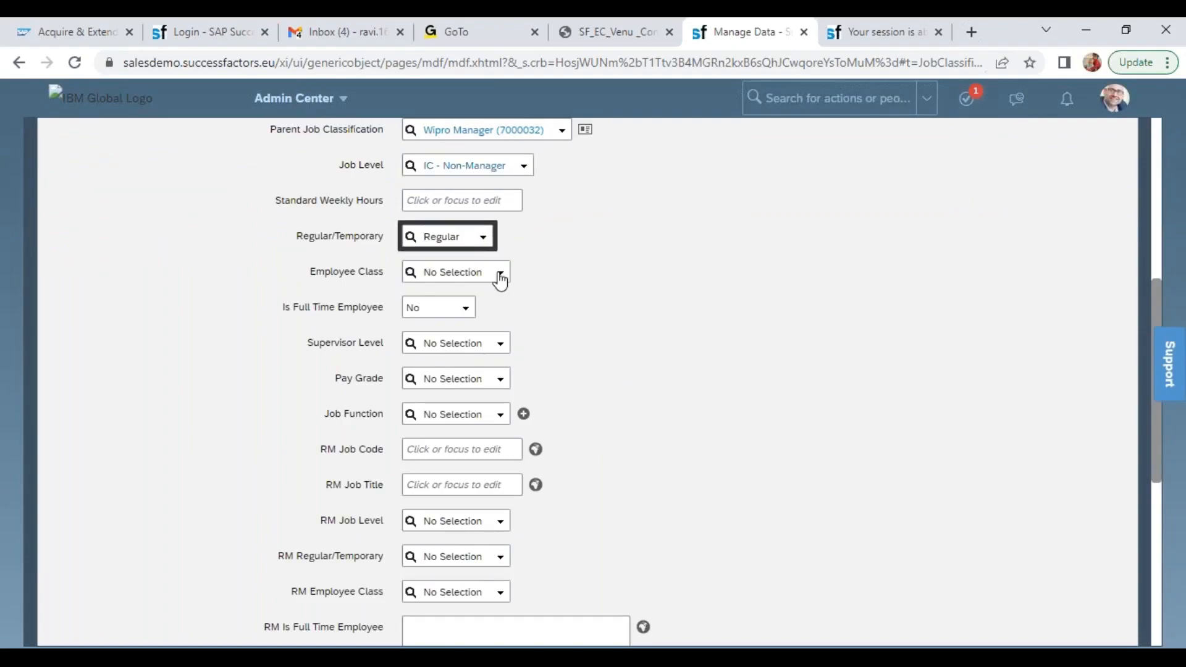
{"action": "left_click", "coordinate": [501, 272]}
{"action": "left_click", "coordinate": [464, 296]}
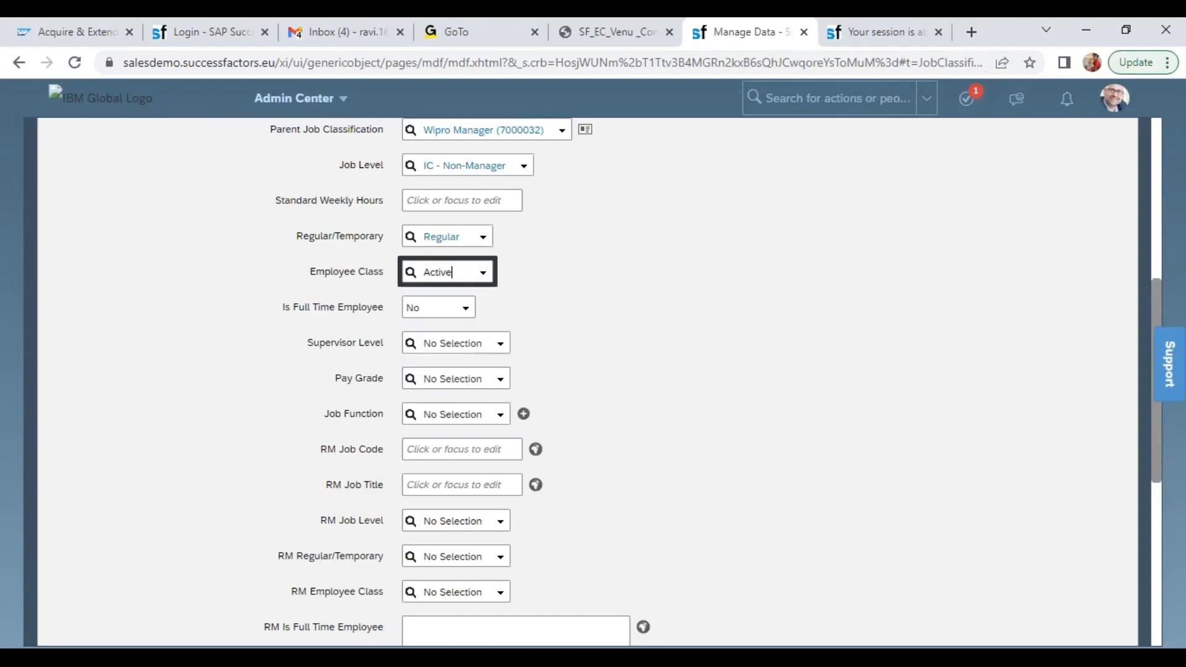
{"action": "left_click", "coordinate": [464, 310]}
{"action": "left_click", "coordinate": [450, 346]}
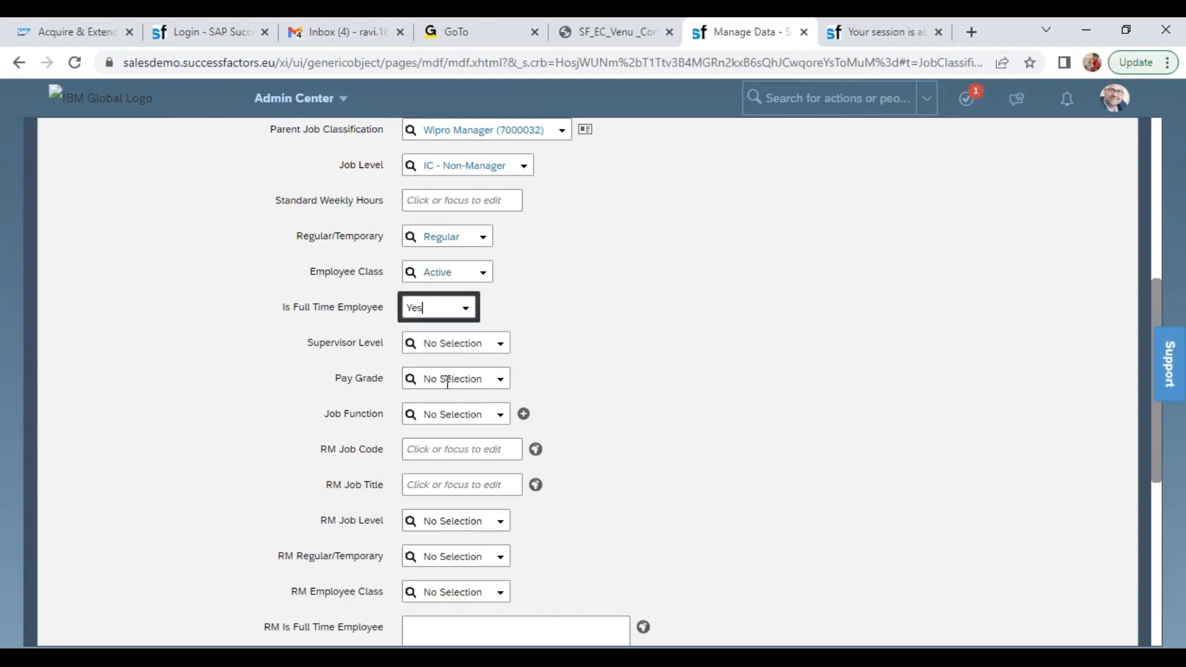
Set the Pay Grade to Wipro Executives (P2) and save the Wipro Non Manager Job Classification
{"action": "left_click", "coordinate": [444, 379]}
{"action": "type", "text": "p2"}
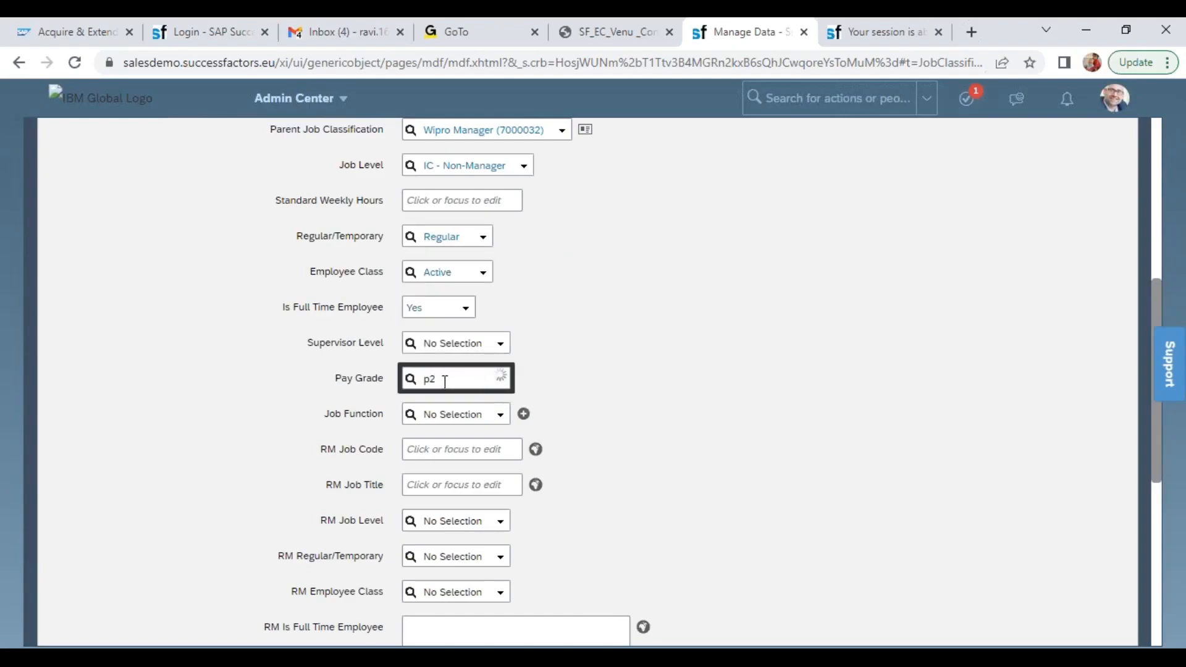
{"action": "left_click", "coordinate": [450, 403]}
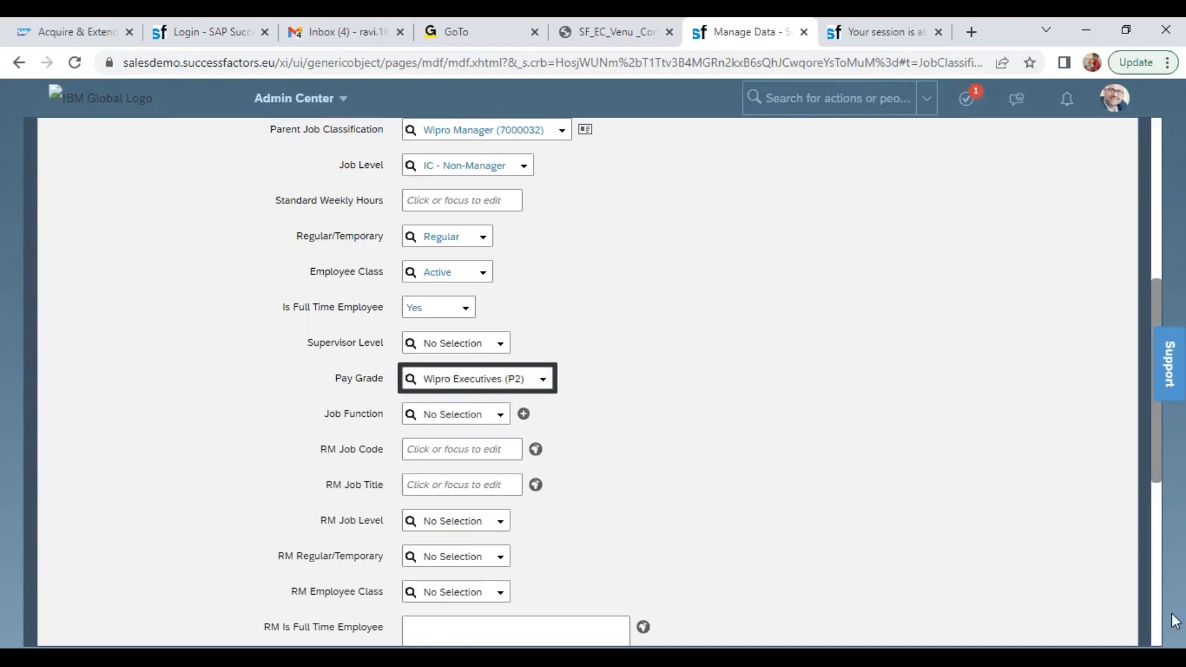
{"action": "scroll", "coordinate": [1160, 602], "scroll_direction": "down", "scroll_amount": 7}
{"action": "left_click", "coordinate": [1100, 590]}
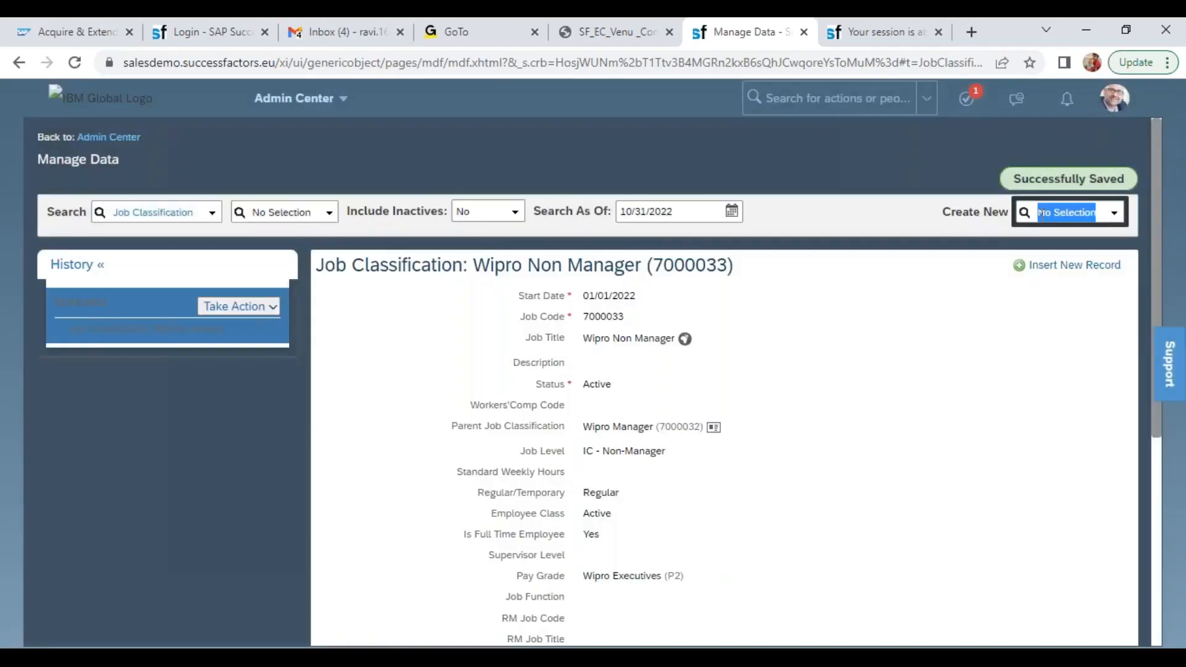
Create another Job Classification record with a Start Date of 01/01/2022
{"action": "type", "text": "job class"}
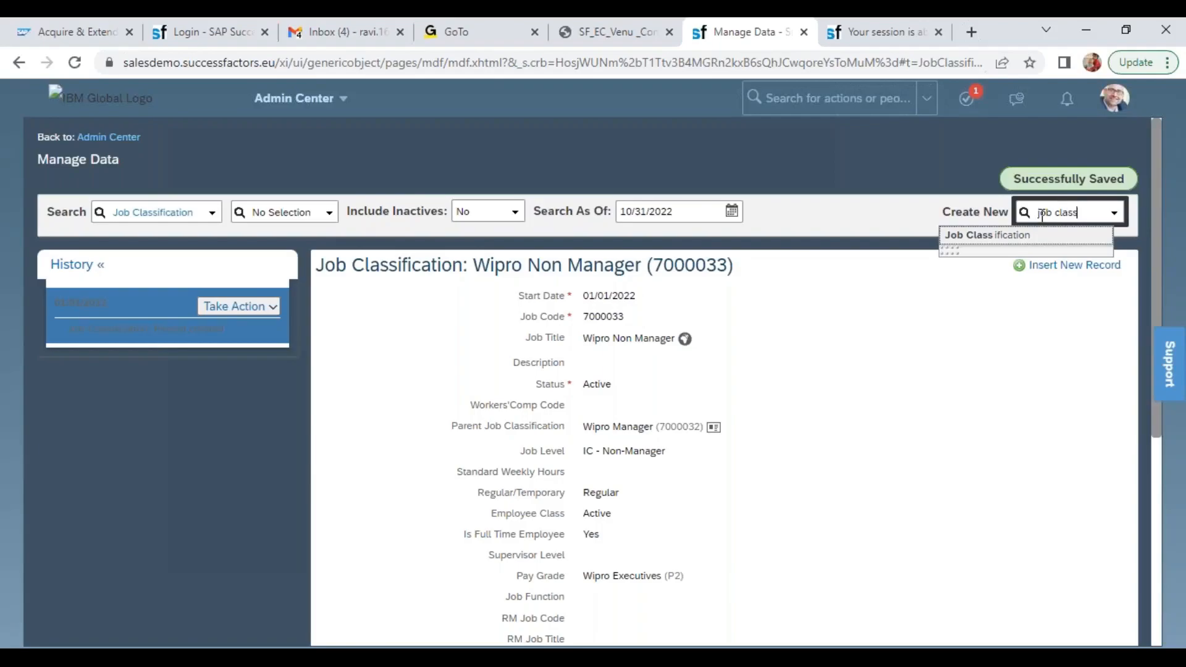
{"action": "left_click", "coordinate": [986, 235]}
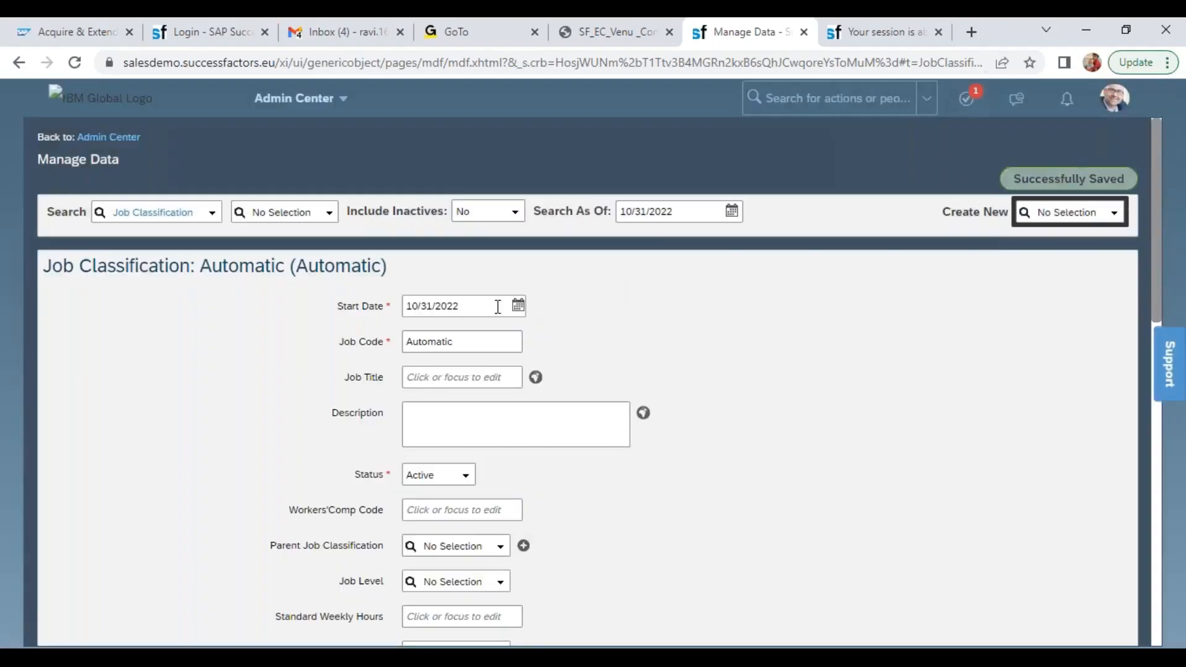
{"action": "left_click", "coordinate": [488, 306]}
{"action": "type", "text": "01/01/2022"}
{"action": "key", "text": "Tab"}
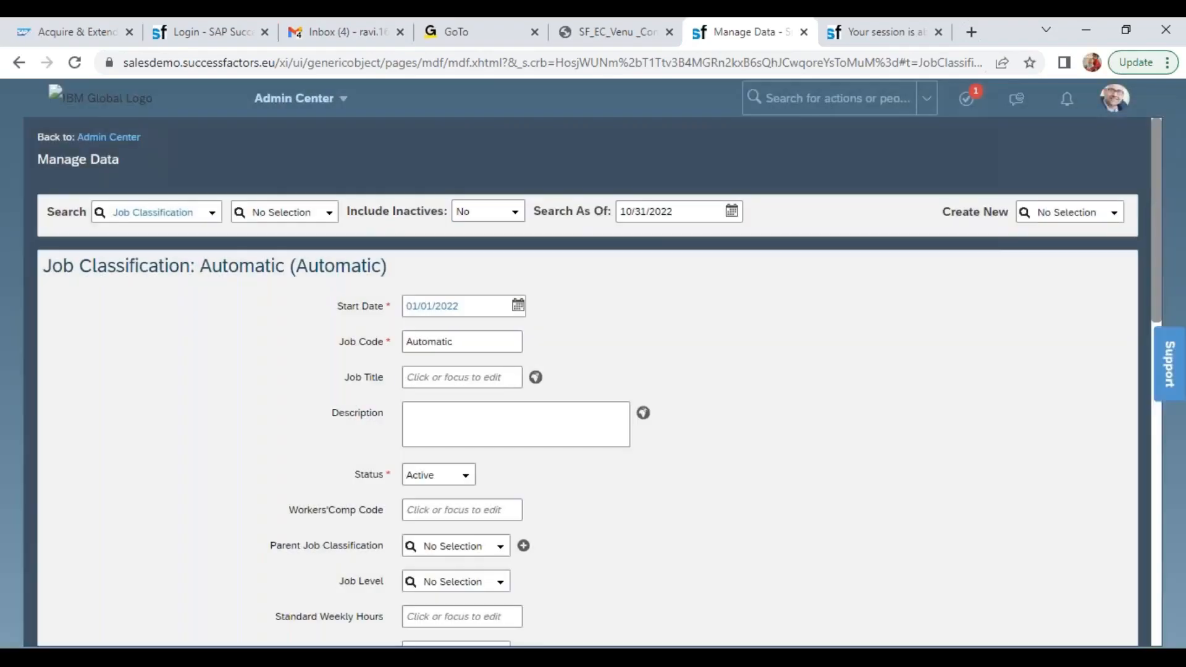
Enter Wipro Intern as the Job Title of the new Job Classification
{"action": "left_click", "coordinate": [443, 377]}
{"action": "type", "text": "Wipro In"}
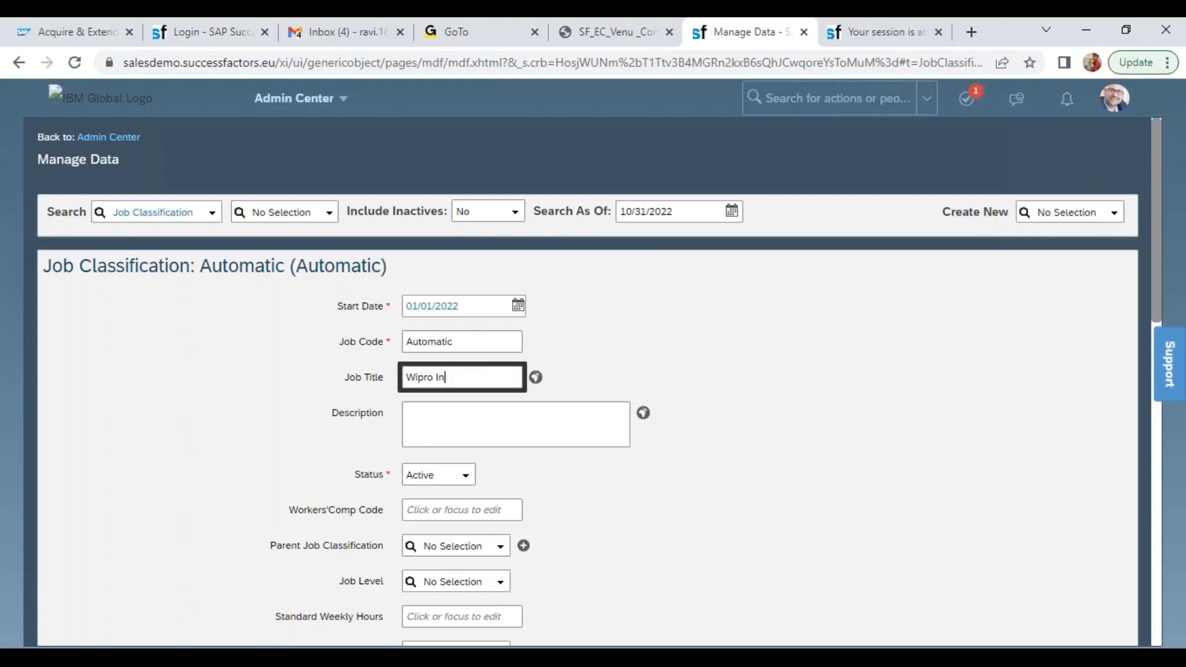
{"action": "key", "text": "Tab"}
{"action": "key", "text": "Tab"}
{"action": "key", "text": "Tab"}
{"action": "key", "text": "Tab"}
{"action": "key", "text": "Tab"}
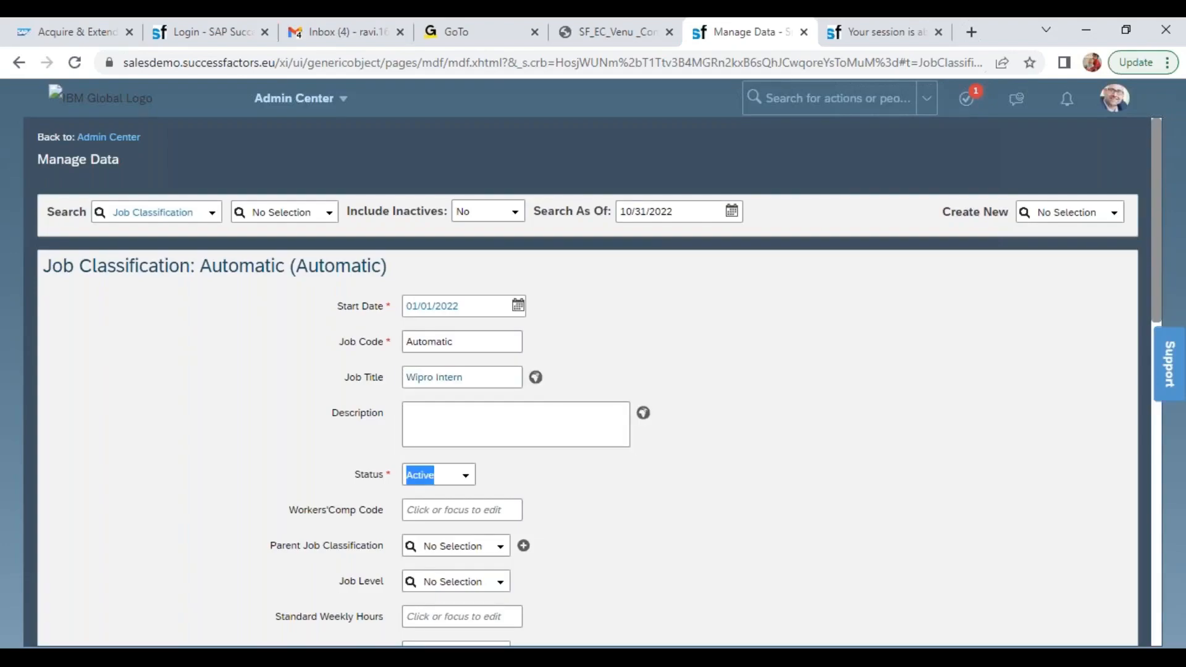
Set Wipro Intern's Parent Job Classification to Wipro Manager (7000032) and its Job Level to IC - Non-Manager
{"action": "type", "text": "wipro"}
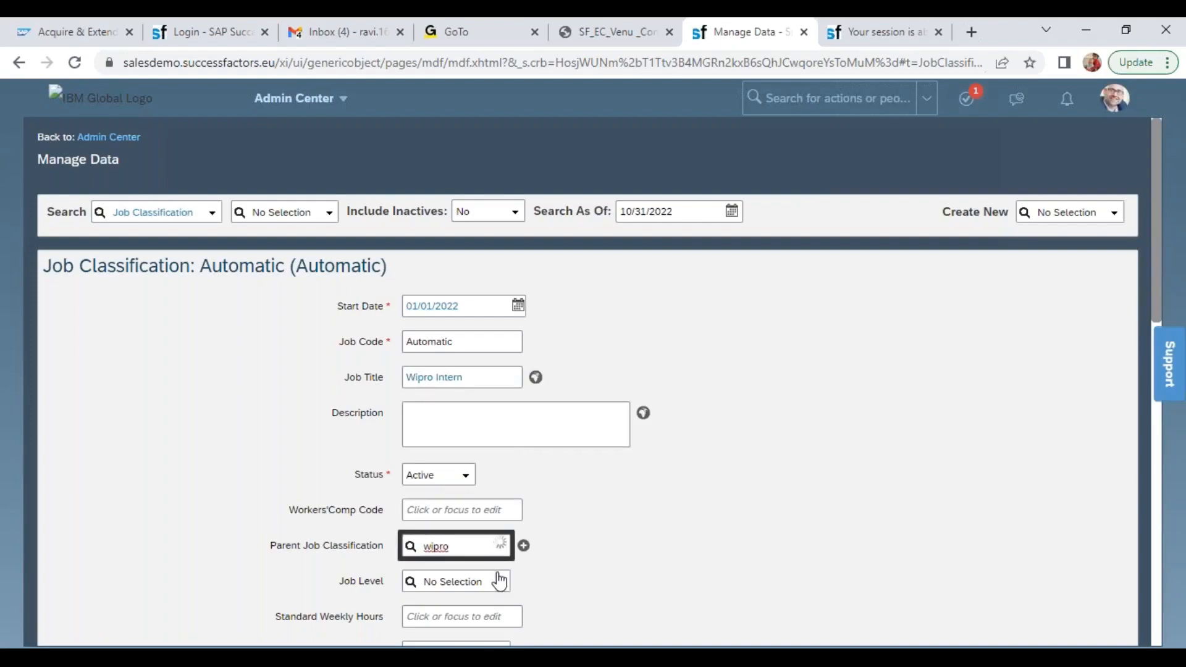
{"action": "left_click", "coordinate": [497, 603]}
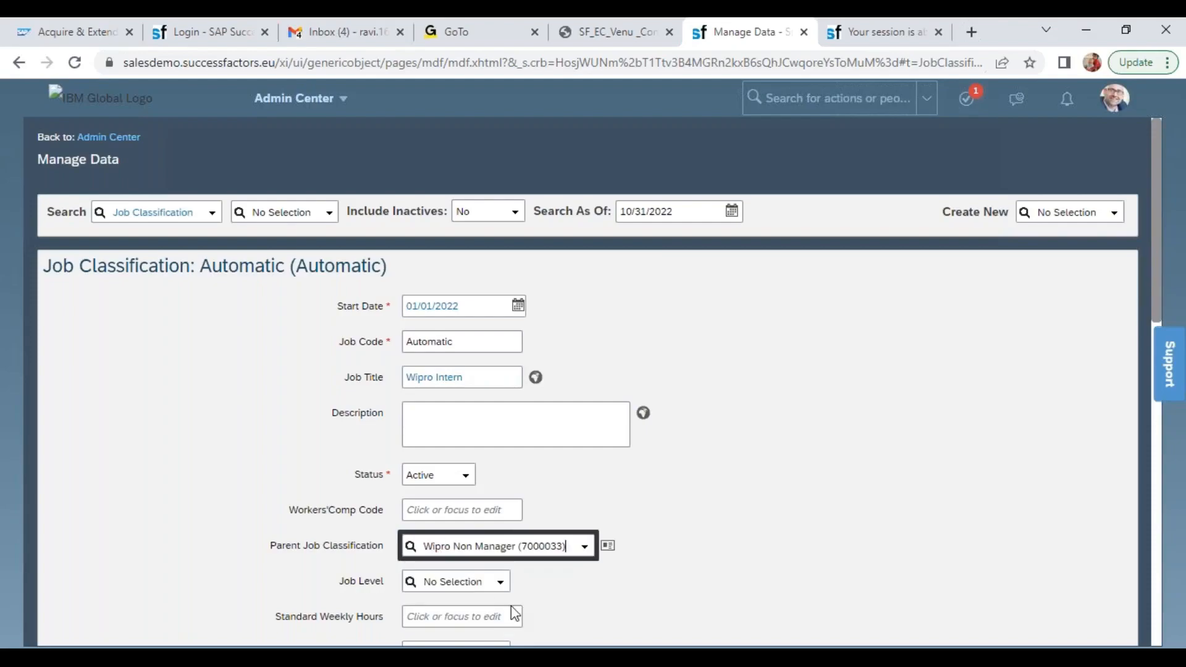
{"action": "triple_click", "coordinate": [526, 551]}
{"action": "type", "text": "m"}
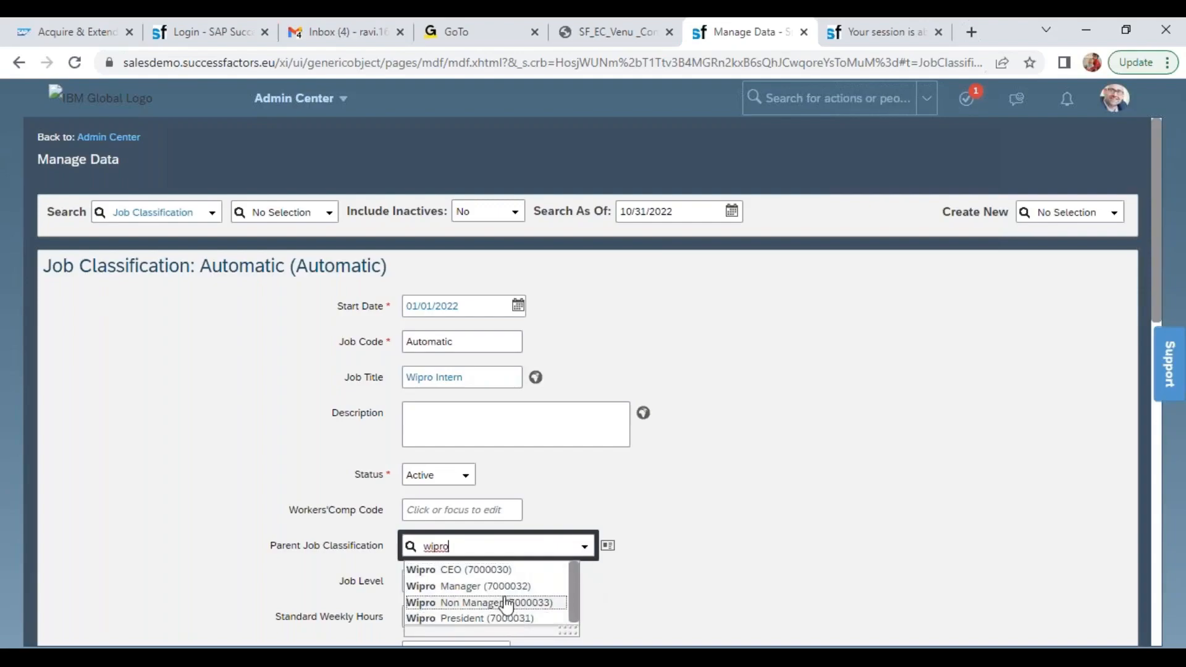
{"action": "left_click", "coordinate": [500, 586]}
{"action": "left_click", "coordinate": [503, 587]}
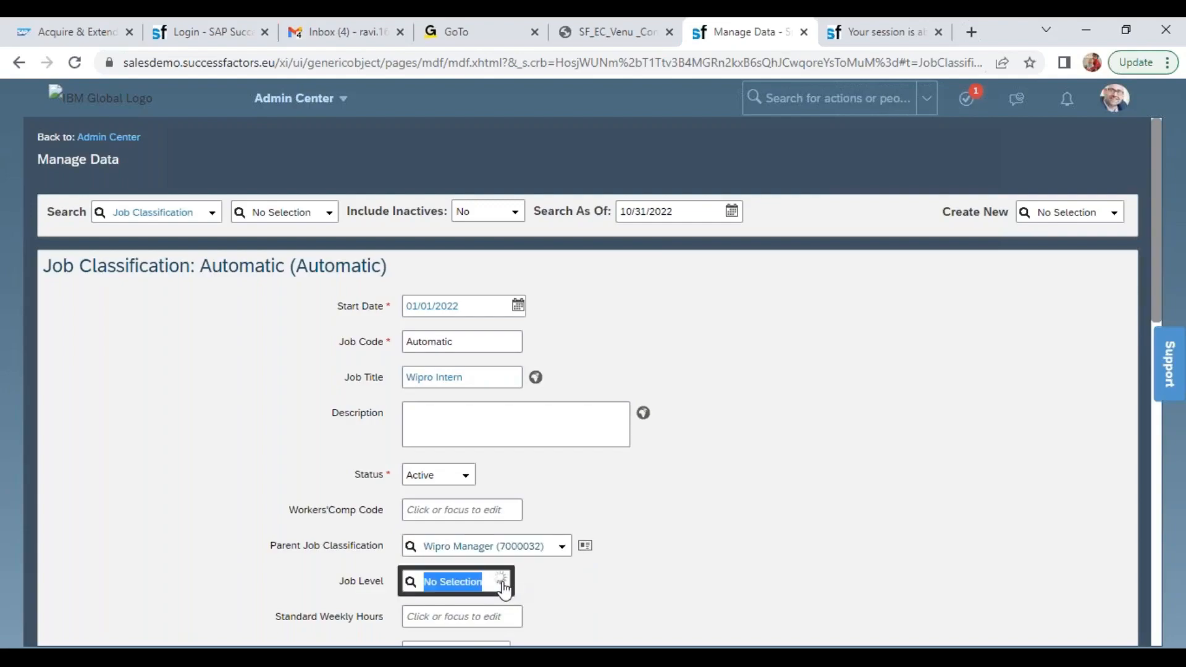
{"action": "mouse_move", "coordinate": [588, 494]}
{"action": "left_mouse_down"}
{"action": "mouse_move", "coordinate": [591, 554]}
{"action": "mouse_move", "coordinate": [588, 493]}
{"action": "left_mouse_up"}
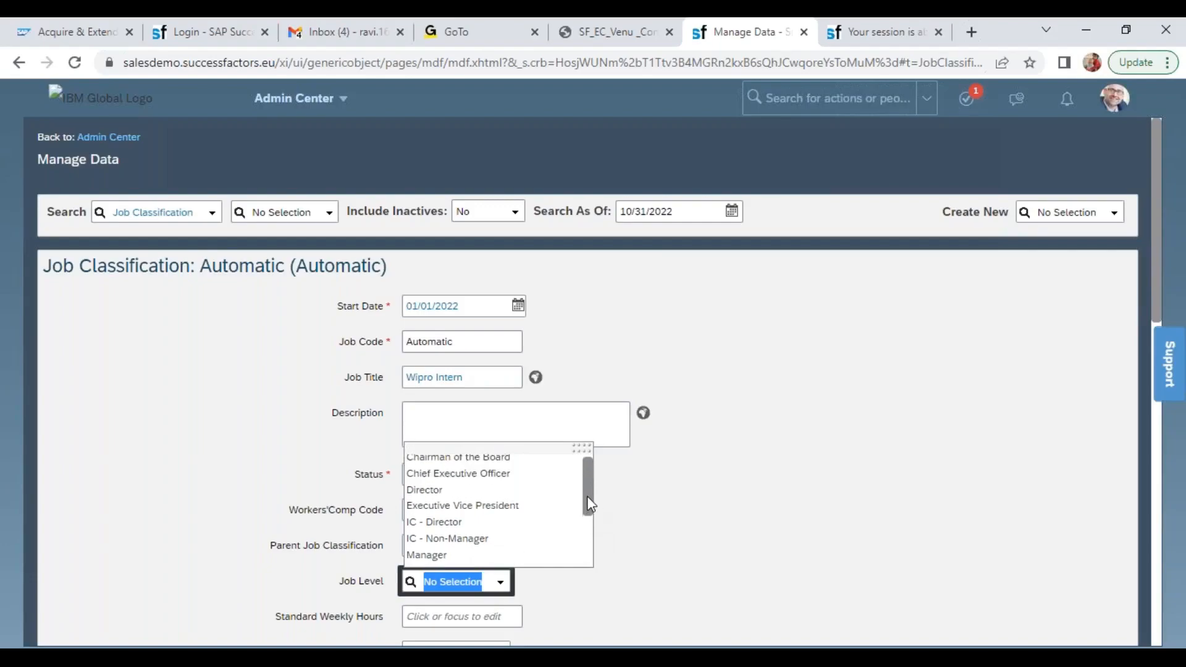
{"action": "left_click", "coordinate": [475, 543]}
Classify the Wipro Intern job as Regular, with Employee Class Trainee and Is Full Time Employee set to Yes
{"action": "left_click_drag", "start_coordinate": [1153, 268], "coordinate": [1172, 426]}
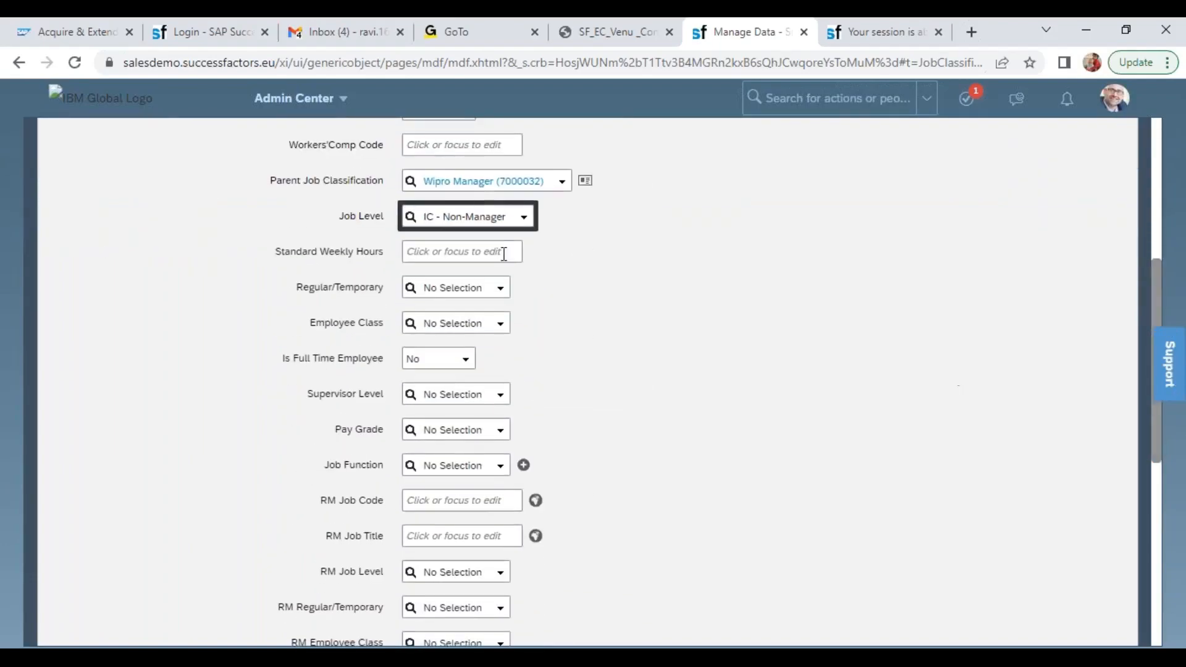
{"action": "left_click", "coordinate": [502, 290]}
{"action": "left_click", "coordinate": [464, 311]}
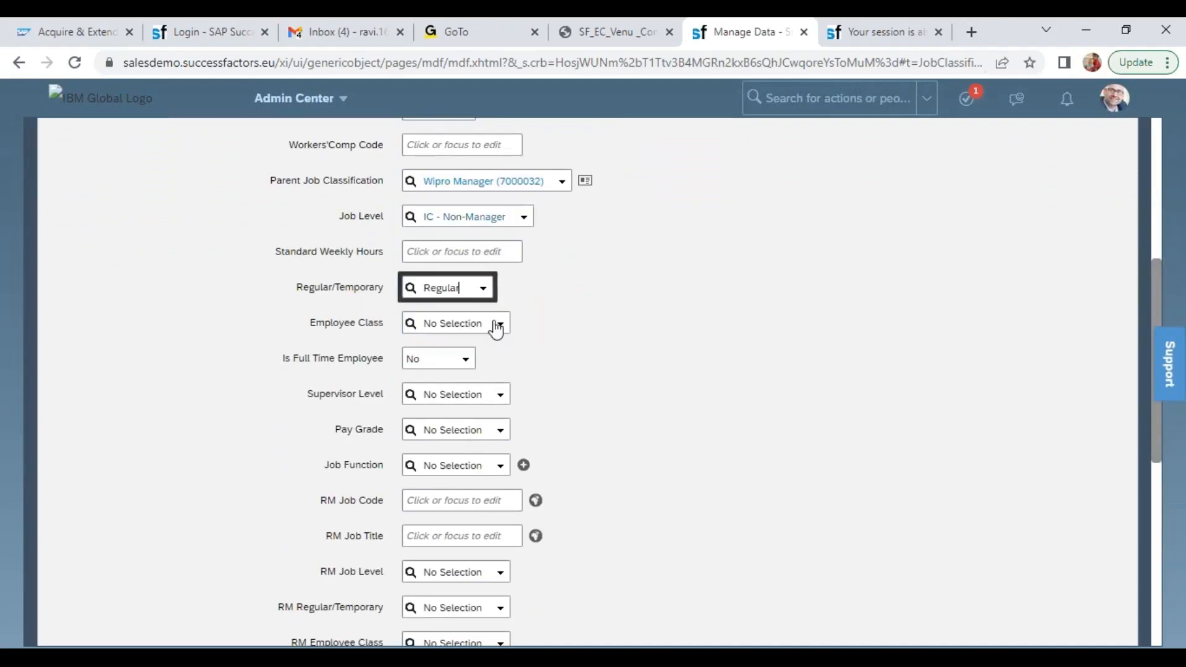
{"action": "left_click", "coordinate": [502, 330]}
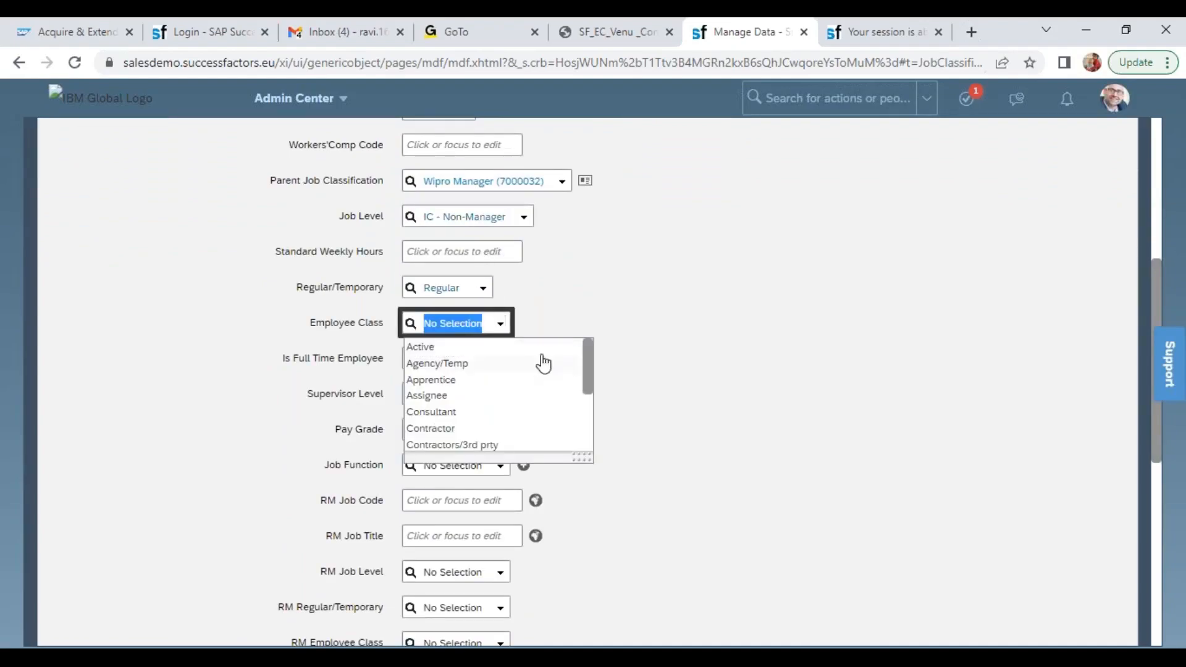
{"action": "left_click_drag", "start_coordinate": [588, 371], "coordinate": [599, 446]}
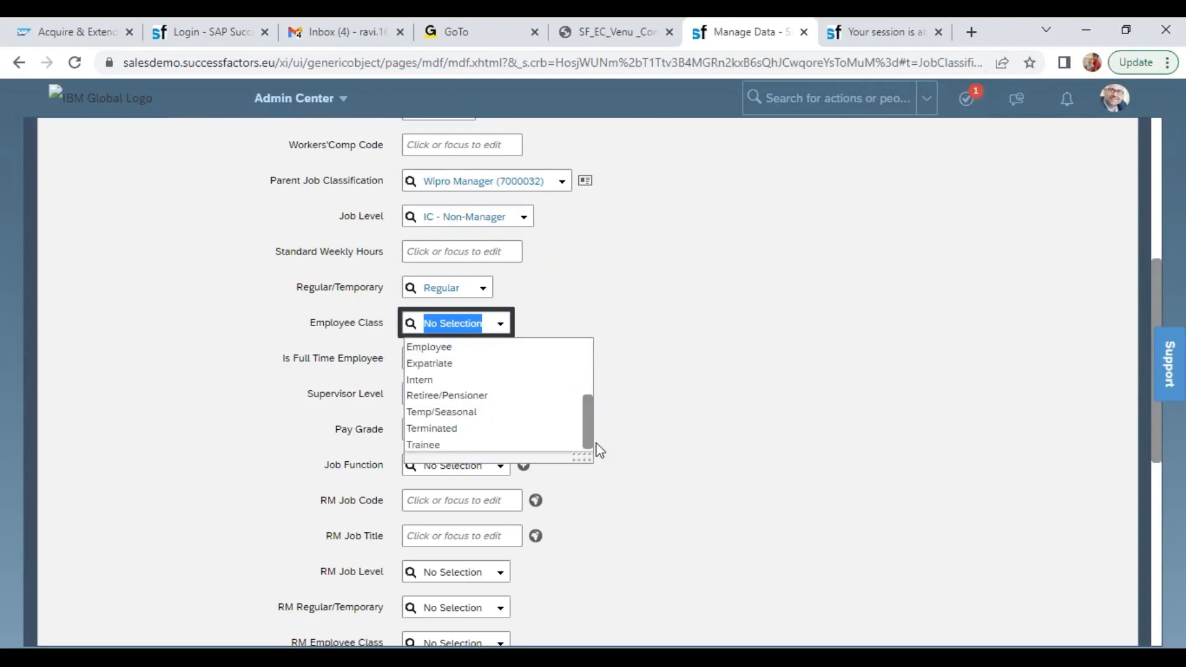
{"action": "left_click", "coordinate": [457, 448]}
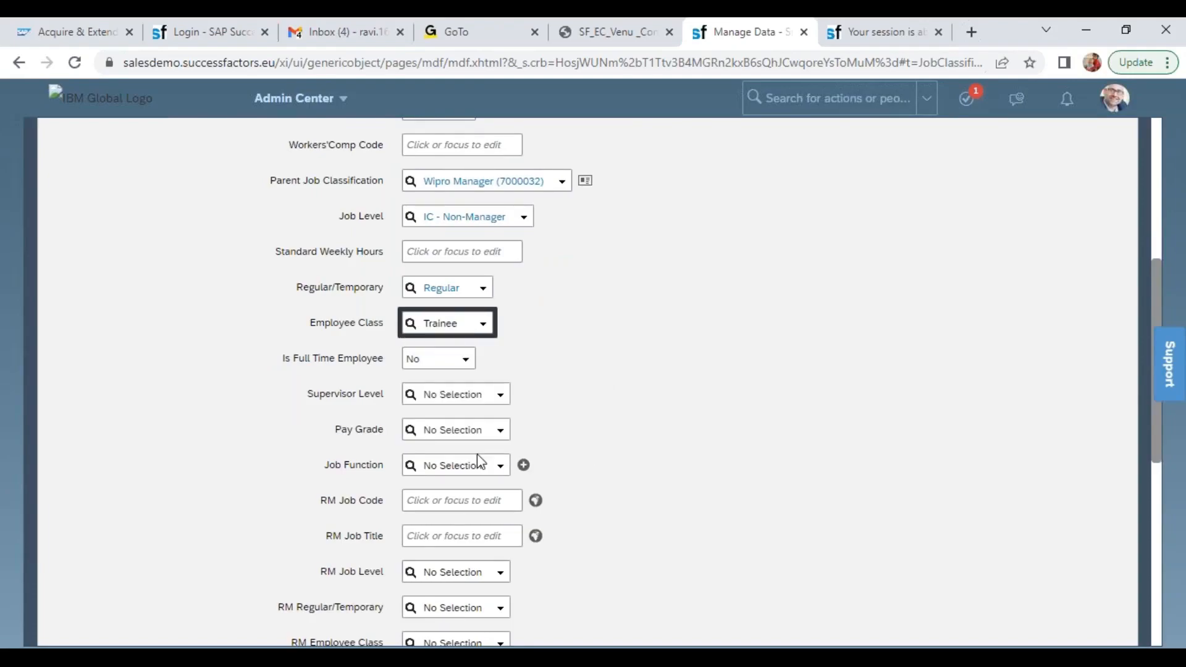
{"action": "left_click", "coordinate": [463, 363]}
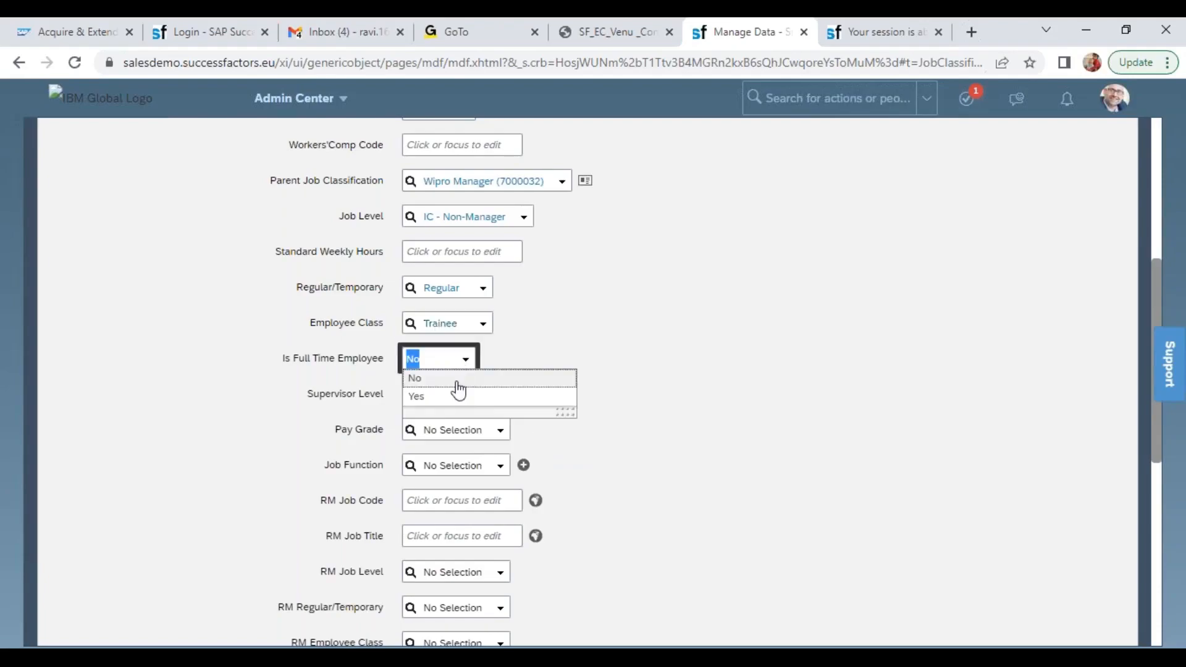
{"action": "left_click", "coordinate": [442, 396]}
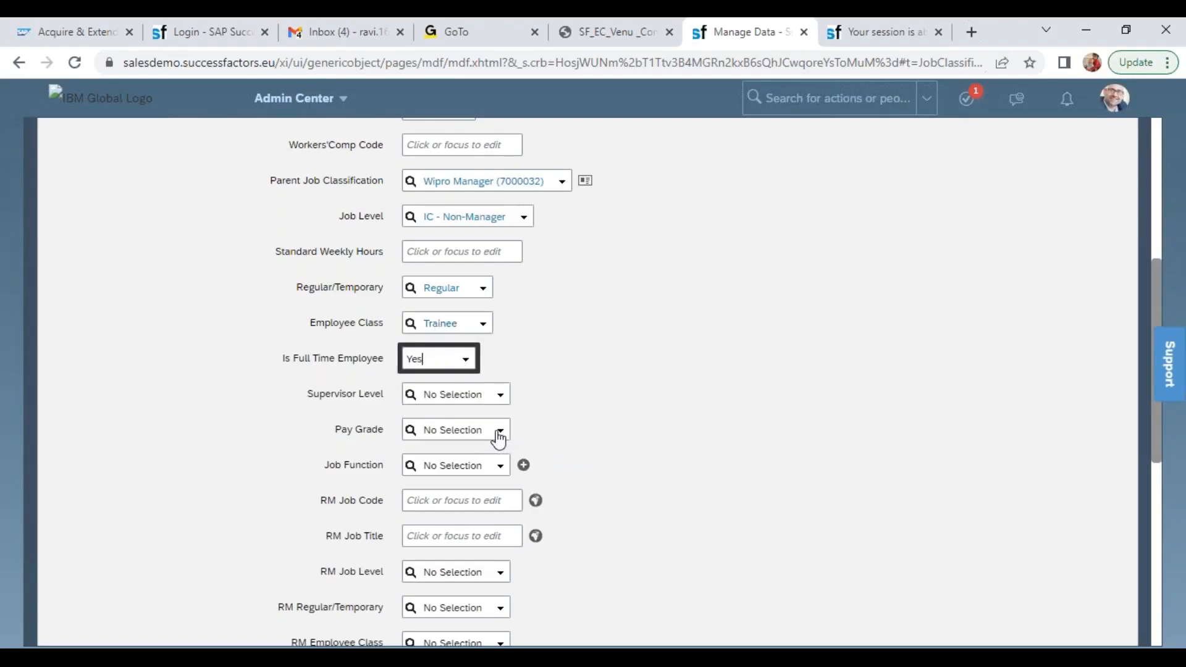
Set Wipro Intern's Pay Grade to Wipro Trainees (P1) and save the Job Classification
{"action": "left_click", "coordinate": [470, 428]}
{"action": "type", "text": "p1"}
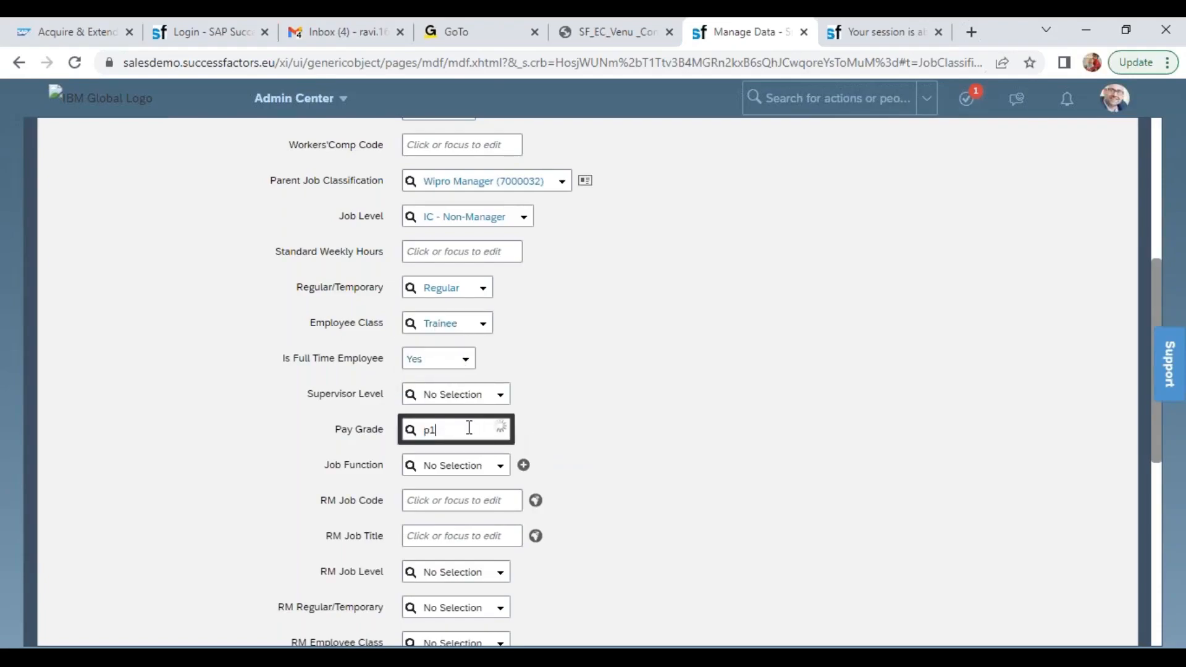
{"action": "left_click", "coordinate": [454, 452]}
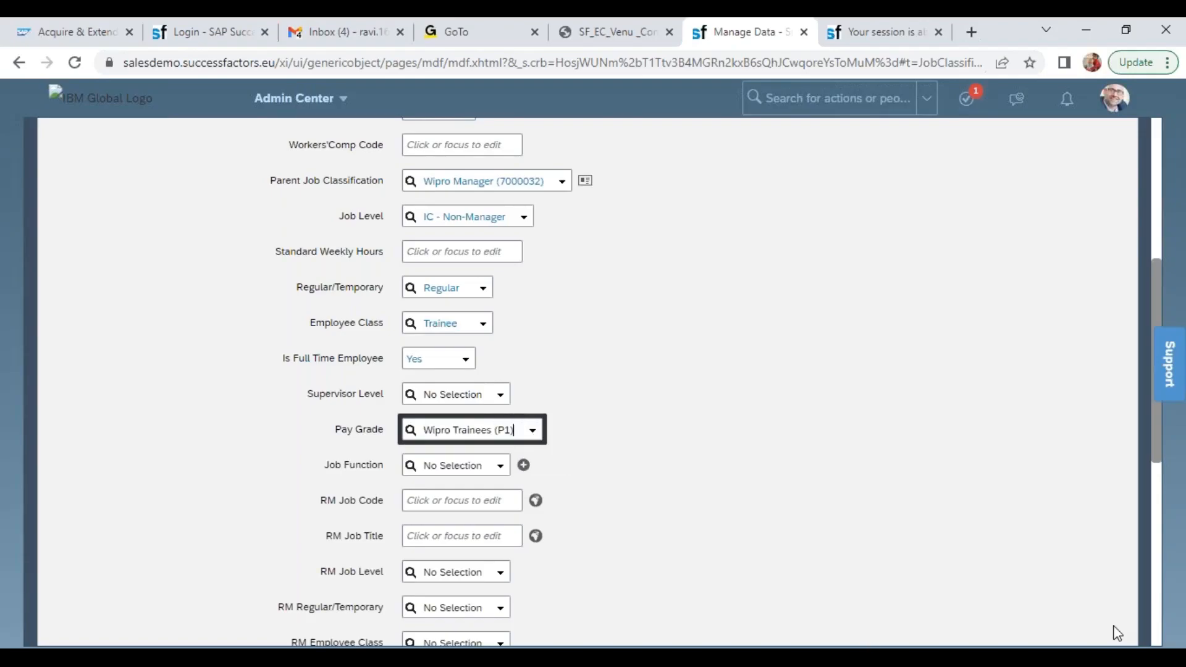
{"action": "scroll", "coordinate": [1158, 619], "scroll_direction": "down", "scroll_amount": 5}
{"action": "left_click", "coordinate": [1102, 600]}
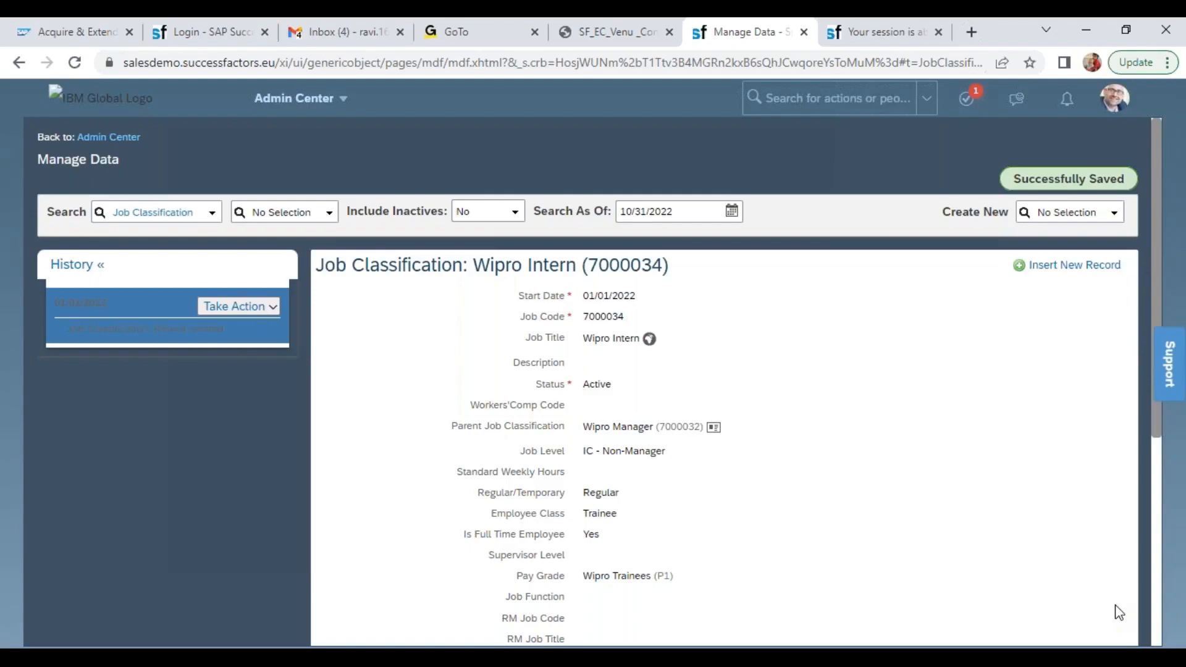
Create a new Position record with a Start Date of 01/01/2022
{"action": "left_click", "coordinate": [1070, 214]}
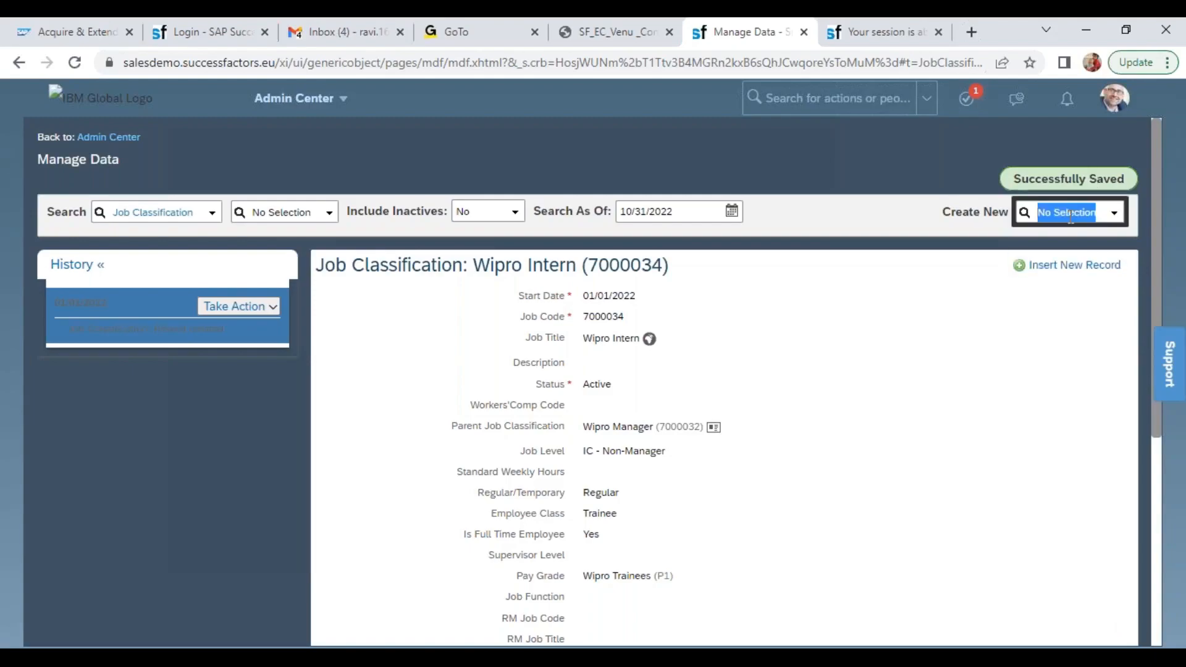
{"action": "type", "text": "pos"}
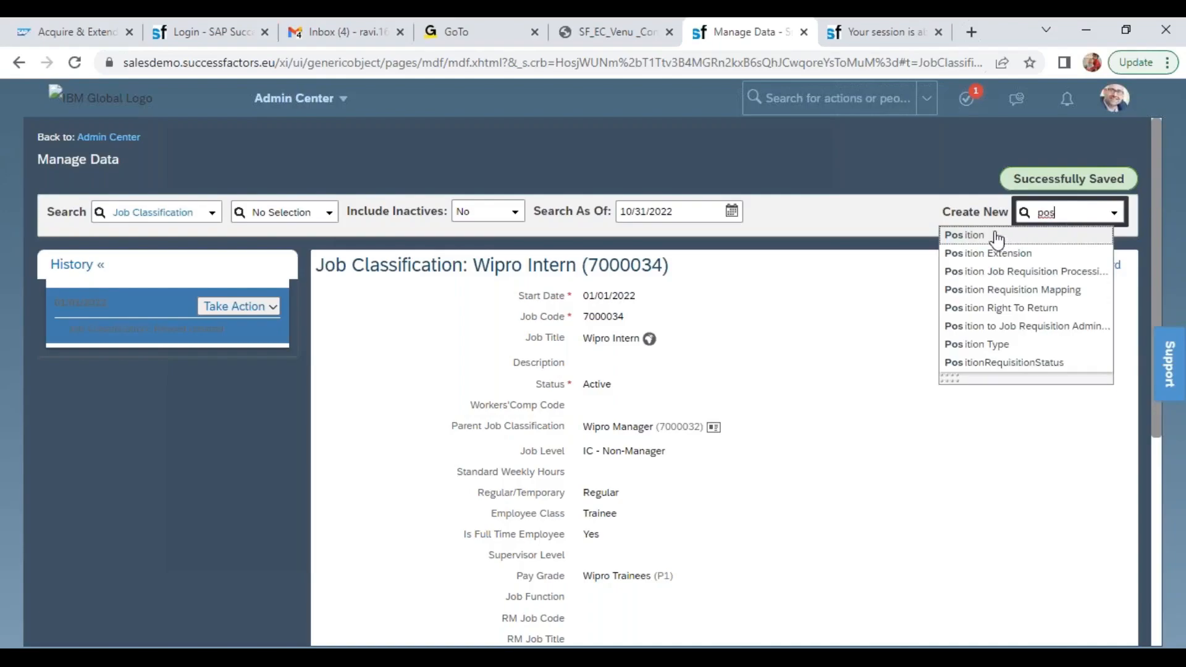
{"action": "left_click", "coordinate": [996, 236]}
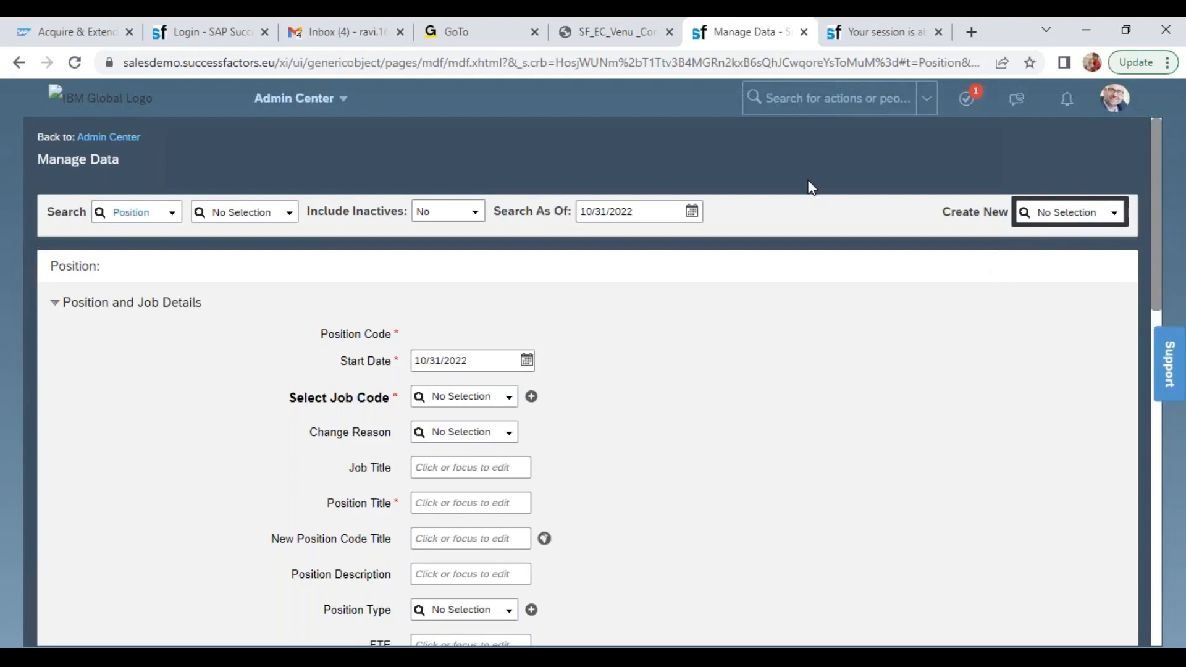
{"action": "left_click", "coordinate": [479, 373]}
{"action": "type", "text": "01/01/20"}
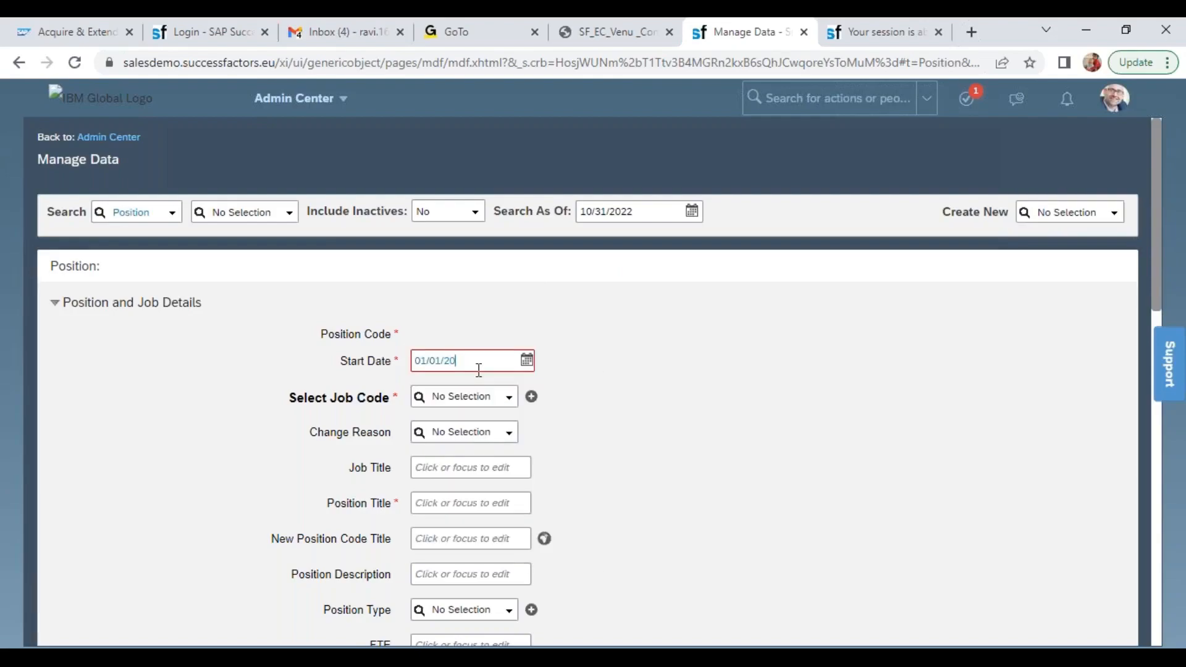
{"action": "type", "text": "22"}
Select Wipro CEO (7000030) as the job code of the new Position
{"action": "left_click", "coordinate": [450, 404]}
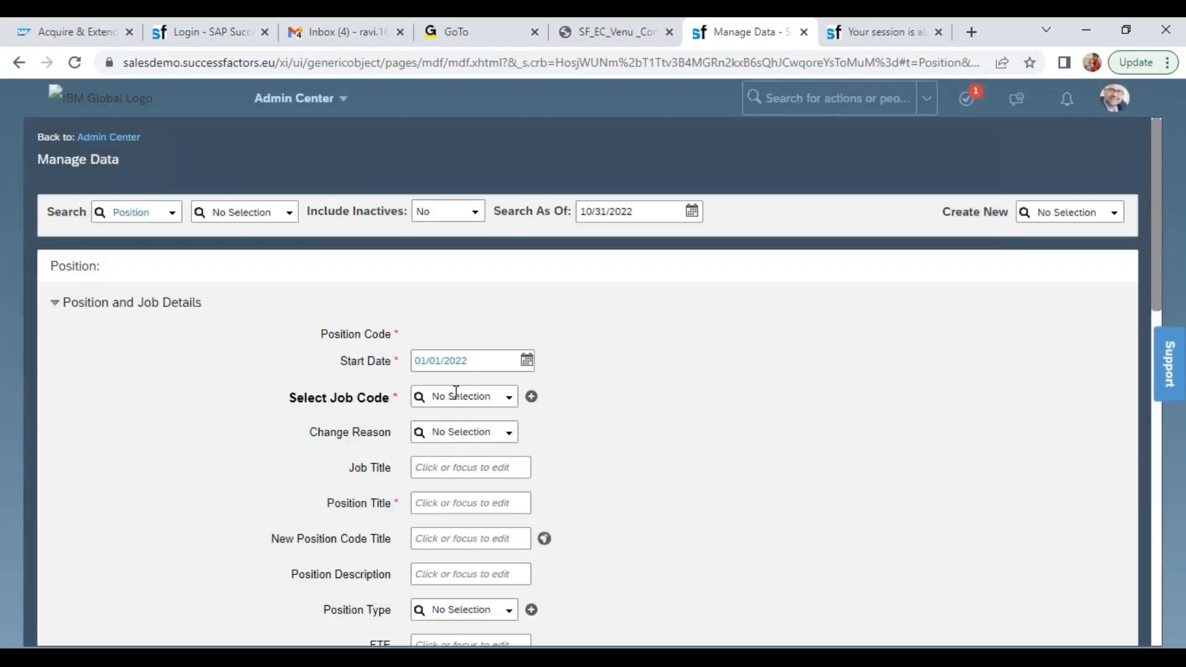
{"action": "left_click", "coordinate": [456, 393]}
{"action": "type", "text": "wipr"}
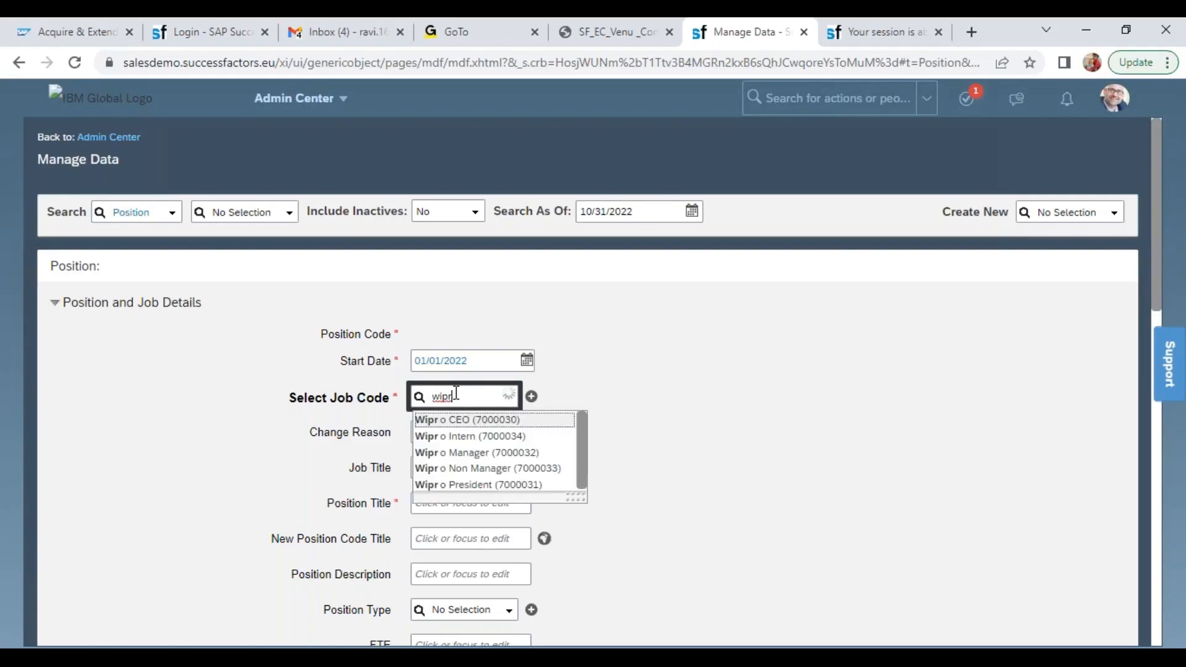
{"action": "left_click", "coordinate": [485, 421]}
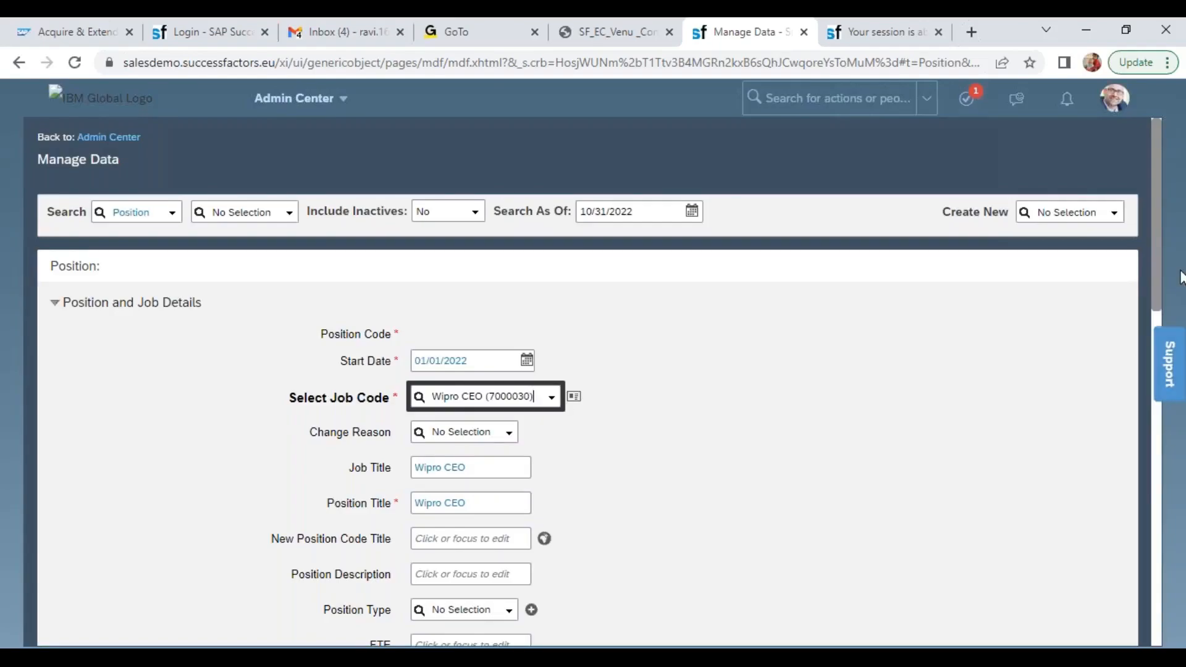
Examine the Position's titles, Employee Class, Pay Grade, Job Level and Regular/Temporary values derived from the job code
{"action": "scroll", "coordinate": [1159, 241], "scroll_direction": "down", "scroll_amount": 1}
{"action": "scroll", "coordinate": [1159, 247], "scroll_direction": "down", "scroll_amount": 2}
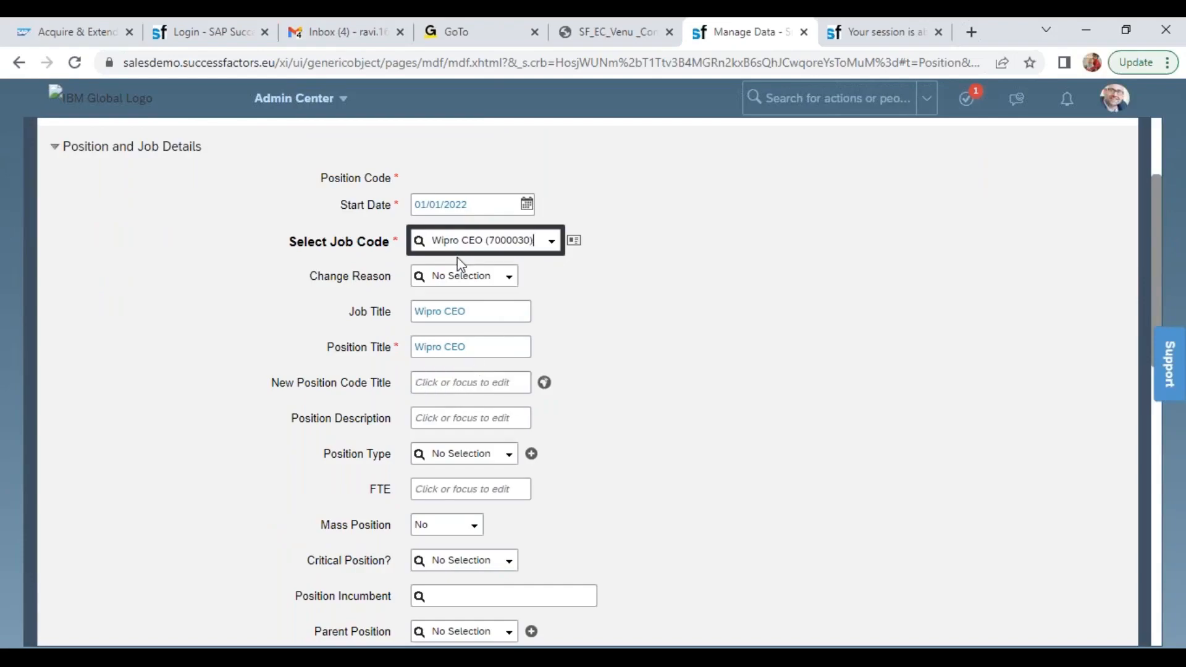
{"action": "double_click", "coordinate": [355, 311]}
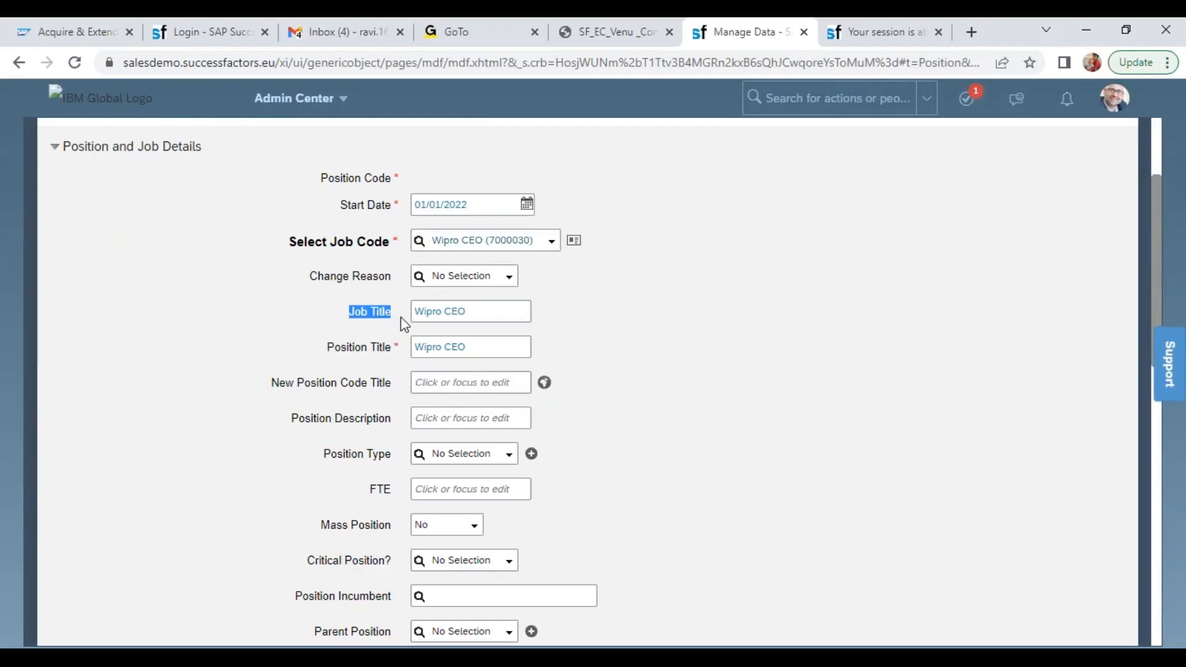
{"action": "left_click_drag", "start_coordinate": [327, 347], "coordinate": [393, 349]}
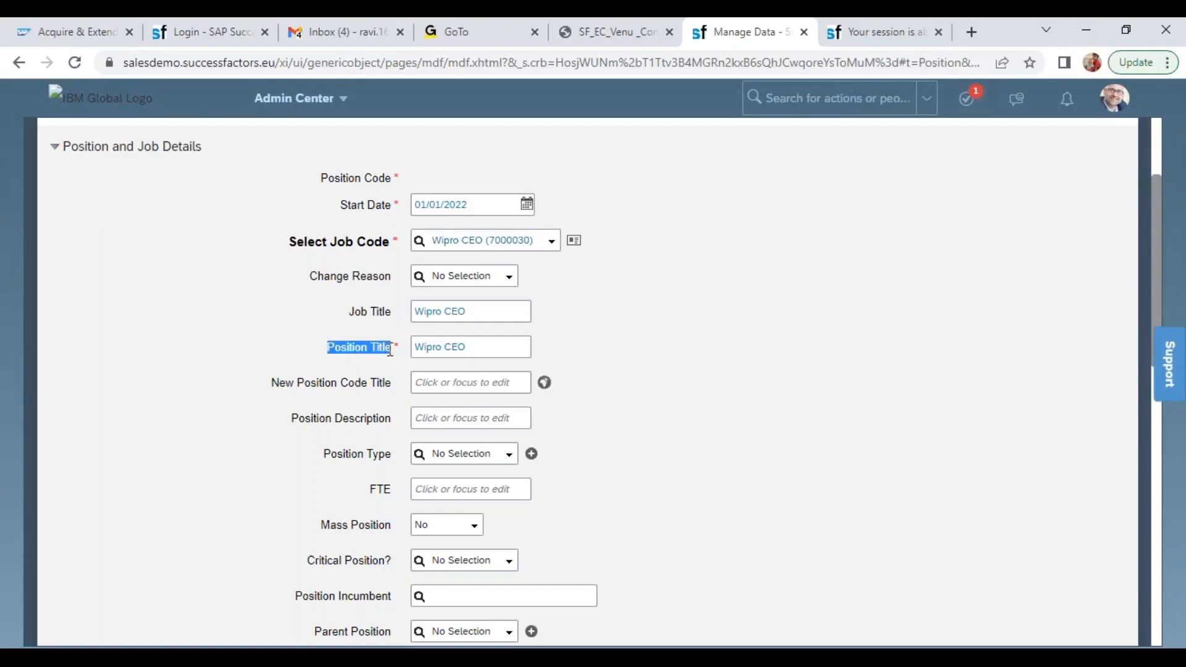
{"action": "left_click_drag", "start_coordinate": [1153, 276], "coordinate": [1157, 394]}
{"action": "left_click_drag", "start_coordinate": [323, 386], "coordinate": [386, 387]}
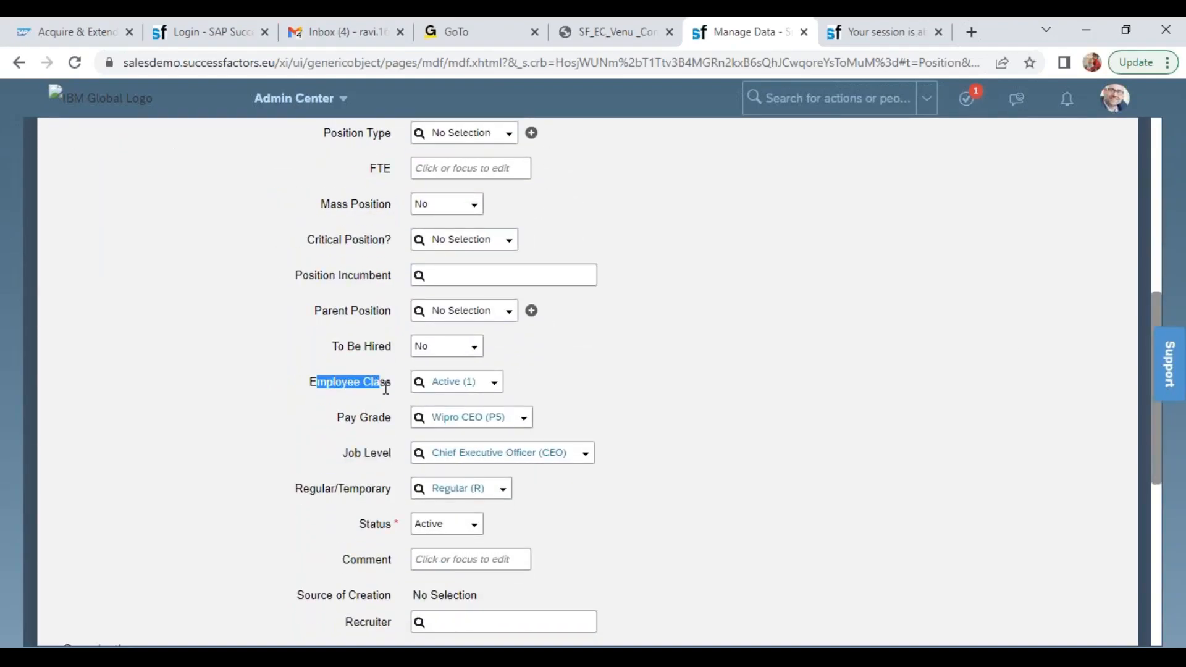
{"action": "left_click_drag", "start_coordinate": [334, 418], "coordinate": [397, 420]}
{"action": "left_click_drag", "start_coordinate": [340, 456], "coordinate": [391, 459]}
{"action": "left_click_drag", "start_coordinate": [298, 489], "coordinate": [395, 494]}
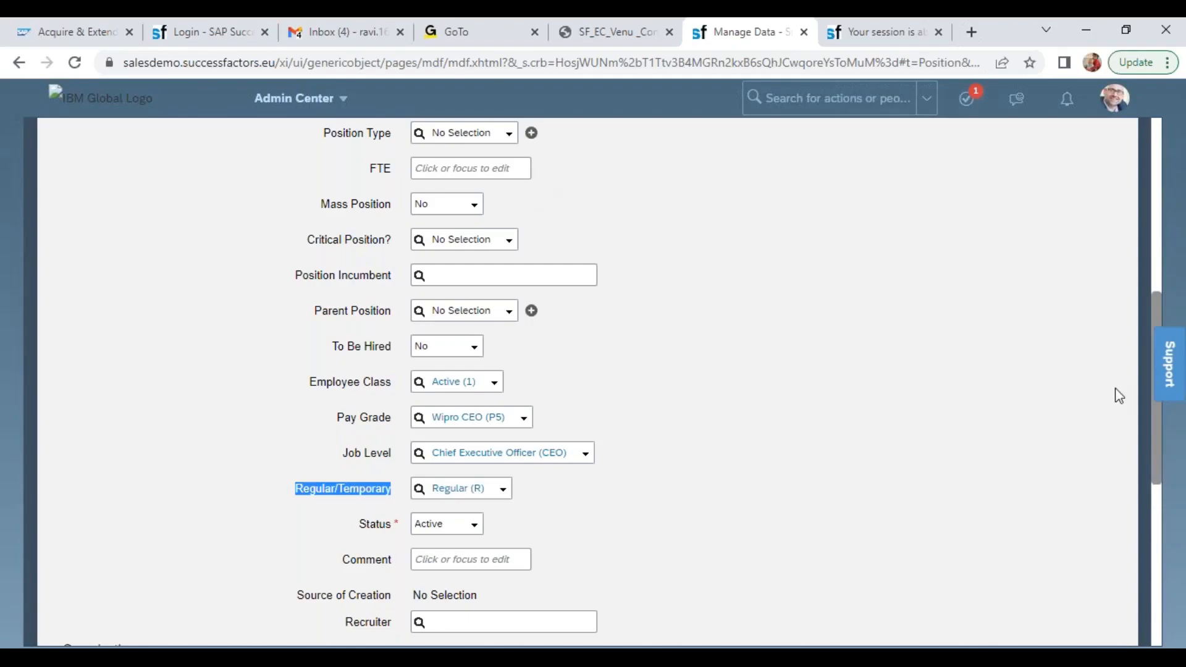
{"action": "left_click_drag", "start_coordinate": [1160, 464], "coordinate": [1159, 346]}
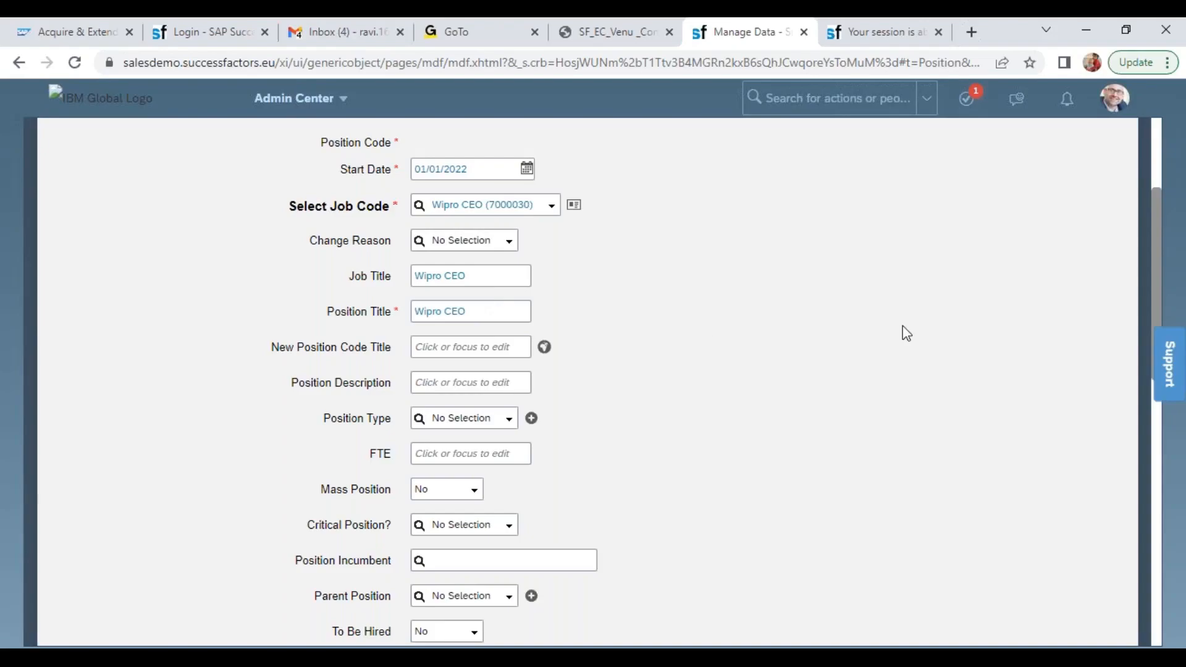
Compare the Position's Job Title and Position Title with the New Position Code Title and Position Description fields
{"action": "left_click", "coordinate": [460, 276]}
{"action": "double_click", "coordinate": [459, 275]}
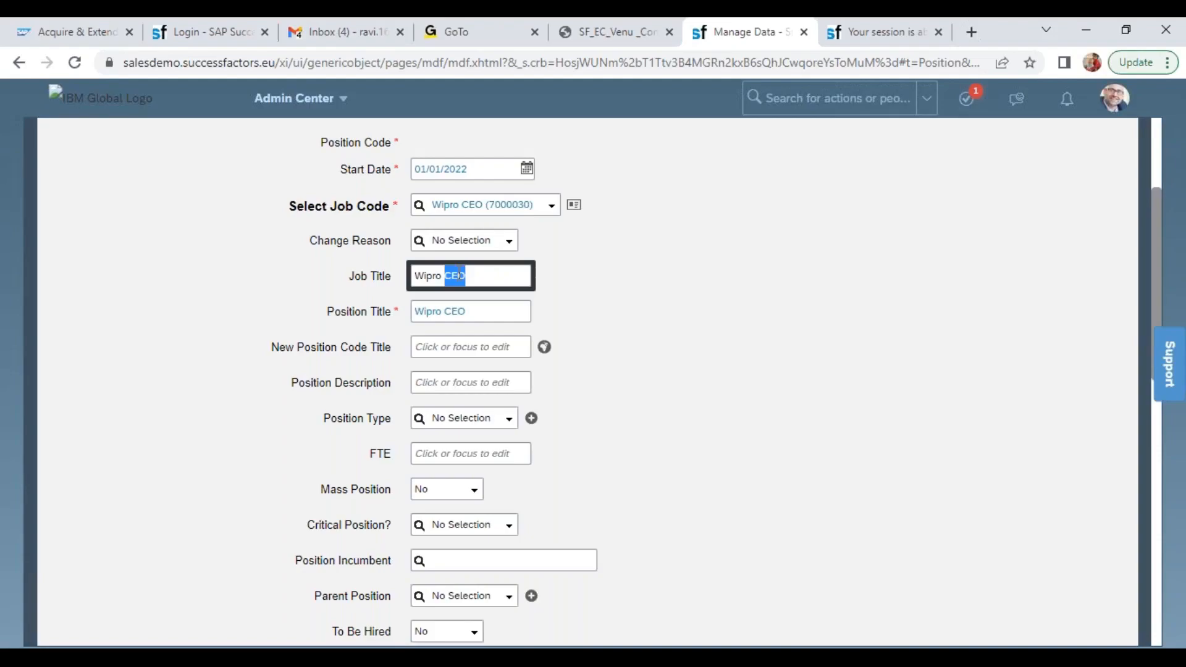
{"action": "left_click", "coordinate": [452, 312]}
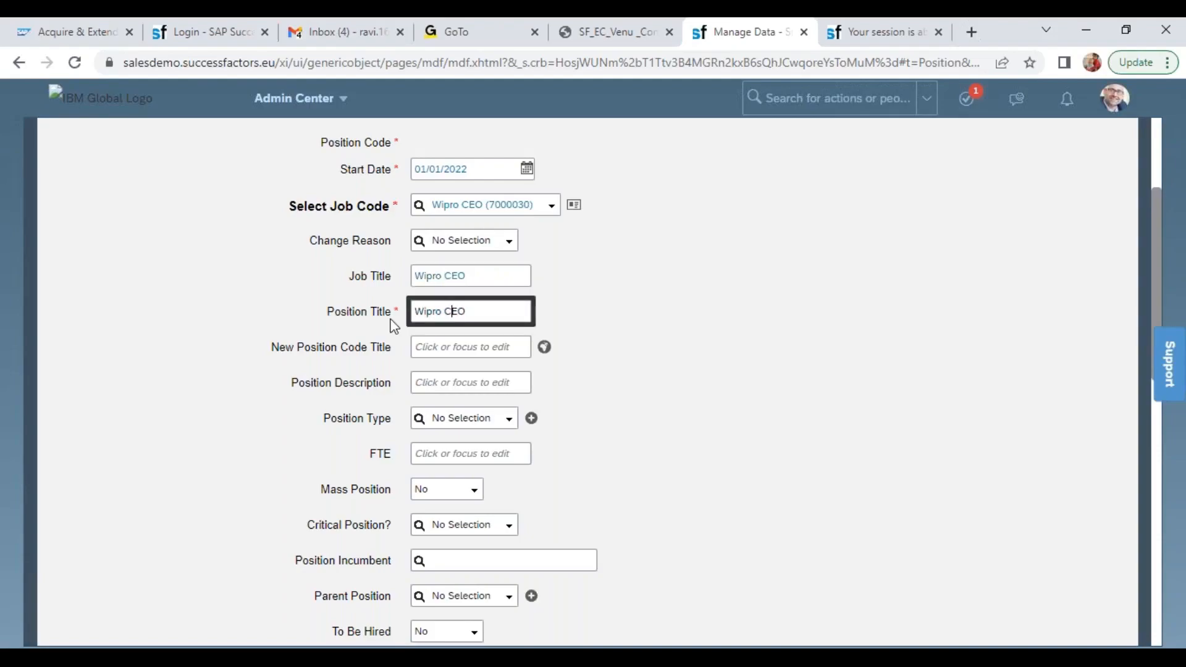
{"action": "left_click_drag", "start_coordinate": [270, 347], "coordinate": [403, 356]}
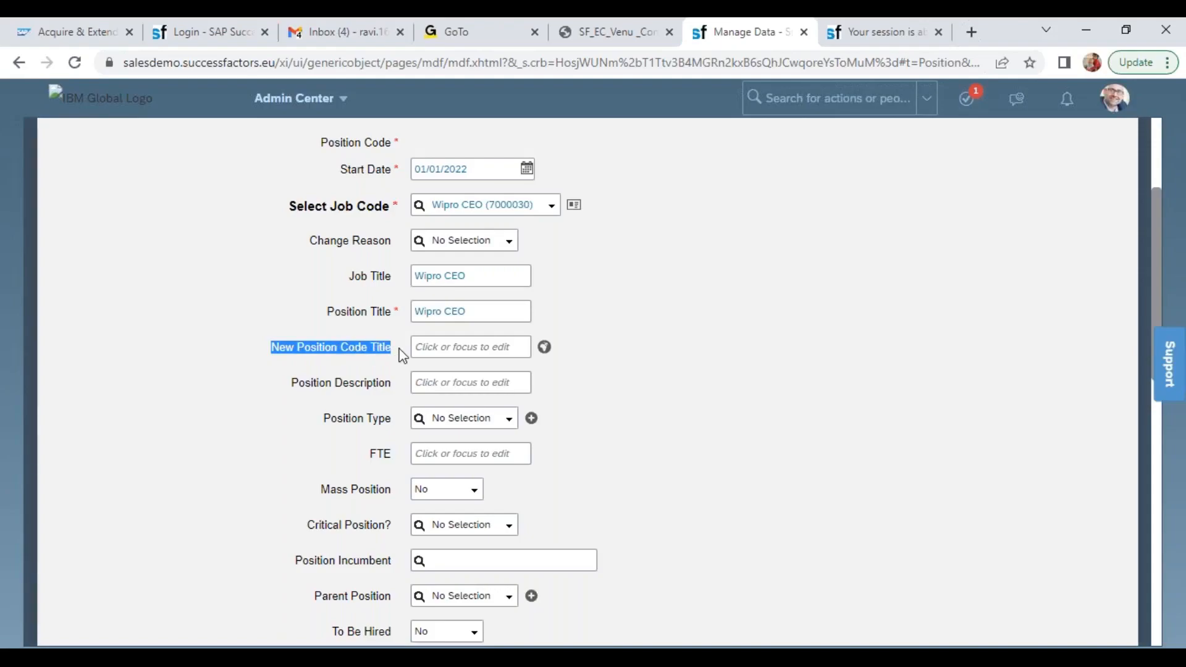
{"action": "left_click_drag", "start_coordinate": [472, 311], "coordinate": [413, 311]}
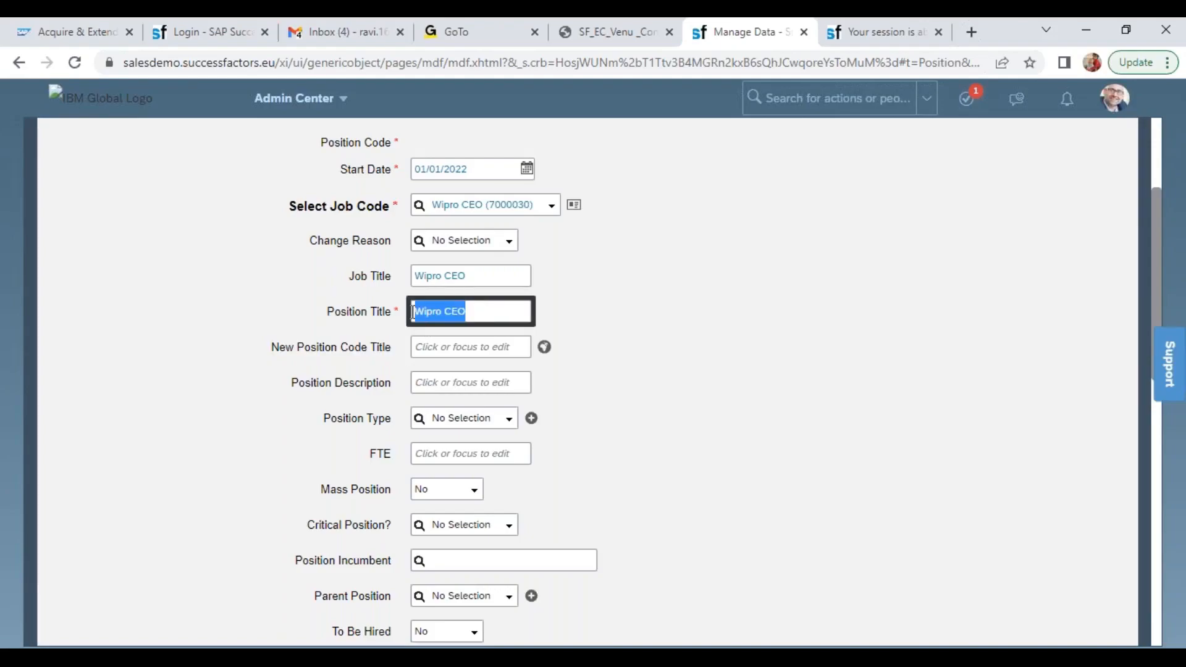
{"action": "left_click_drag", "start_coordinate": [326, 346], "coordinate": [406, 356]}
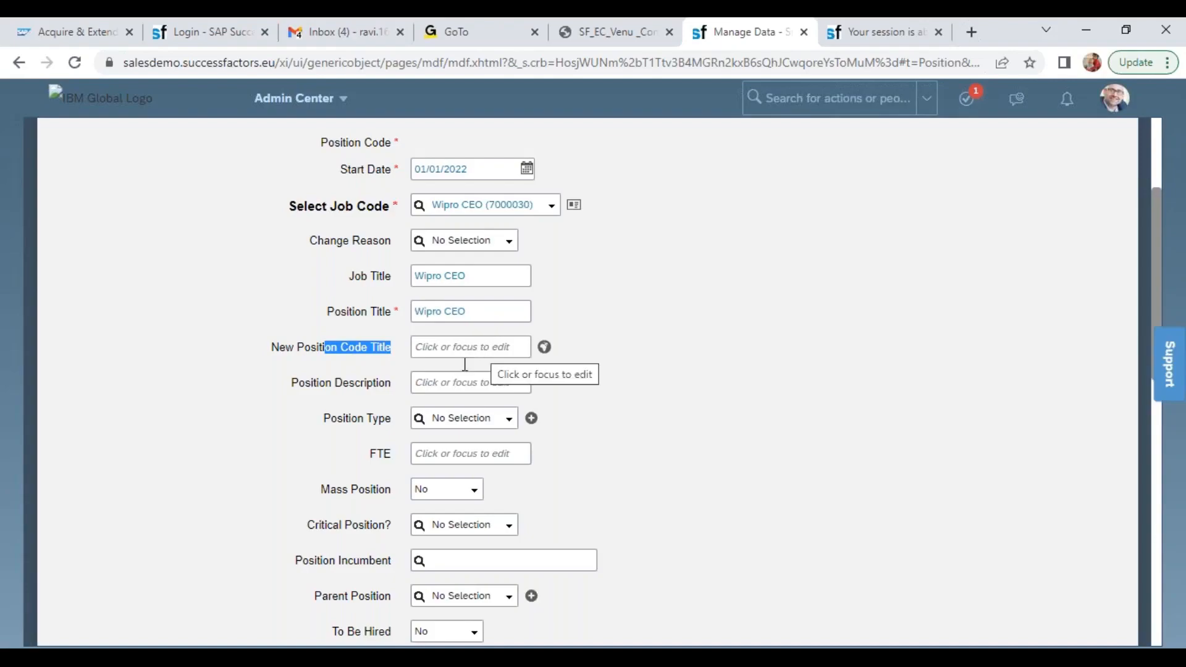
{"action": "left_click_drag", "start_coordinate": [314, 383], "coordinate": [402, 382]}
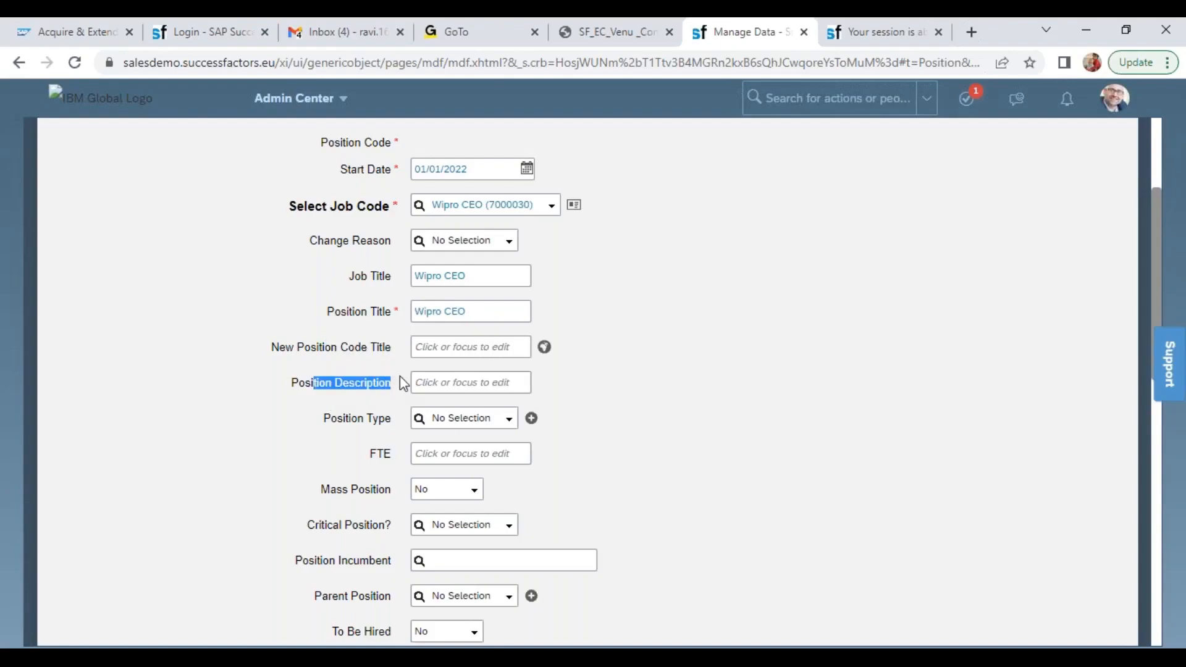
Set the Wipro CEO position's Position Type to RP (RP) and its FTE to 1
{"action": "left_click_drag", "start_coordinate": [331, 418], "coordinate": [392, 419]}
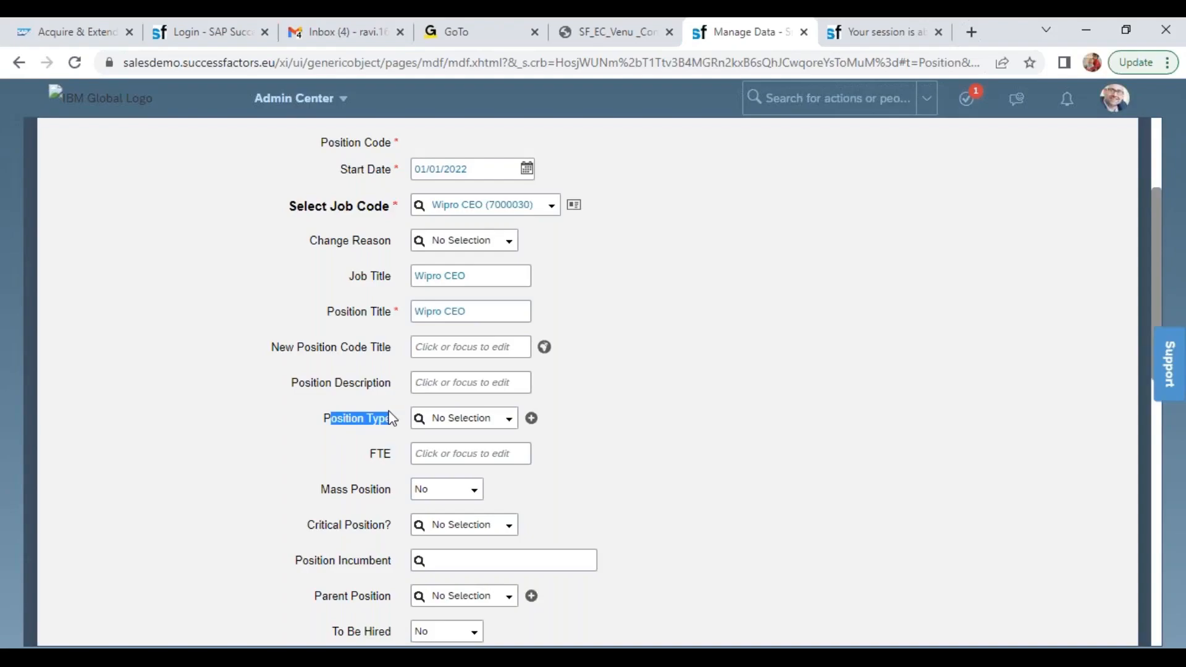
{"action": "left_click", "coordinate": [509, 420]}
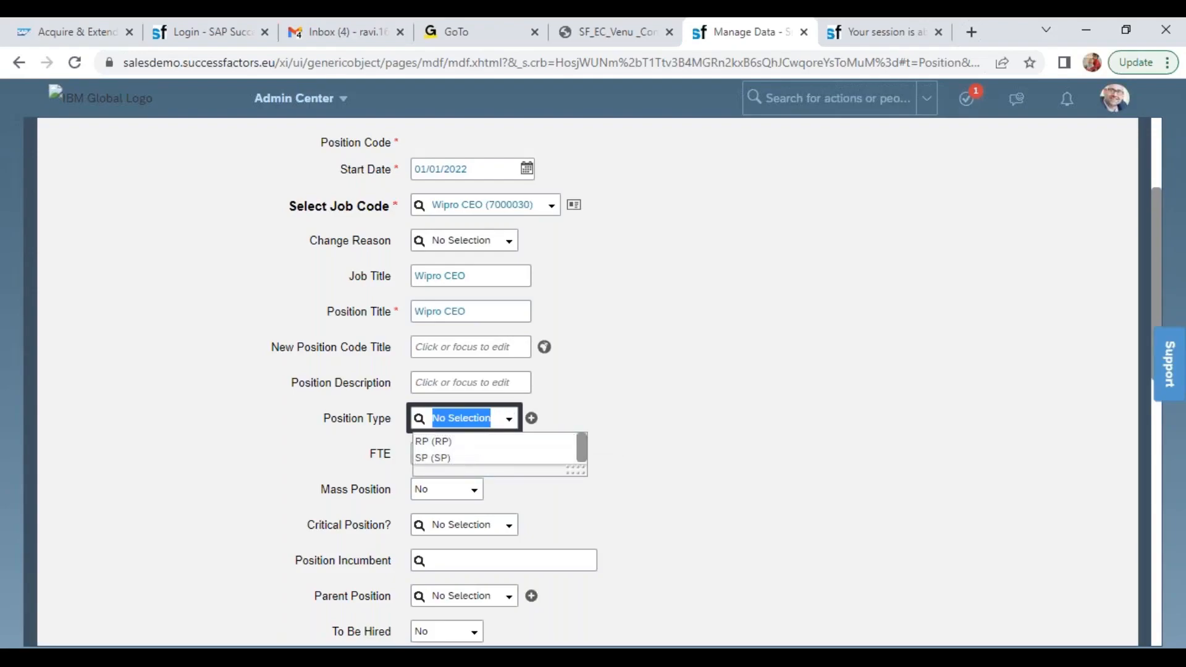
{"action": "left_click", "coordinate": [448, 441]}
{"action": "double_click", "coordinate": [371, 456]}
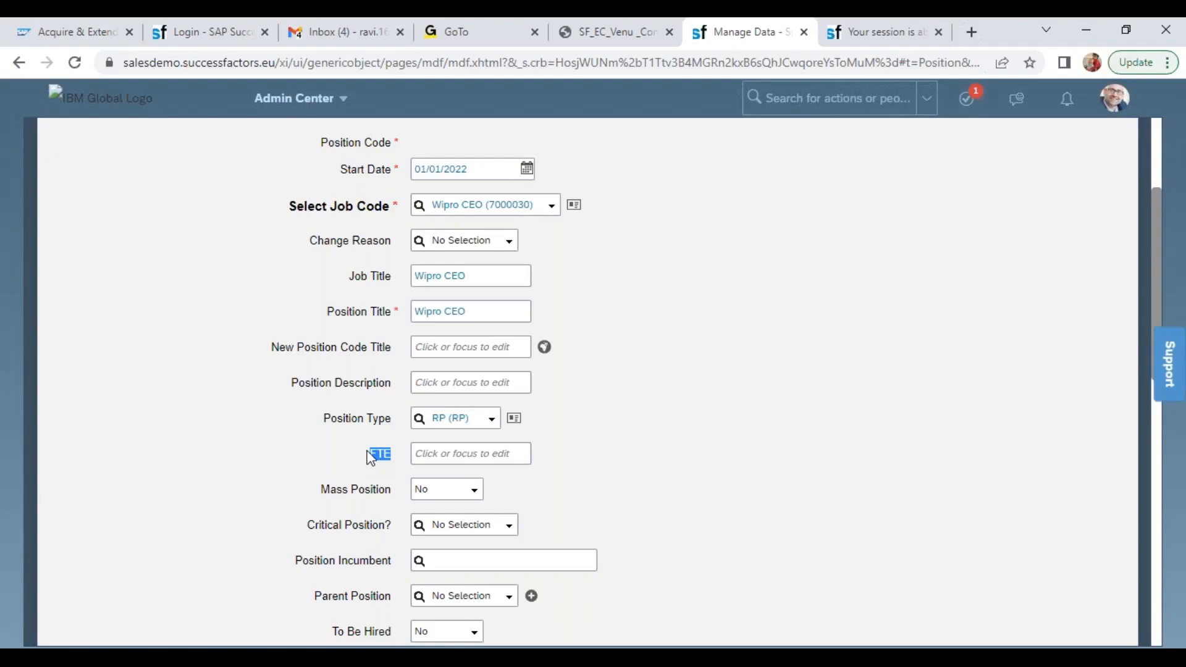
{"action": "left_click", "coordinate": [454, 456]}
{"action": "type", "text": "1"}
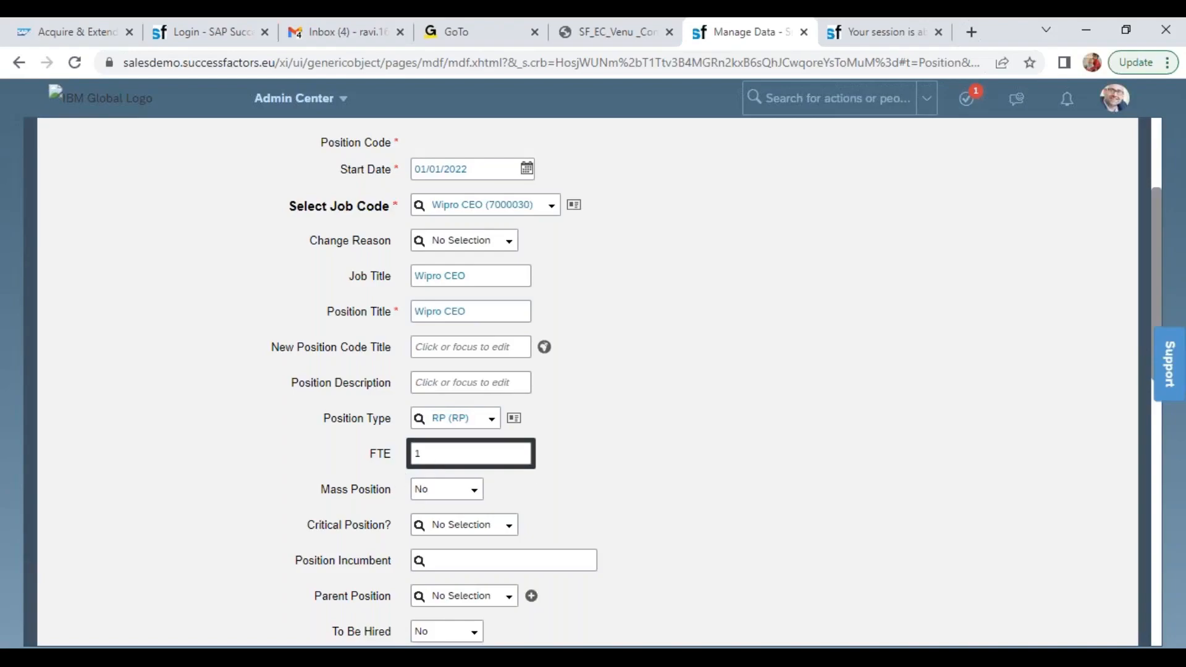
Review the Mass Position and Critical Position settings and search for an employee by first name as Position Incumbent
{"action": "triple_click", "coordinate": [338, 489]}
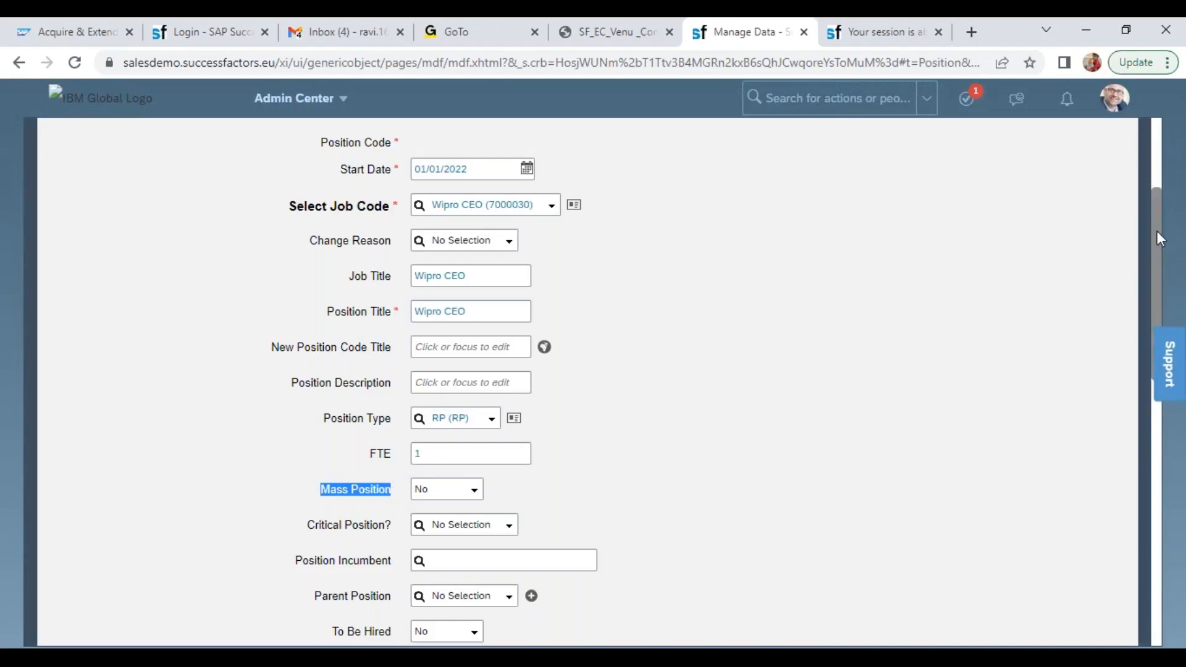
{"action": "scroll", "coordinate": [1156, 235], "scroll_direction": "down", "scroll_amount": 3}
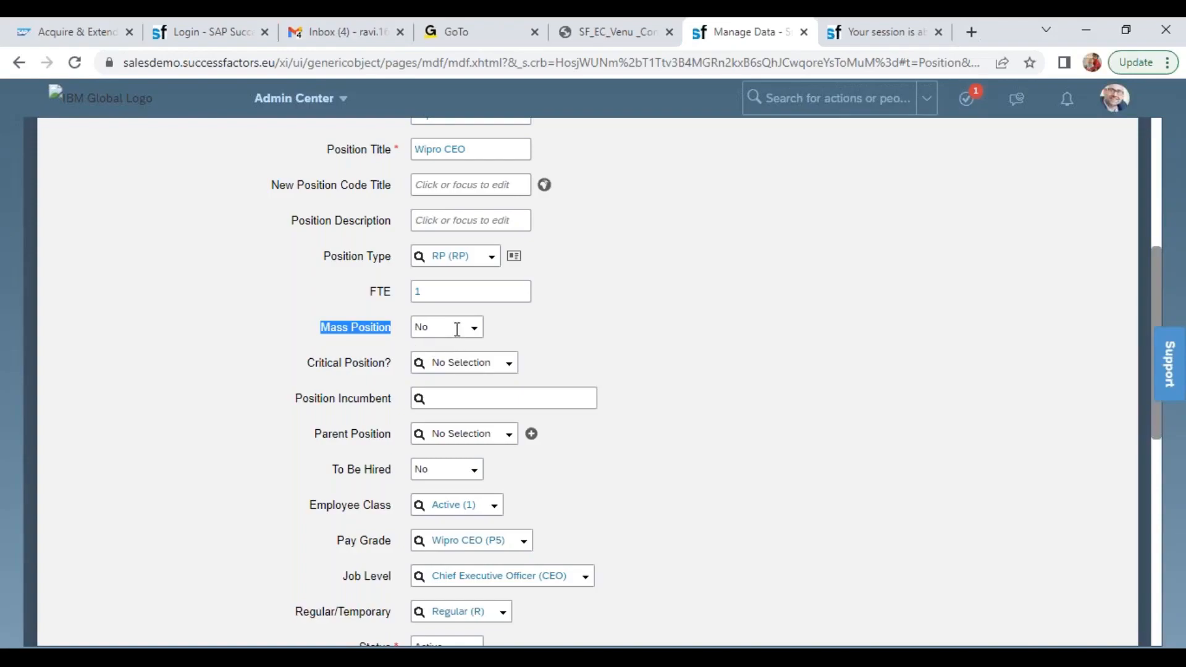
{"action": "triple_click", "coordinate": [350, 361]}
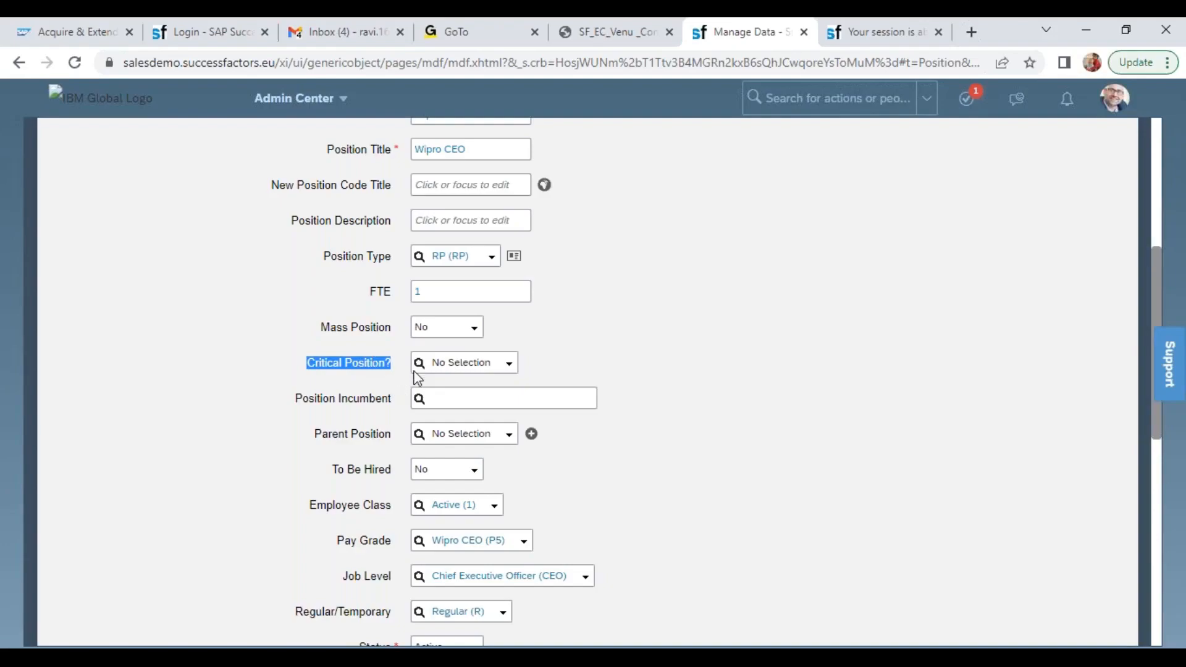
{"action": "left_click", "coordinate": [481, 364]}
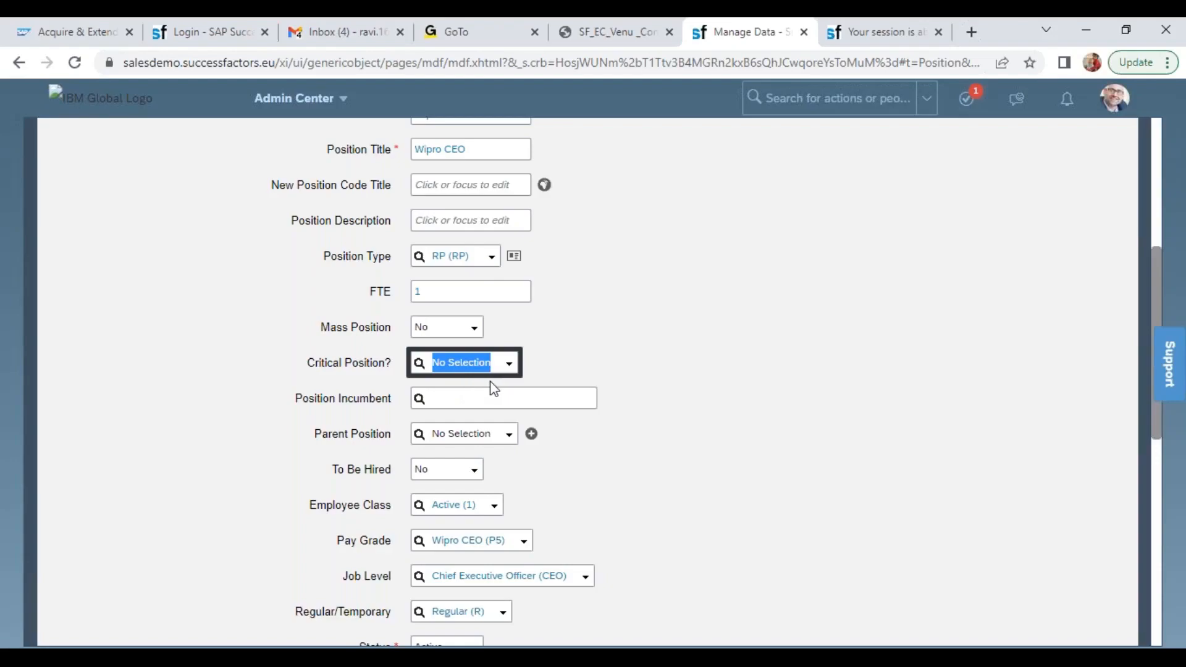
{"action": "left_click", "coordinate": [477, 395]}
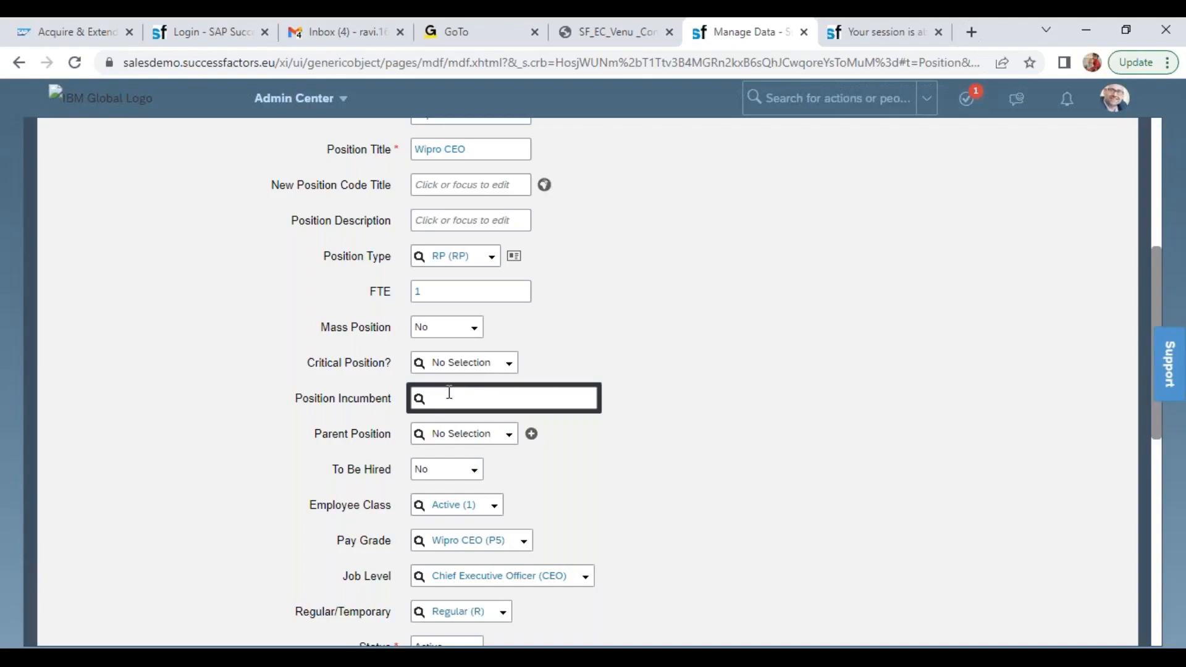
{"action": "type", "text": "john"}
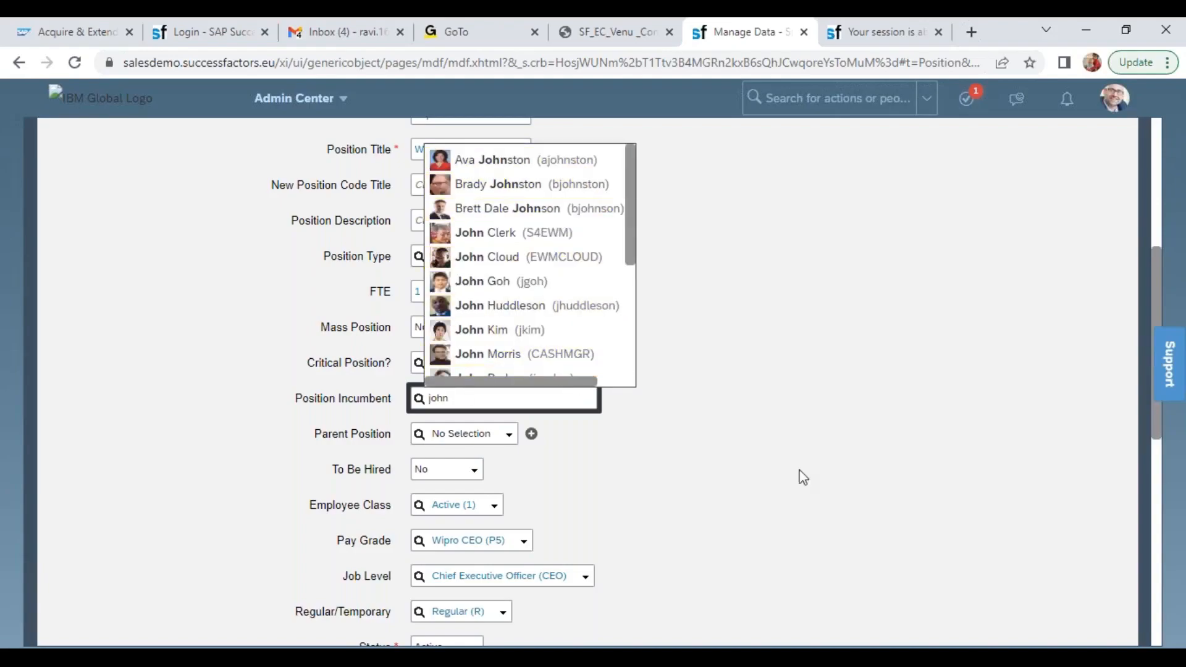
{"action": "left_click", "coordinate": [828, 547]}
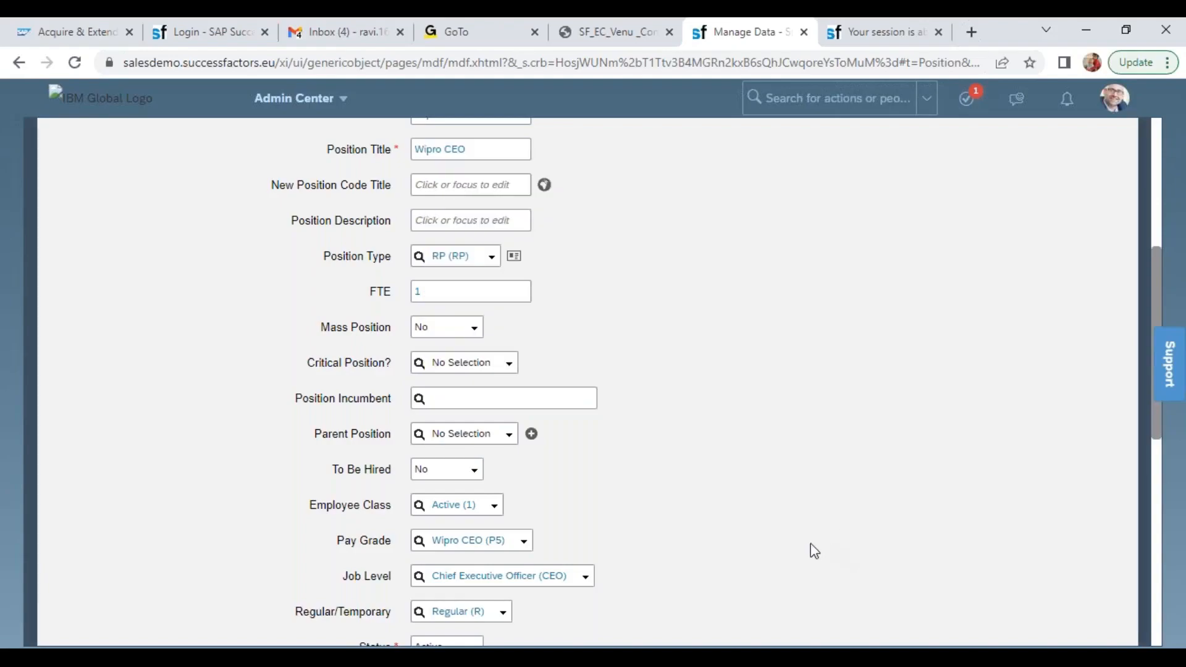
Set the position's Parent Position to President BestRun EMEA (49999990), looking it up by code 499
{"action": "triple_click", "coordinate": [353, 437]}
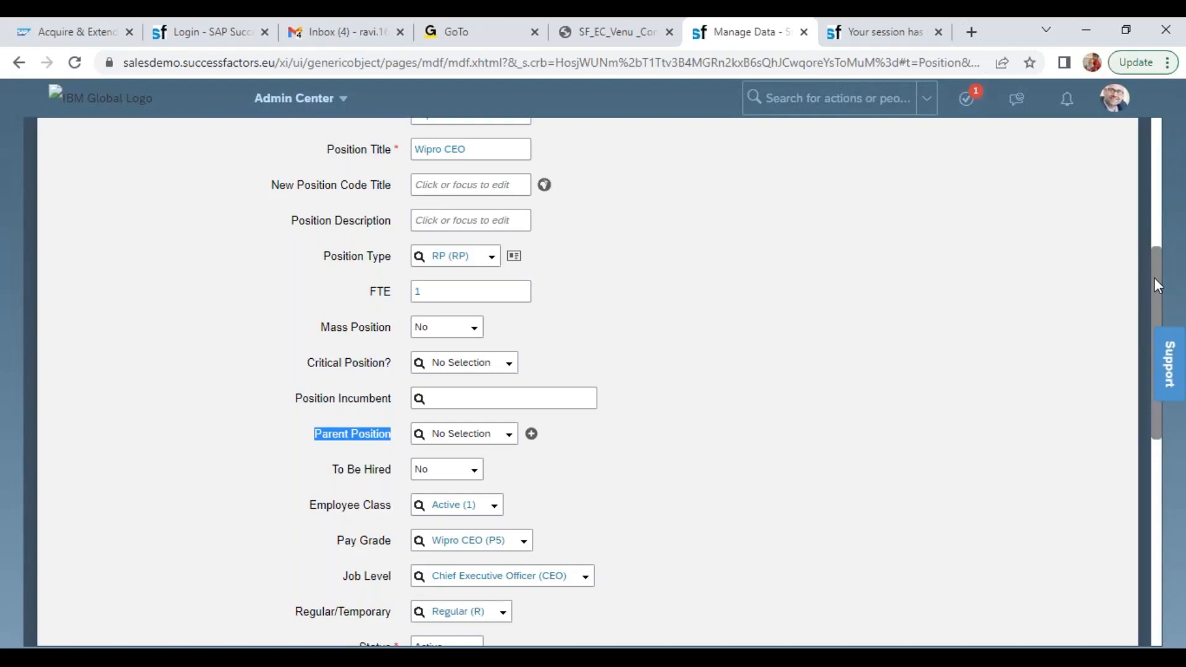
{"action": "left_click", "coordinate": [461, 435]}
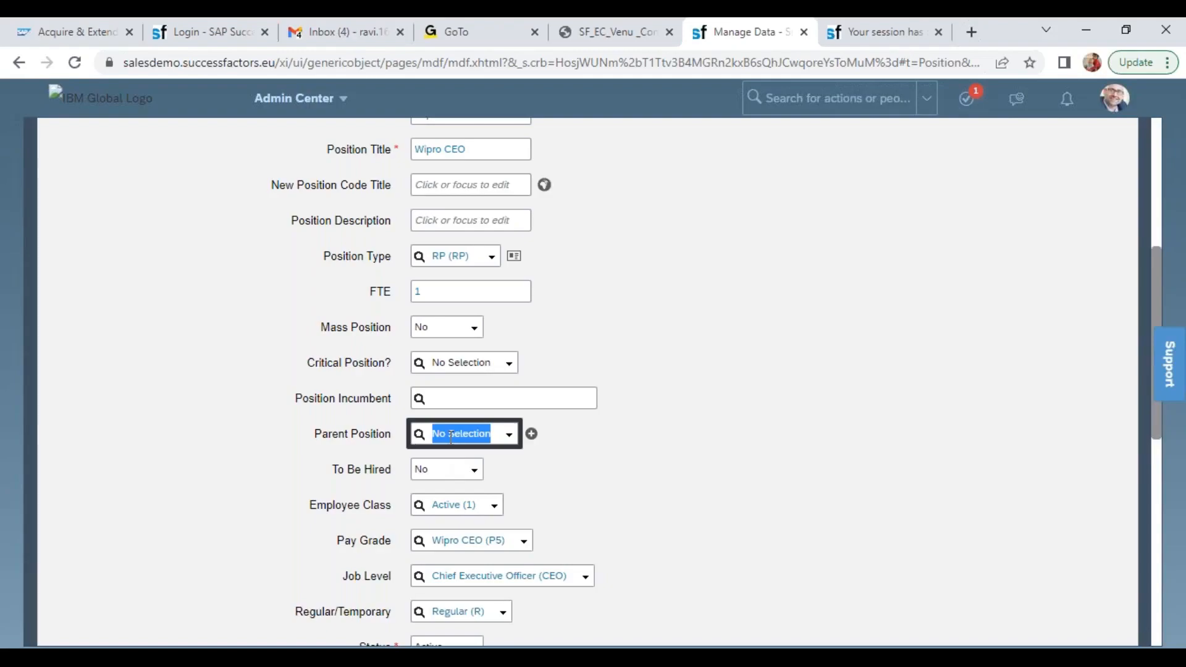
{"action": "type", "text": "499"}
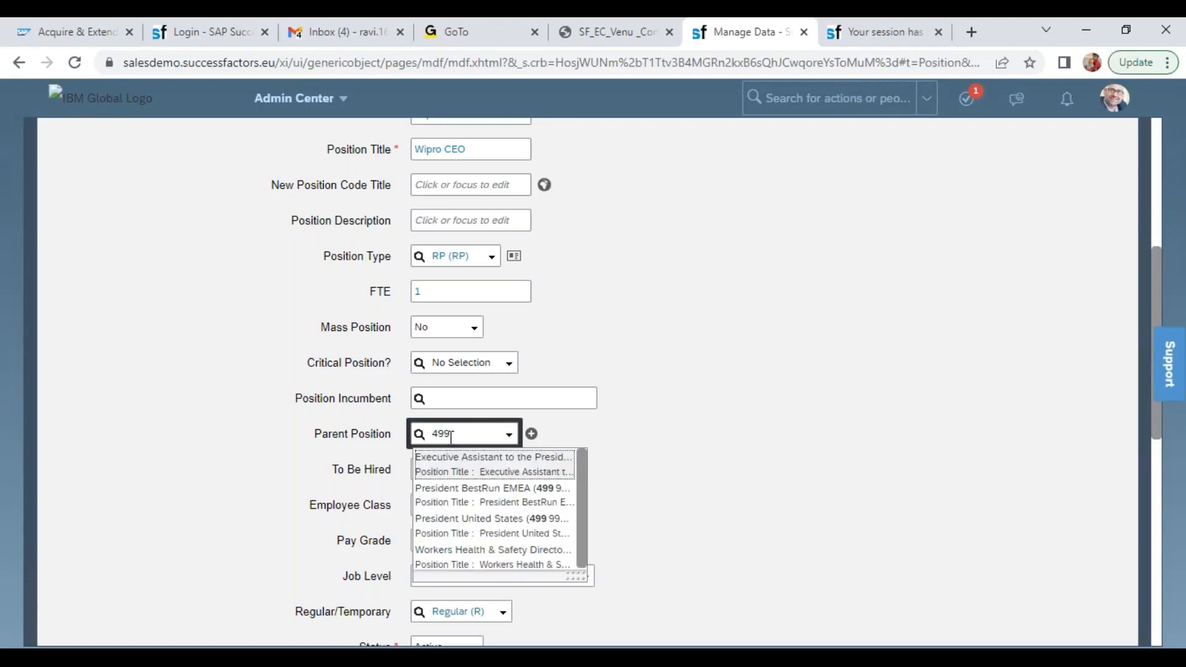
{"action": "left_click_drag", "start_coordinate": [607, 573], "coordinate": [765, 593]}
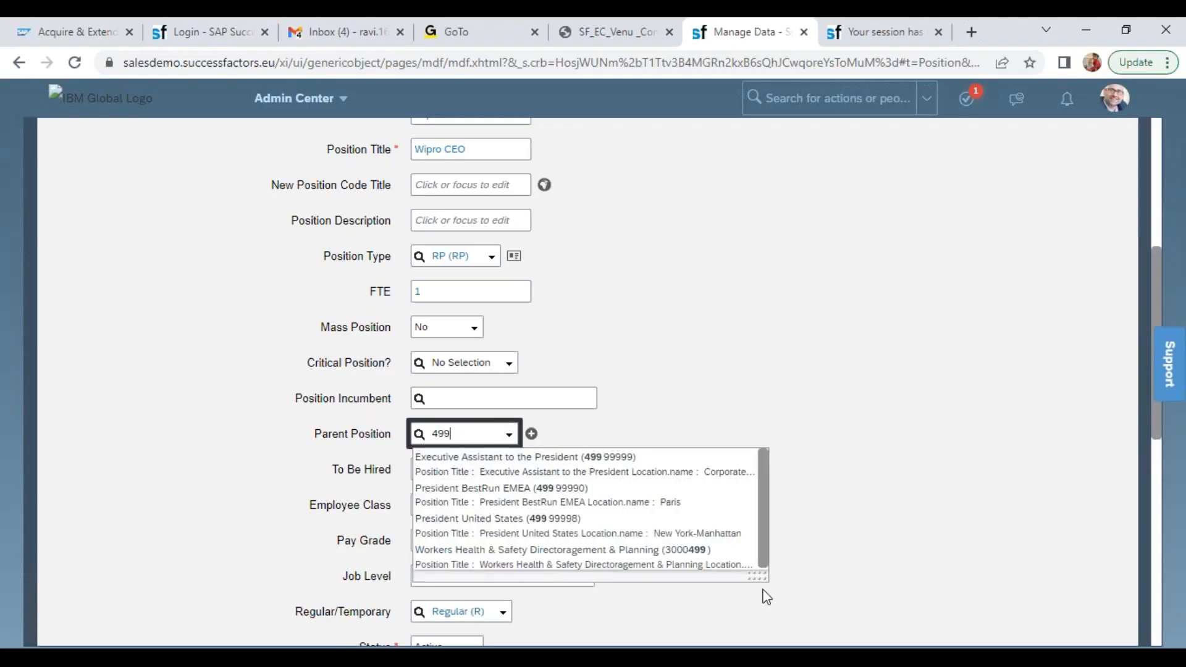
{"action": "left_click", "coordinate": [612, 492]}
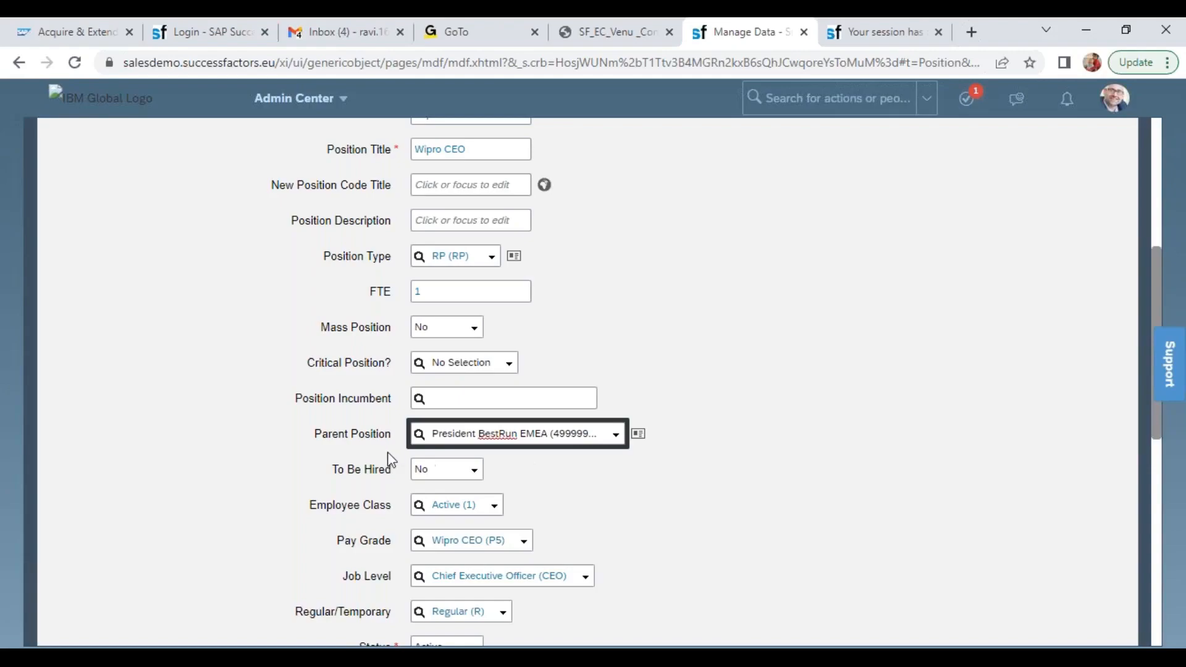
Set the position's To Be Hired field to Yes
{"action": "left_click_drag", "start_coordinate": [332, 469], "coordinate": [397, 476]}
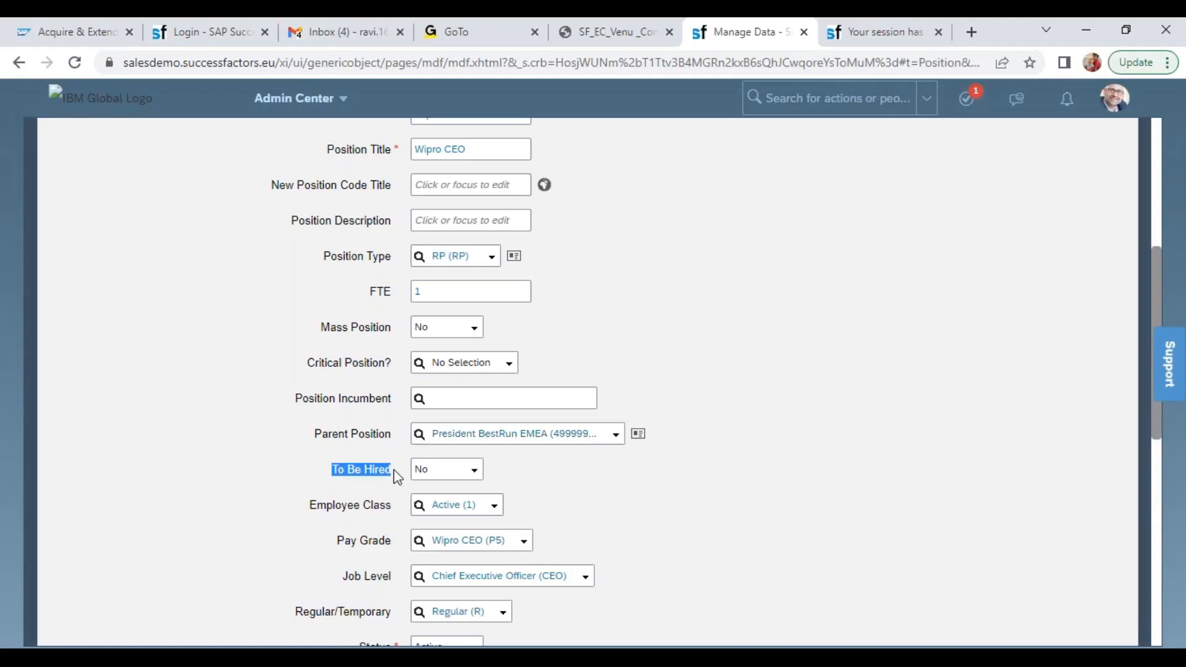
{"action": "left_click", "coordinate": [474, 471]}
{"action": "left_click", "coordinate": [457, 506]}
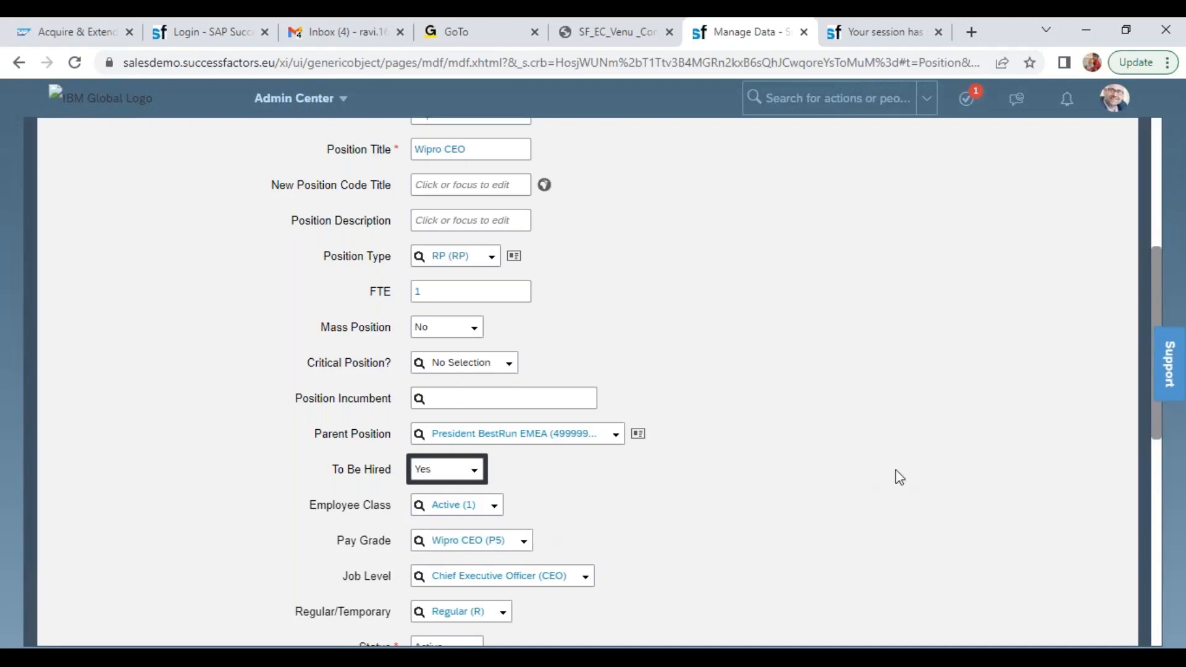
Review the Recruiter field and the Organization section of the position, including its Manager Name field
{"action": "left_click_drag", "start_coordinate": [1157, 423], "coordinate": [1156, 510]}
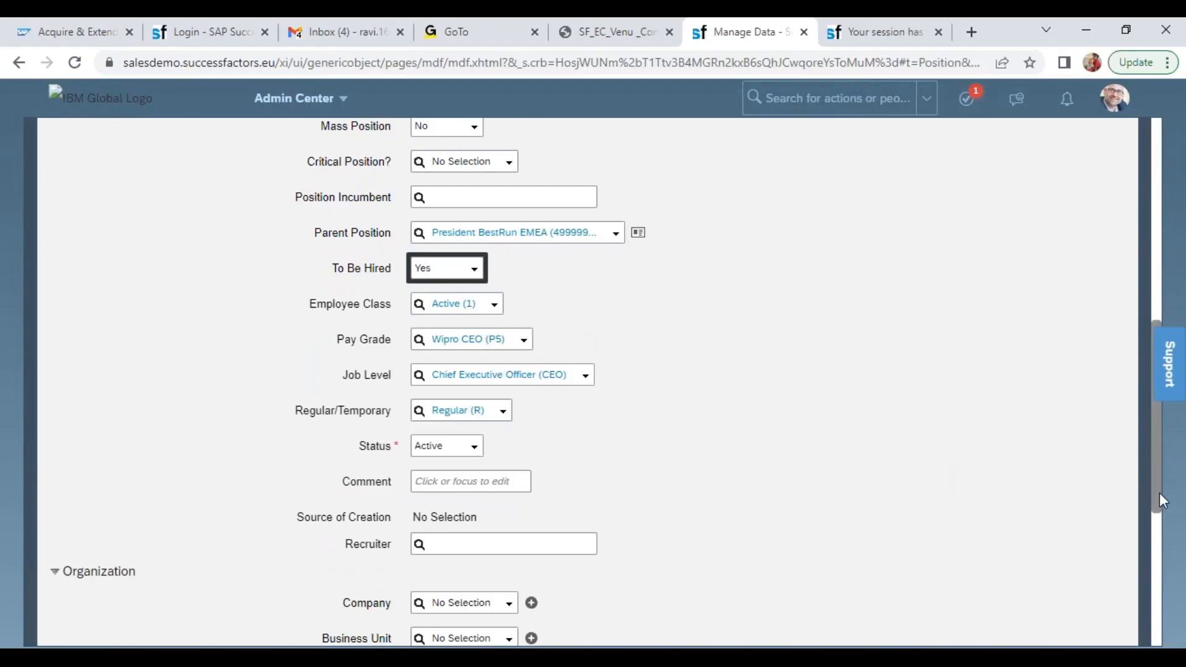
{"action": "left_click_drag", "start_coordinate": [1158, 488], "coordinate": [1157, 528]}
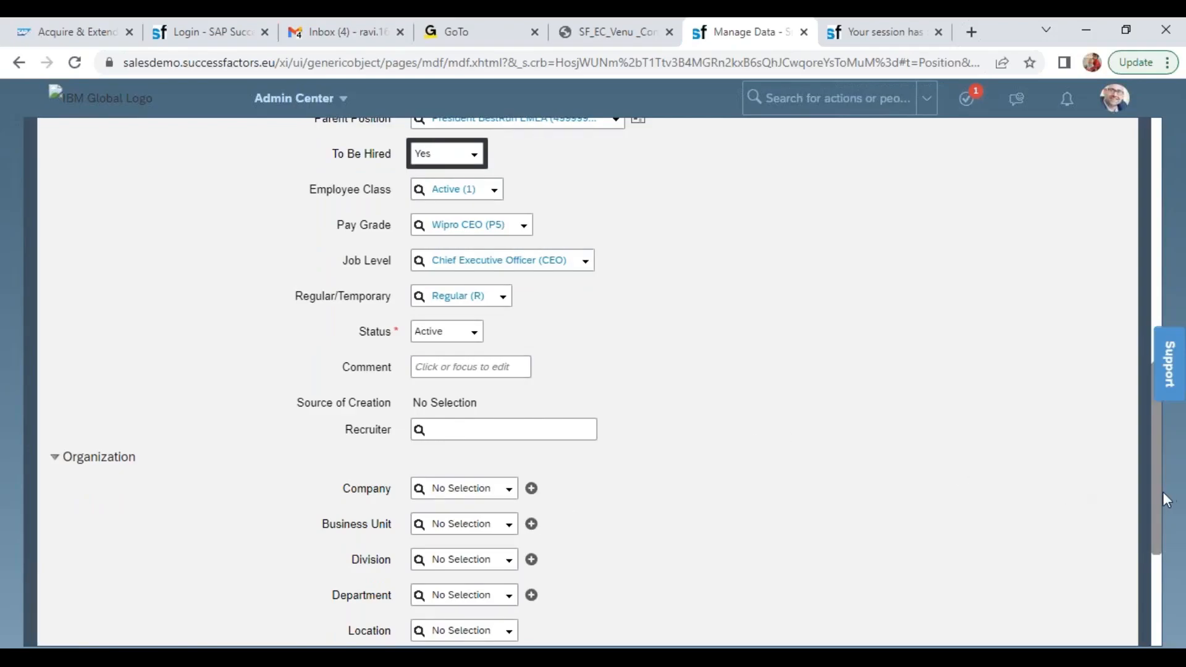
{"action": "left_click_drag", "start_coordinate": [1165, 500], "coordinate": [1160, 547]}
{"action": "left_click_drag", "start_coordinate": [346, 302], "coordinate": [391, 306]}
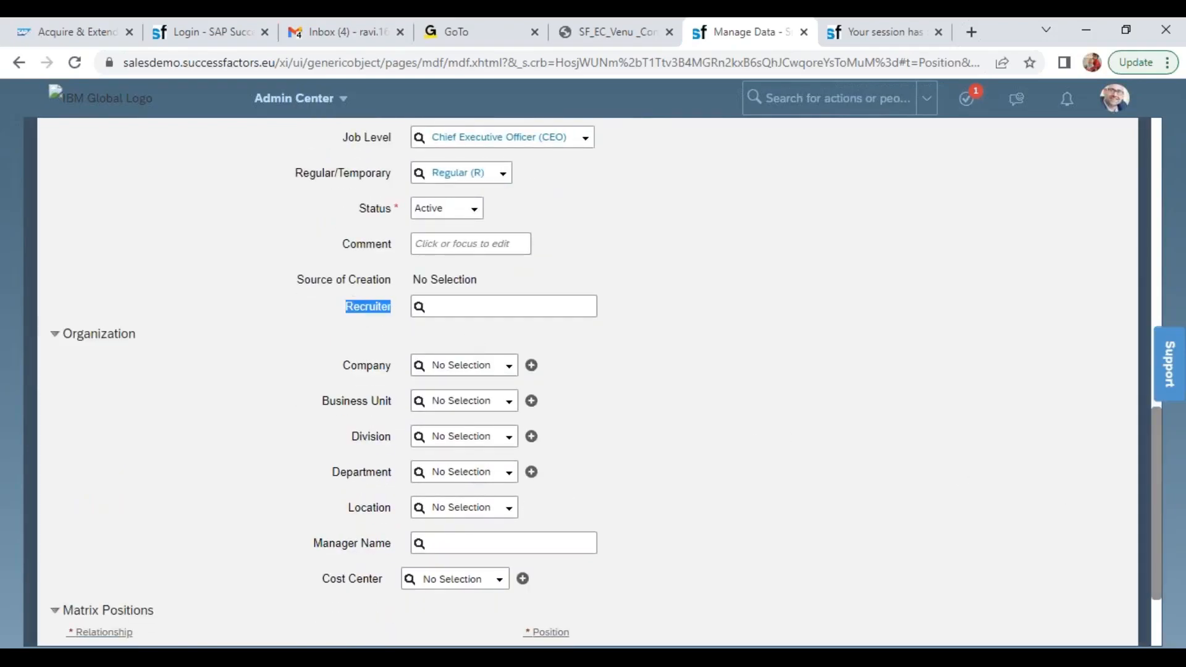
{"action": "left_click", "coordinate": [82, 333]}
{"action": "left_click_drag", "start_coordinate": [82, 334], "coordinate": [135, 335]}
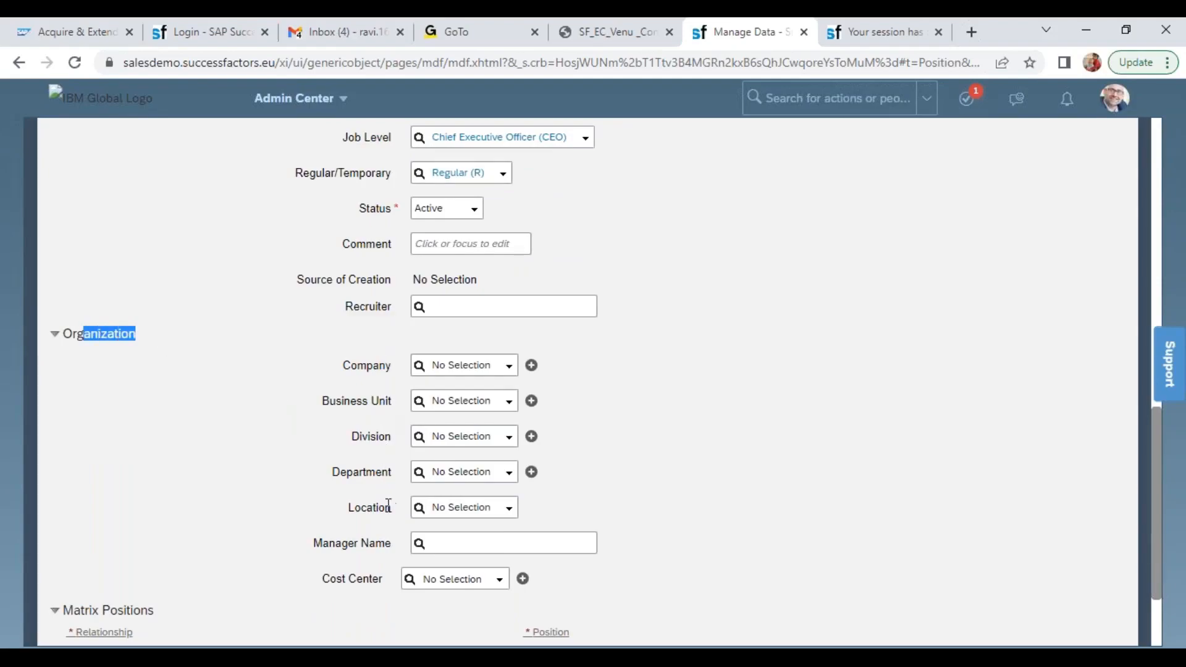
{"action": "left_click_drag", "start_coordinate": [311, 544], "coordinate": [420, 559]}
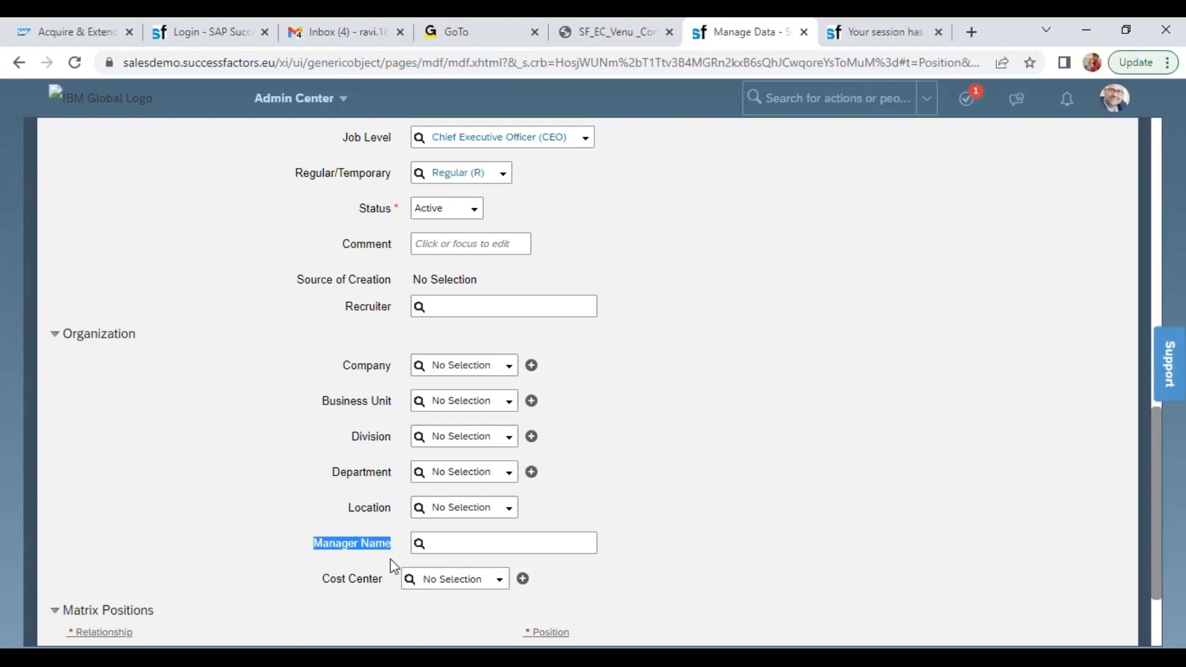
Set the position's Company to Wipro Products Pvt Ltd (6600) and its Business Unit to Wipro IT Projects (6601)
{"action": "left_click", "coordinate": [435, 361]}
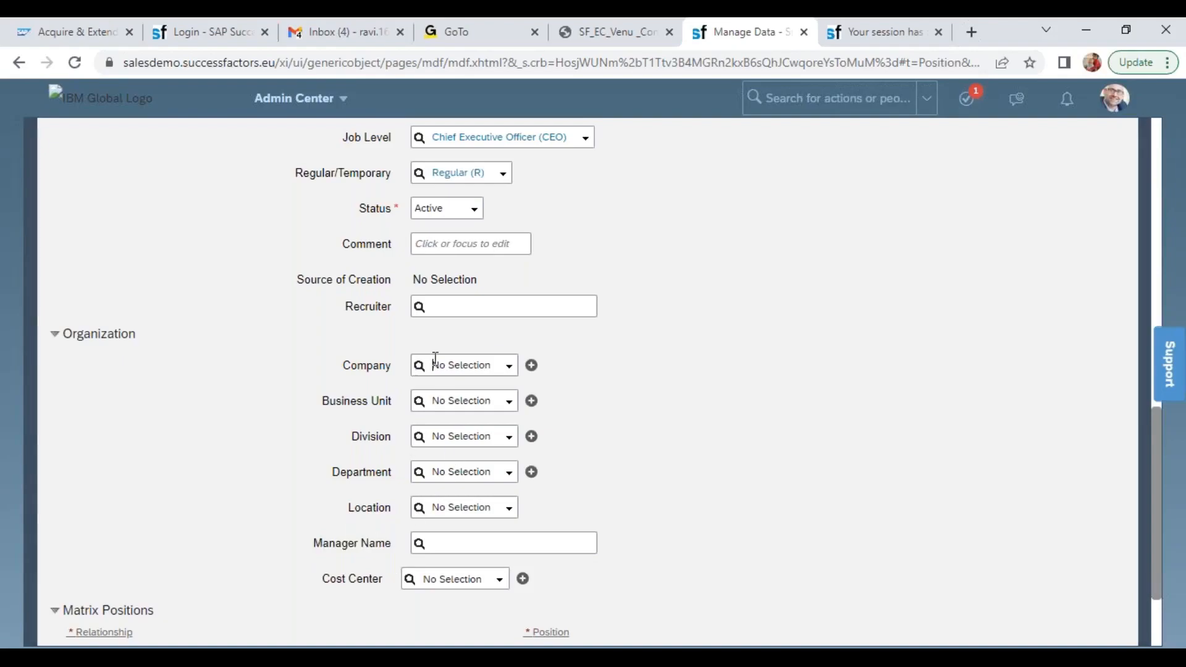
{"action": "type", "text": "8600"}
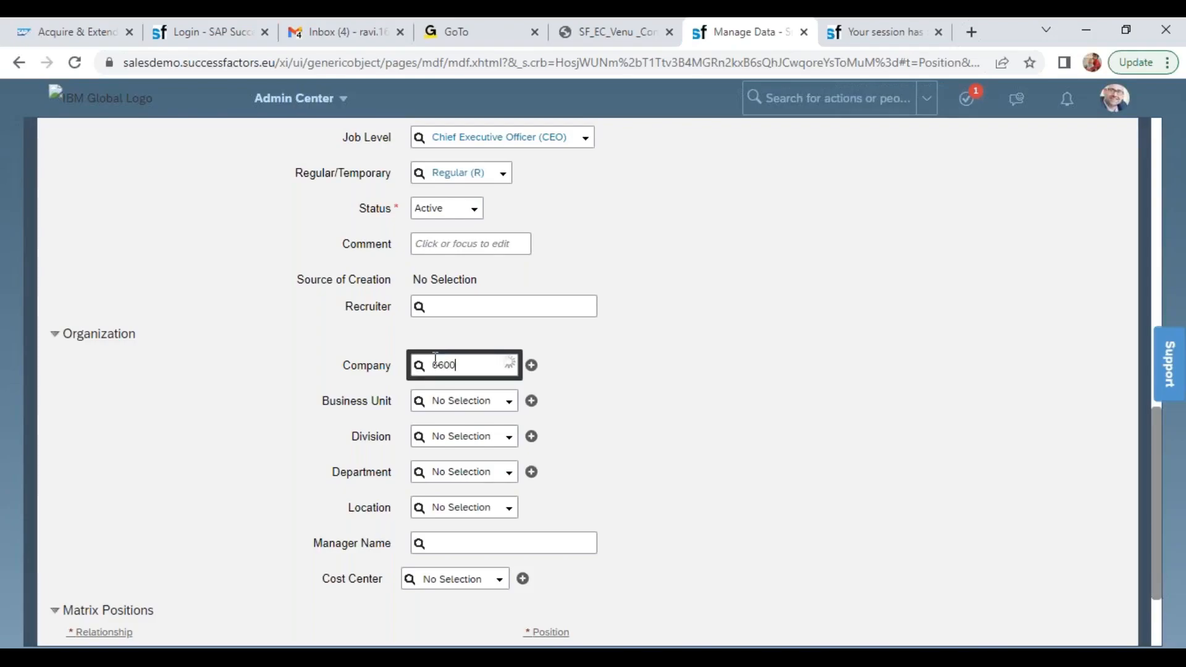
{"action": "left_click", "coordinate": [471, 389]}
{"action": "left_click", "coordinate": [471, 402]}
{"action": "type", "text": "wip"}
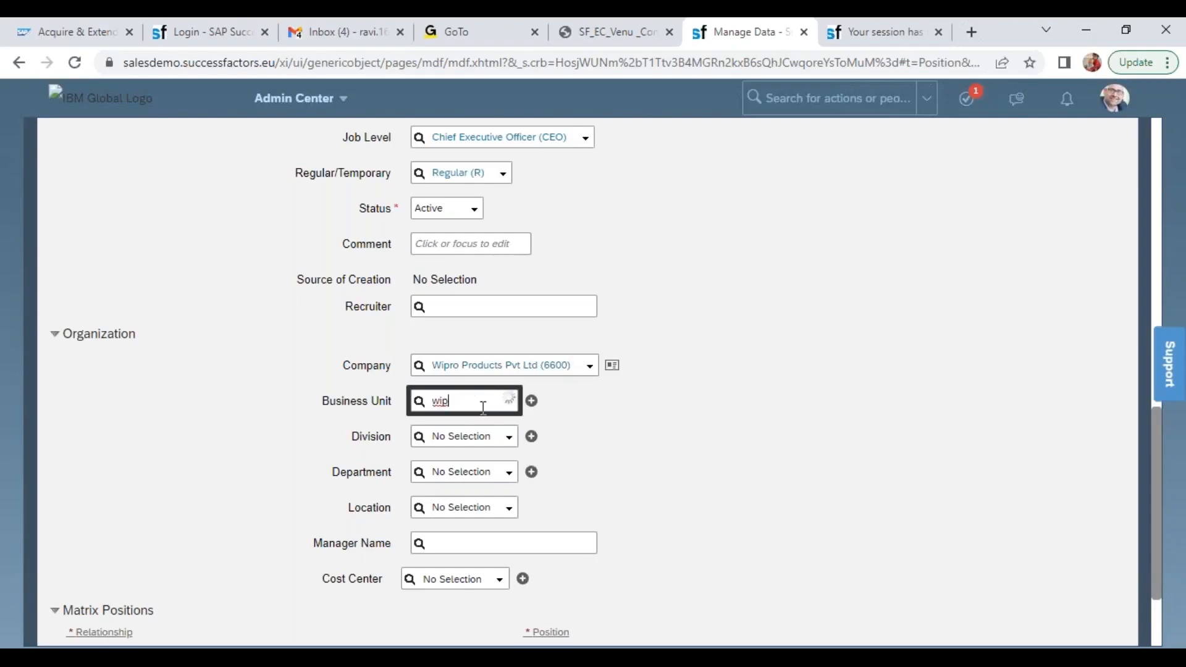
{"action": "left_click", "coordinate": [508, 425]}
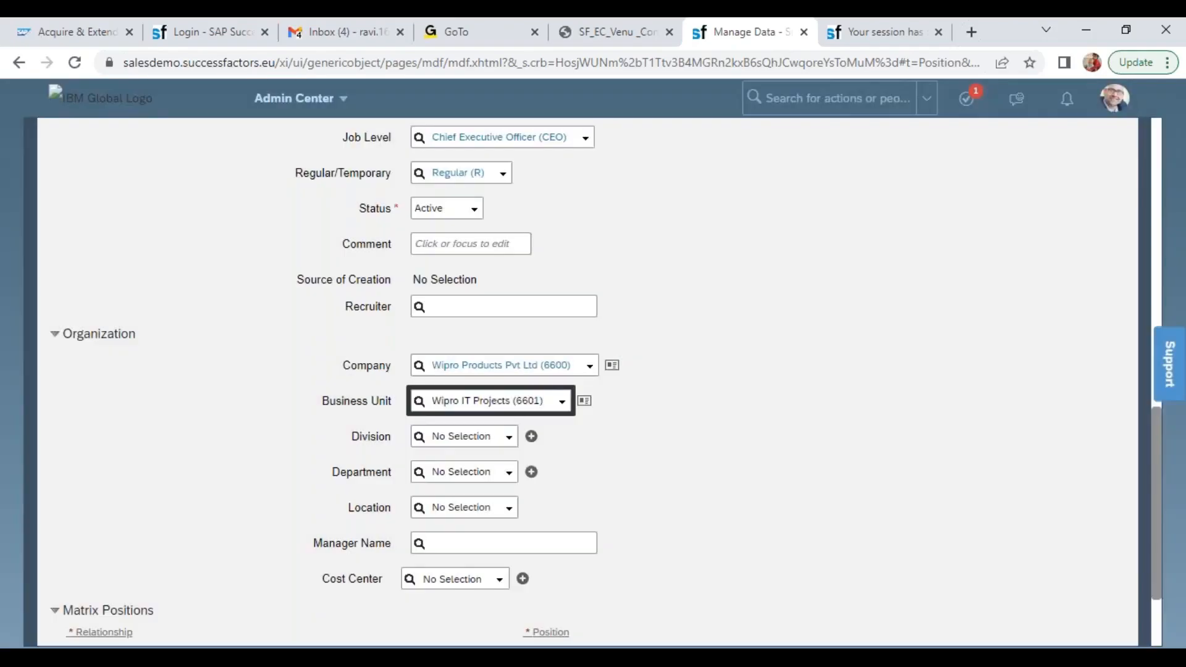
Set the Division to Wipro SAP Projects (WIPRO_SAP) and try to list the available departments
{"action": "left_click", "coordinate": [502, 437]}
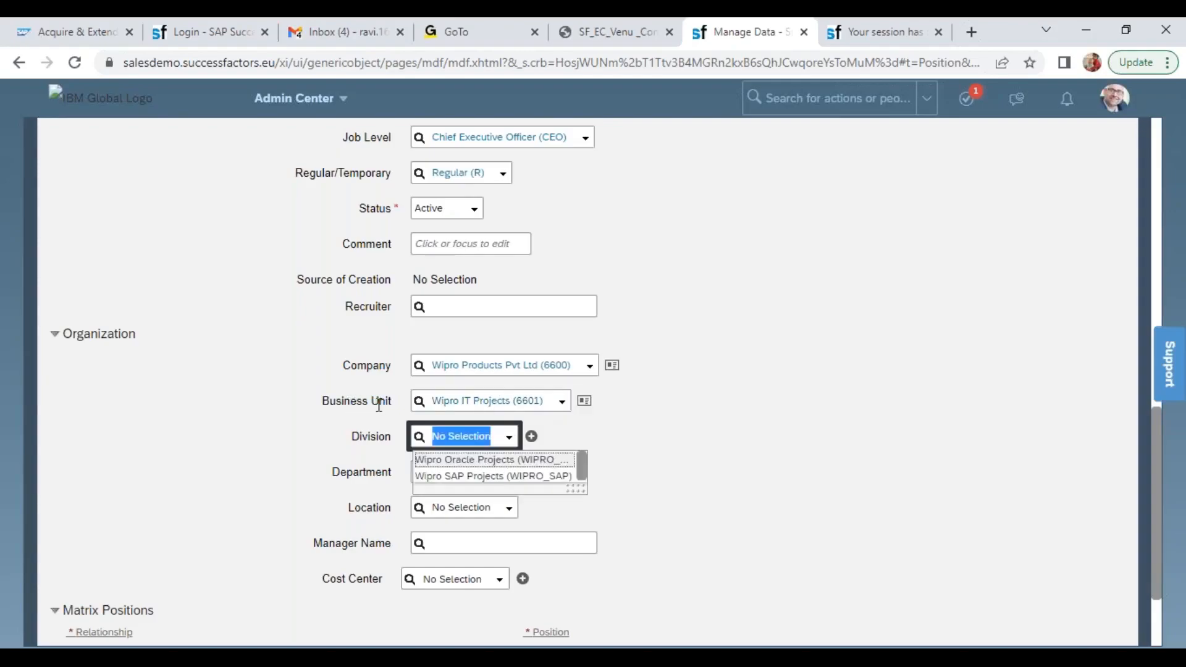
{"action": "left_click", "coordinate": [498, 476]}
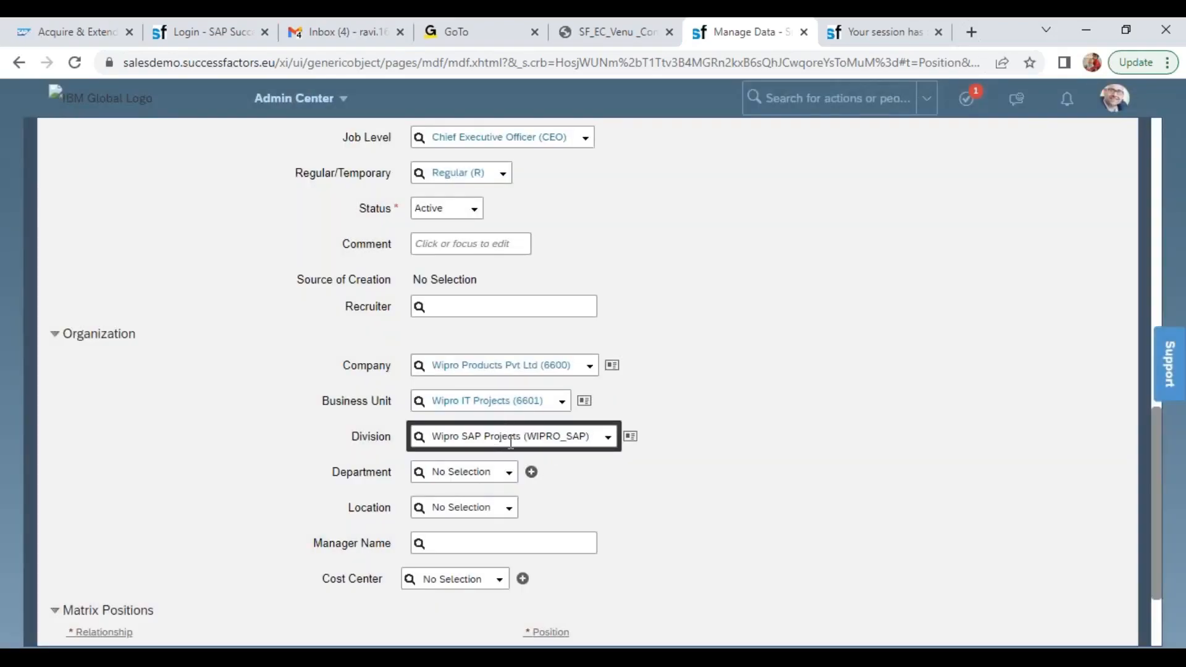
{"action": "left_click", "coordinate": [510, 475]}
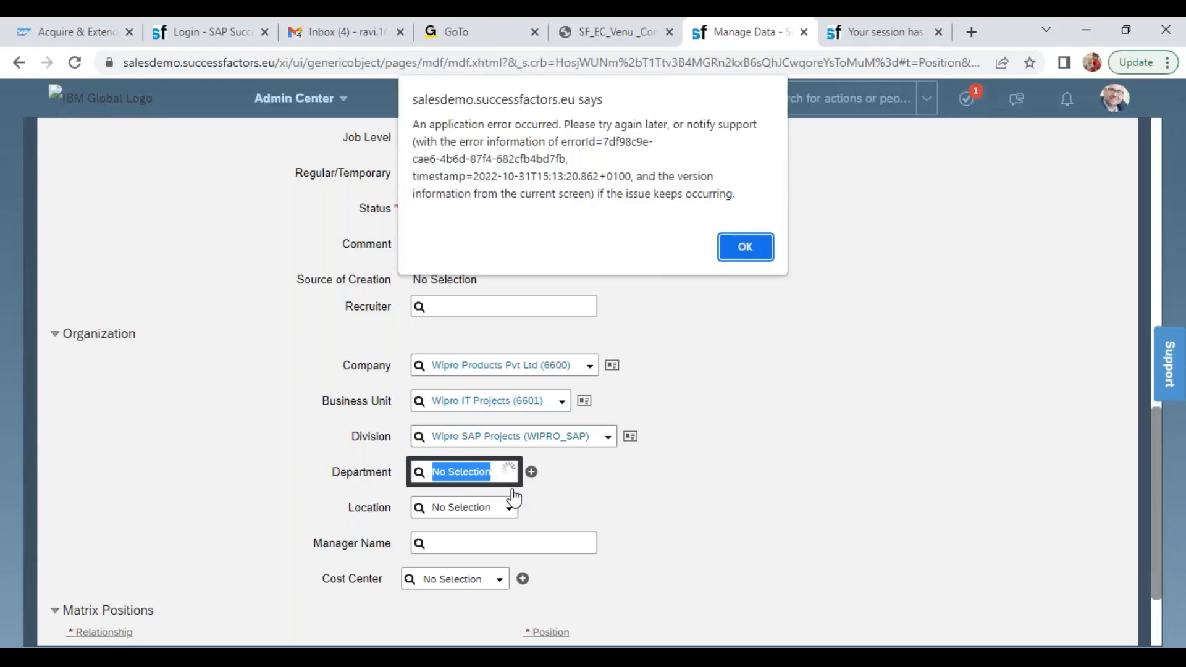
{"action": "left_click", "coordinate": [745, 246]}
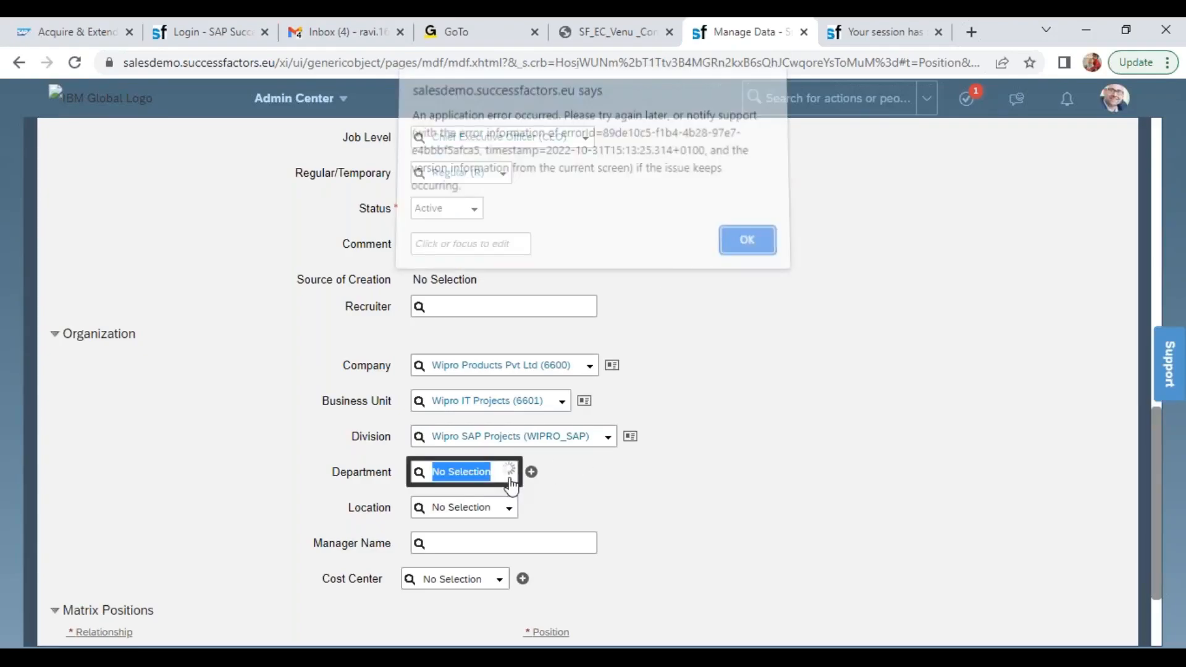
{"action": "left_click", "coordinate": [743, 247]}
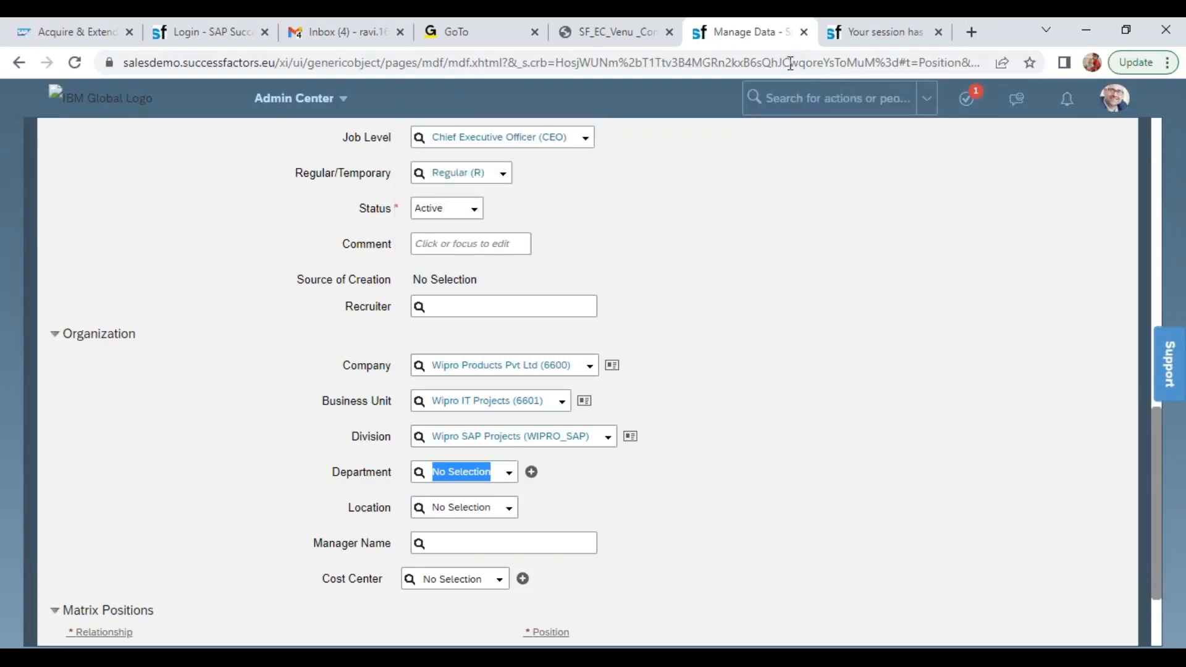
Duplicate the Manage Data page and display the Department record Wipro Corporate Functions (5000158) to check its divisions
{"action": "right_click", "coordinate": [744, 34]}
{"action": "left_click", "coordinate": [794, 159]}
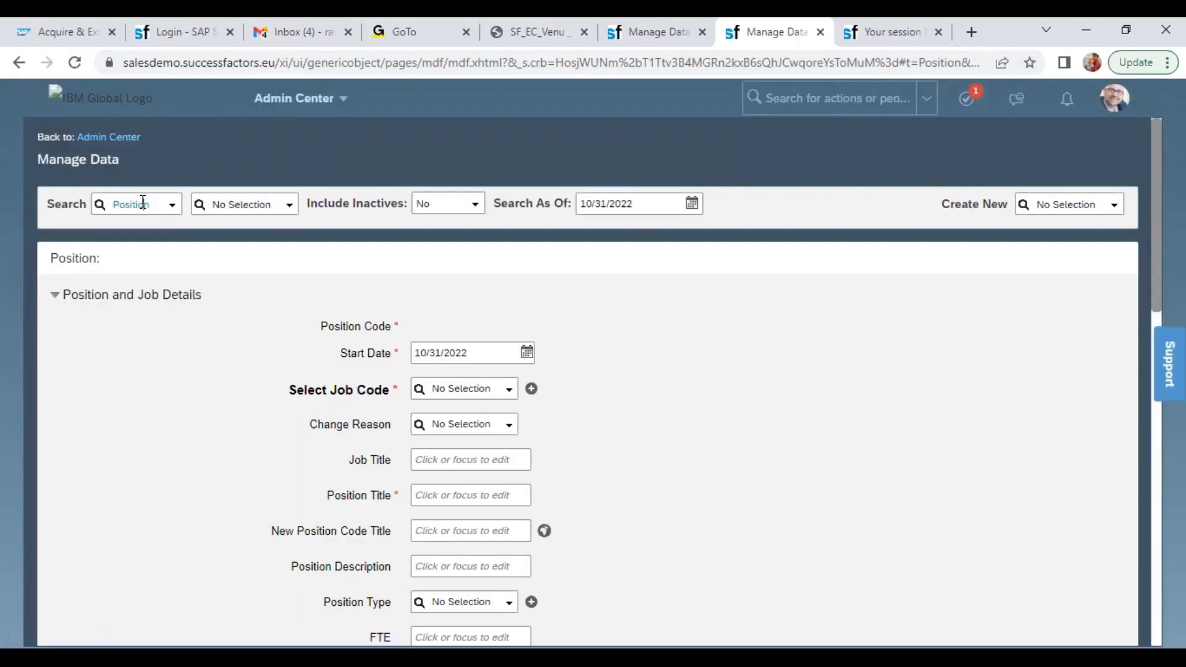
{"action": "left_click", "coordinate": [143, 202]}
{"action": "type", "text": "depart"}
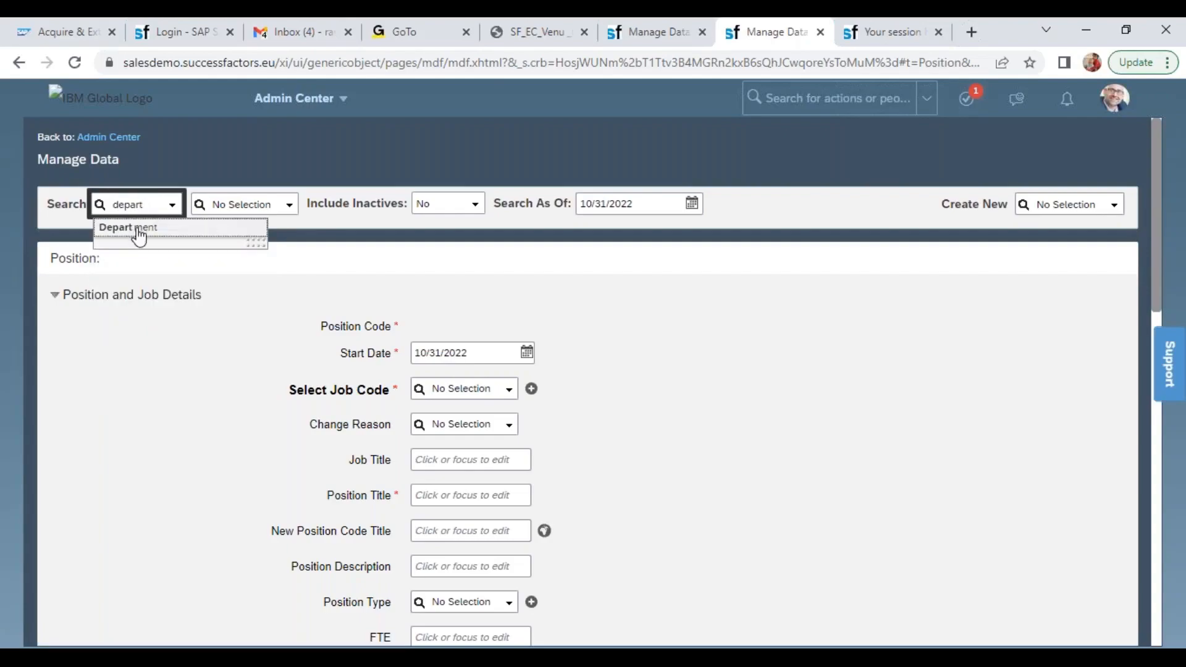
{"action": "left_click", "coordinate": [135, 228]}
{"action": "left_click", "coordinate": [233, 204]}
{"action": "type", "text": "wip"}
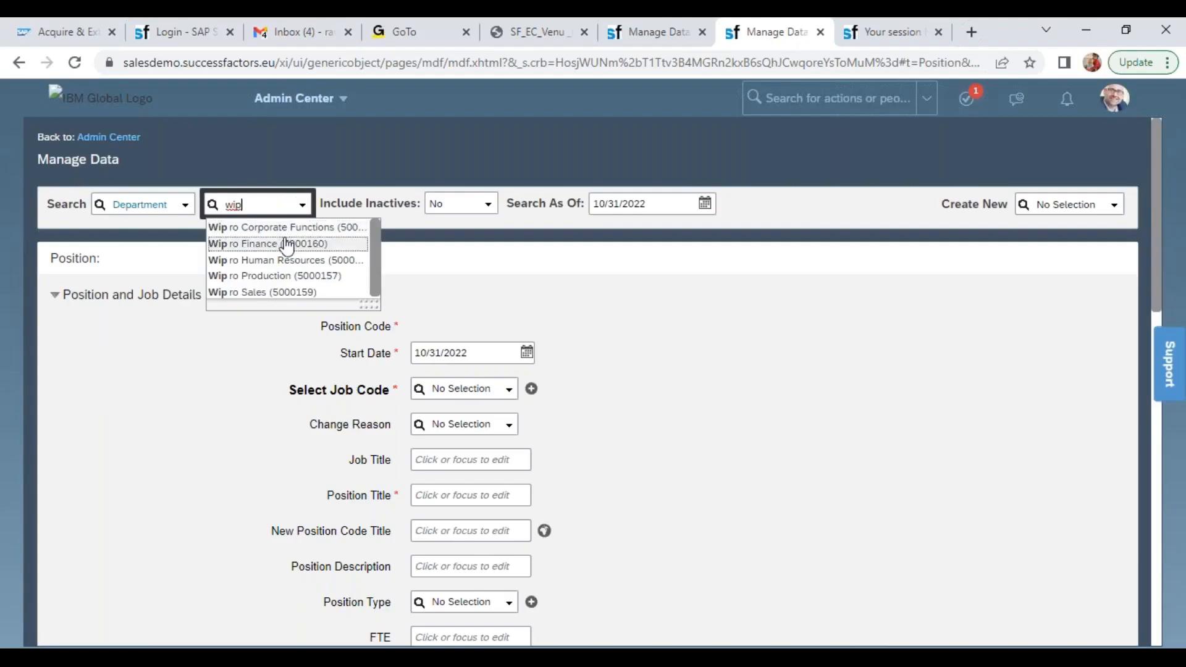
{"action": "left_click", "coordinate": [297, 236]}
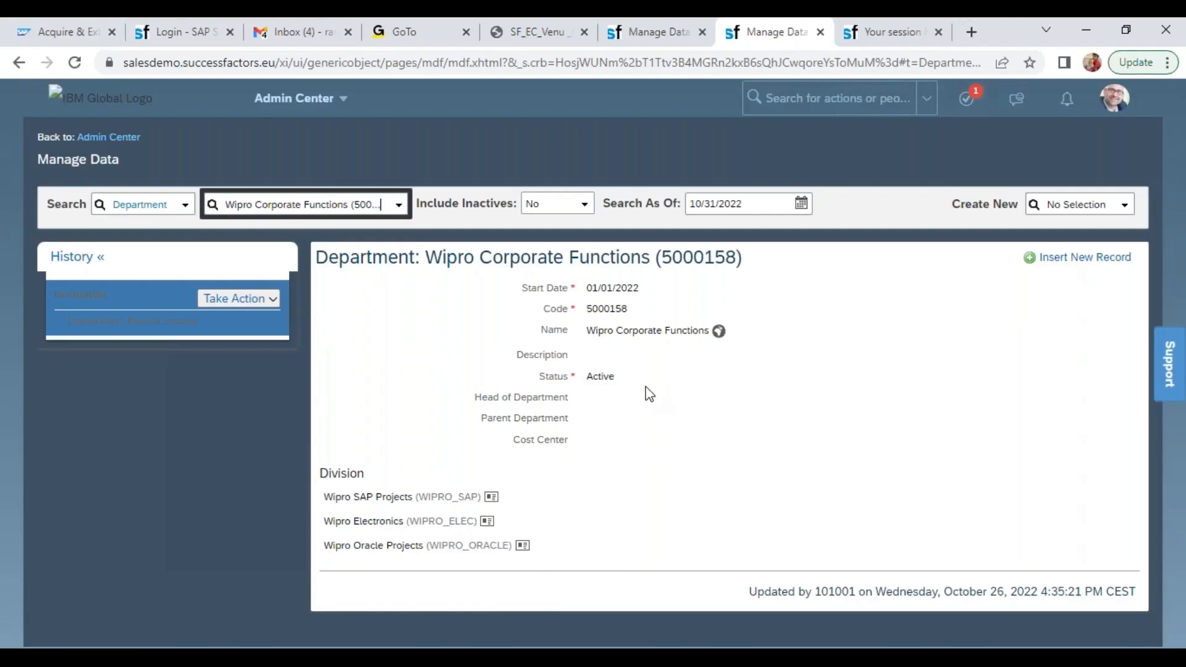
Return to the unsaved position, change its Division to Wipro Oracle Projects (WIPRO_ORACLE) and try again to list the departments
{"action": "left_click", "coordinate": [673, 31]}
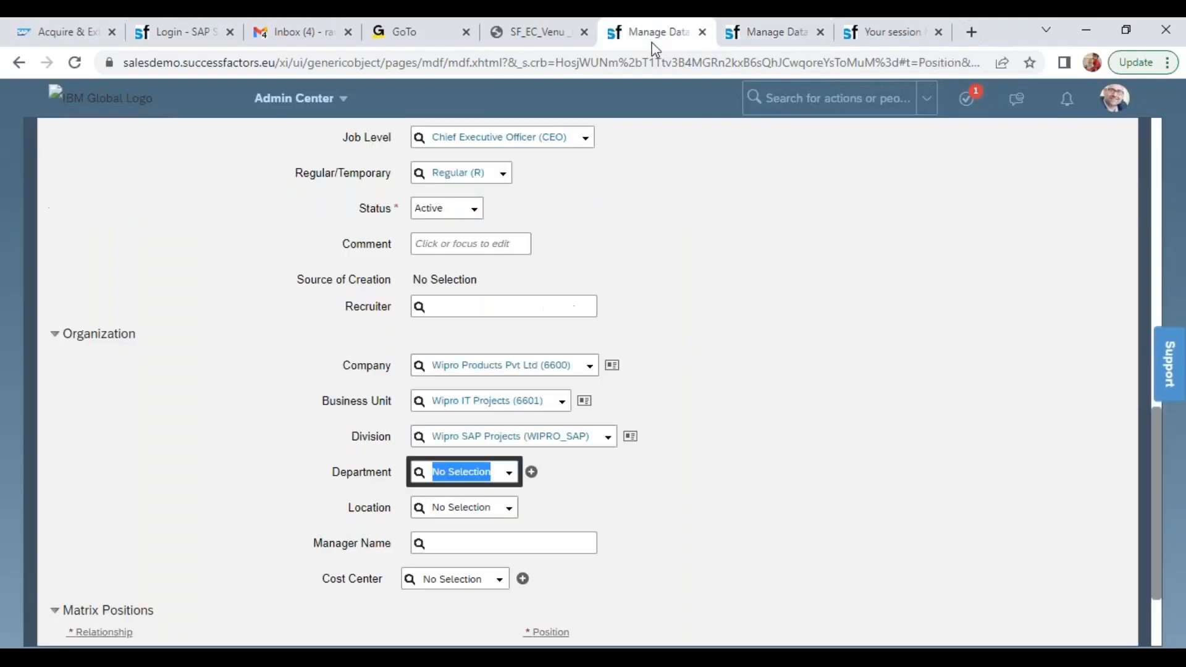
{"action": "left_click", "coordinate": [609, 439]}
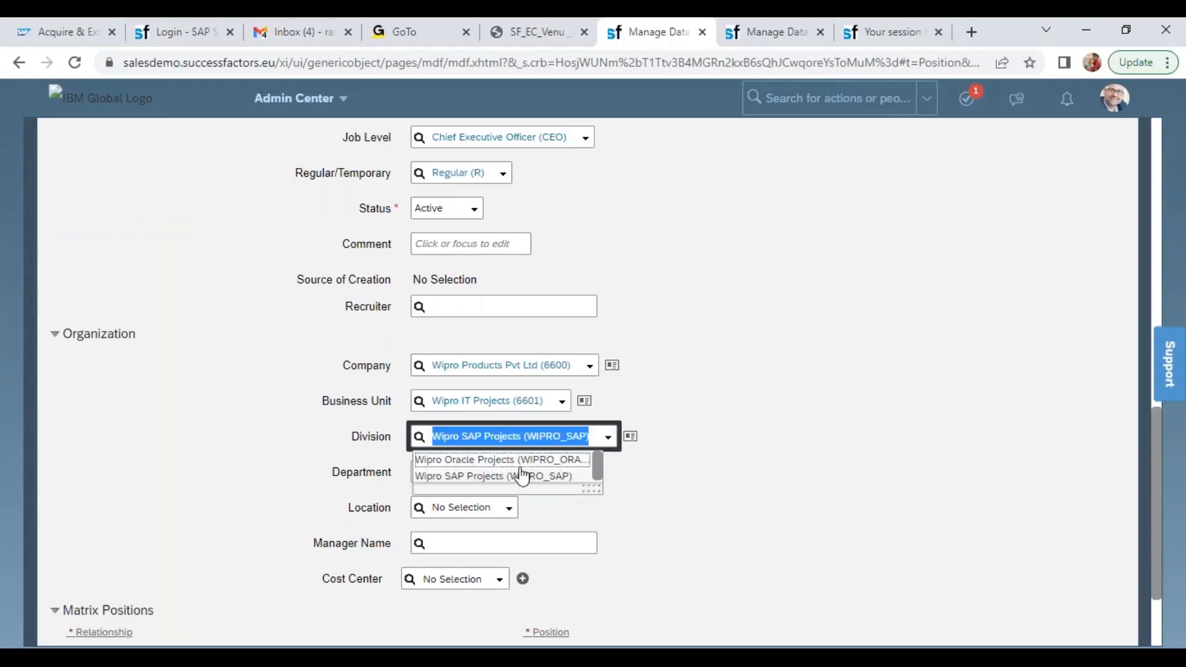
{"action": "left_click", "coordinate": [510, 463]}
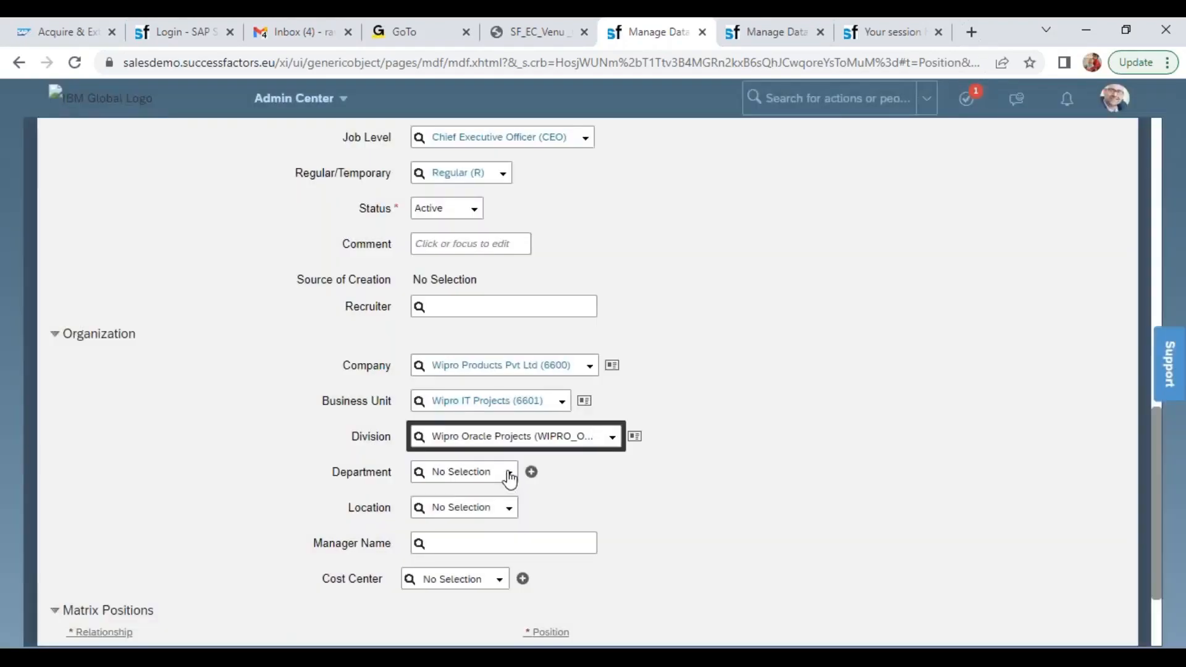
{"action": "left_click", "coordinate": [509, 477]}
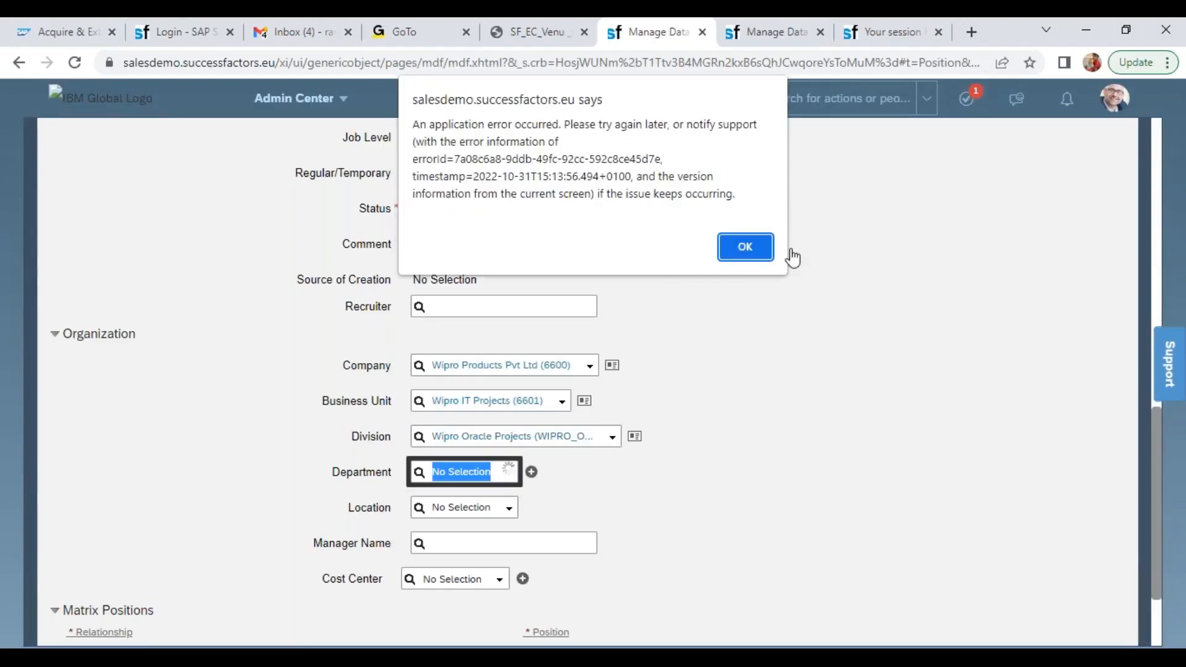
{"action": "left_click", "coordinate": [745, 246]}
In the duplicated page showing the department, search for the action "con obj def" and open Configure Object Definitions
{"action": "left_click", "coordinate": [777, 31]}
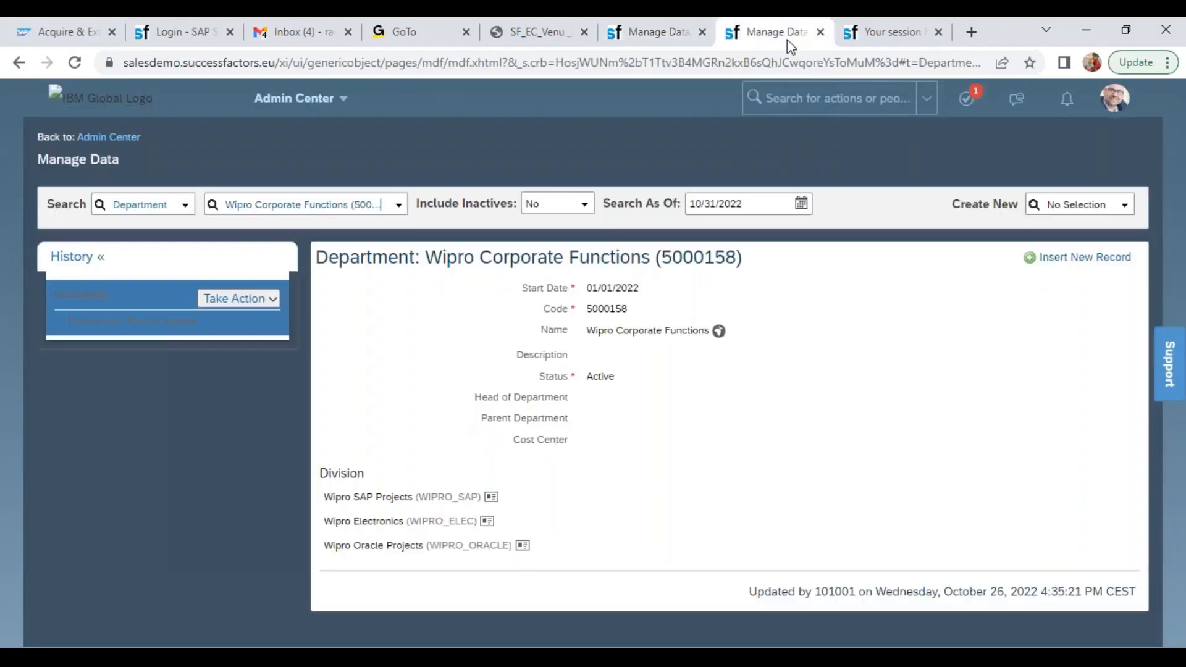
{"action": "left_click", "coordinate": [804, 98]}
{"action": "type", "text": "d"}
{"action": "type", "text": "on o"}
{"action": "type", "text": "bj"}
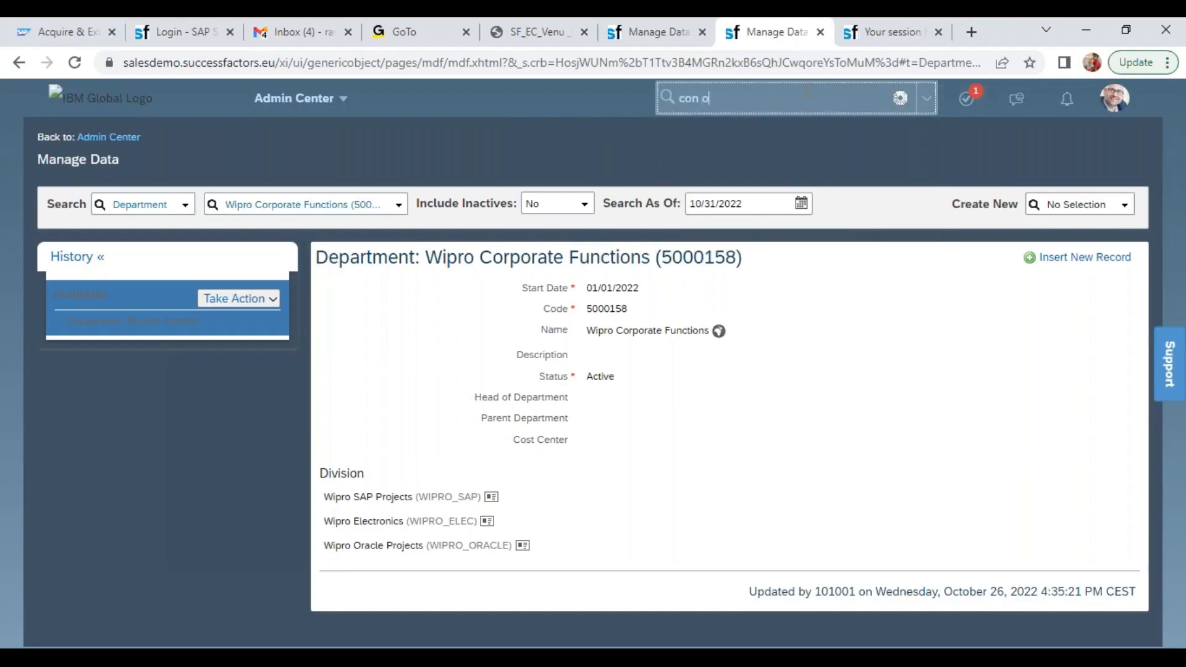
{"action": "type", "text": "i def"}
{"action": "left_click", "coordinate": [711, 100]}
{"action": "key", "text": "BackSpace"}
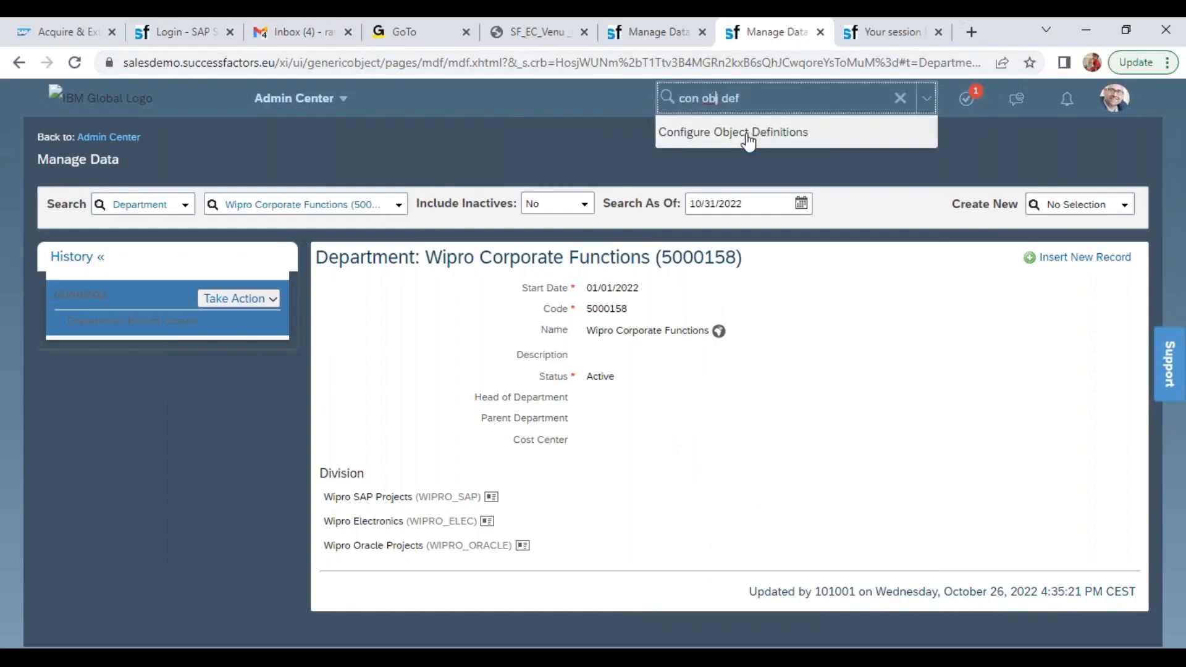
{"action": "left_click", "coordinate": [747, 134]}
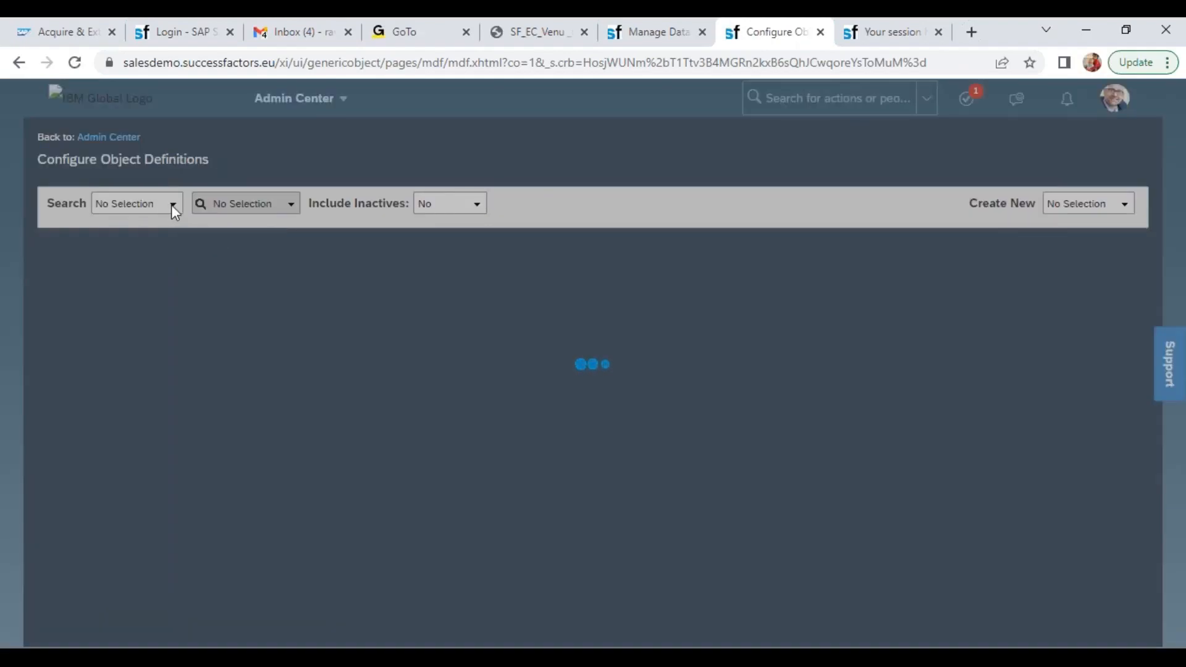
Find the object definition of Position and open it for correction
{"action": "left_click", "coordinate": [172, 205]}
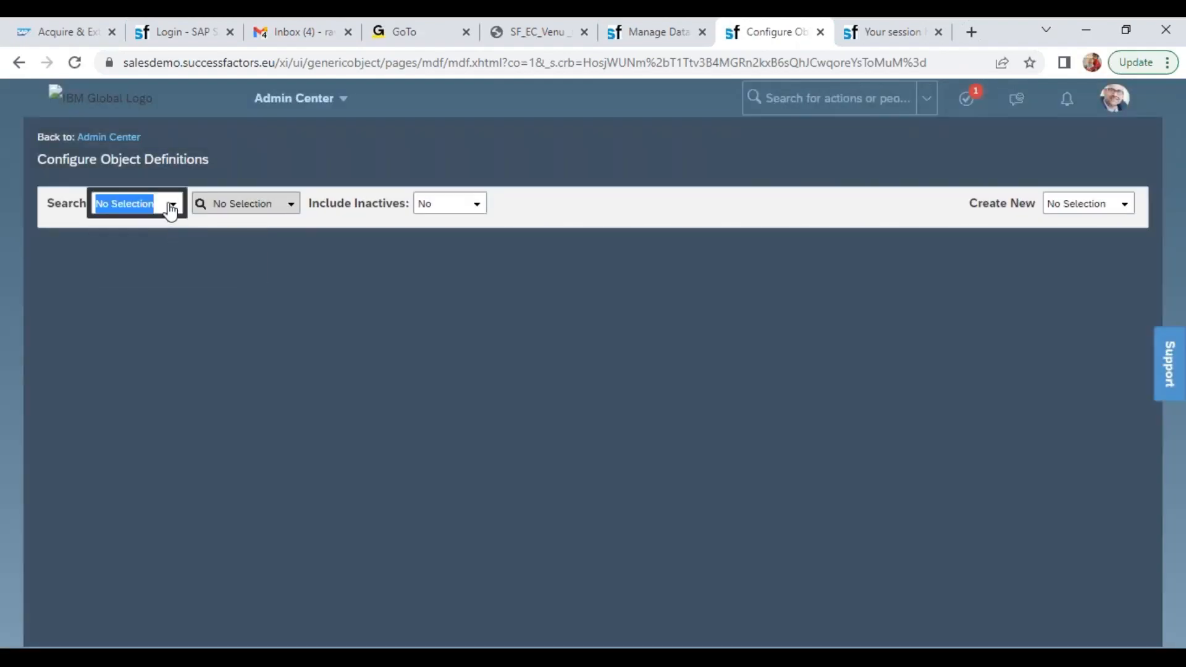
{"action": "left_click", "coordinate": [146, 260]}
{"action": "left_click", "coordinate": [242, 204]}
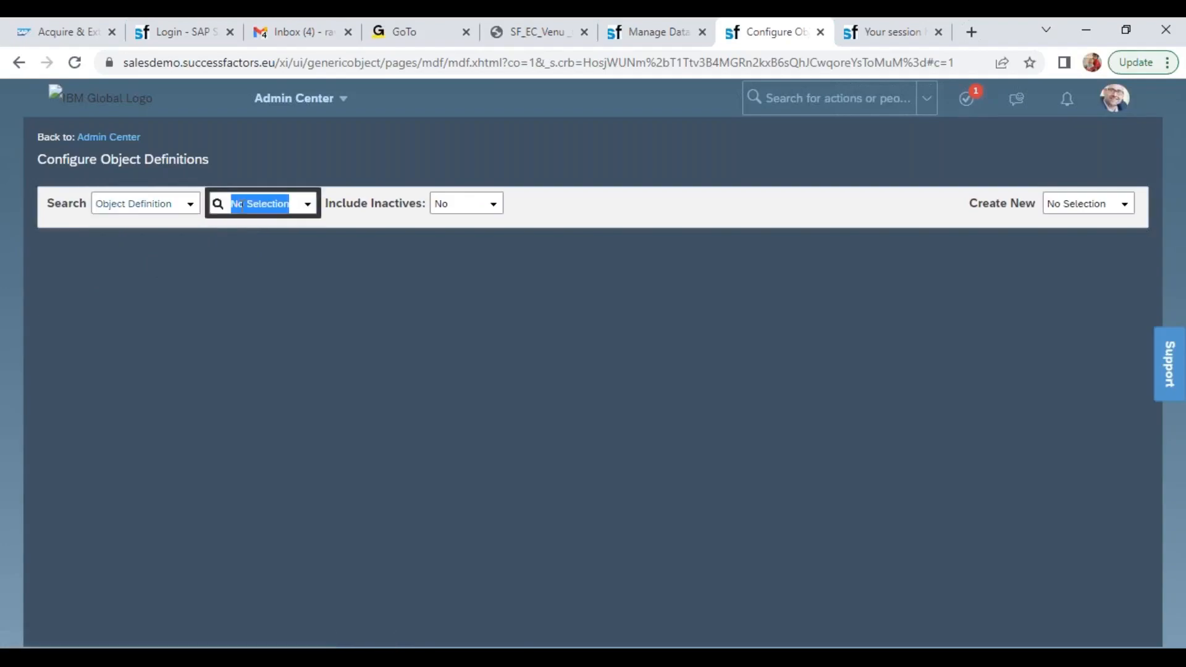
{"action": "type", "text": "posi"}
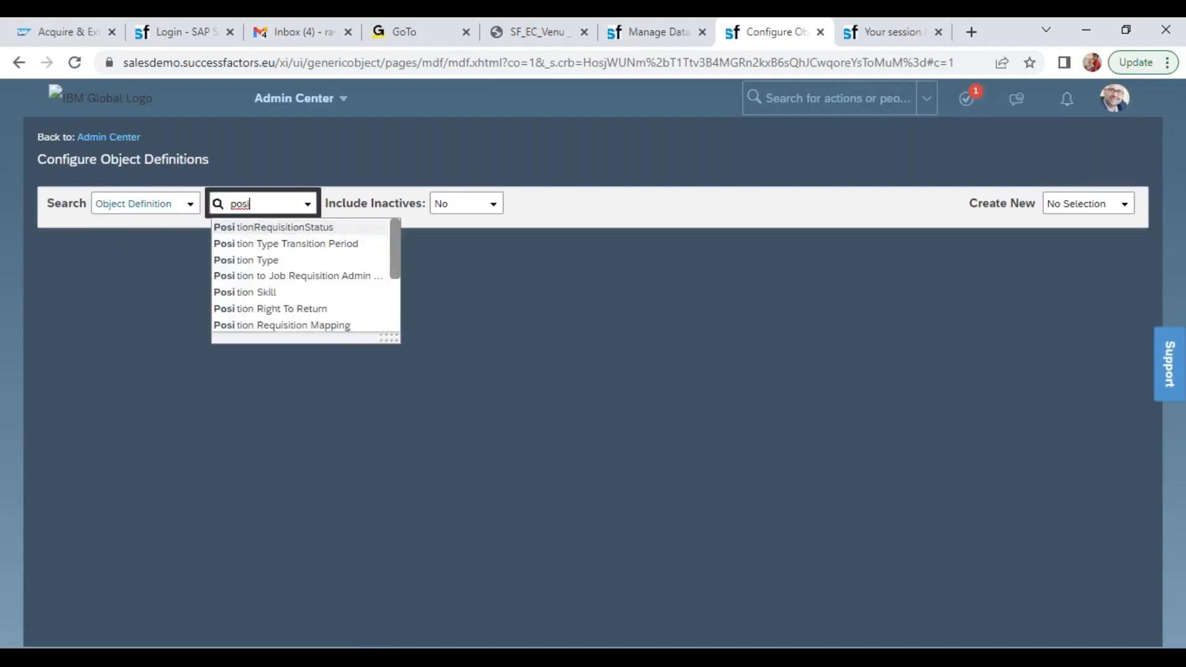
{"action": "left_click_drag", "start_coordinate": [395, 269], "coordinate": [396, 322]}
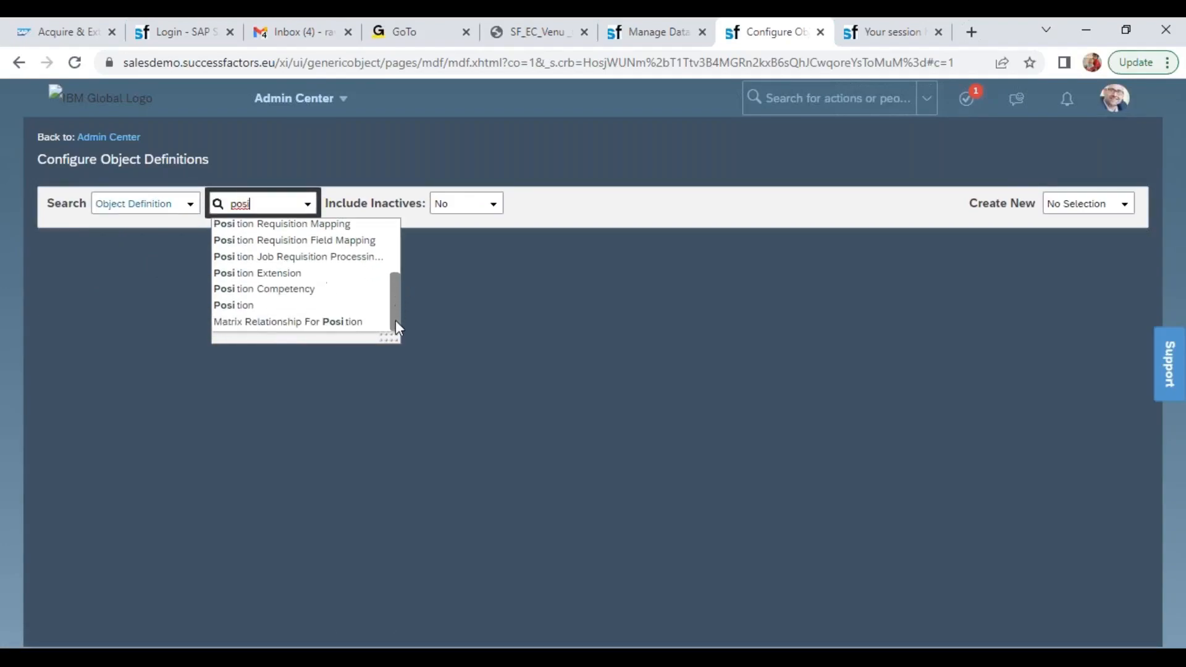
{"action": "left_click", "coordinate": [282, 309]}
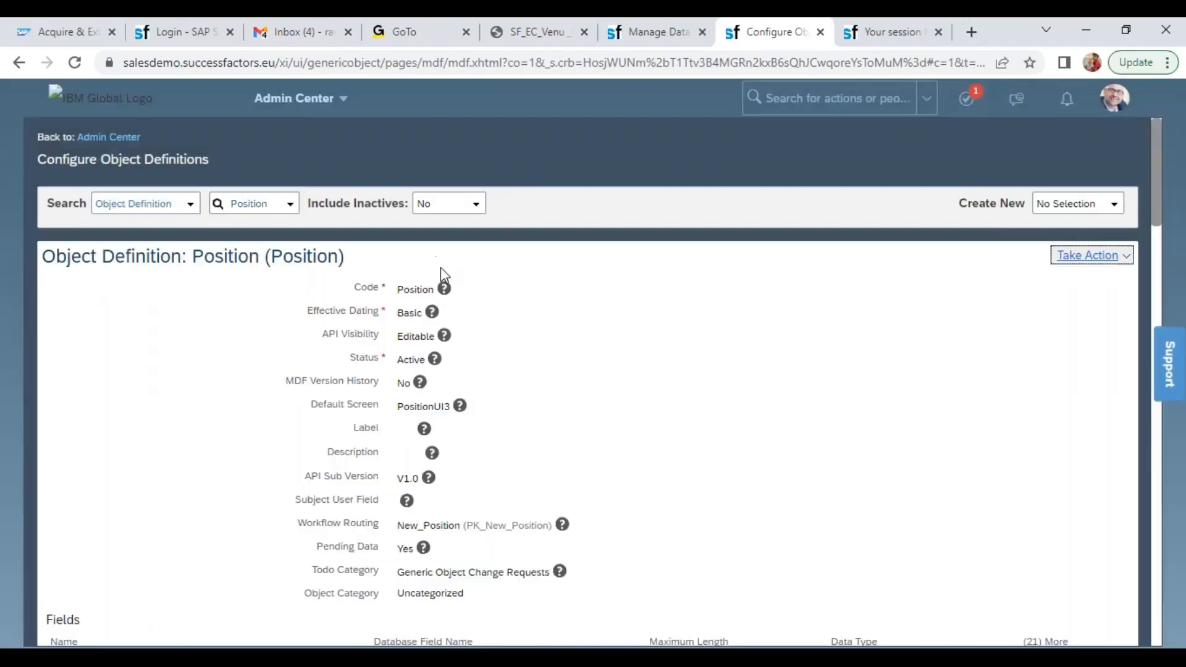
{"action": "left_click", "coordinate": [1105, 264]}
{"action": "left_click", "coordinate": [1099, 276]}
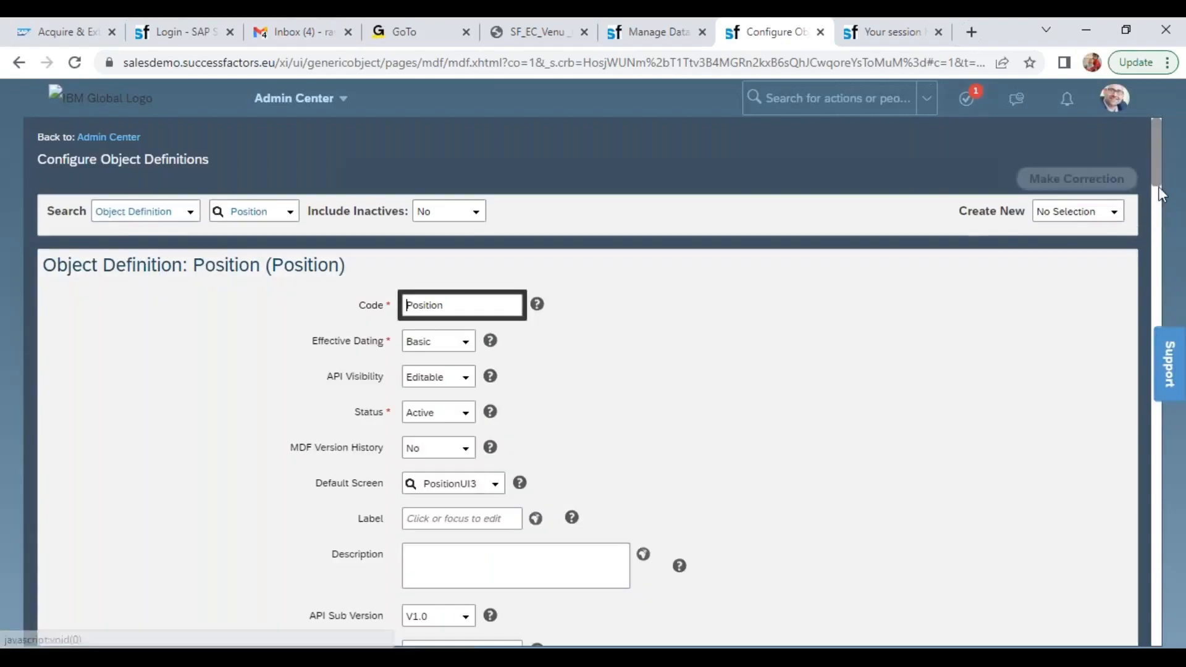
Examine the custom fields cust_recruiter and cust_manage_name at the end of the Position field list
{"action": "left_click_drag", "start_coordinate": [1158, 187], "coordinate": [1185, 497]}
{"action": "left_click_drag", "start_coordinate": [159, 484], "coordinate": [20, 478]}
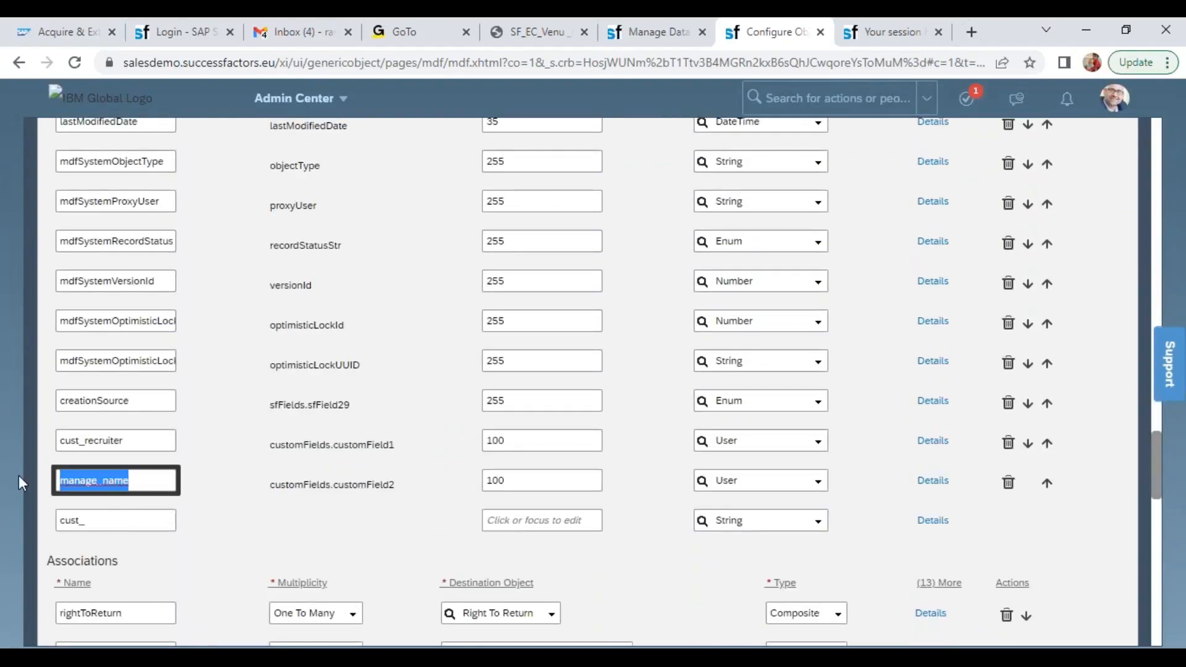
{"action": "left_click_drag", "start_coordinate": [139, 440], "coordinate": [25, 451]}
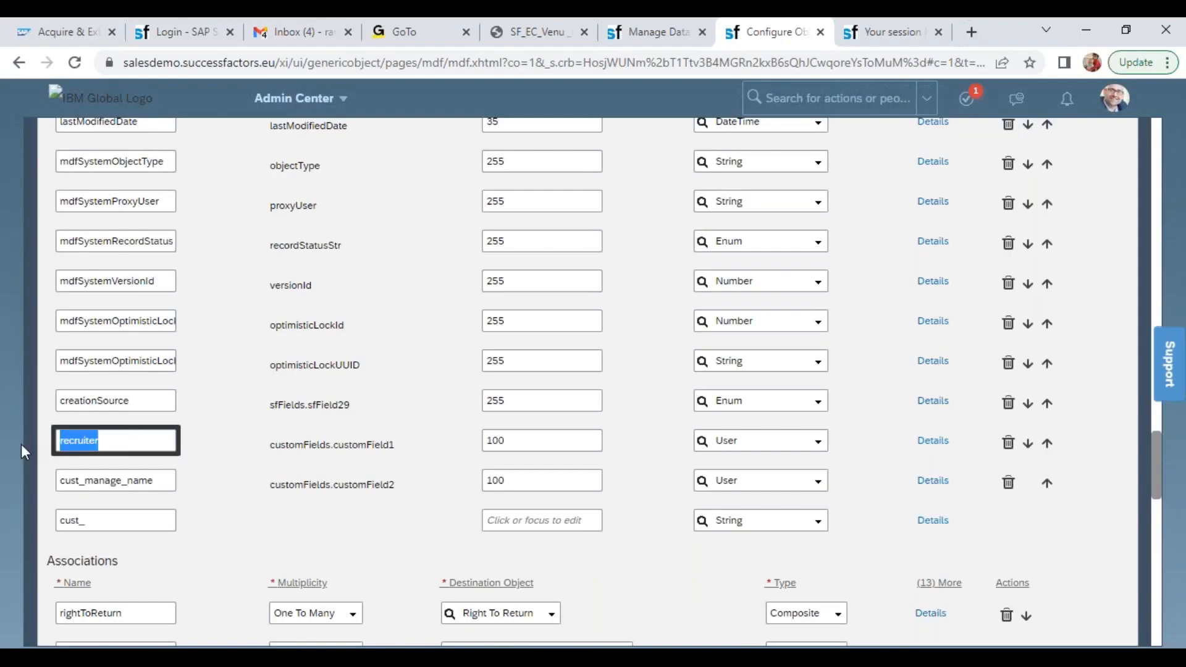
{"action": "left_click", "coordinate": [379, 450]}
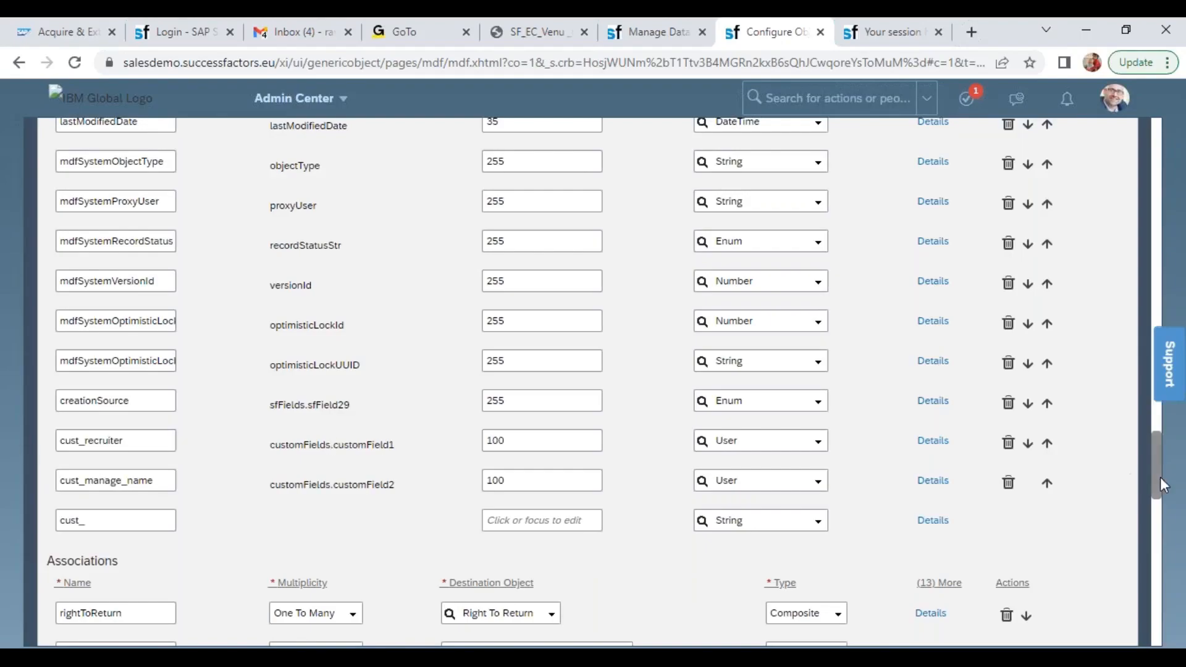
Delete the field criterion linking cust_toLegalEntity to company from the department field's details and save the Position definition
{"action": "left_click_drag", "start_coordinate": [1161, 483], "coordinate": [1153, 308]}
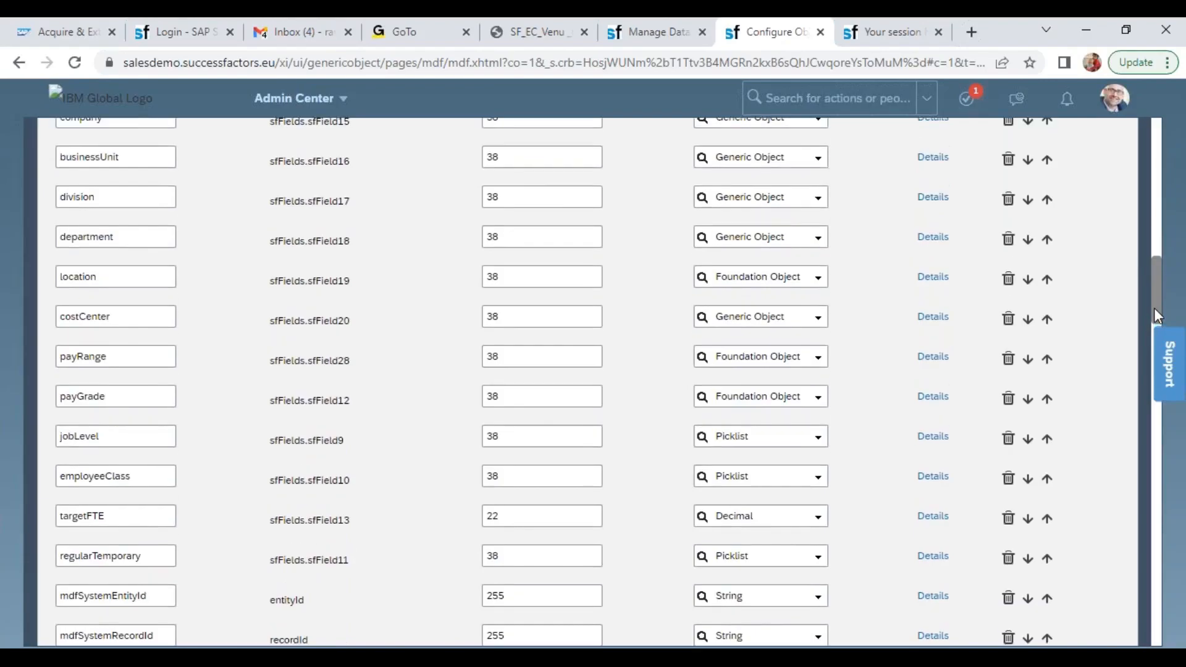
{"action": "left_click", "coordinate": [934, 265]}
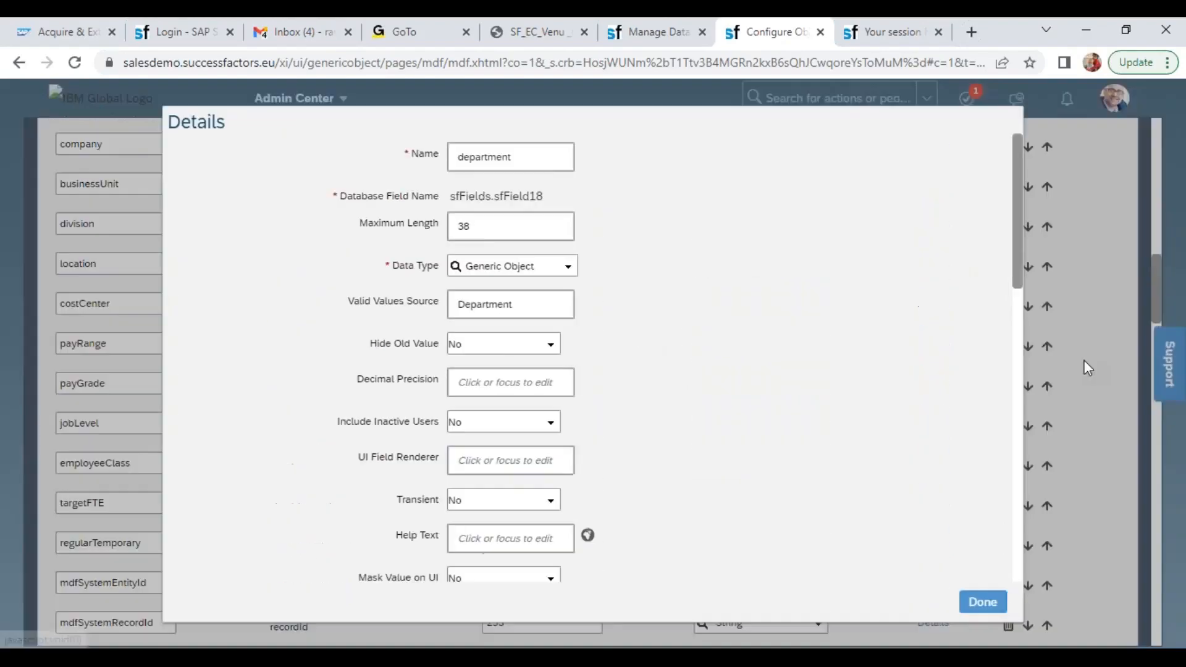
{"action": "left_click_drag", "start_coordinate": [1021, 258], "coordinate": [1029, 546]}
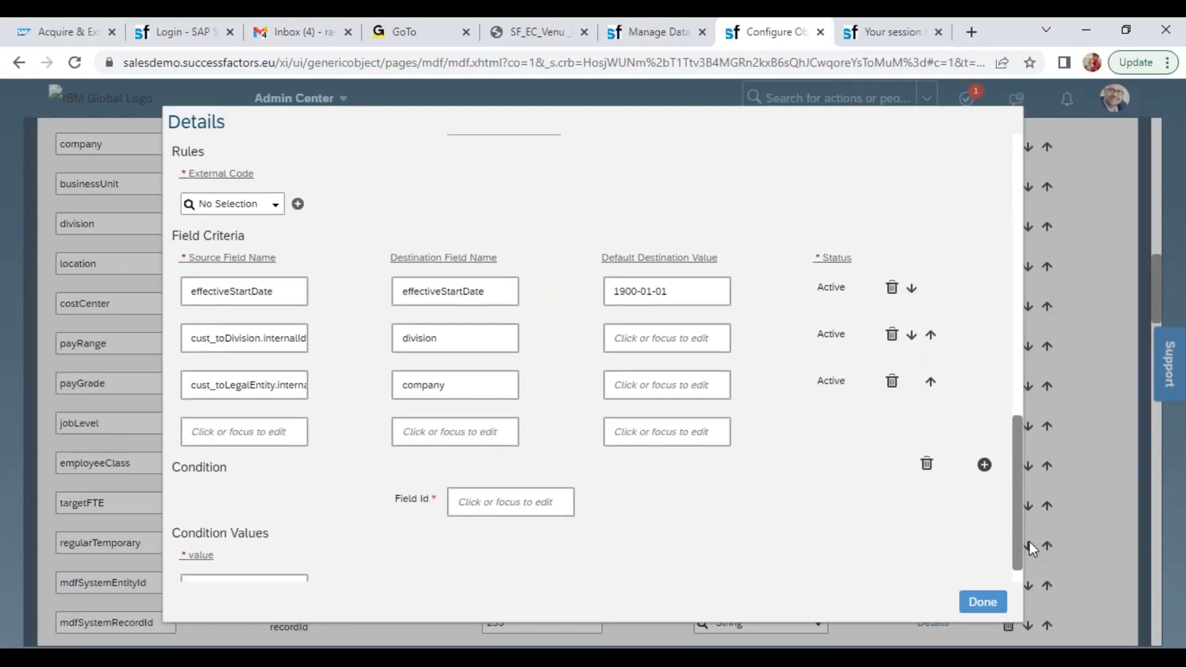
{"action": "left_click", "coordinate": [891, 381]}
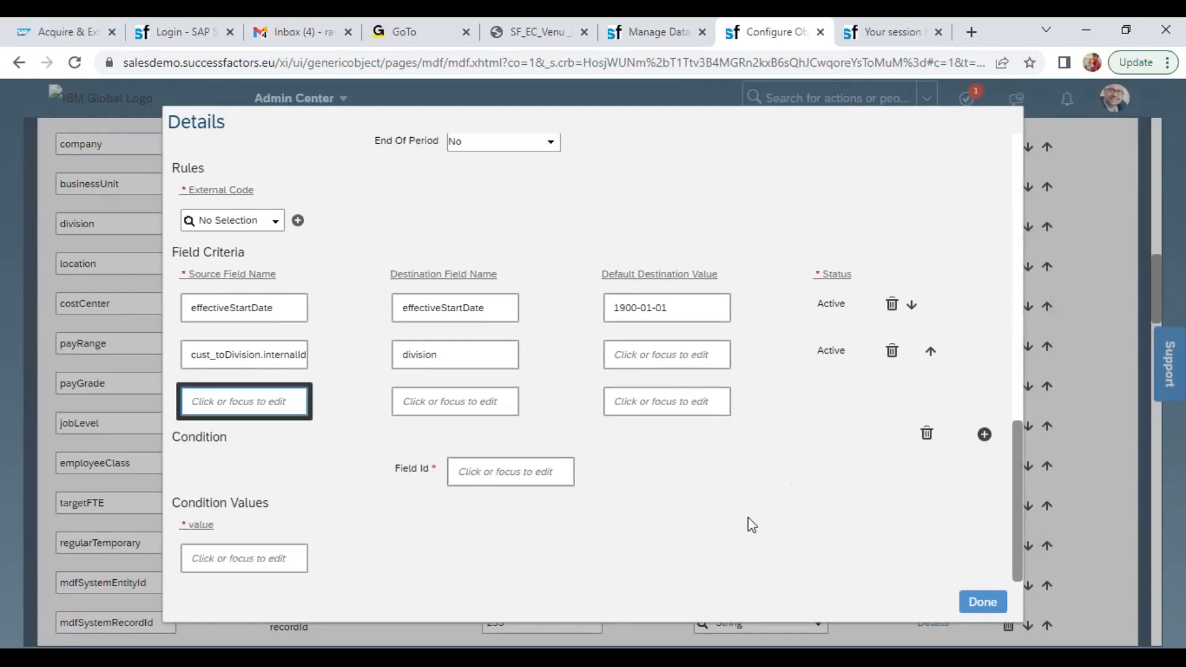
{"action": "left_click", "coordinate": [982, 602]}
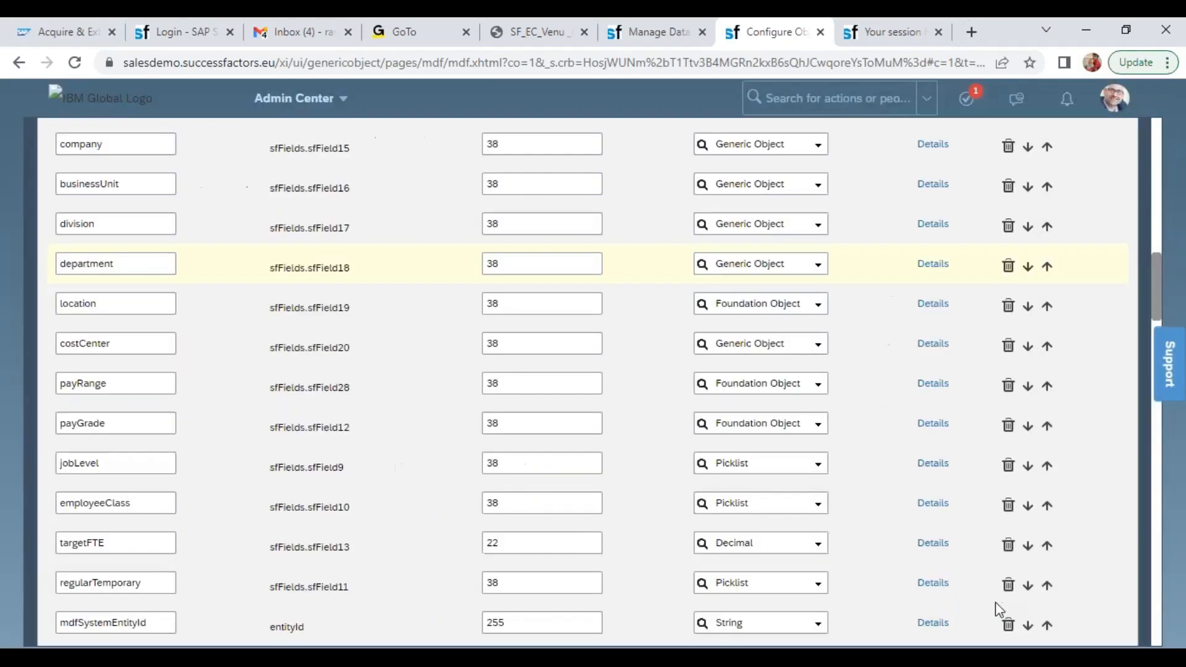
{"action": "left_click_drag", "start_coordinate": [1155, 276], "coordinate": [1113, 588]}
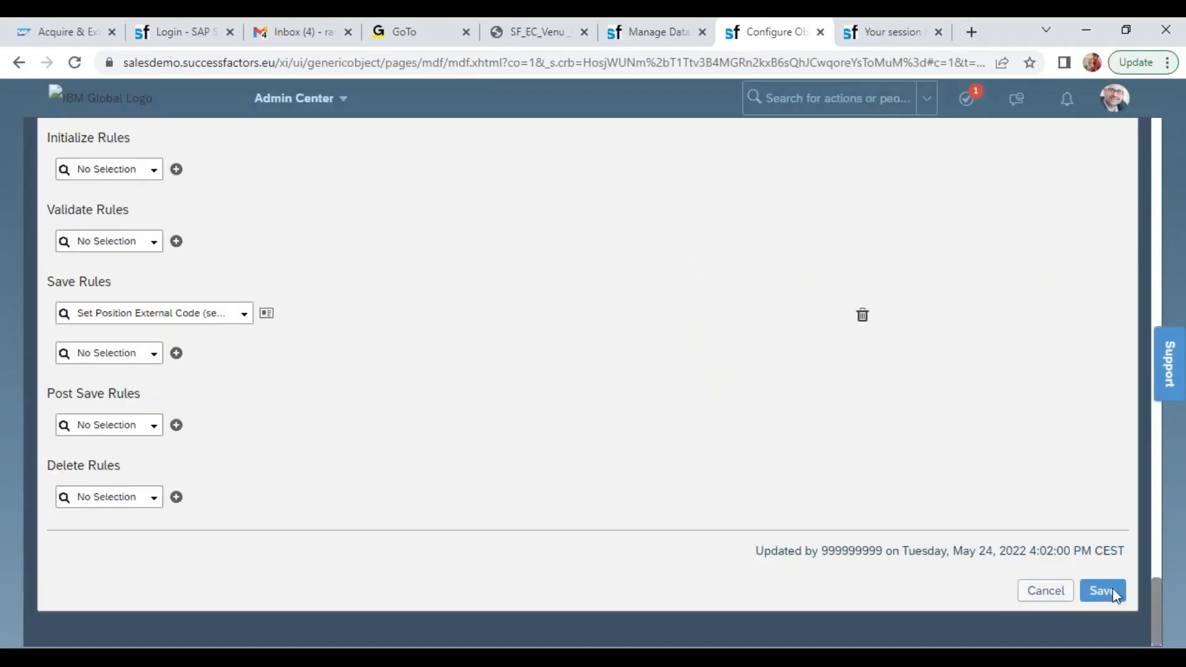
{"action": "left_click", "coordinate": [1100, 583]}
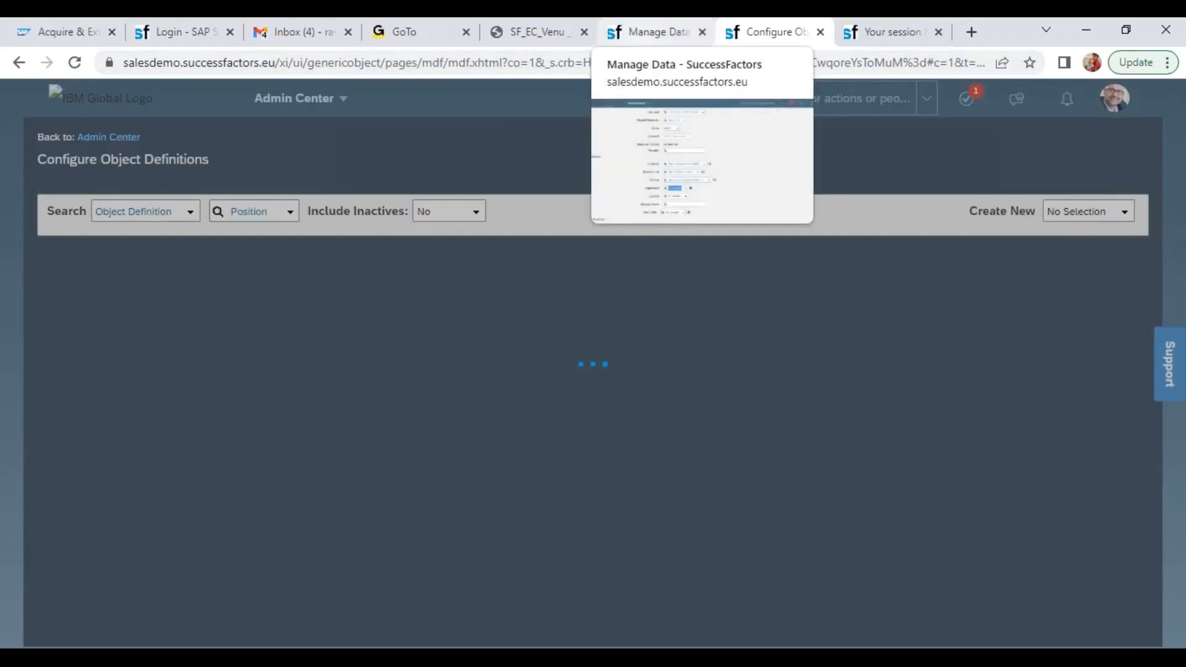
Return to the unsaved position, change its Division to Wipro SAP Projects (WIPRO_SAP) and try to list the departments
{"action": "left_click", "coordinate": [644, 37]}
{"action": "left_click", "coordinate": [814, 442]}
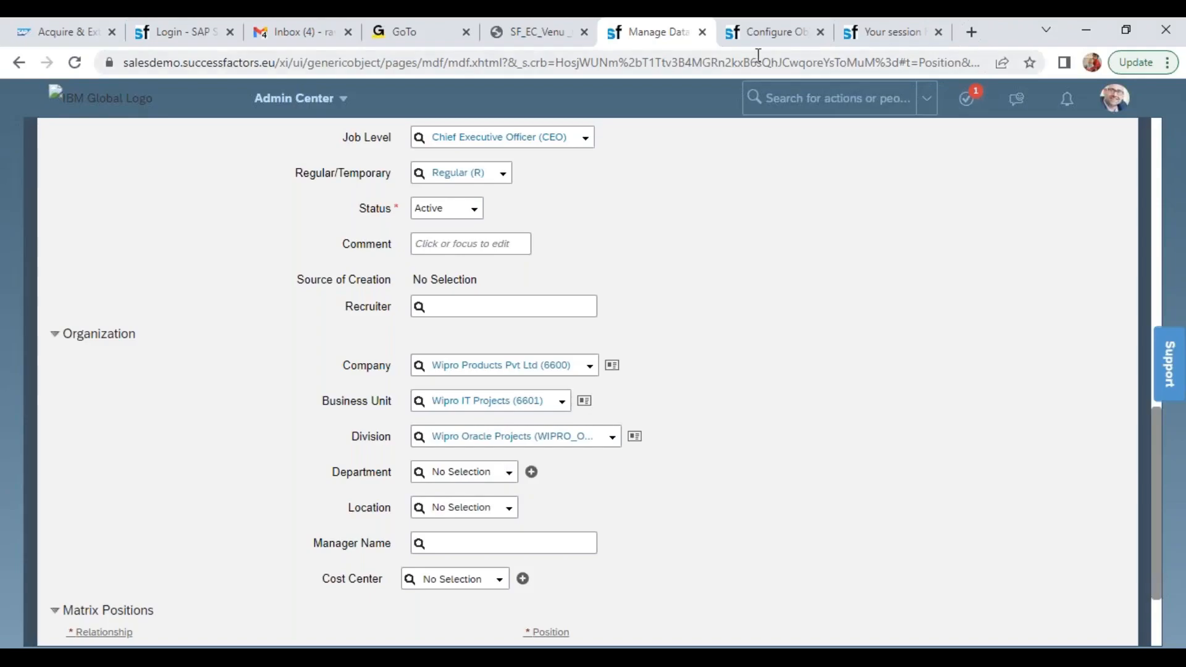
{"action": "left_click", "coordinate": [763, 34]}
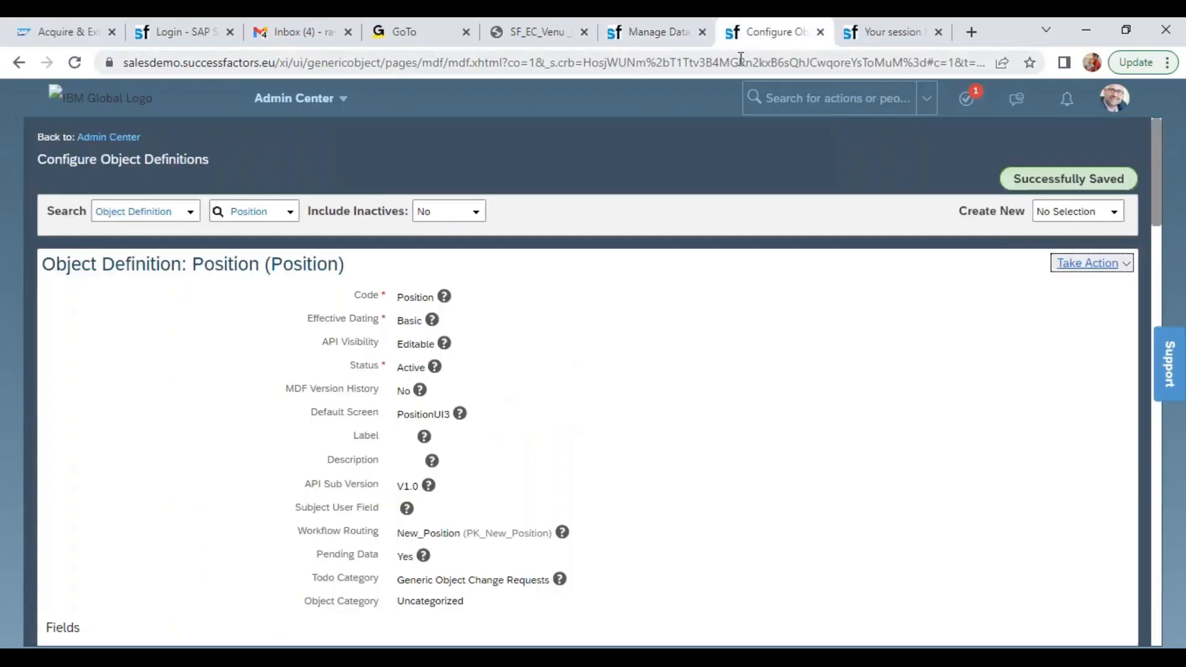
{"action": "left_click", "coordinate": [643, 32]}
{"action": "left_click", "coordinate": [608, 440]}
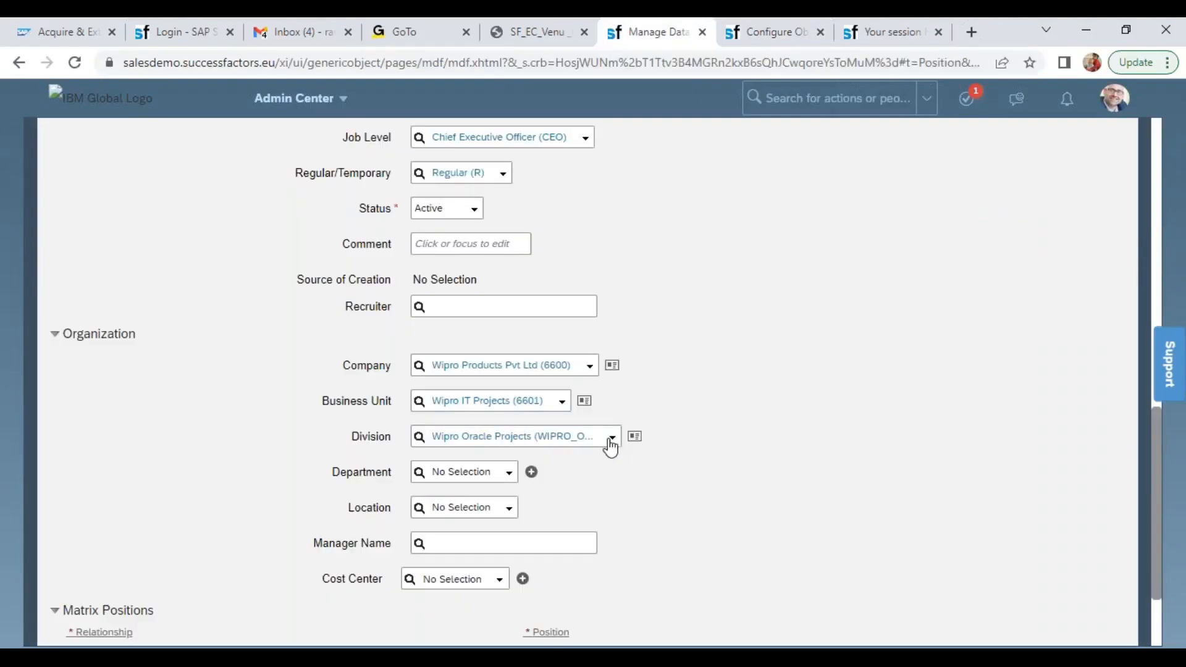
{"action": "left_click", "coordinate": [524, 473]}
{"action": "left_click", "coordinate": [509, 473]}
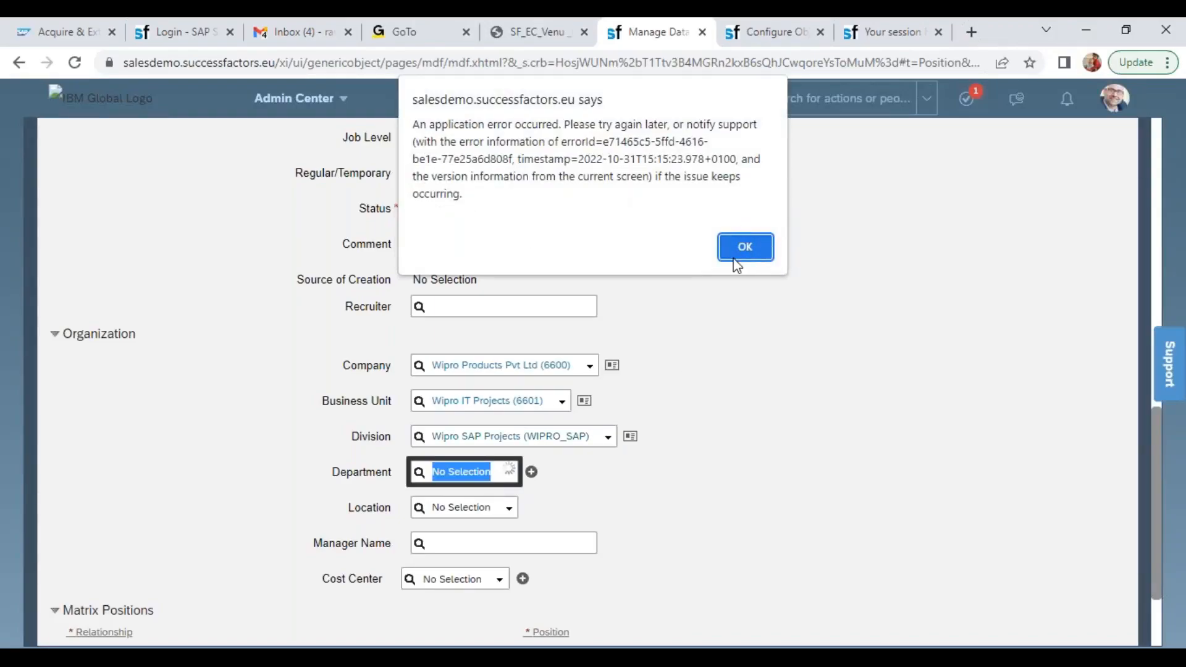
{"action": "left_click", "coordinate": [747, 237]}
Reload the Manage Data page, discarding the unsaved entries, and start creating a new Position
{"action": "key", "text": "ctrl+a"}
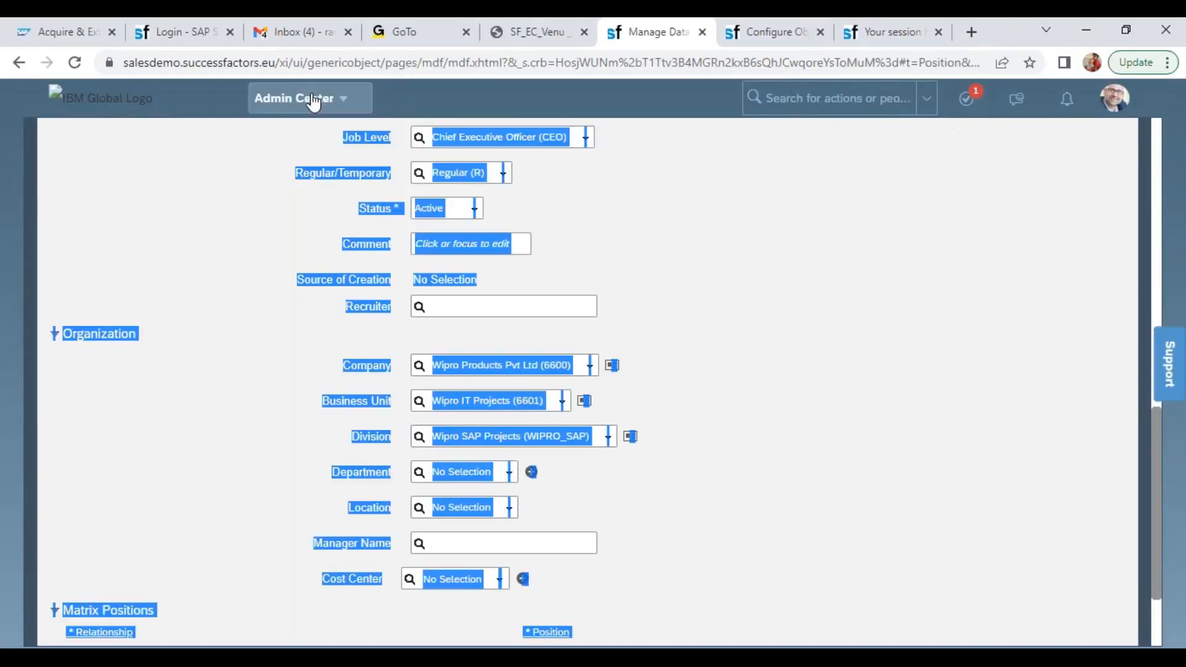
{"action": "left_click", "coordinate": [745, 199]}
{"action": "left_click", "coordinate": [76, 64]}
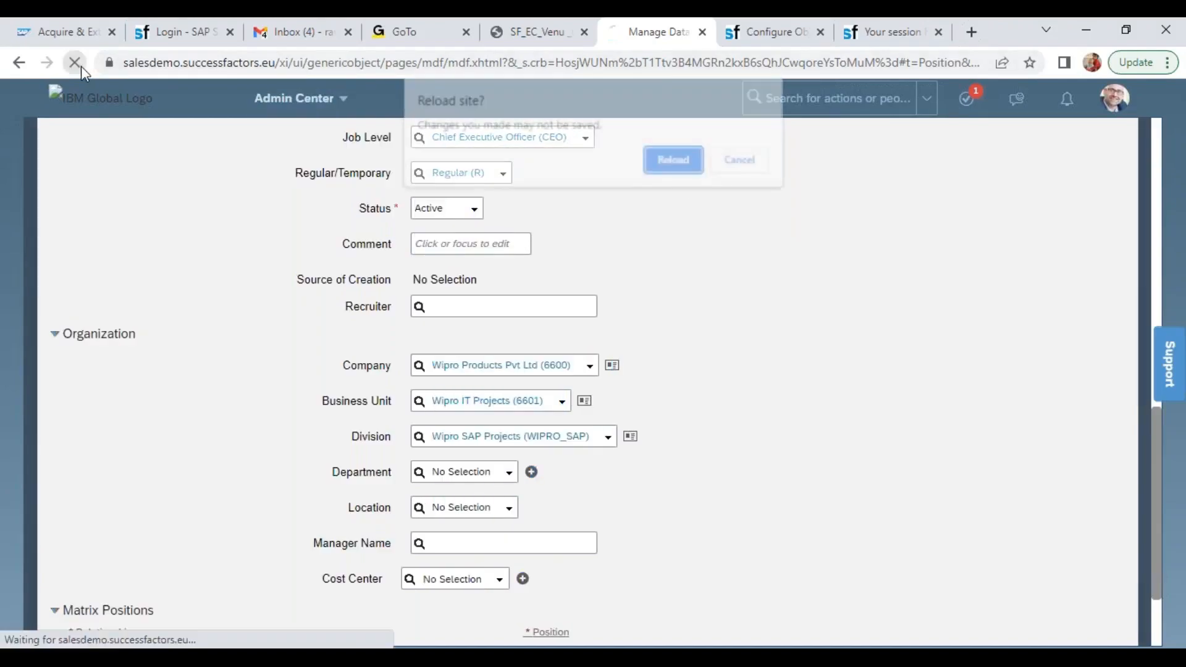
{"action": "left_click", "coordinate": [703, 168]}
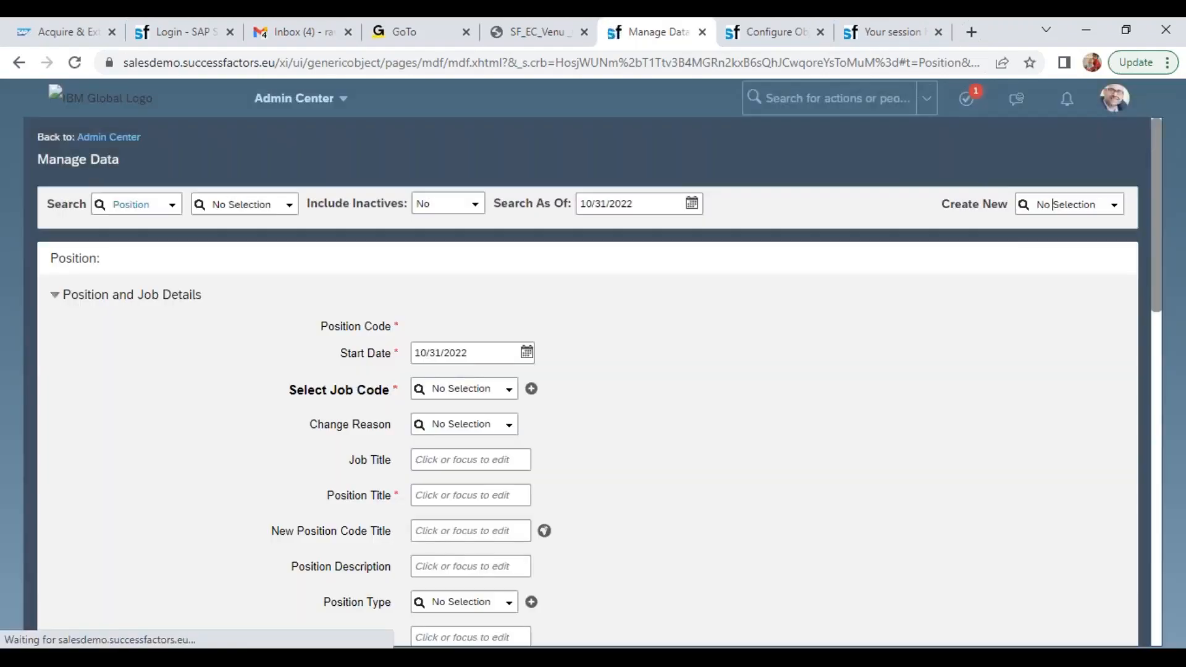
{"action": "left_click", "coordinate": [1051, 202]}
{"action": "left_click", "coordinate": [1037, 202]}
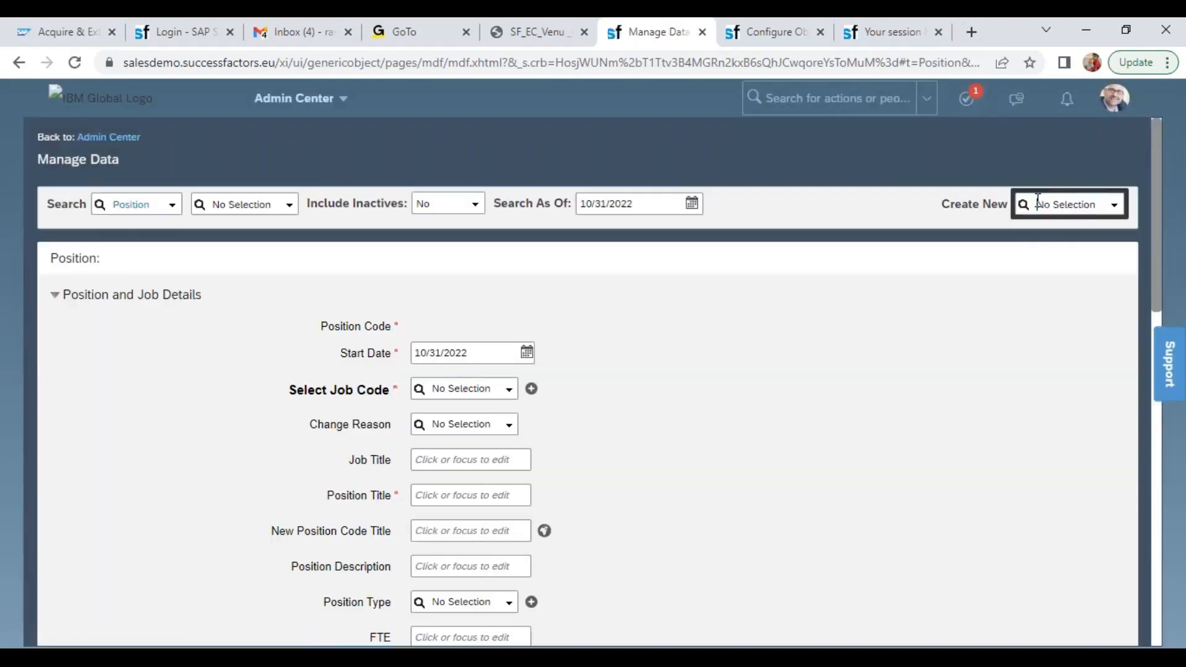
{"action": "type", "text": "Posi"}
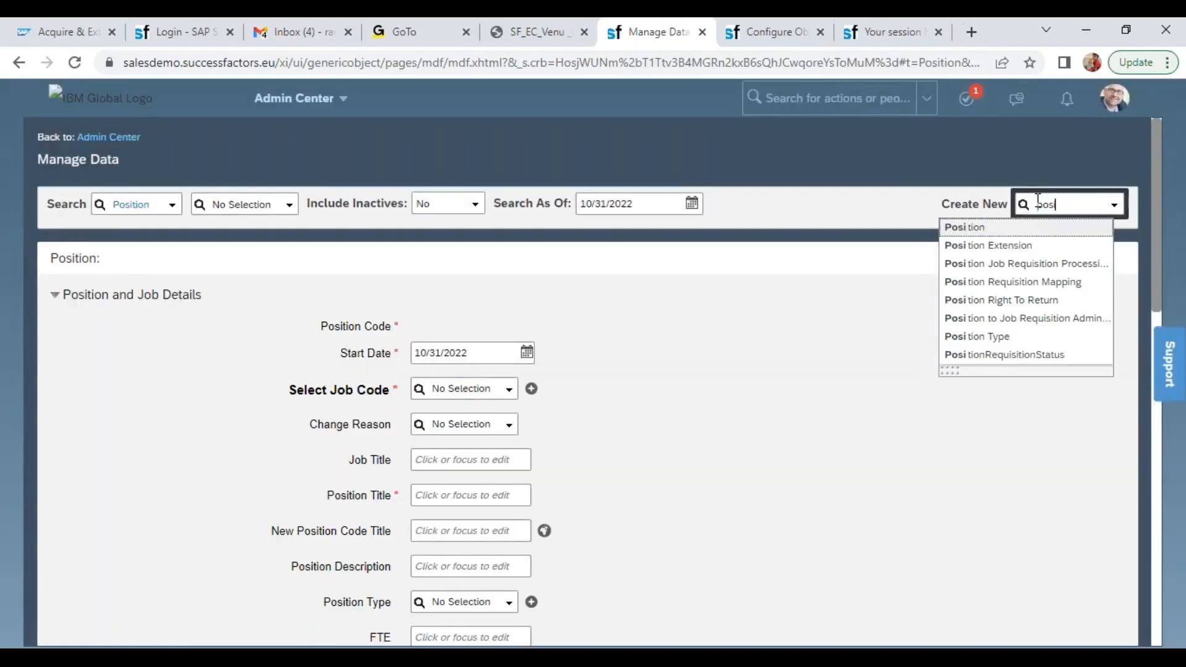
{"action": "left_click", "coordinate": [1001, 228]}
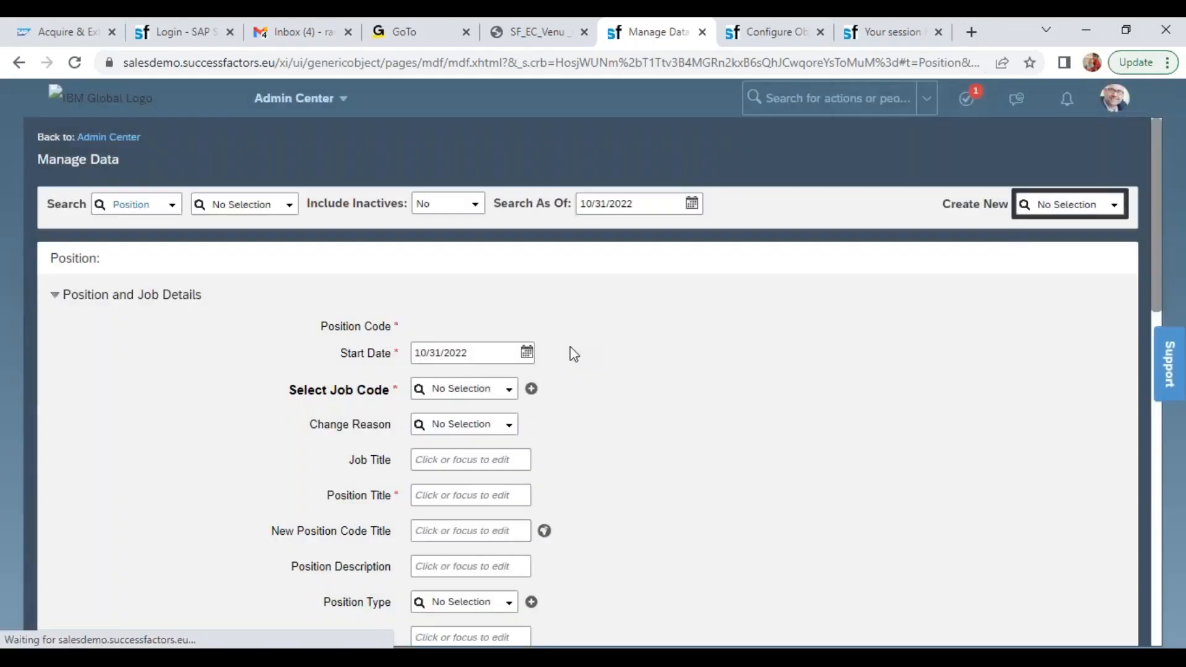
Set the new position's Start Date to 01/01/2022 and its job code to Wipro CEO (7000030)
{"action": "left_click", "coordinate": [497, 353]}
{"action": "type", "text": "0101202"}
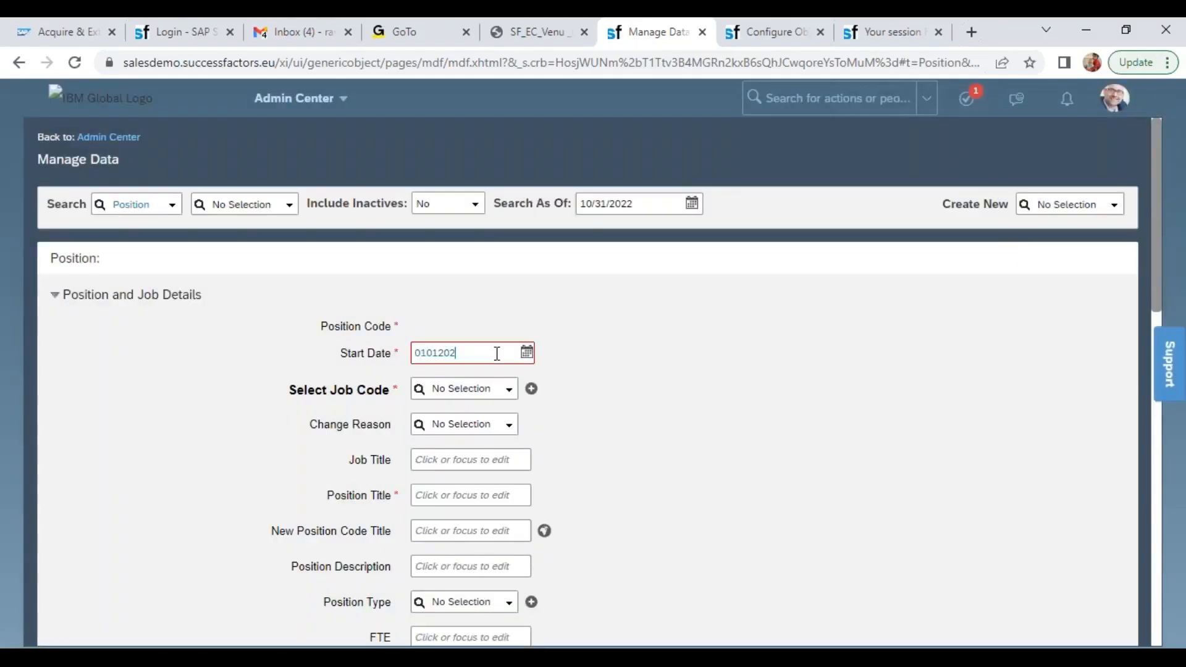
{"action": "key", "text": "Tab"}
{"action": "left_click", "coordinate": [486, 387]}
{"action": "type", "text": "wipr"}
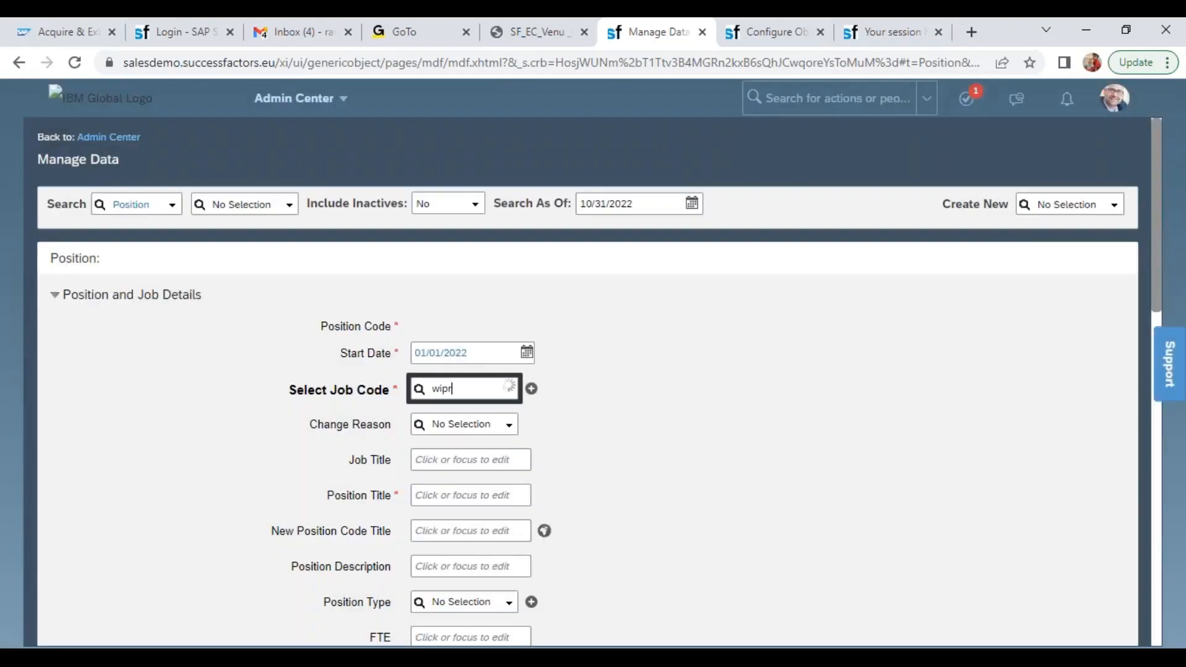
{"action": "left_click", "coordinate": [471, 415]}
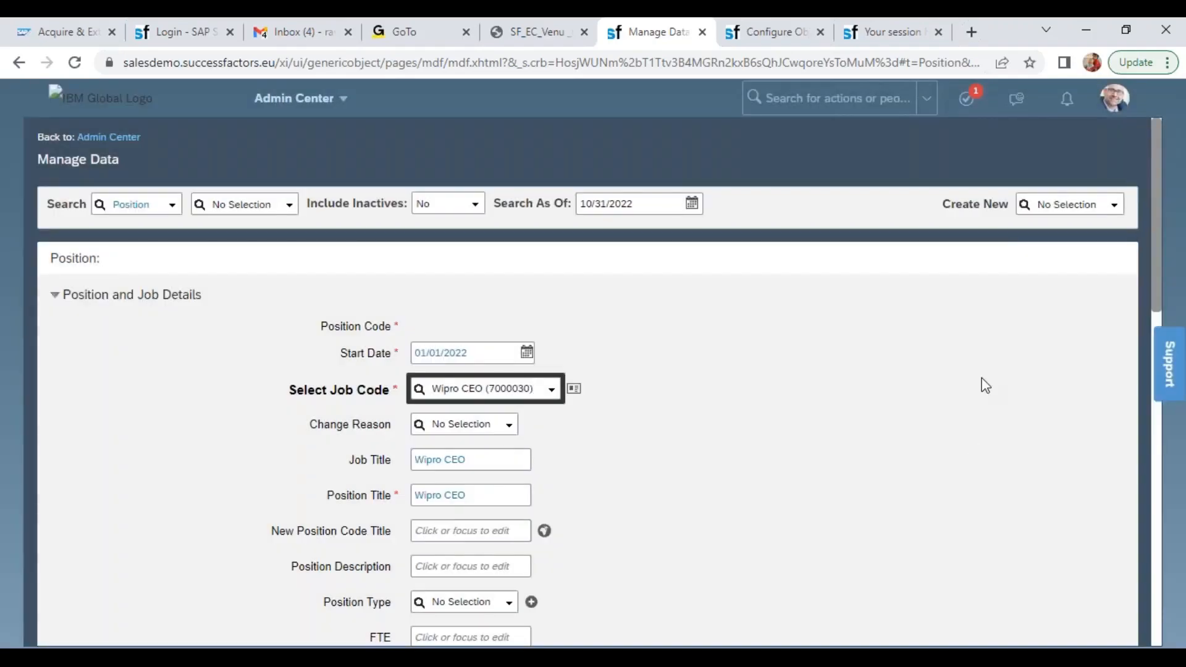
Set the Position Type to RP (RP) and the FTE to 1, keeping Mass Position at No
{"action": "left_click_drag", "start_coordinate": [1158, 245], "coordinate": [1157, 373]}
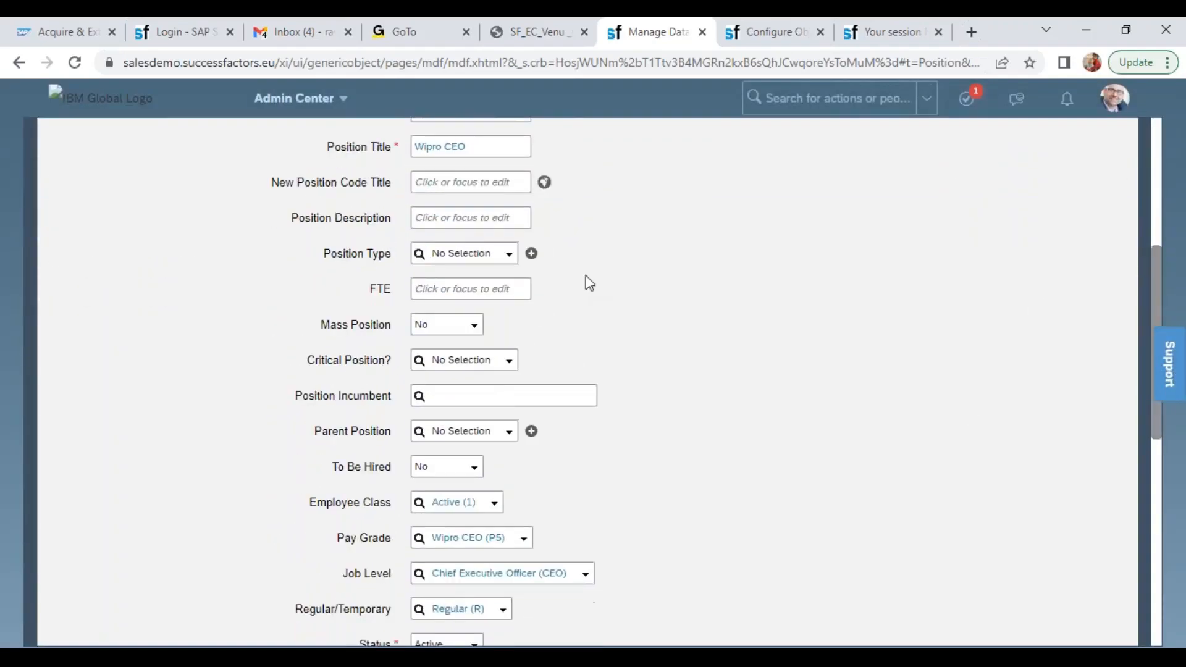
{"action": "left_click", "coordinate": [504, 250]}
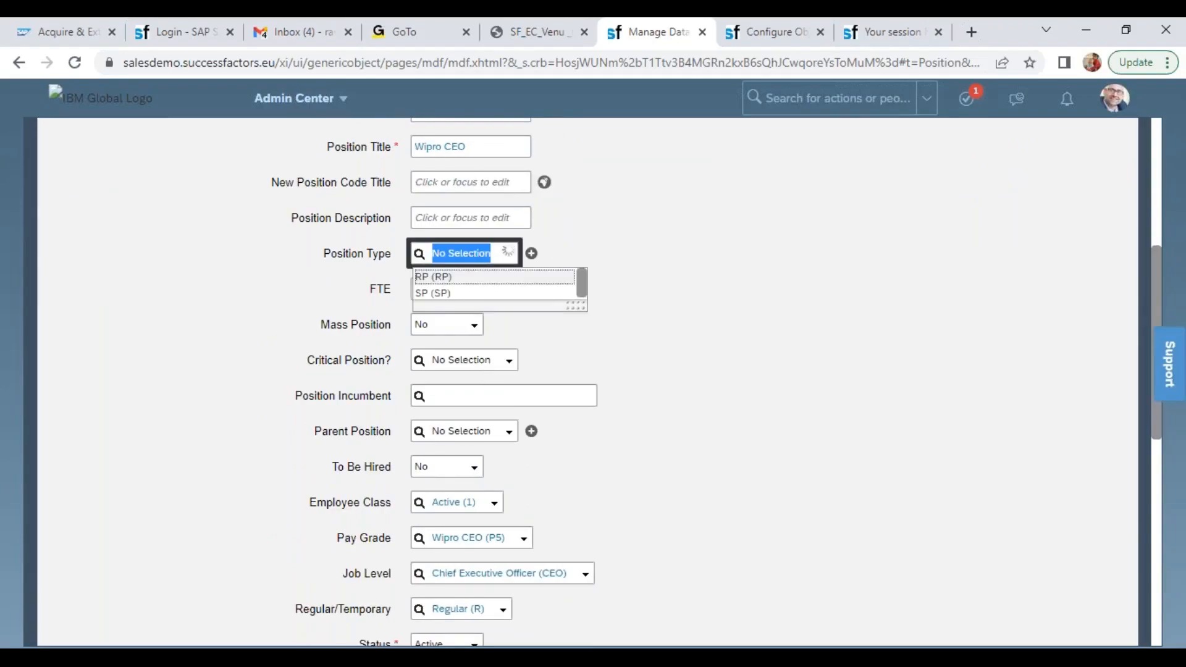
{"action": "left_click", "coordinate": [460, 276]}
{"action": "left_click", "coordinate": [456, 282]}
{"action": "type", "text": "1"}
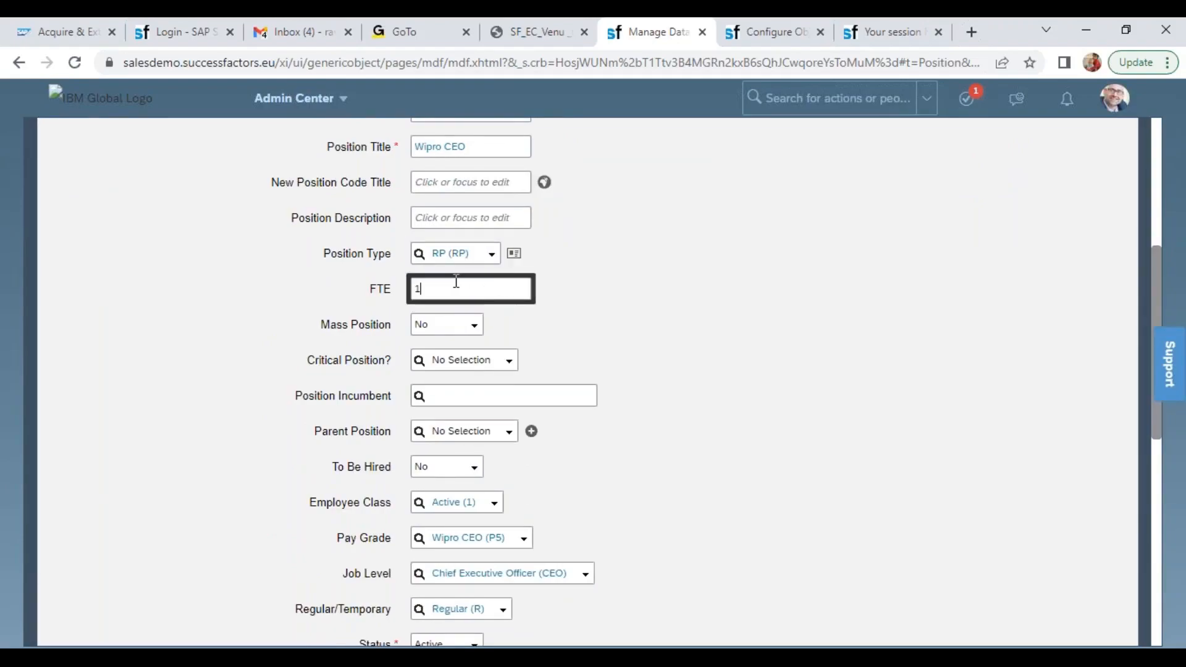
{"action": "left_click", "coordinate": [470, 327]}
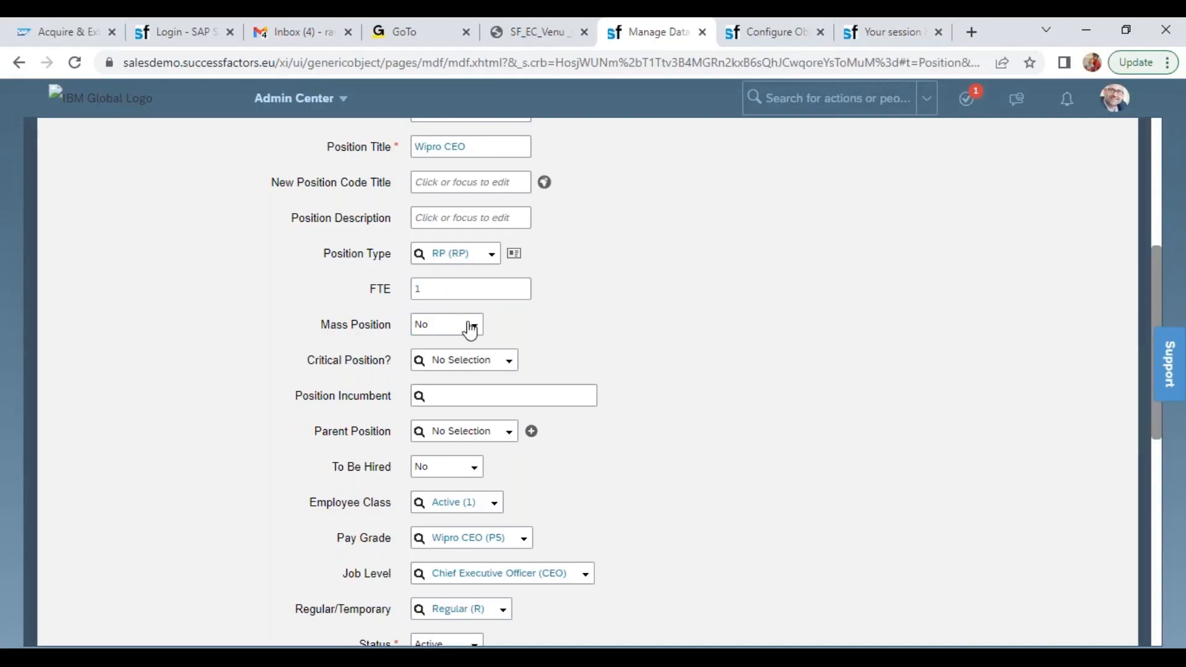
{"action": "left_click", "coordinate": [604, 316]}
{"action": "left_click_drag", "start_coordinate": [318, 363], "coordinate": [394, 365]}
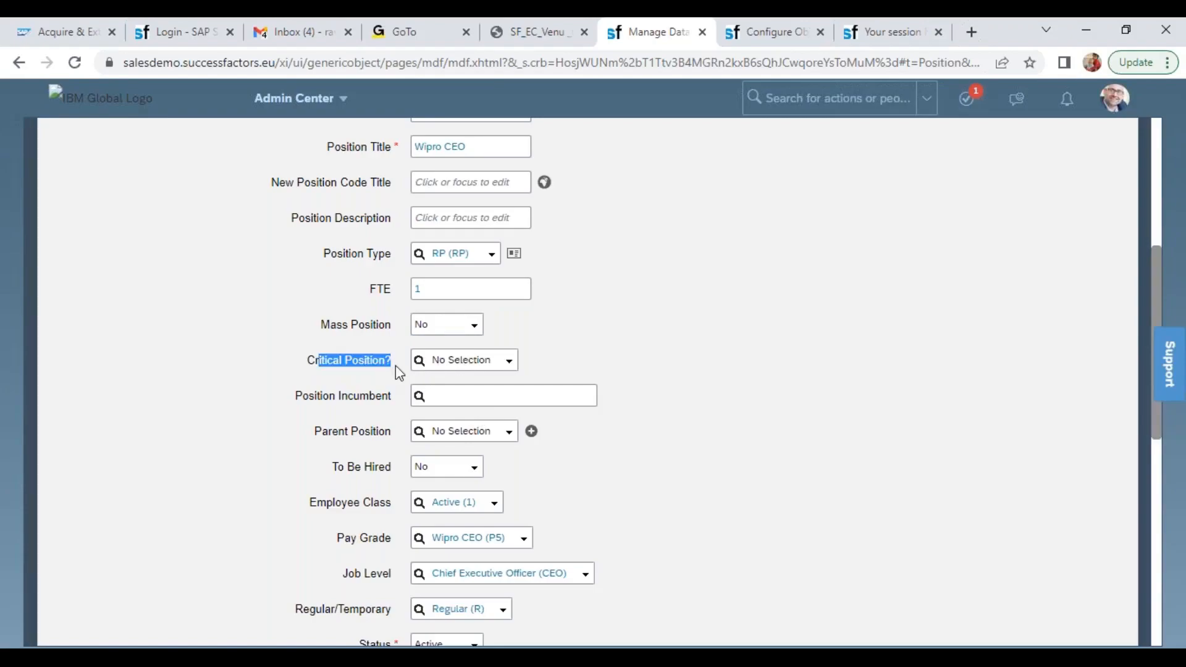
Set the new position's Parent Position to President BestRun EMEA and choose its To Be Hired option
{"action": "left_click", "coordinate": [471, 435]}
{"action": "type", "text": "4"}
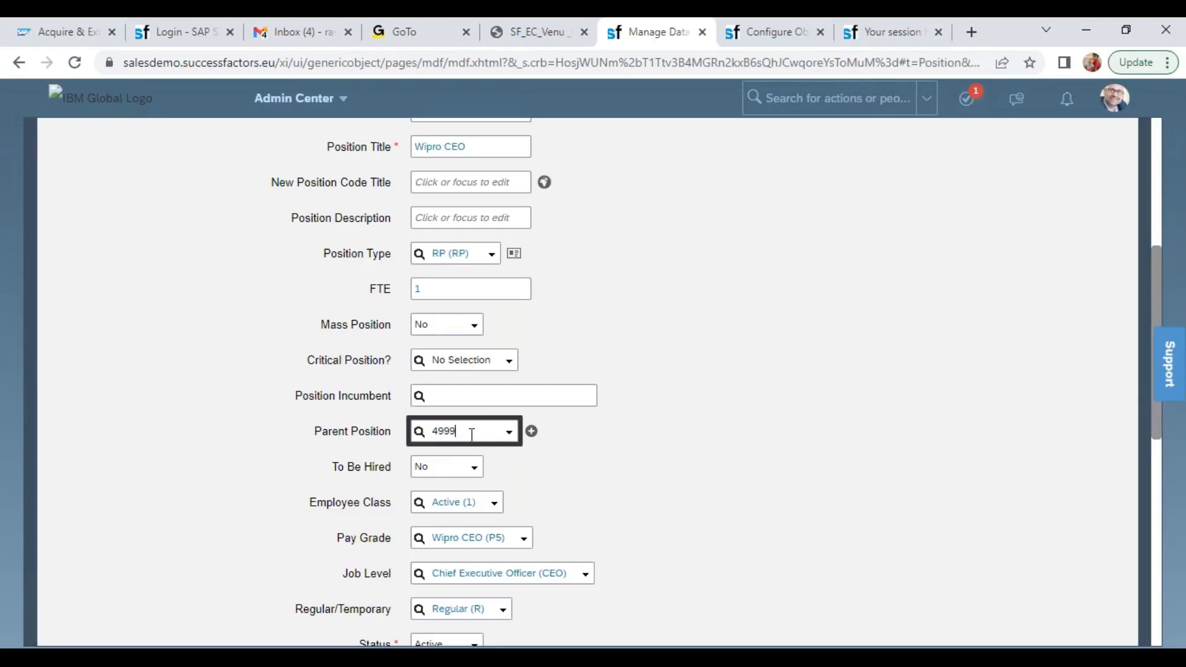
{"action": "type", "text": "999"}
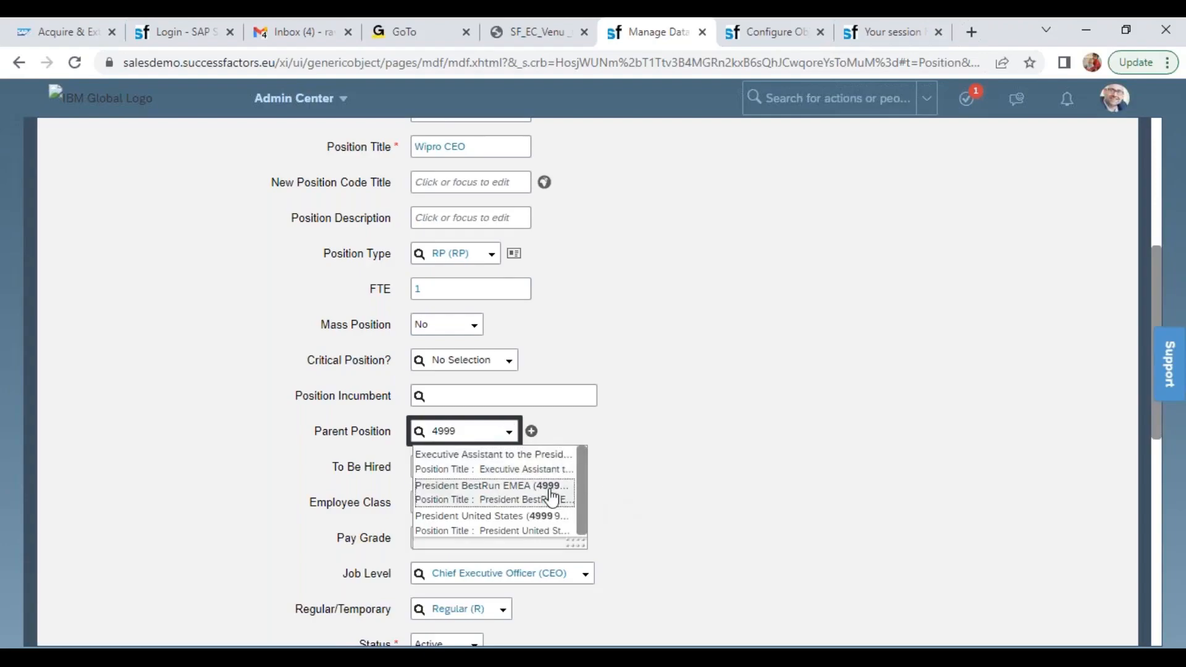
{"action": "left_click", "coordinate": [544, 484]}
{"action": "left_click", "coordinate": [465, 469]}
{"action": "left_click", "coordinate": [442, 505]}
Set the position's Company to Wipro Products Pvt Ltd (6600) and its Business Unit to Wipro IT Projects (6601)
{"action": "left_click_drag", "start_coordinate": [1155, 275], "coordinate": [1166, 440]}
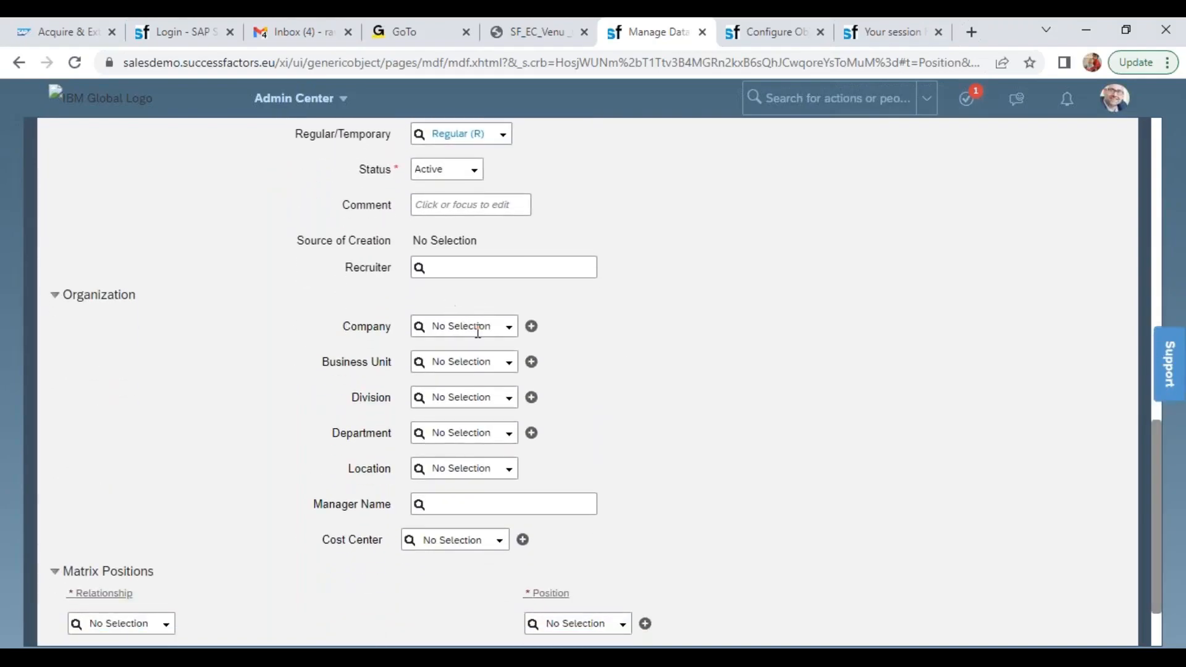
{"action": "left_click", "coordinate": [457, 328]}
{"action": "type", "text": "6"}
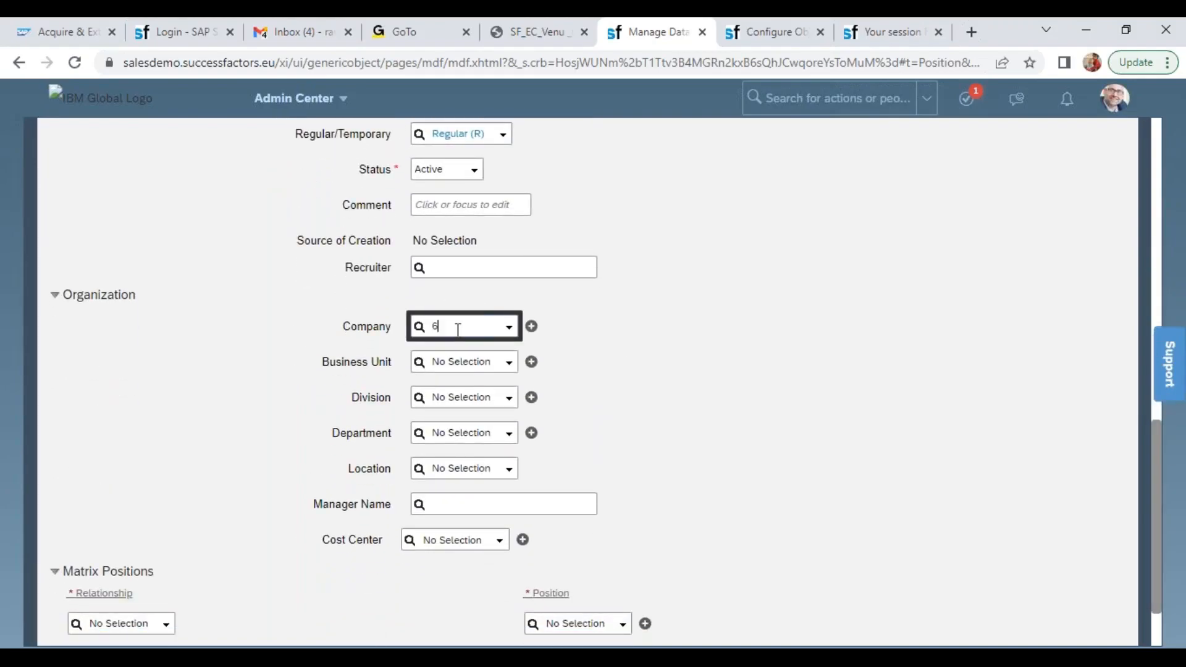
{"action": "type", "text": "600"}
{"action": "left_click", "coordinate": [464, 347]}
{"action": "left_click", "coordinate": [464, 362]}
{"action": "type", "text": "wip"}
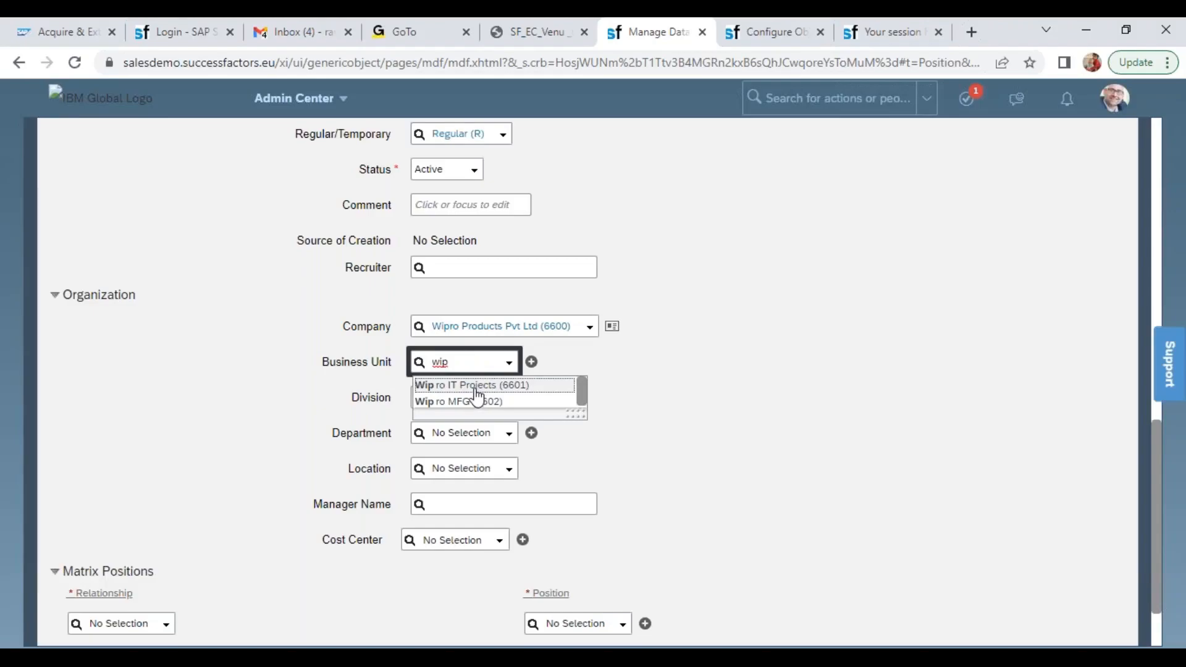
{"action": "left_click", "coordinate": [470, 386]}
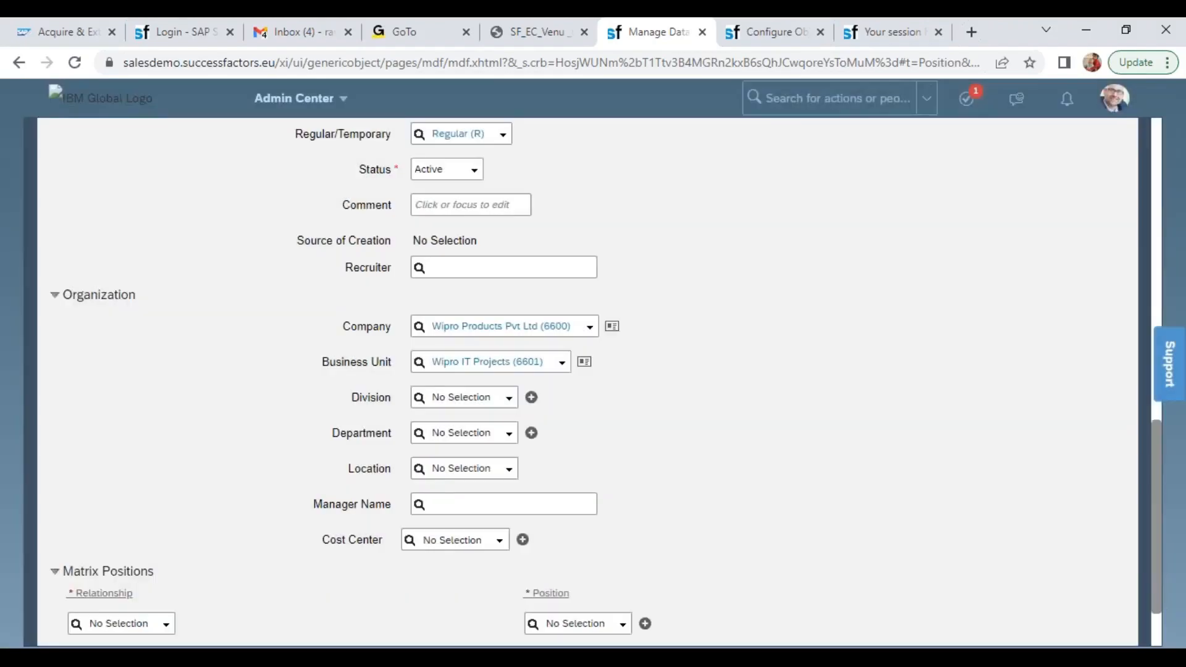
Set the position's Division to Wipro SAP Projects (WIPRO_SAP) and its Department to Wipro Corporate Functions
{"action": "left_click", "coordinate": [476, 398]}
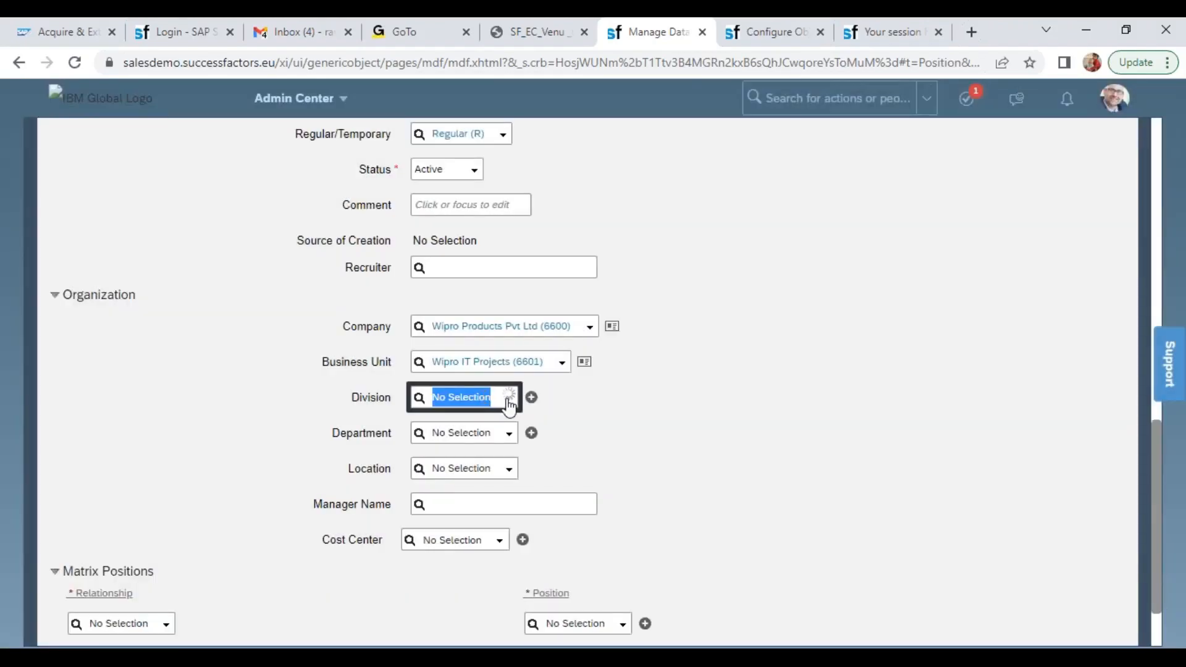
{"action": "left_click", "coordinate": [458, 434]}
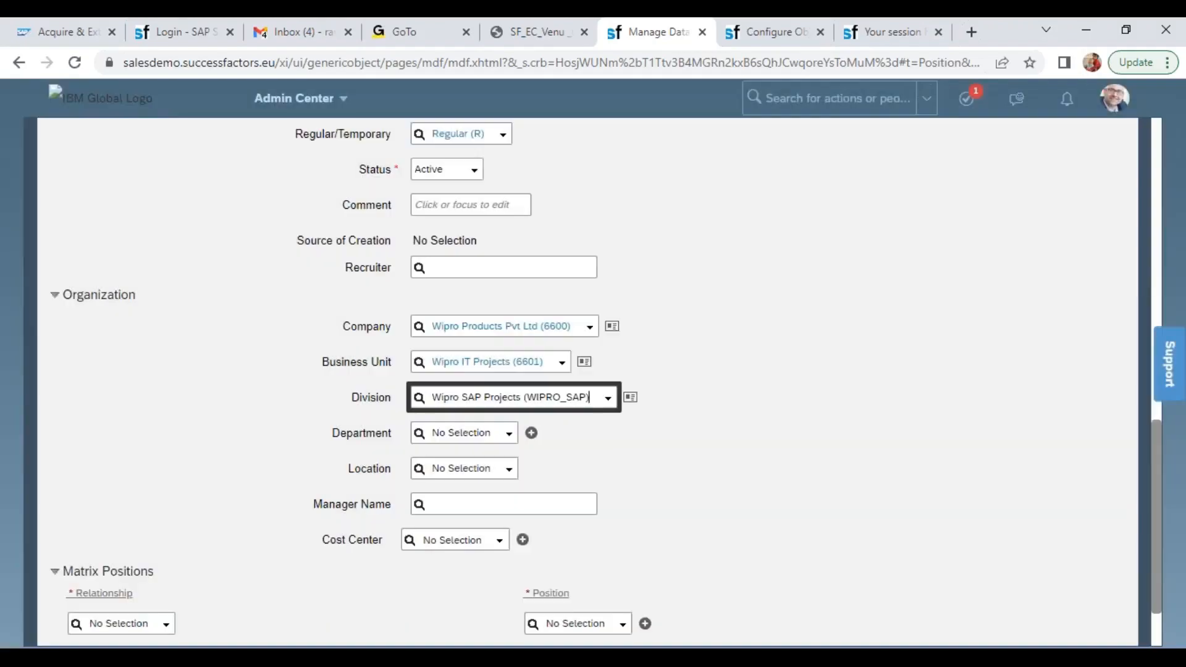
{"action": "left_click", "coordinate": [505, 436]}
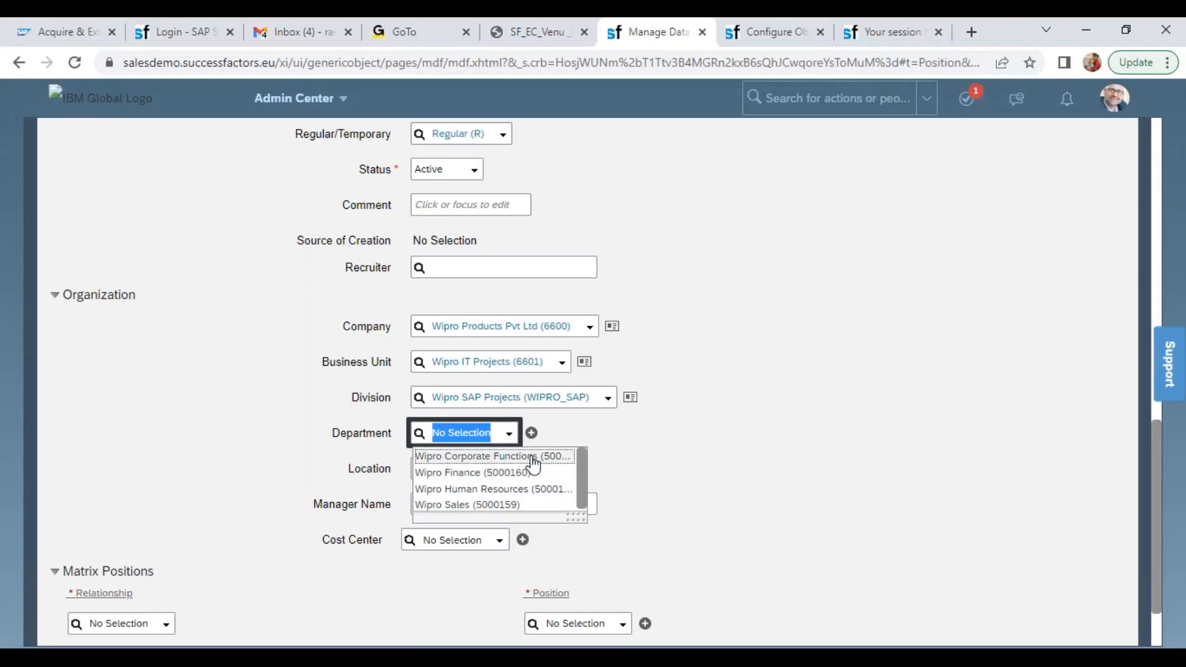
{"action": "left_click", "coordinate": [533, 457]}
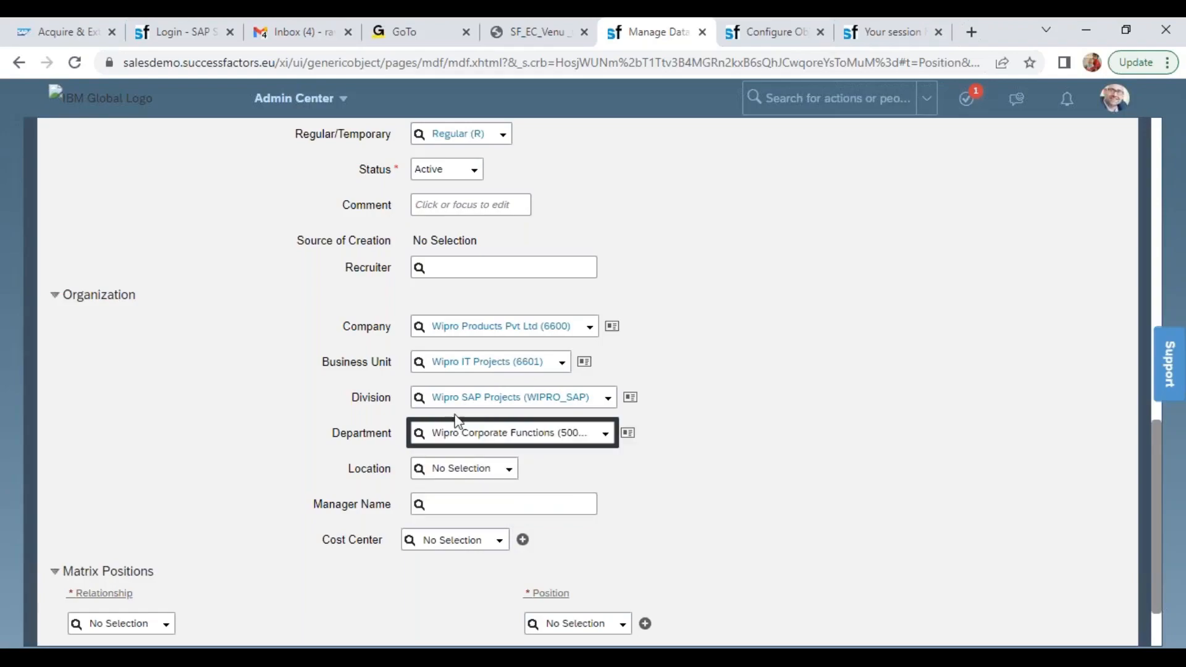
{"action": "double_click", "coordinate": [376, 398]}
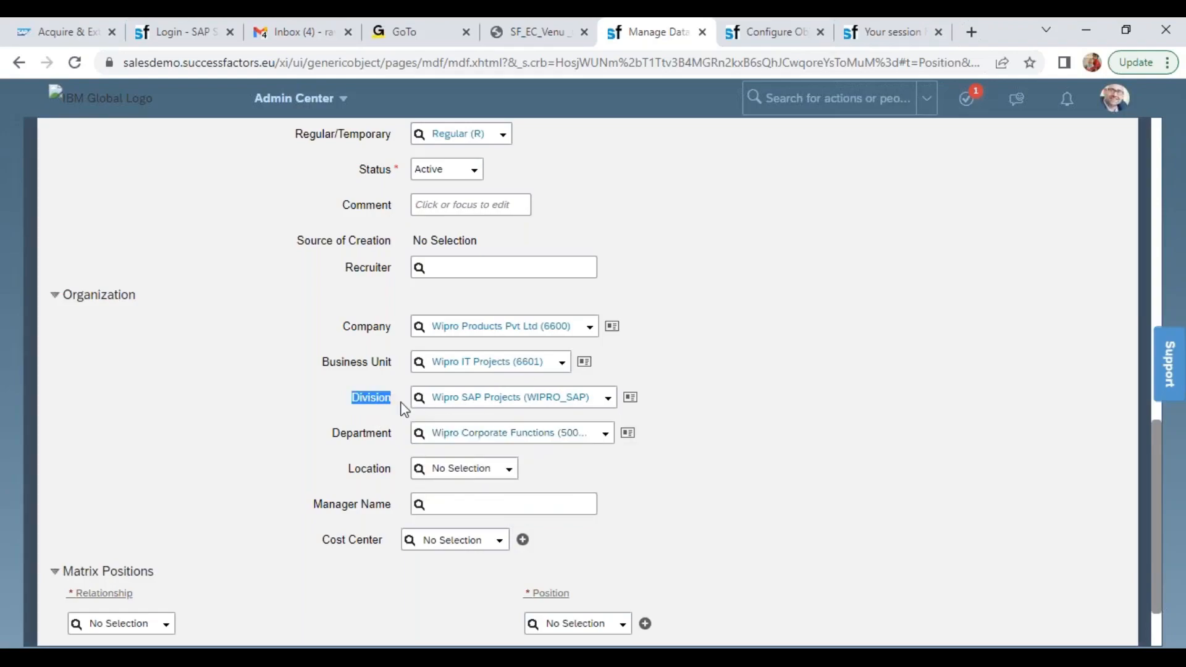
{"action": "left_click", "coordinate": [606, 435]}
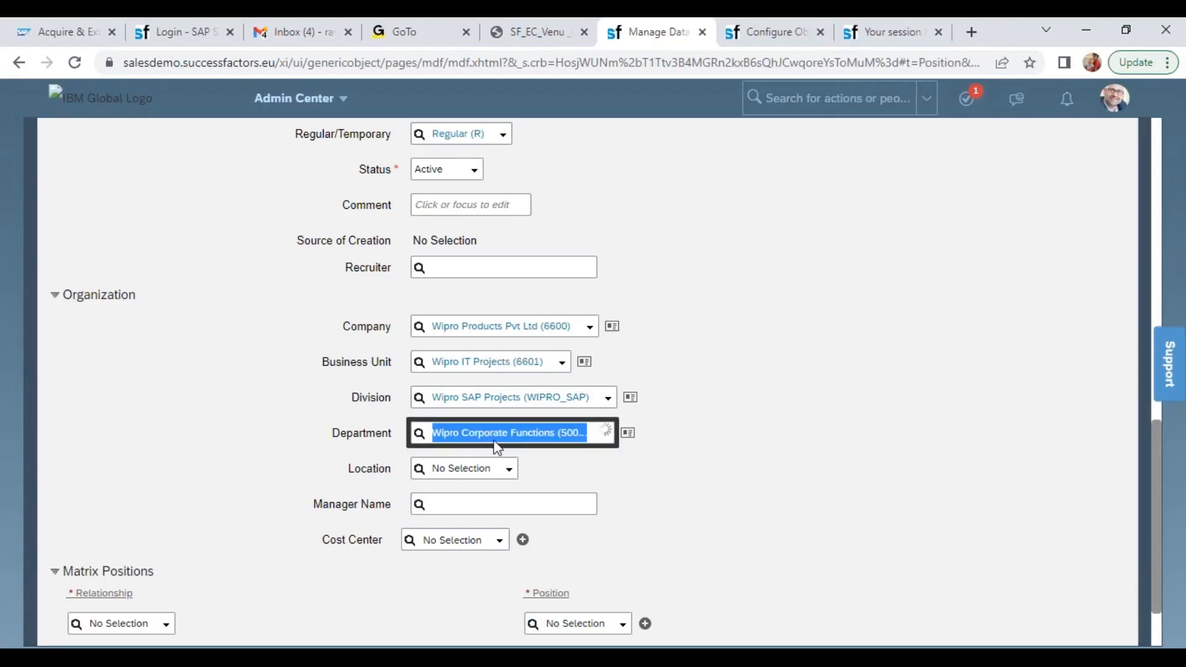
{"action": "left_click", "coordinate": [437, 492]}
Set the position's Location to Wipro Bangalore (WIPRO-BANG) and its Cost Center to Wipro Cost Center (WIPROCC), leaving Manager Name empty
{"action": "left_click", "coordinate": [439, 466]}
{"action": "type", "text": "wipro"}
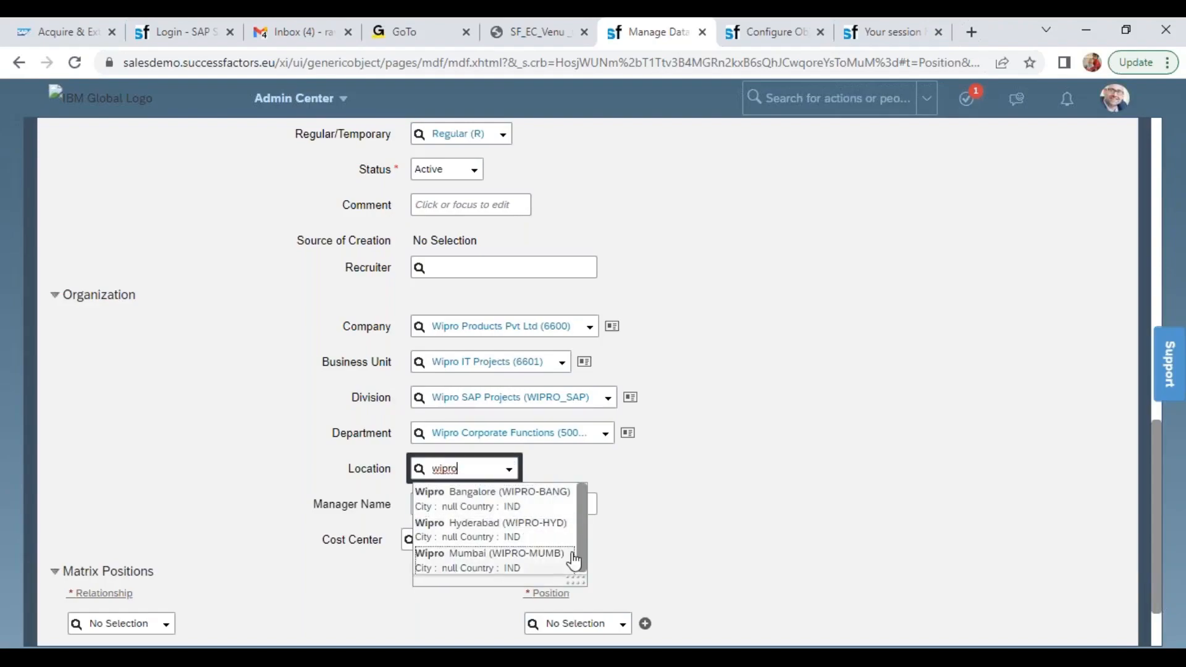
{"action": "left_click", "coordinate": [542, 492]}
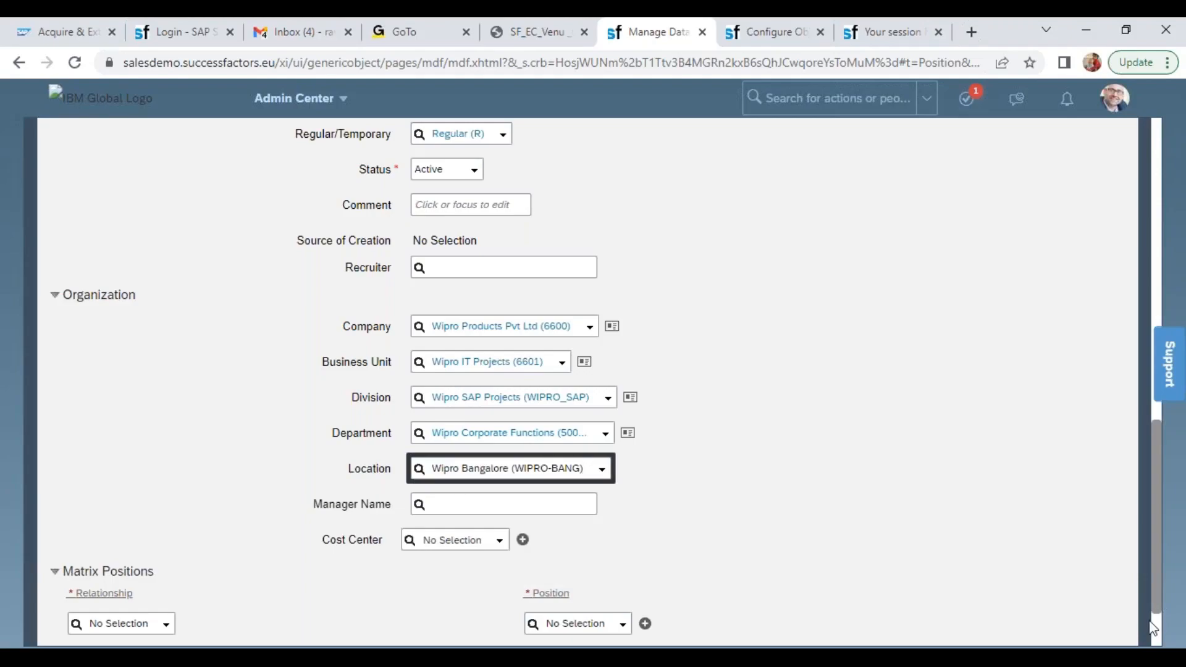
{"action": "left_click_drag", "start_coordinate": [316, 510], "coordinate": [418, 506]}
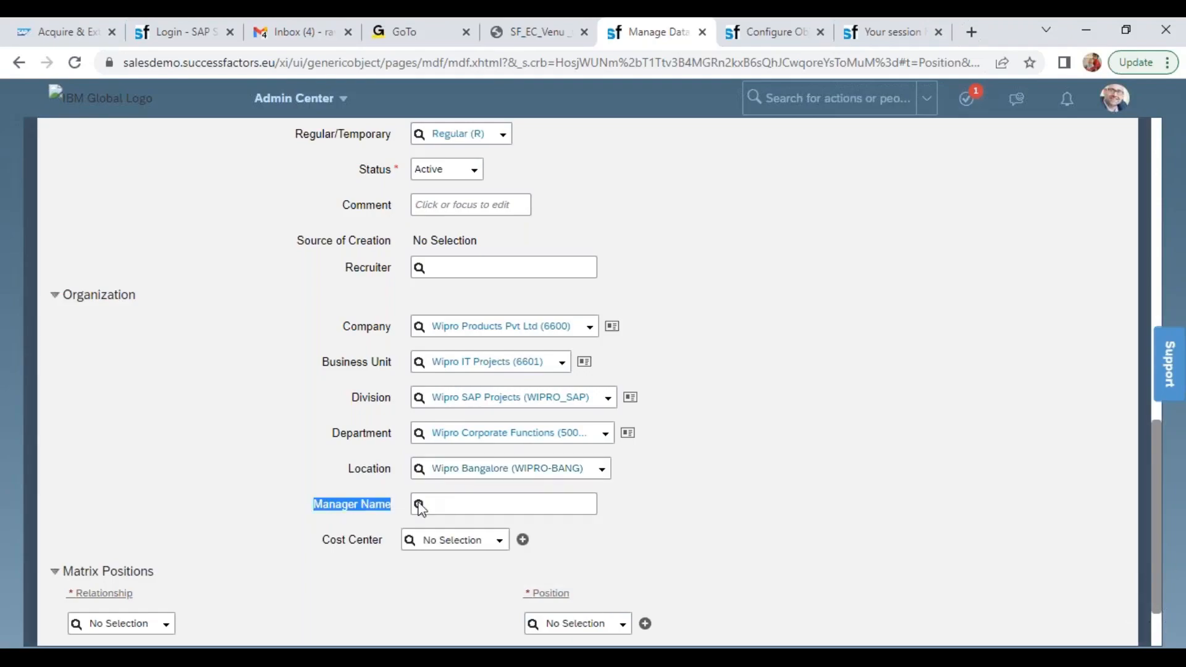
{"action": "left_click", "coordinate": [707, 517]}
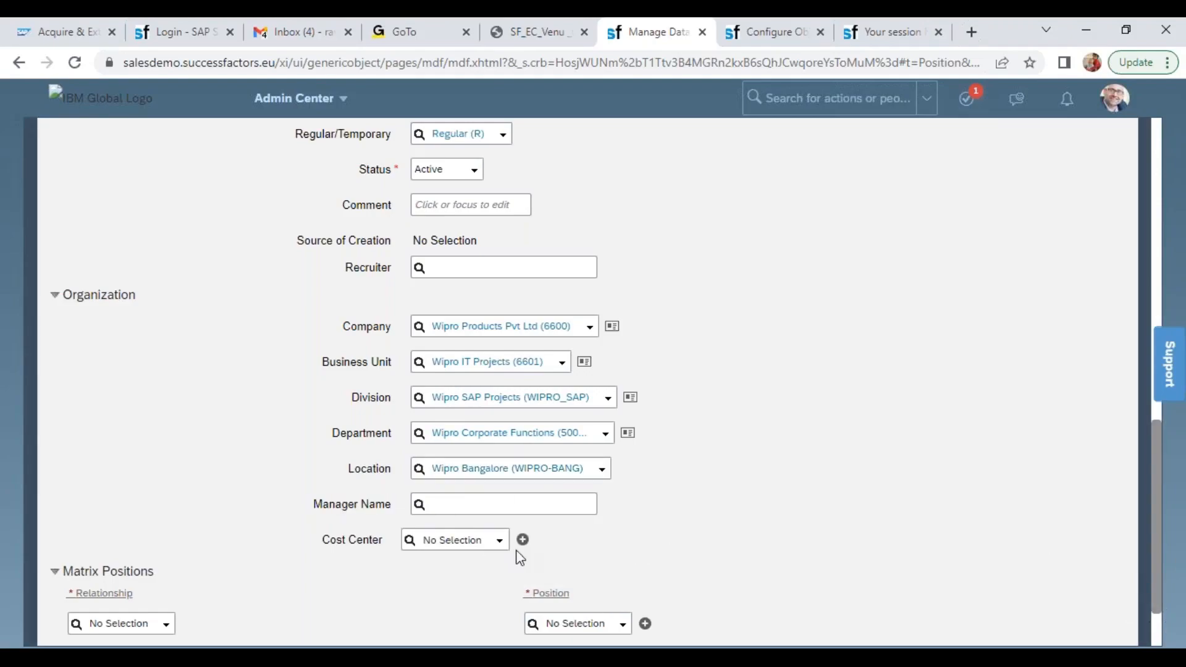
{"action": "left_click", "coordinate": [500, 543]}
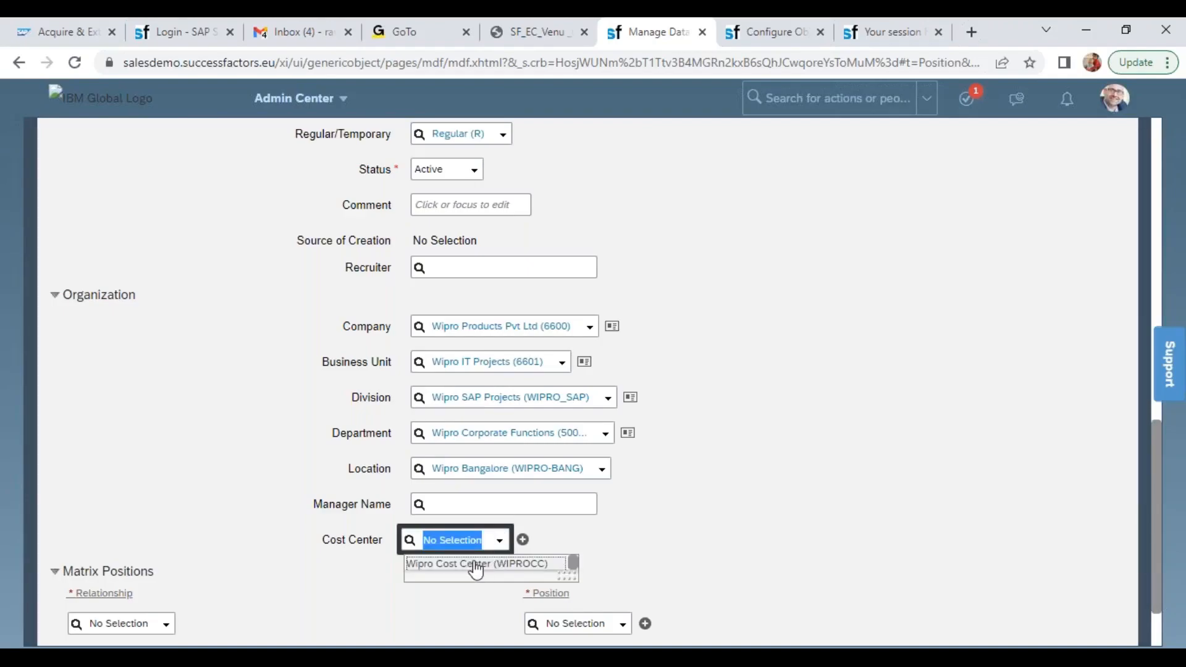
{"action": "left_click", "coordinate": [475, 564]}
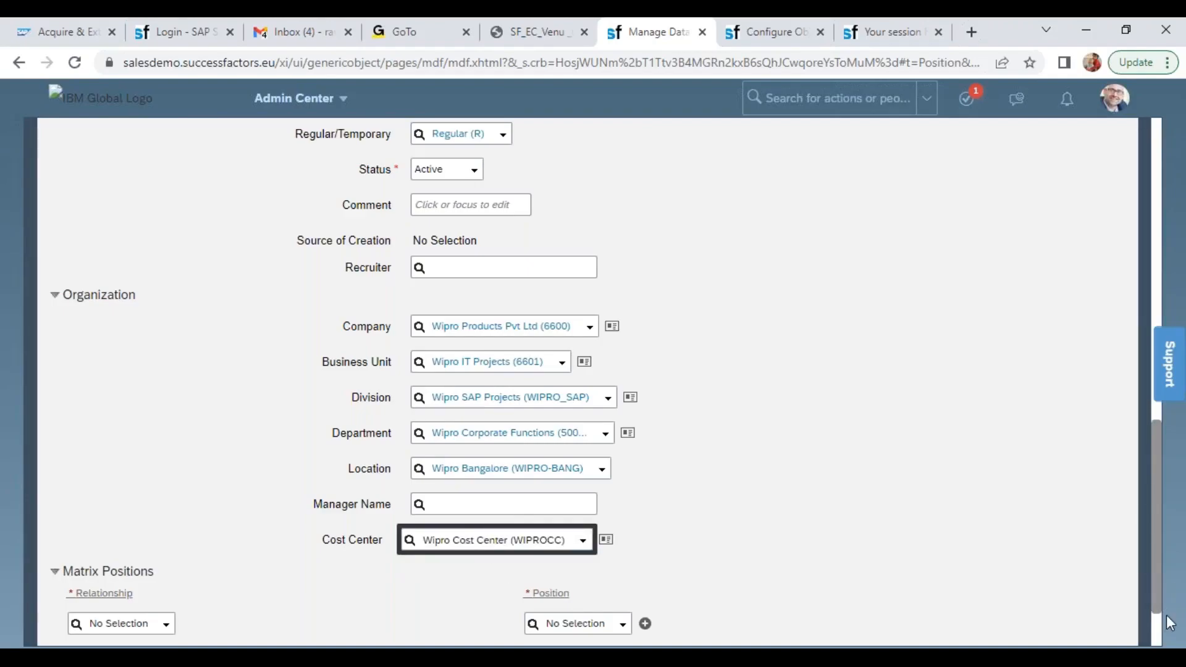
Examine the relationship options available for Matrix Positions without selecting one
{"action": "scroll", "coordinate": [1155, 636], "scroll_direction": "down", "scroll_amount": 2}
{"action": "left_click_drag", "start_coordinate": [66, 485], "coordinate": [152, 486]}
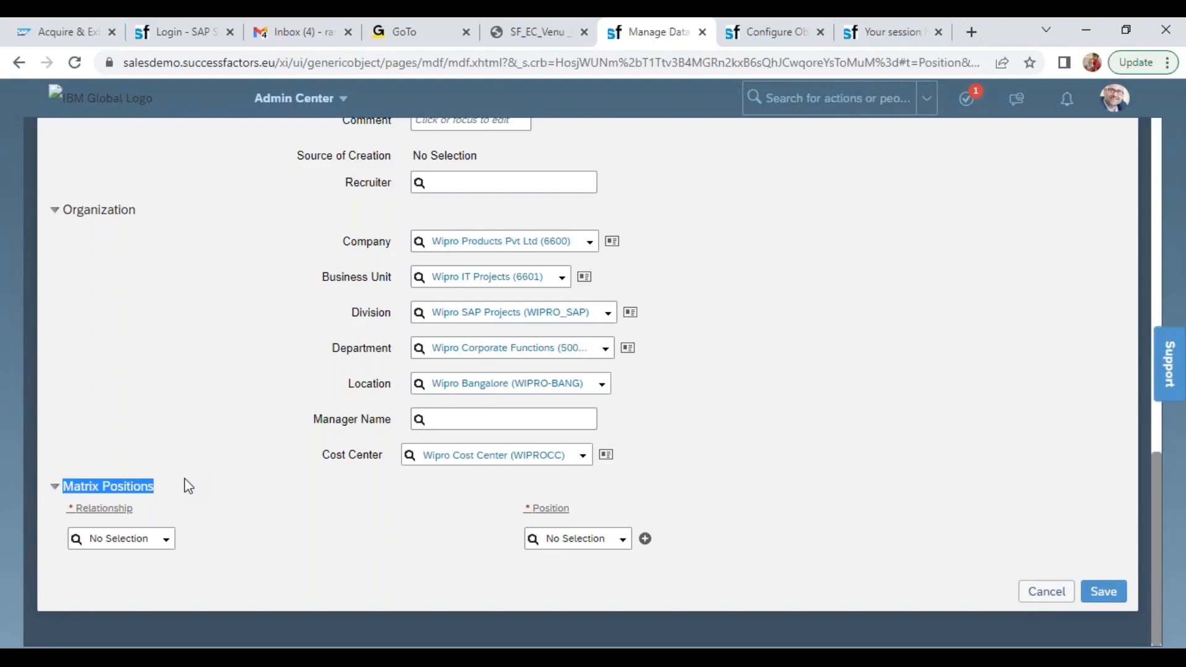
{"action": "left_click", "coordinate": [166, 543]}
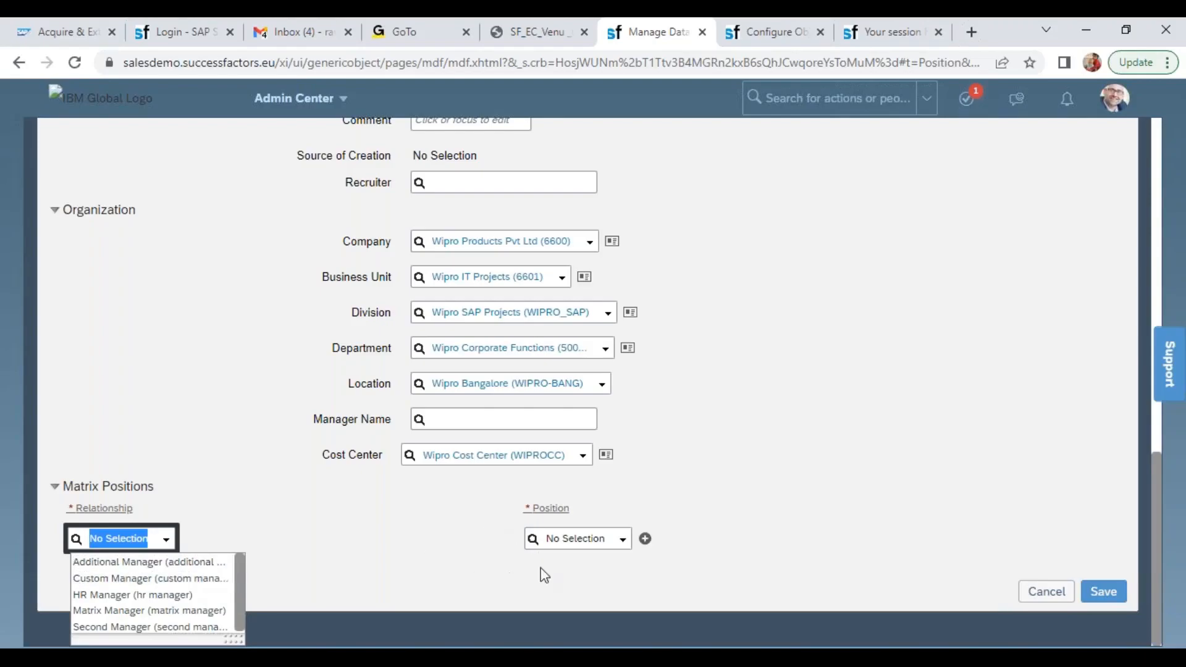
{"action": "left_click", "coordinate": [1032, 556]}
Try to save the new position, but cancel the request confirmation
{"action": "left_click_drag", "start_coordinate": [1130, 606], "coordinate": [1095, 589]}
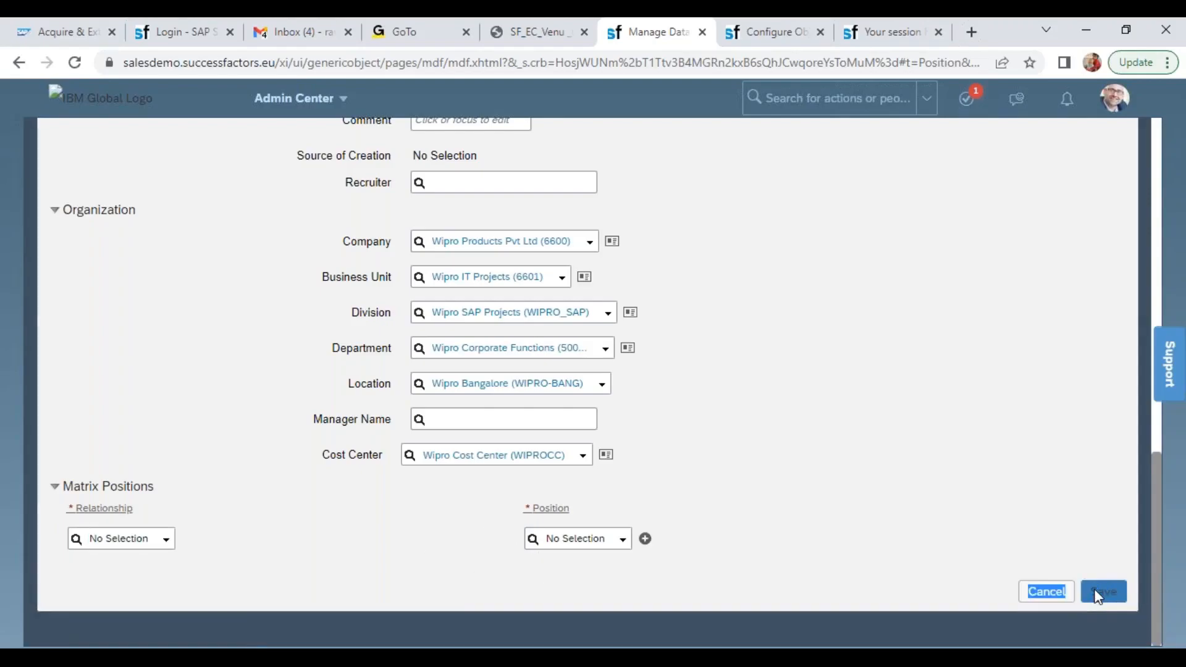
{"action": "left_click", "coordinate": [1095, 590]}
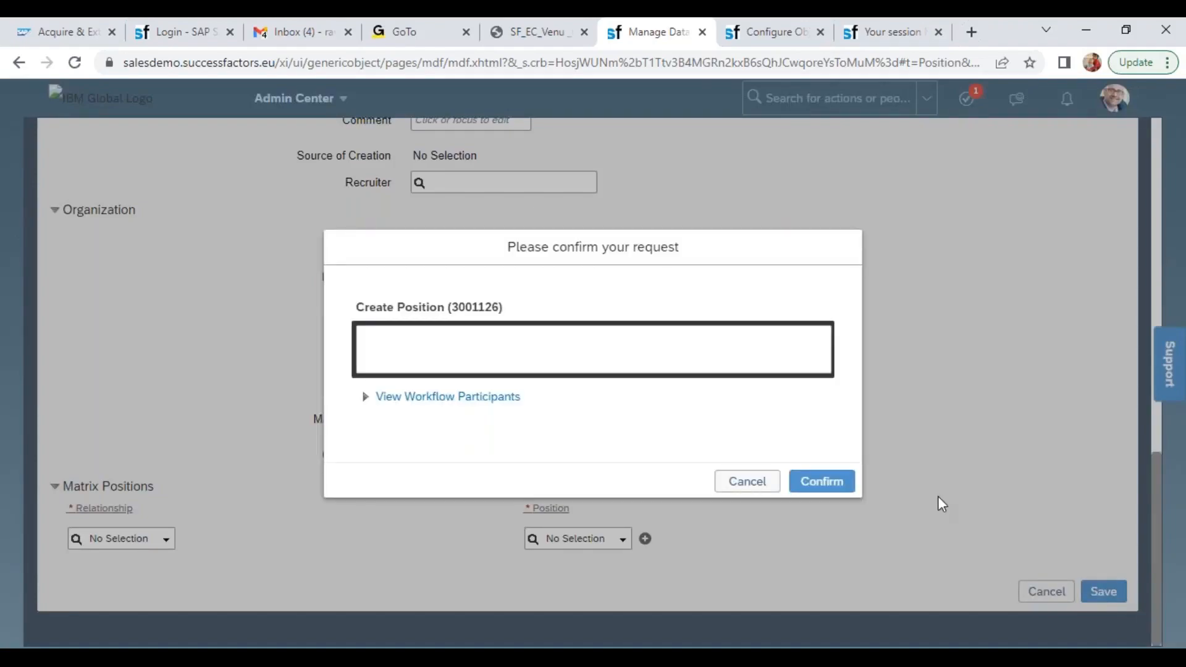
{"action": "left_click", "coordinate": [743, 480]}
Return to Configure Object Definitions, open the Position definition for correction and inspect its save rules
{"action": "left_click", "coordinate": [890, 37]}
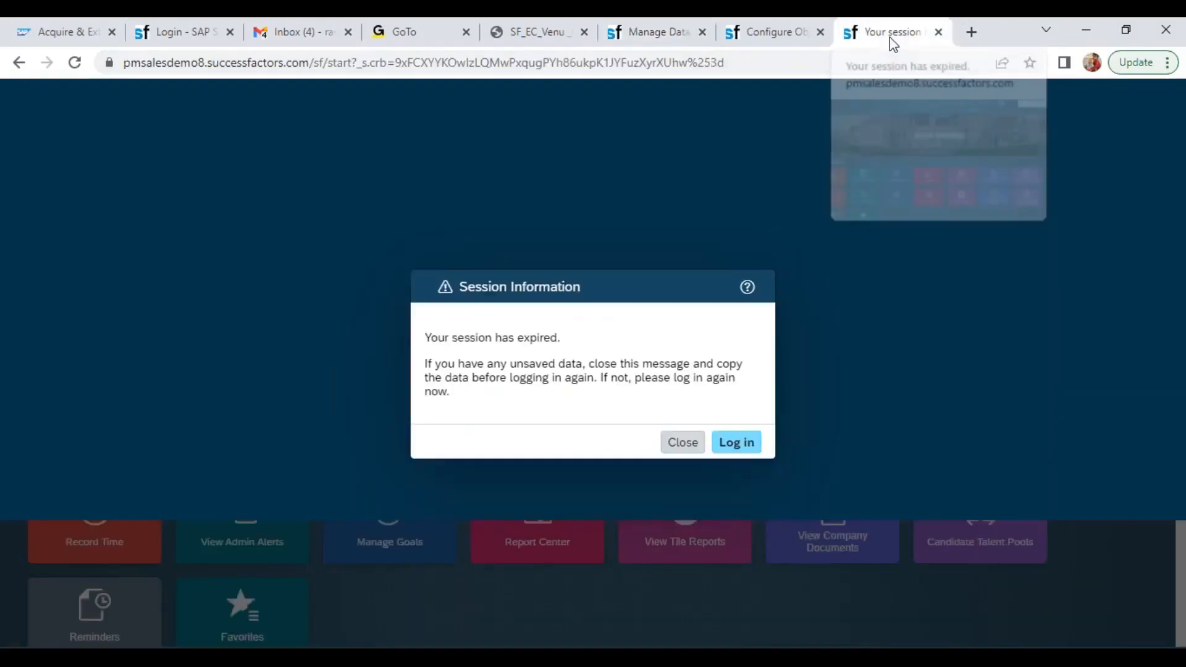
{"action": "left_click", "coordinate": [772, 32]}
{"action": "left_click", "coordinate": [1090, 263]}
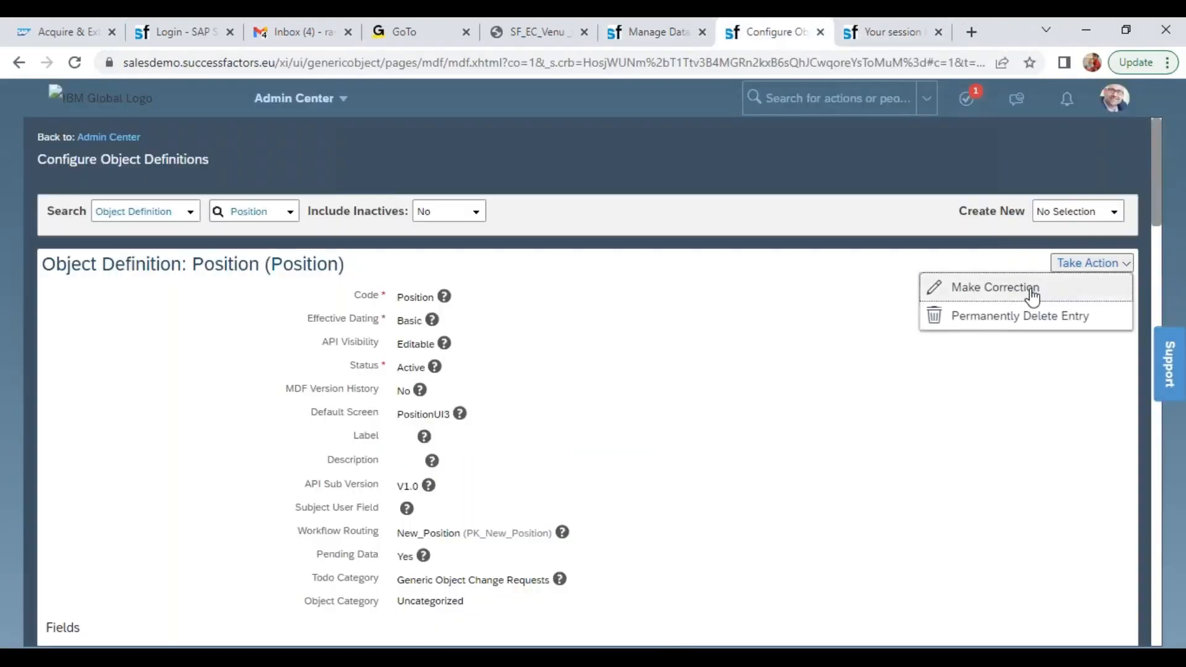
{"action": "left_click", "coordinate": [1032, 298]}
{"action": "scroll", "coordinate": [1155, 198], "scroll_direction": "down", "scroll_amount": 3}
{"action": "left_click_drag", "start_coordinate": [1158, 243], "coordinate": [1184, 615]}
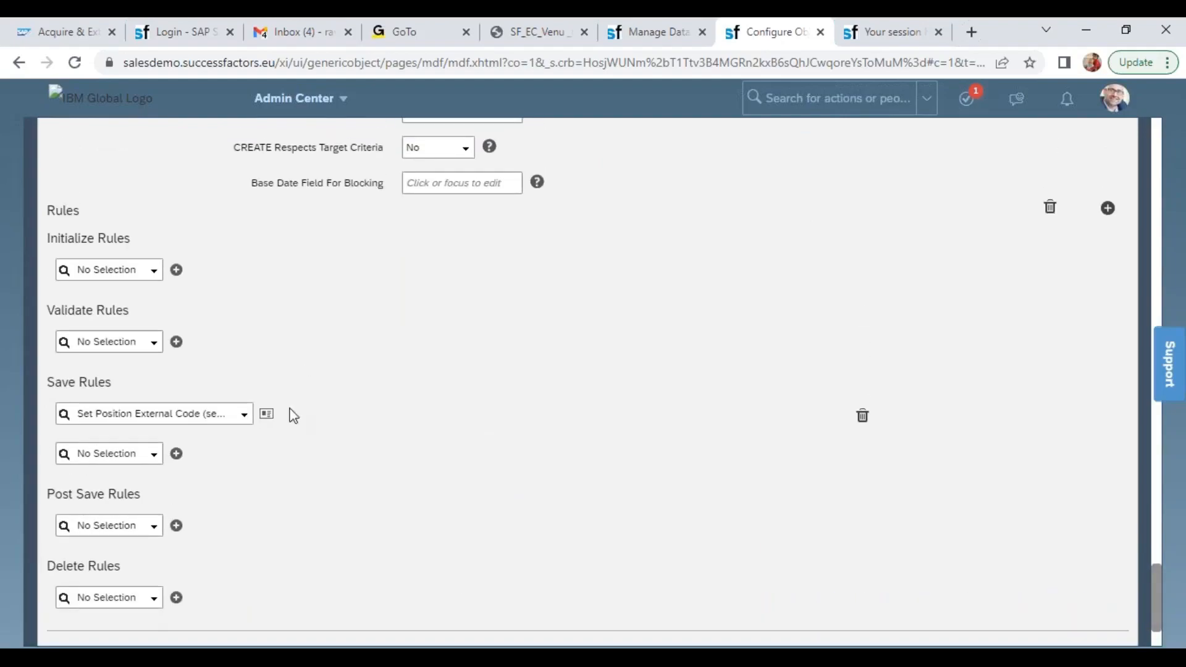
Open the Business Rule Execution Log and load the Rule Trace COMP OFF (COMP OFF)
{"action": "left_click", "coordinate": [795, 96]}
{"action": "type", "text": "bus exec"}
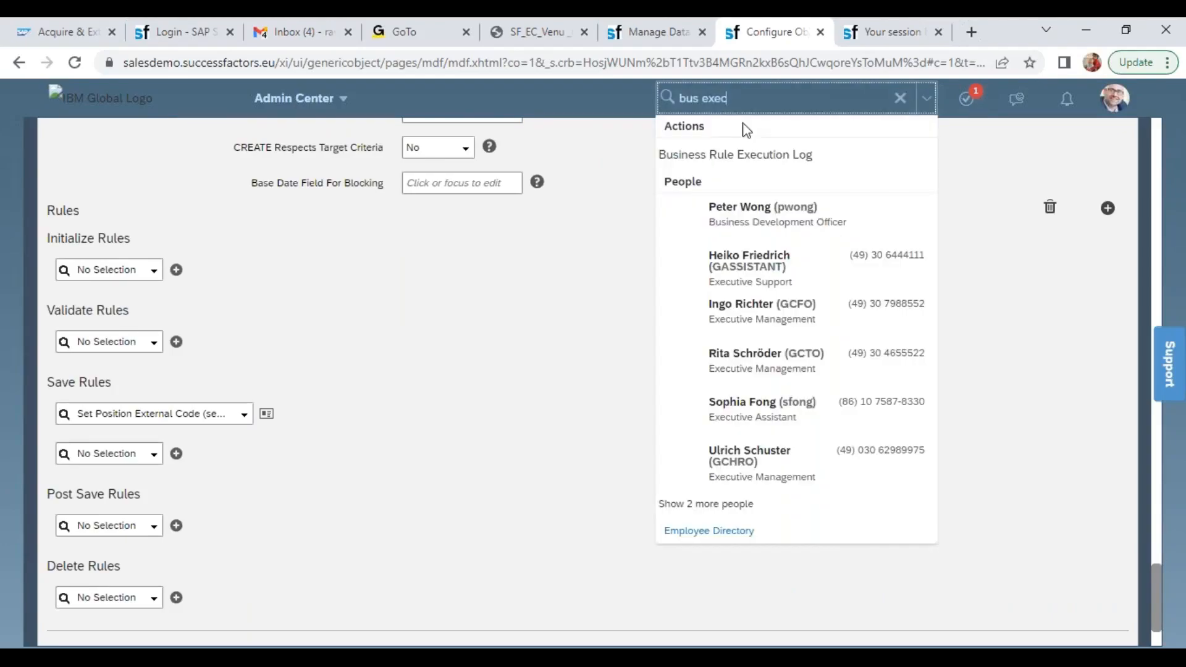
{"action": "left_click", "coordinate": [756, 152]}
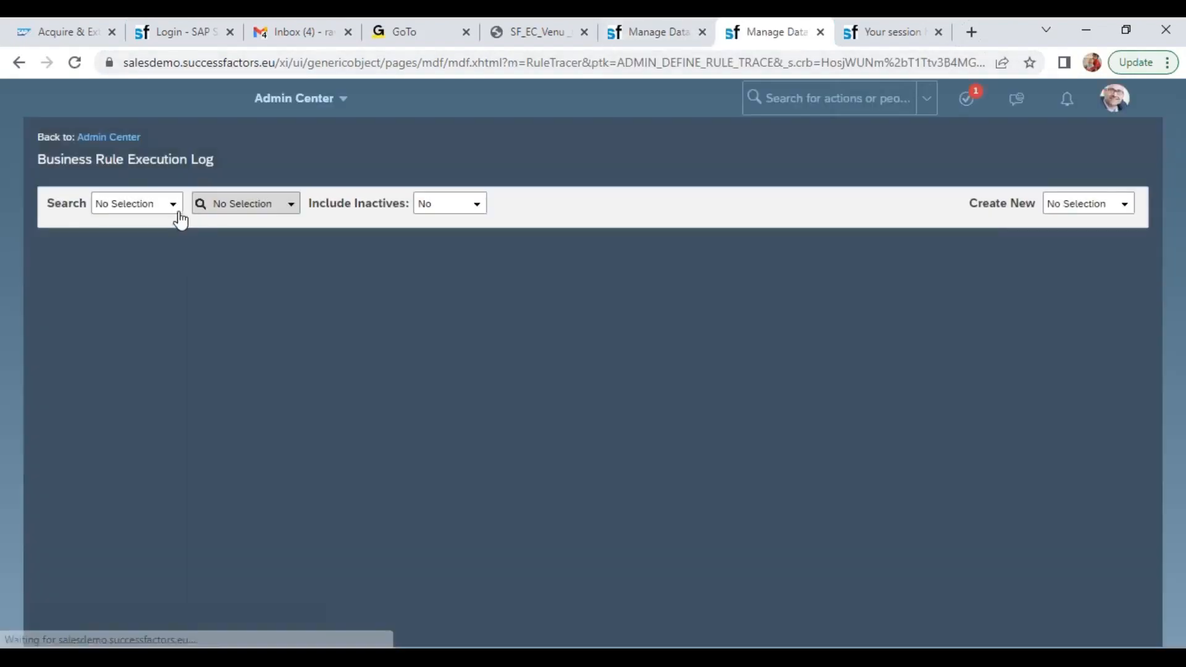
{"action": "left_click", "coordinate": [176, 213]}
{"action": "left_click", "coordinate": [118, 238]}
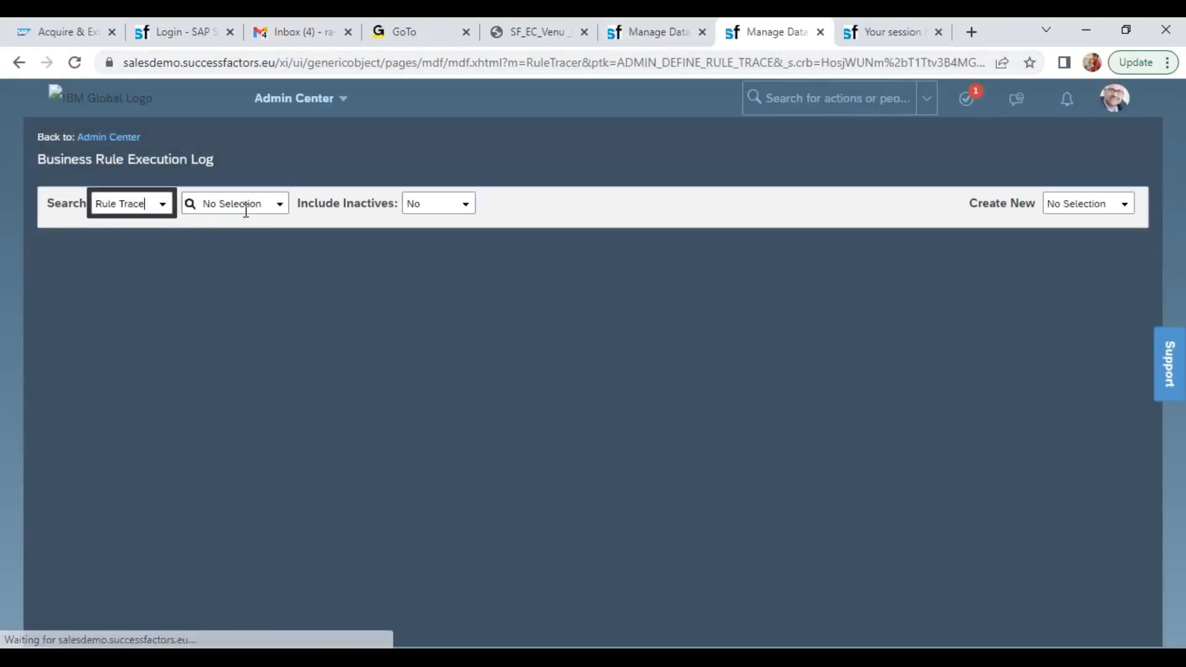
{"action": "left_click", "coordinate": [278, 210]}
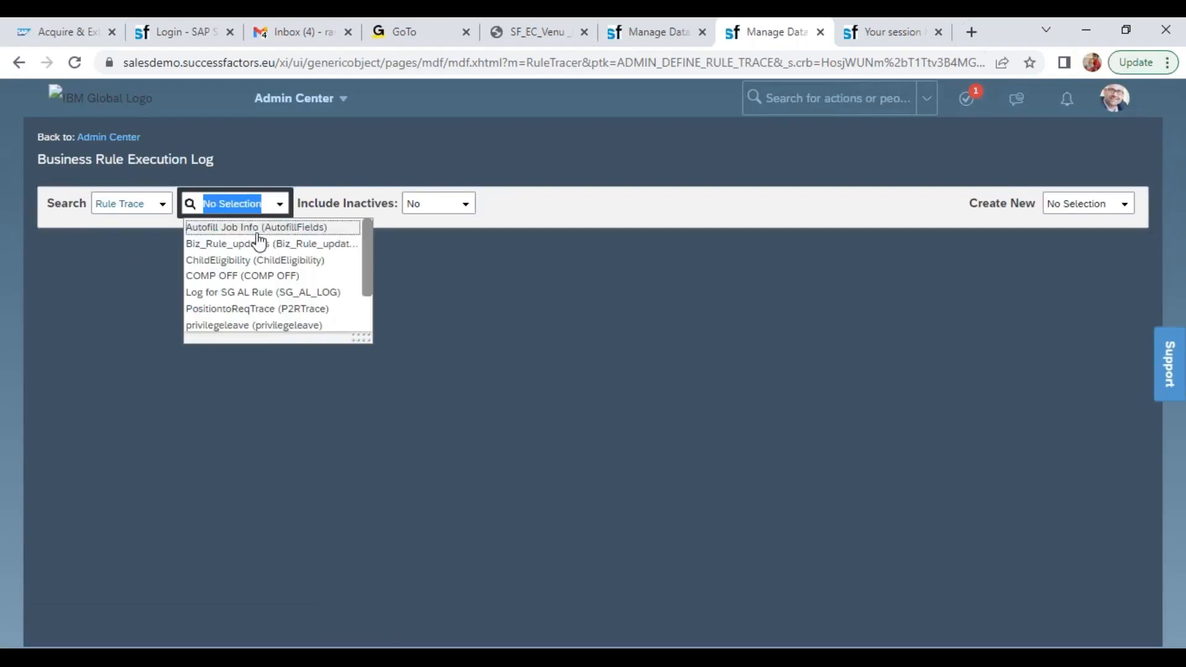
{"action": "left_click", "coordinate": [247, 275]}
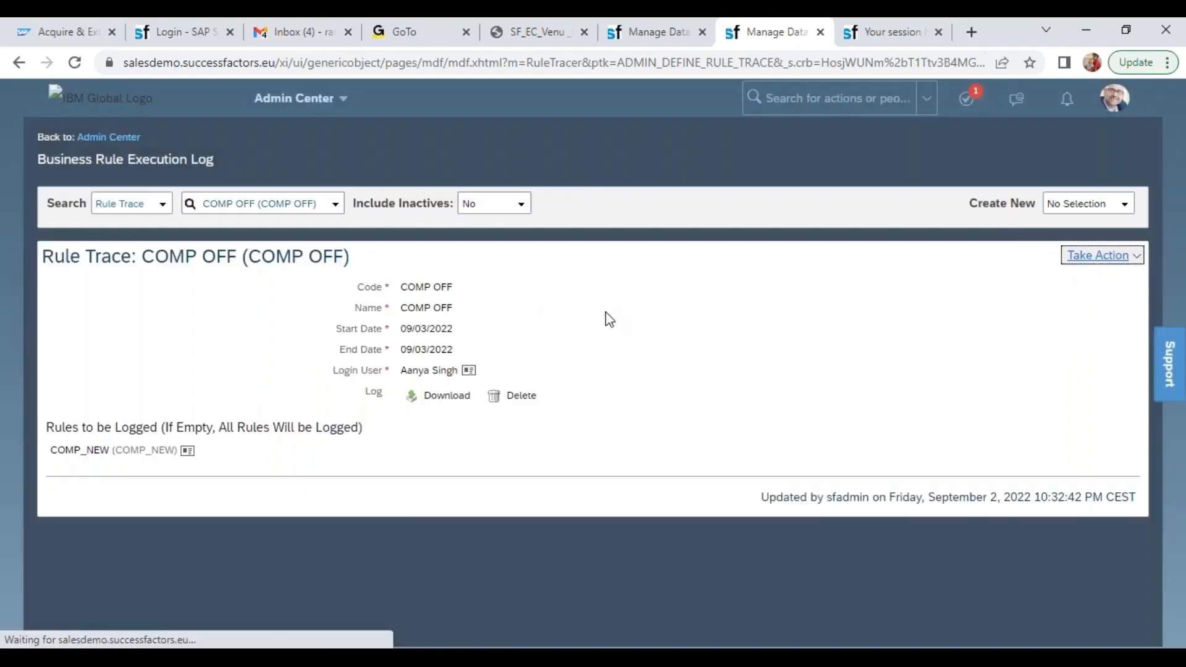
Open the COMP OFF rule trace for correction and set its start date to 10/31/2022
{"action": "left_click", "coordinate": [1068, 257]}
{"action": "left_click", "coordinate": [1027, 288]}
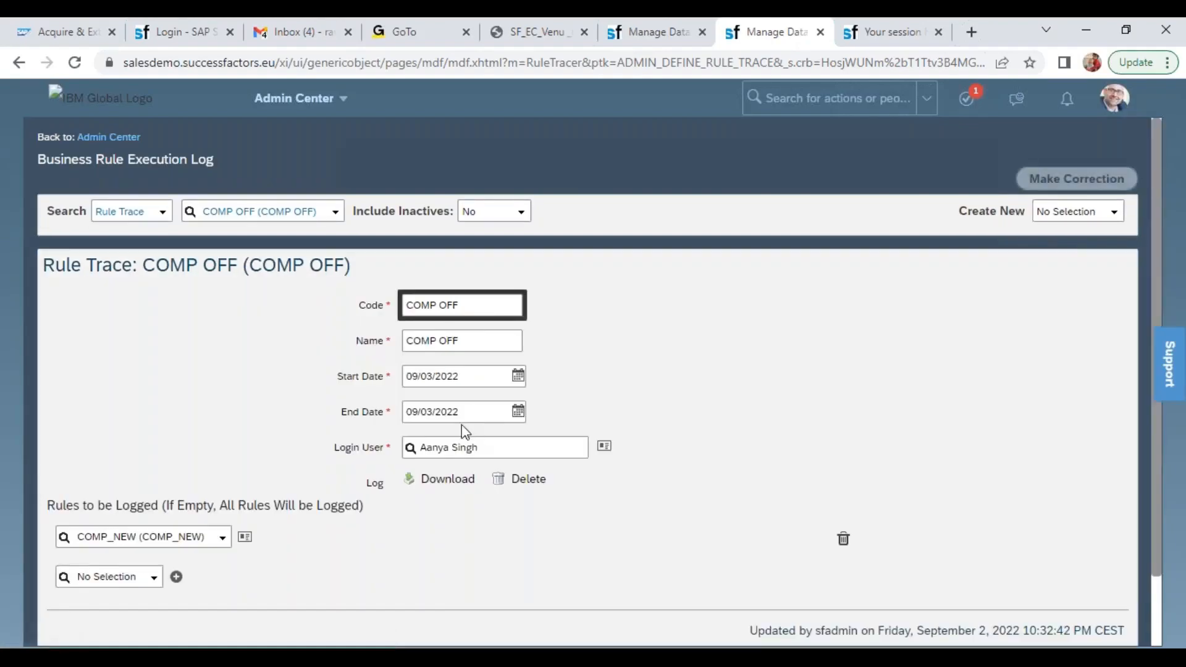
{"action": "left_click", "coordinate": [460, 374]}
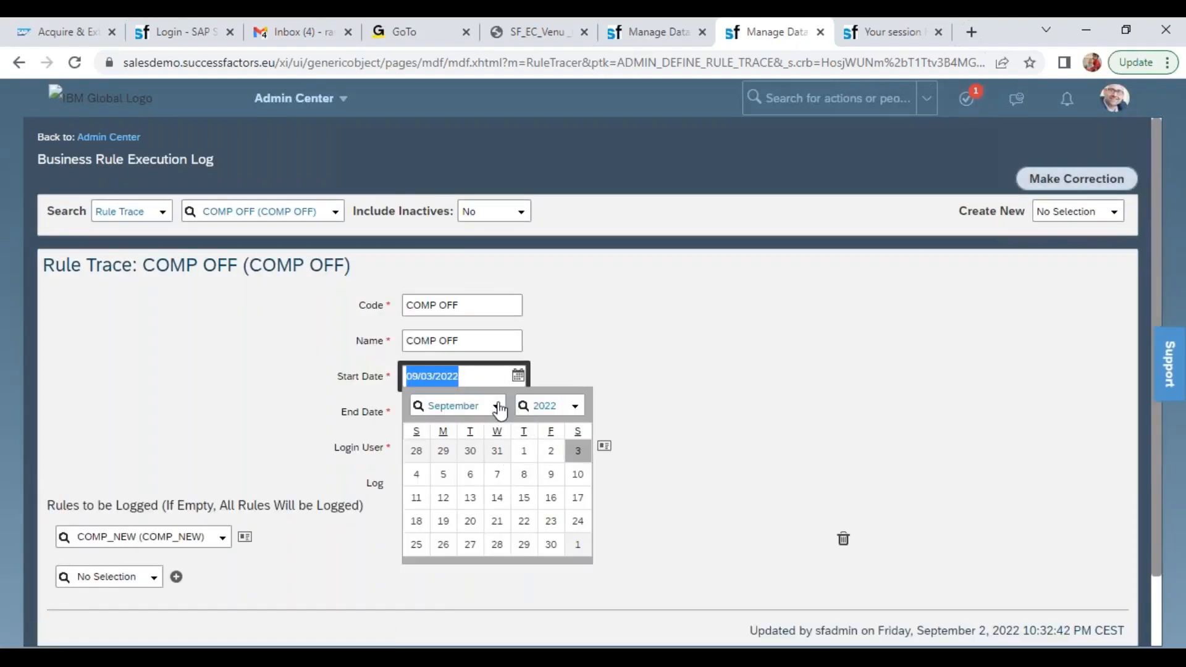
{"action": "left_click", "coordinate": [494, 405]}
{"action": "left_click", "coordinate": [473, 345]}
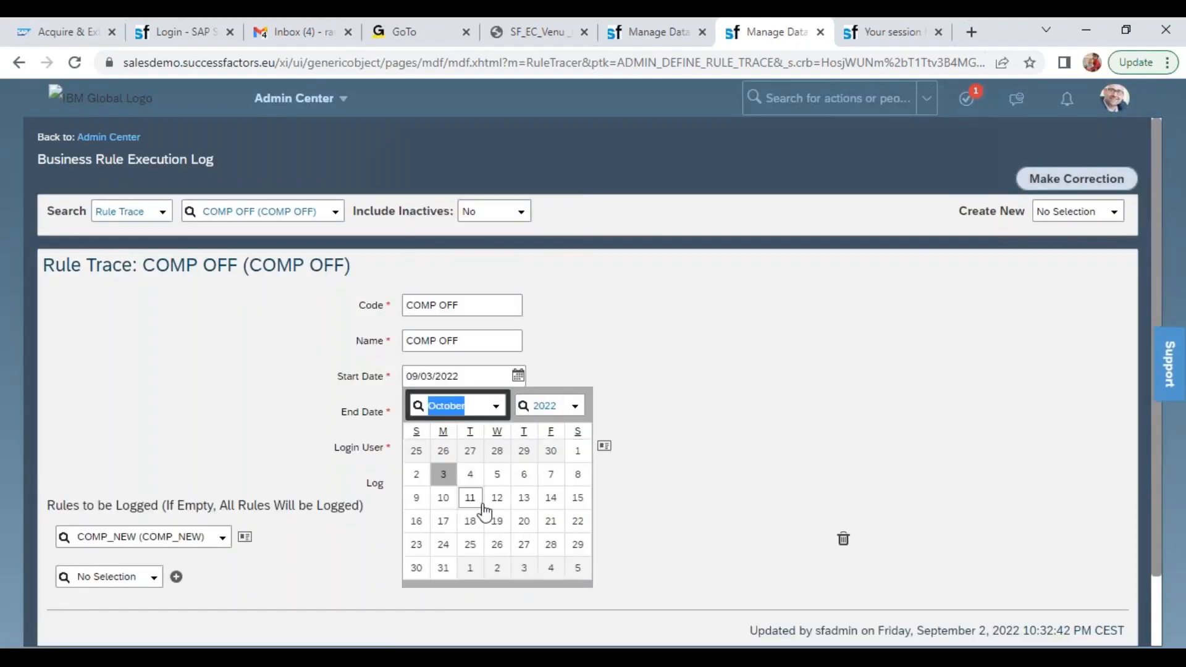
{"action": "left_click", "coordinate": [443, 567]}
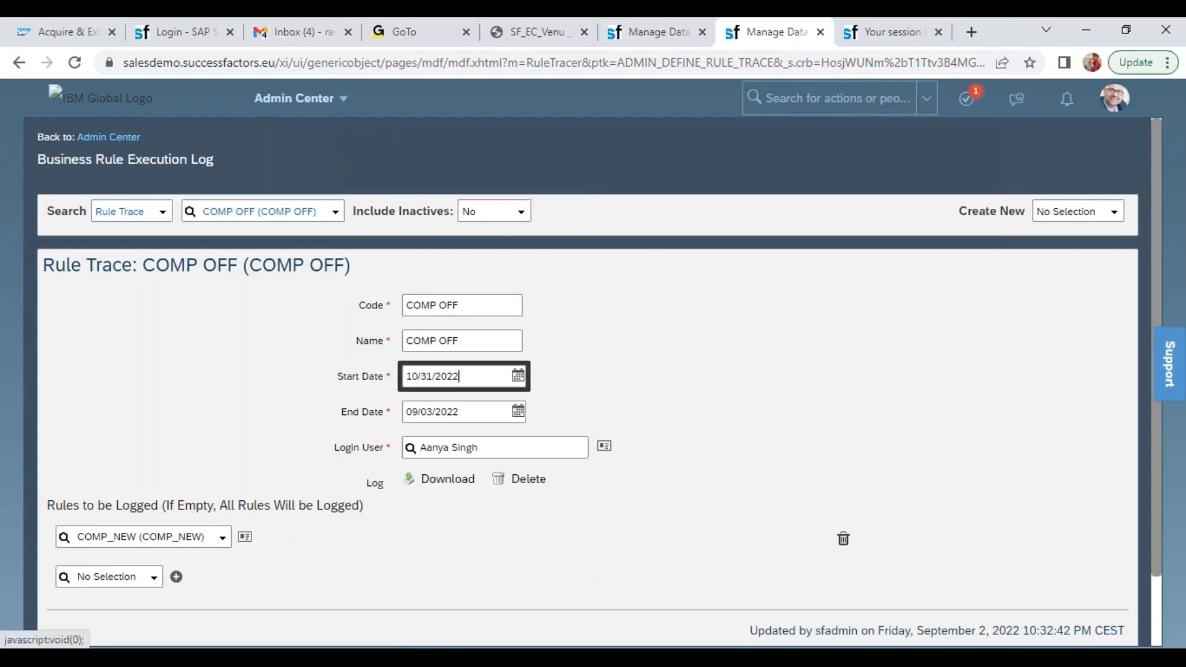
Copy the rule trace's start date into its end date so it reads 10/31/2022
{"action": "double_click", "coordinate": [460, 377]}
{"action": "key", "text": "ctrl+c"}
{"action": "left_click", "coordinate": [676, 397]}
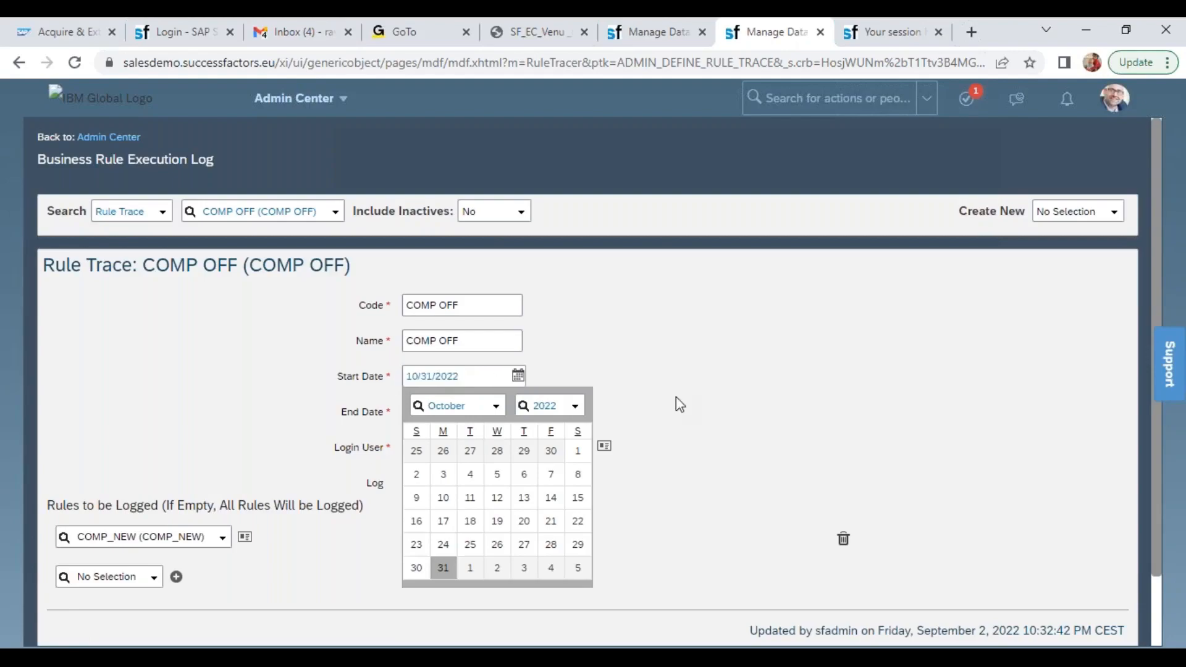
{"action": "left_click_drag", "start_coordinate": [662, 368], "coordinate": [441, 418]}
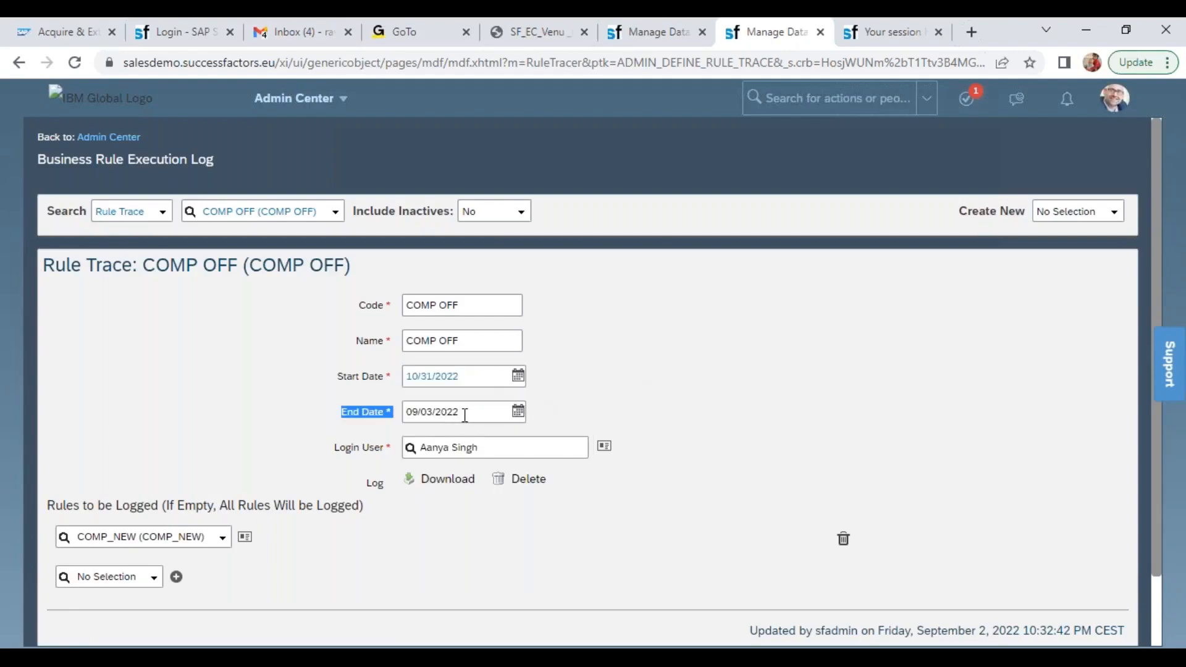
{"action": "double_click", "coordinate": [465, 414]}
{"action": "key", "text": "ctrl+v"}
{"action": "left_click", "coordinate": [731, 398]}
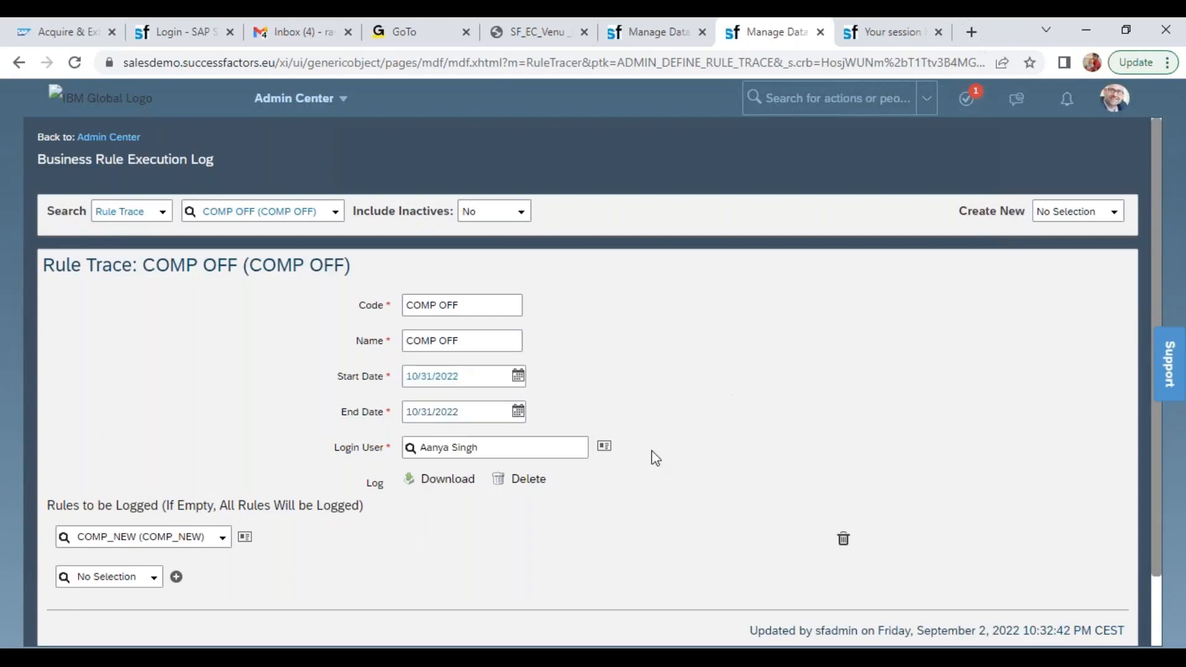
Remove COMP_NEW from the rules to be logged and replace the trace's login user with the position creator's account
{"action": "double_click", "coordinate": [504, 446]}
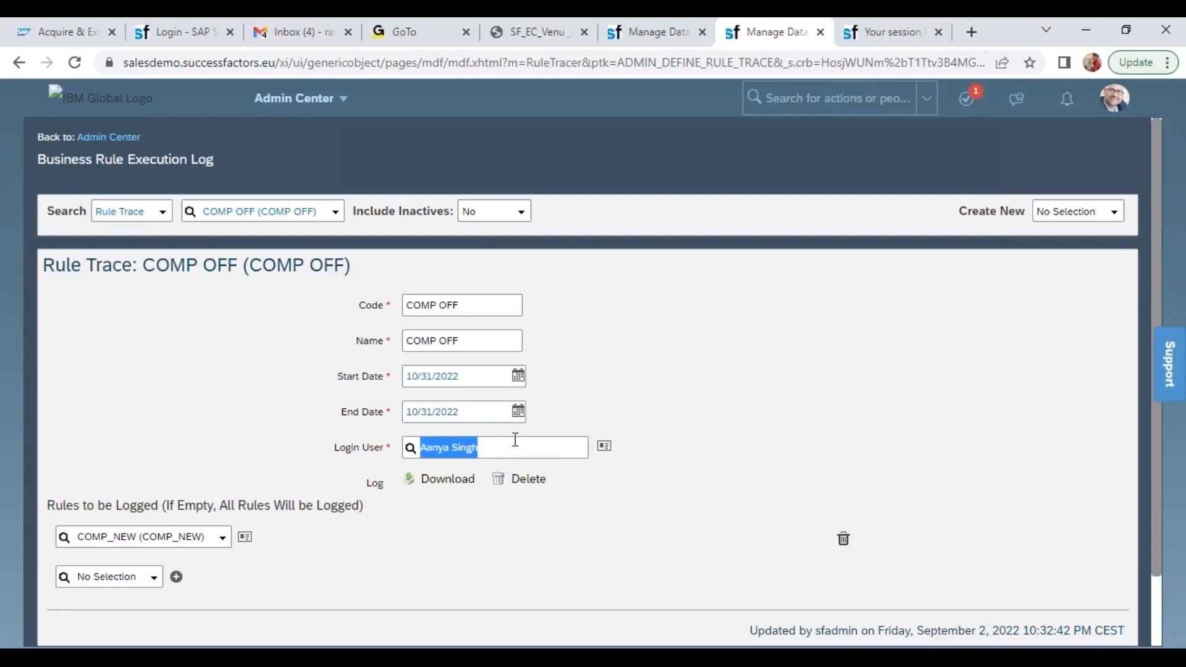
{"action": "left_click", "coordinate": [698, 530]}
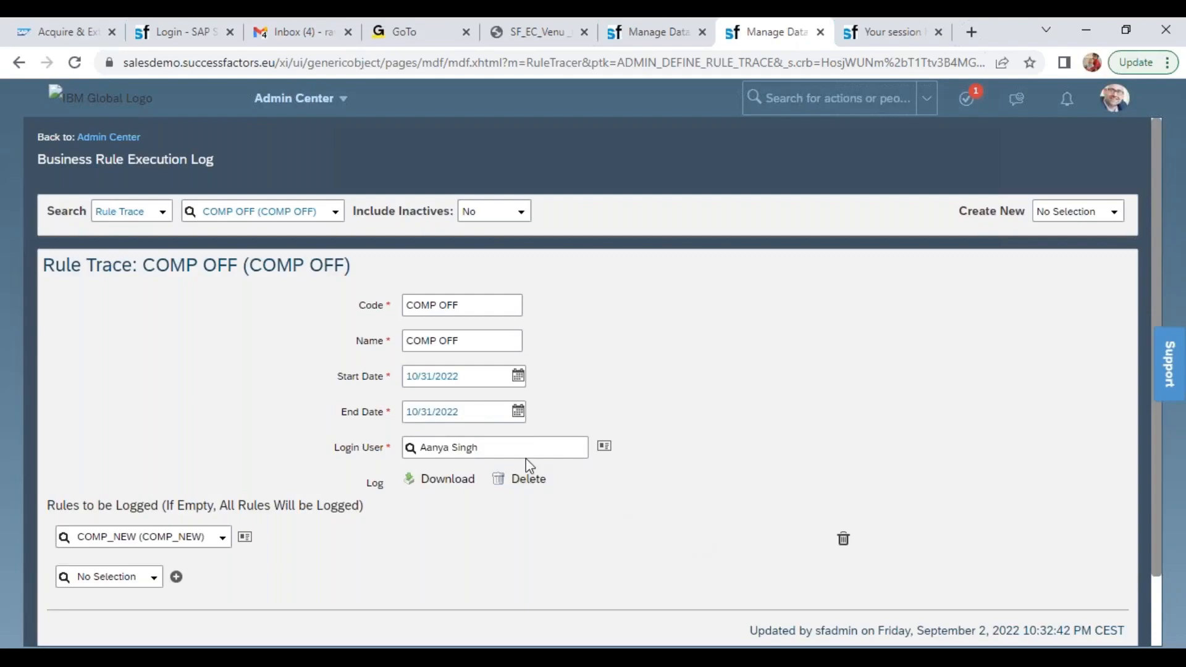
{"action": "double_click", "coordinate": [508, 447]}
{"action": "key", "text": "BackSpace"}
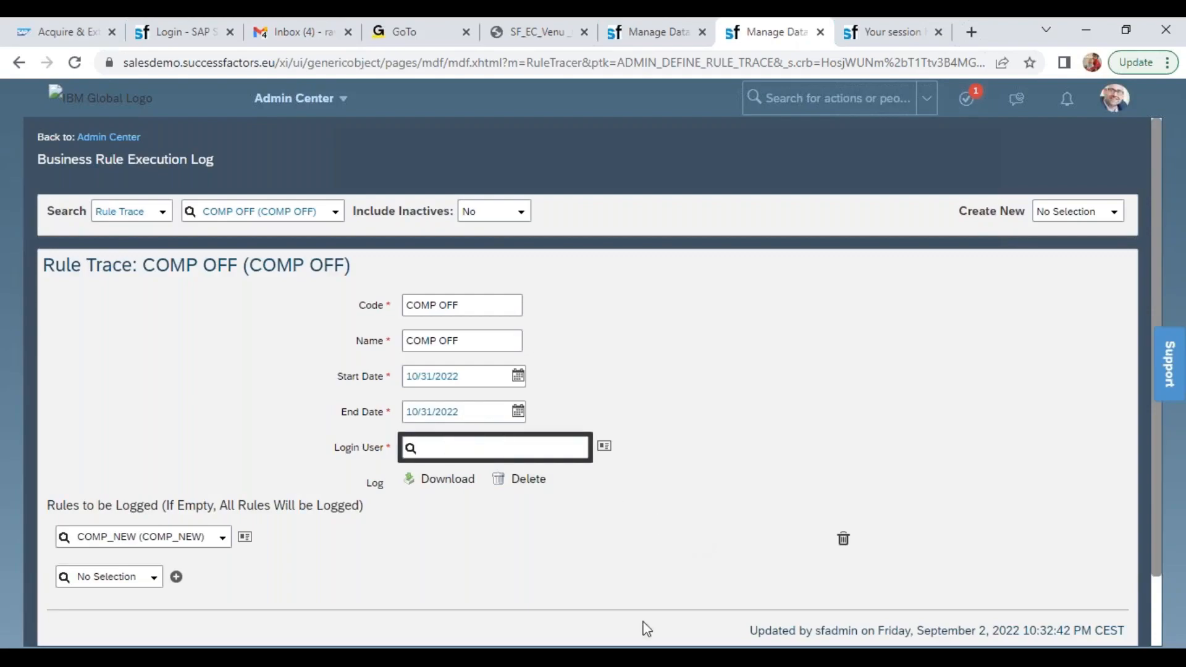
{"action": "left_click", "coordinate": [844, 539]}
{"action": "left_click", "coordinate": [485, 446]}
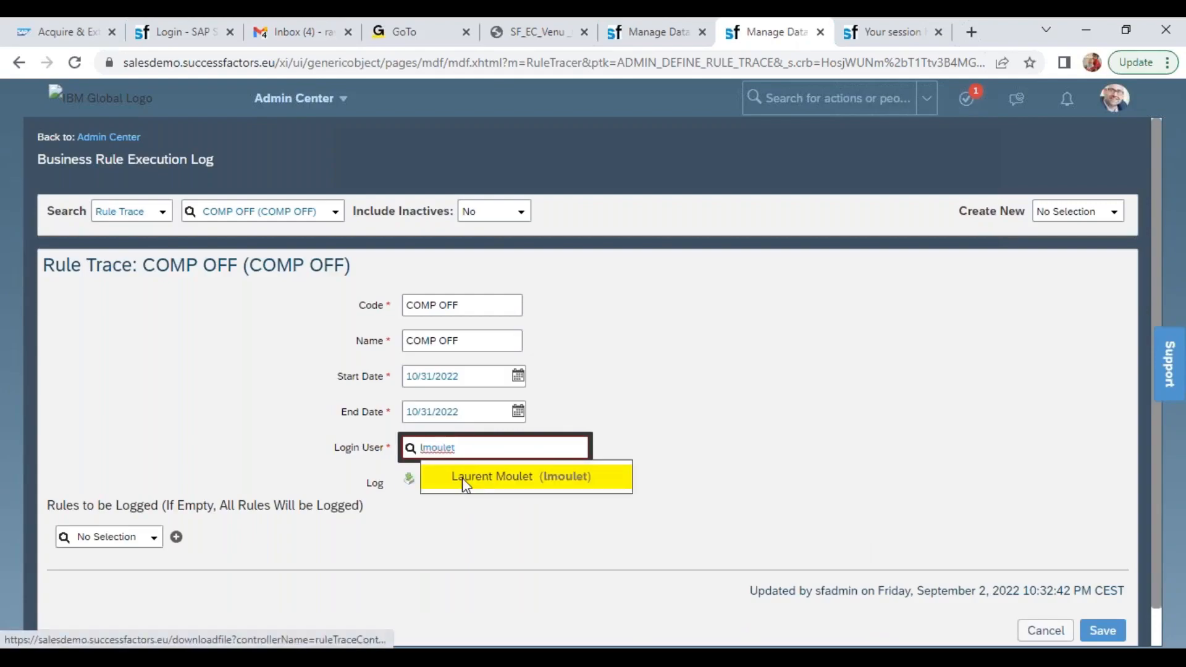
{"action": "left_click", "coordinate": [464, 479]}
Delete the existing log contents of the COMP OFF rule trace and save the trace
{"action": "left_click", "coordinate": [546, 490]}
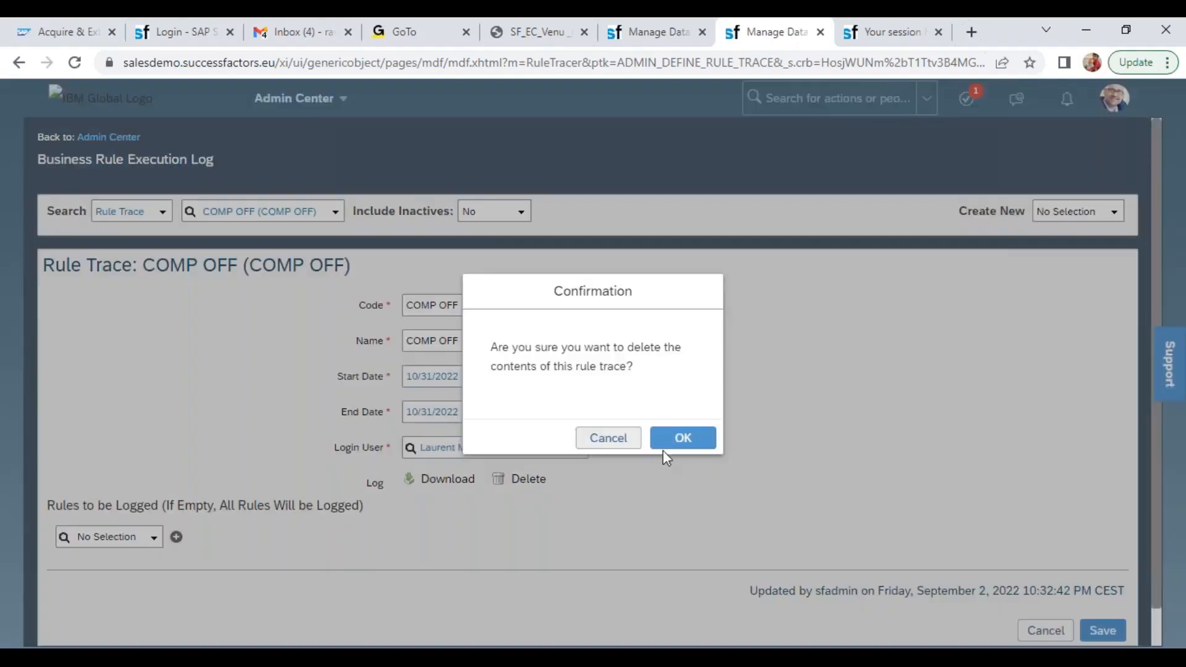
{"action": "left_click", "coordinate": [678, 436]}
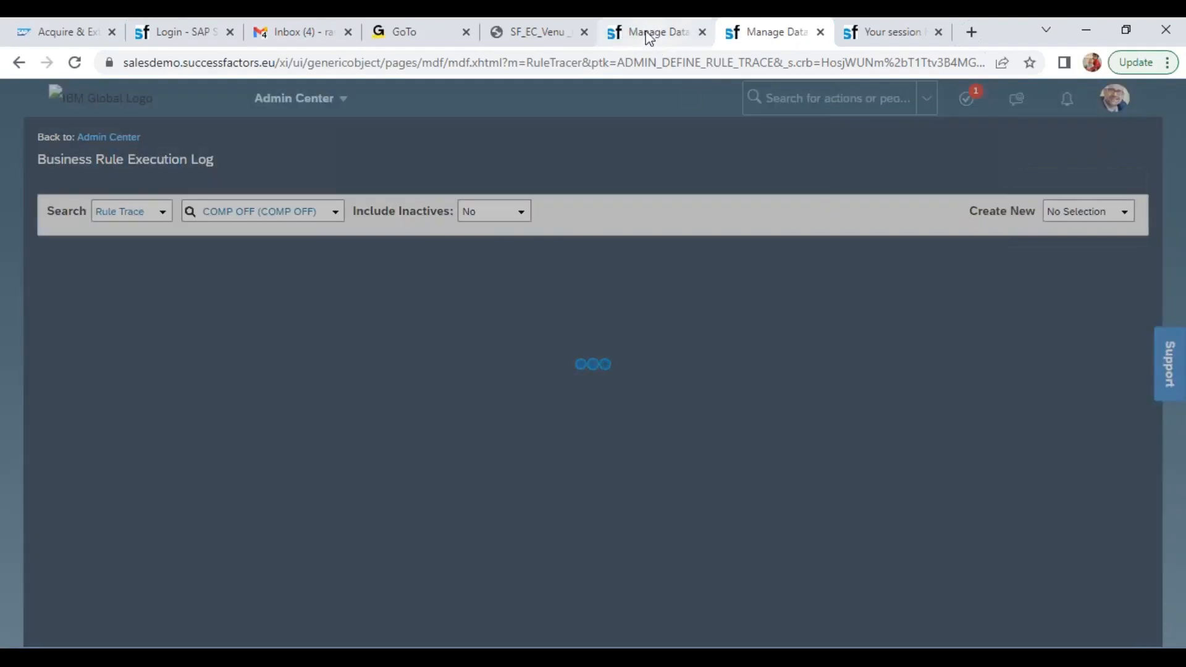
Save the new Wipro position up to its request confirmation, then download the COMP OFF rule trace log
{"action": "left_click", "coordinate": [650, 34]}
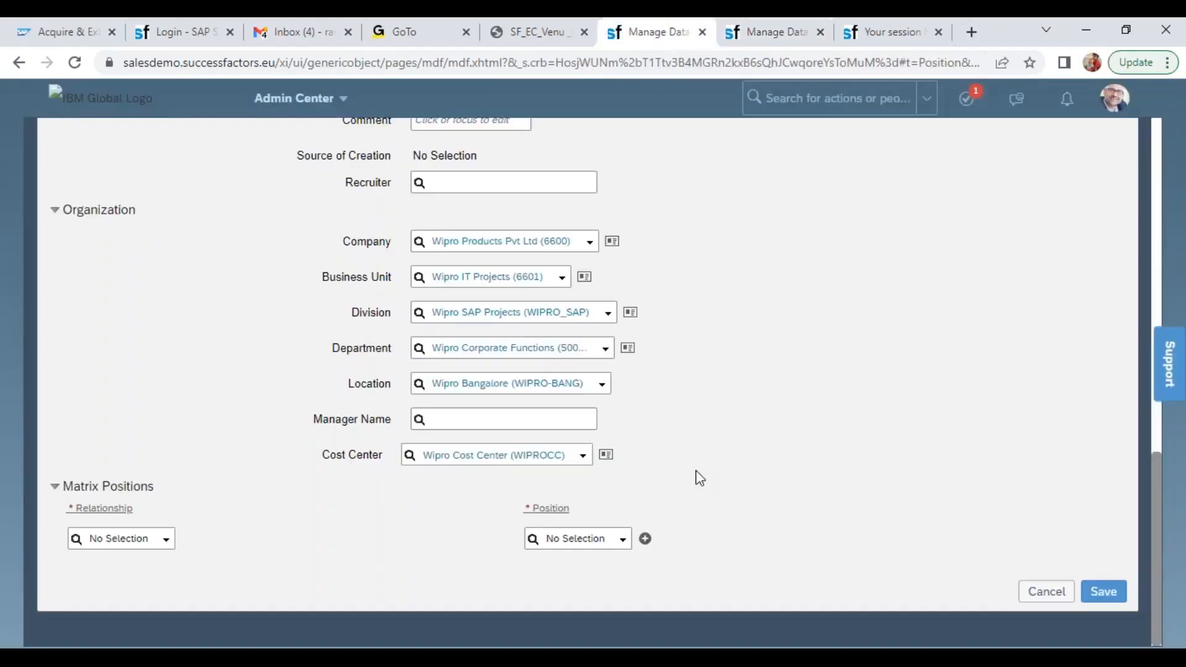
{"action": "left_click", "coordinate": [1099, 593]}
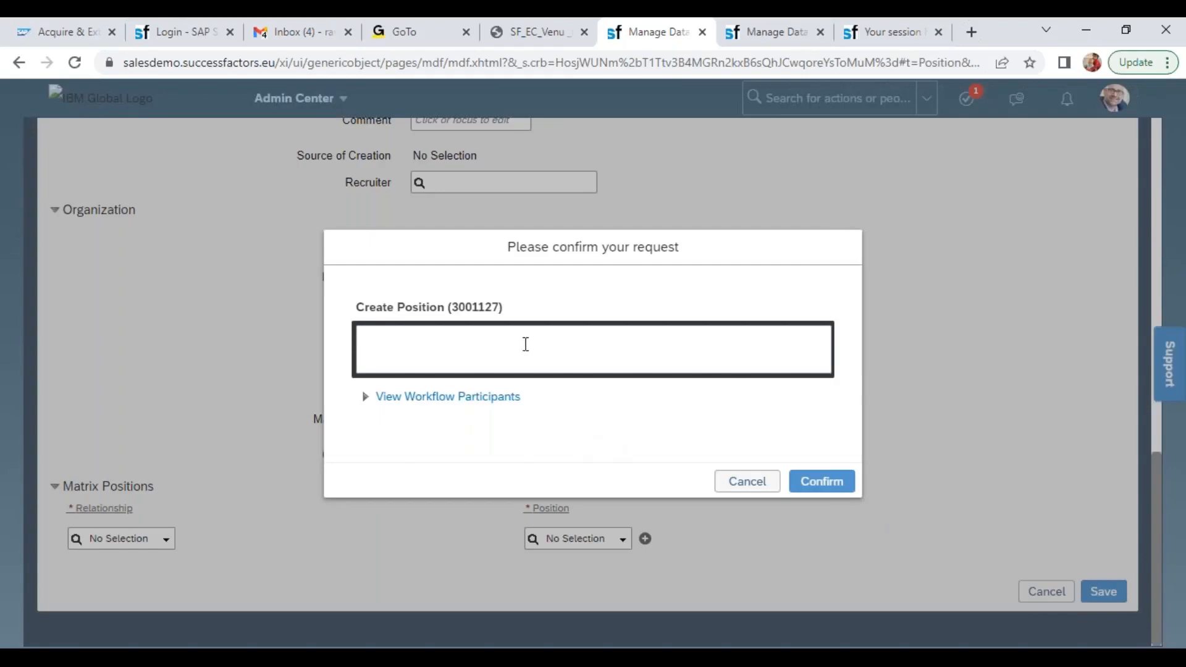
{"action": "double_click", "coordinate": [488, 306]}
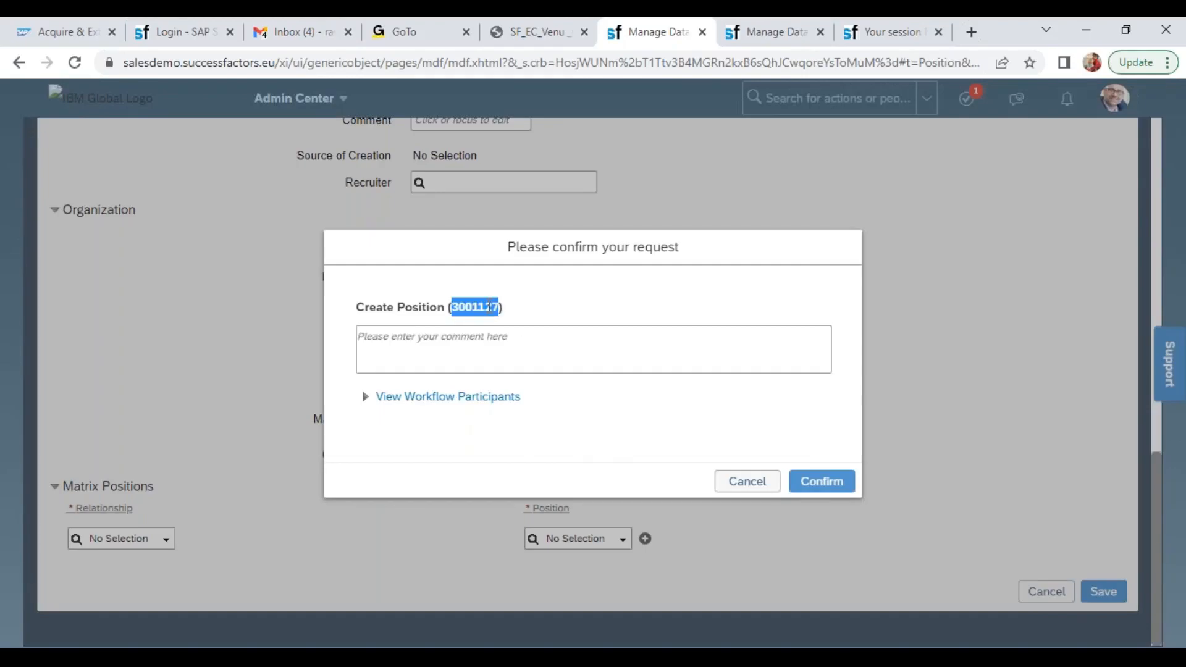
{"action": "left_click", "coordinate": [774, 34]}
{"action": "left_click", "coordinate": [447, 403]}
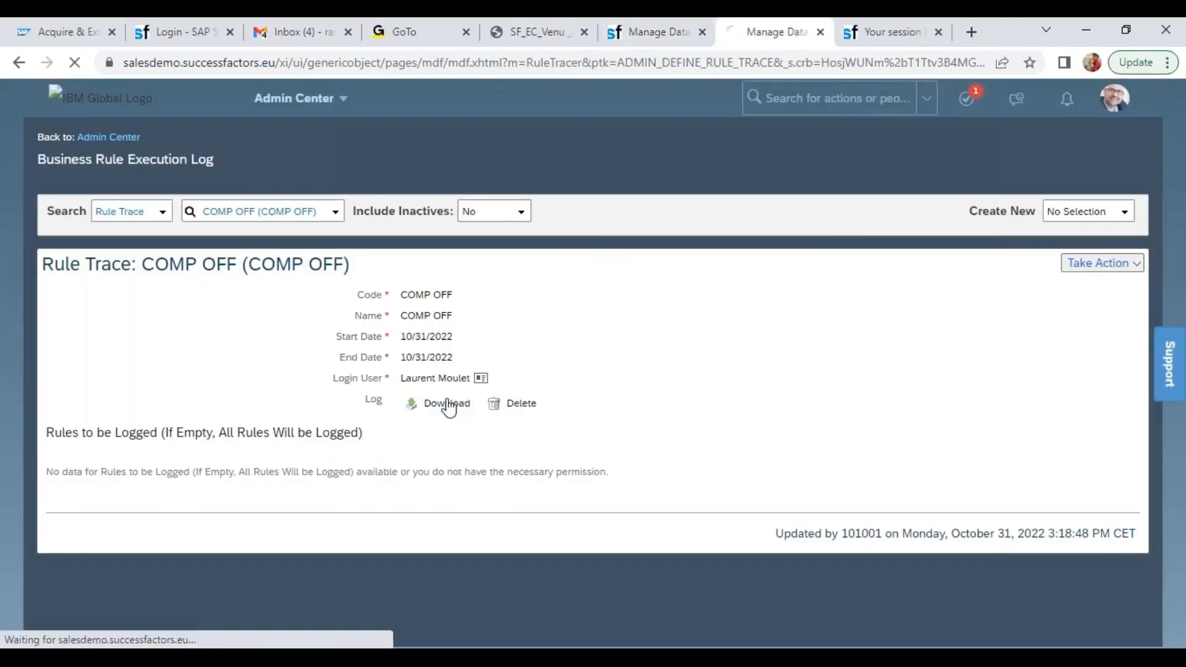
Search the actions for "con obj def" and open Configure Object Definitions
{"action": "left_click", "coordinate": [815, 99]}
{"action": "type", "text": "con obj d"}
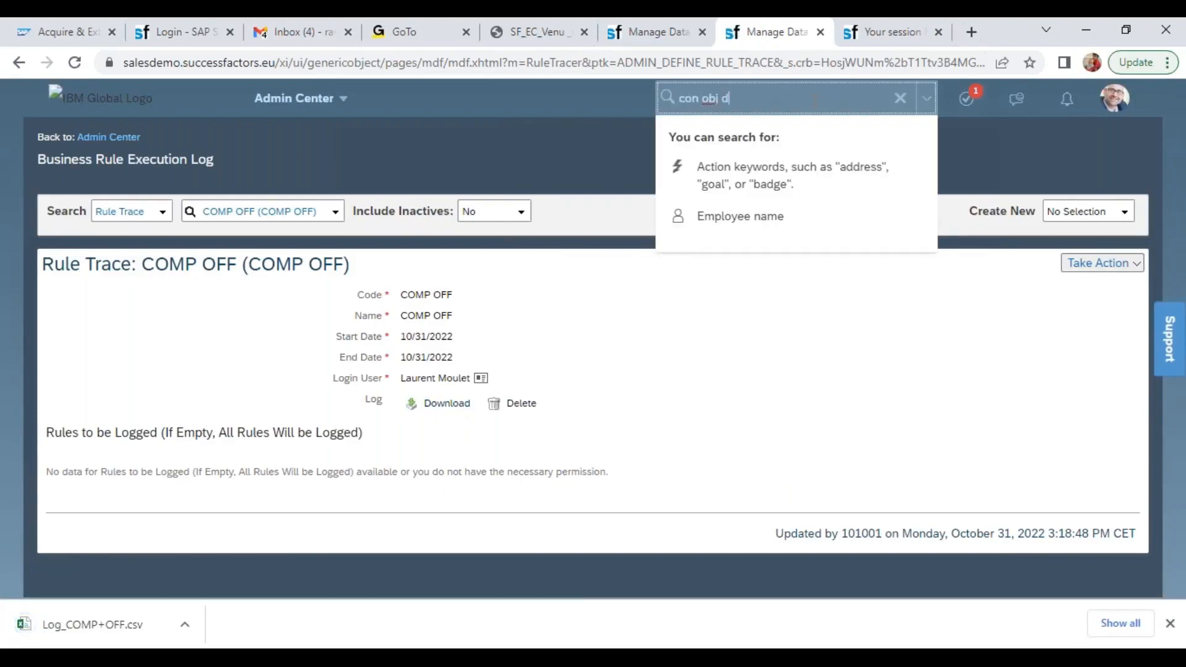
{"action": "type", "text": "et"}
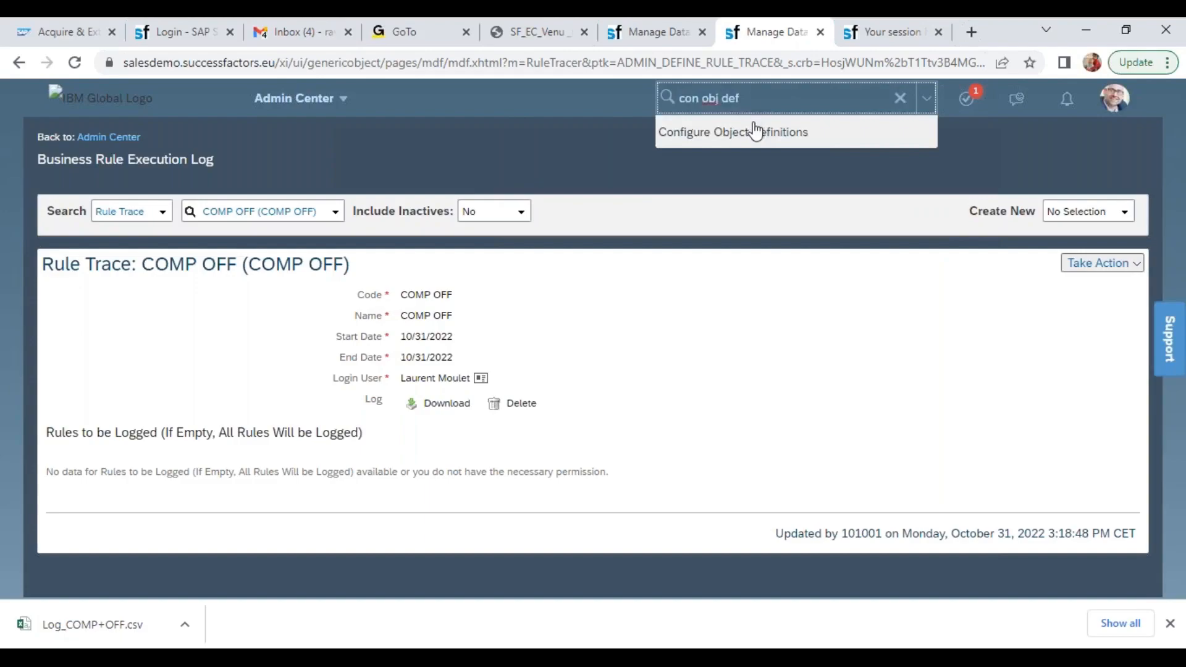
{"action": "left_click", "coordinate": [798, 132]}
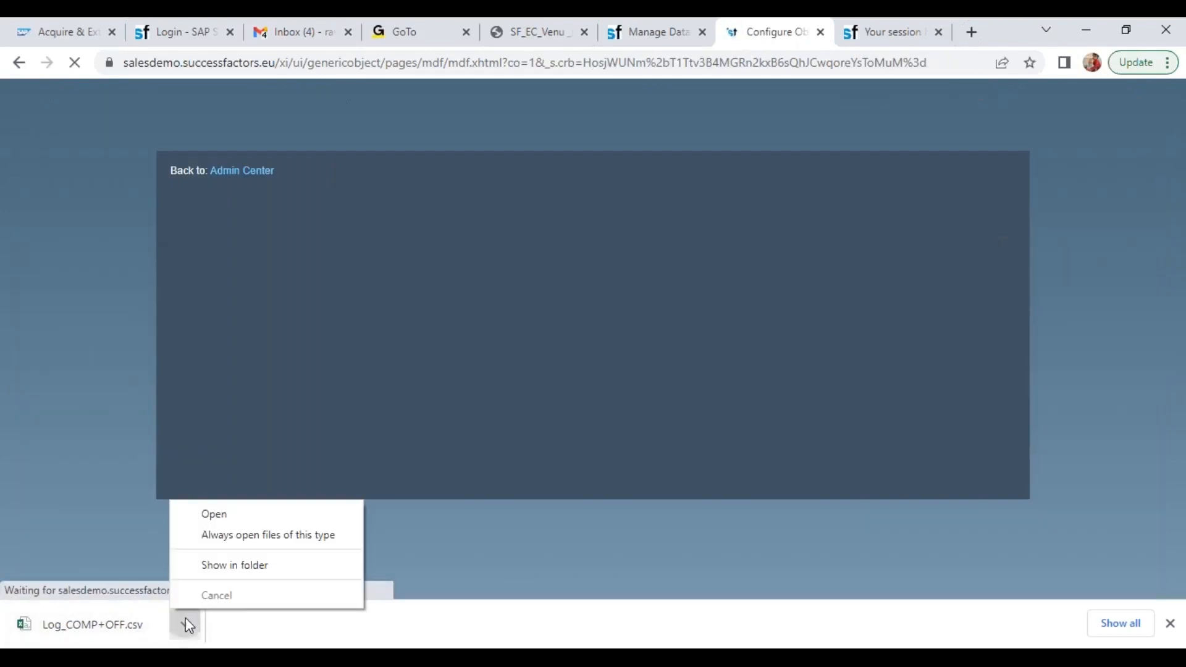
Open the downloaded Log_COMP+OFF.csv in Excel and copy the rule ID setPositionExternalCode from cell B12
{"action": "left_click", "coordinate": [186, 619]}
{"action": "left_click", "coordinate": [216, 516]}
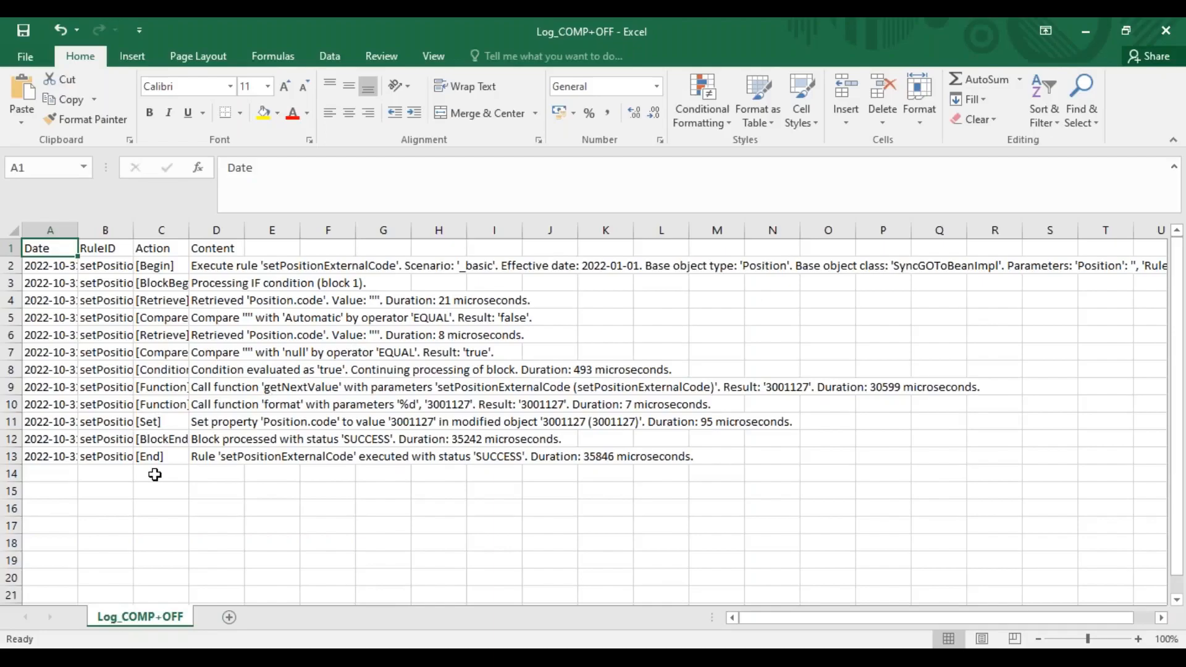
{"action": "left_click", "coordinate": [113, 444]}
{"action": "key", "text": "ctrl+c"}
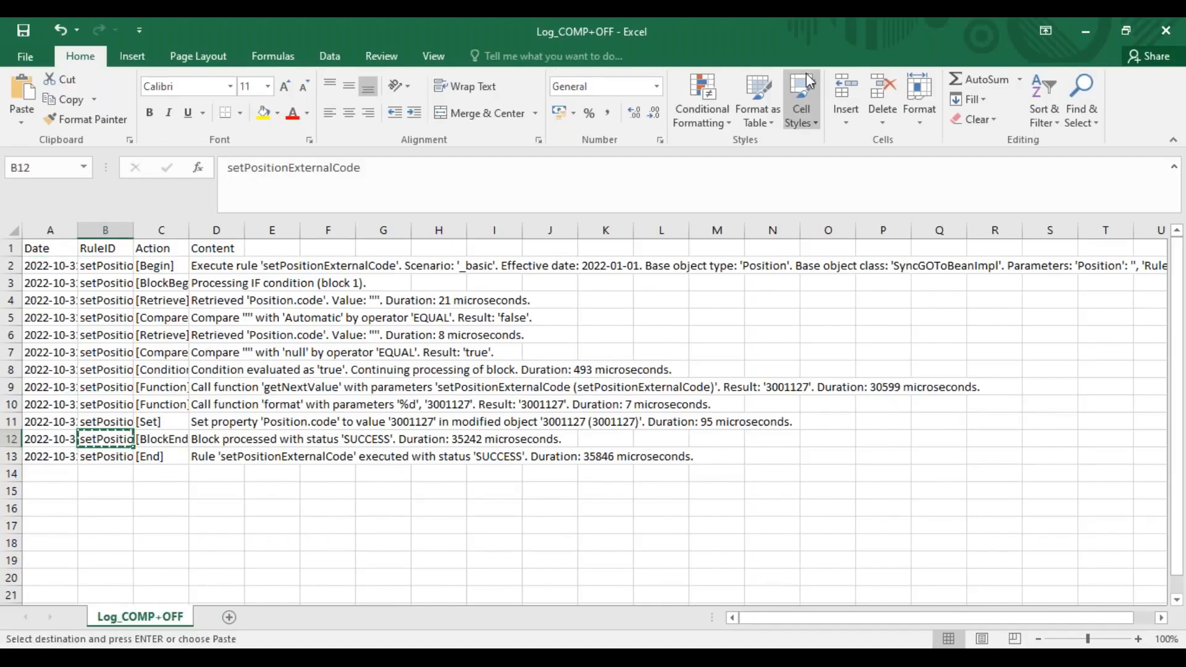
Switch back to Chrome, look up the Position object definition and open it for correction
{"action": "key", "text": "alt+Tab"}
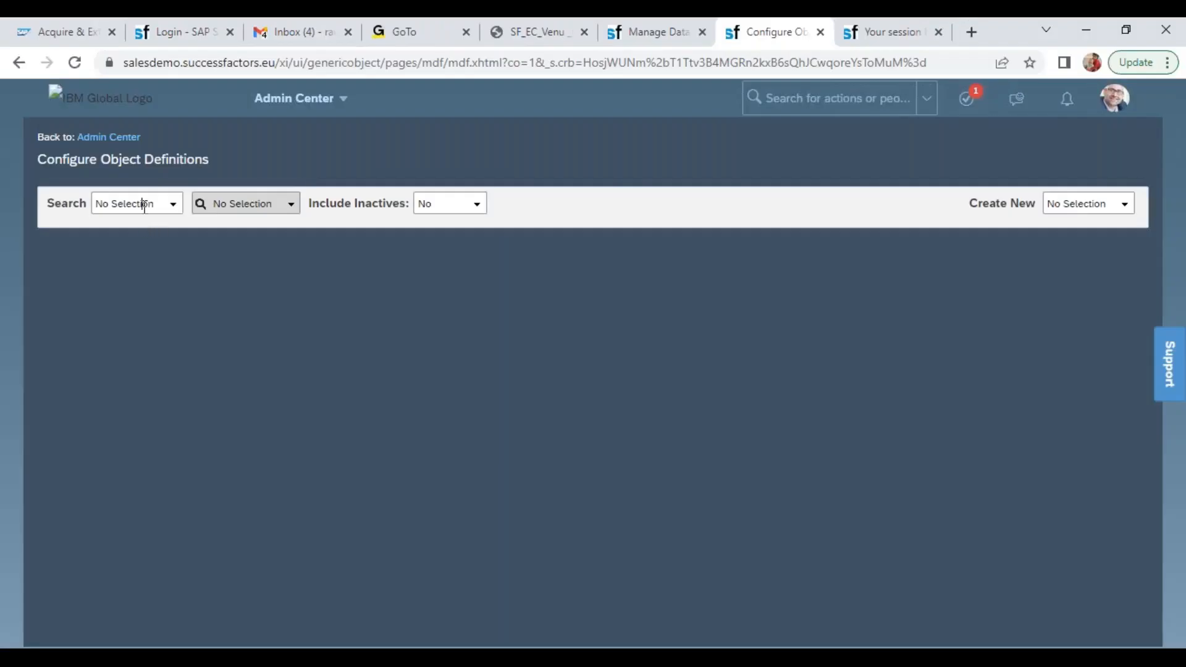
{"action": "left_click", "coordinate": [150, 205]}
{"action": "left_click", "coordinate": [168, 210]}
{"action": "left_click", "coordinate": [132, 259]}
{"action": "left_click", "coordinate": [234, 208]}
{"action": "type", "text": "pos"}
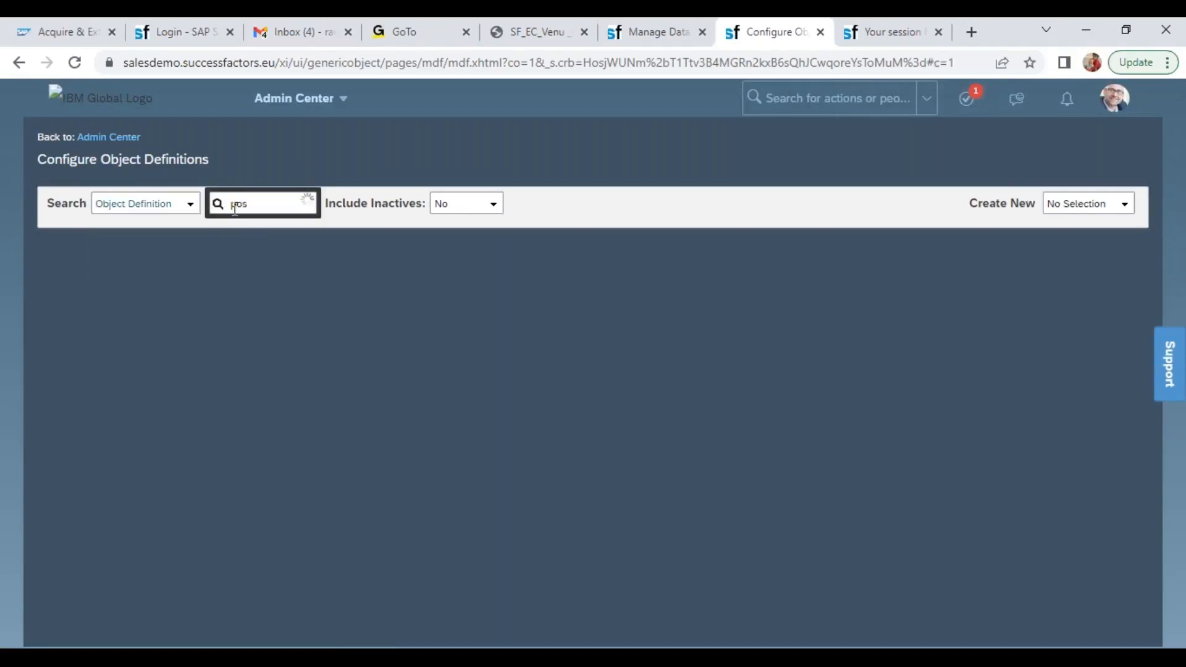
{"action": "left_click_drag", "start_coordinate": [398, 264], "coordinate": [396, 321]}
{"action": "left_click", "coordinate": [270, 306]}
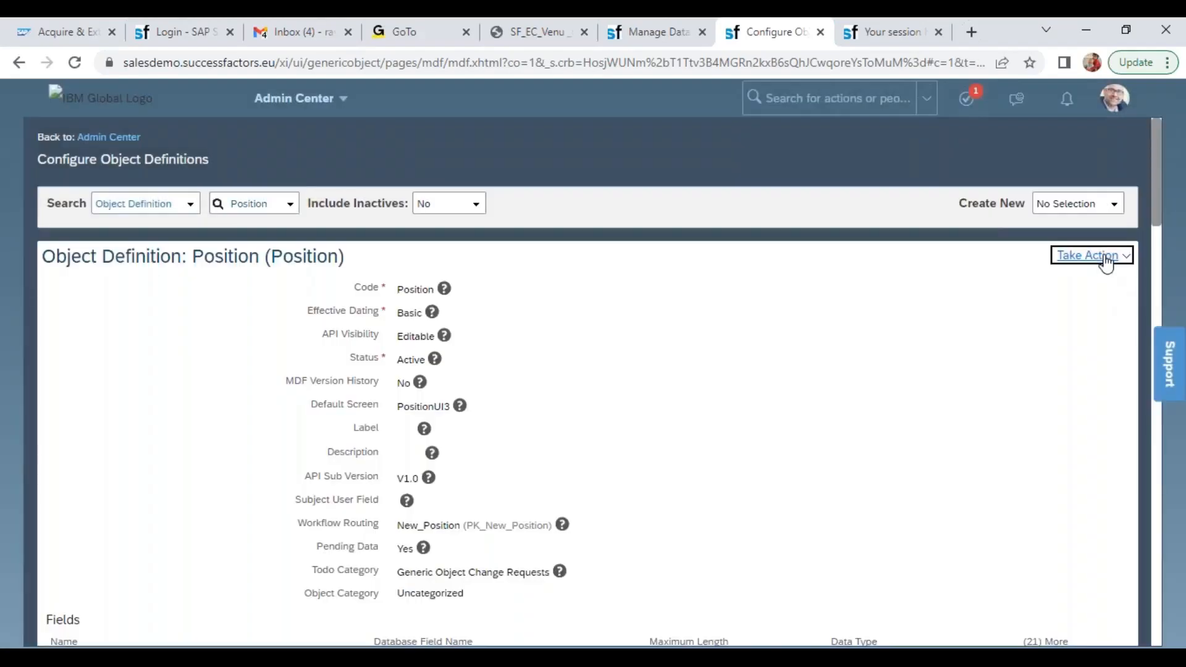
{"action": "left_click", "coordinate": [1105, 256]}
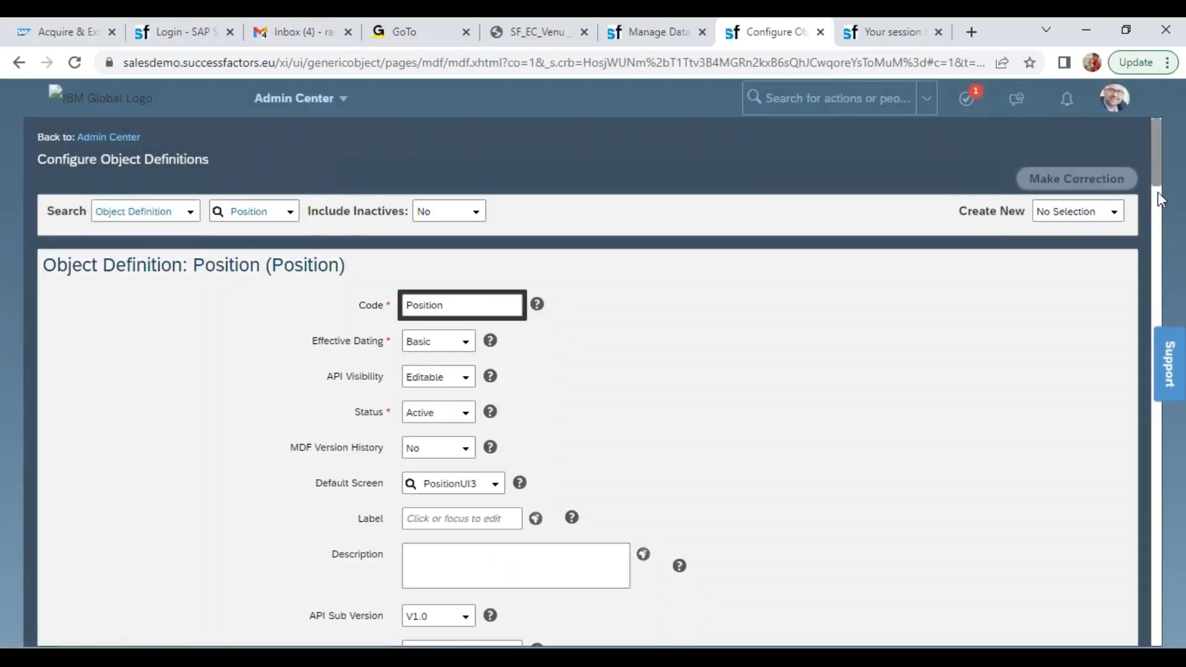
Open the Position save rule setPositionExternalCode for correction, examine its If and Then logic, and leave it without saving
{"action": "left_click_drag", "start_coordinate": [1158, 164], "coordinate": [1160, 618]}
{"action": "left_click", "coordinate": [267, 313]}
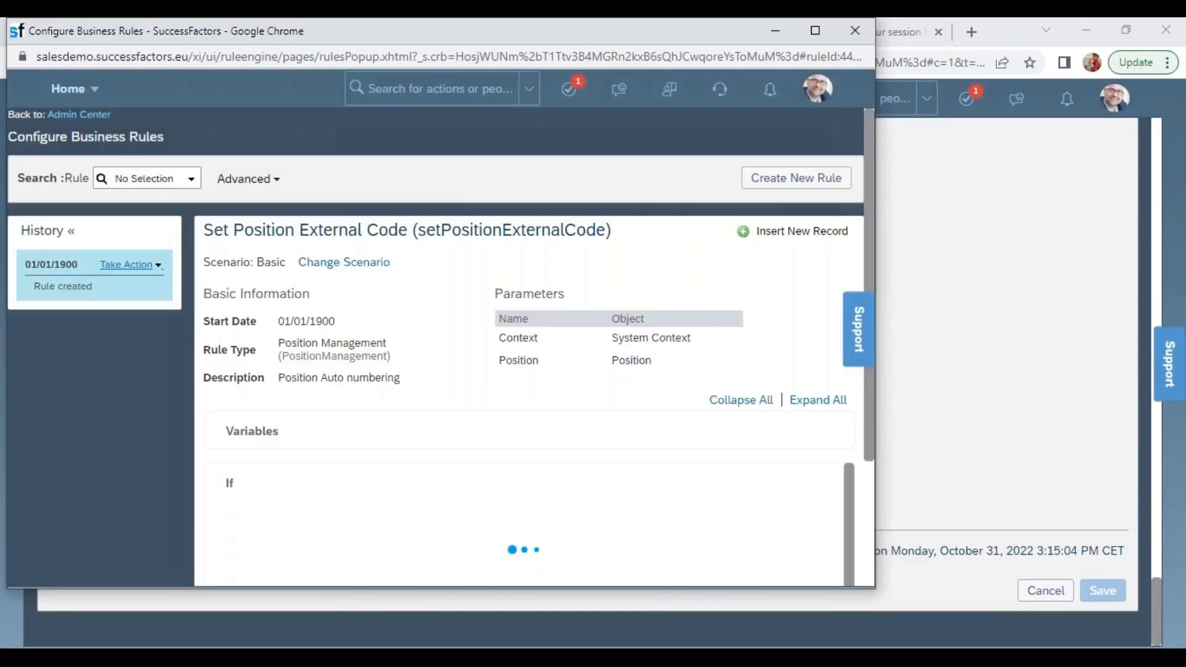
{"action": "left_click", "coordinate": [155, 267]}
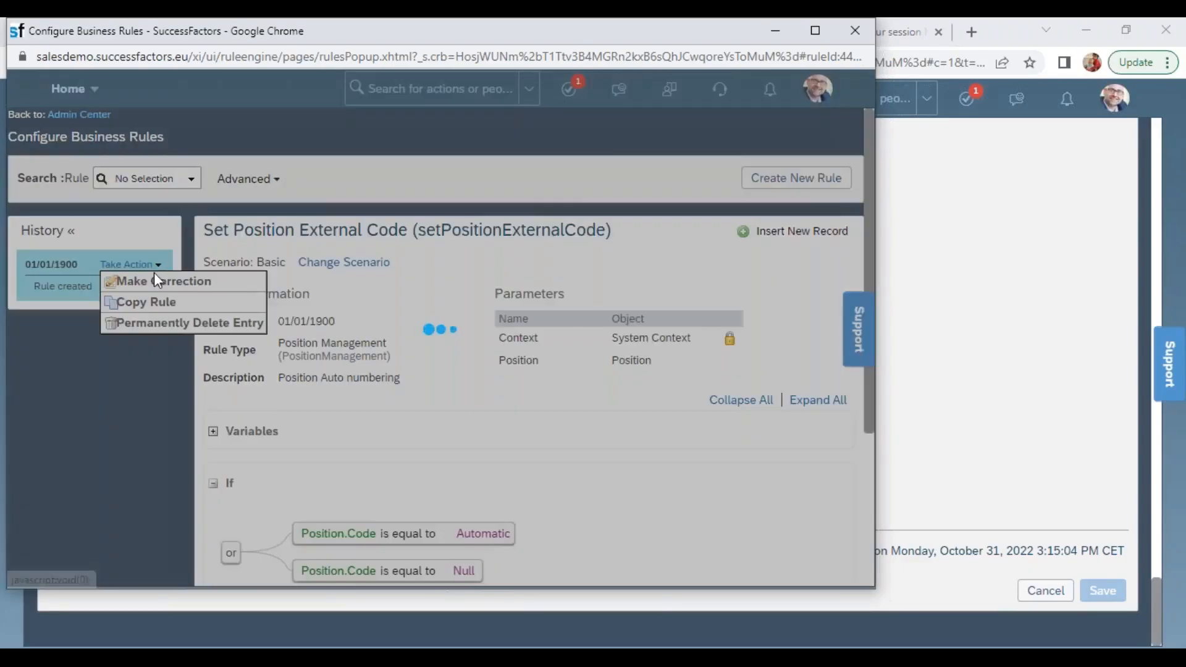
{"action": "left_click", "coordinate": [158, 283]}
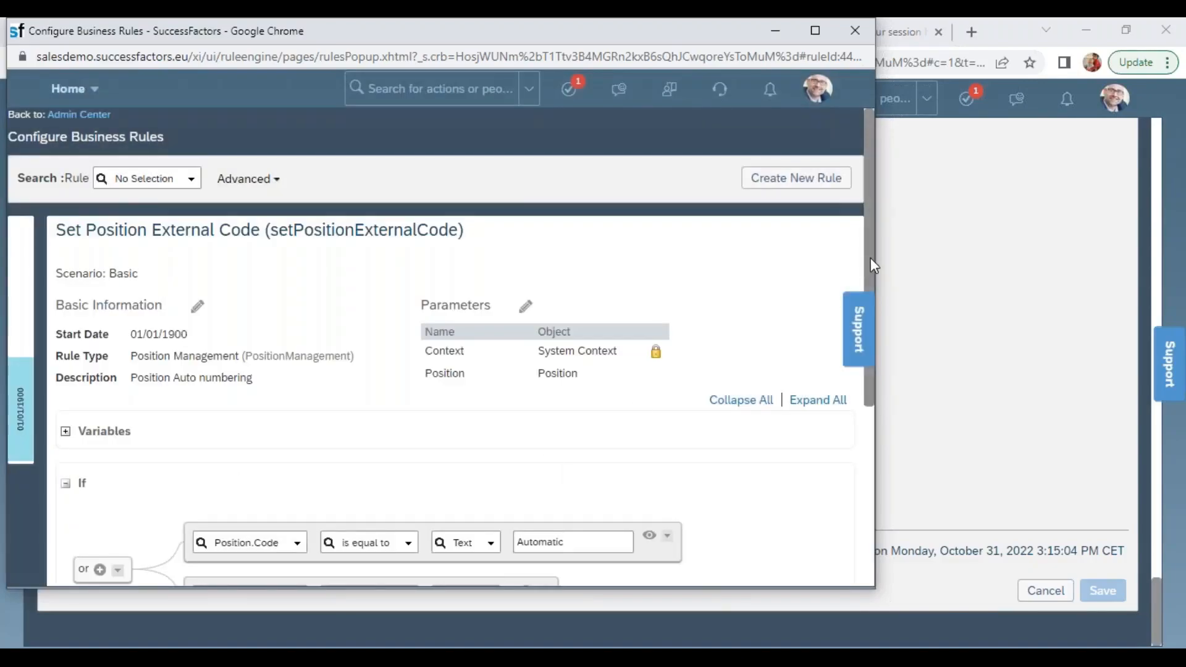
{"action": "left_click_drag", "start_coordinate": [870, 283], "coordinate": [908, 496]}
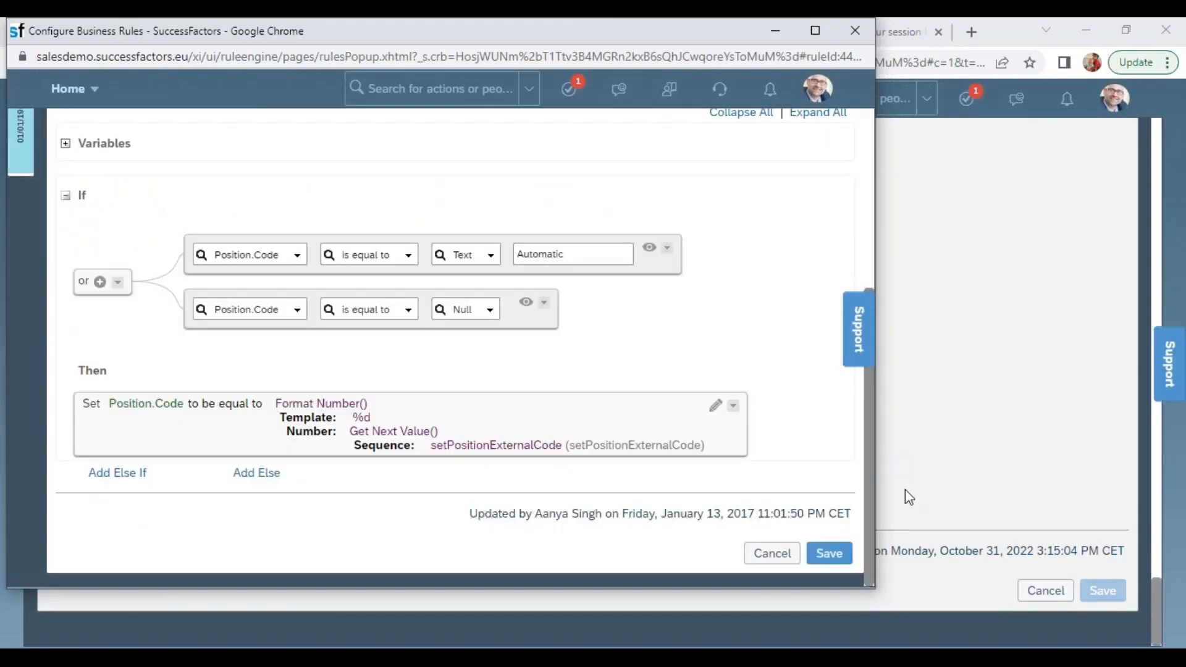
{"action": "left_click", "coordinate": [772, 553]}
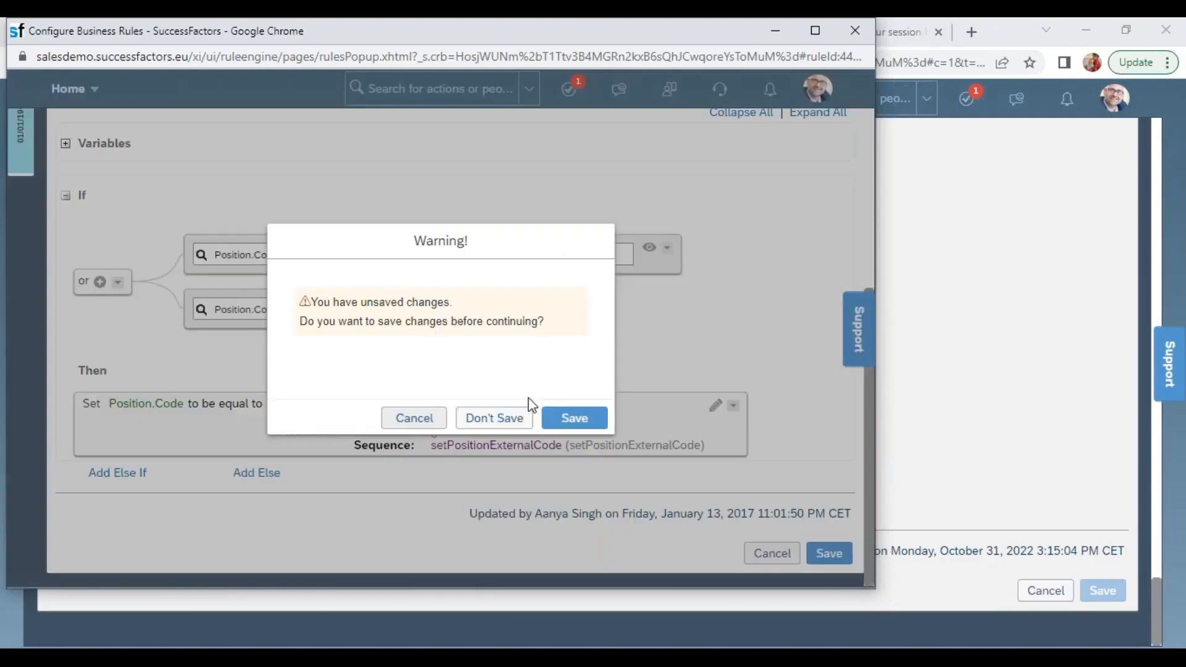
{"action": "left_click", "coordinate": [483, 417]}
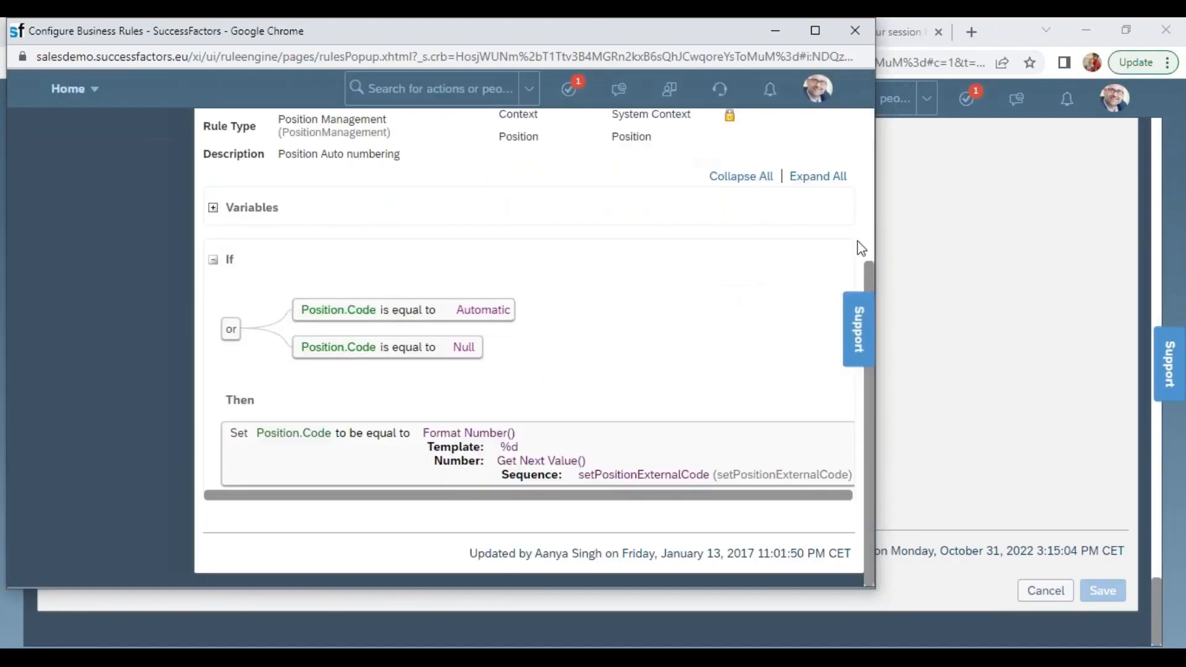
Look up the rule Set Position External Code (setPositionExternalCode) in the Configure Business Rules window
{"action": "scroll", "coordinate": [869, 159], "scroll_direction": "up", "scroll_amount": 4}
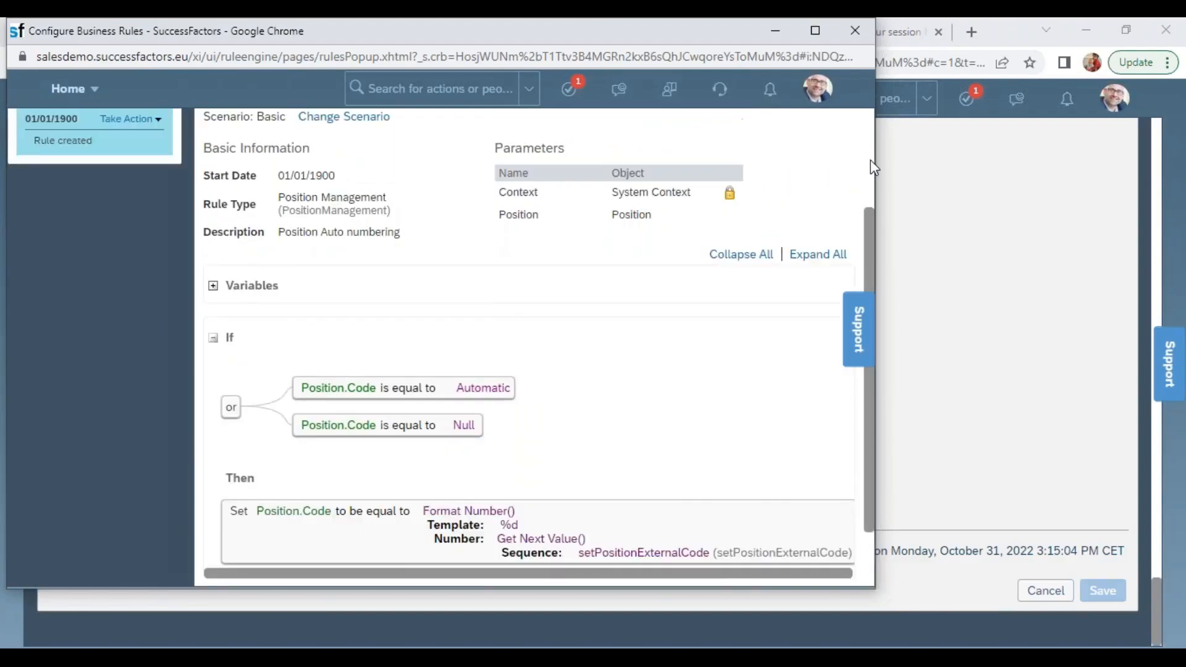
{"action": "left_click", "coordinate": [152, 179]}
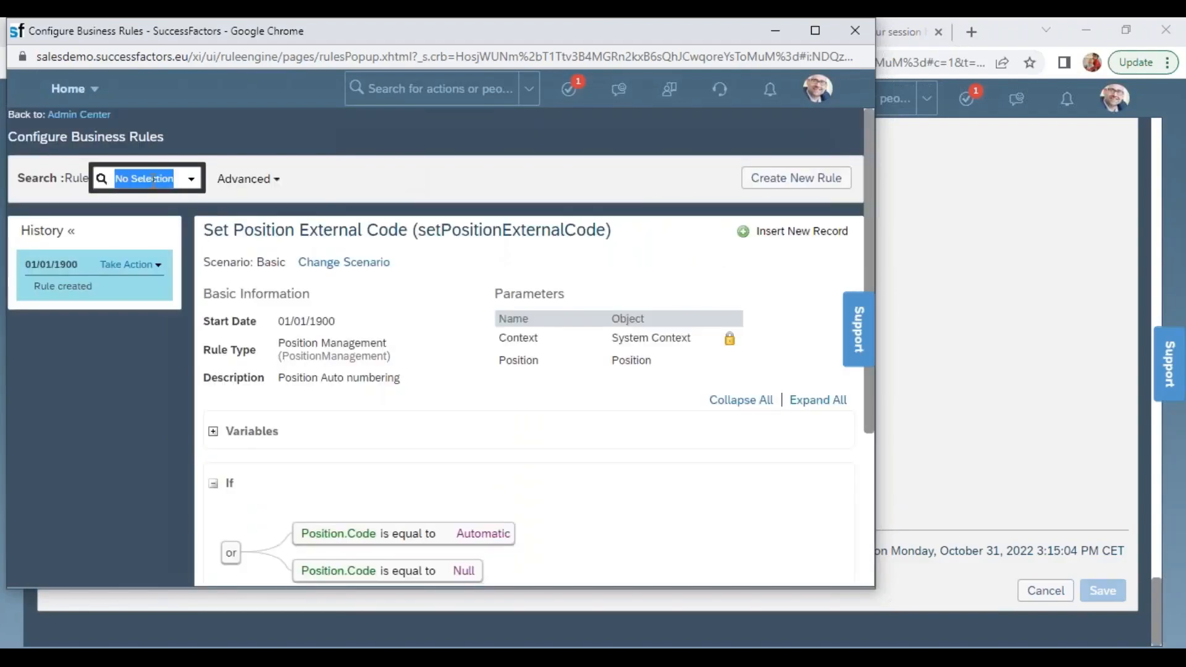
{"action": "type", "text": "ExternalCode"}
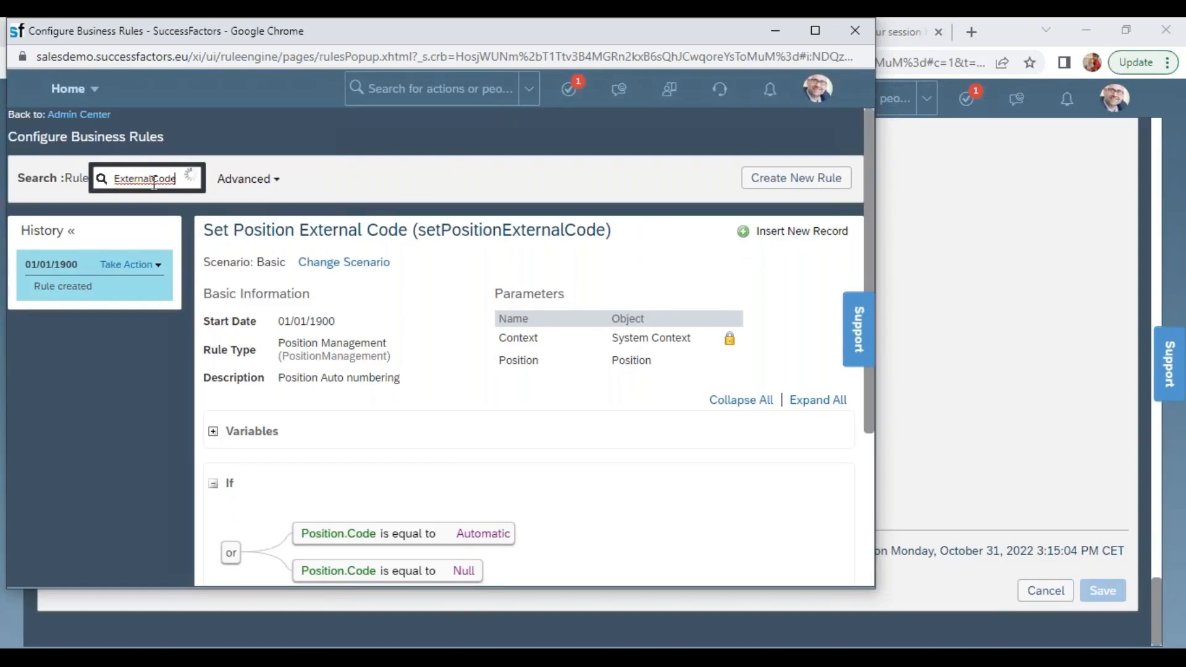
{"action": "left_click", "coordinate": [154, 201]}
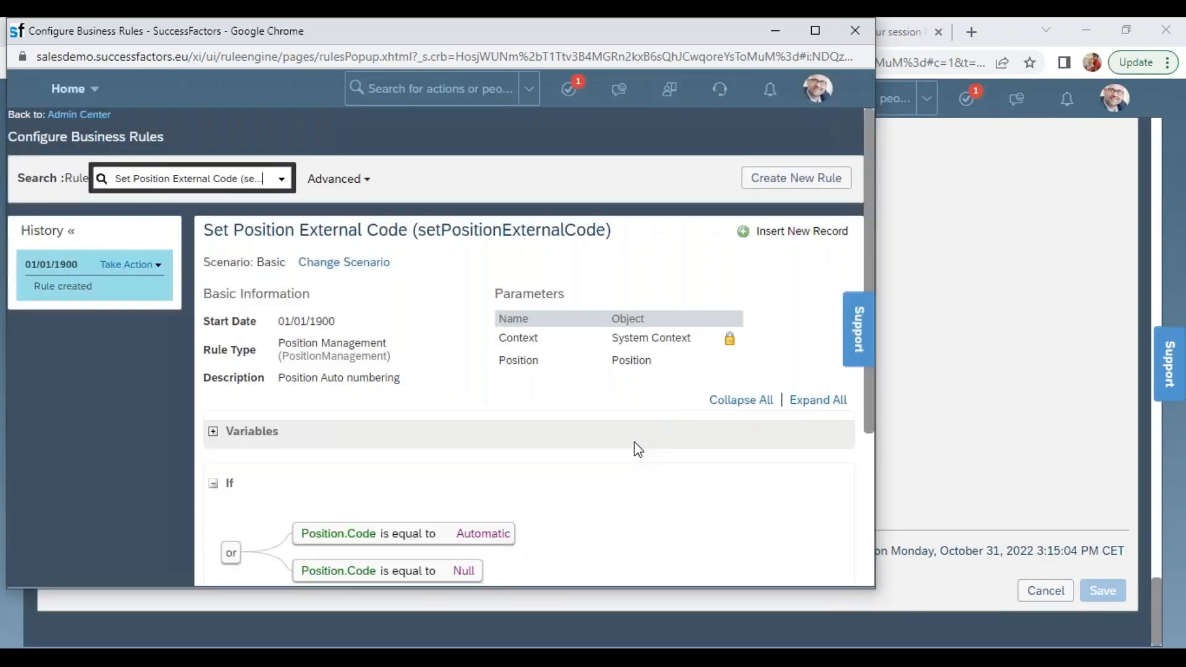
Copy the sequence ID setPositionExternalCode from the rule's Then block and minimize the rule window
{"action": "left_click_drag", "start_coordinate": [871, 247], "coordinate": [888, 380]}
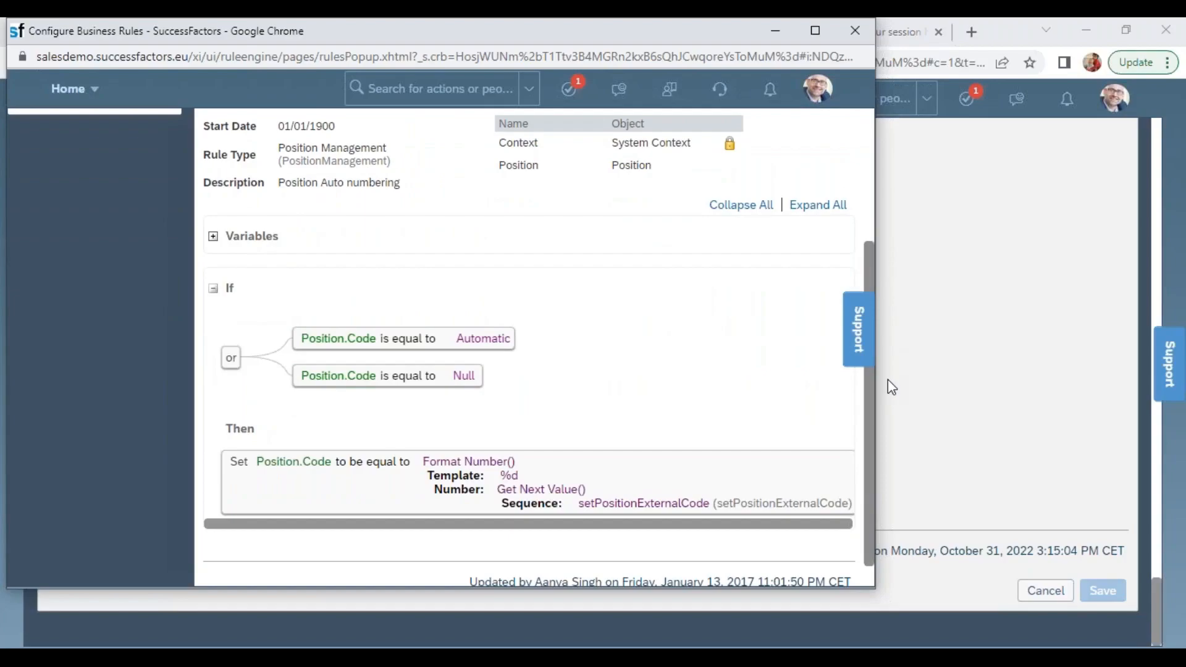
{"action": "left_click_drag", "start_coordinate": [887, 380], "coordinate": [898, 416]}
{"action": "triple_click", "coordinate": [801, 475]}
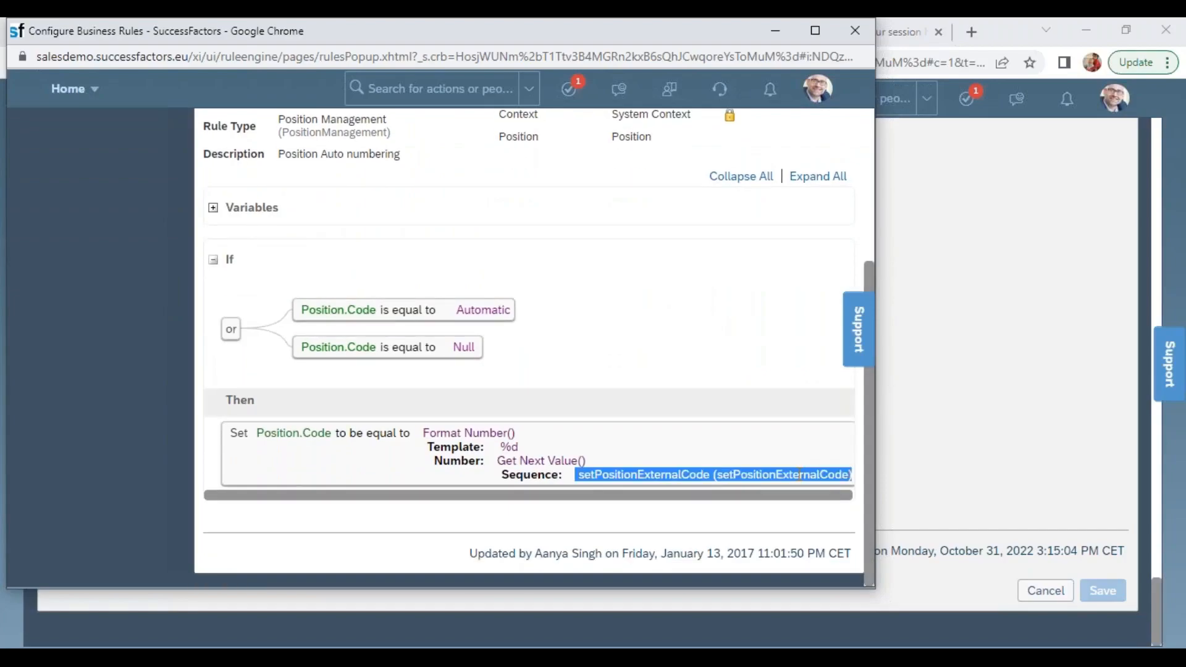
{"action": "double_click", "coordinate": [788, 476]}
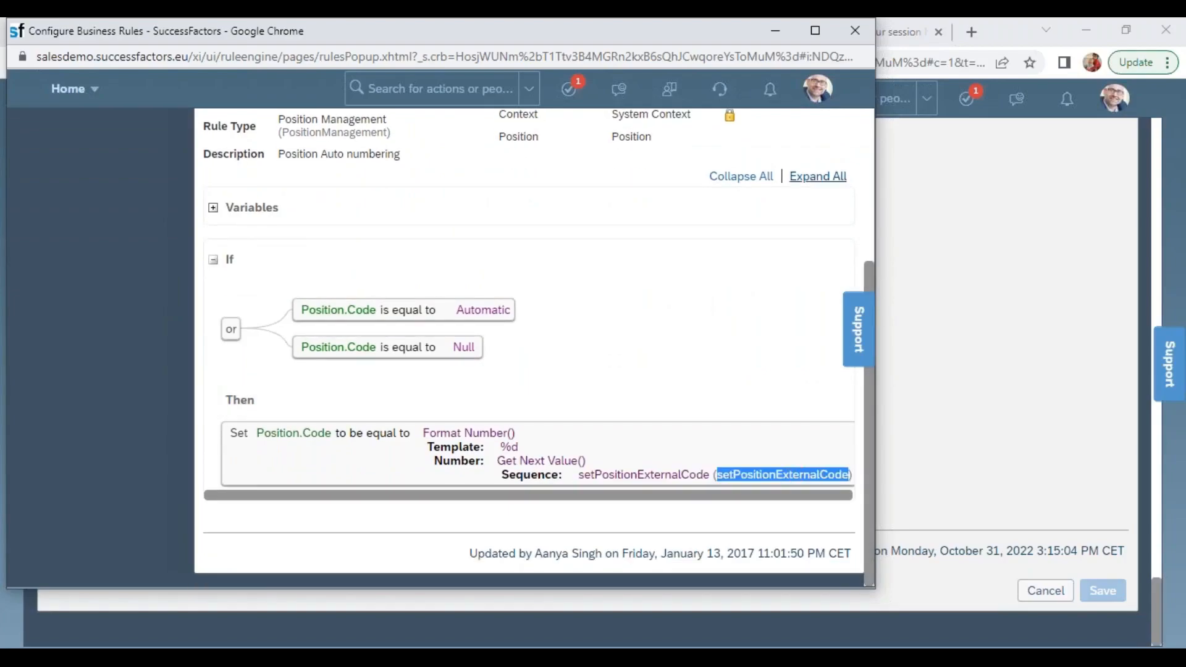
{"action": "left_click", "coordinate": [777, 26]}
Duplicate the Configure Object Definitions browser tab, search its actions for "man data" and open Manage Data there
{"action": "right_click", "coordinate": [784, 38]}
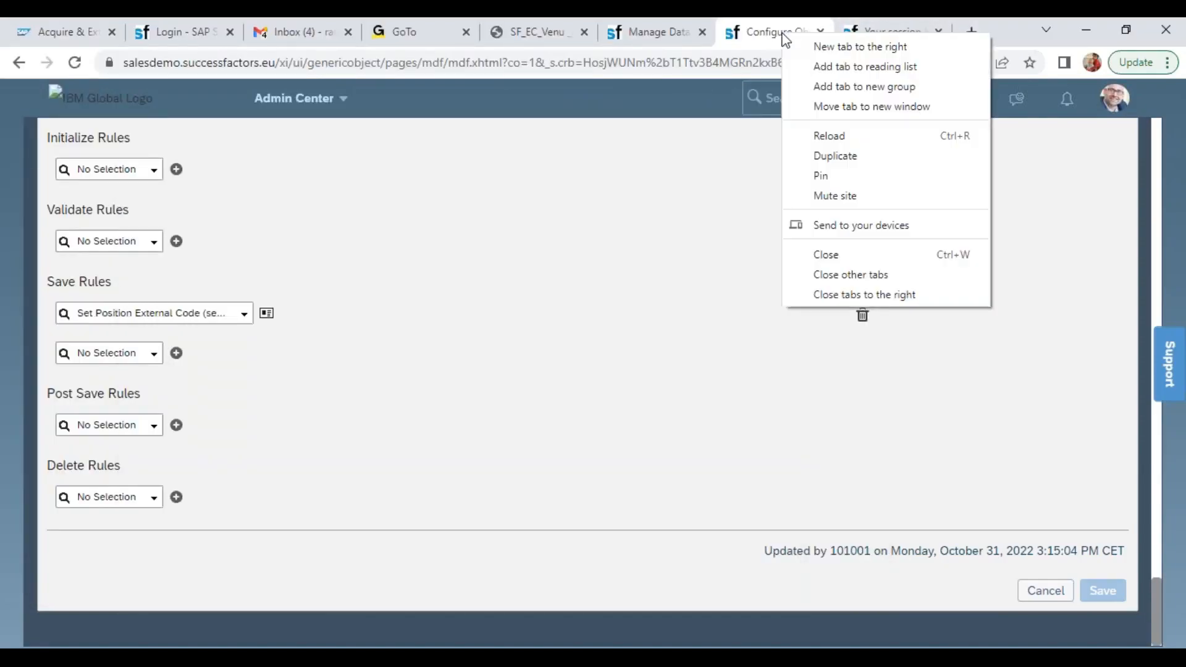
{"action": "left_click", "coordinate": [852, 162]}
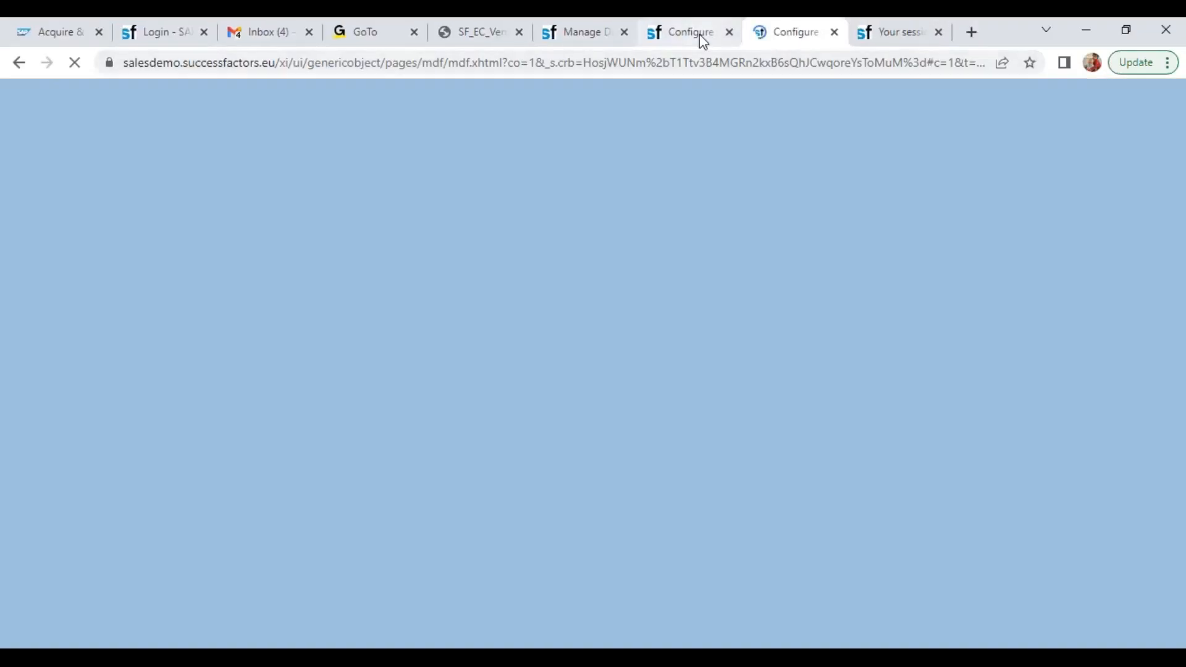
{"action": "left_click", "coordinate": [686, 34]}
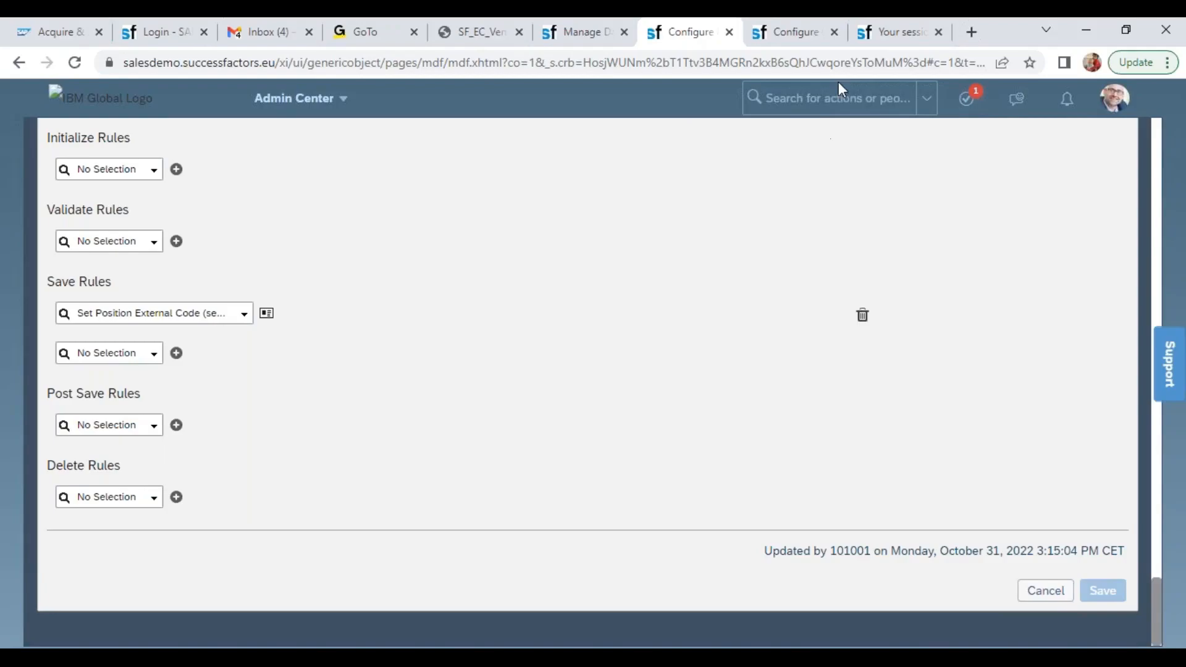
{"action": "left_click", "coordinate": [816, 38]}
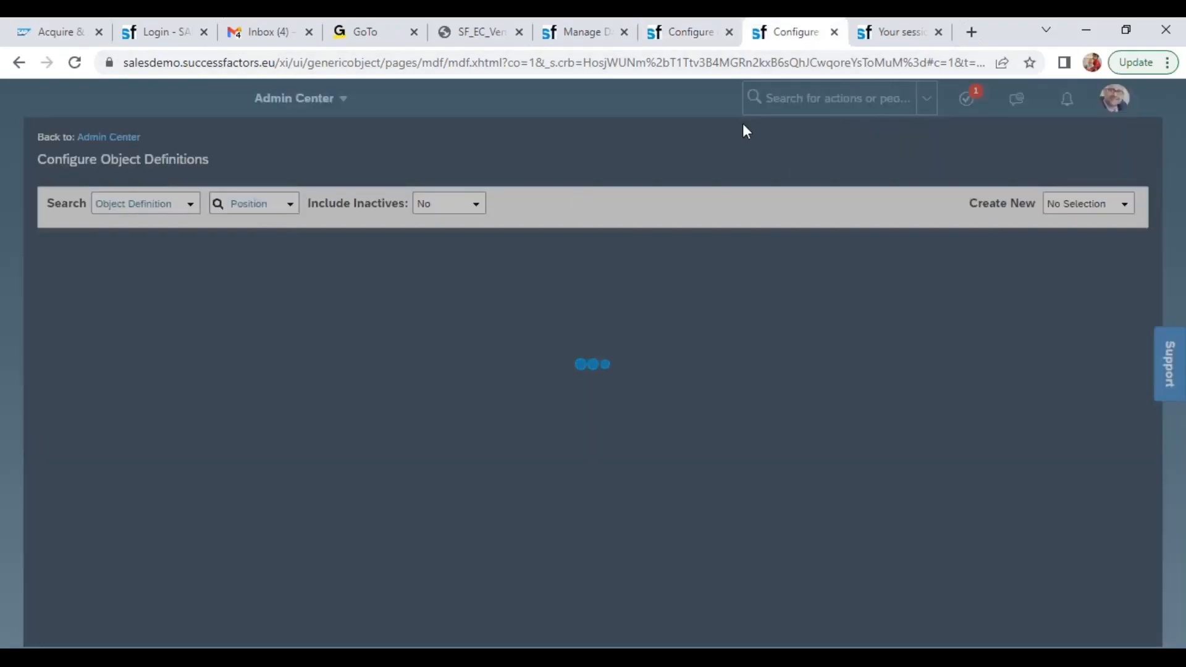
{"action": "left_click", "coordinate": [799, 101]}
{"action": "type", "text": "man data"}
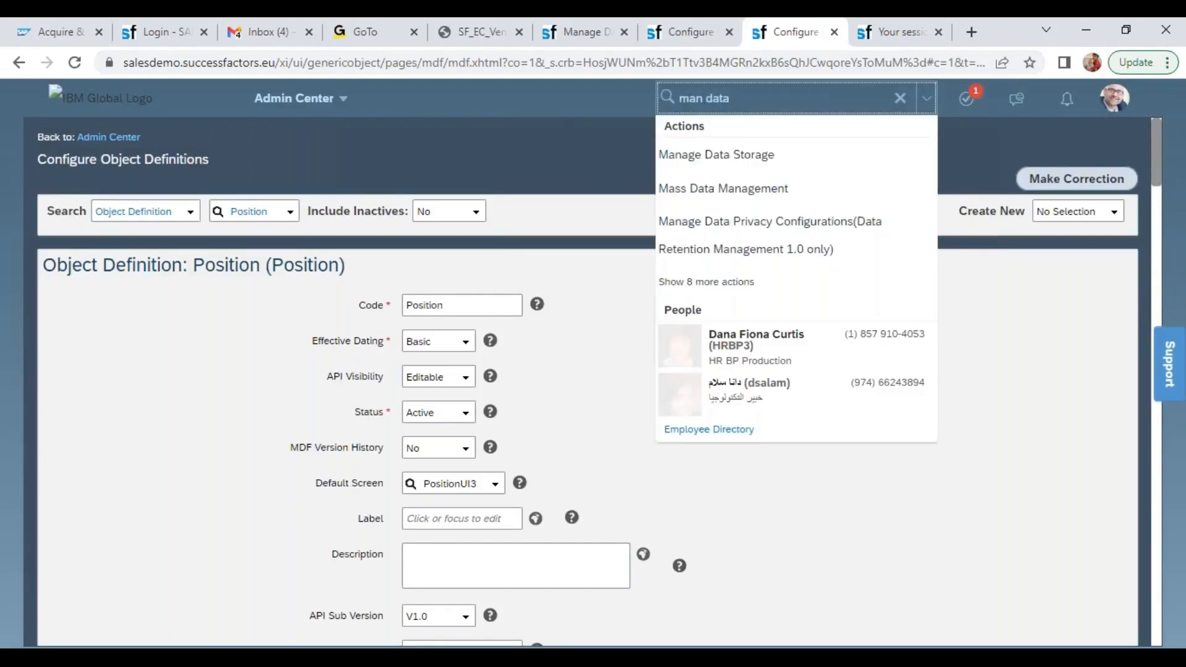
{"action": "left_click", "coordinate": [729, 285]}
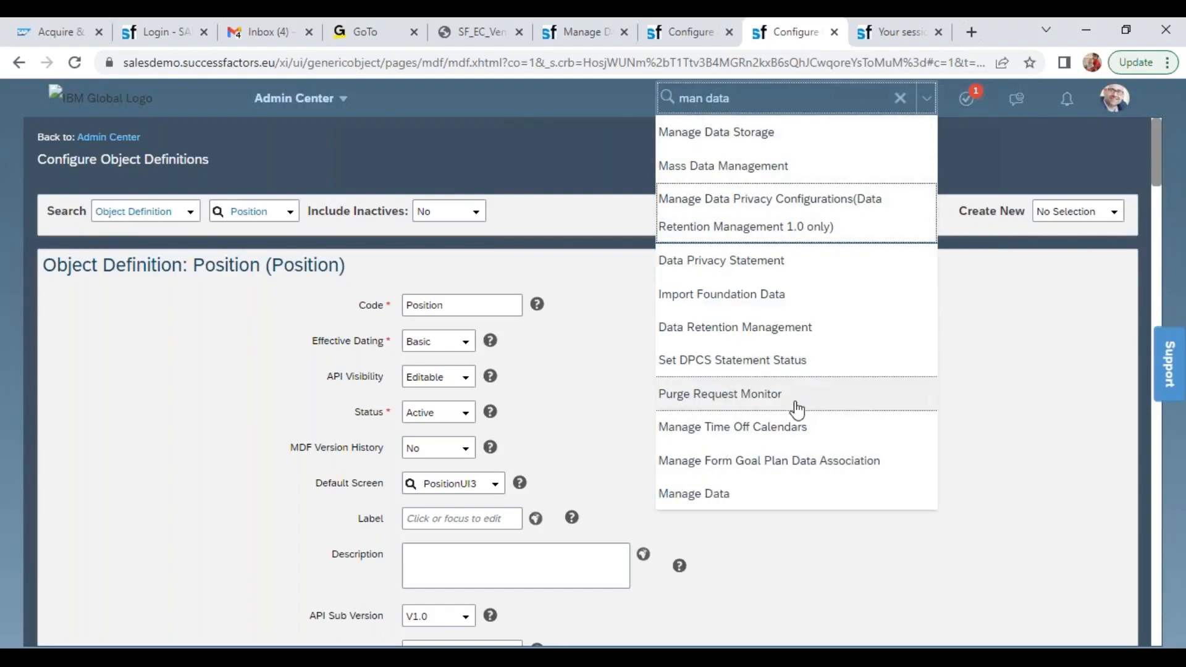
{"action": "left_click", "coordinate": [727, 494]}
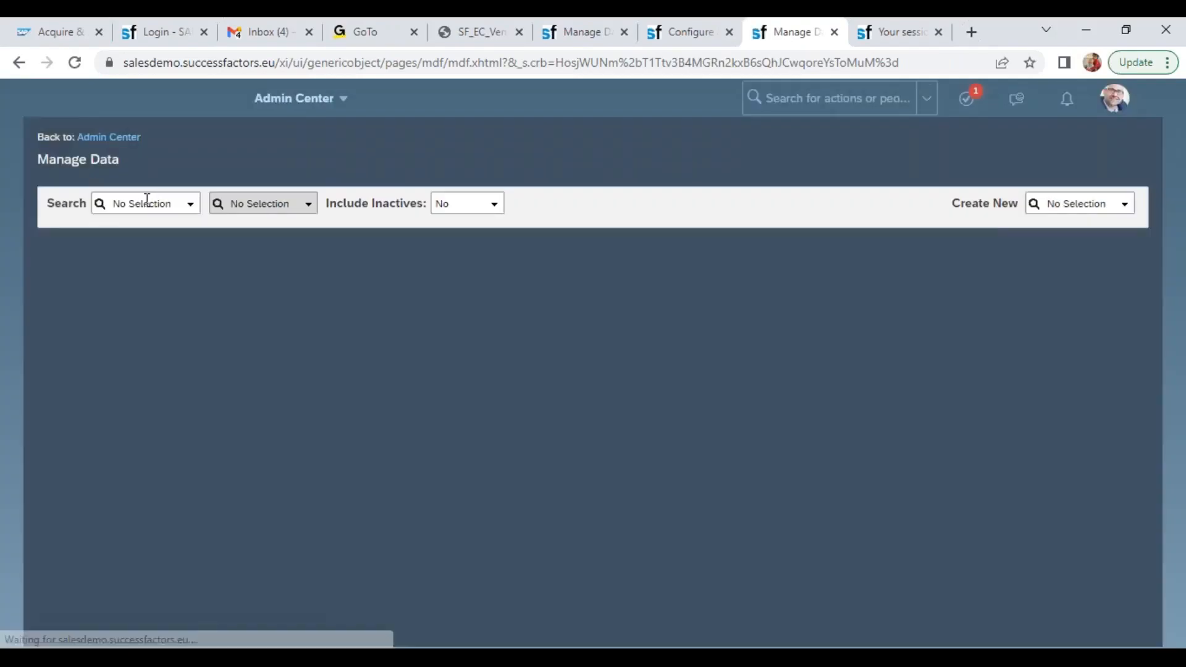
Look up the Sequence object setPositionExternalCode in Manage Data using the copied ID
{"action": "left_click", "coordinate": [147, 203]}
{"action": "type", "text": "seq"}
{"action": "left_click", "coordinate": [123, 229]}
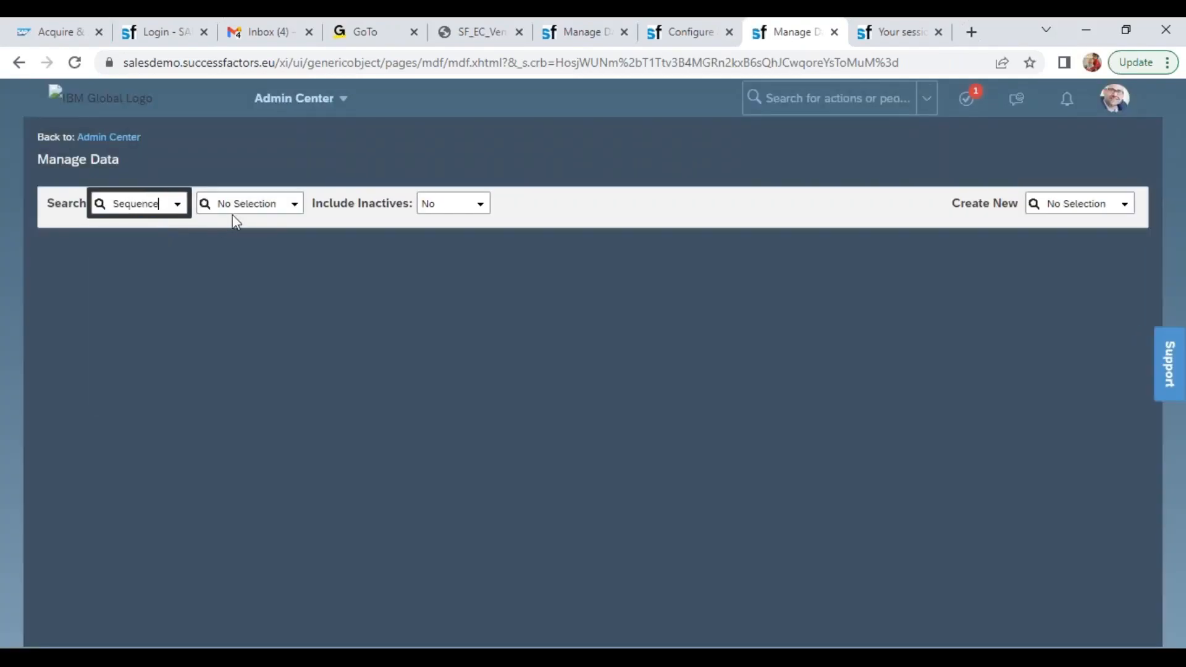
{"action": "left_click", "coordinate": [282, 213]}
{"action": "type", "text": "ExternalCode"}
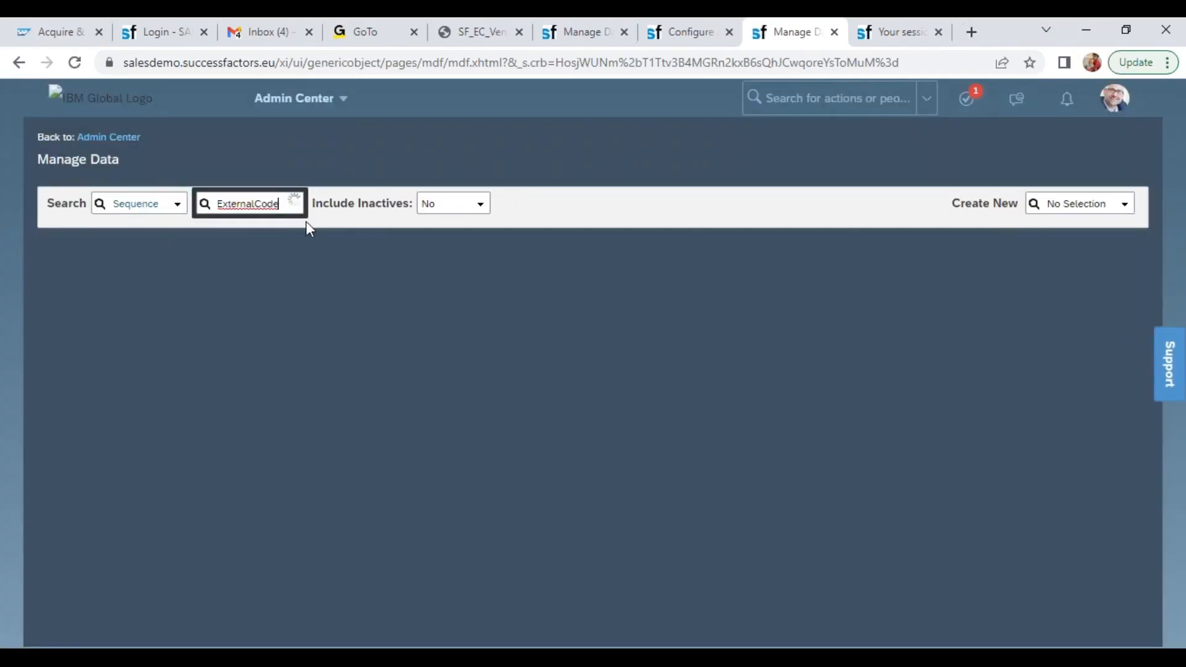
{"action": "left_click", "coordinate": [279, 227]}
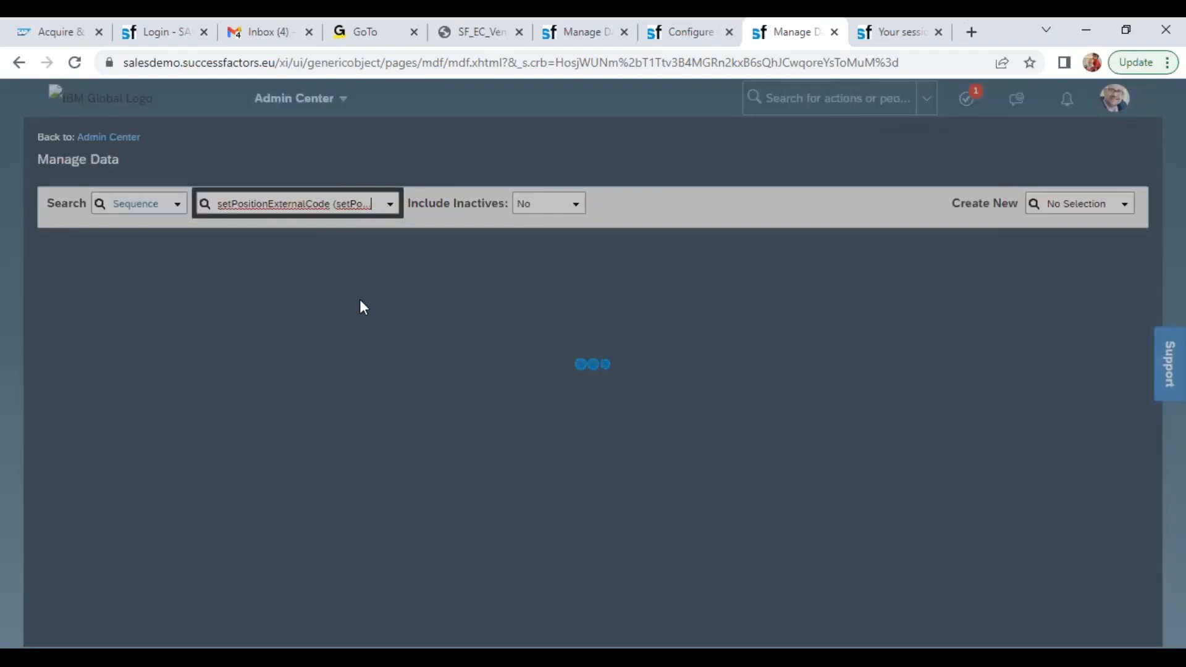
Review the workflow participants of the pending Create Position request, cancel its confirmation and return to the sequence record
{"action": "left_click", "coordinate": [676, 33]}
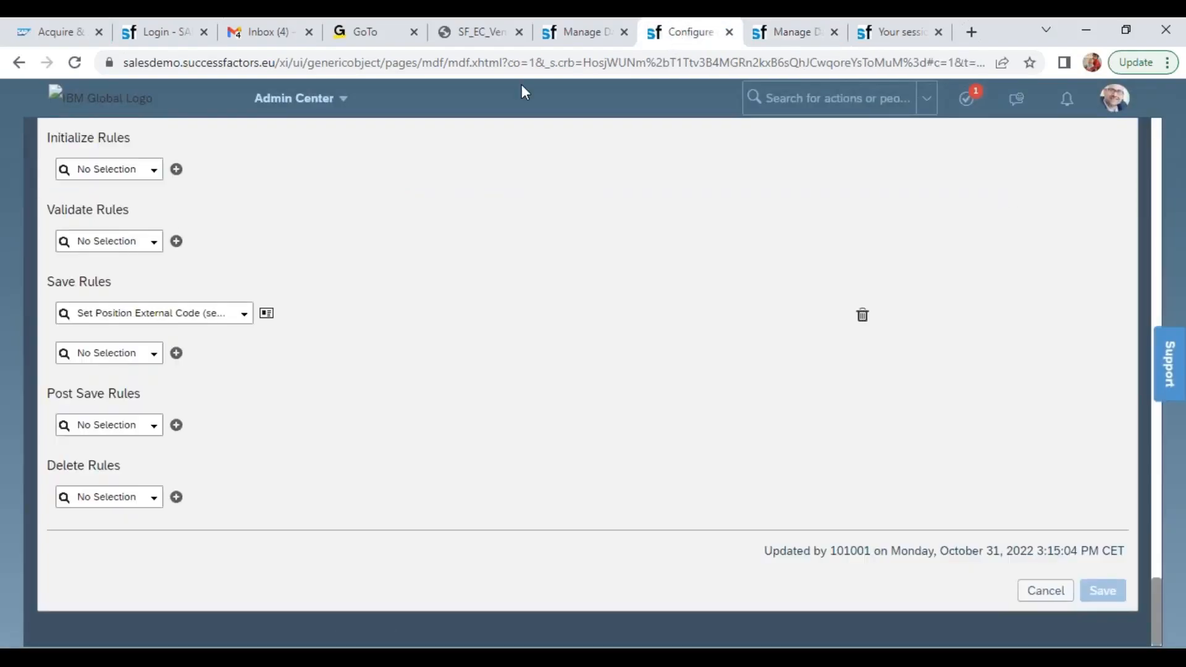
{"action": "left_click", "coordinate": [580, 33]}
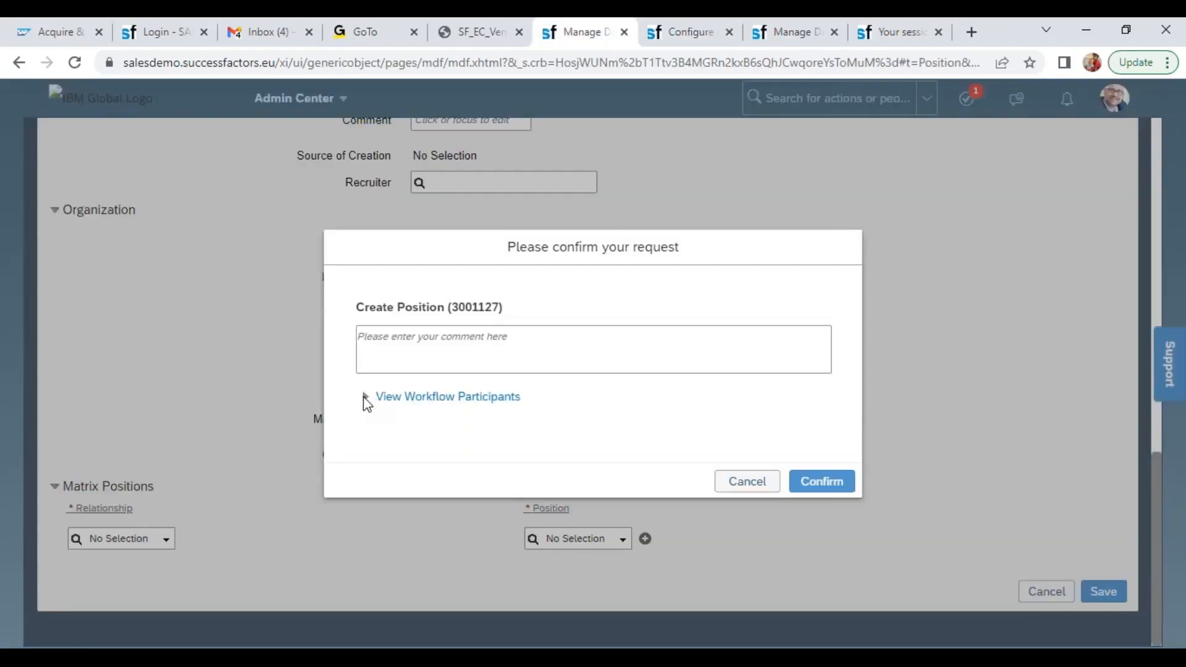
{"action": "left_click", "coordinate": [401, 400]}
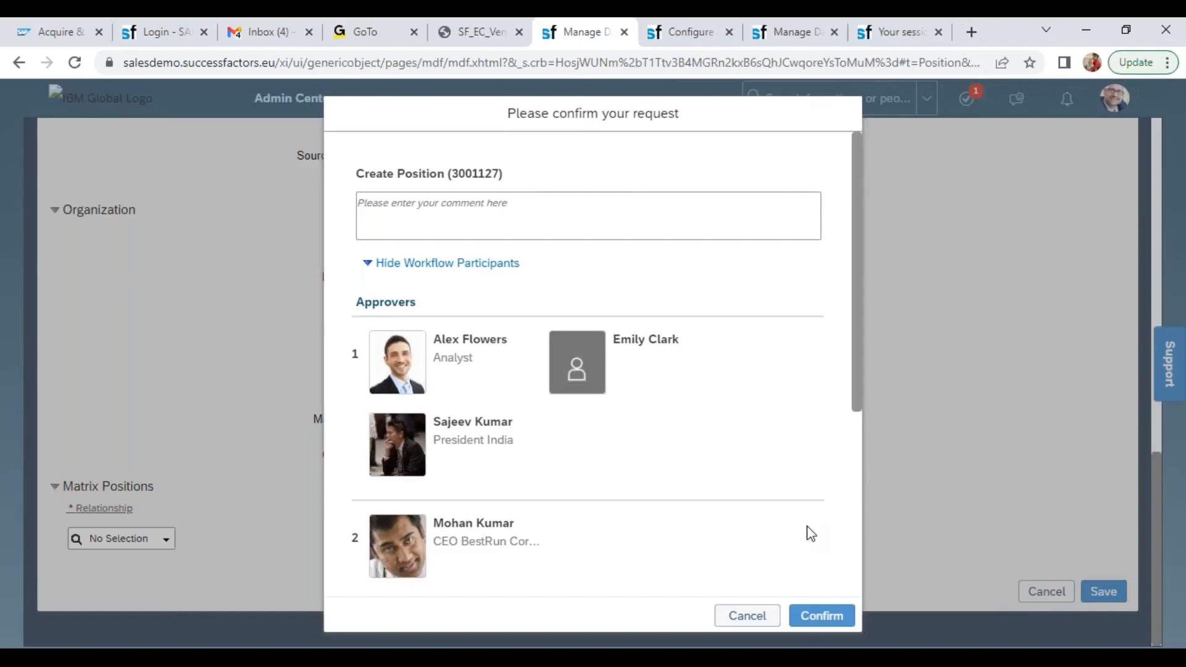
{"action": "left_click", "coordinate": [754, 616]}
{"action": "left_click", "coordinate": [794, 34]}
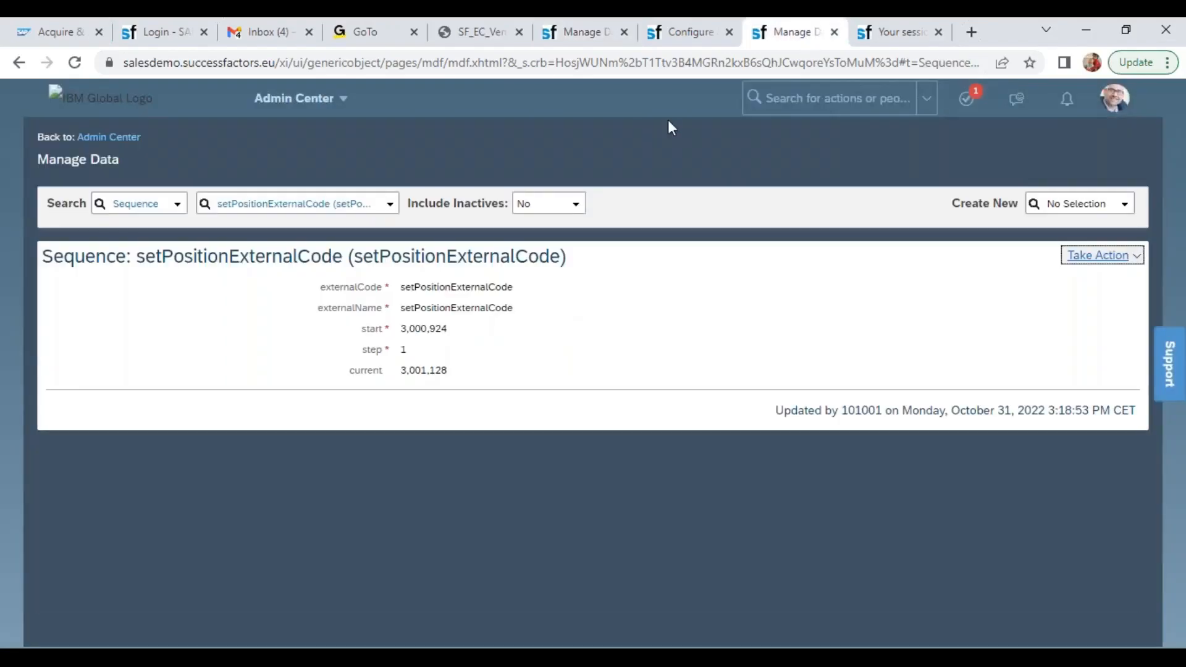
Search the actions for "man org pay" and open Manage Organization, Pay and Job Structures
{"action": "left_click", "coordinate": [804, 97]}
{"action": "type", "text": "man prg pay"}
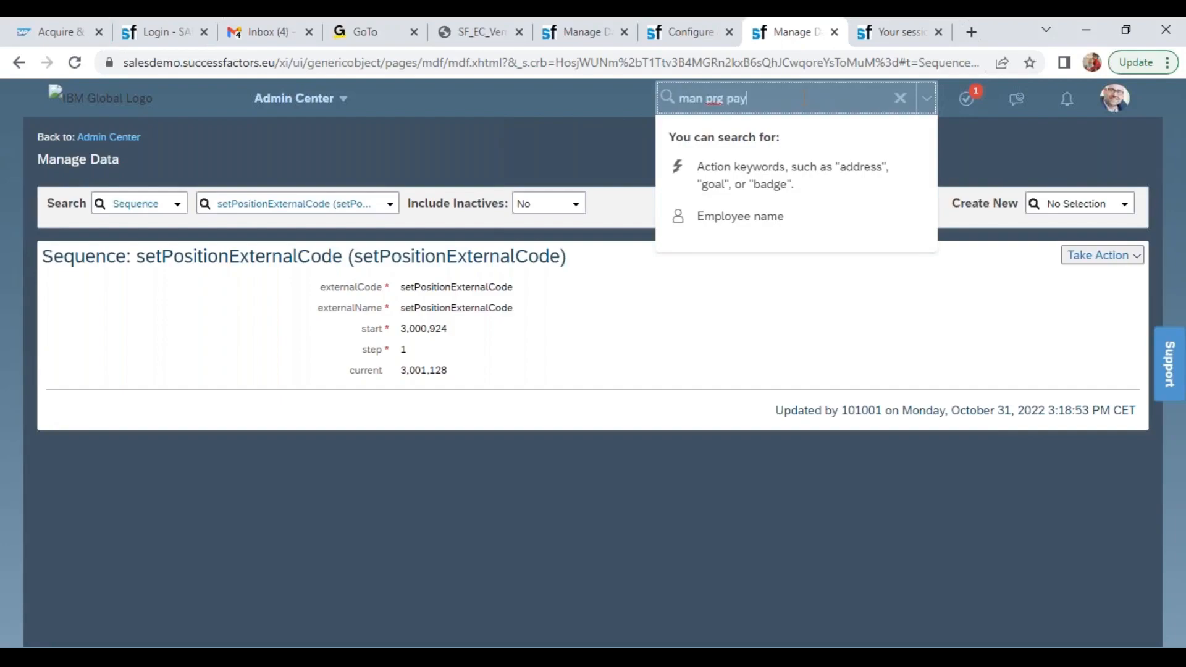
{"action": "key", "text": "Return"}
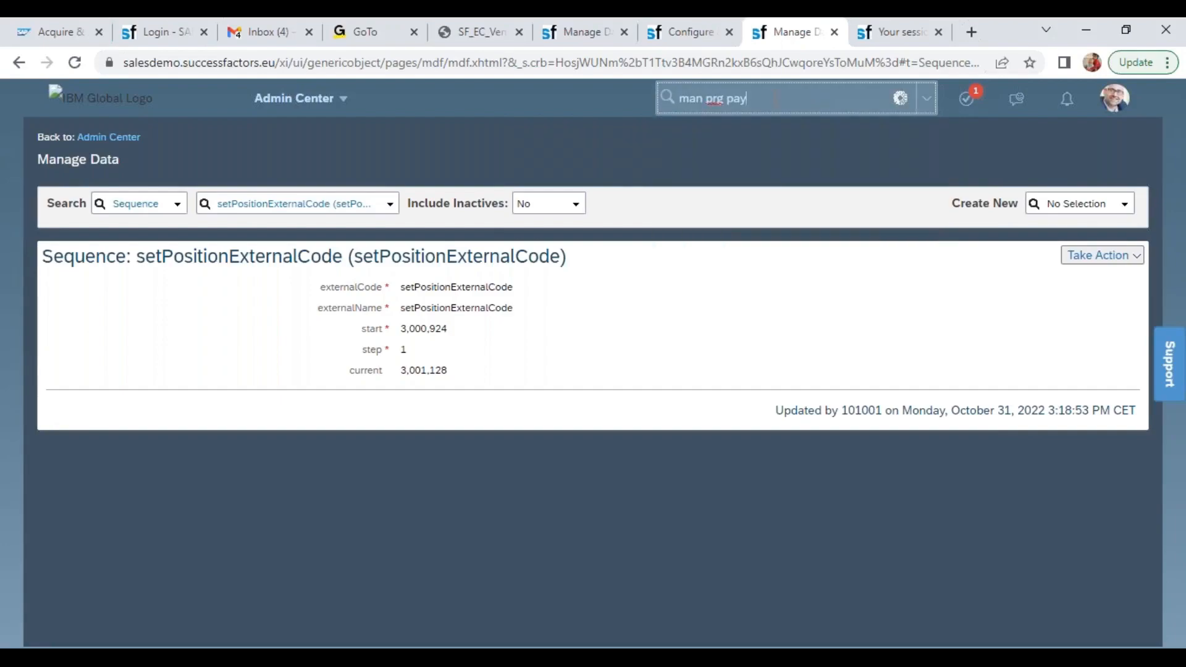
{"action": "key", "text": "BackSpace"}
{"action": "type", "text": "o"}
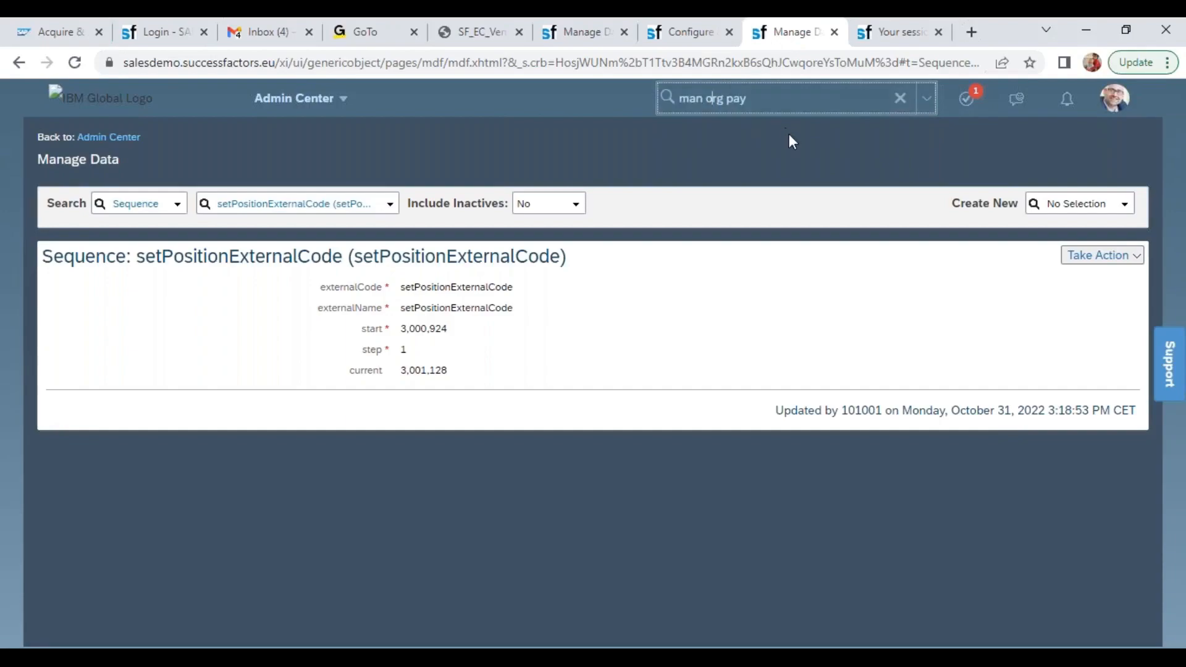
{"action": "left_click", "coordinate": [747, 147]}
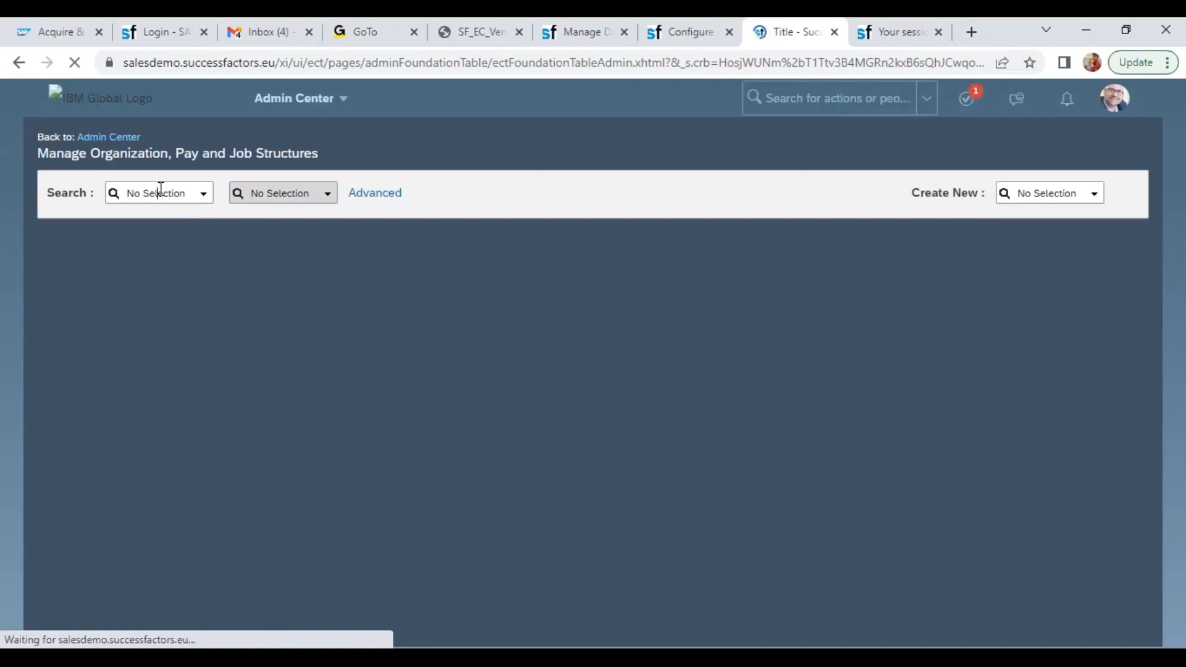
Look up the Workflow object New_Position (PK_New_Position)
{"action": "left_click", "coordinate": [160, 191]}
{"action": "type", "text": "work"}
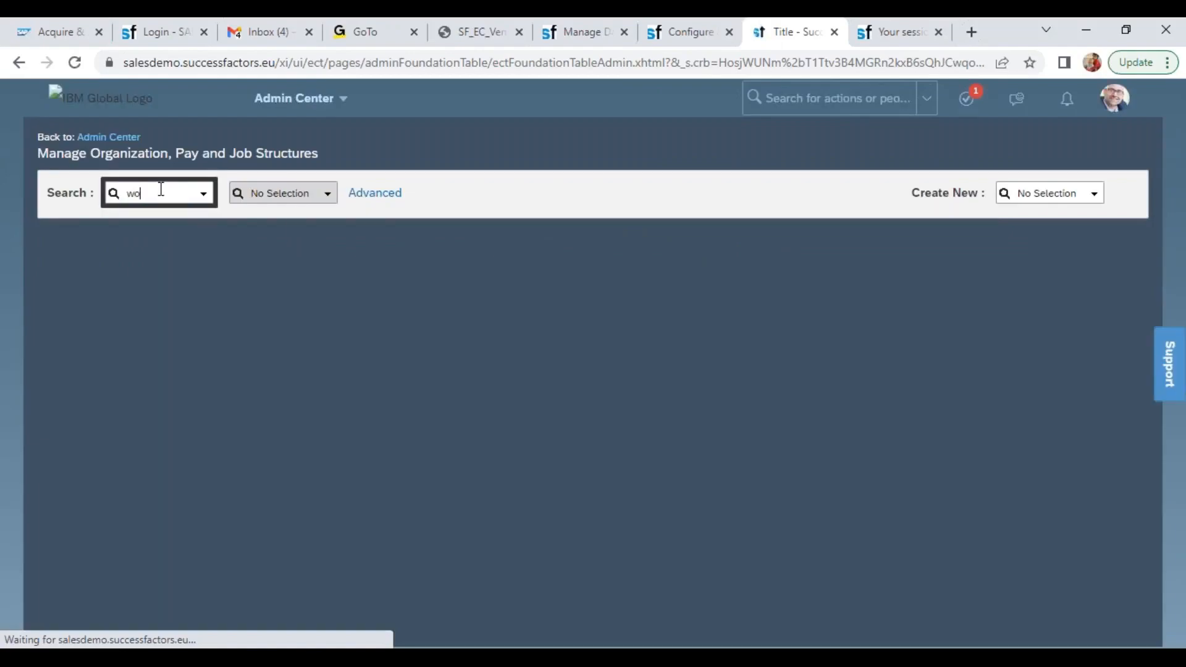
{"action": "left_click", "coordinate": [163, 218]}
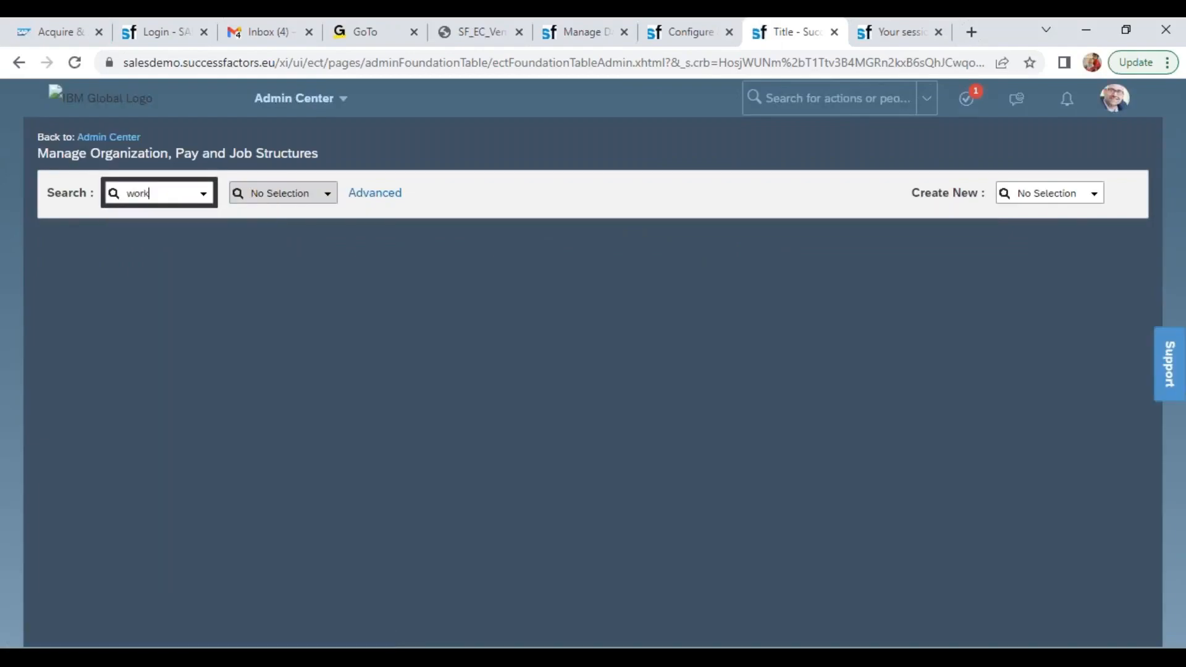
{"action": "left_click", "coordinate": [253, 194]}
{"action": "type", "text": "pk_"}
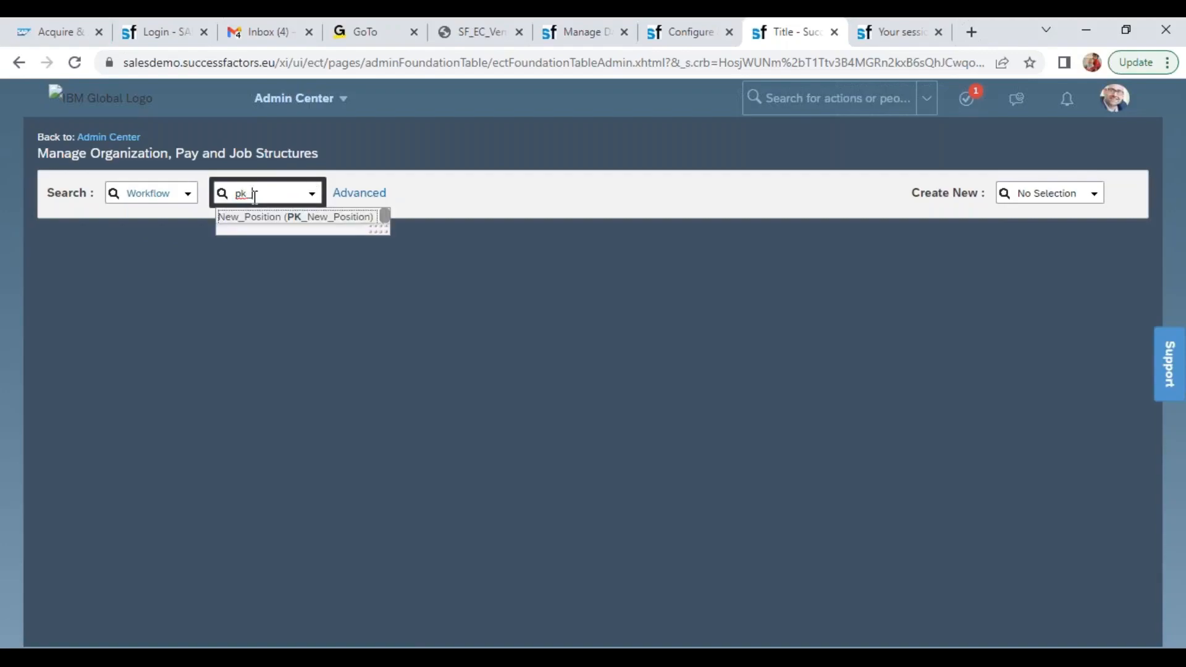
{"action": "left_click", "coordinate": [272, 217]}
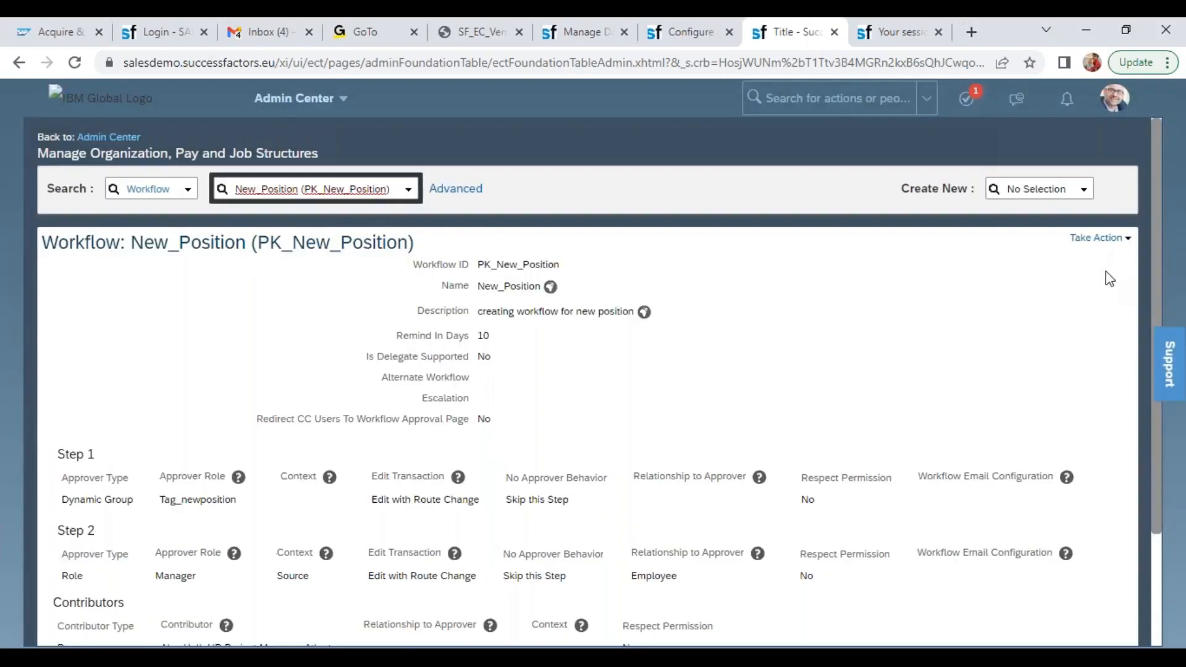
Open the PK_New_Position workflow for correction and examine its approver steps and contributors
{"action": "left_click", "coordinate": [1105, 239]}
{"action": "left_click", "coordinate": [1099, 255]}
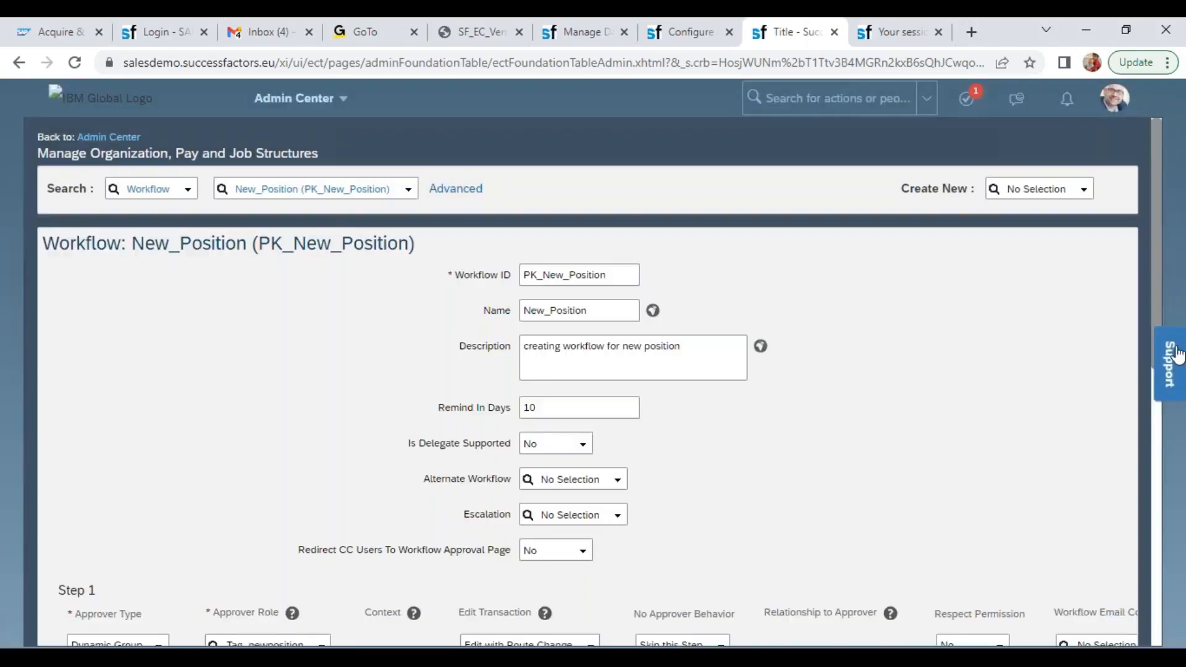
{"action": "left_click_drag", "start_coordinate": [1162, 291], "coordinate": [1177, 444]}
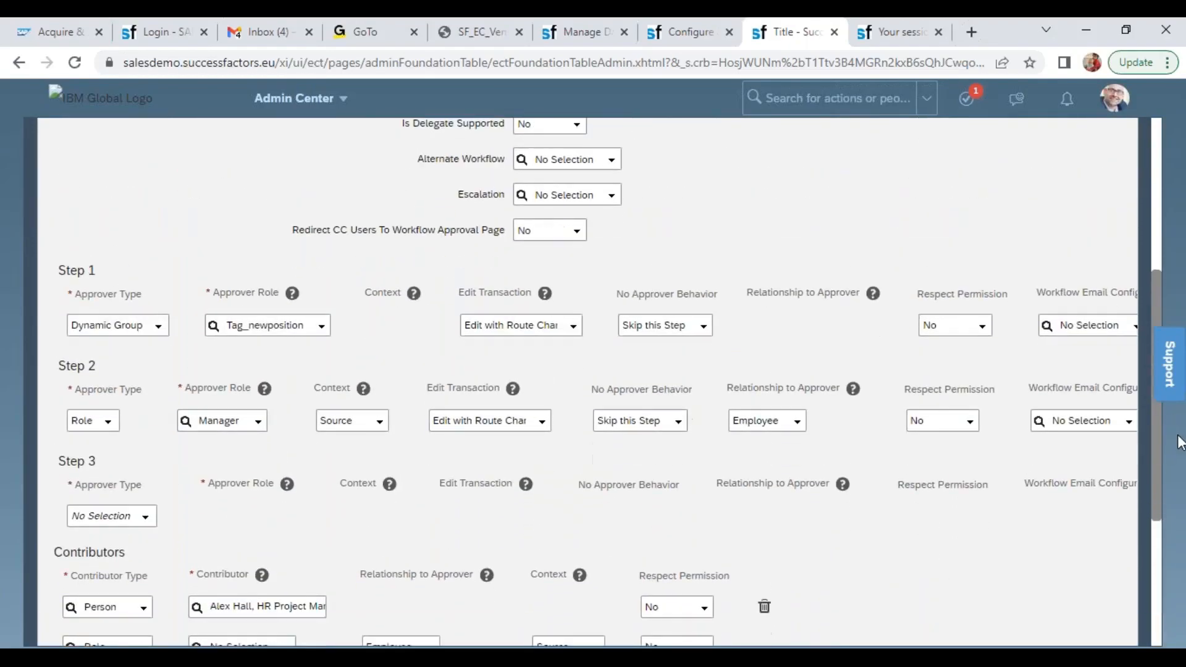
{"action": "left_click", "coordinate": [6, 643]}
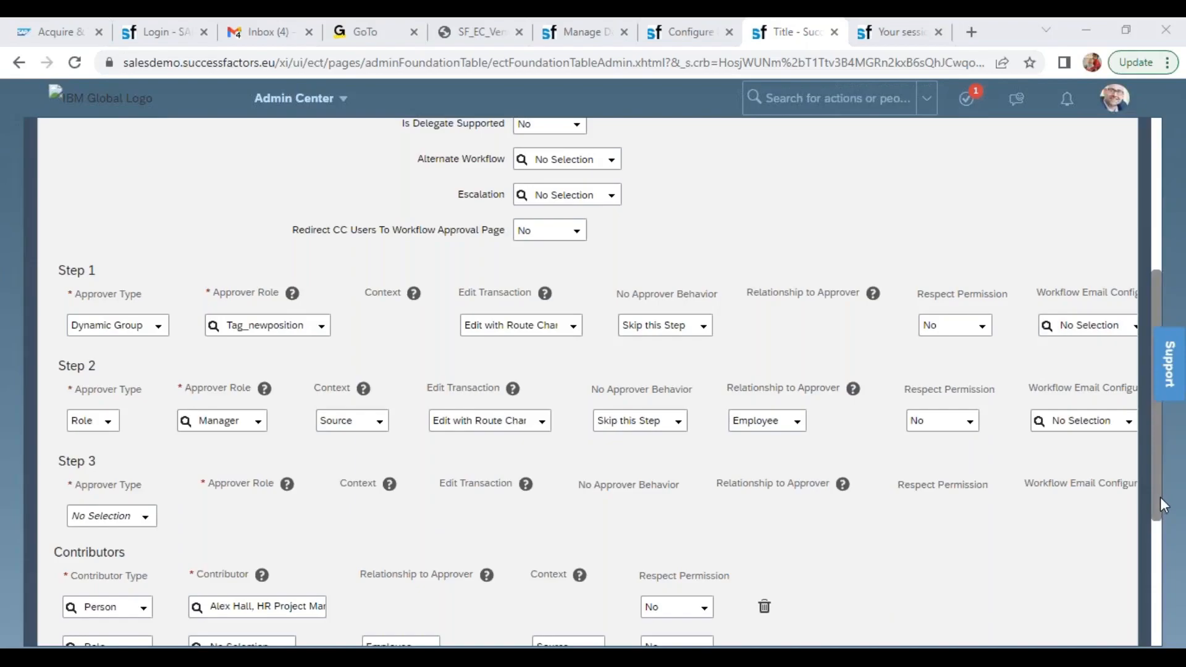
Delete Step 2, the Manager role approval, from the PK_New_Position workflow
{"action": "left_click", "coordinate": [525, 327]}
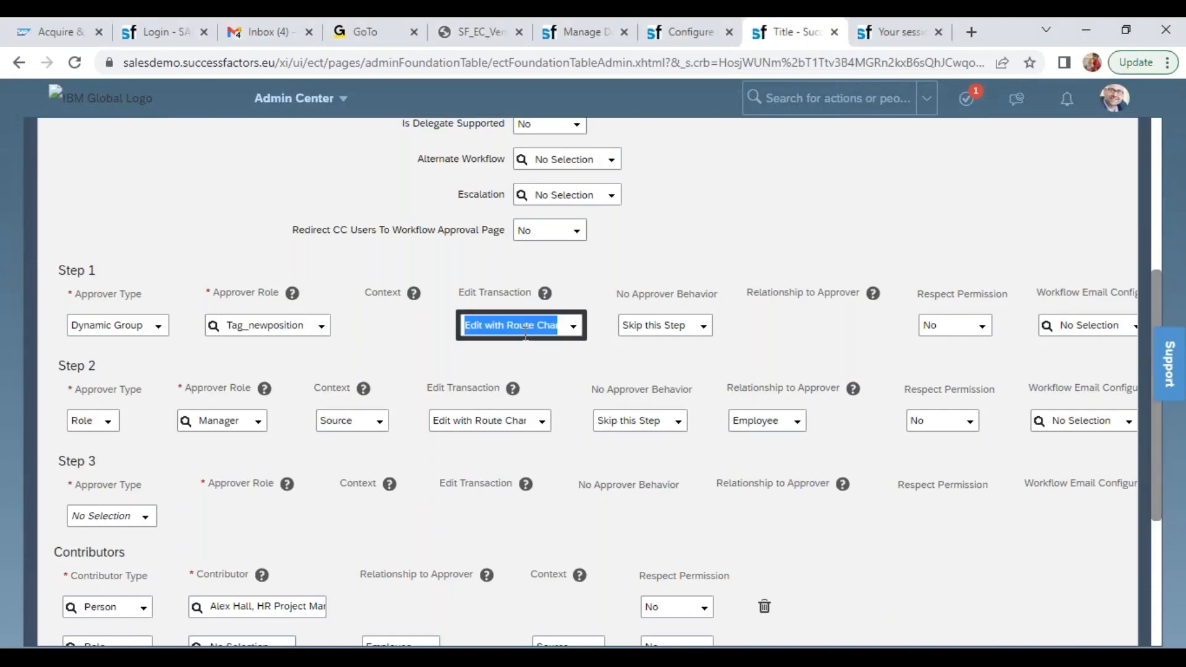
{"action": "key", "text": "Tab"}
{"action": "key", "text": "Tab"}
{"action": "key", "text": "Tab"}
{"action": "key", "text": "Tab"}
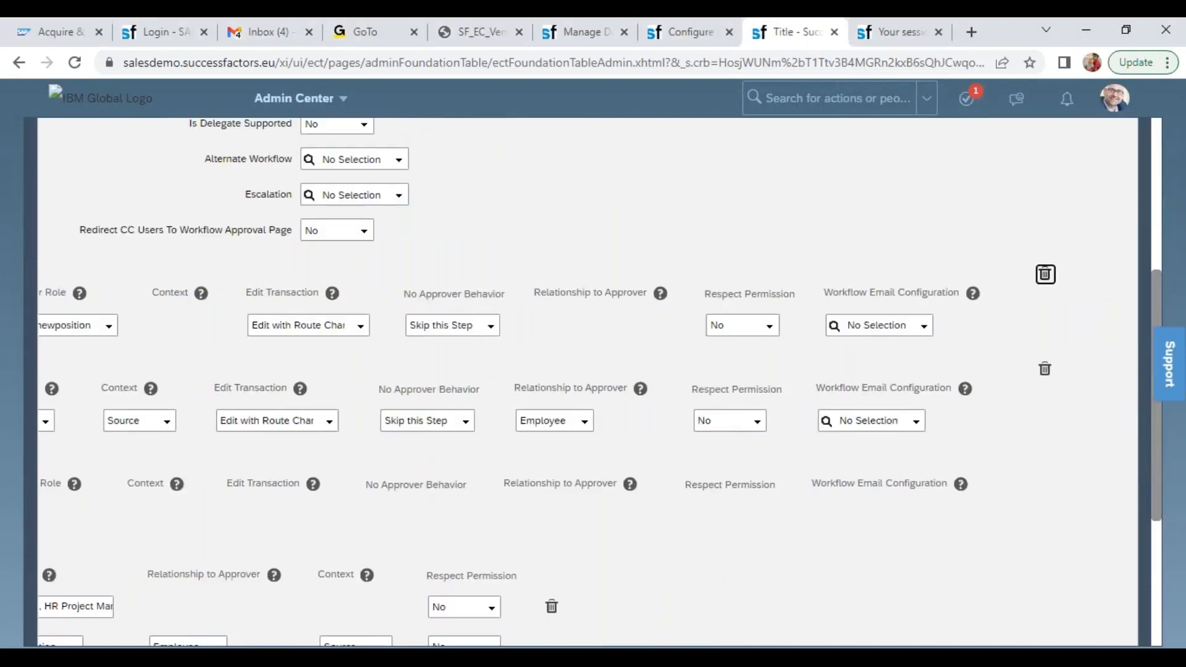
{"action": "left_click", "coordinate": [1044, 368]}
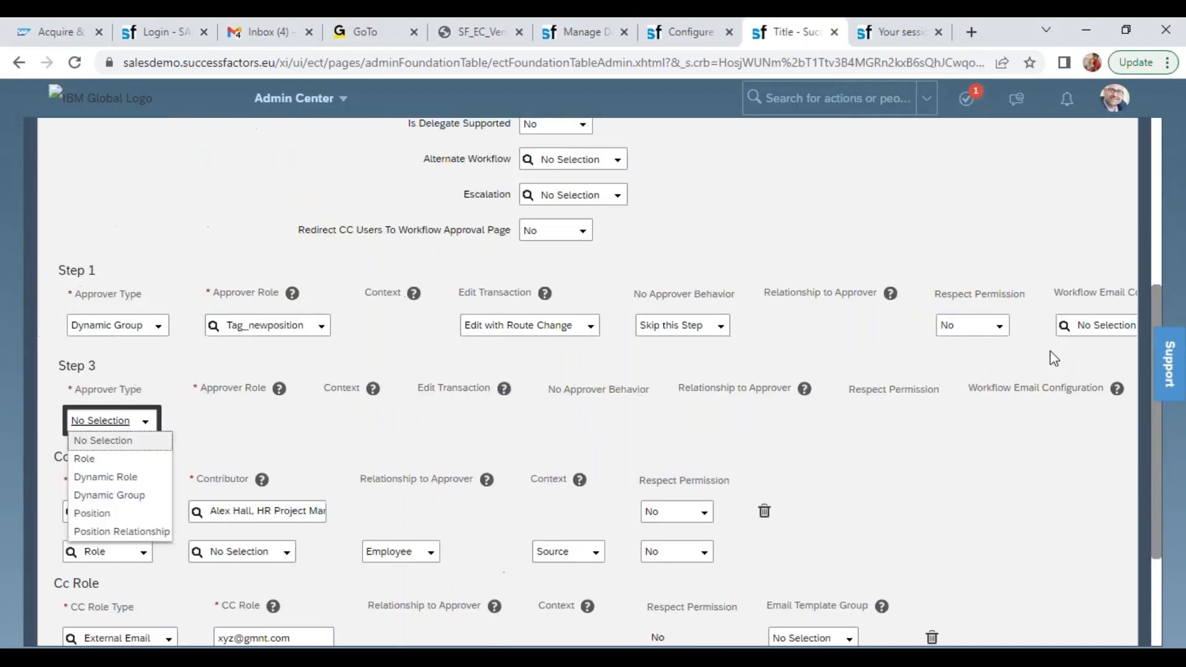
Delete Step 1, the Tag_newposition dynamic group approval, from the PK_New_Position workflow and save the workflow
{"action": "left_click", "coordinate": [267, 325]}
{"action": "left_click", "coordinate": [267, 325]}
{"action": "key", "text": "Tab"}
{"action": "key", "text": "Tab"}
{"action": "key", "text": "Tab"}
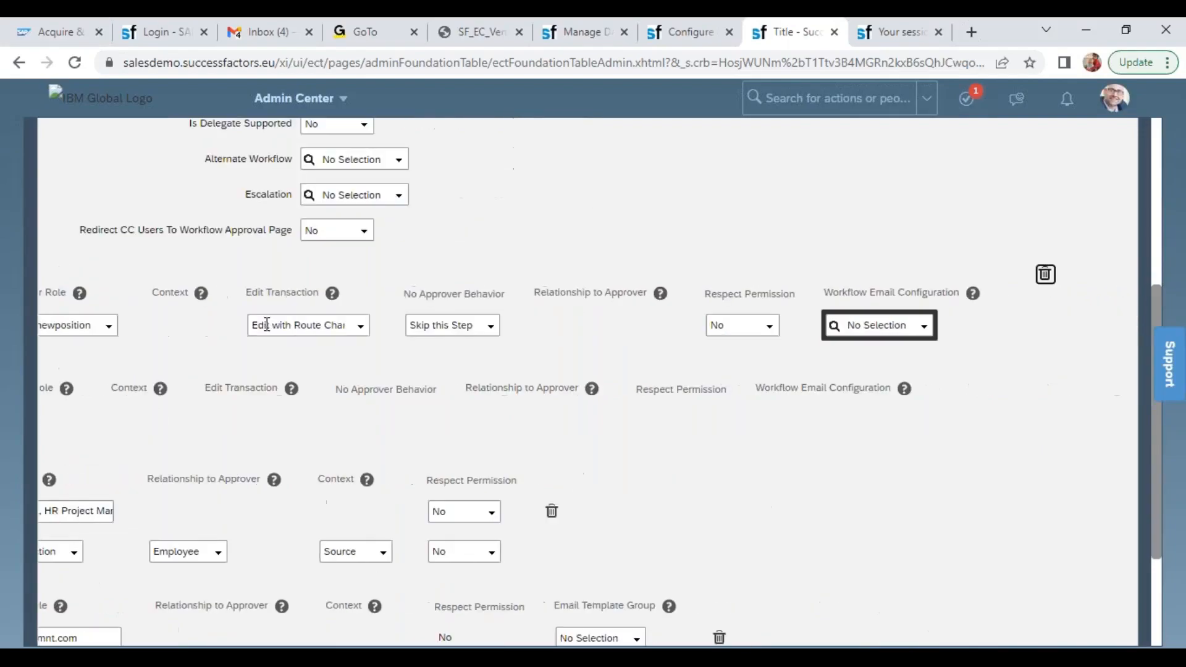
{"action": "left_click", "coordinate": [1044, 275]}
{"action": "left_click_drag", "start_coordinate": [1156, 479], "coordinate": [1157, 545]}
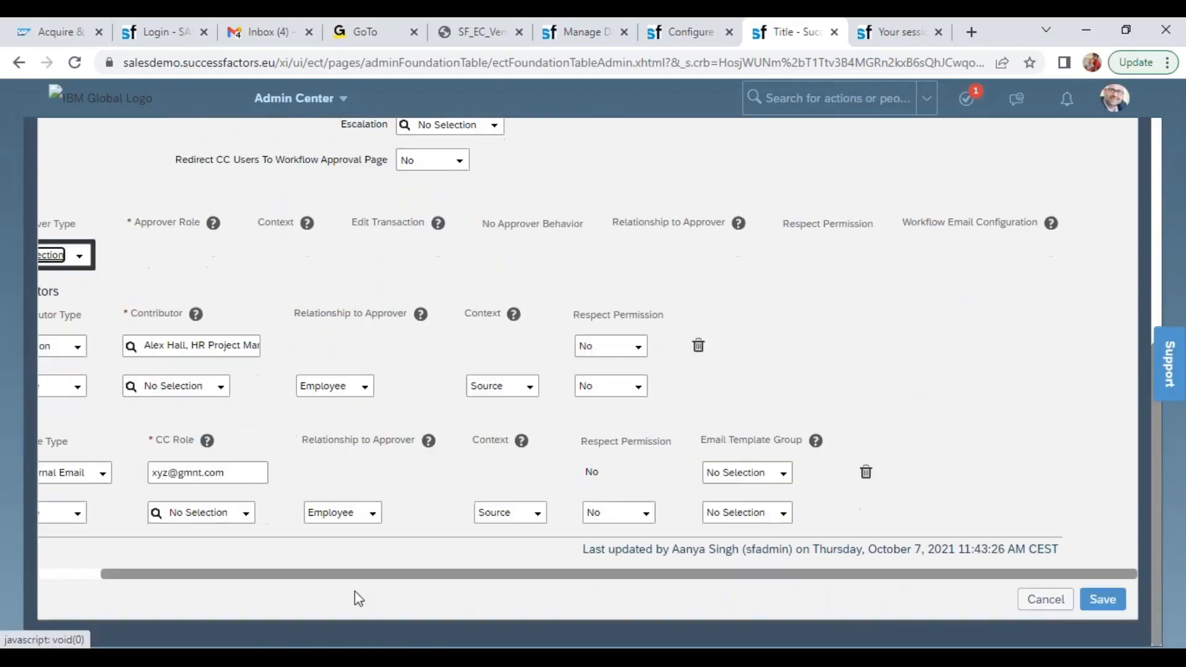
{"action": "left_click", "coordinate": [56, 573]}
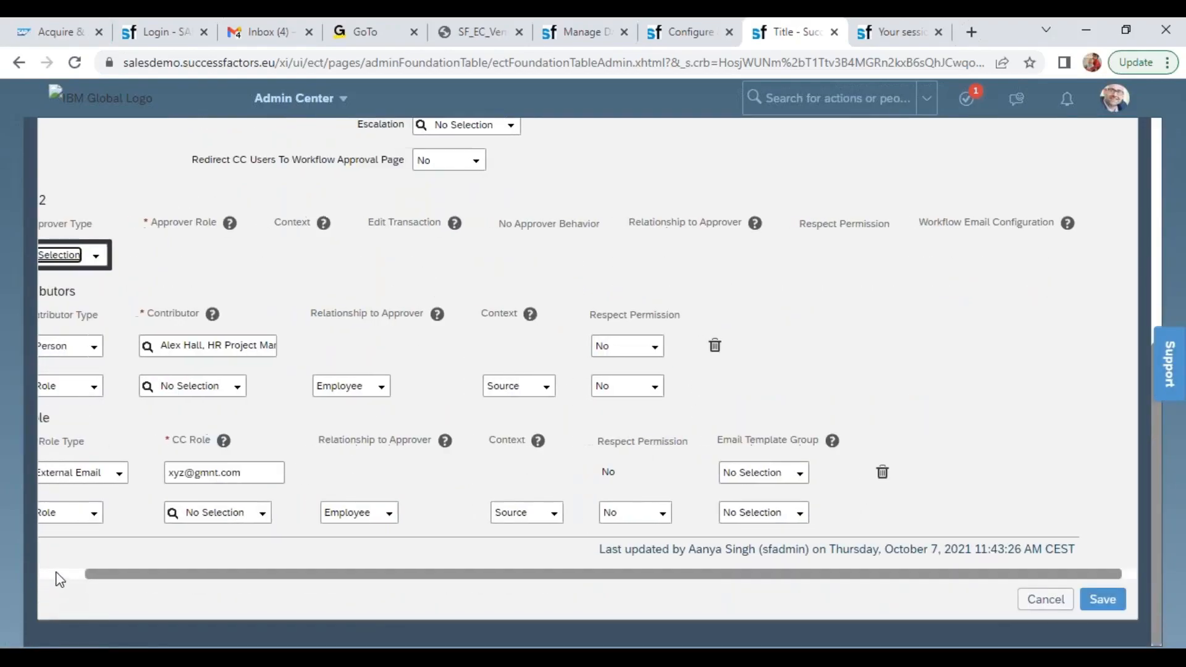
{"action": "left_click", "coordinate": [1103, 598]}
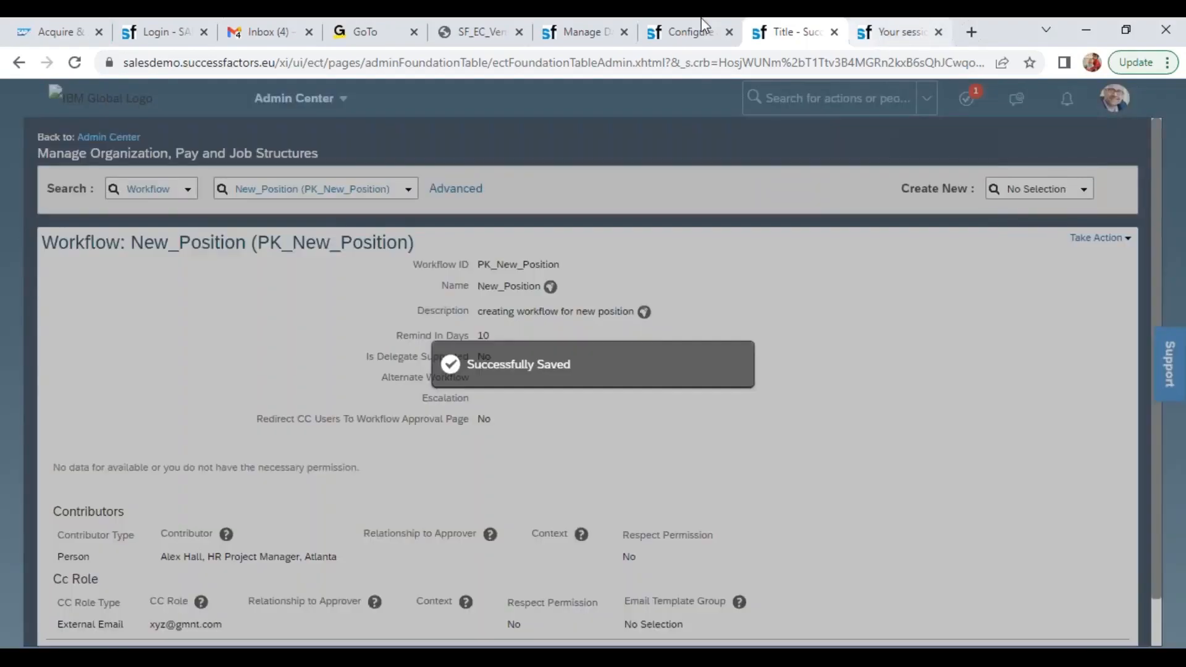
Return to the Wipro CEO position record in Manage Data and save the position
{"action": "left_click", "coordinate": [585, 35]}
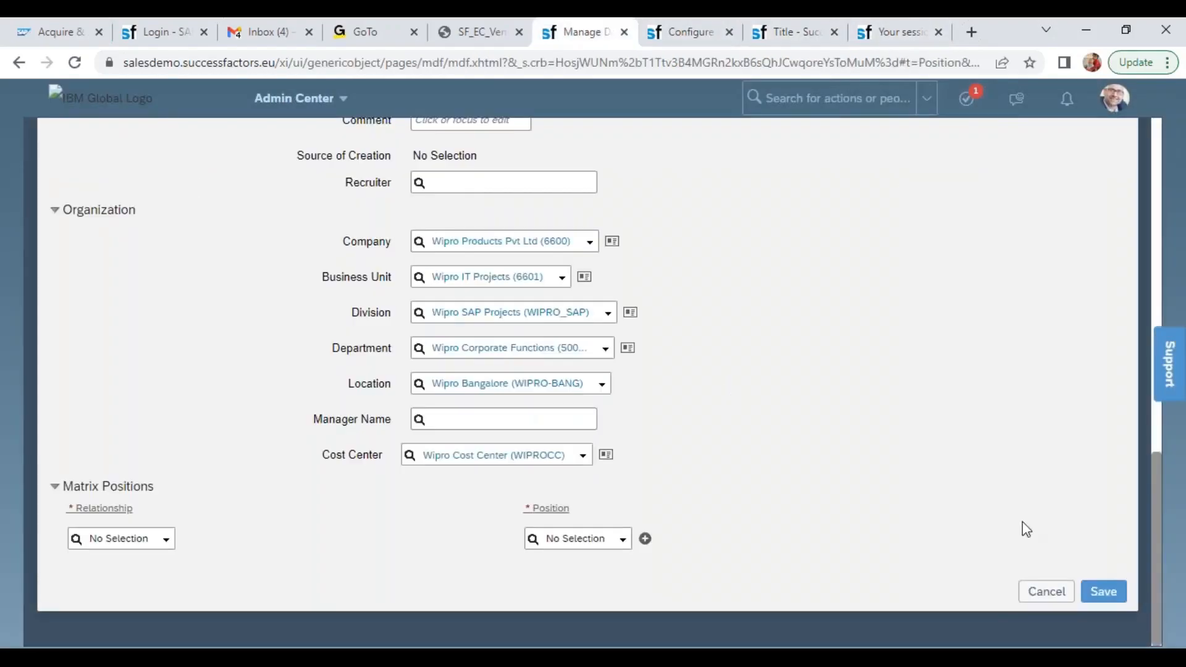
{"action": "left_click", "coordinate": [1106, 598]}
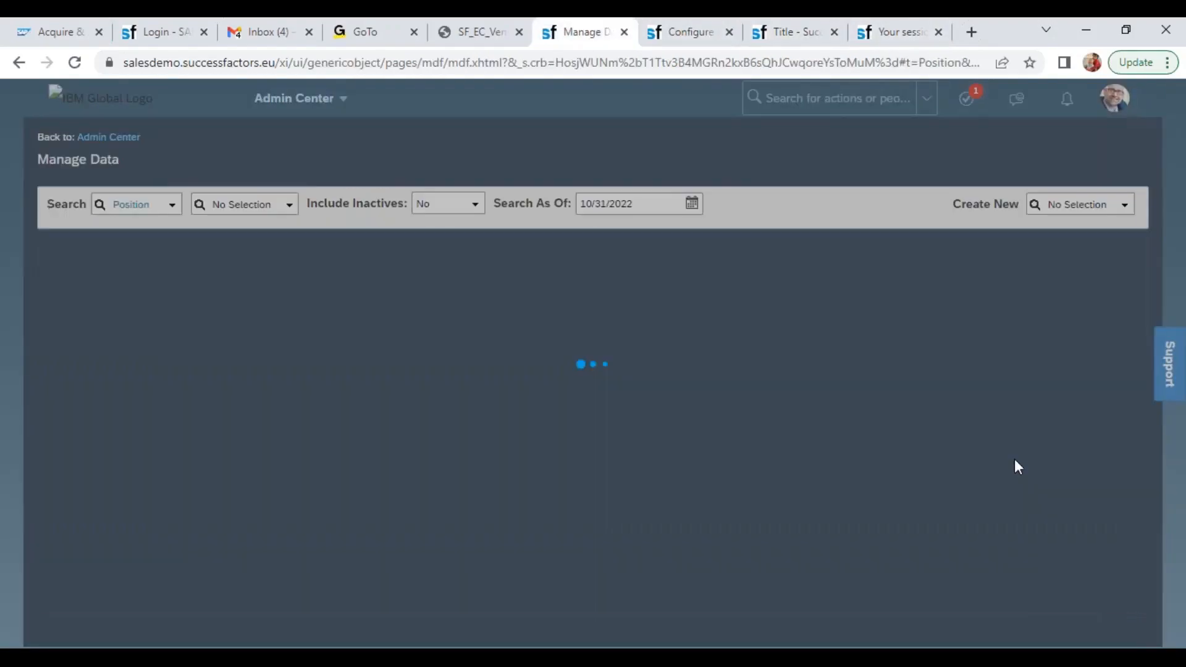
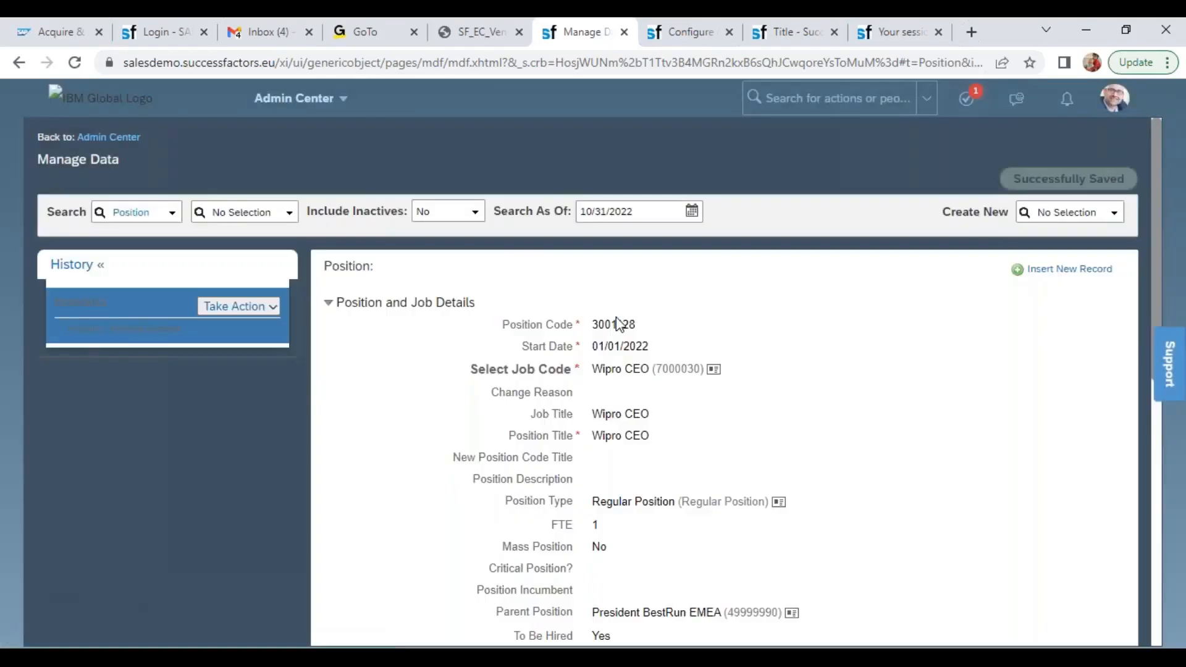
Copy the saved Wipro CEO position's code and start creating a new Position record
{"action": "double_click", "coordinate": [614, 323]}
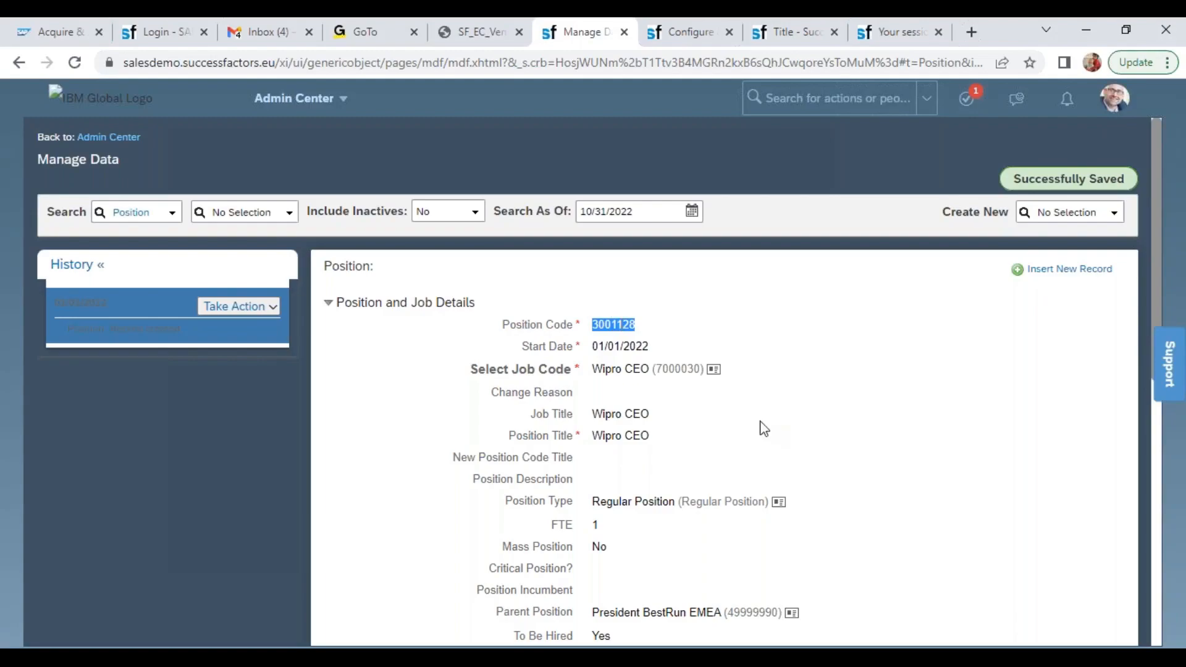
{"action": "left_click_drag", "start_coordinate": [593, 369], "coordinate": [662, 370]}
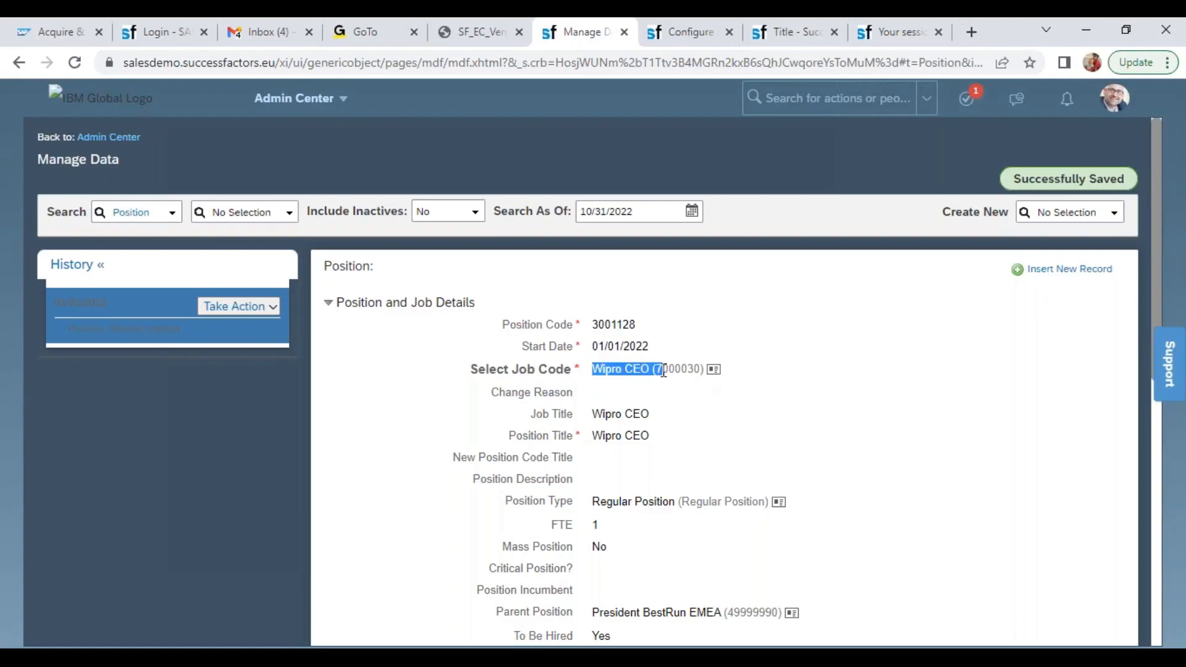
{"action": "left_click", "coordinate": [1050, 212]}
{"action": "type", "text": "pos"}
{"action": "key", "text": "BackSpace"}
{"action": "type", "text": "s"}
{"action": "left_click", "coordinate": [992, 237]}
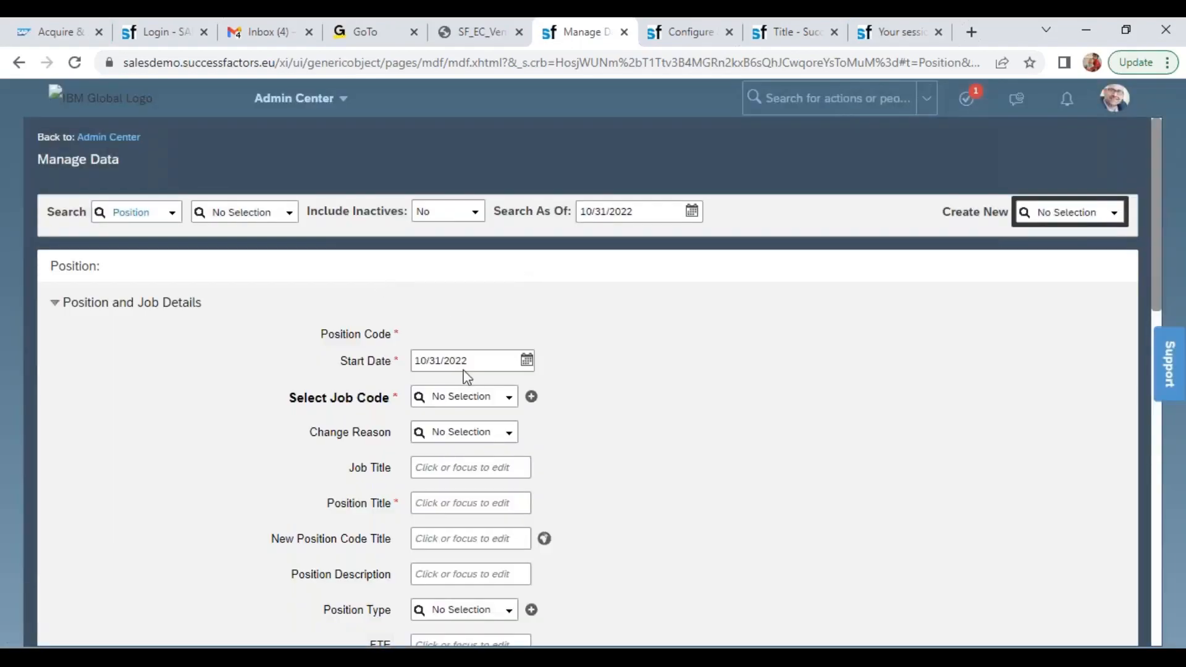
Set the new position's start date to 01/01/2022 and its job code to Wipro President (7000031)
{"action": "left_click", "coordinate": [467, 362]}
{"action": "type", "text": "01/02/2022"}
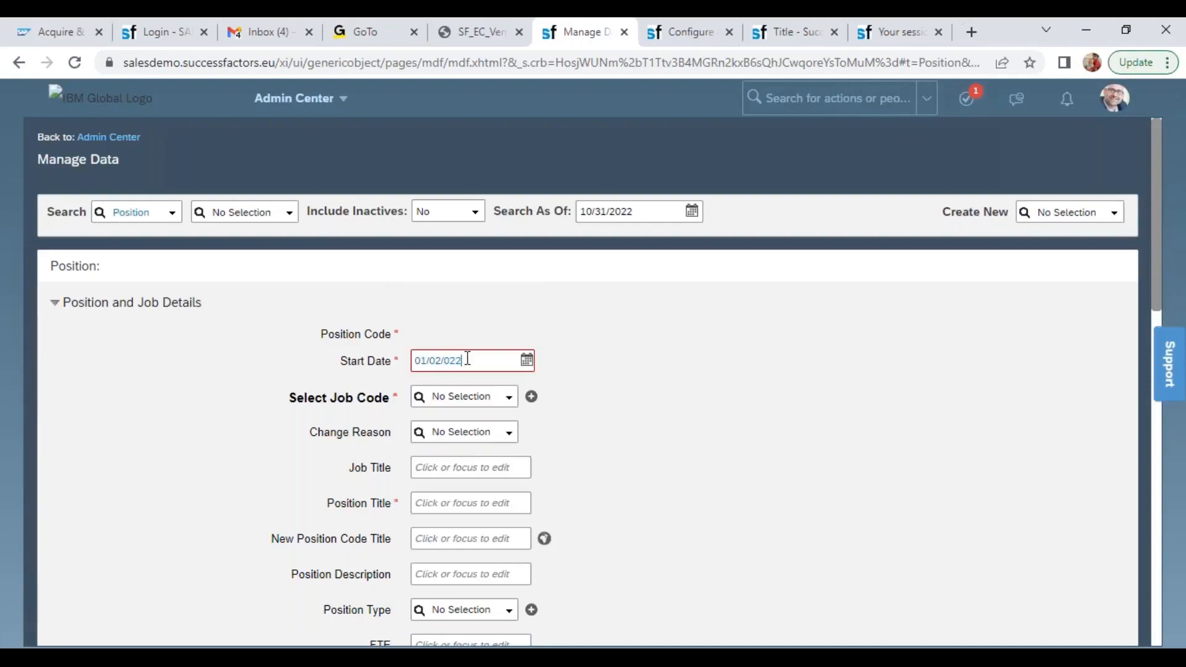
{"action": "left_click", "coordinate": [440, 351]}
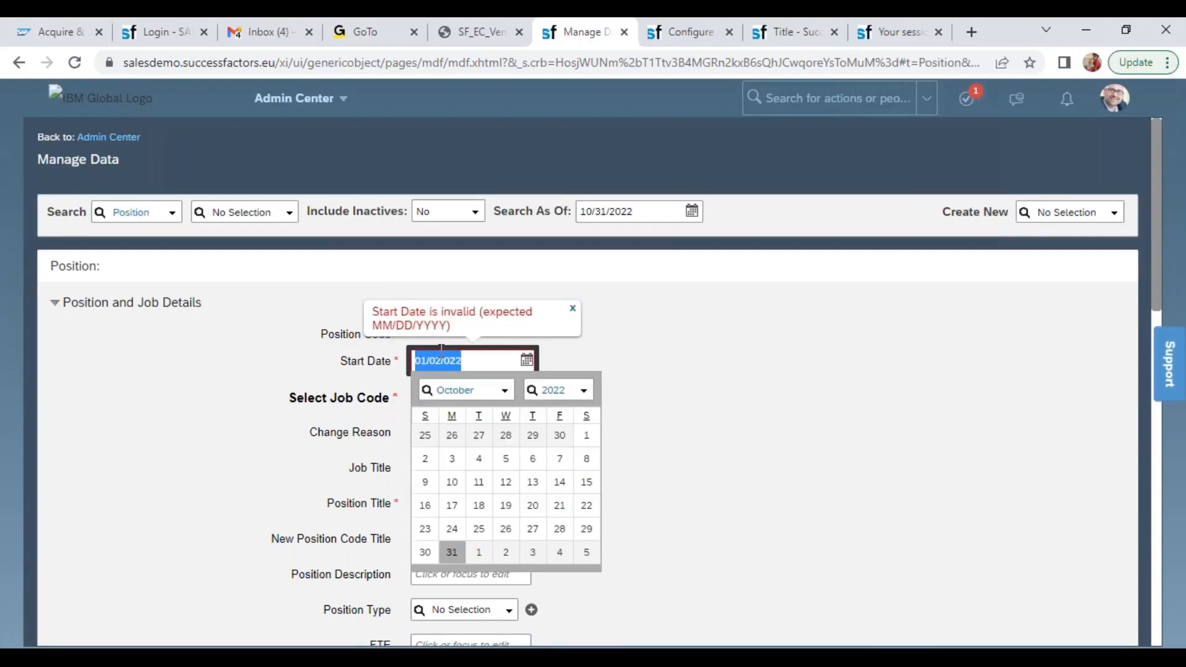
{"action": "type", "text": "01/01/2022"}
{"action": "key", "text": "Tab"}
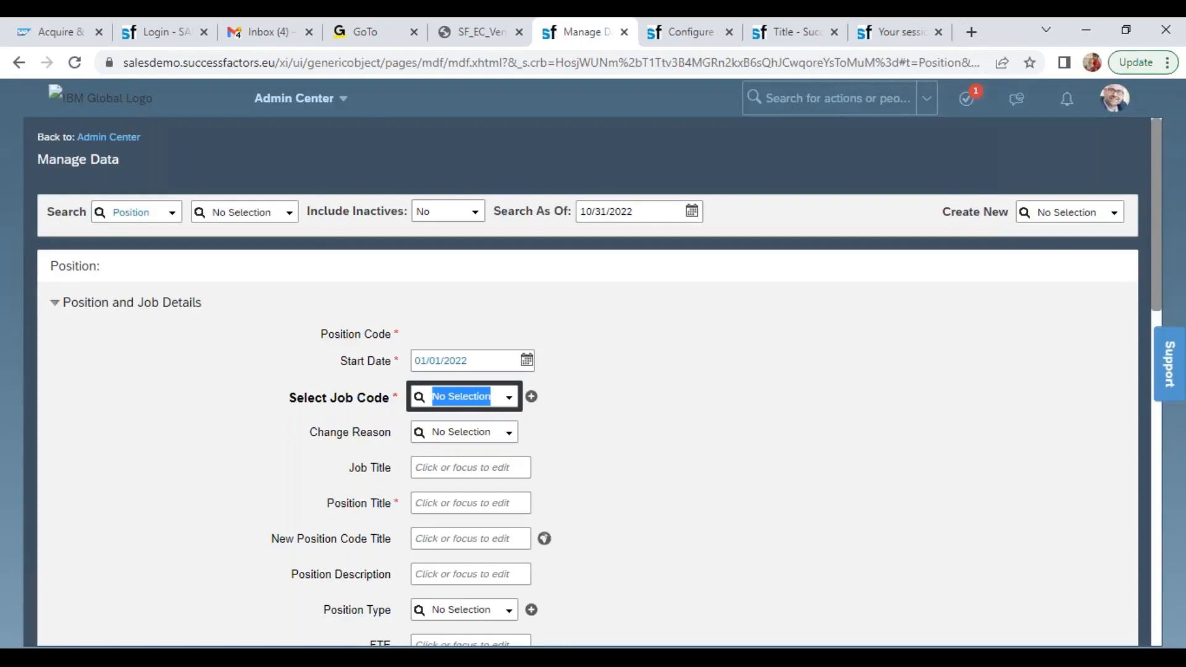
{"action": "type", "text": "wipr"}
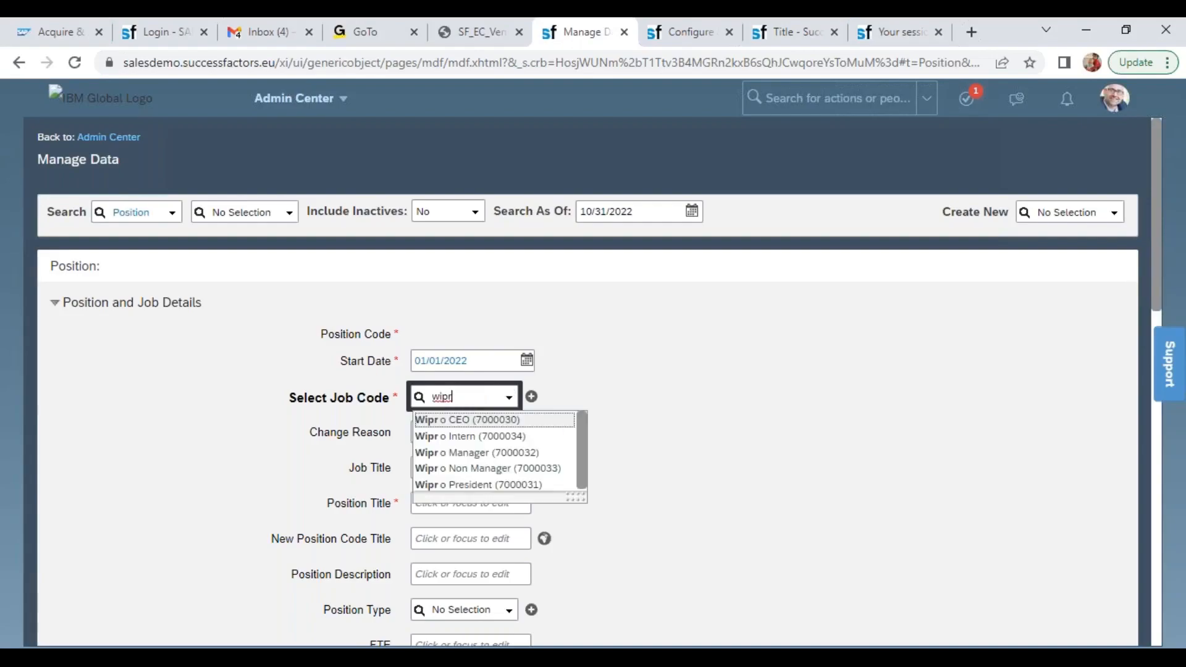
{"action": "left_click", "coordinate": [493, 485]}
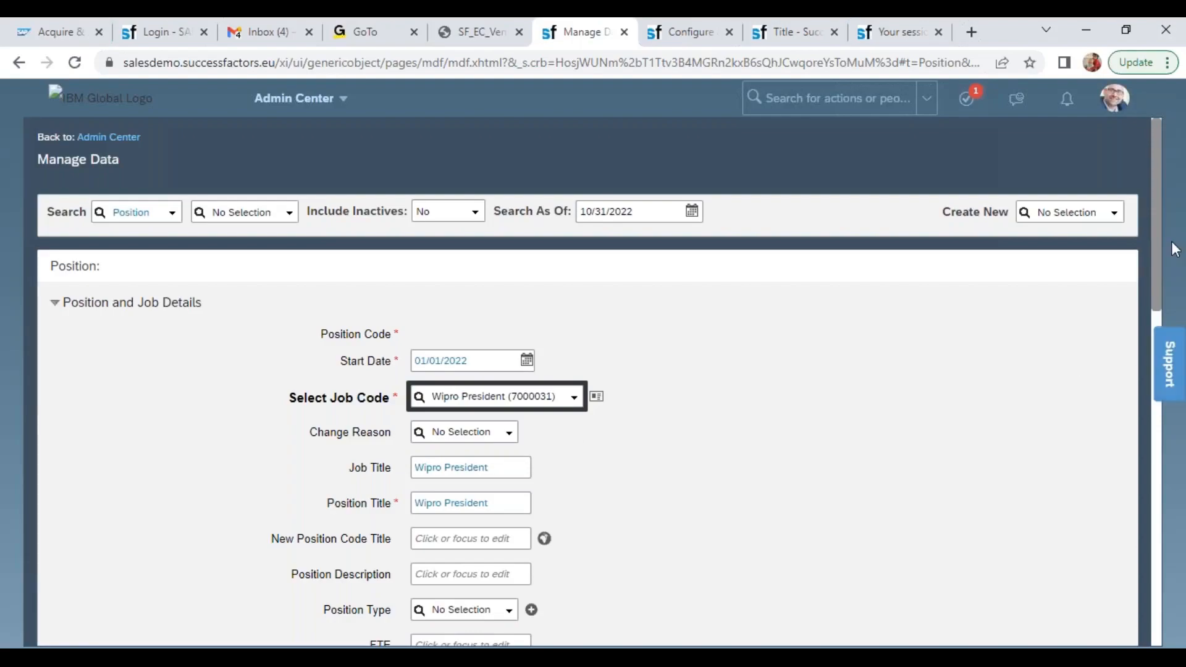
Set the Wipro President position's type to RP and its FTE to 1
{"action": "left_click_drag", "start_coordinate": [1155, 216], "coordinate": [1157, 378]}
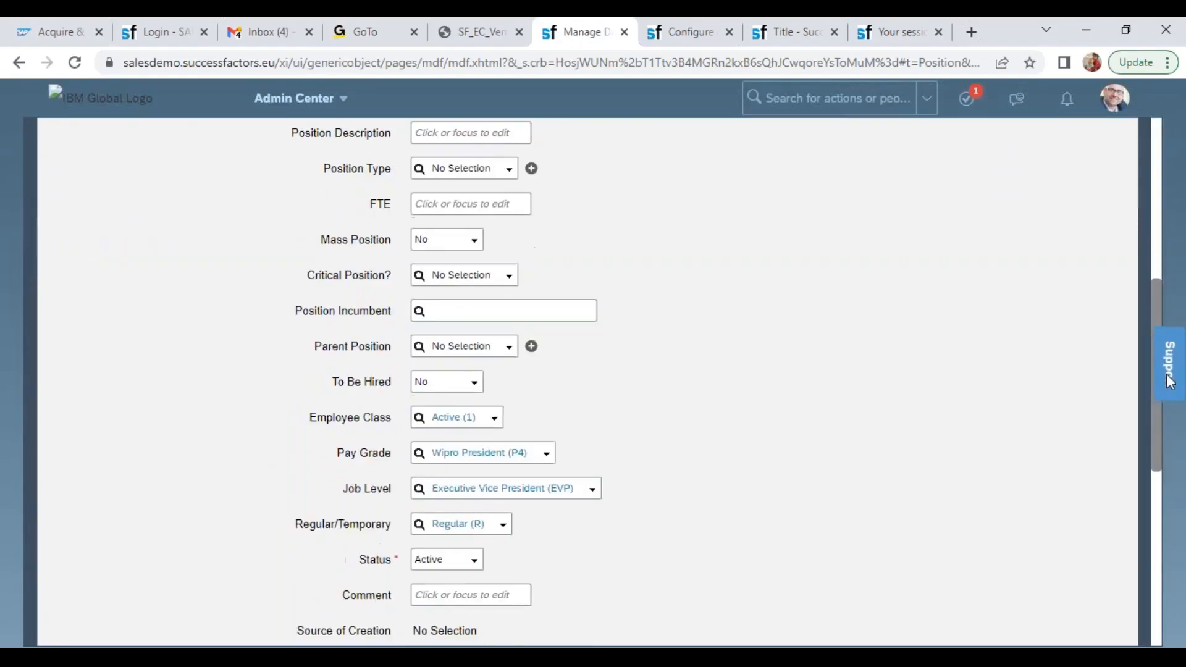
{"action": "left_click", "coordinate": [508, 168]}
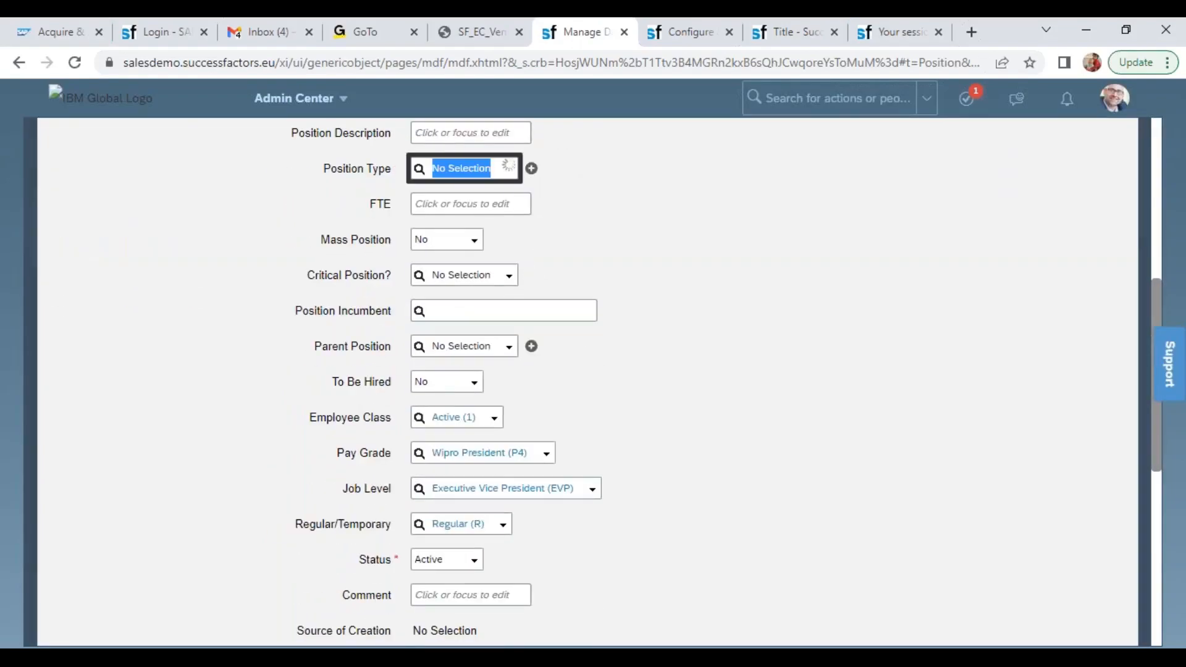
{"action": "left_click", "coordinate": [484, 192]}
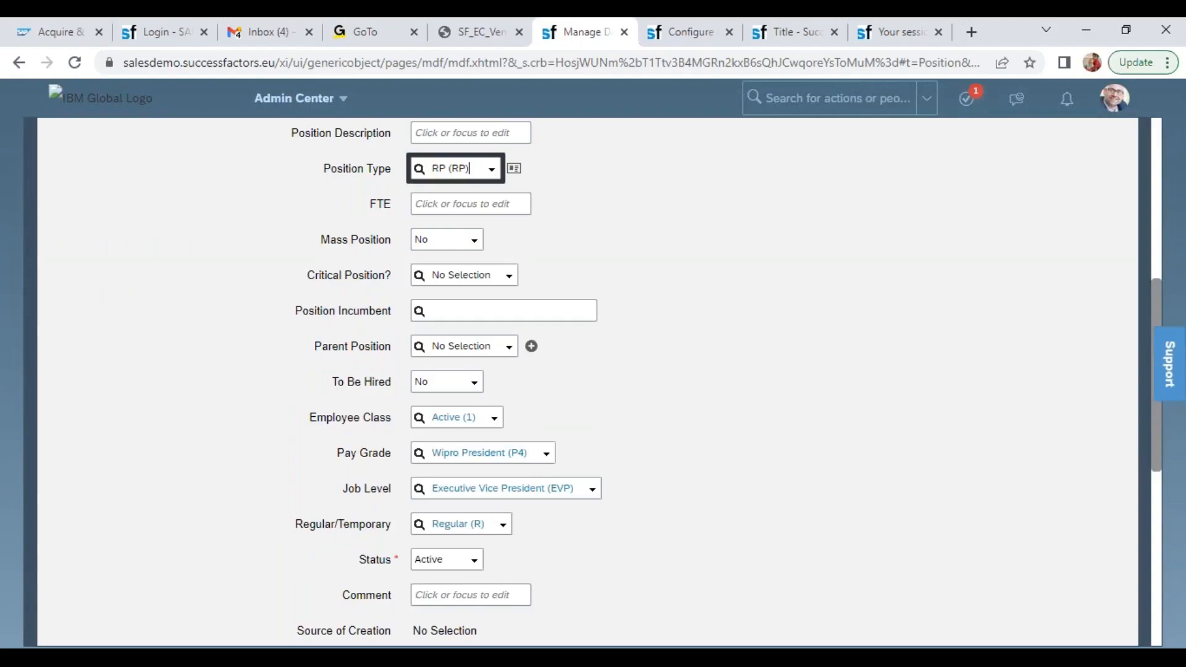
{"action": "left_click", "coordinate": [476, 213]}
{"action": "type", "text": "1"}
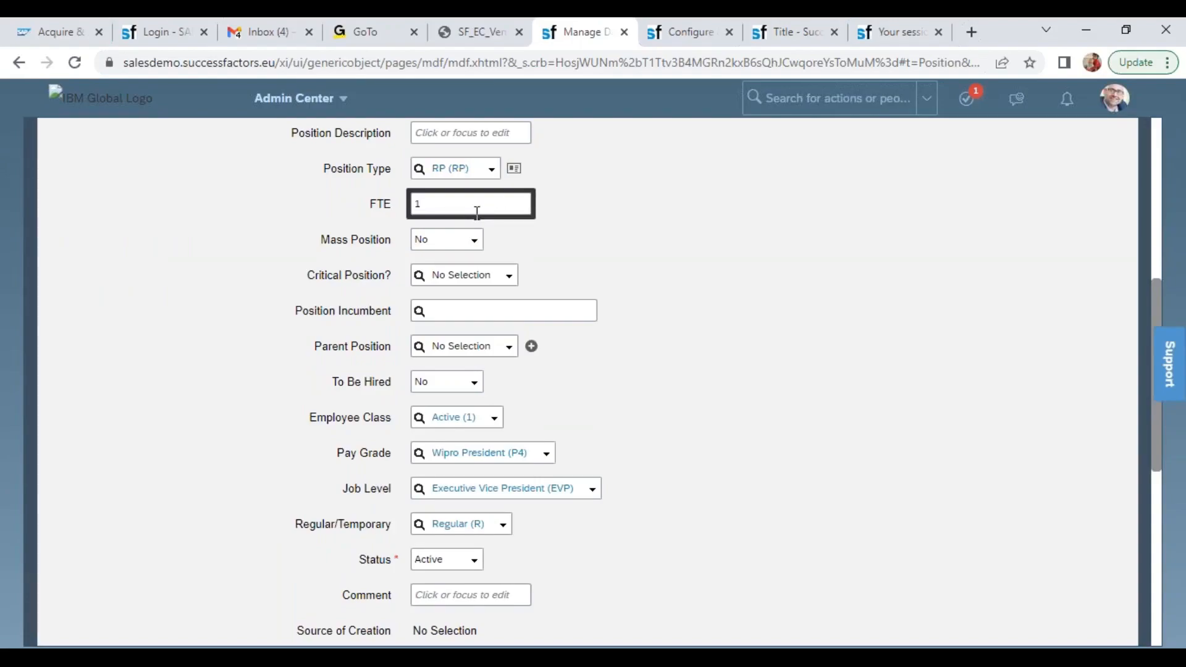
Assign 3001128 as the parent position of Wipro President and set To Be Hired to Yes
{"action": "left_click", "coordinate": [464, 346]}
{"action": "type", "text": "3001128Previous"}
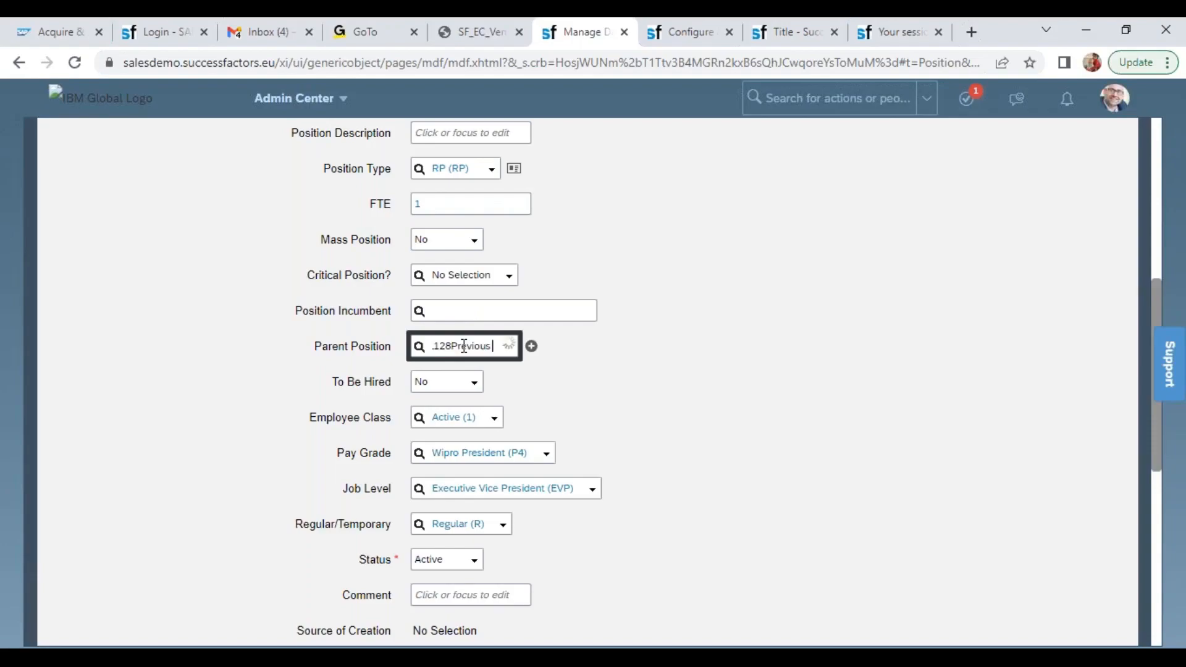
{"action": "key", "text": "BackSpace"}
{"action": "key", "text": "BackSpace"}
{"action": "key", "text": "BackSpace"}
{"action": "key", "text": "BackSpace"}
{"action": "key", "text": "BackSpace"}
{"action": "key", "text": "BackSpace"}
{"action": "key", "text": "BackSpace"}
{"action": "left_click", "coordinate": [472, 381]}
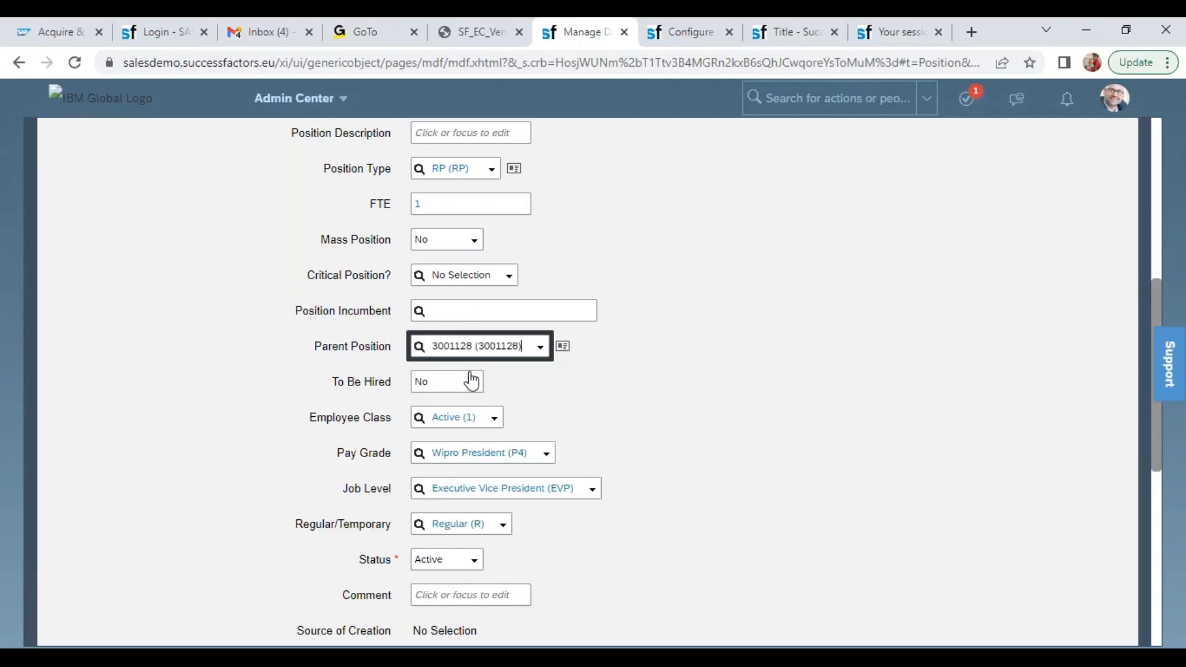
{"action": "left_click", "coordinate": [471, 381]}
{"action": "left_click", "coordinate": [458, 418]}
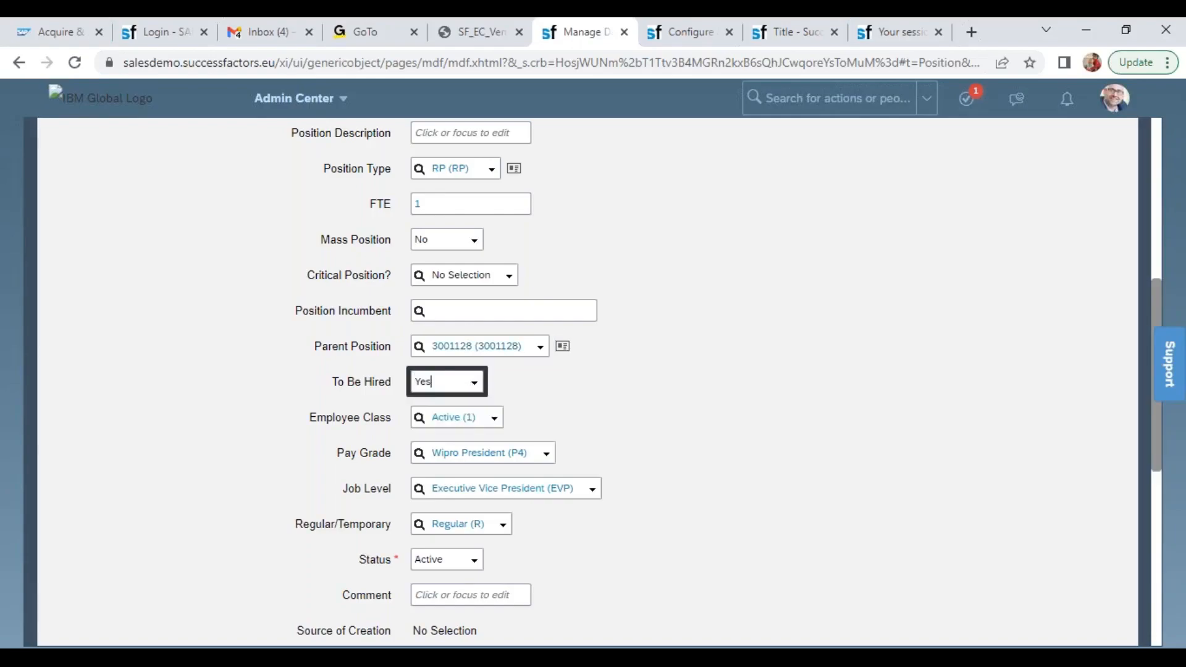
Set the position's company to Wipro Products Pvt Ltd (6600) and business unit to Wipro IT Projects (6601)
{"action": "left_click_drag", "start_coordinate": [1157, 435], "coordinate": [1177, 586]}
{"action": "left_click", "coordinate": [456, 331]}
{"action": "type", "text": "6600"}
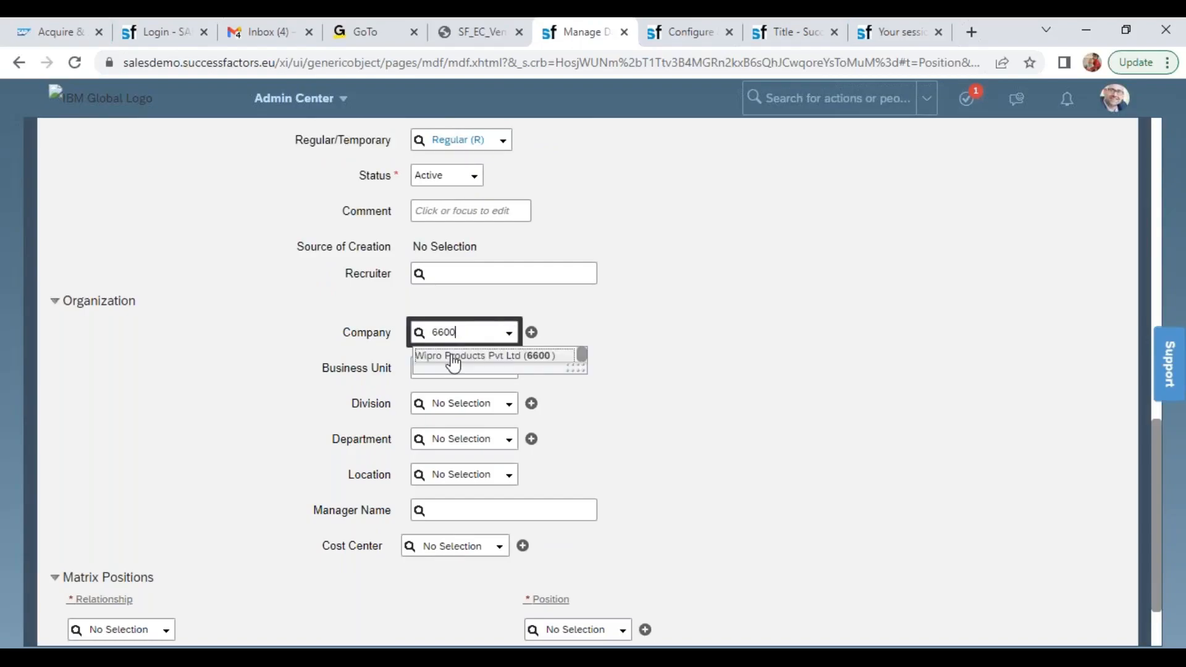
{"action": "left_click", "coordinate": [453, 359]}
{"action": "left_click", "coordinate": [488, 368]}
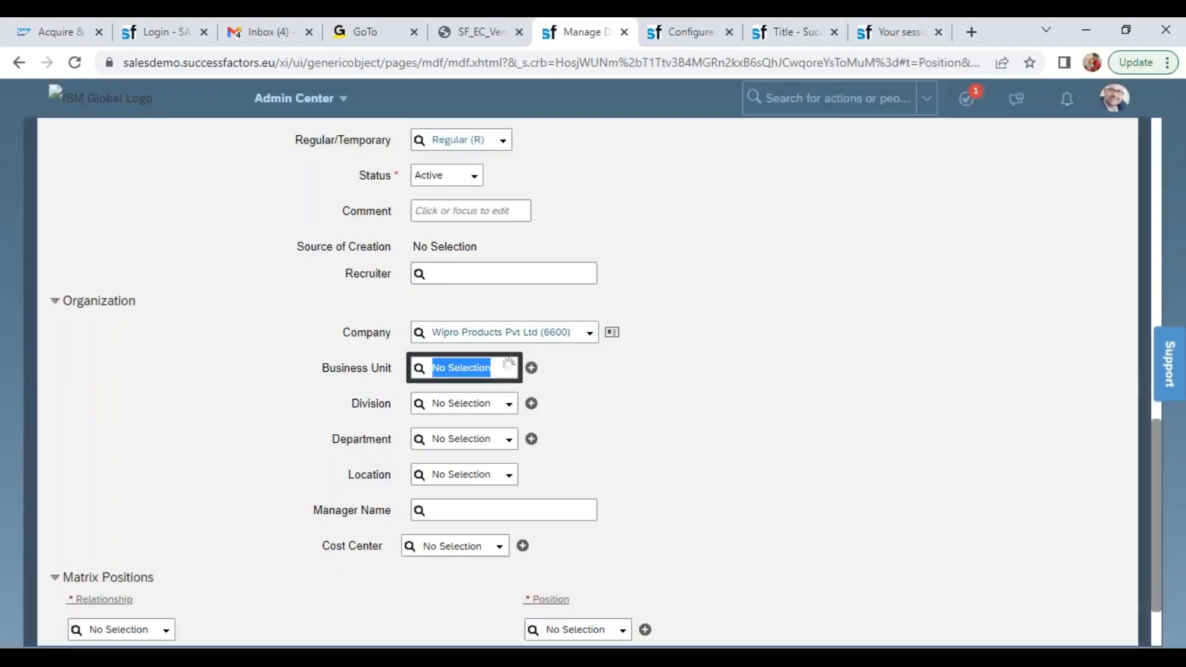
{"action": "type", "text": "wip"}
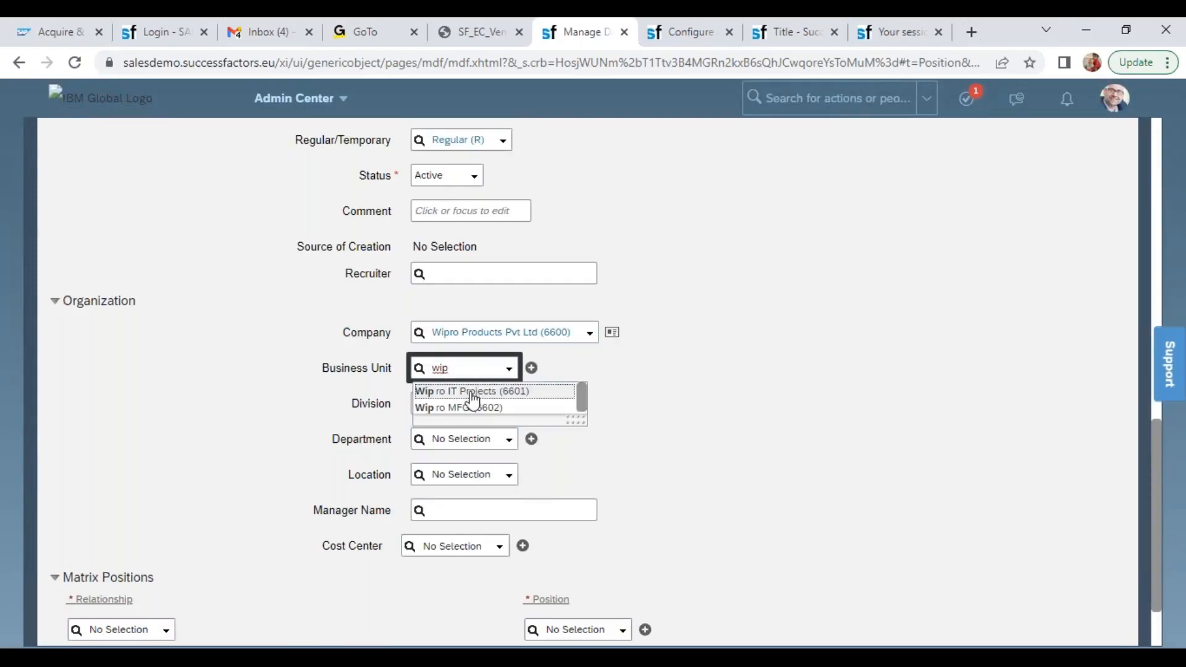
{"action": "left_click", "coordinate": [472, 395]}
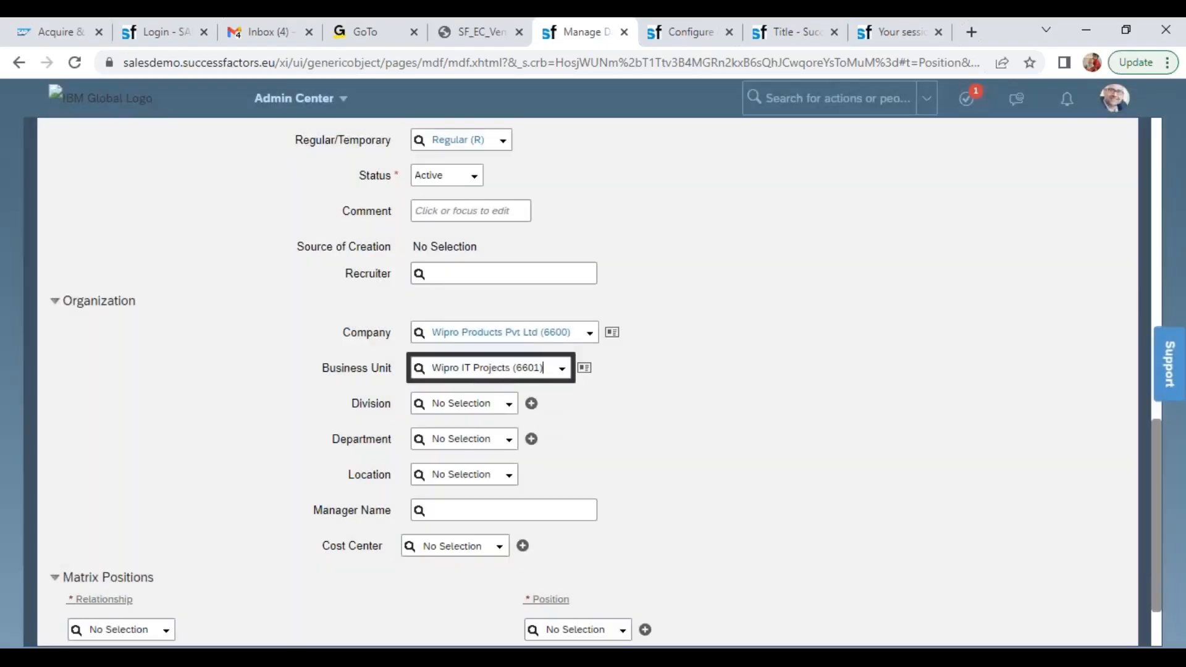
Fill in division Wipro SAP Projects (WIPRO_SAP), department Wipro Corporate Functions and location Wipro Bangalore (WIPRO-BANG)
{"action": "left_click", "coordinate": [513, 413]}
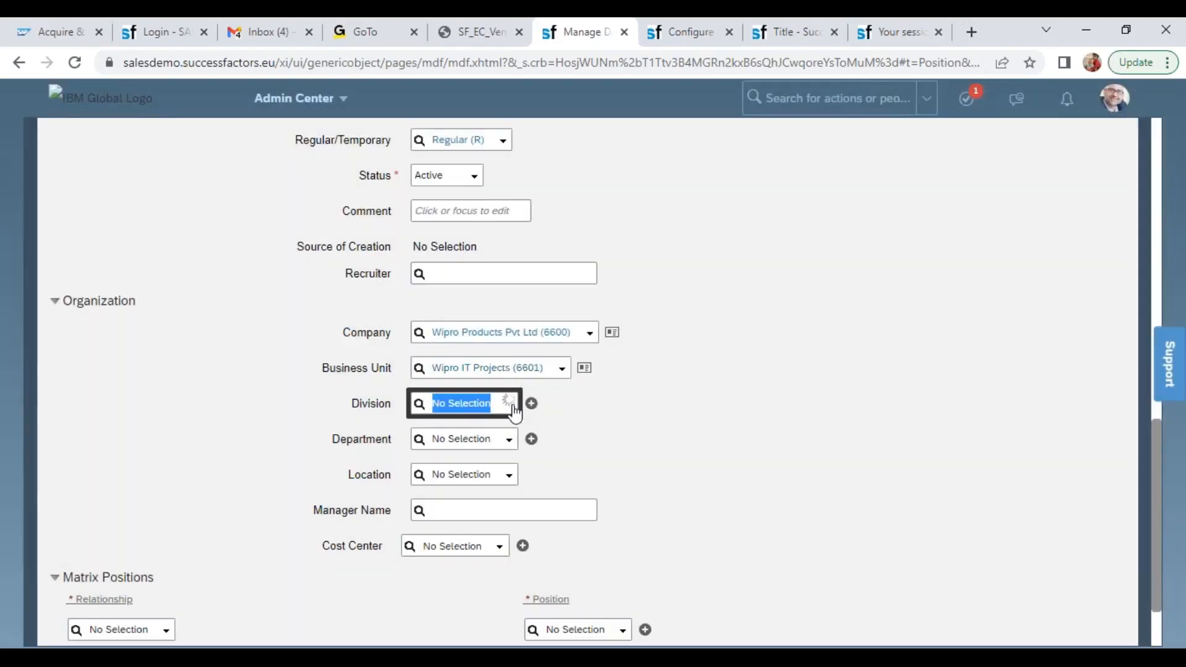
{"action": "left_click", "coordinate": [508, 443]}
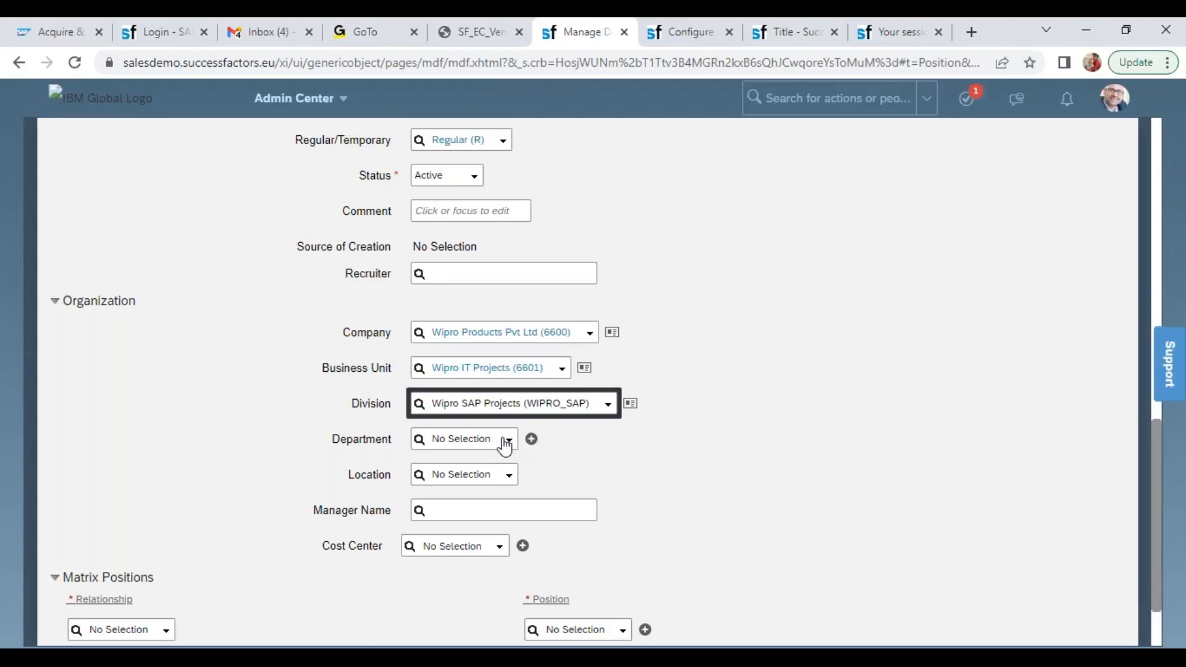
{"action": "left_click", "coordinate": [504, 441]}
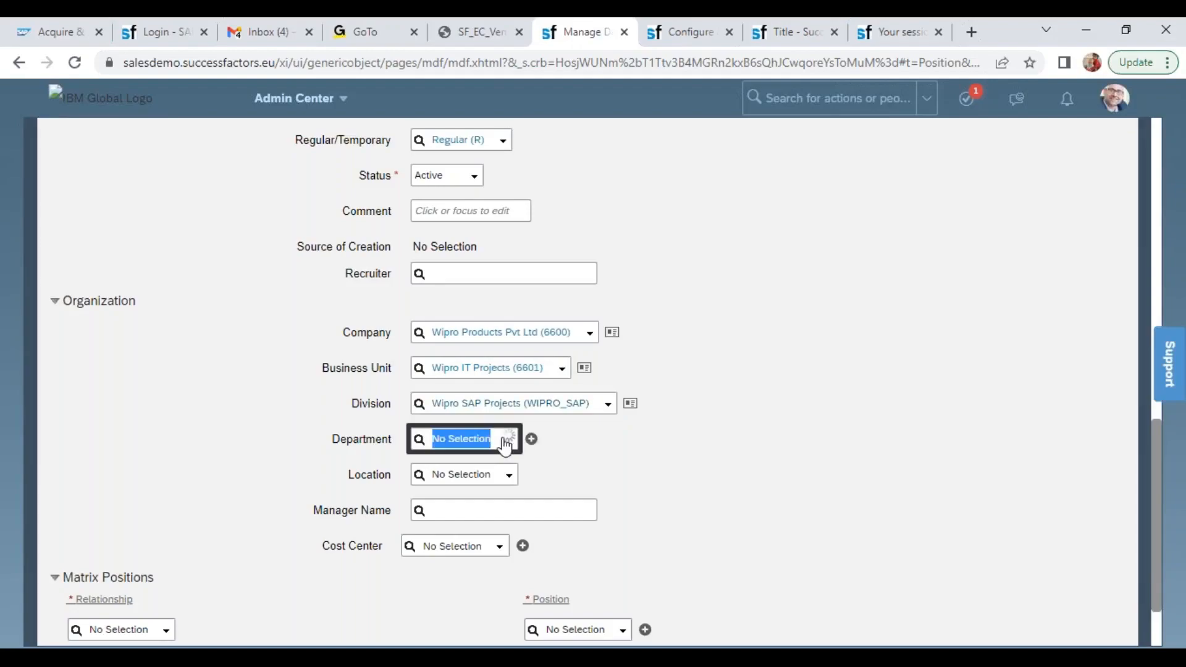
{"action": "left_click", "coordinate": [462, 458]}
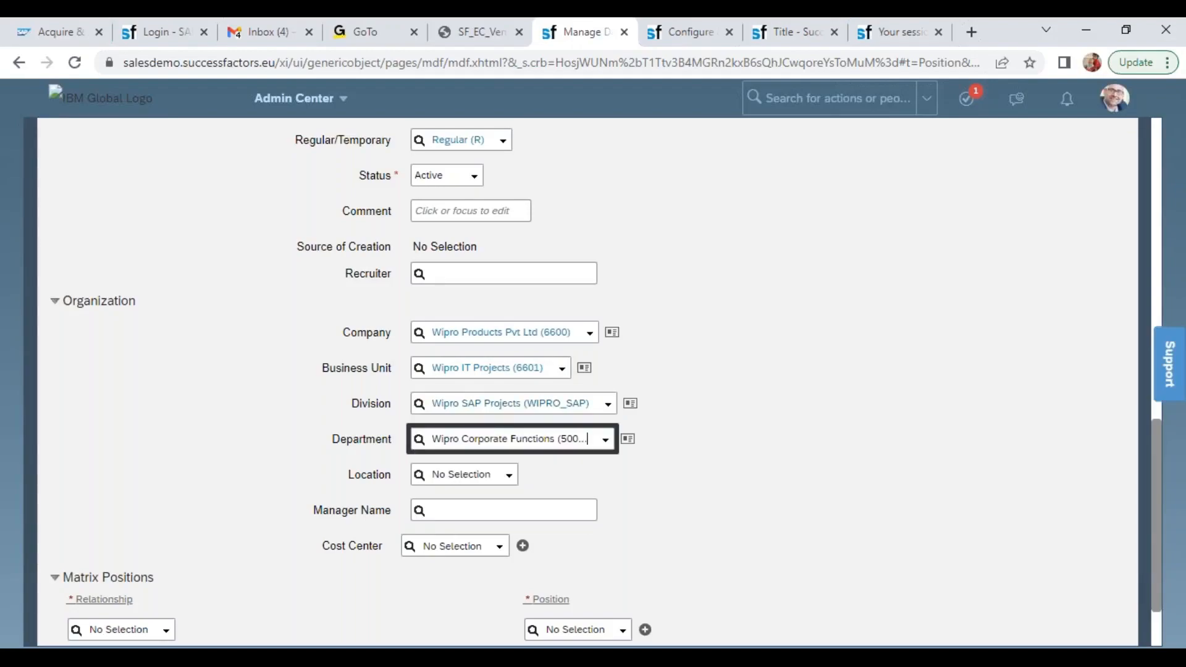
{"action": "left_click", "coordinate": [465, 477]}
{"action": "type", "text": "wip"}
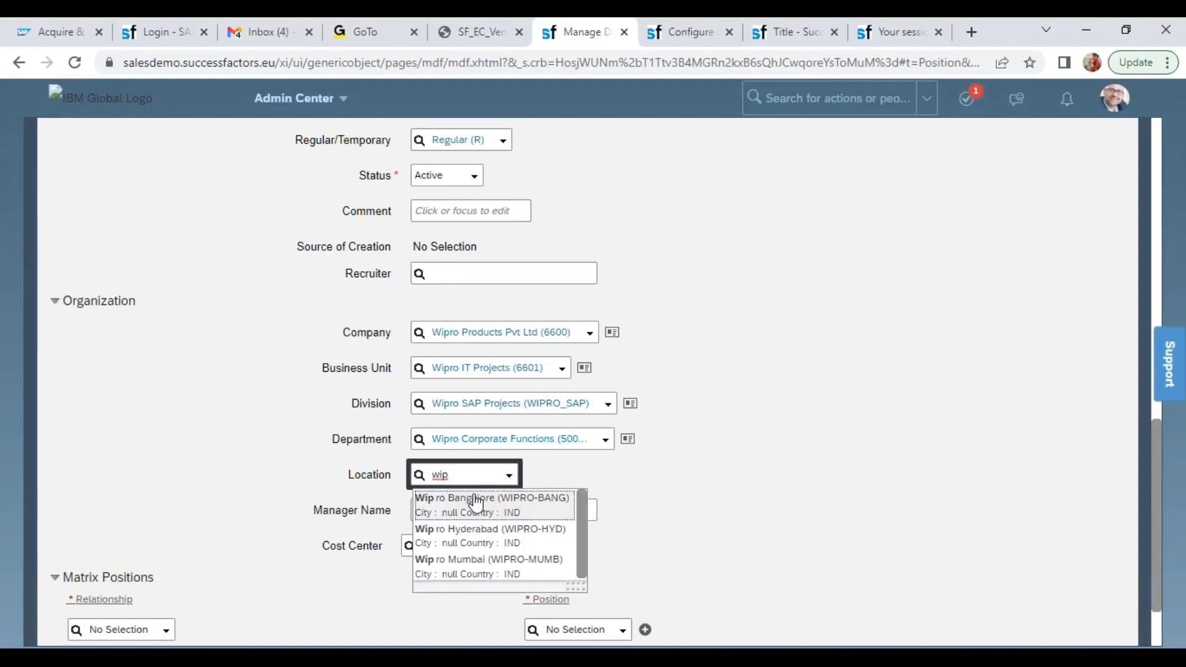
{"action": "left_click", "coordinate": [475, 503]}
Set the cost center to Wipro Cost Center (WIPROCC) and save the Wipro President position
{"action": "left_click", "coordinate": [502, 552]}
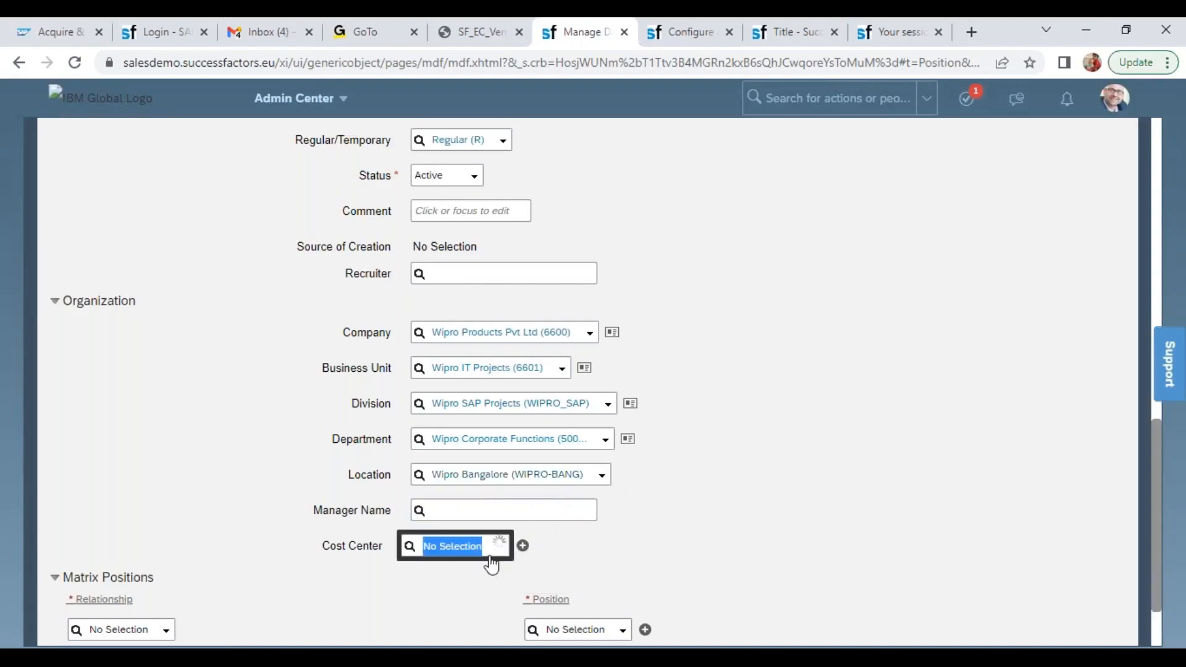
{"action": "left_click", "coordinate": [457, 567]}
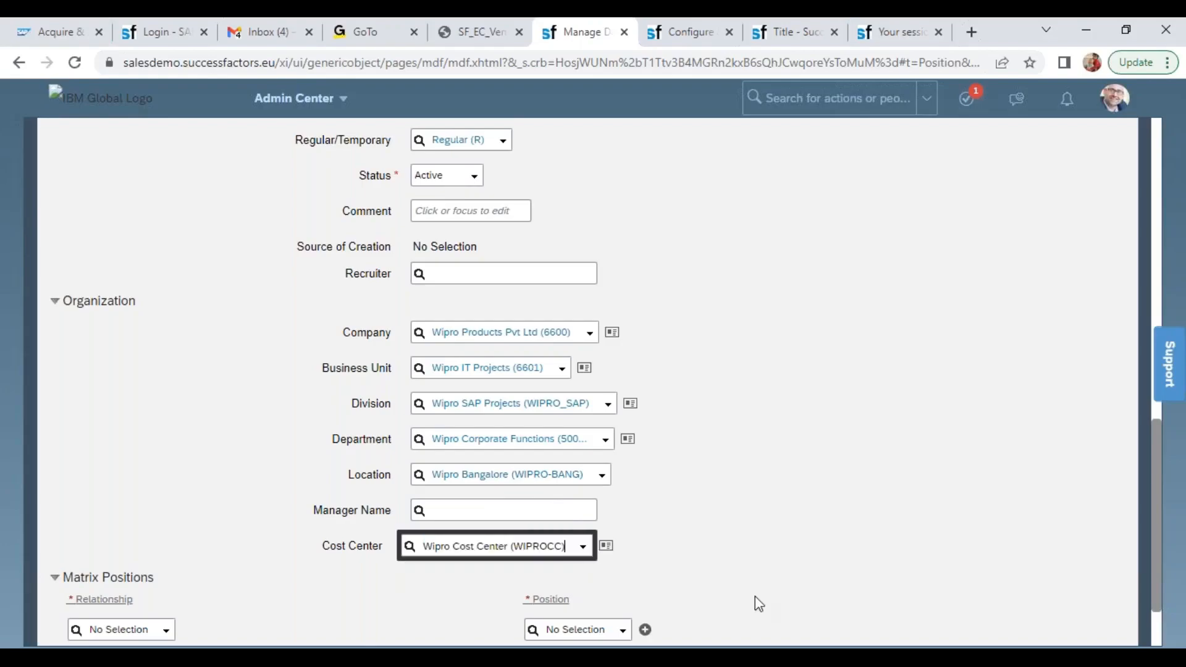
{"action": "scroll", "coordinate": [1130, 618], "scroll_direction": "down", "scroll_amount": 2}
{"action": "left_click", "coordinate": [1104, 591]}
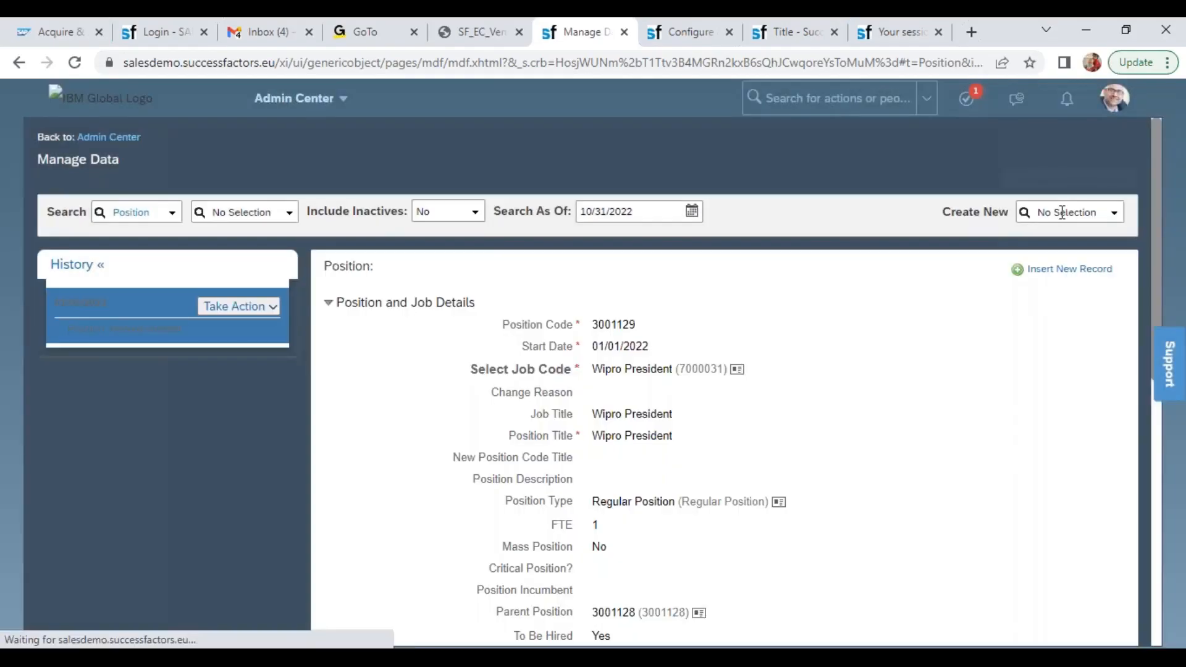
Start another new Position record dated 01/01/2022 with job code Wipro Manager (7000032) and position title Wipro HR Manager
{"action": "left_click", "coordinate": [1064, 211]}
{"action": "type", "text": "posi"}
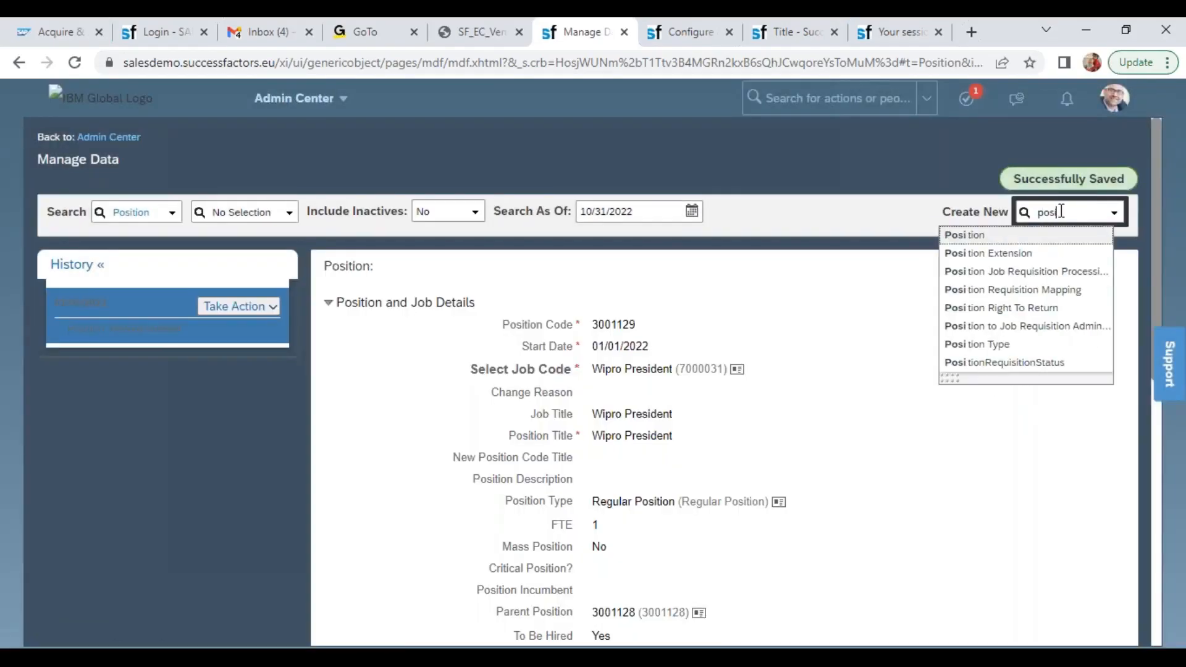
{"action": "left_click", "coordinate": [1016, 238]}
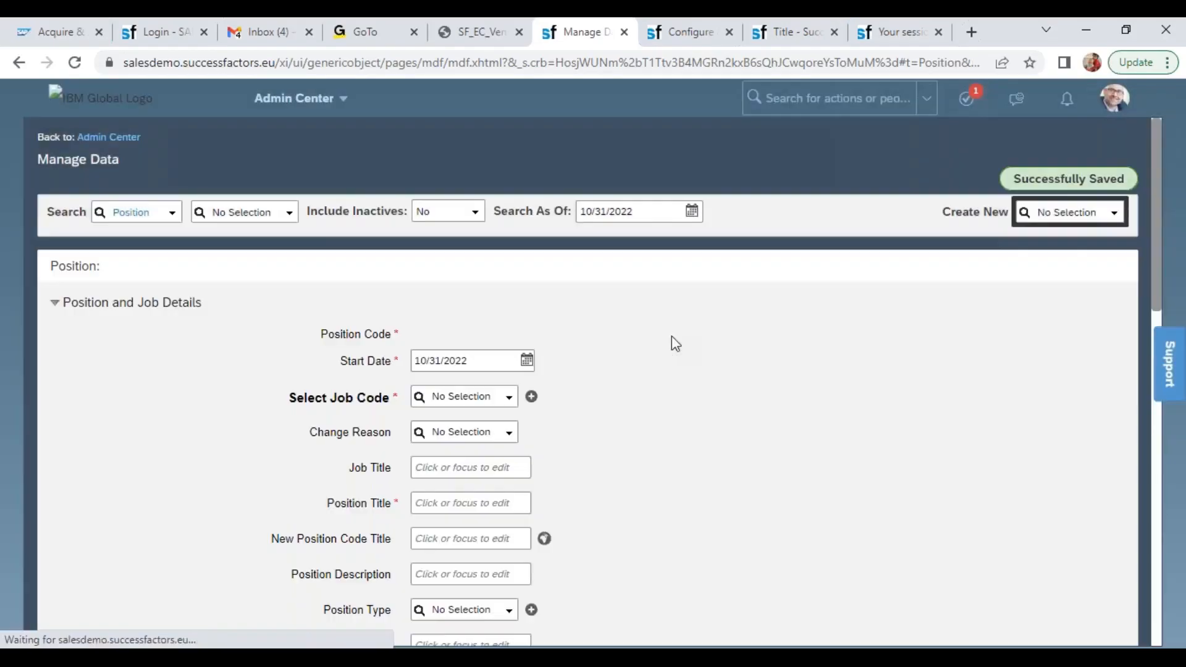
{"action": "left_click", "coordinate": [469, 360]}
{"action": "type", "text": "01/01/2"}
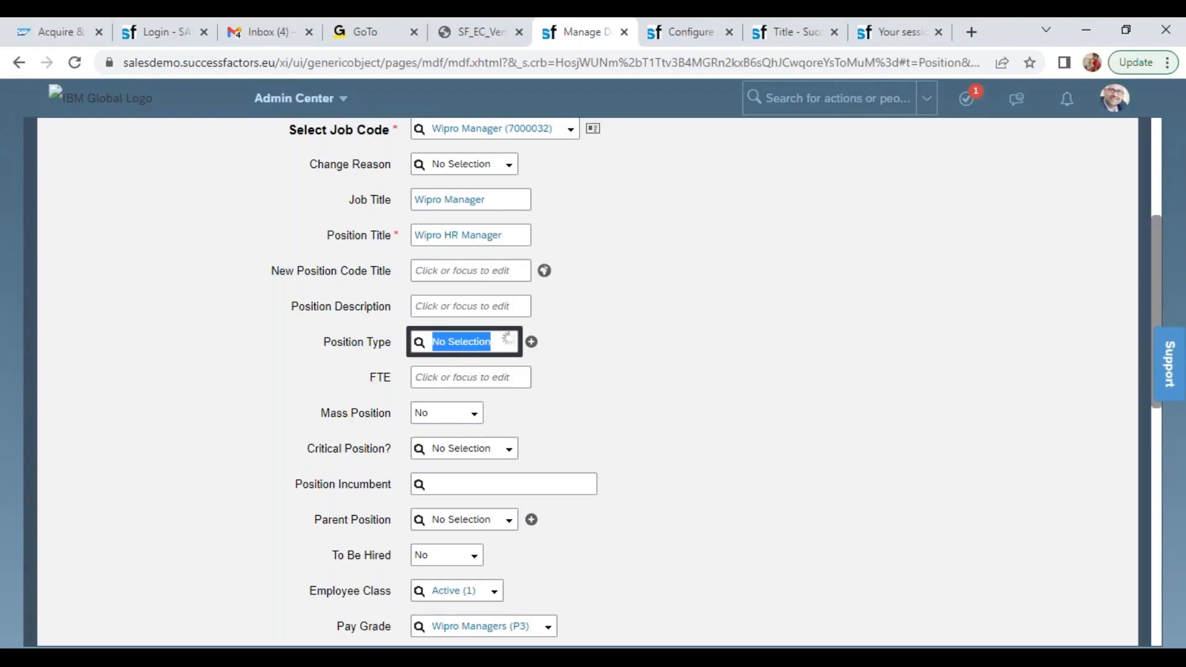
Set the Wipro HR Manager position's type to RP and its FTE to 1
{"action": "type", "text": "rp"}
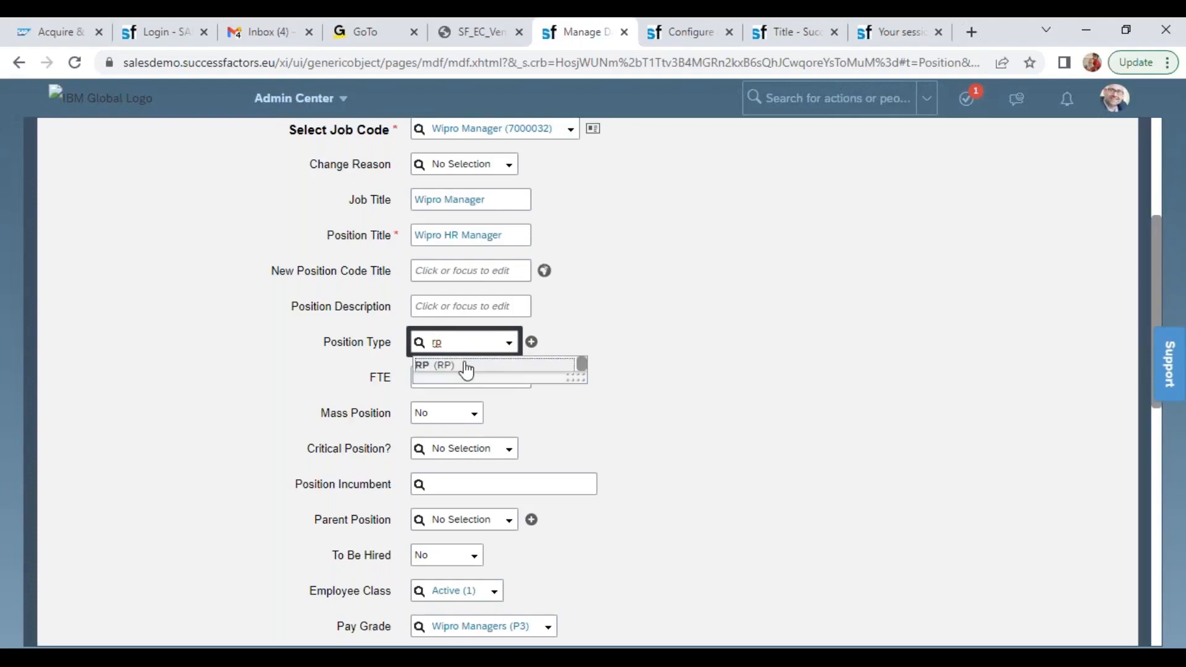
{"action": "left_click", "coordinate": [466, 366]}
{"action": "left_click", "coordinate": [454, 376]}
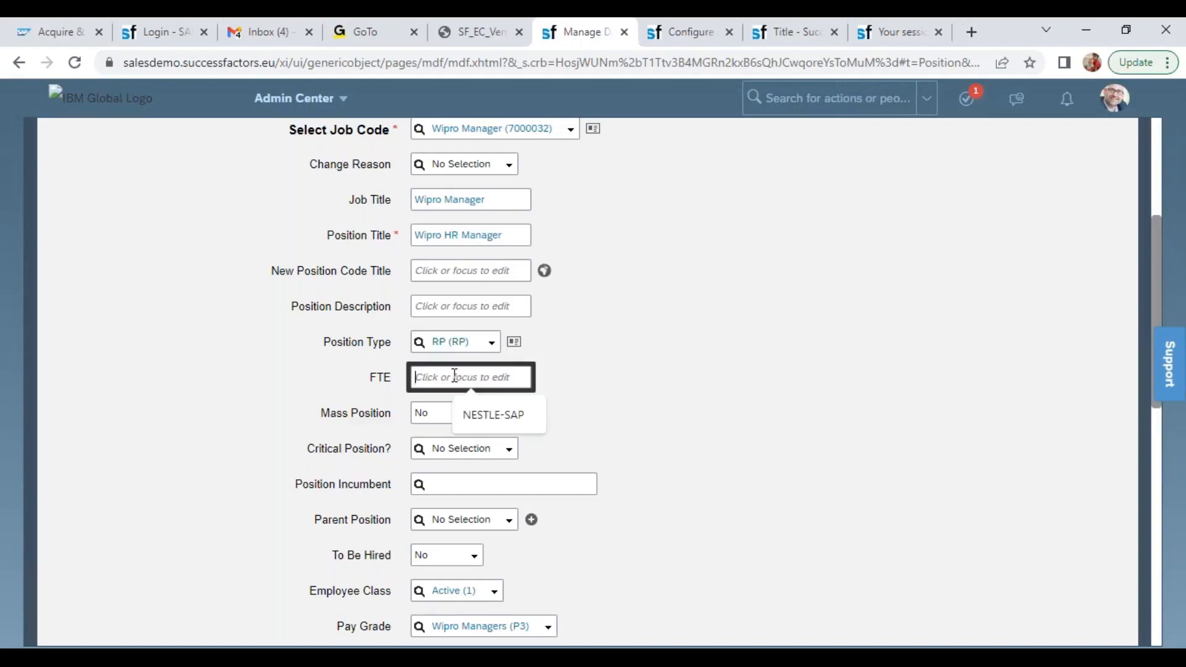
{"action": "type", "text": "1"}
{"action": "left_click", "coordinate": [605, 409]}
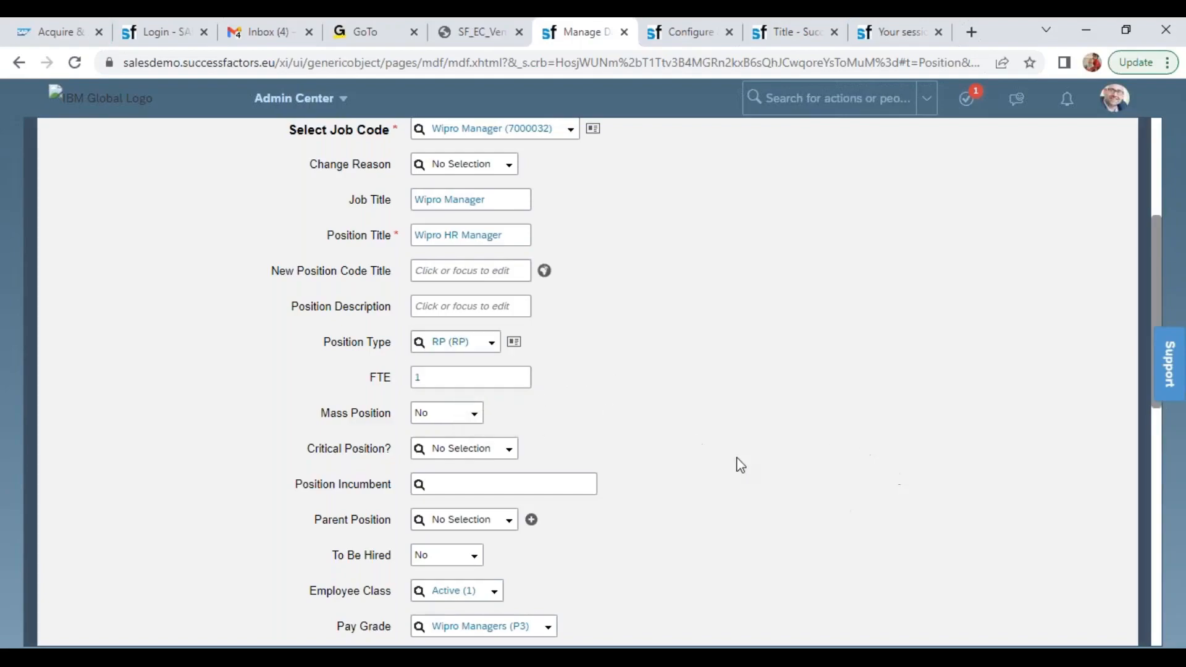
Assign 3001129 as the parent position of the Wipro HR Manager position
{"action": "left_click", "coordinate": [468, 520]}
{"action": "type", "text": "1128Previous"}
{"action": "key", "text": "BackSpace"}
{"action": "key", "text": "BackSpace"}
{"action": "key", "text": "BackSpace"}
{"action": "key", "text": "BackSpace"}
{"action": "key", "text": "BackSpace"}
{"action": "key", "text": "BackSpace"}
{"action": "key", "text": "BackSpace"}
{"action": "key", "text": "BackSpace"}
{"action": "key", "text": "BackSpace"}
{"action": "type", "text": "9"}
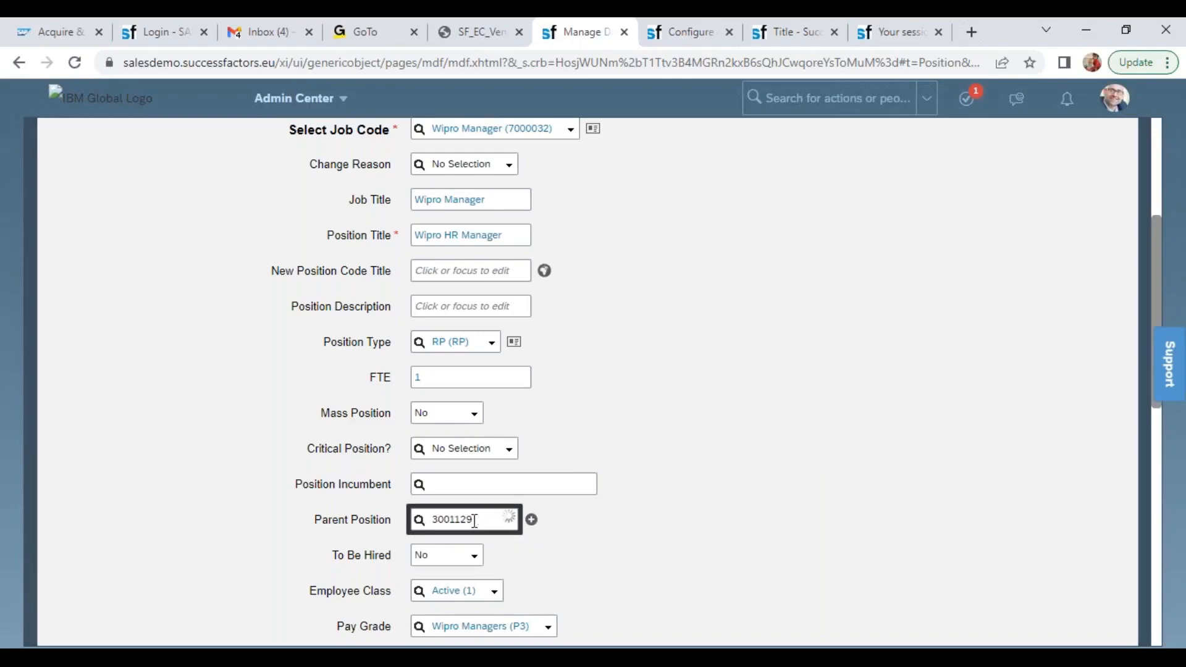
{"action": "left_click", "coordinate": [487, 543]}
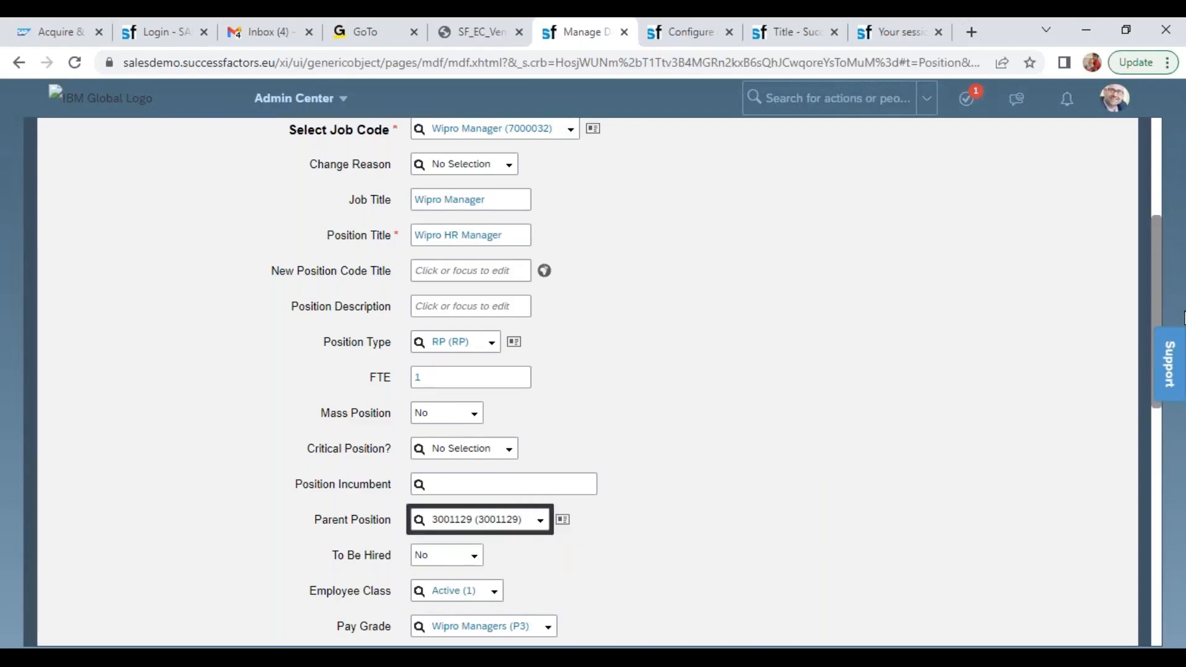
Mark the Wipro HR Manager position as to be hired and set its company to Wipro Products Pvt Ltd (6600)
{"action": "left_click_drag", "start_coordinate": [1154, 272], "coordinate": [1155, 373]}
{"action": "left_click", "coordinate": [474, 290]}
{"action": "left_click", "coordinate": [445, 332]}
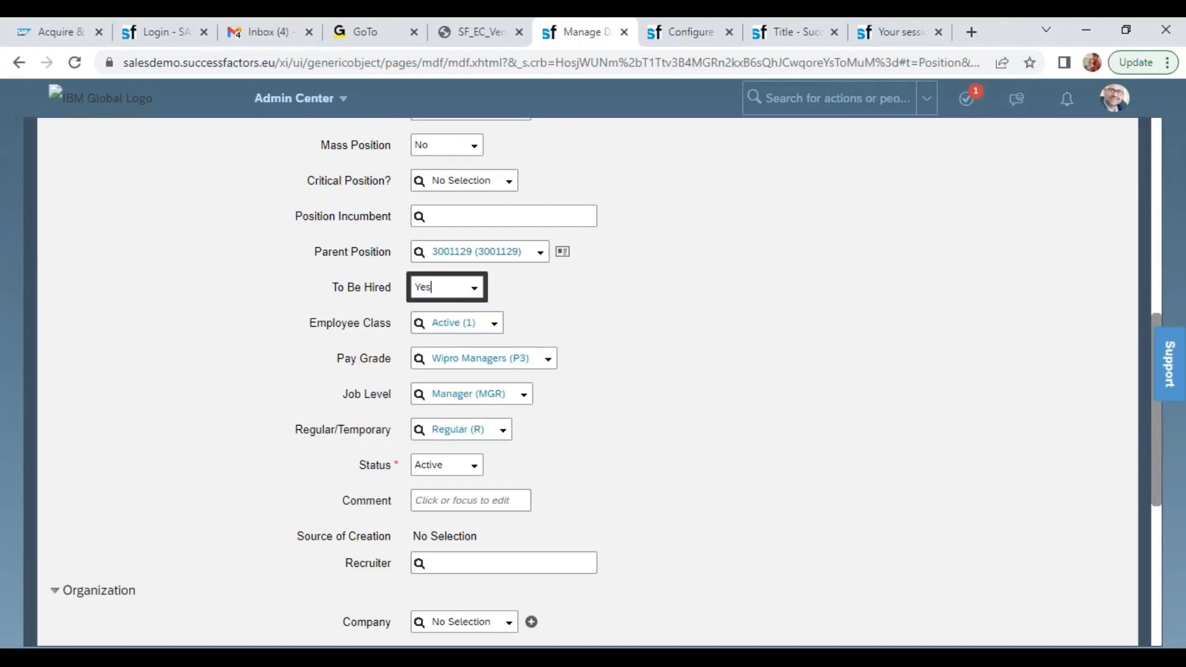
{"action": "left_click_drag", "start_coordinate": [1157, 447], "coordinate": [1159, 549]}
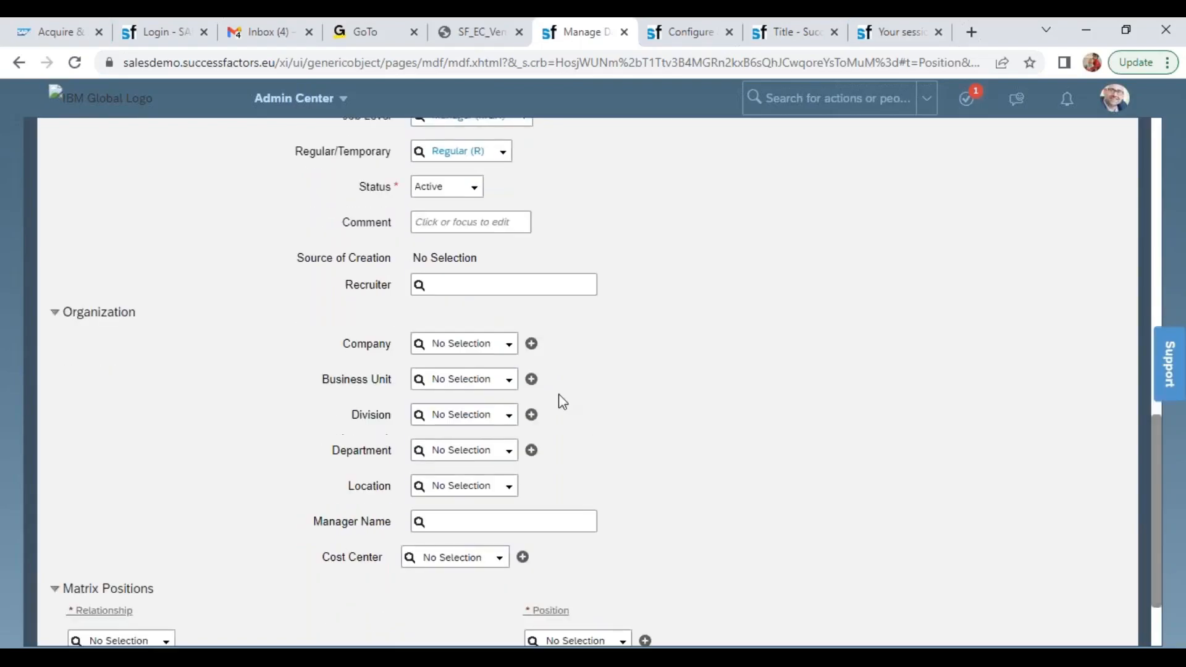
{"action": "left_click", "coordinate": [461, 345]}
{"action": "type", "text": "660"}
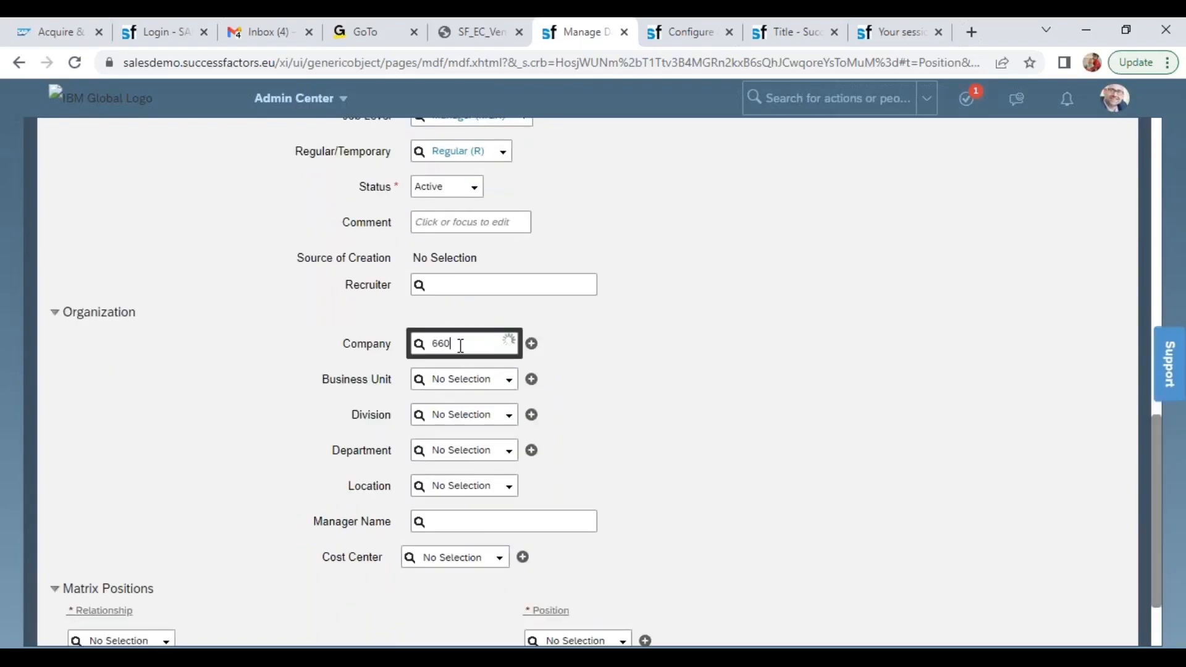
{"action": "type", "text": "0"}
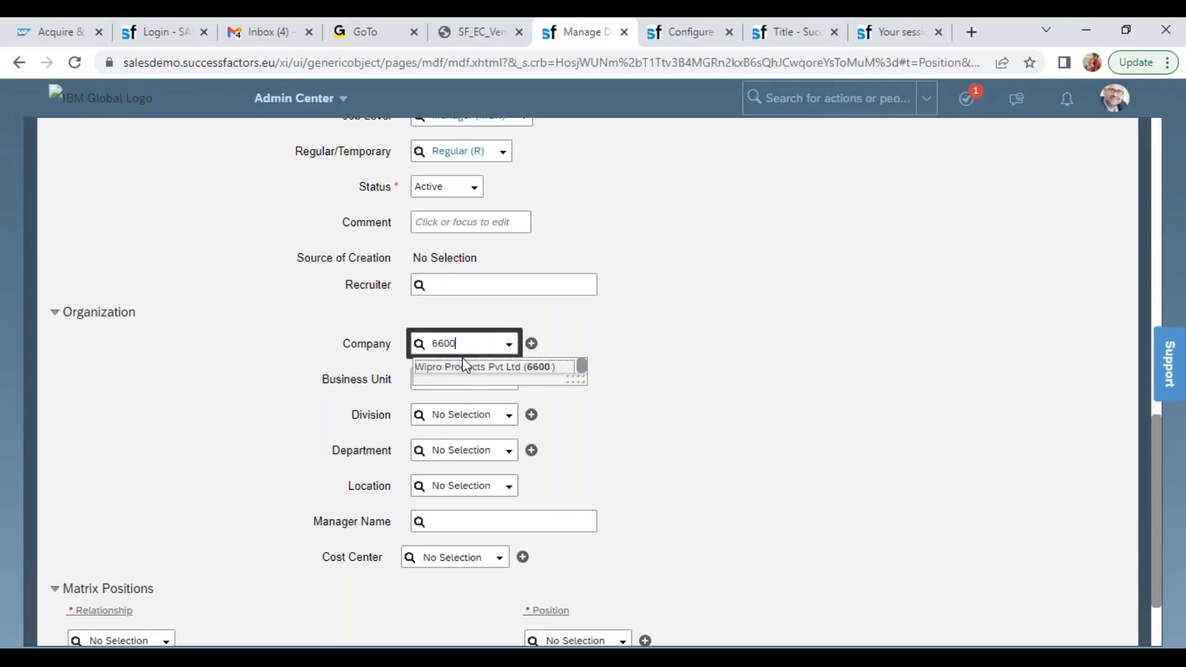
{"action": "left_click", "coordinate": [469, 366]}
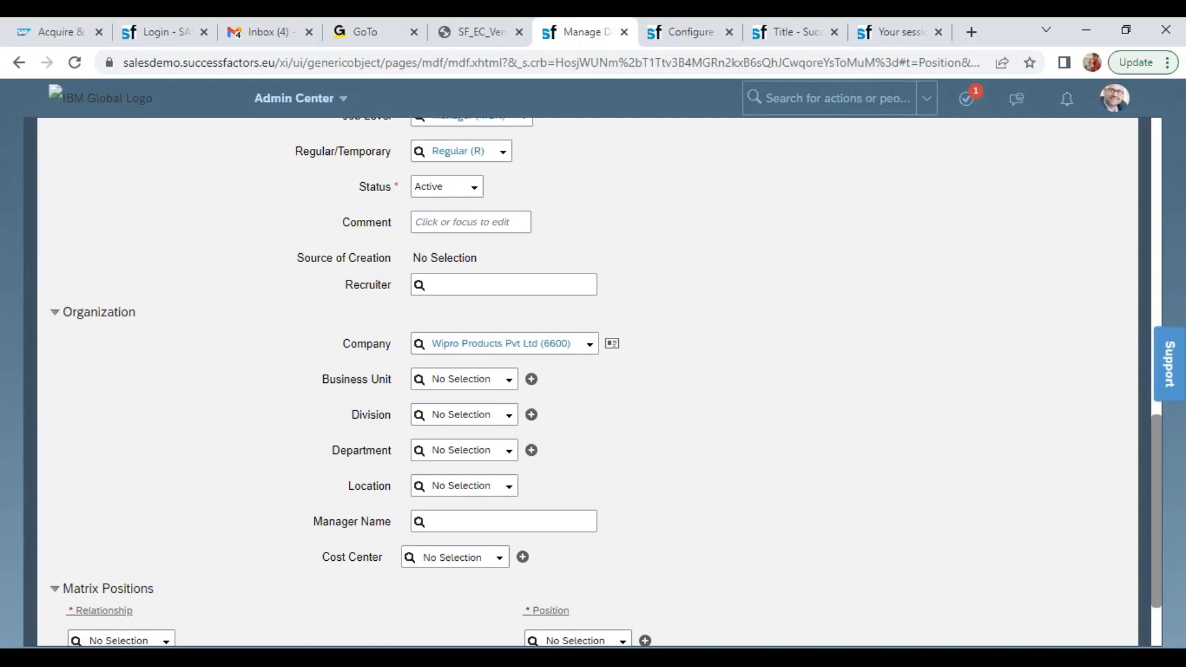
{"action": "left_click", "coordinate": [462, 379]}
{"action": "type", "text": "wipr"}
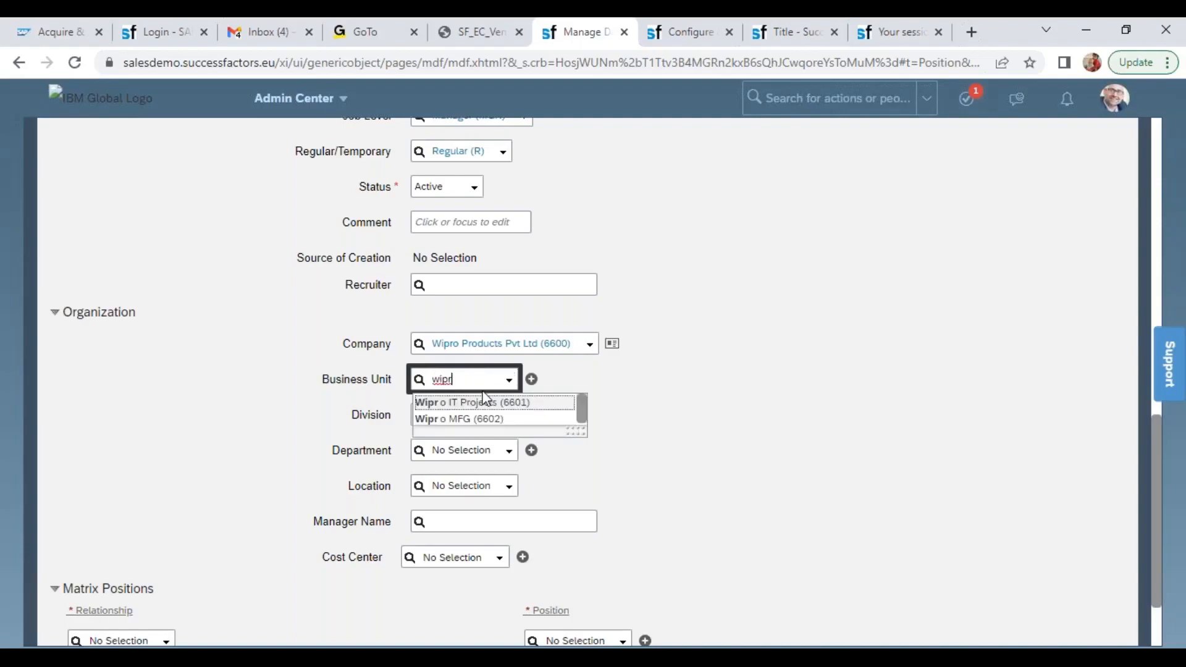
{"action": "left_click", "coordinate": [483, 420]}
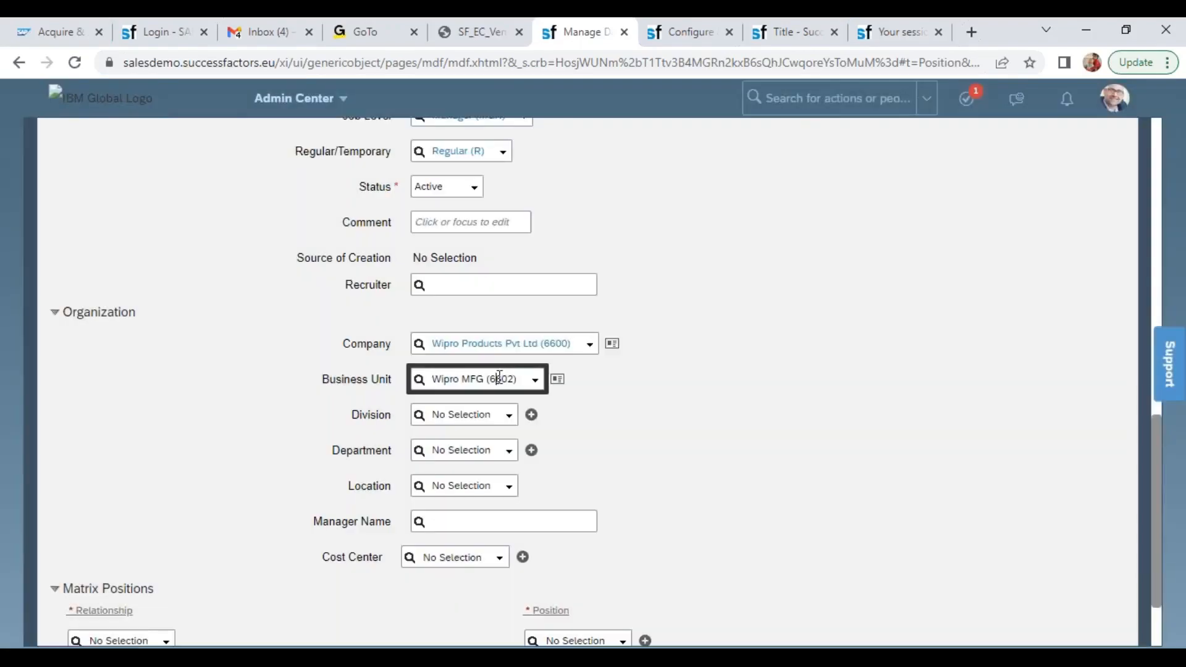
Set the business unit to Wipro IT Projects (6601) and the division to Wipro SAP Projects (WIPRO_SAP)
{"action": "left_click", "coordinate": [498, 378]}
{"action": "type", "text": "wipr"}
{"action": "left_click", "coordinate": [494, 400]}
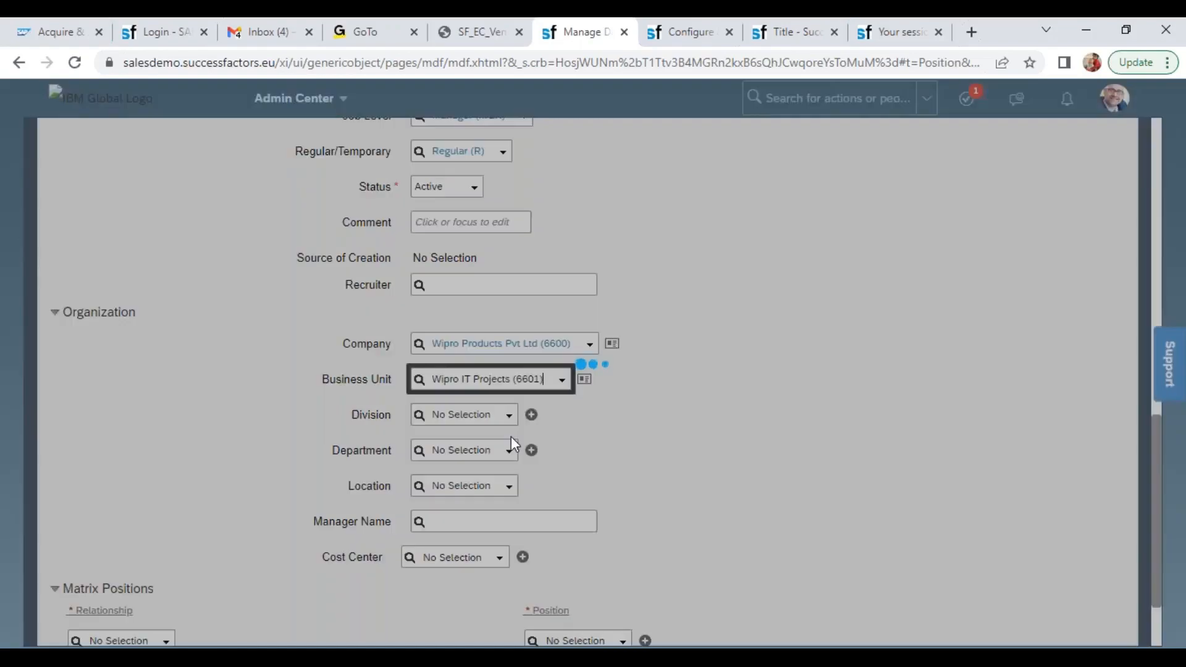
{"action": "left_click", "coordinate": [512, 423]}
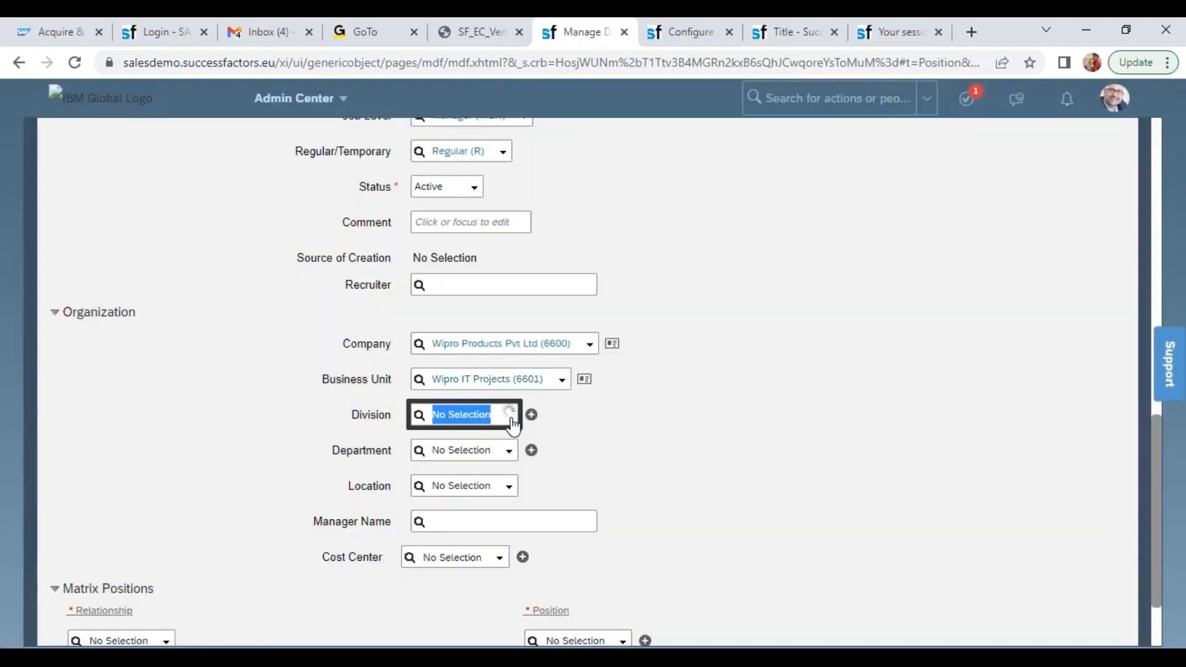
{"action": "left_click", "coordinate": [494, 457]}
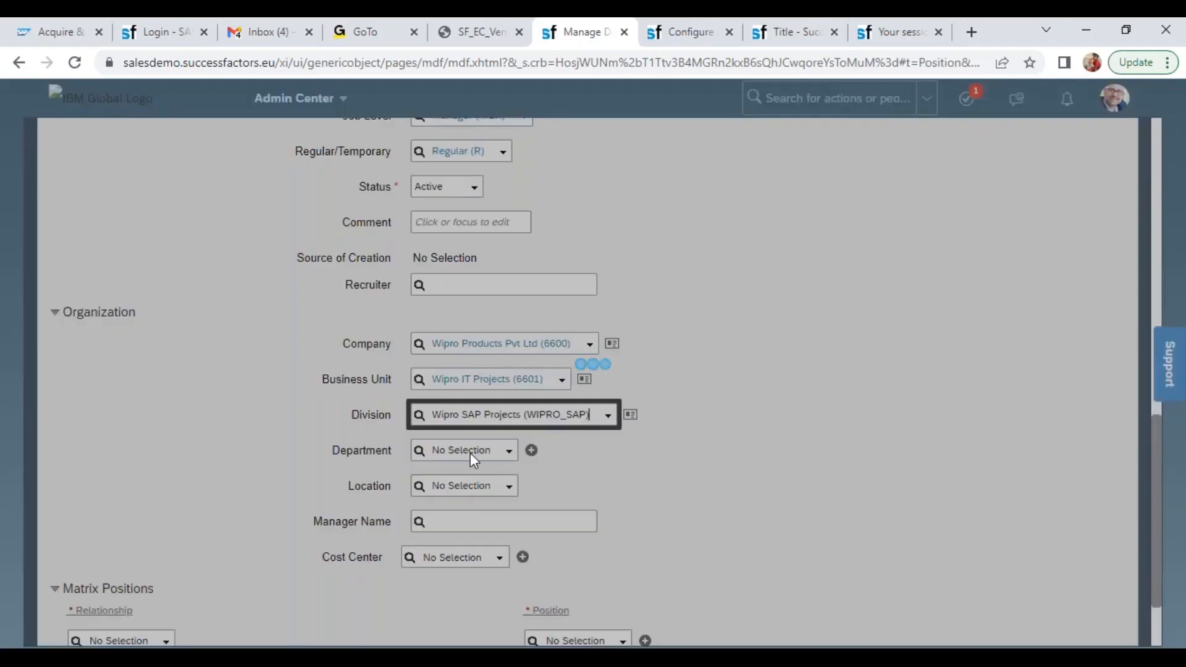
Set the department to Wipro Human Resources and the location to Wipro Bangalore (WIPRO-BANG)
{"action": "left_click", "coordinate": [473, 457]}
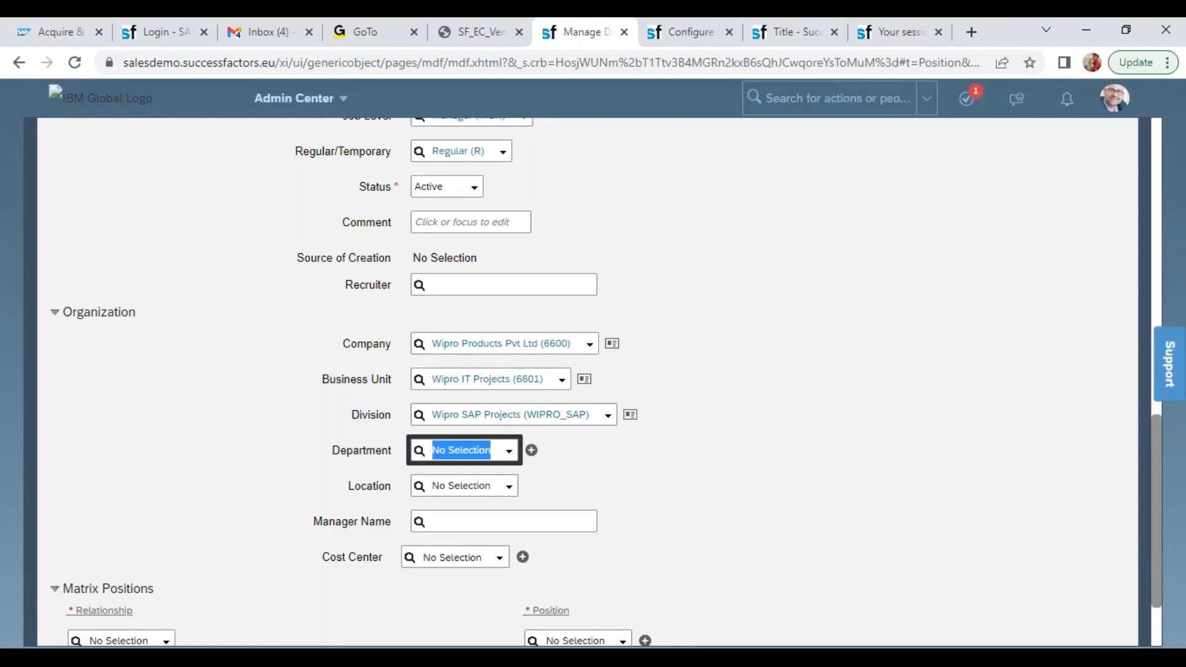
{"action": "left_click", "coordinate": [509, 452]}
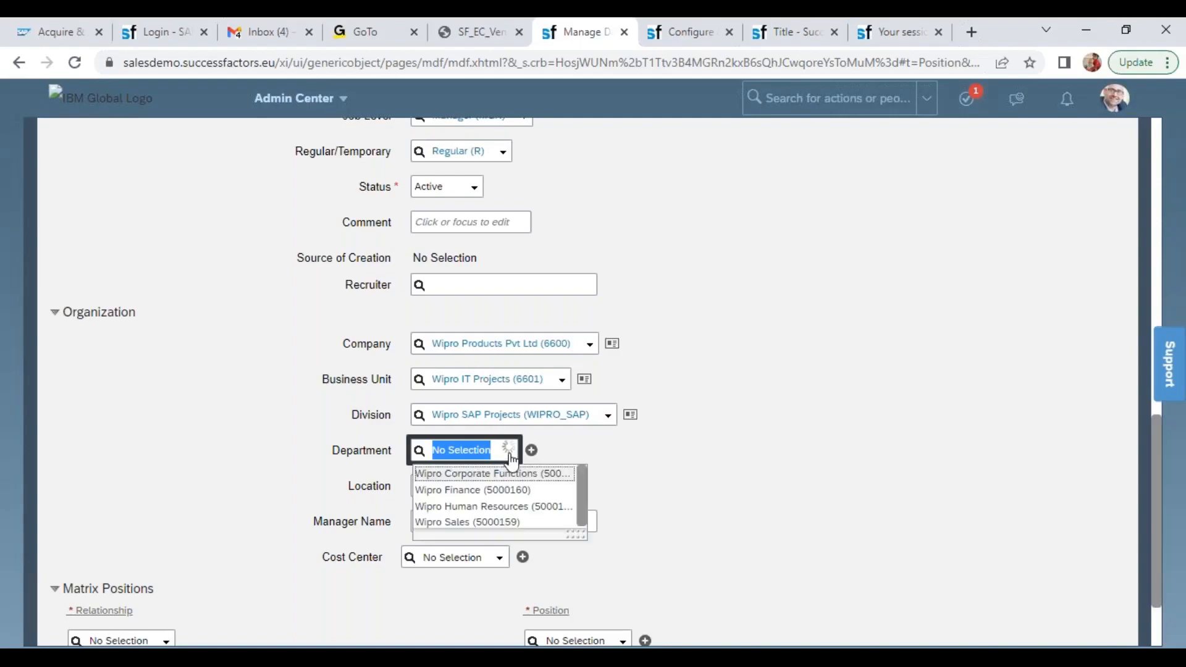
{"action": "left_click", "coordinate": [507, 507]}
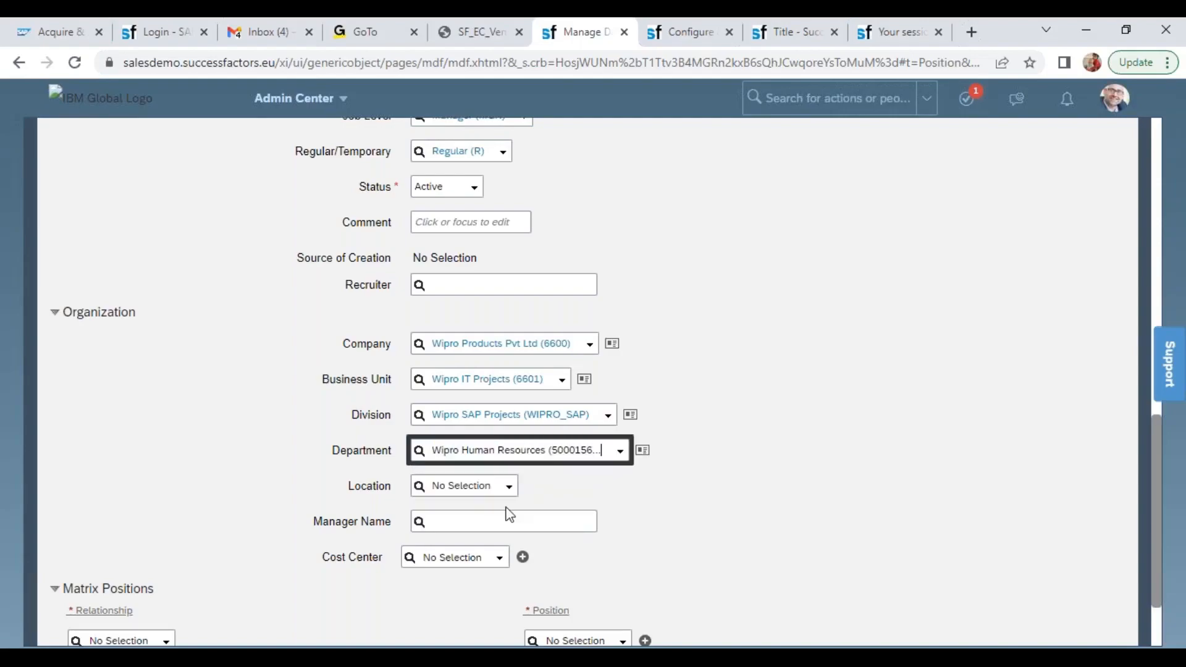
{"action": "left_click", "coordinate": [464, 486]}
{"action": "type", "text": "wipr"}
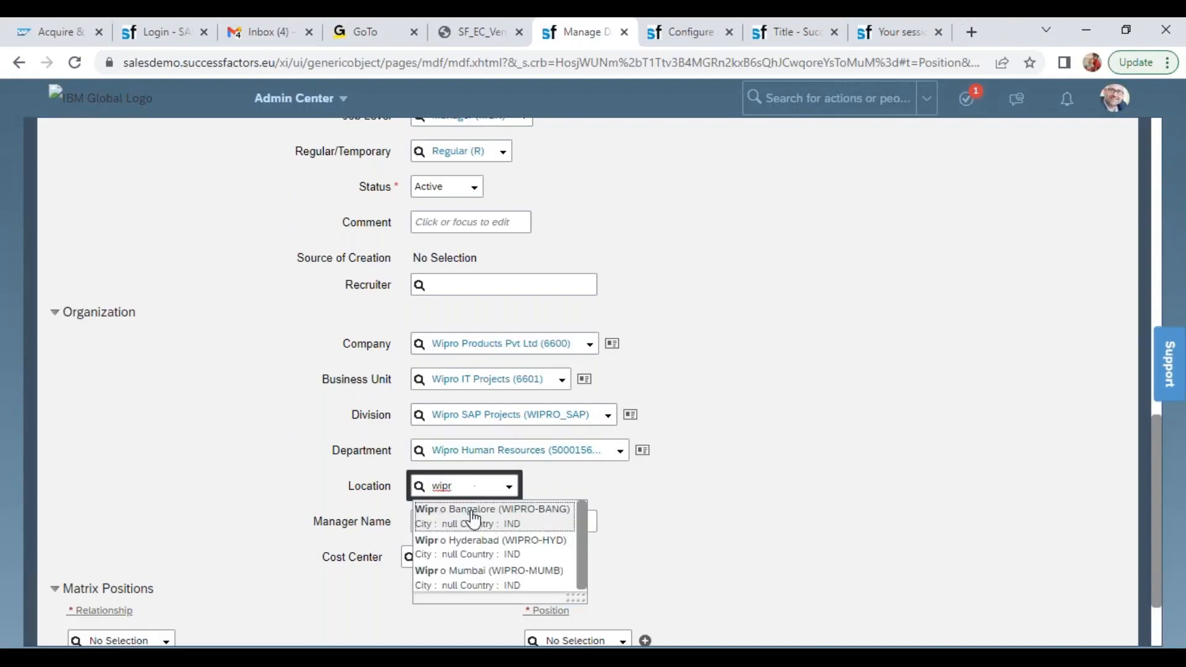
{"action": "left_click", "coordinate": [473, 513]}
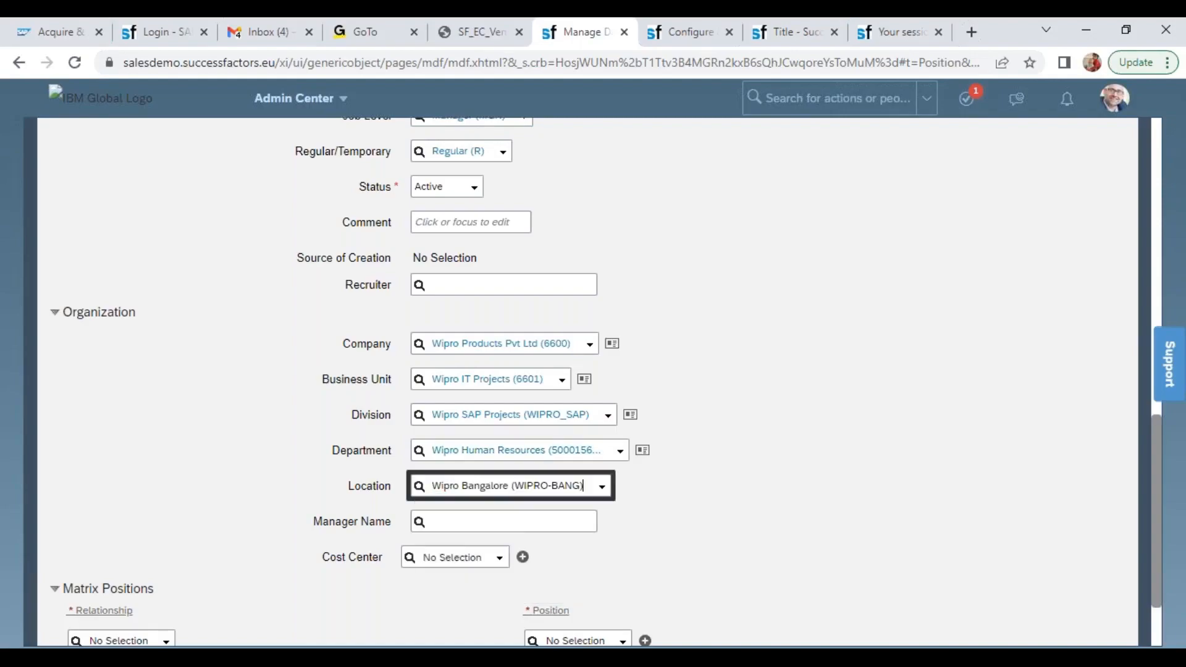
Set the cost center to Wipro Cost Center (WIPROCC) and save the Wipro HR Manager position
{"action": "left_click", "coordinate": [498, 559]}
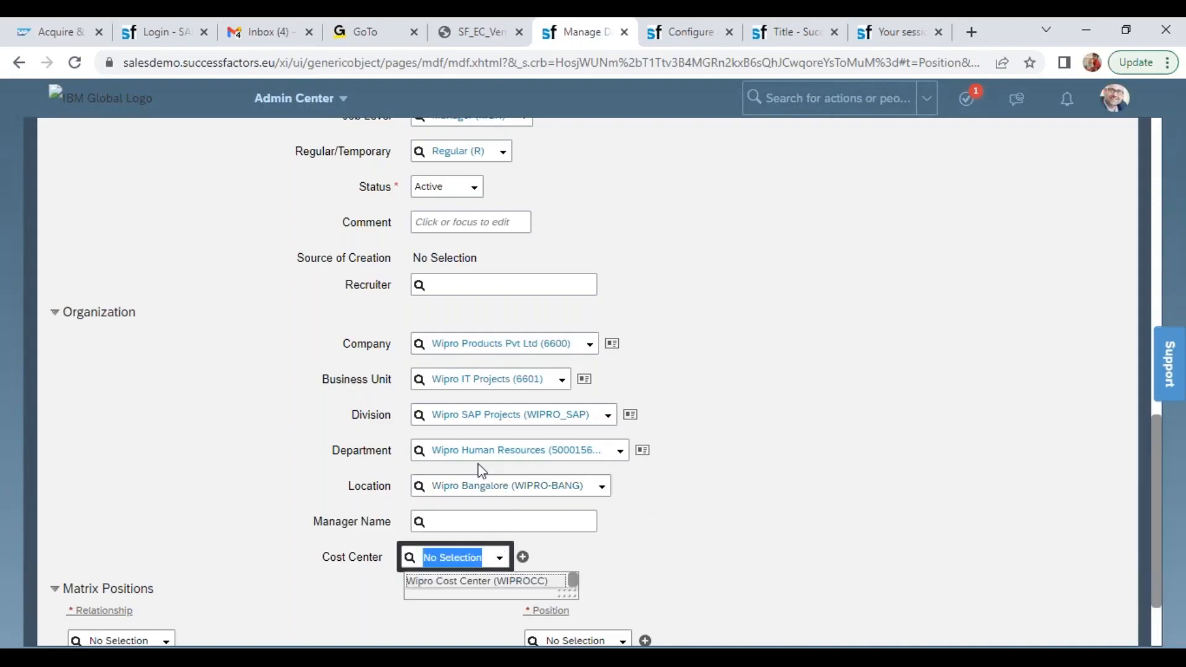
{"action": "left_click", "coordinate": [481, 585]}
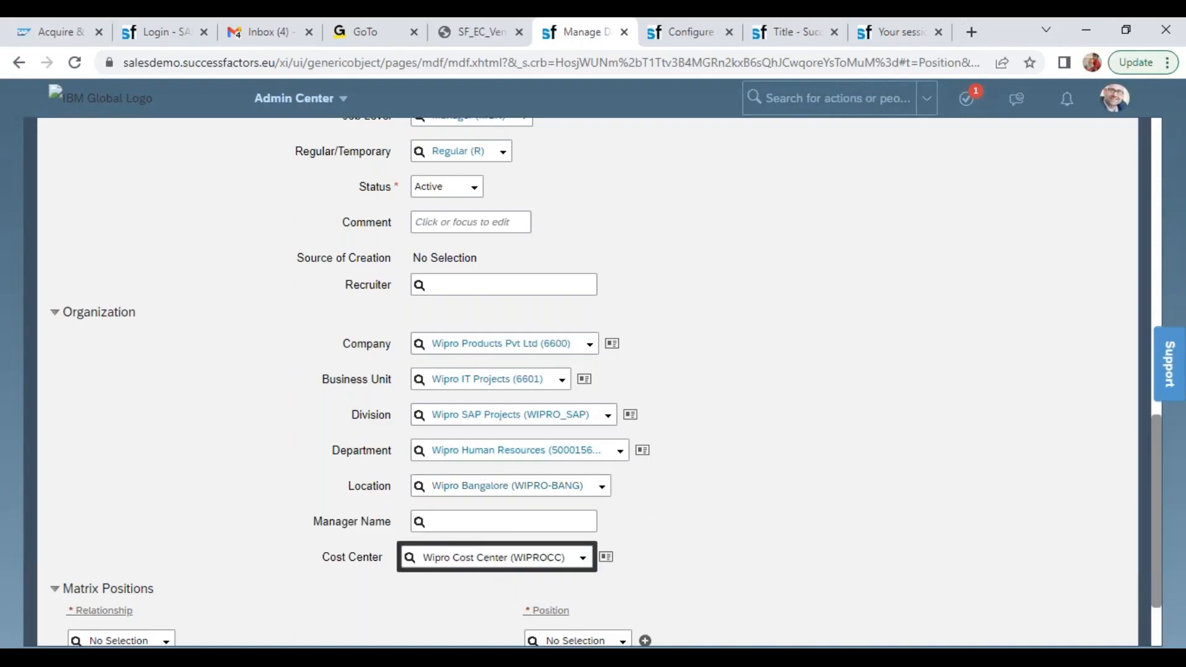
{"action": "scroll", "coordinate": [593, 370], "scroll_direction": "down", "scroll_amount": 2}
{"action": "left_click", "coordinate": [1119, 591]}
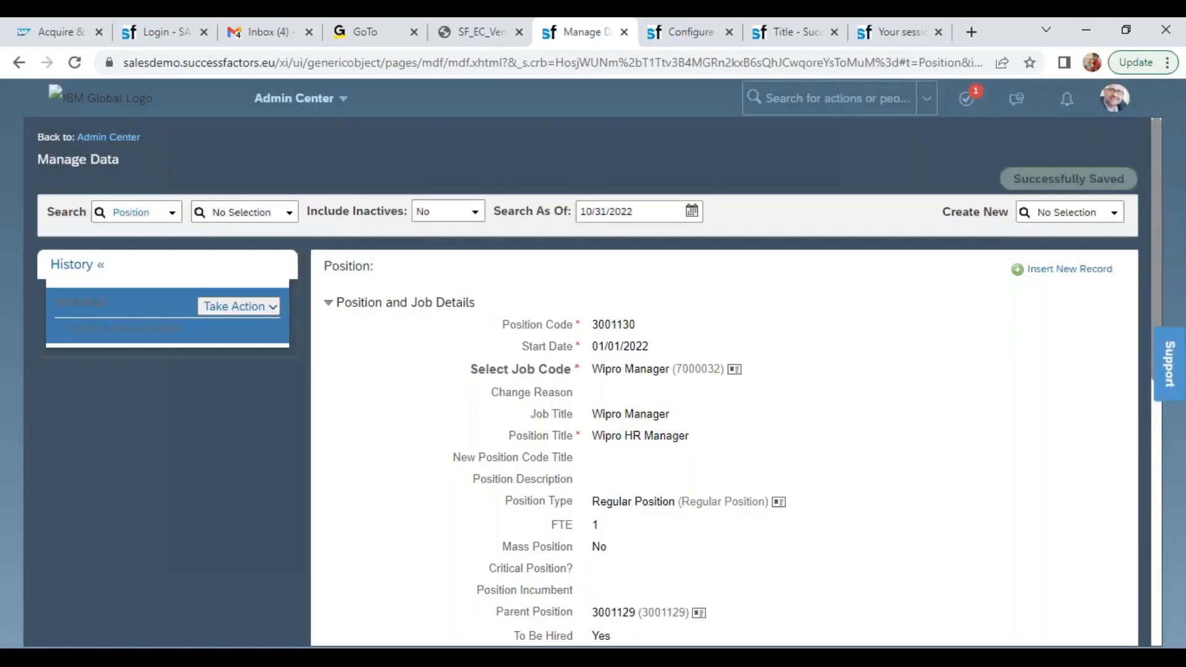
Create another new Position record with the start date 01/01/2022
{"action": "left_click", "coordinate": [1058, 213]}
{"action": "type", "text": "posi"}
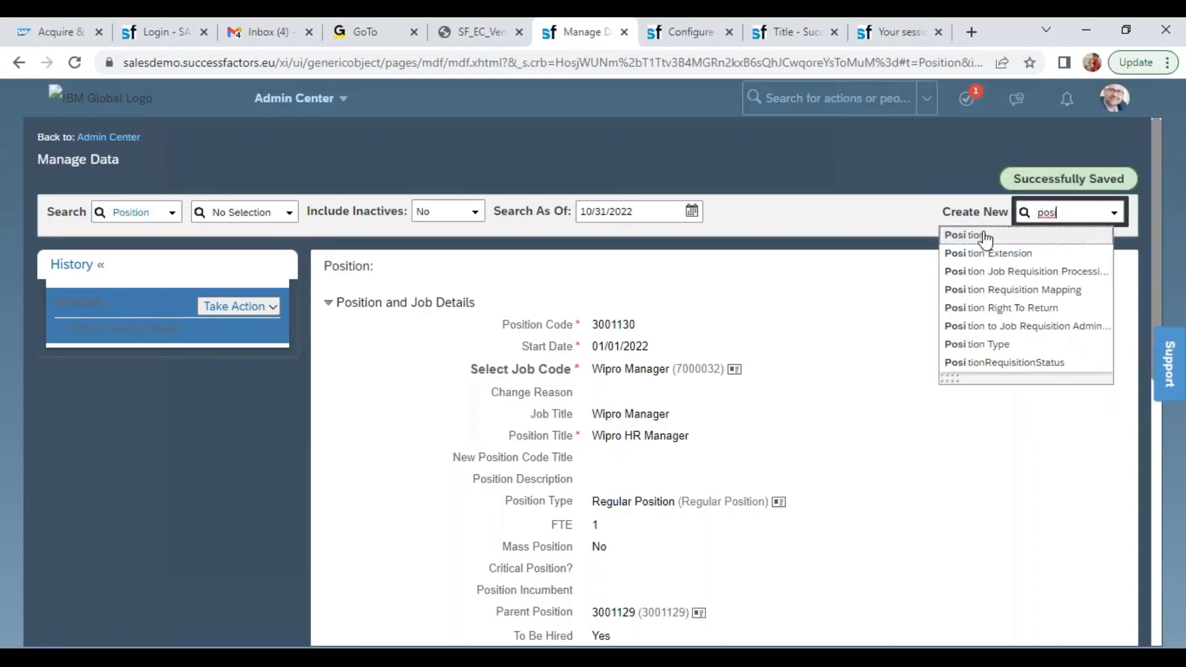
{"action": "left_click", "coordinate": [986, 236]}
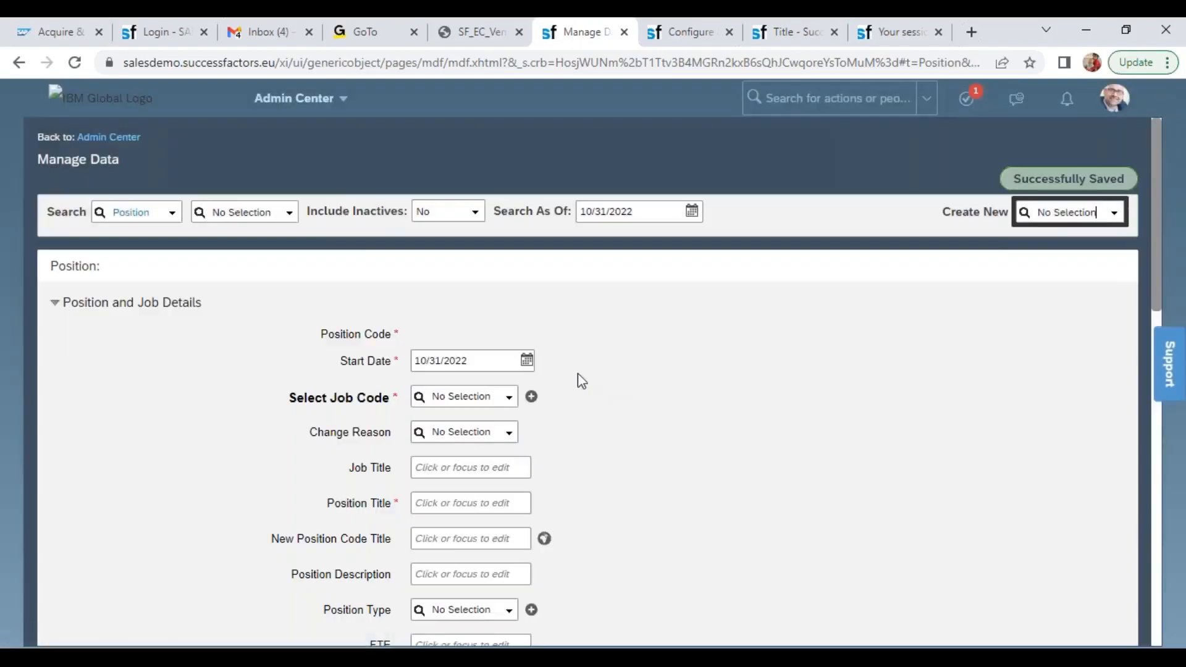
{"action": "left_click", "coordinate": [489, 361]}
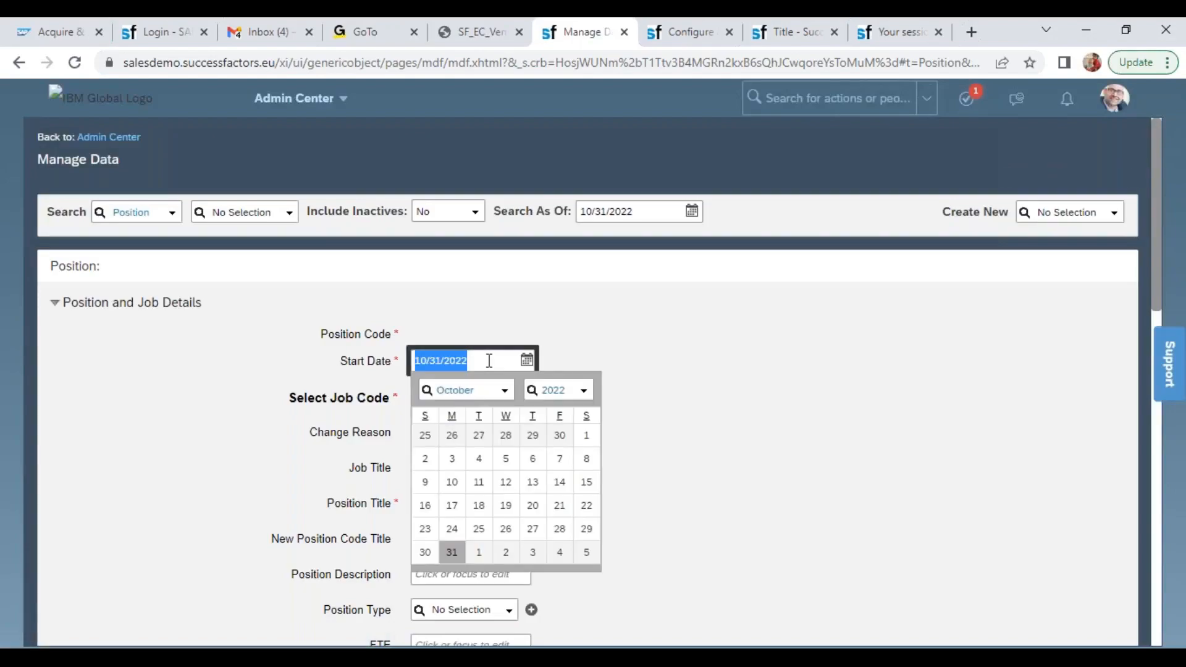
{"action": "type", "text": "01/01"}
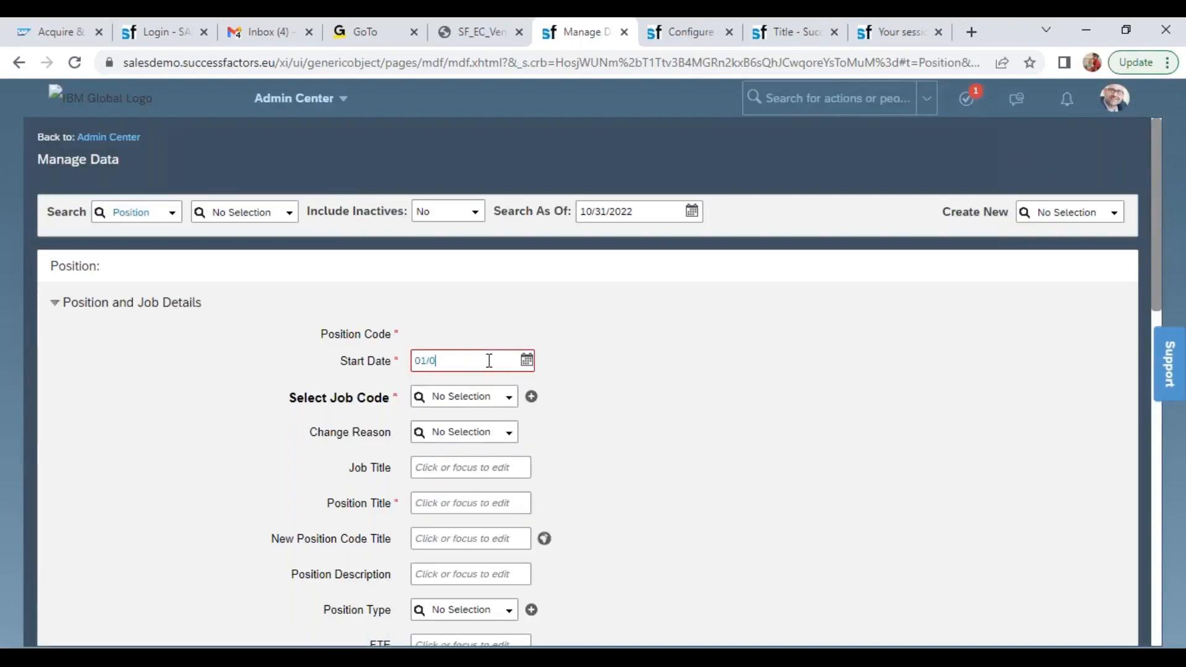
{"action": "type", "text": "/2022"}
{"action": "key", "text": "Tab"}
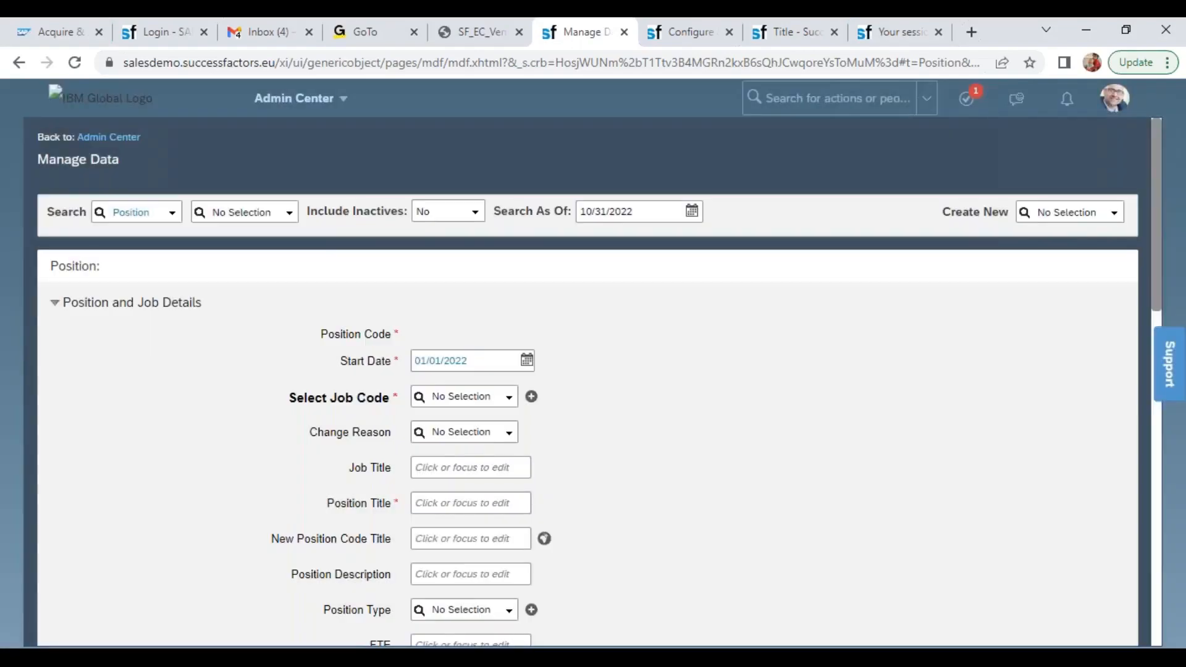
Assign the job code Wipro Non Manager (7000033) and change the position title to Wipro HR Executive
{"action": "type", "text": "wipr"}
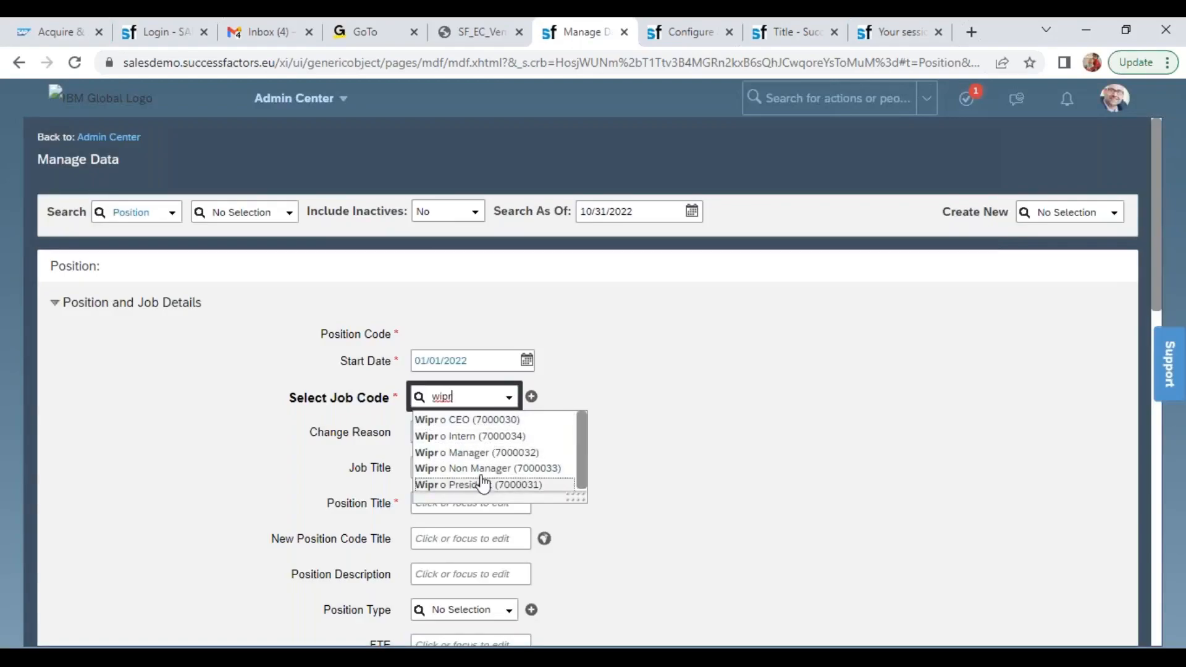
{"action": "left_click", "coordinate": [482, 469]}
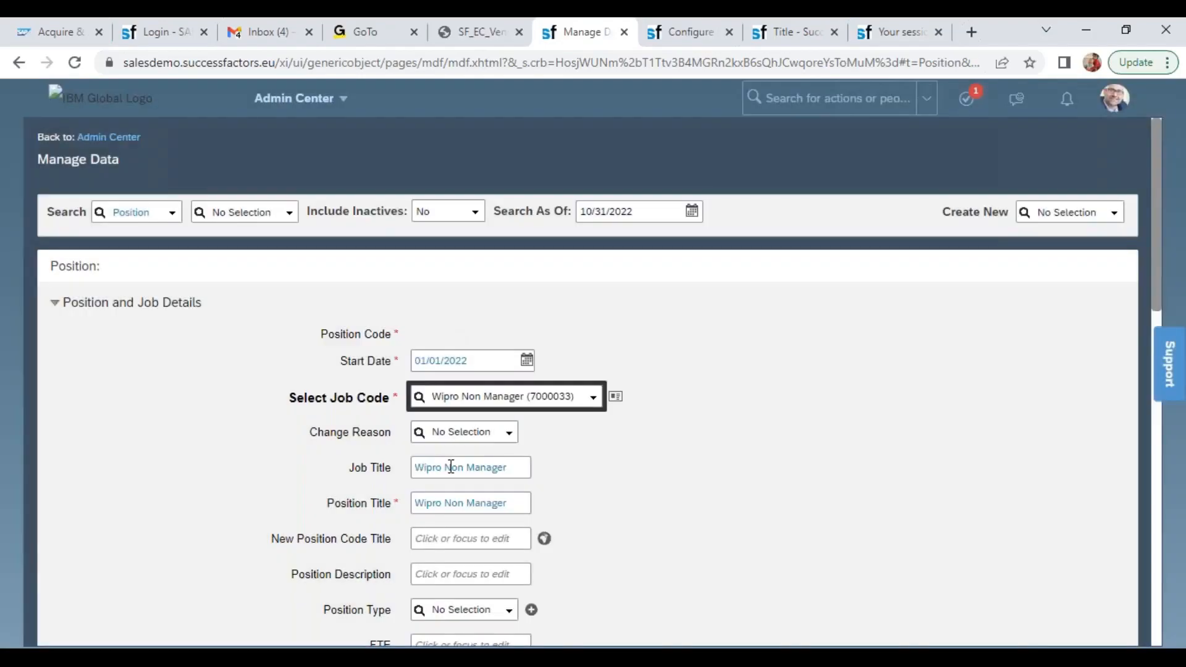
{"action": "left_click", "coordinate": [463, 501]}
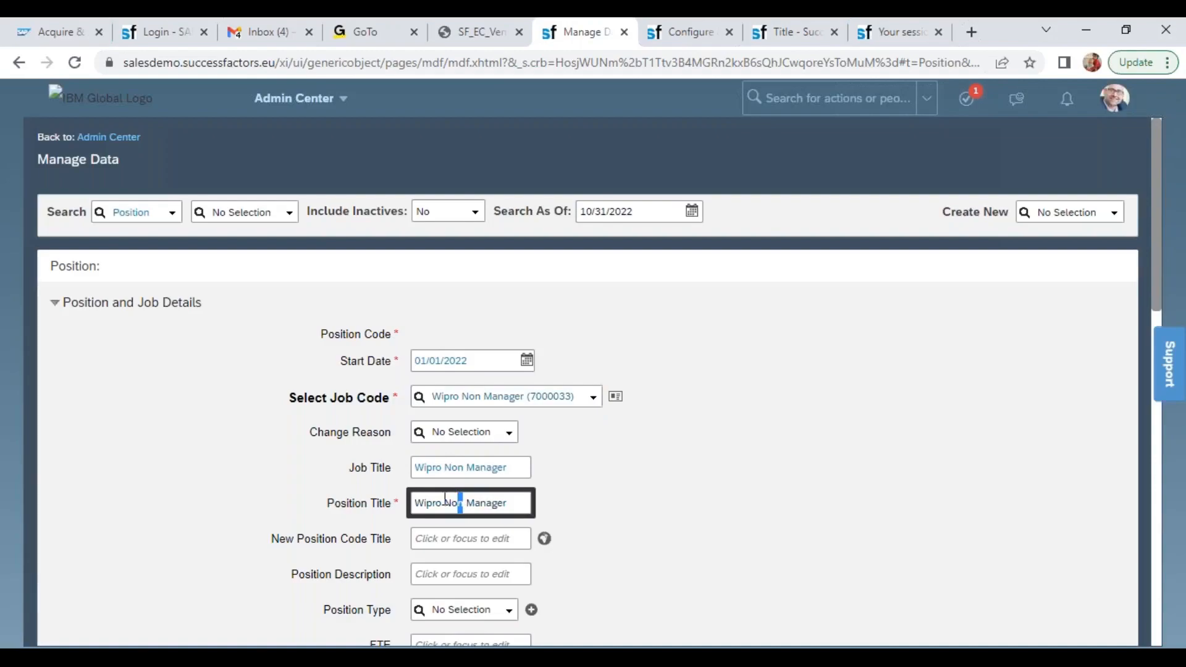
{"action": "left_click_drag", "start_coordinate": [447, 501], "coordinate": [529, 501]}
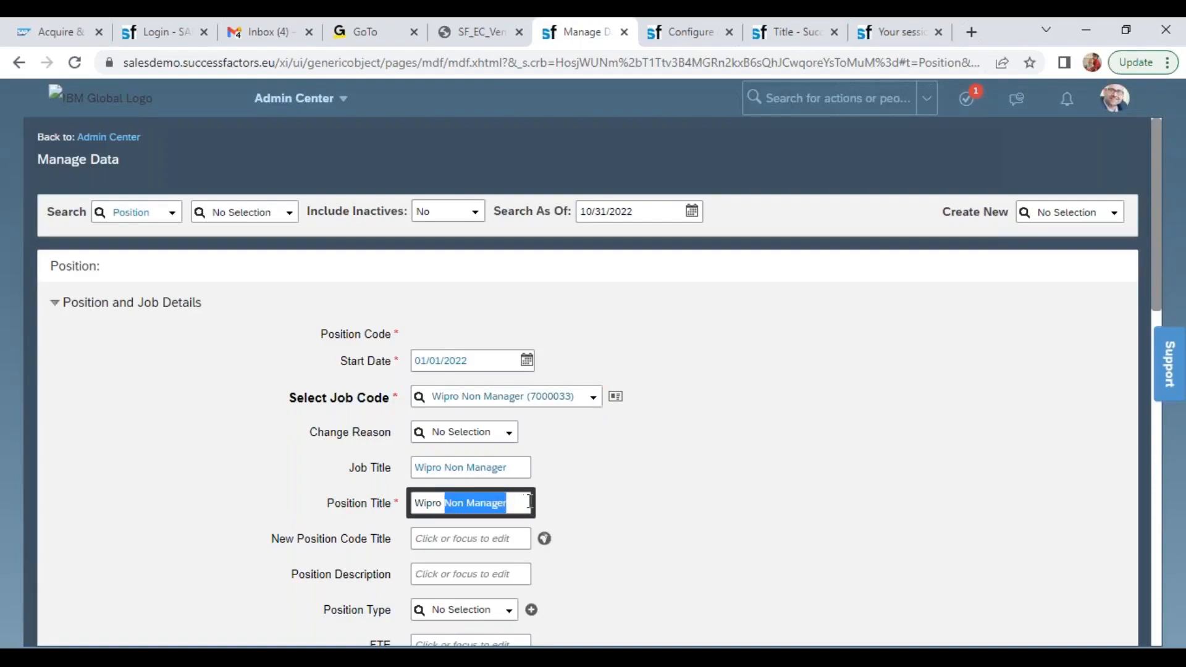
{"action": "type", "text": "HR Executive"}
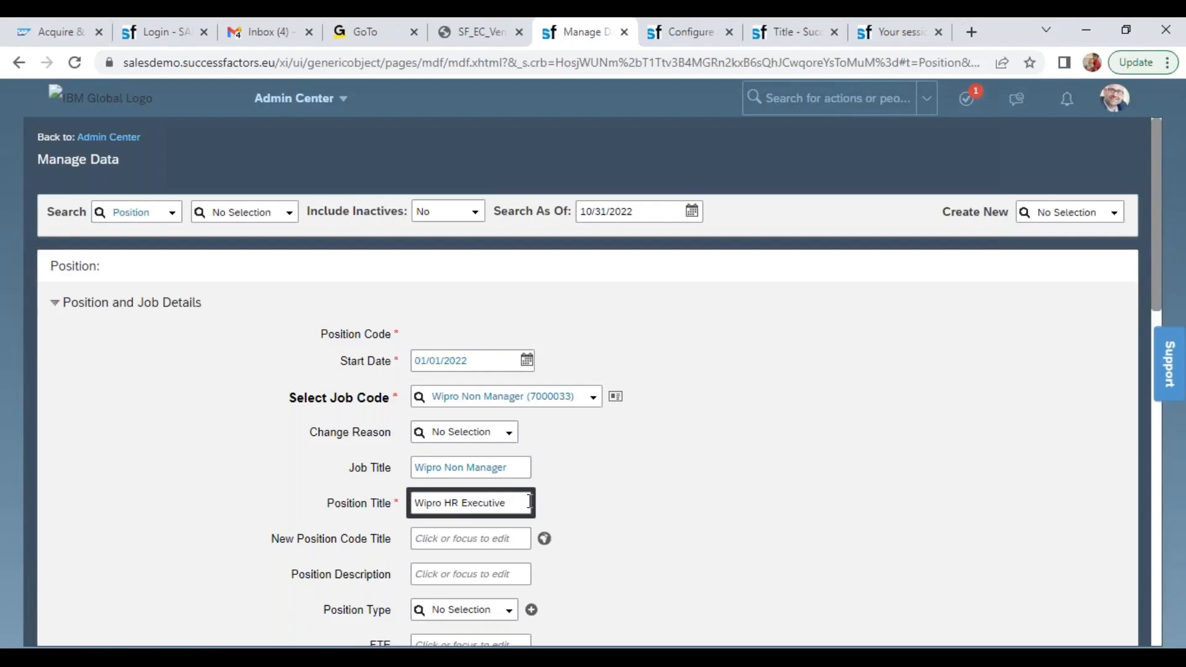
Set the Wipro HR Executive position's type to RP and its FTE to 1
{"action": "scroll", "coordinate": [1159, 265], "scroll_direction": "down", "scroll_amount": 5}
{"action": "left_click", "coordinate": [499, 279]}
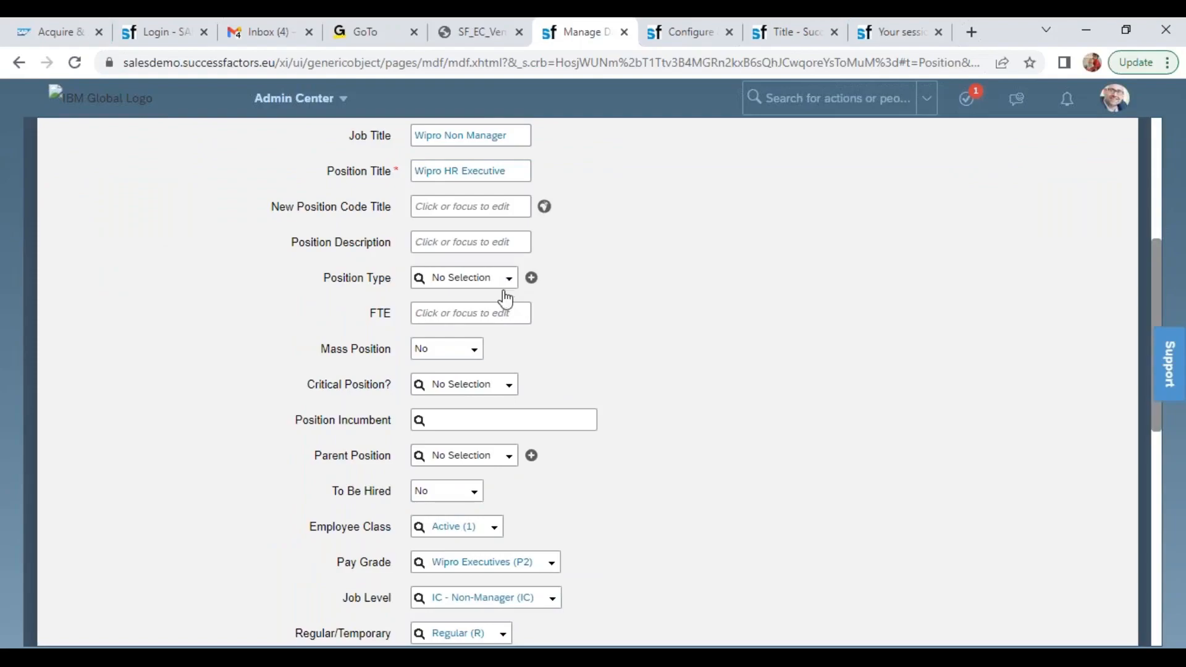
{"action": "left_click", "coordinate": [448, 308]}
{"action": "left_click", "coordinate": [465, 314]}
{"action": "type", "text": "1"}
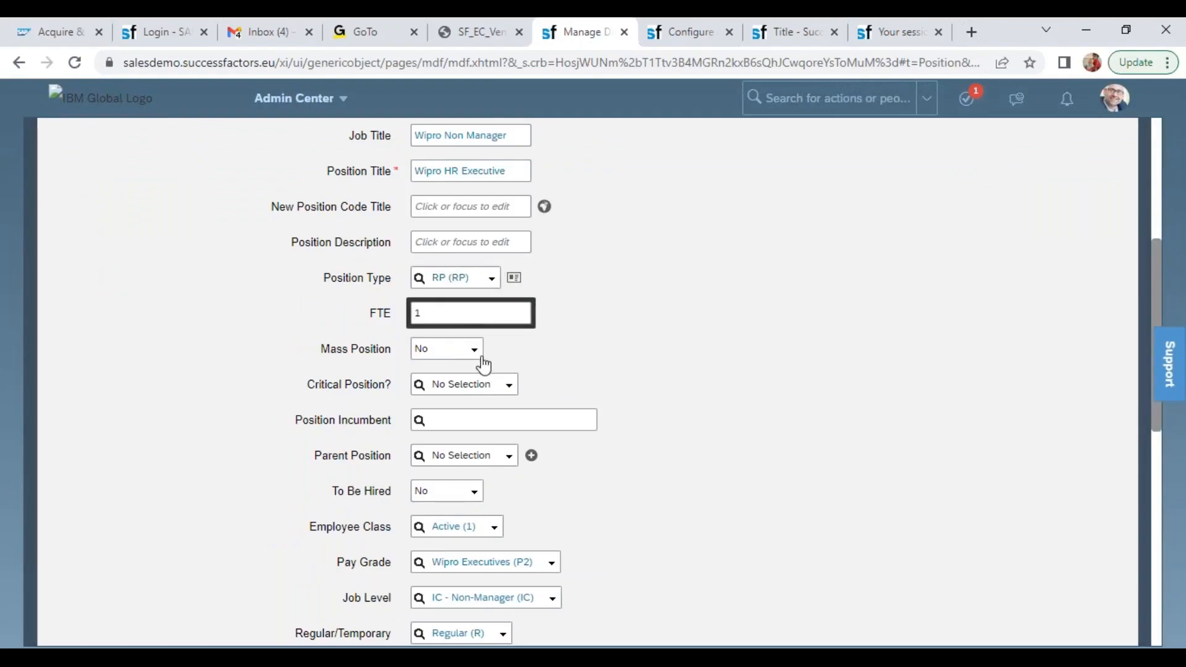
Assign the Wipro HR Manager position (3001130) as parent of the Wipro HR Executive position and mark it as to be hired
{"action": "left_click", "coordinate": [478, 455]}
{"action": "type", "text": "wipro"}
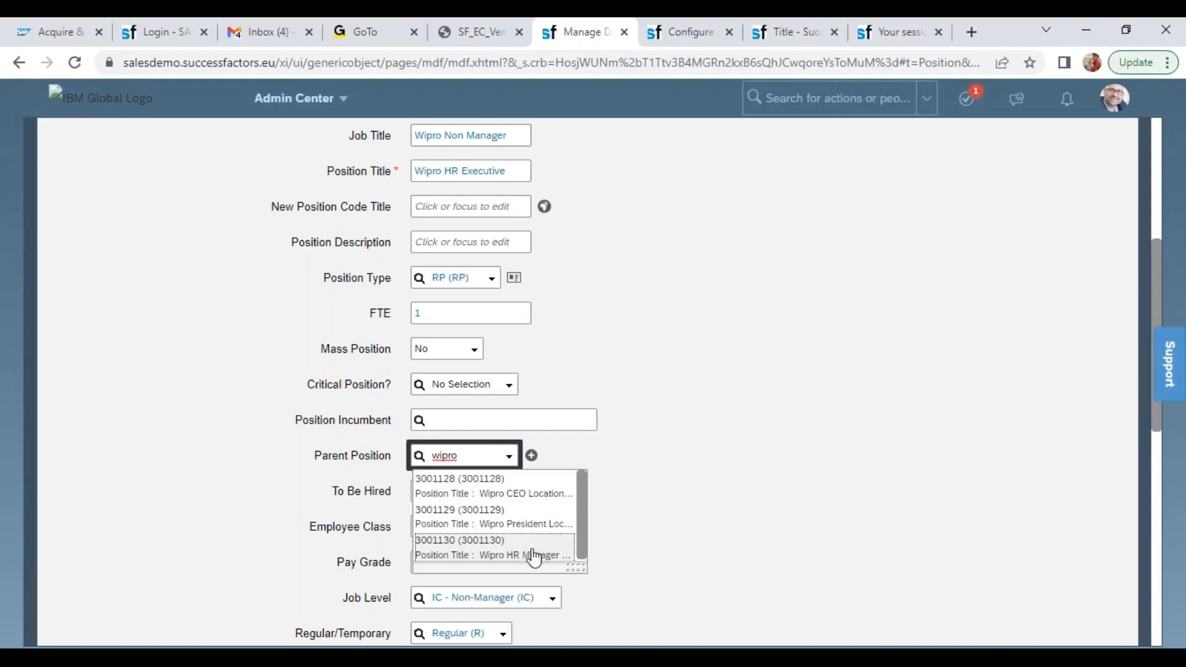
{"action": "left_click", "coordinate": [524, 553]}
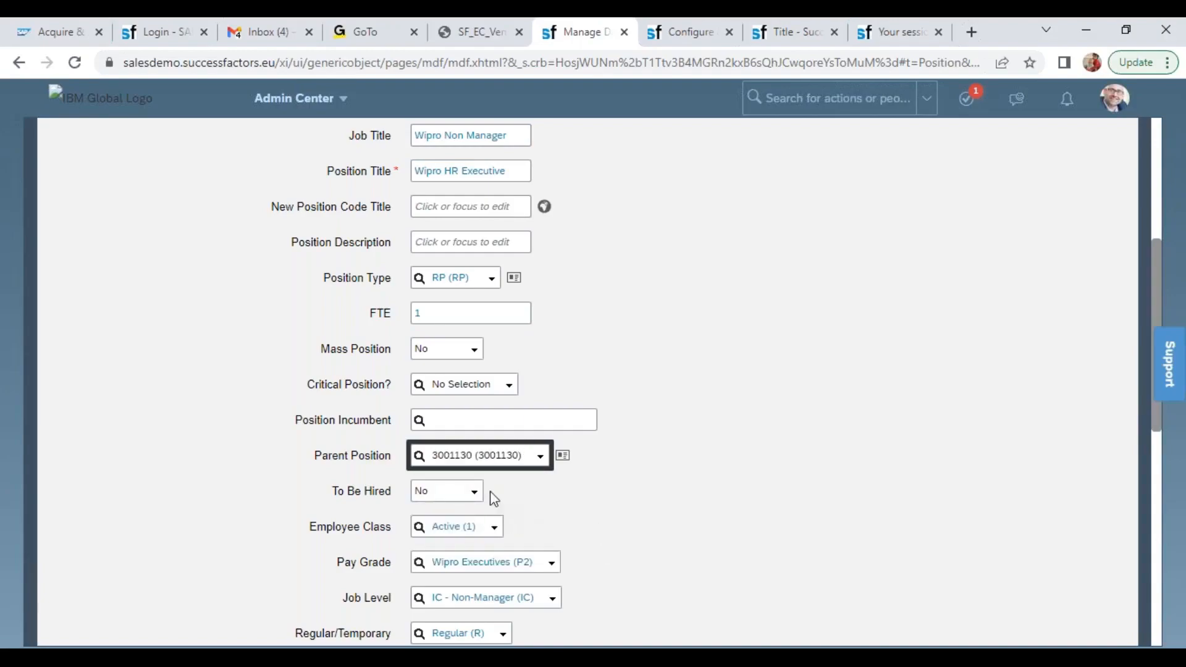
{"action": "left_click", "coordinate": [474, 492]}
{"action": "left_click", "coordinate": [458, 527]}
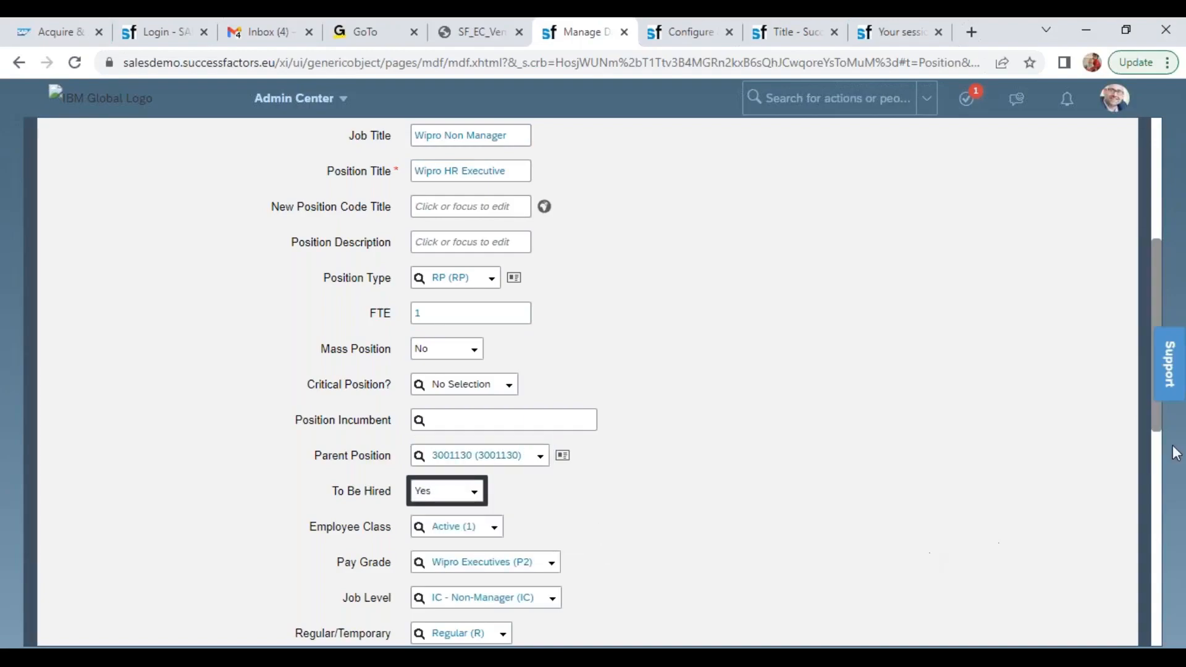
{"action": "left_click_drag", "start_coordinate": [1158, 262], "coordinate": [1155, 428]}
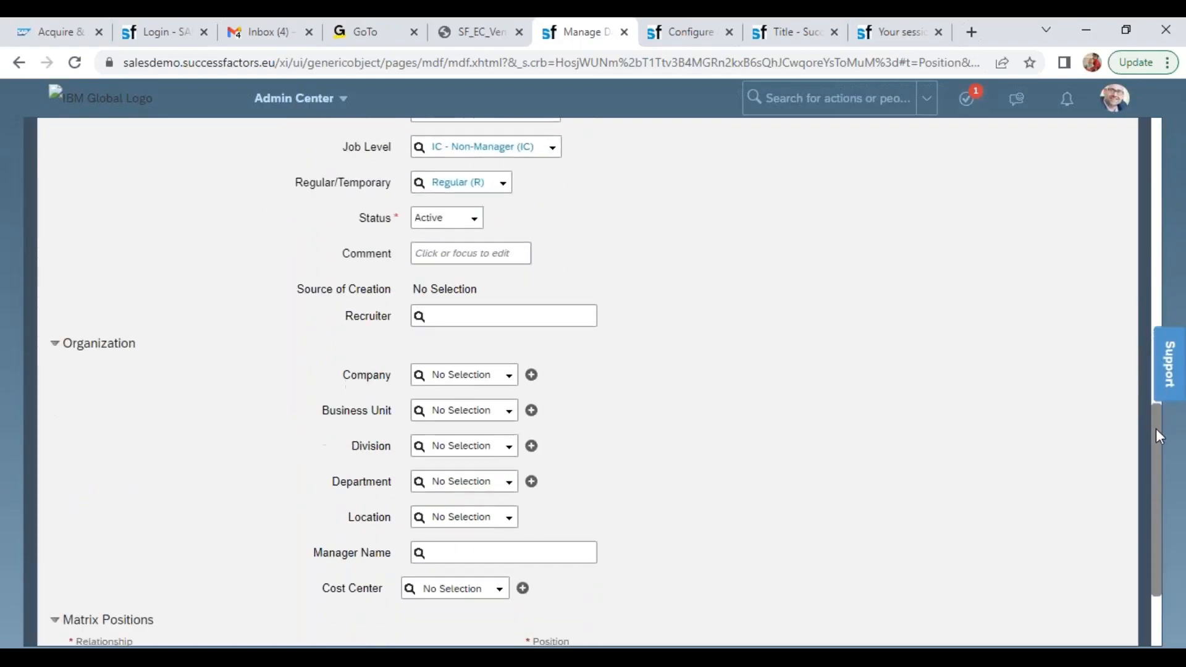
Set the Wipro HR Executive position's company to Wipro Products Pvt Ltd (6600) and its business unit to Wipro IT Projects (6601)
{"action": "left_click", "coordinate": [444, 371]}
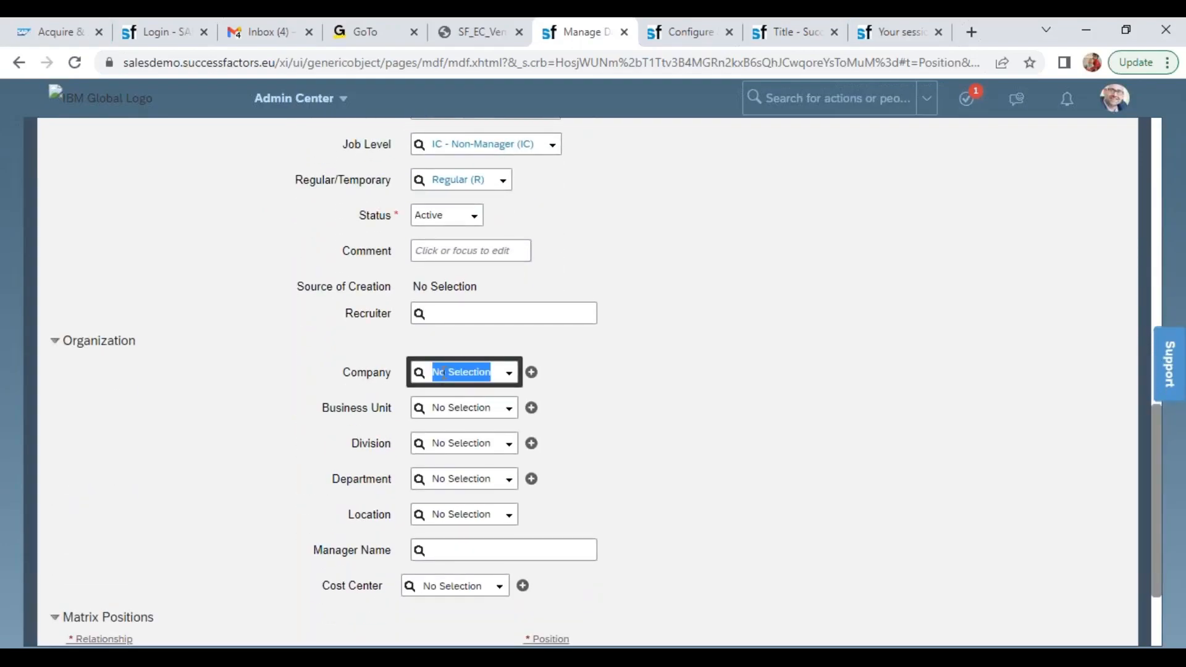
{"action": "type", "text": "6600"}
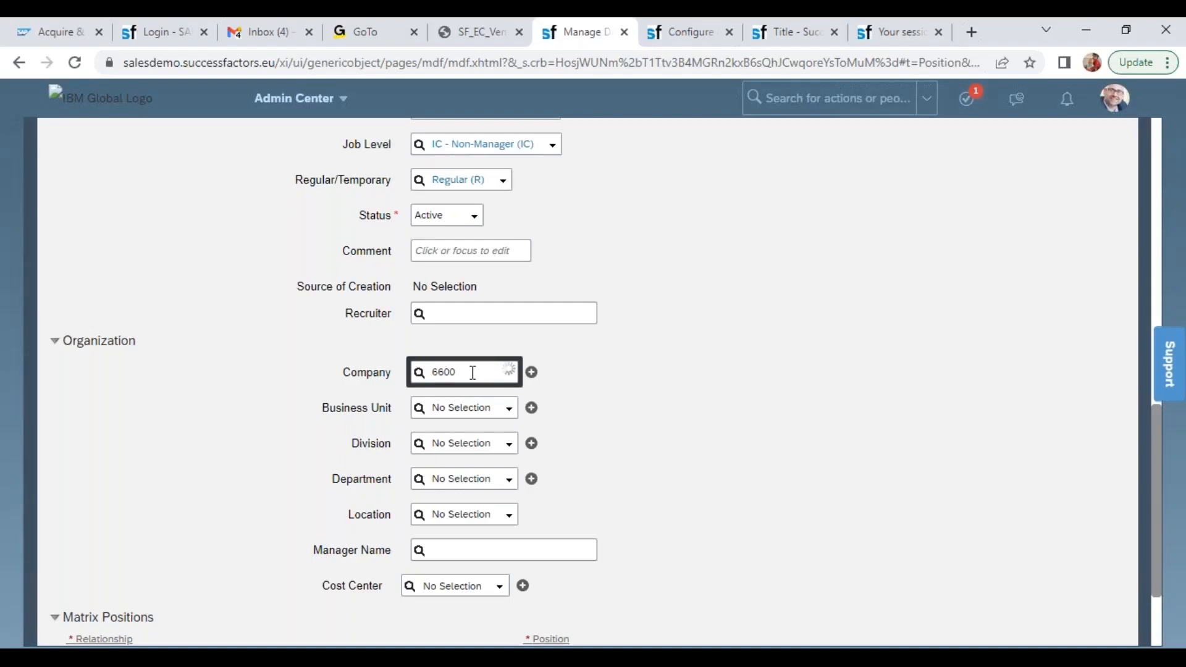
{"action": "left_click", "coordinate": [521, 394]}
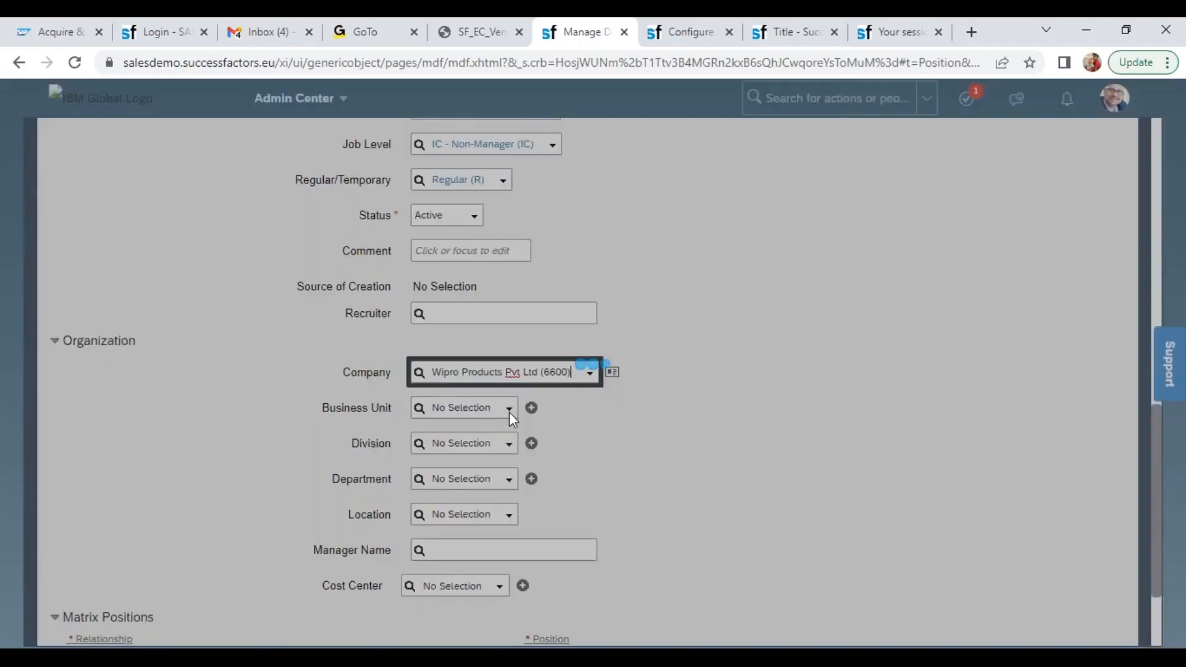
{"action": "left_click", "coordinate": [509, 408]}
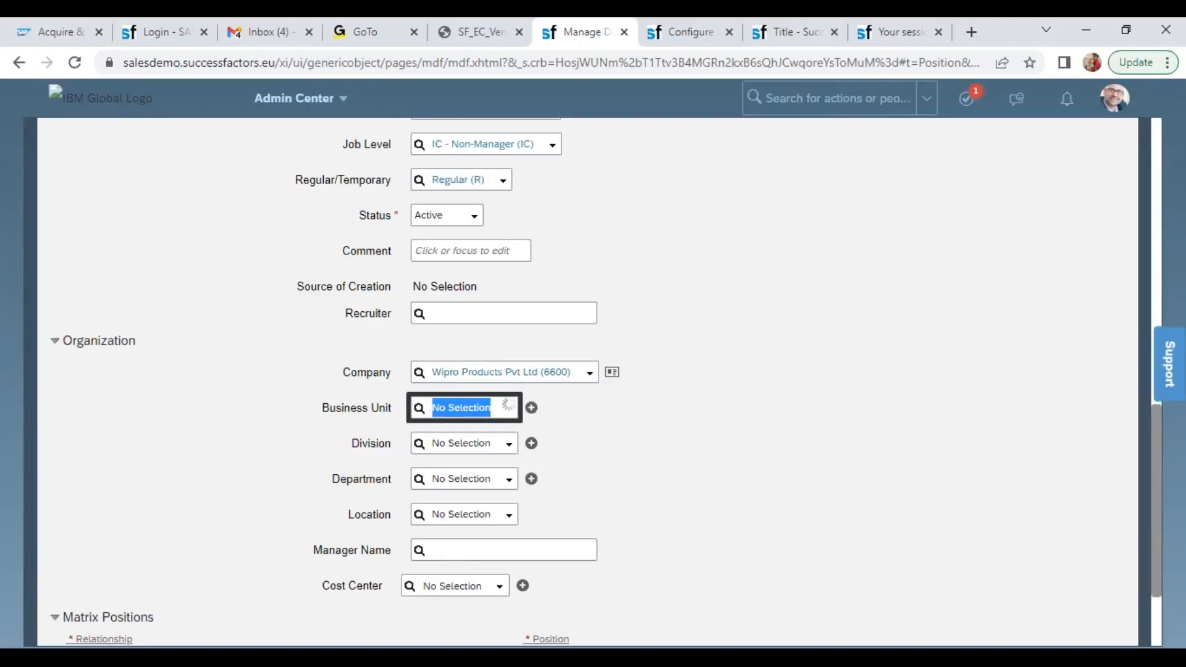
{"action": "type", "text": "wipr"}
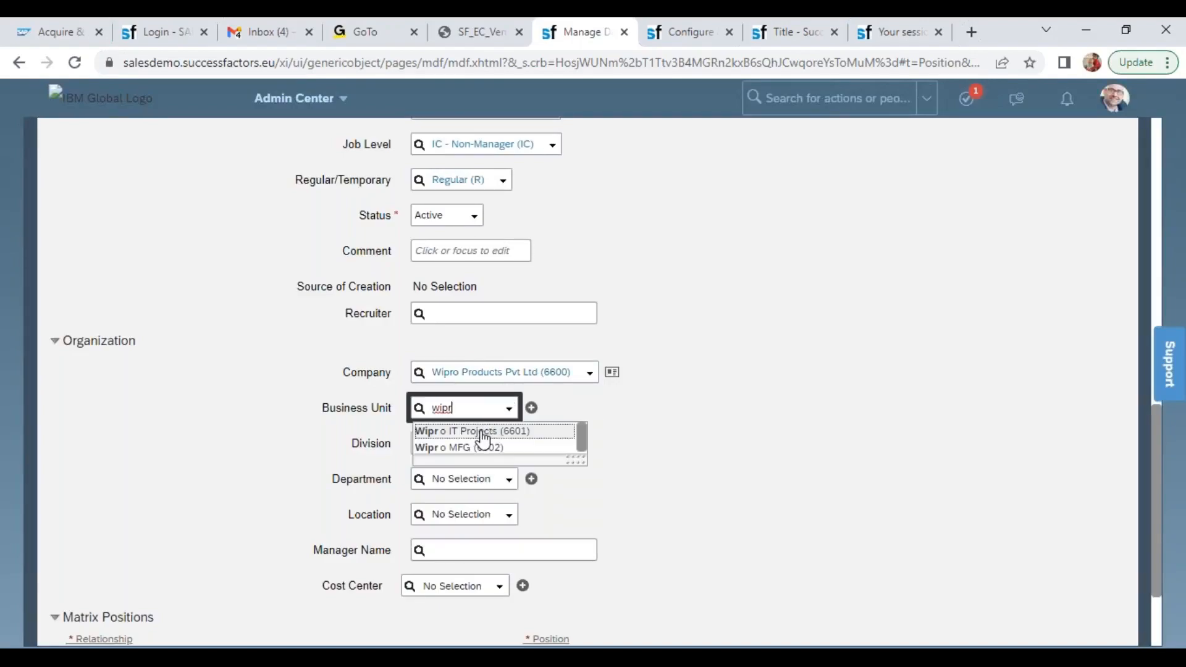
{"action": "left_click", "coordinate": [494, 430]}
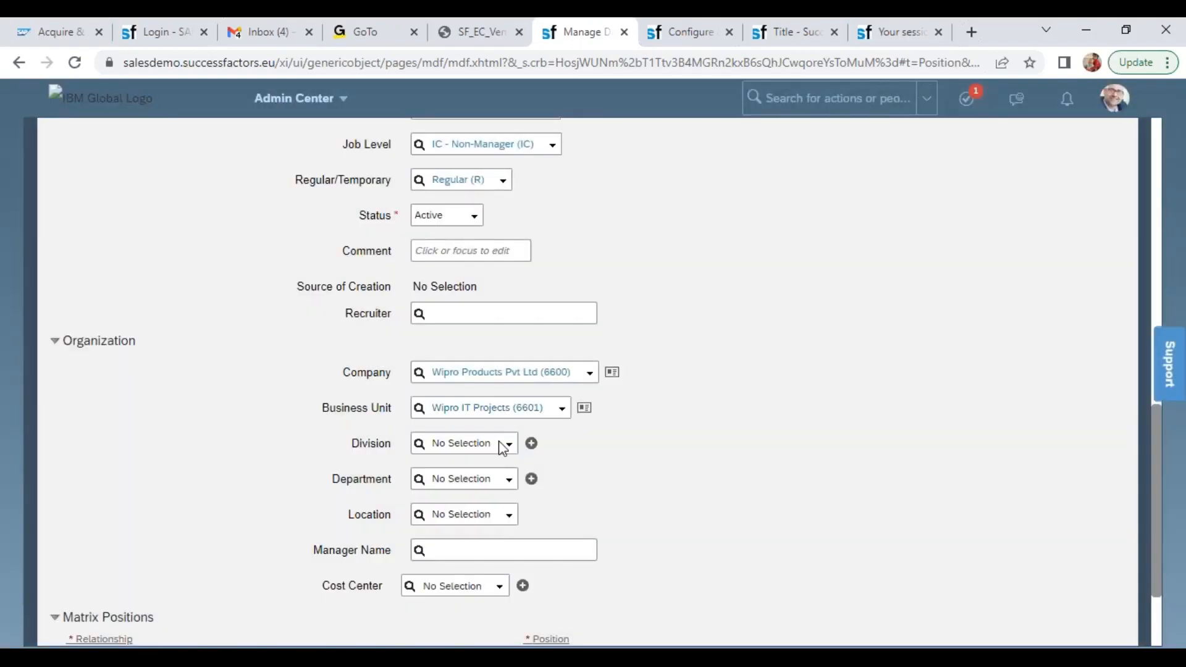
Assign the division Wipro SAP Projects (WIPRO_SAP) and the department Wipro Human Resources to the position
{"action": "left_click", "coordinate": [505, 445]}
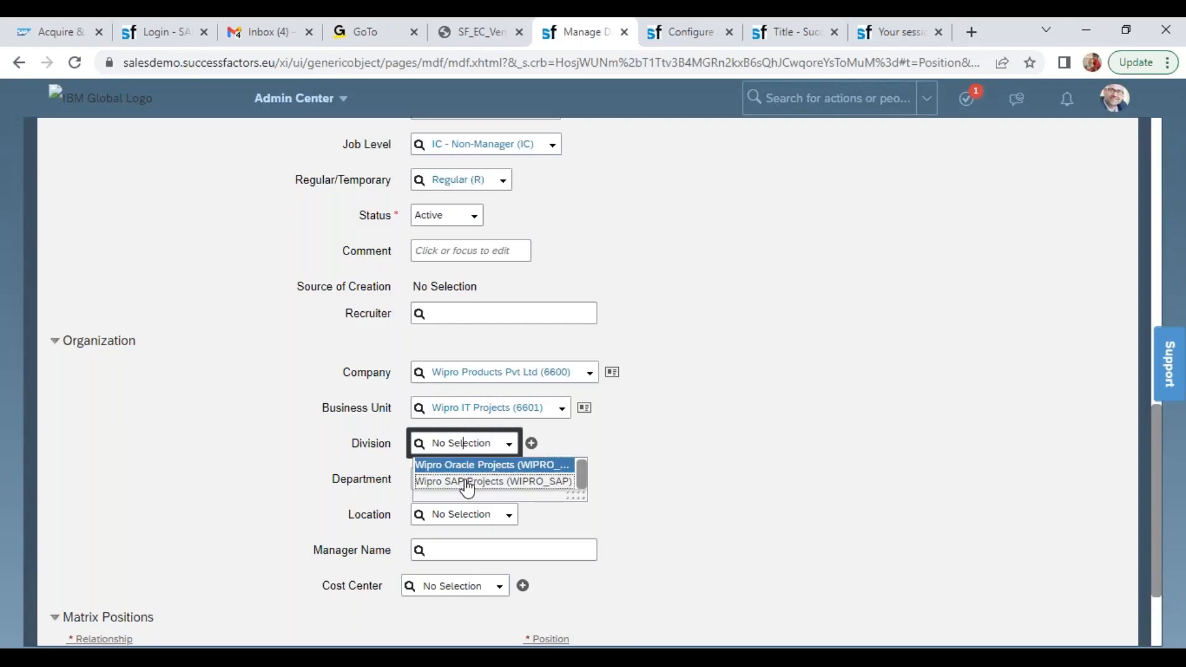
{"action": "left_click", "coordinate": [466, 482]}
{"action": "left_click", "coordinate": [509, 485]}
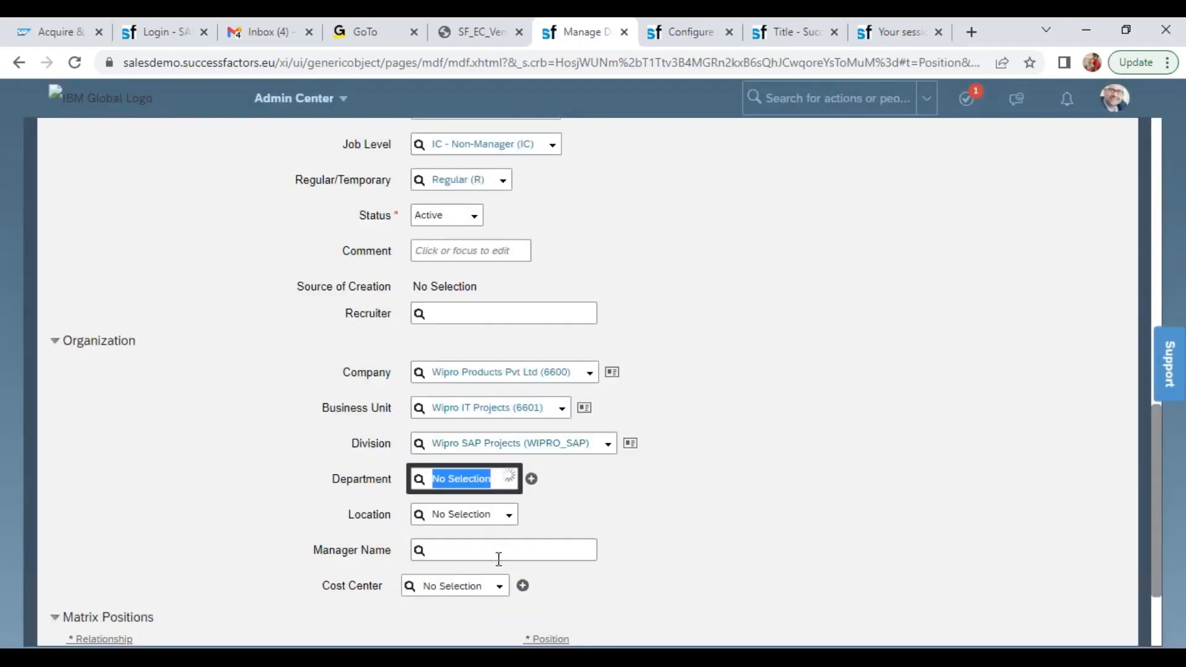
{"action": "left_click", "coordinate": [491, 534]}
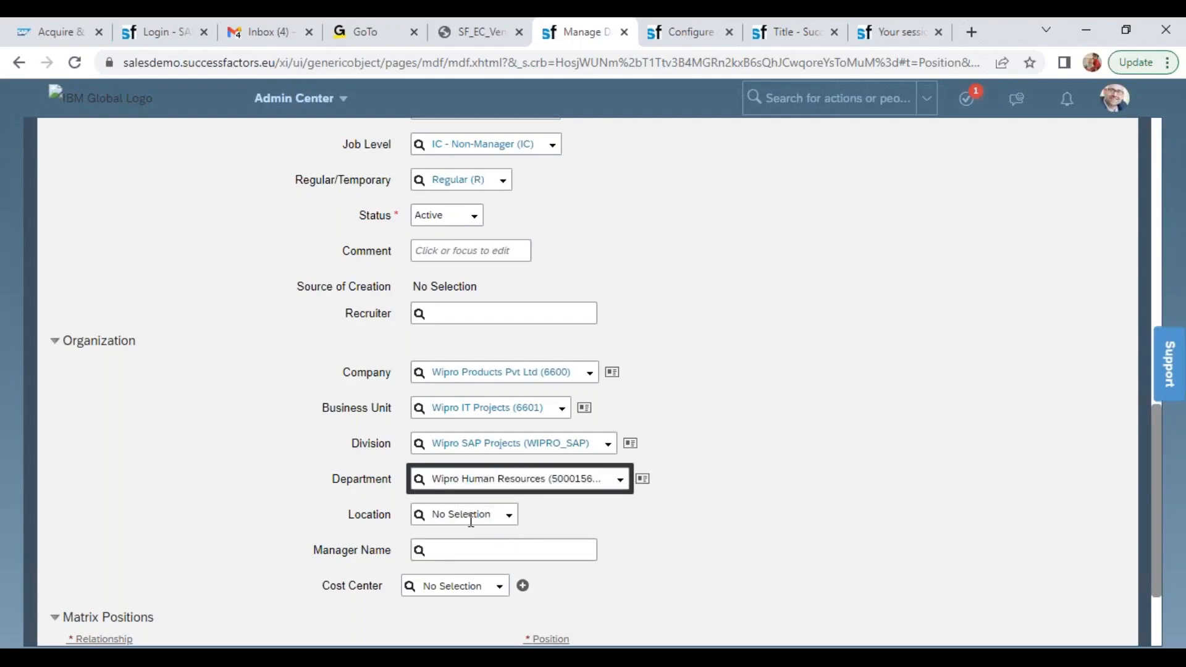
Set the position's location to Wipro Bangalore (WIPRO-BANG) and its cost center to Wipro Cost Center (WIPROCC)
{"action": "left_click", "coordinate": [471, 520]}
{"action": "type", "text": "wipro"}
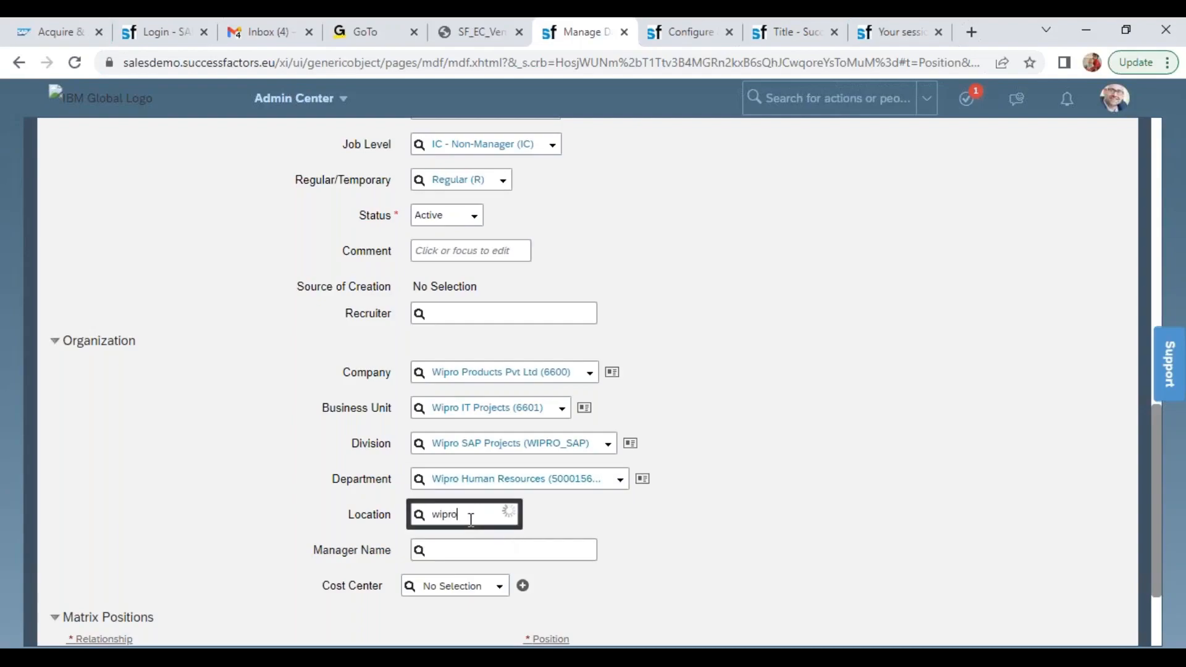
{"action": "left_click", "coordinate": [475, 543]}
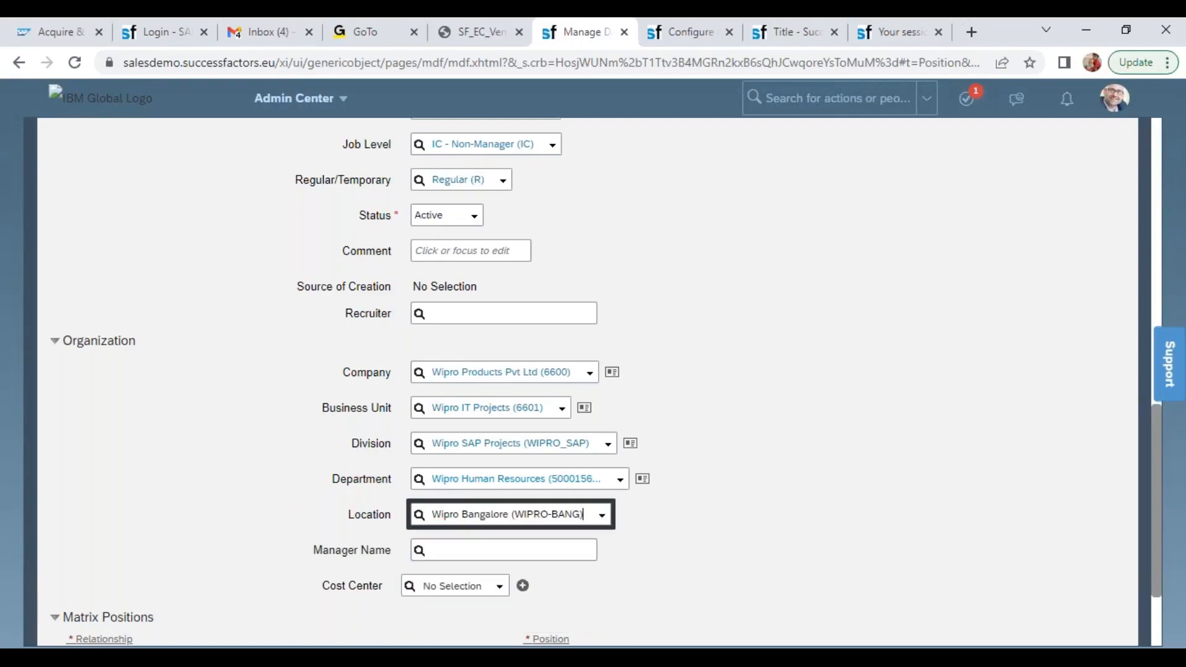
{"action": "left_click", "coordinate": [481, 587]}
{"action": "left_click", "coordinate": [499, 590]}
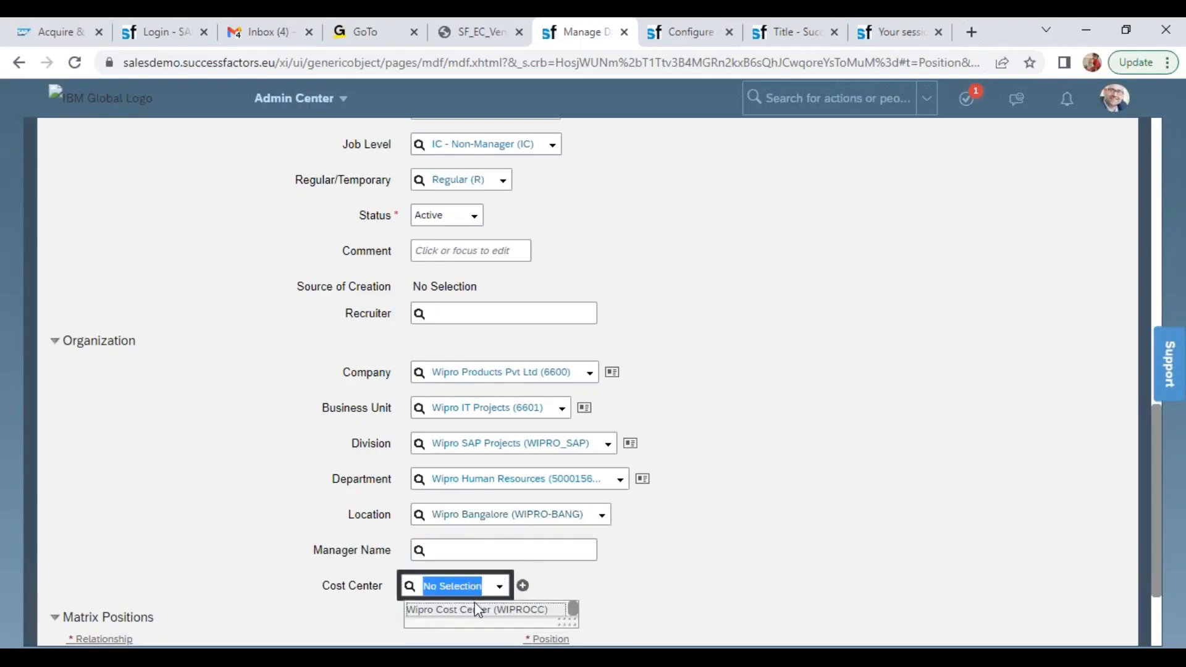
{"action": "left_click", "coordinate": [477, 609]}
Save the new Wipro HR Executive position record
{"action": "scroll", "coordinate": [1157, 617], "scroll_direction": "down", "scroll_amount": 1}
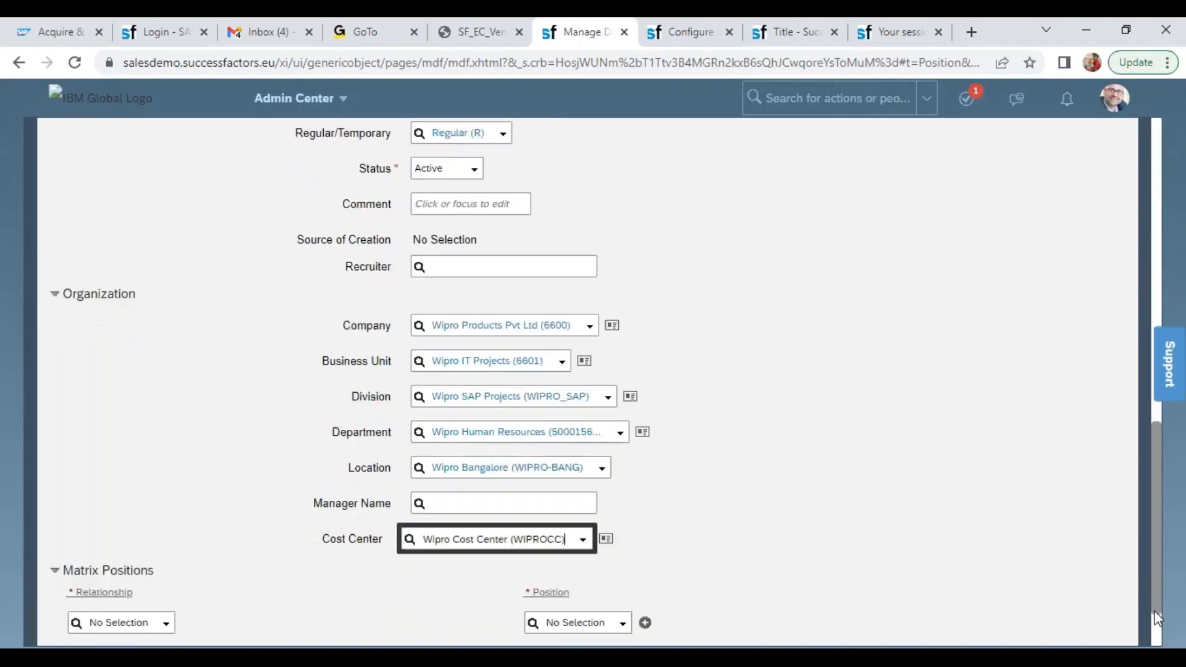
{"action": "scroll", "coordinate": [1157, 618], "scroll_direction": "down", "scroll_amount": 2}
{"action": "left_click", "coordinate": [1114, 599]}
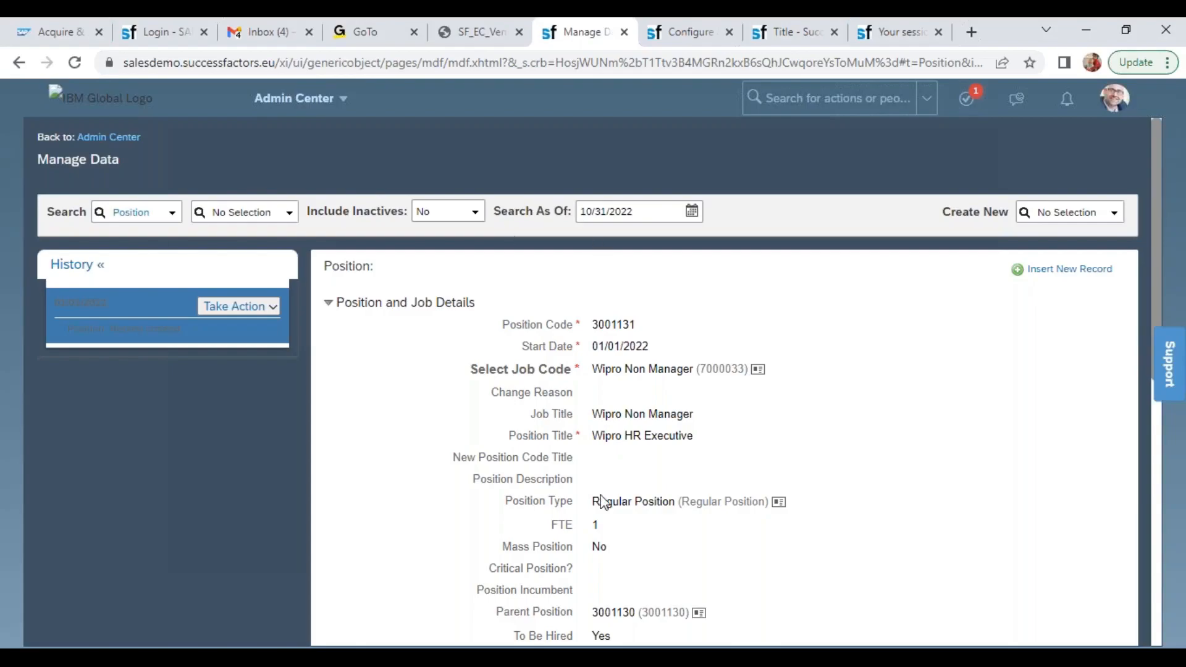
Open the Position Org Chart
{"action": "left_click", "coordinate": [312, 106]}
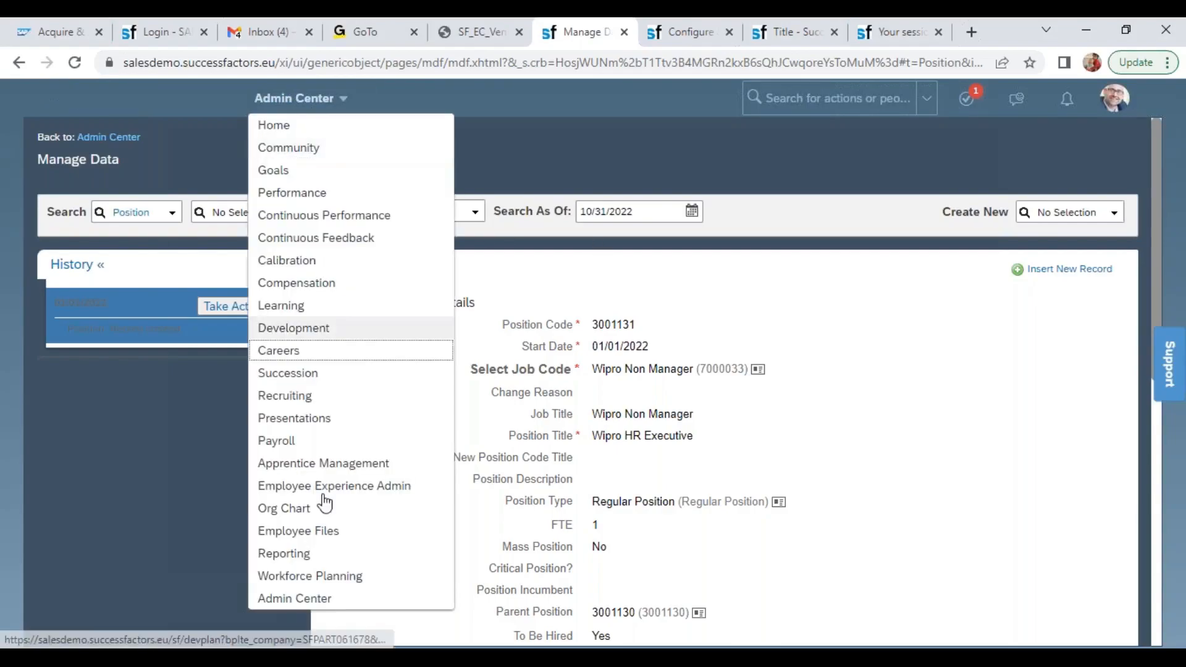
{"action": "left_click", "coordinate": [302, 507]}
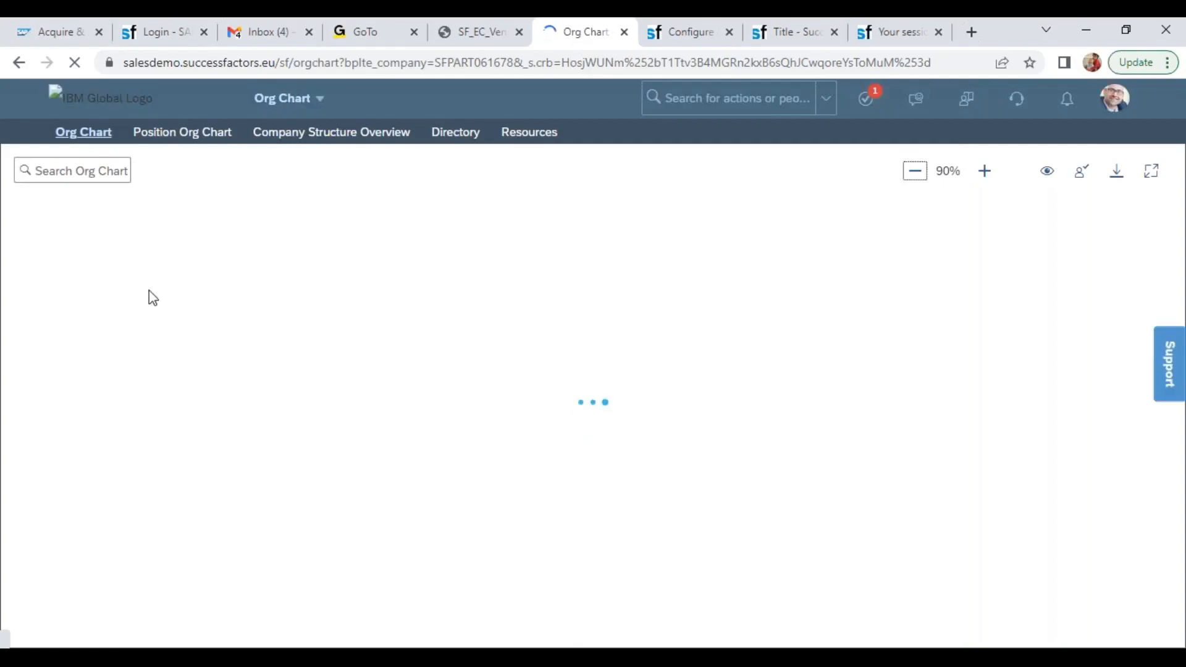
{"action": "left_click", "coordinate": [176, 140]}
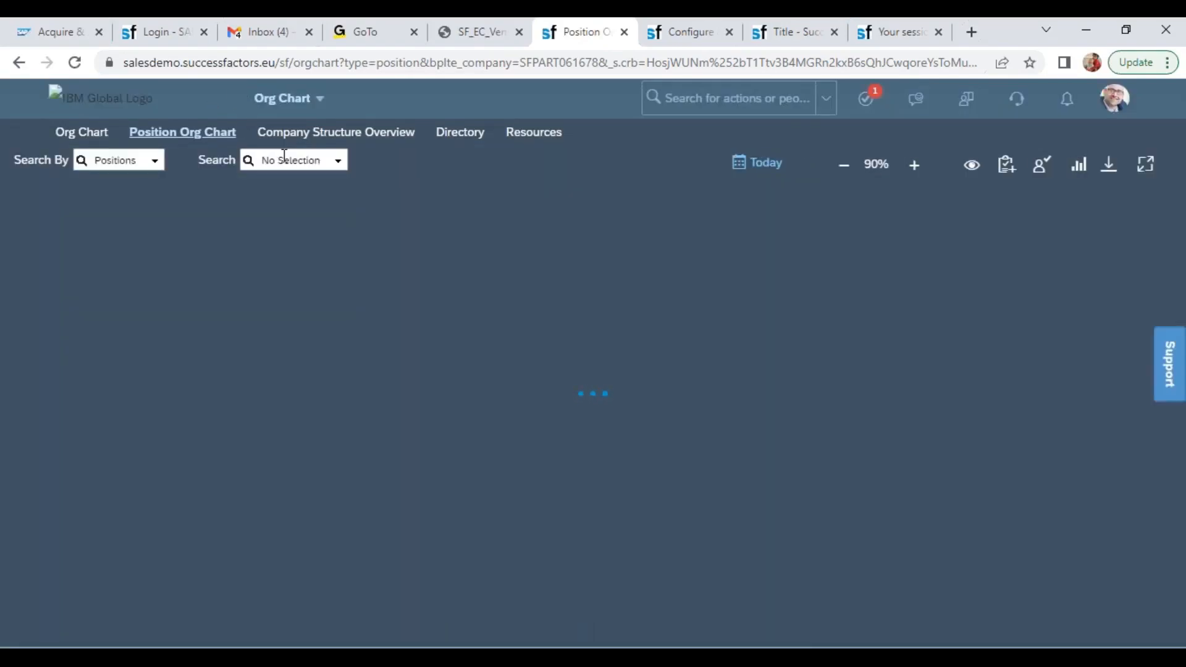
Find the Wipro CEO position by its code 3001128 and display it in the position org chart
{"action": "left_click", "coordinate": [269, 160]}
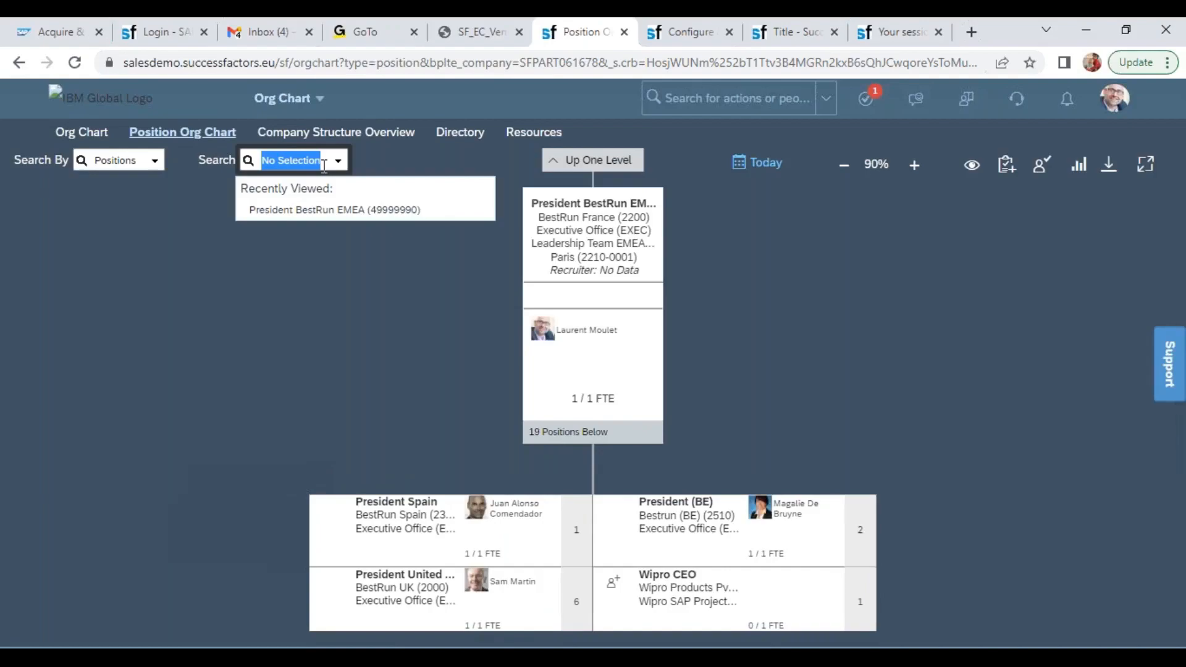
{"action": "key", "text": "ctrl+v"}
{"action": "key", "text": "BackSpace"}
{"action": "key", "text": "BackSpace"}
{"action": "key", "text": "BackSpace"}
{"action": "key", "text": "BackSpace"}
{"action": "key", "text": "BackSpace"}
{"action": "key", "text": "BackSpace"}
{"action": "key", "text": "BackSpace"}
{"action": "key", "text": "BackSpace"}
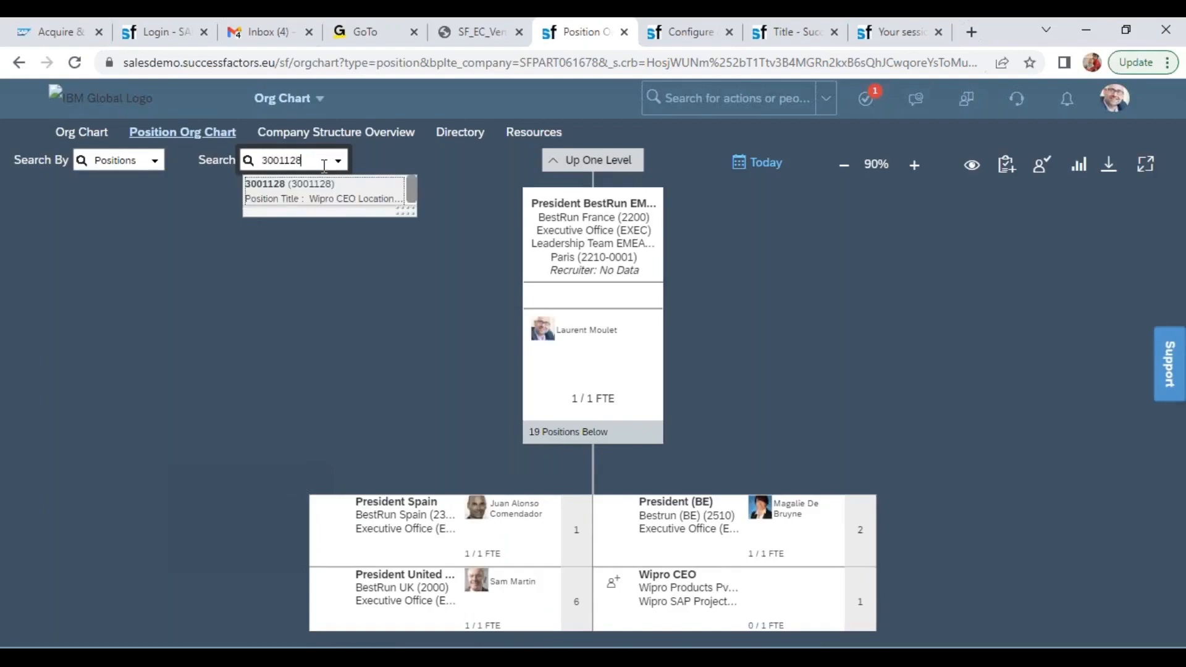
{"action": "left_click", "coordinate": [316, 192]}
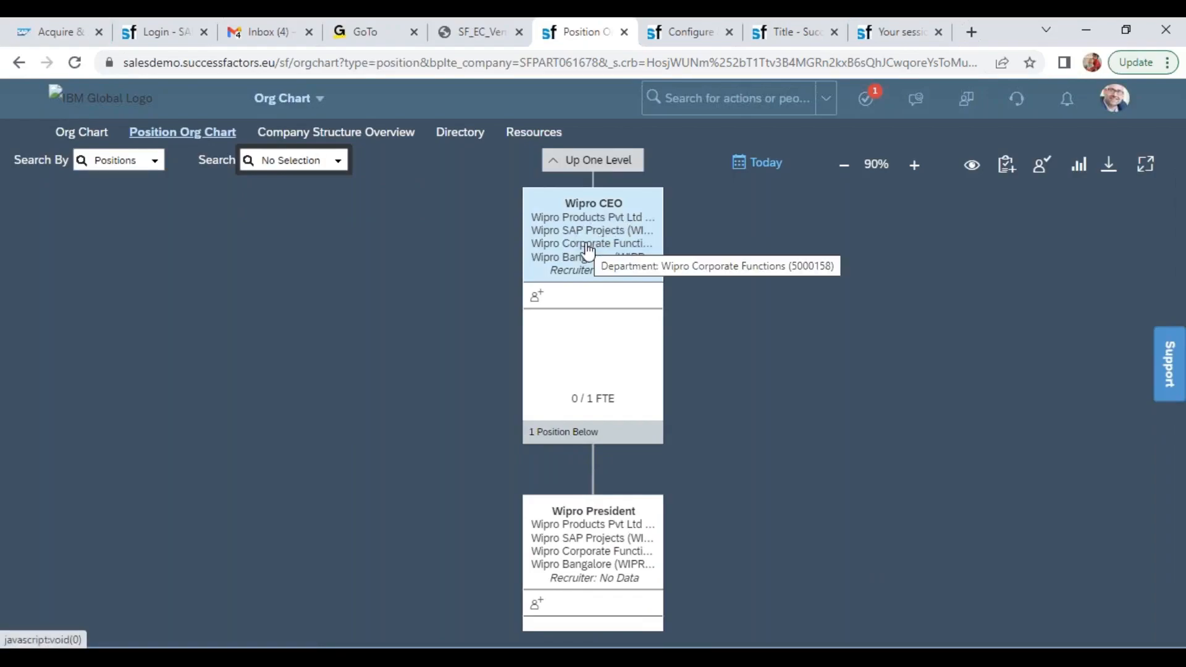
In the other SuccessFactors browser tab, open the Position Organization Chart settings of Org Chart Configuration
{"action": "left_click", "coordinate": [684, 32]}
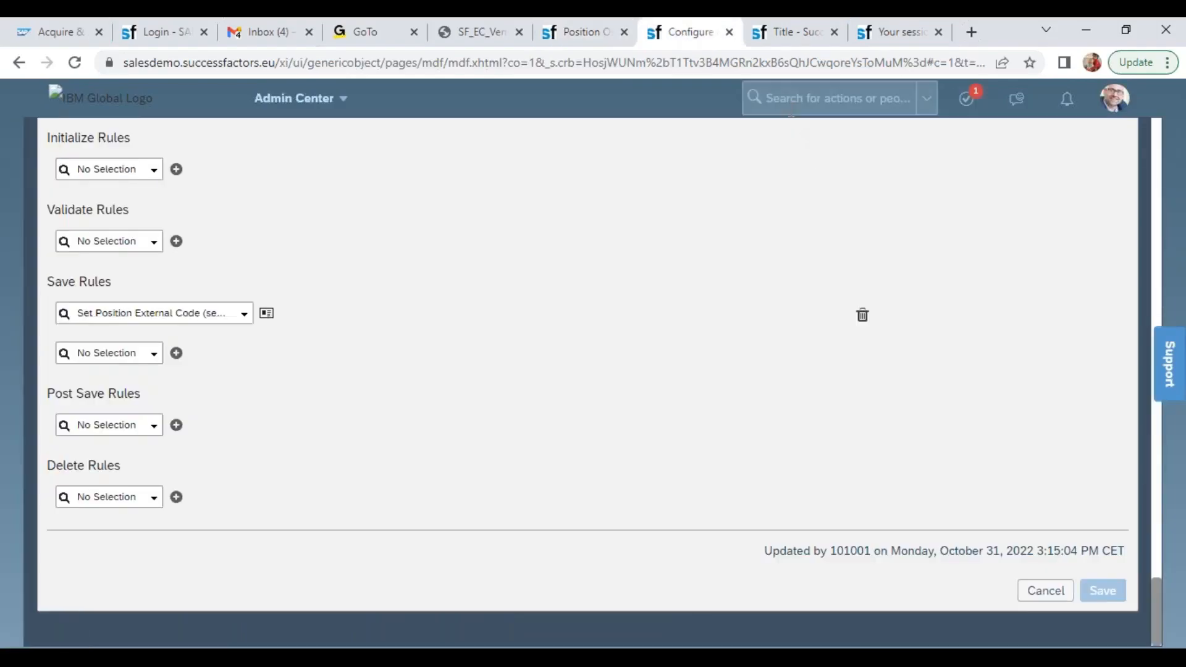
{"action": "left_click", "coordinate": [791, 113]}
{"action": "type", "text": "org"}
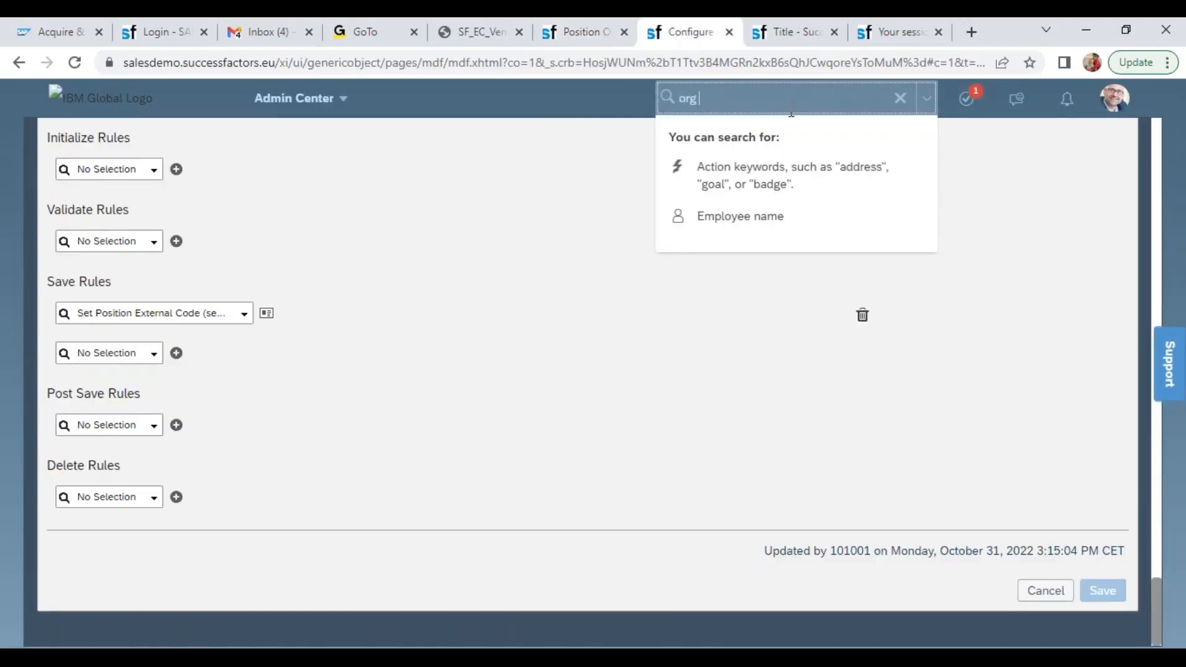
{"action": "type", "text": " chart"}
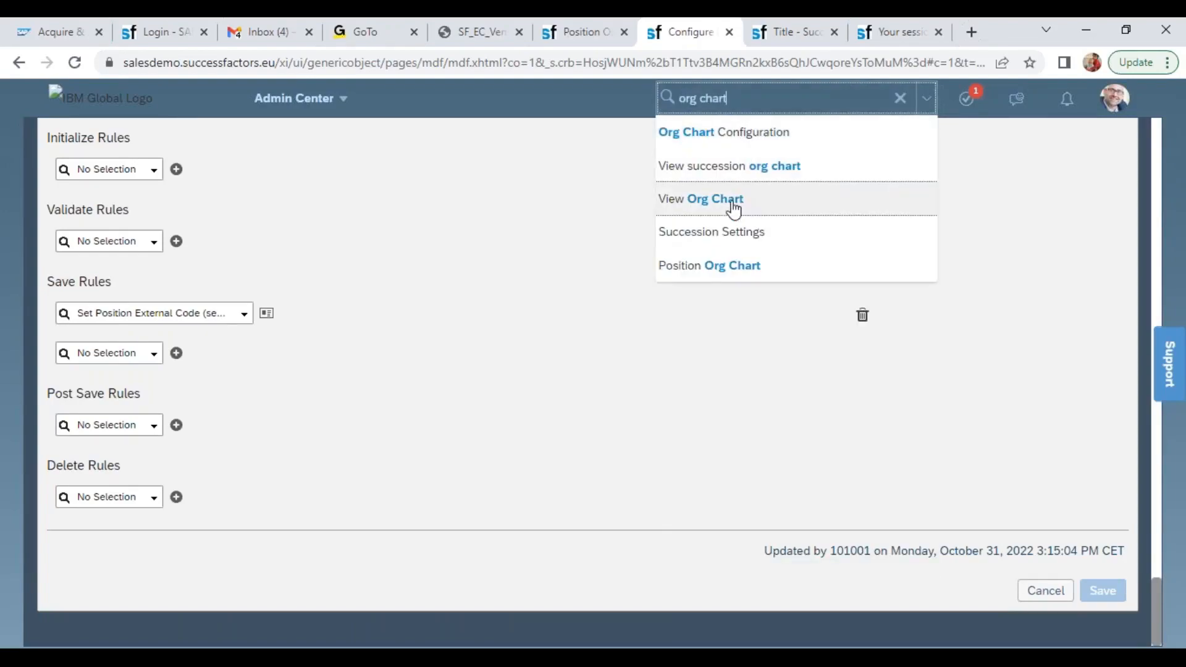
{"action": "left_click", "coordinate": [741, 131]}
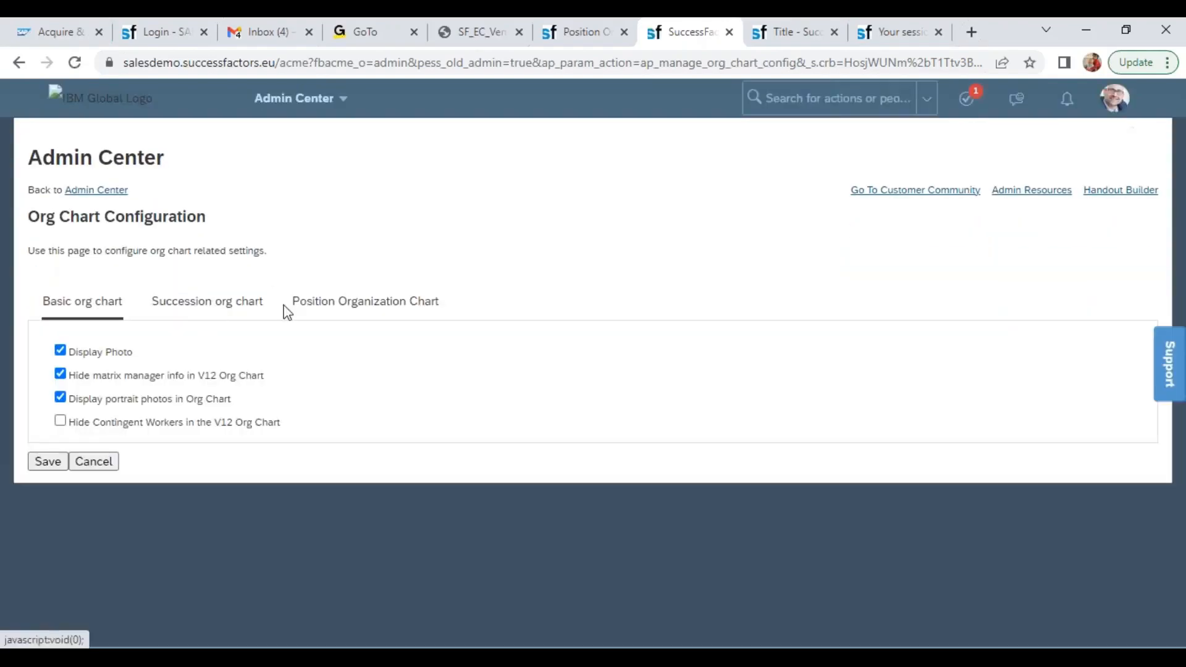
{"action": "left_click", "coordinate": [295, 310]}
Enable the Code field on the position tile, save the configuration, and reload the position org chart
{"action": "left_click", "coordinate": [87, 413]}
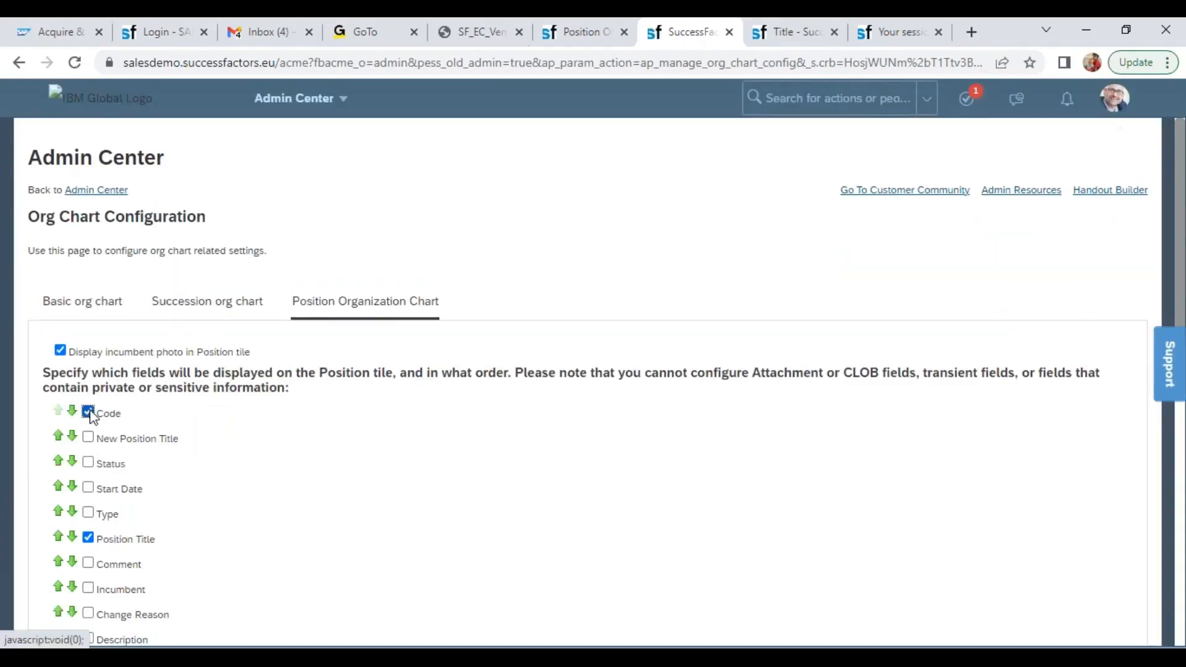
{"action": "left_click_drag", "start_coordinate": [1180, 260], "coordinate": [1085, 603]}
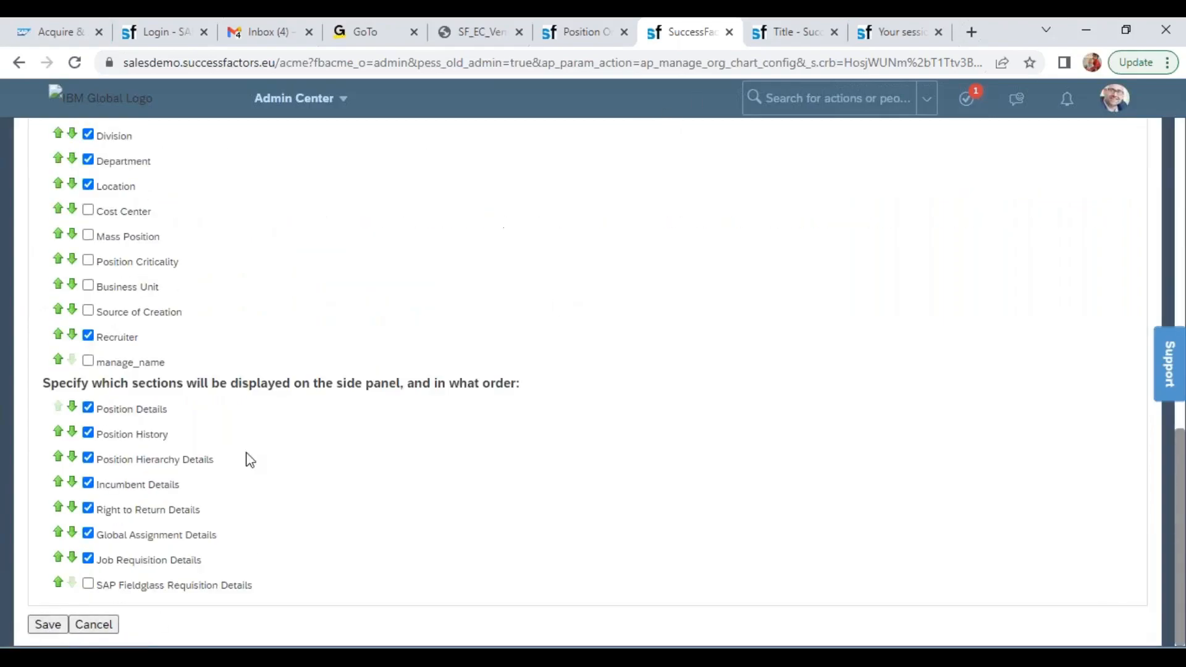
{"action": "left_click", "coordinate": [571, 25]}
{"action": "left_click", "coordinate": [76, 62]}
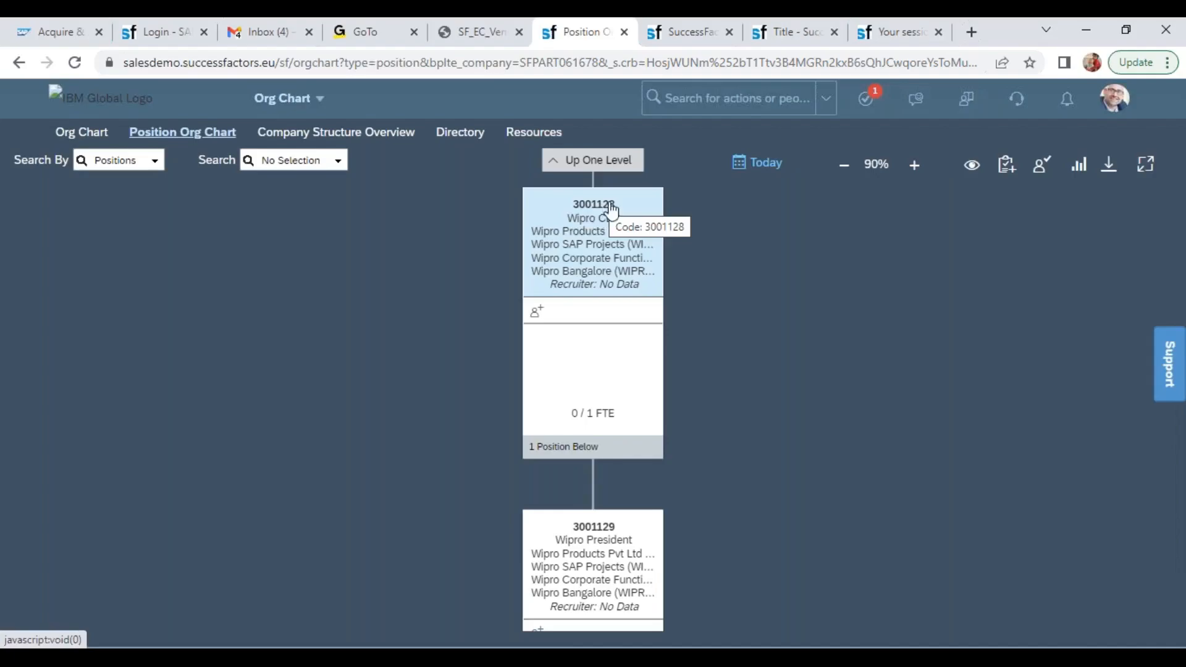
Go up one level from the Wipro CEO and expand the Wipro branch down to the HR Executive position
{"action": "left_click", "coordinate": [612, 162]}
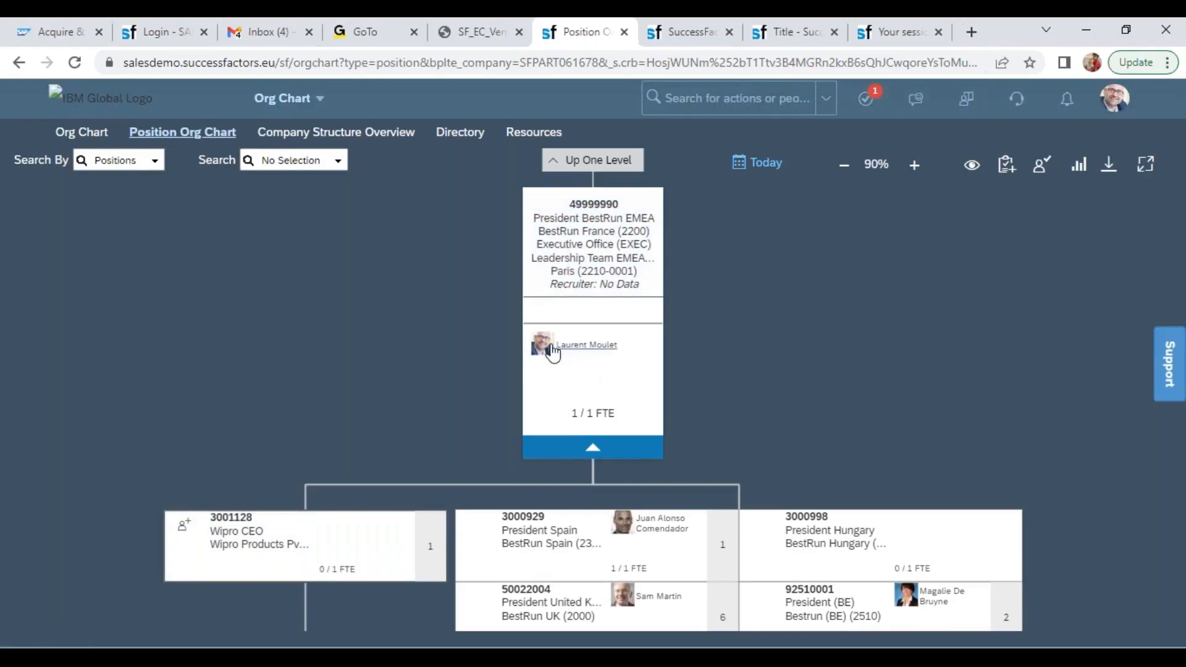
{"action": "left_click_drag", "start_coordinate": [463, 372], "coordinate": [740, 179]}
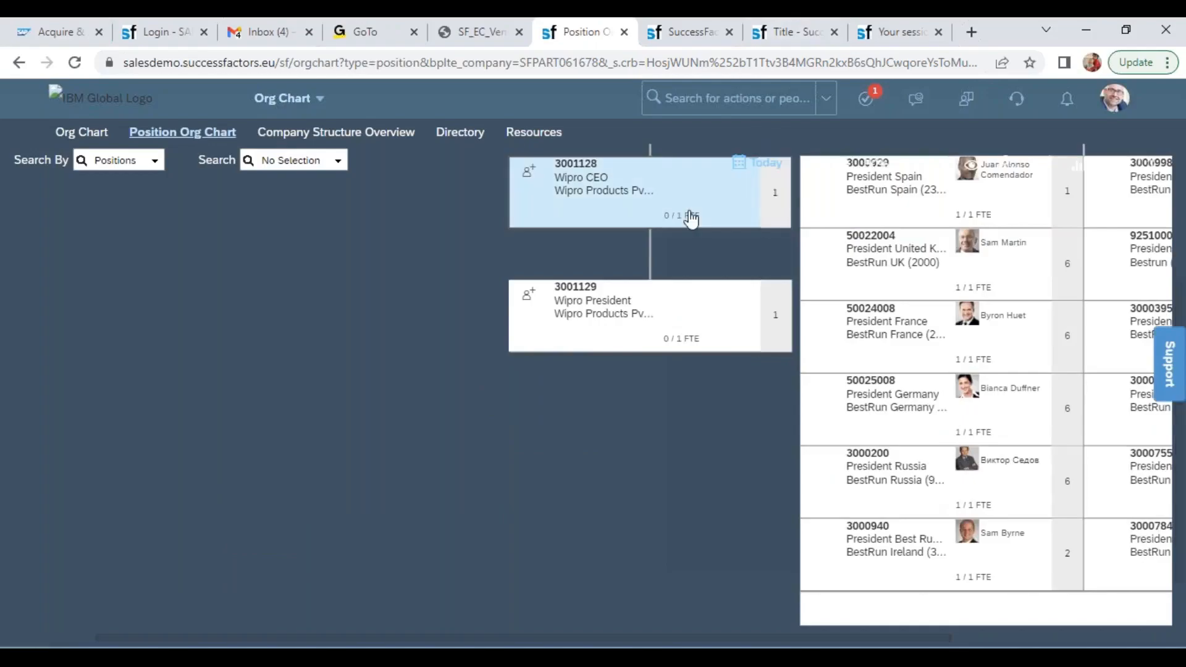
{"action": "left_click_drag", "start_coordinate": [636, 209], "coordinate": [594, 277]}
{"action": "left_click", "coordinate": [594, 277]}
{"action": "left_click", "coordinate": [698, 389]}
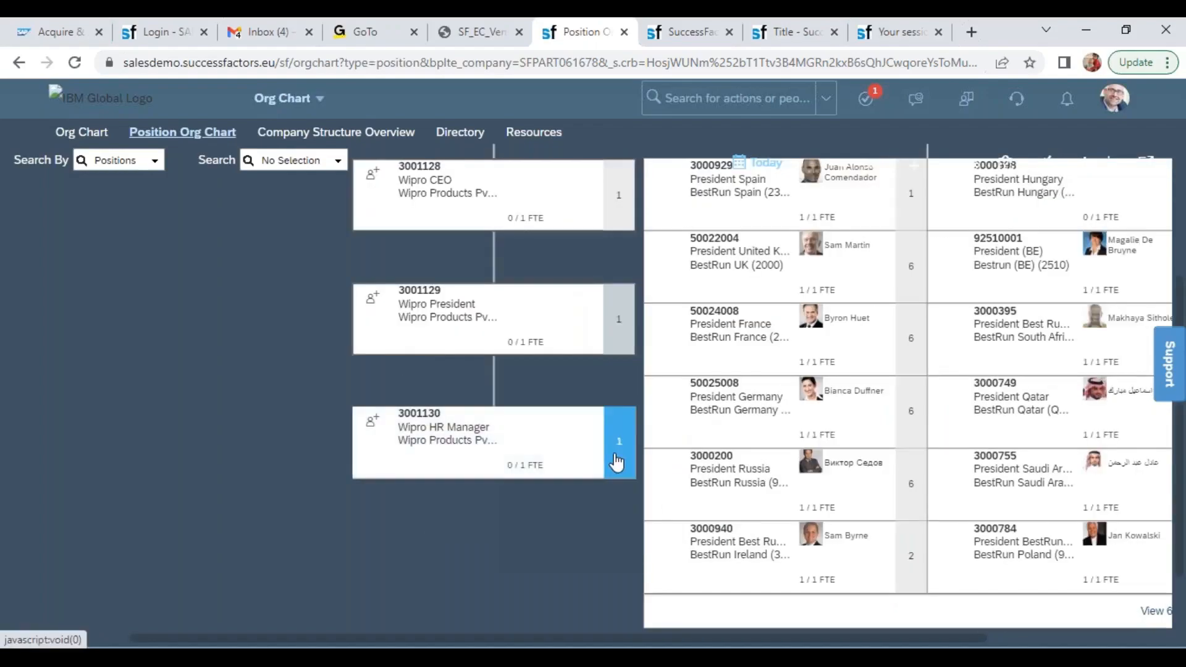
{"action": "left_click", "coordinate": [616, 462]}
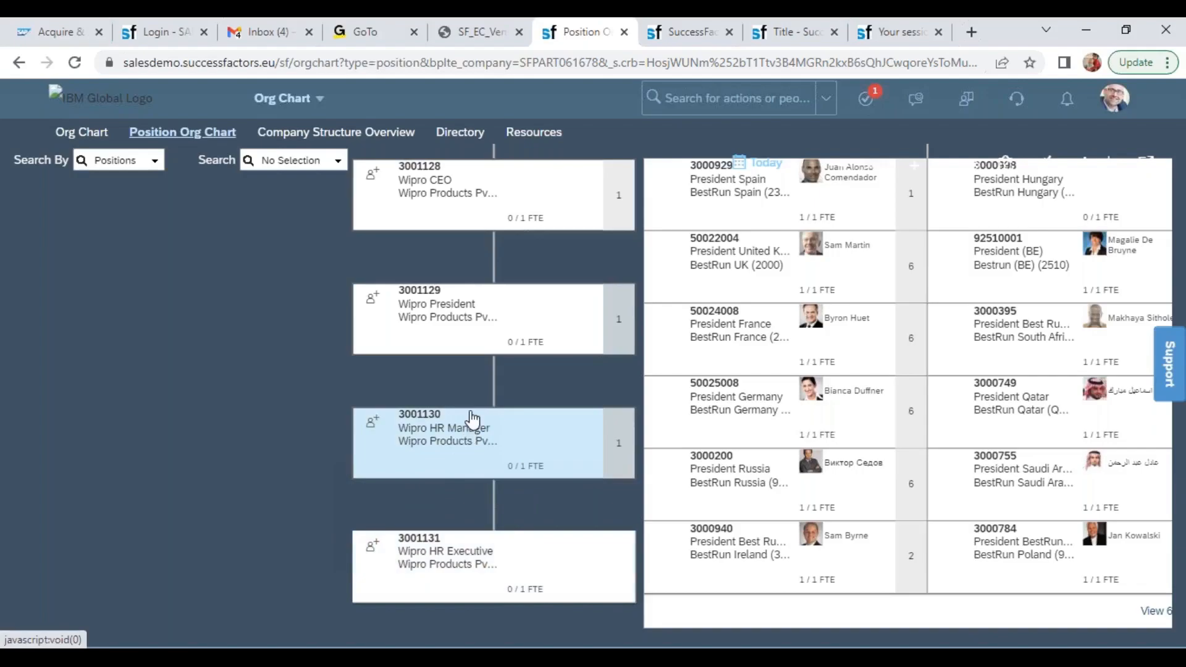
Display the Wipro CEO position 3001128 at the head of the chart again and expand the level below Wipro President
{"action": "left_click", "coordinate": [318, 160]}
{"action": "key", "text": "ctrl+v"}
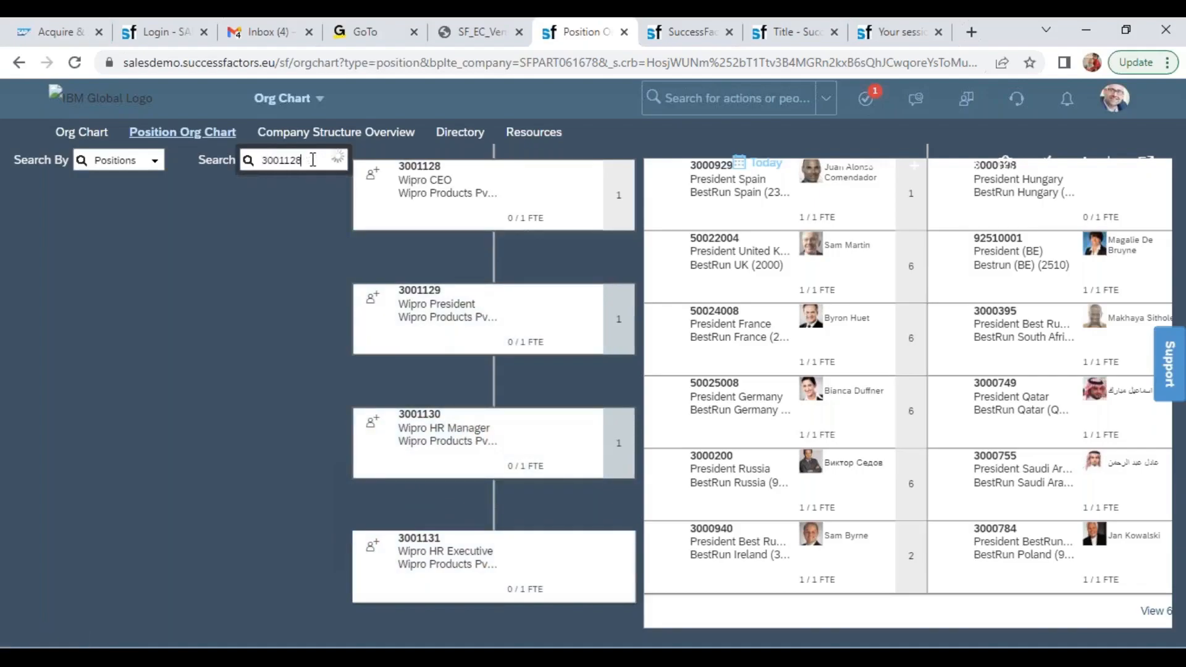
{"action": "left_click", "coordinate": [310, 191]}
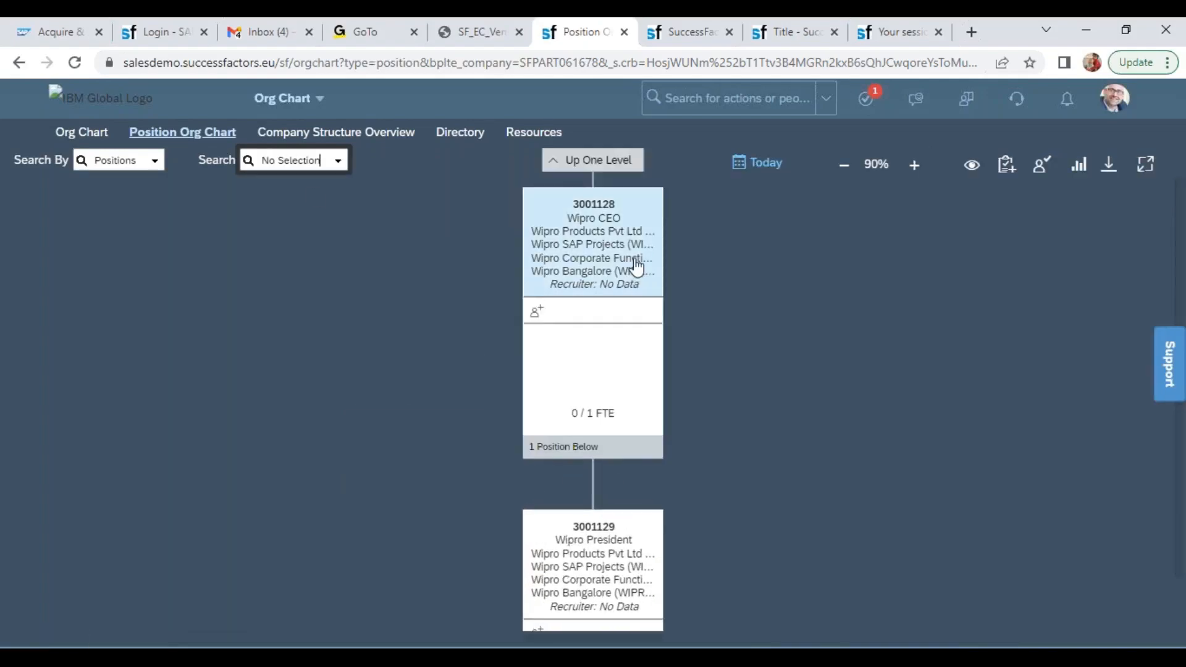
{"action": "scroll", "coordinate": [757, 266], "scroll_direction": "down", "scroll_amount": 3}
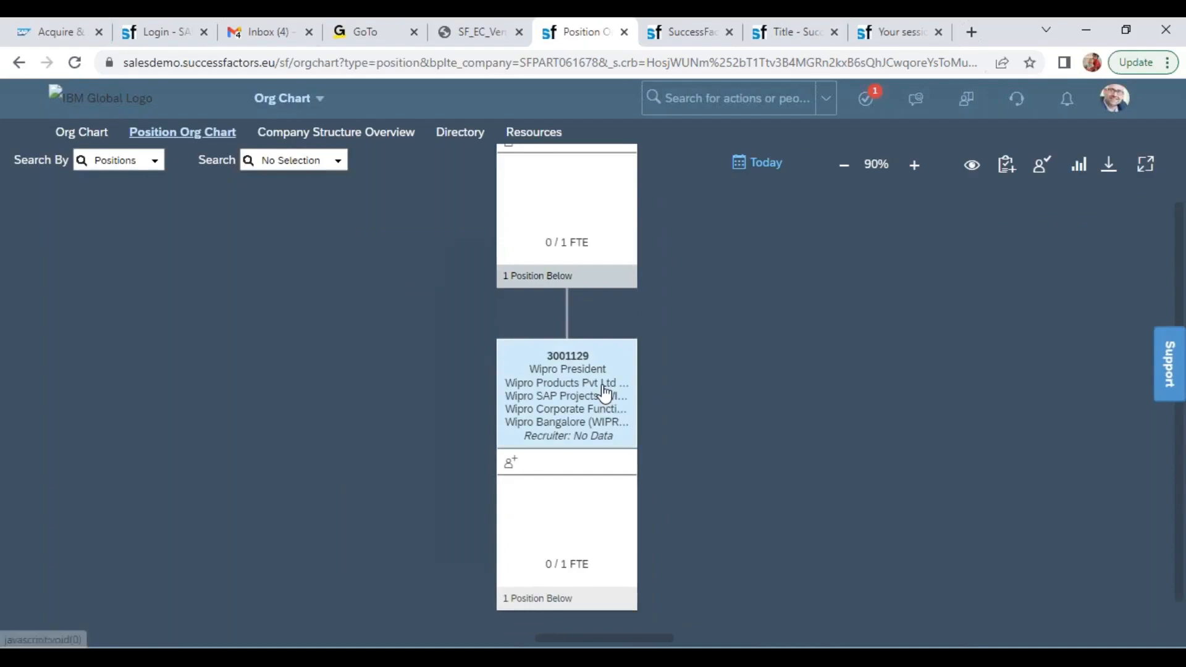
{"action": "left_click", "coordinate": [588, 600]}
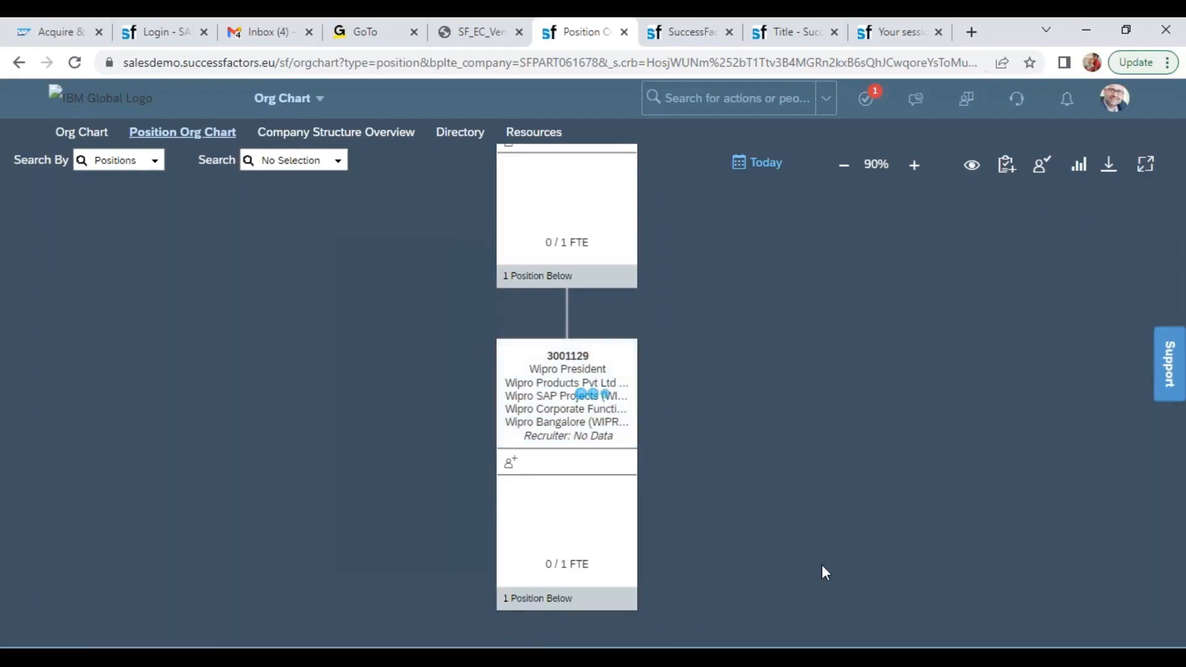
Expand the level below Wipro HR Manager and make 3 copies of the Wipro HR Executive position with Set To Be Hired cleared
{"action": "scroll", "coordinate": [825, 455], "scroll_direction": "down", "scroll_amount": 8}
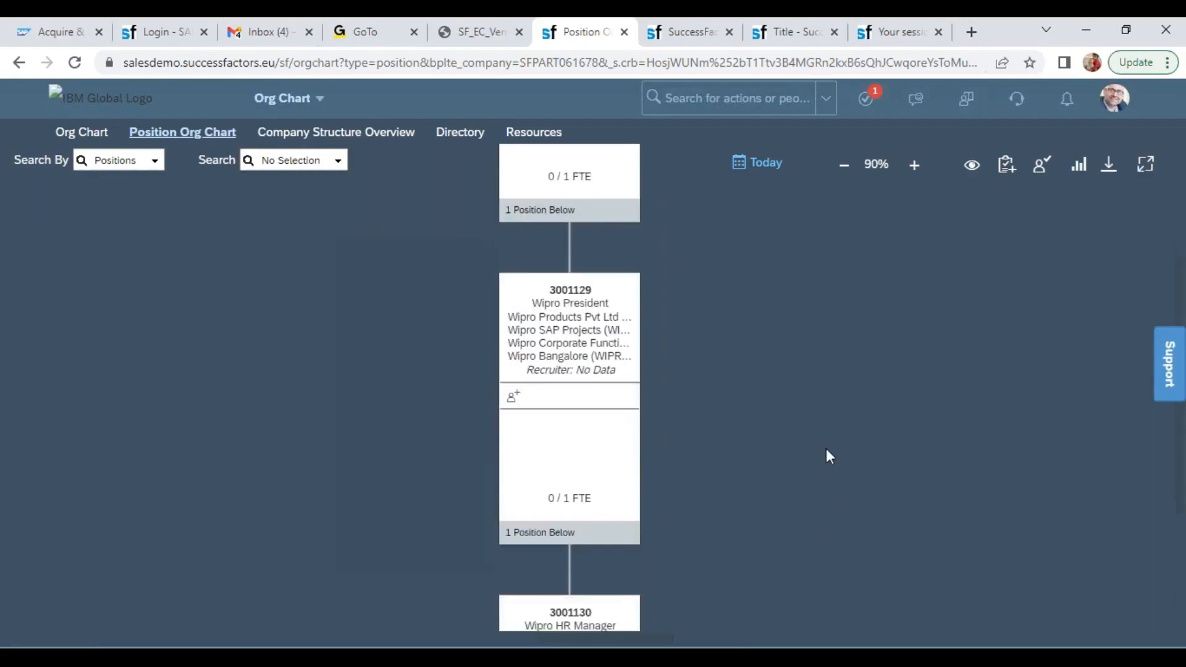
{"action": "left_click", "coordinate": [610, 456]}
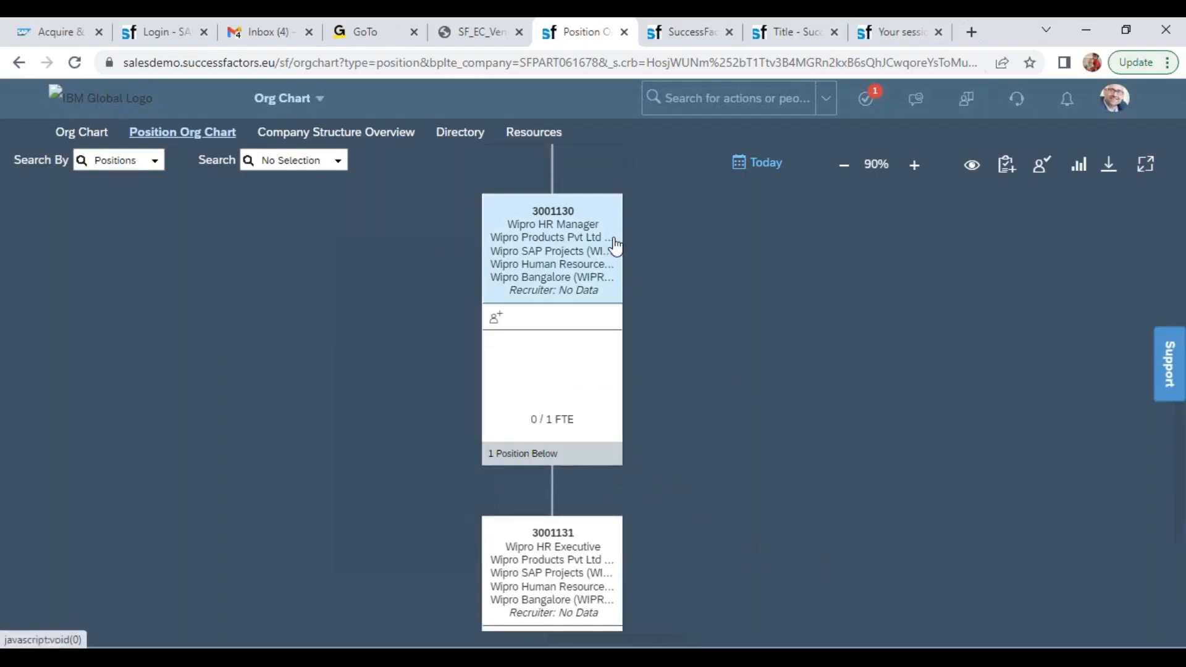
{"action": "left_click_drag", "start_coordinate": [759, 356], "coordinate": [667, 261]}
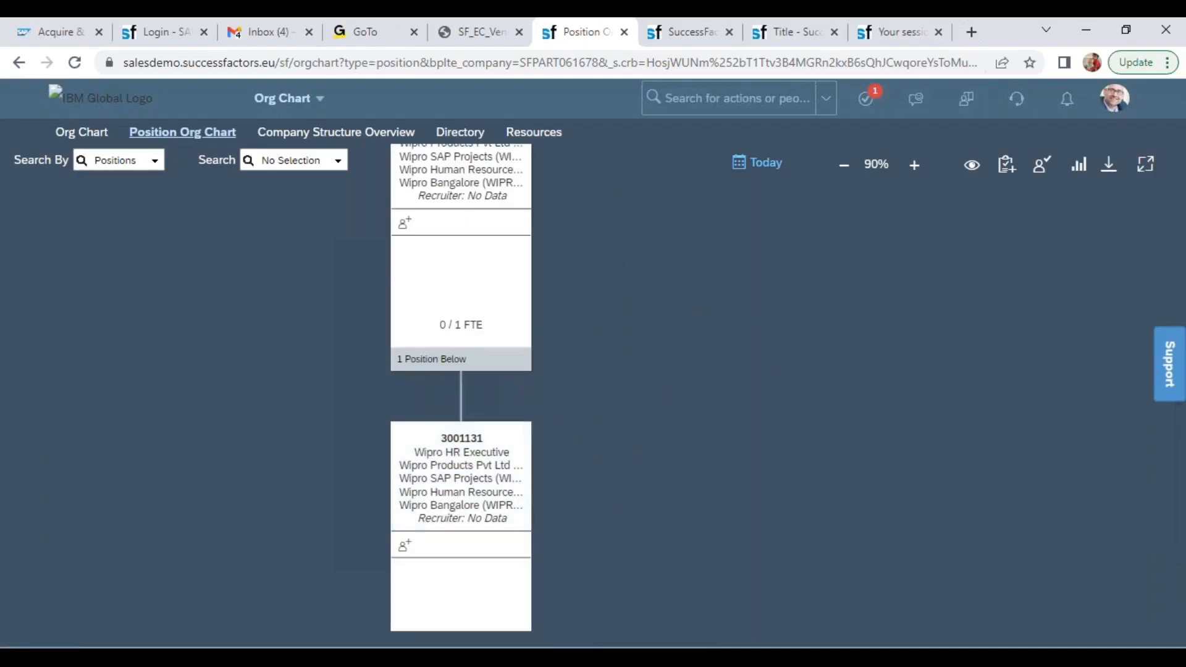
{"action": "left_click", "coordinate": [476, 470]}
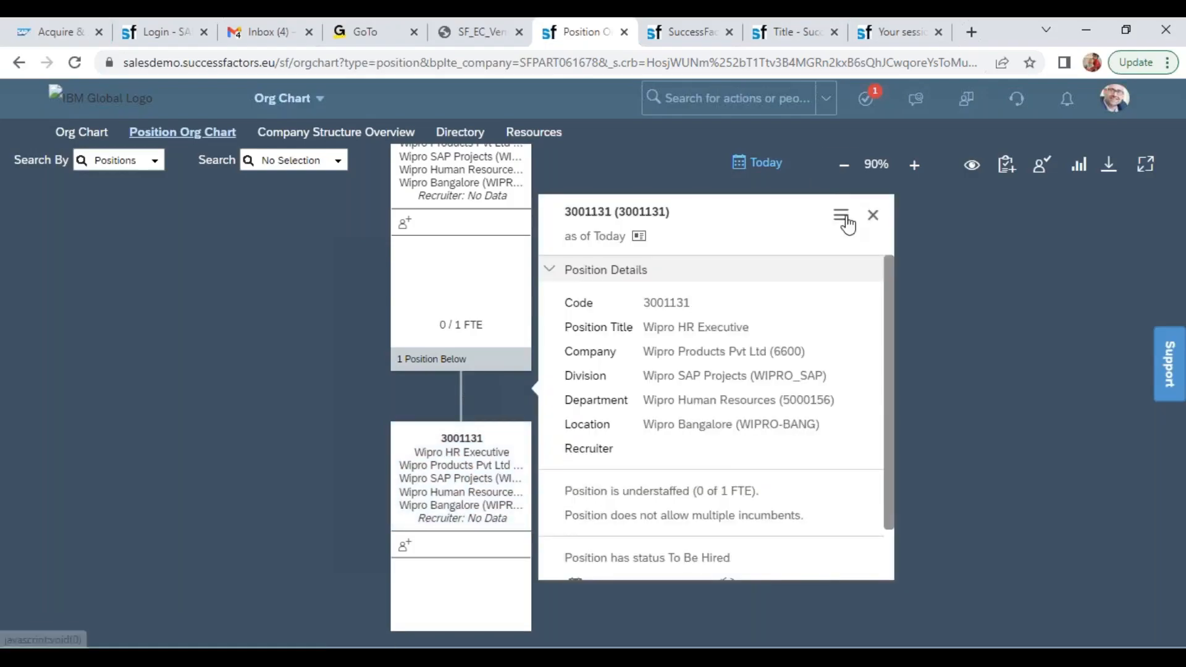
{"action": "left_click", "coordinate": [841, 223]}
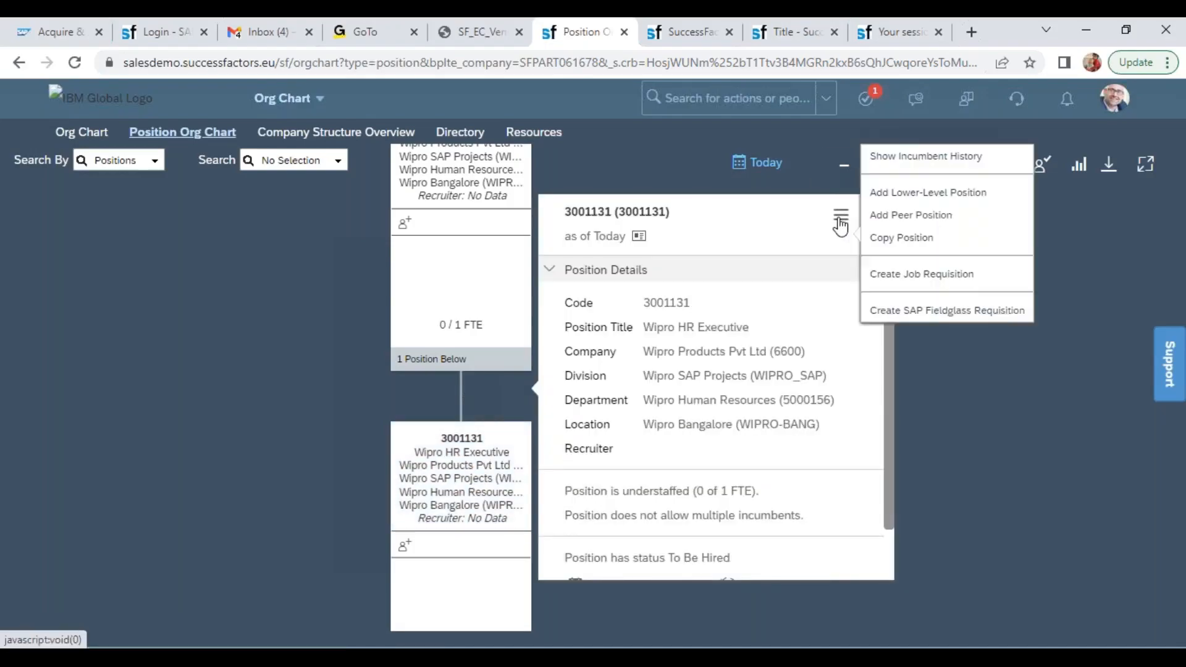
{"action": "left_click", "coordinate": [919, 240]}
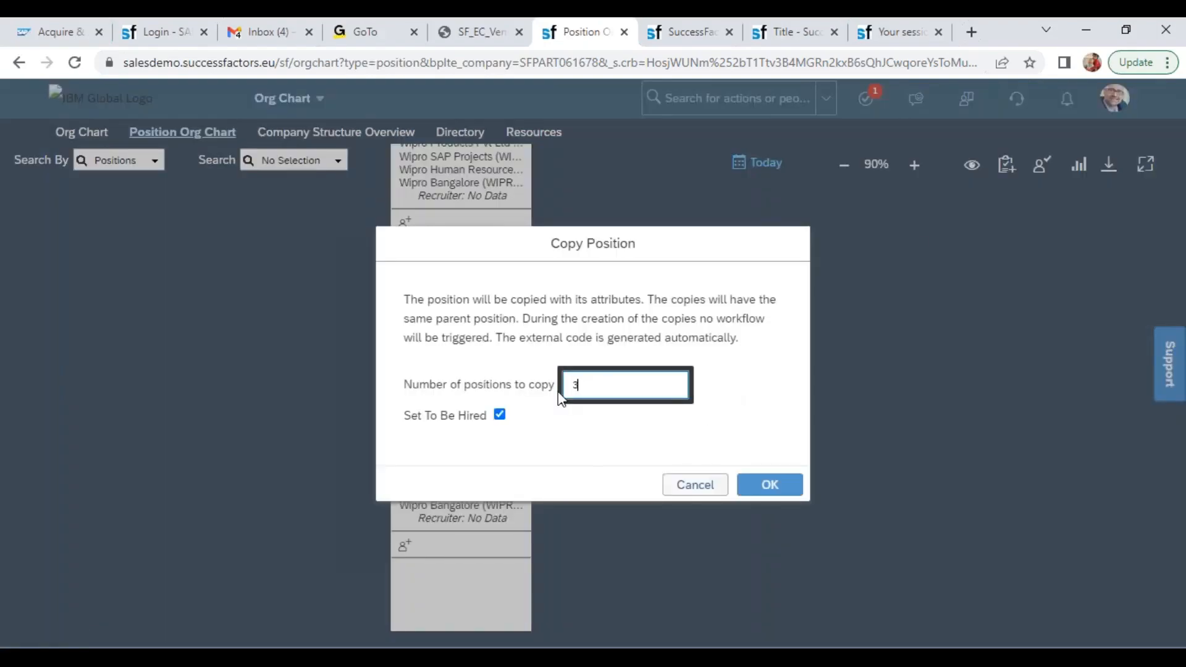
{"action": "left_click", "coordinate": [502, 415]}
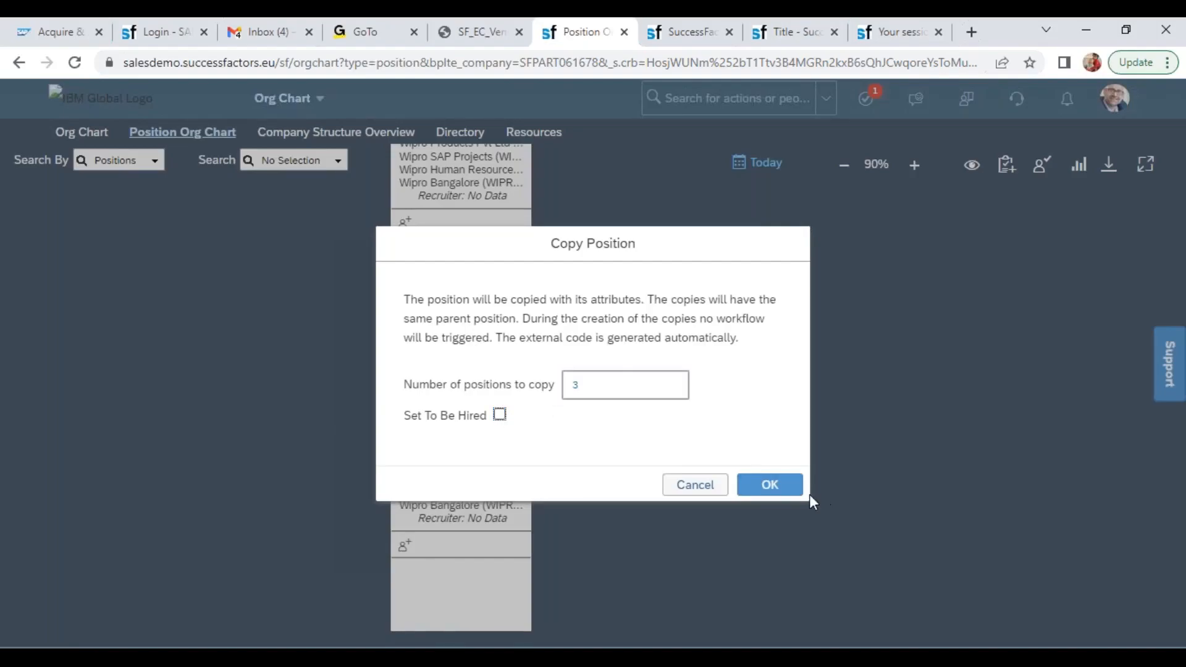
{"action": "left_click", "coordinate": [777, 491]}
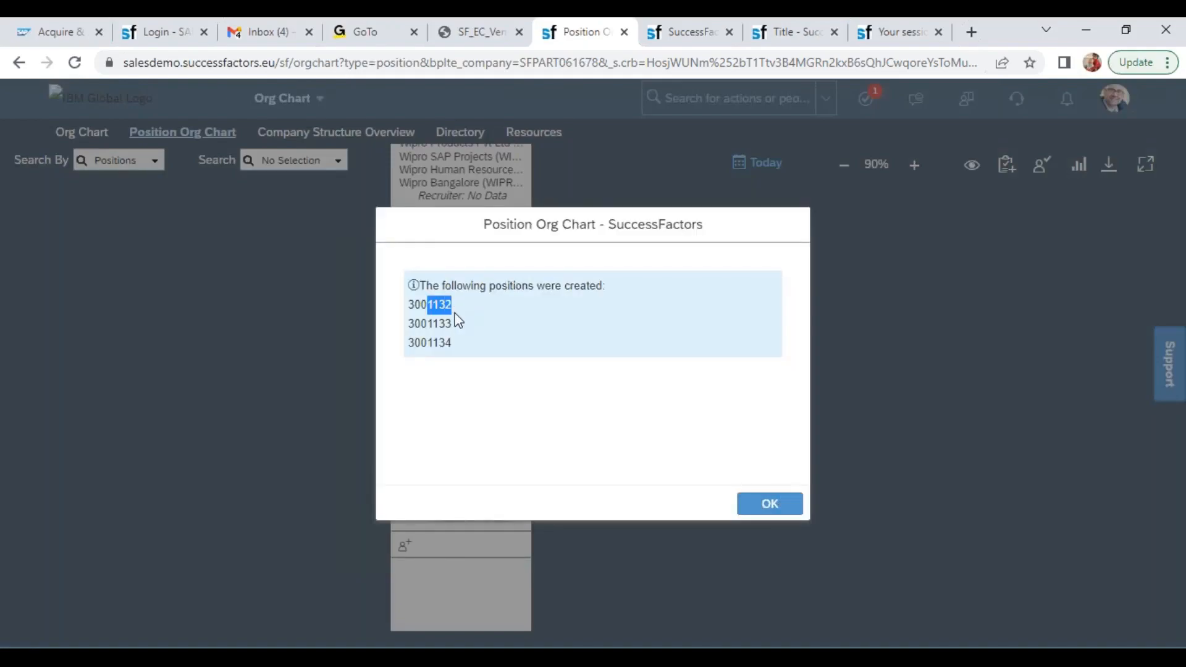
{"action": "left_click_drag", "start_coordinate": [438, 324], "coordinate": [619, 384]}
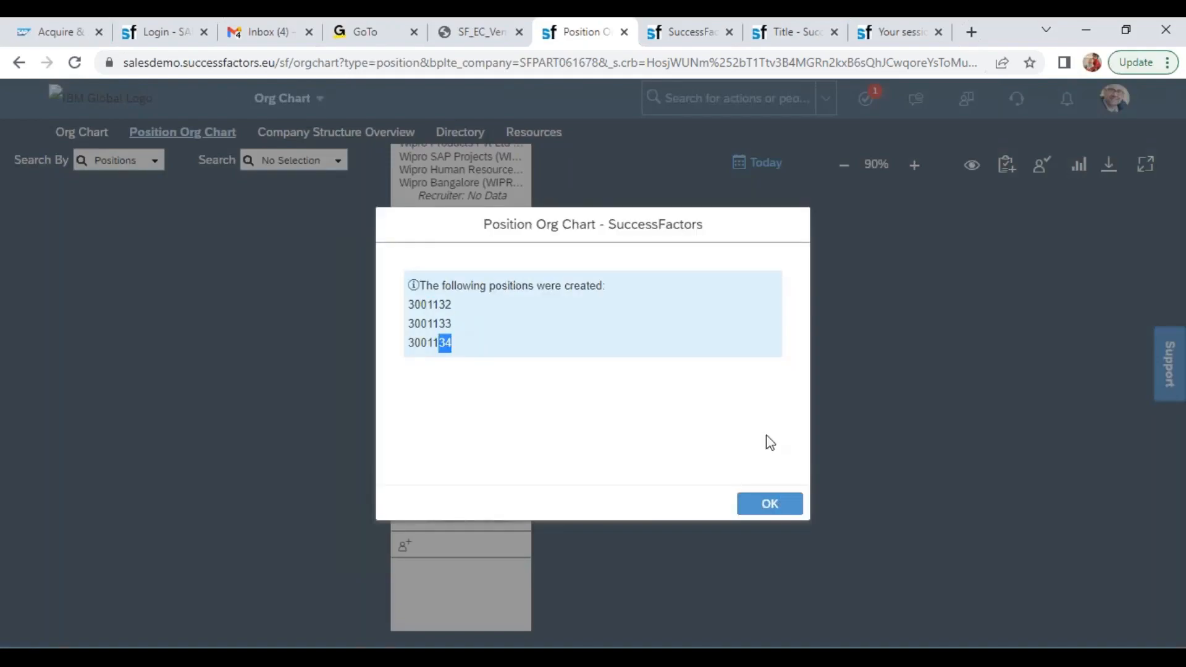
{"action": "left_click", "coordinate": [769, 503]}
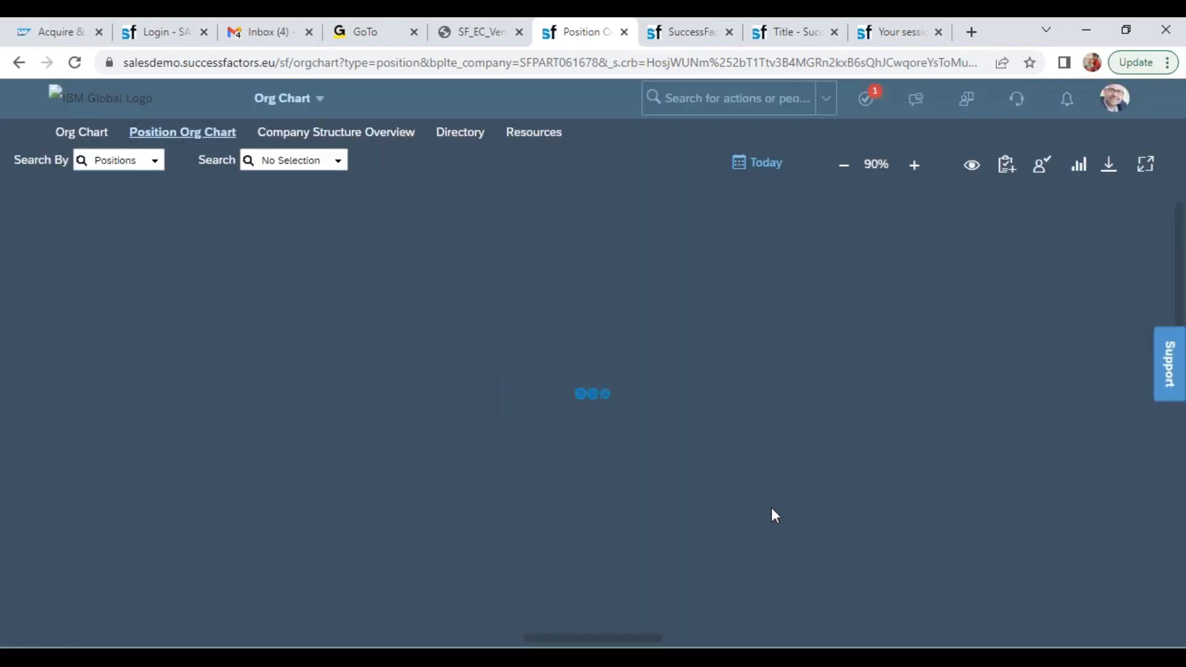
Go up one level to Wipro HR Manager and start adding a peer position to it
{"action": "left_click", "coordinate": [621, 162]}
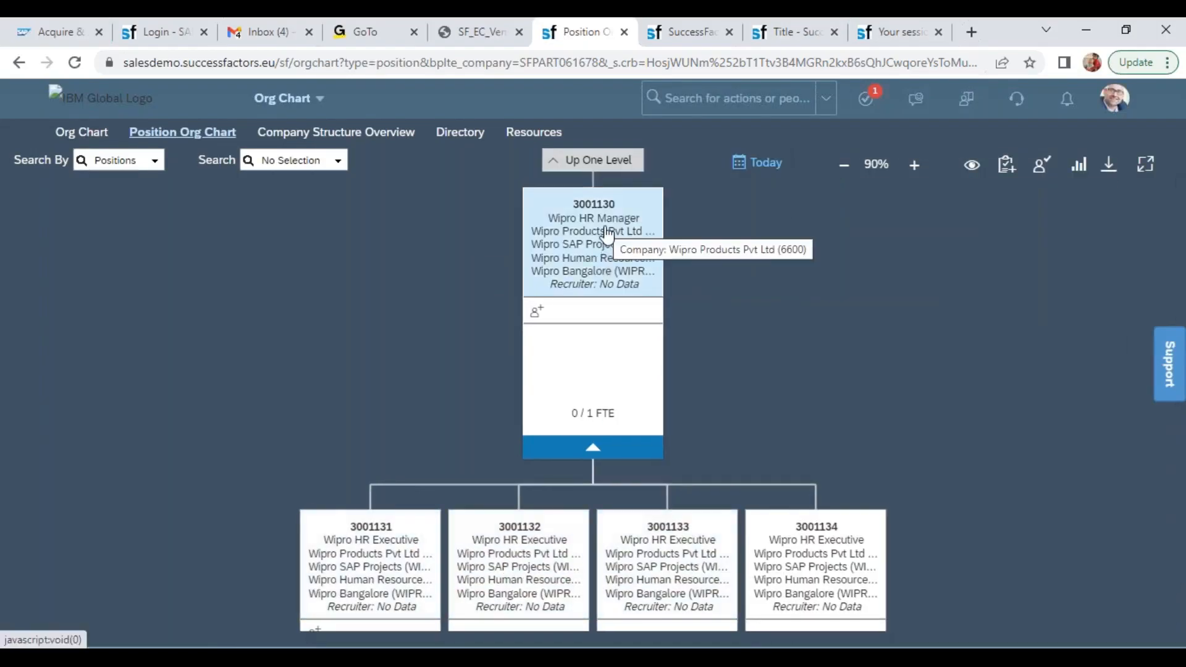
{"action": "left_click", "coordinate": [594, 270]}
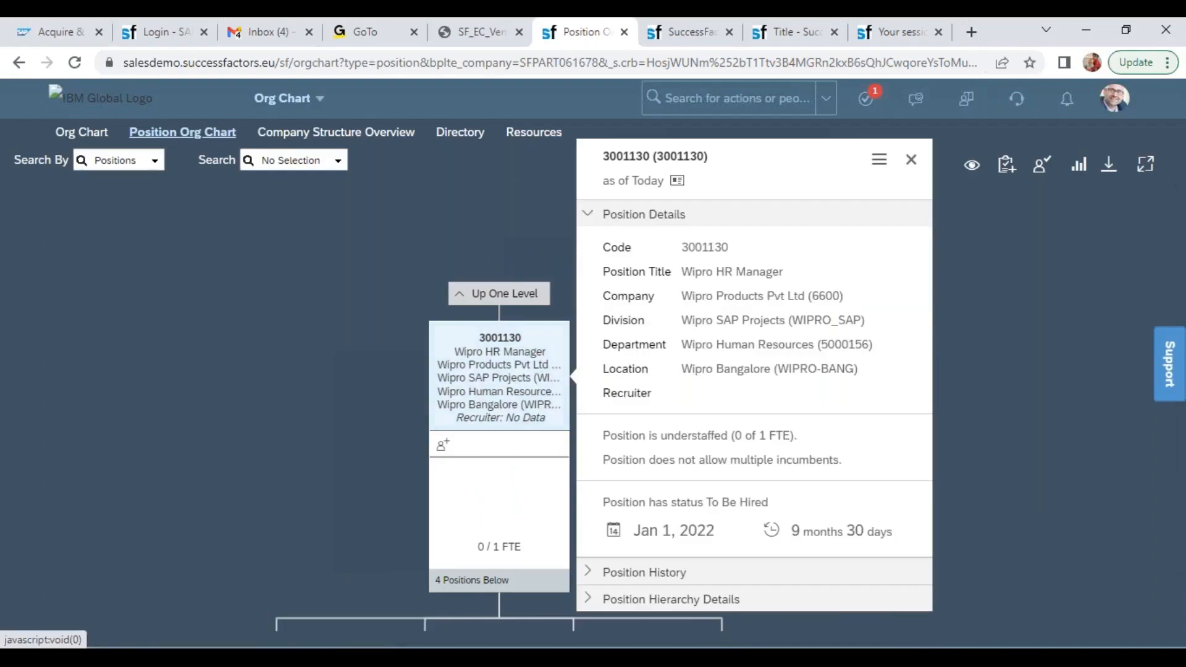
{"action": "left_click", "coordinate": [883, 163]}
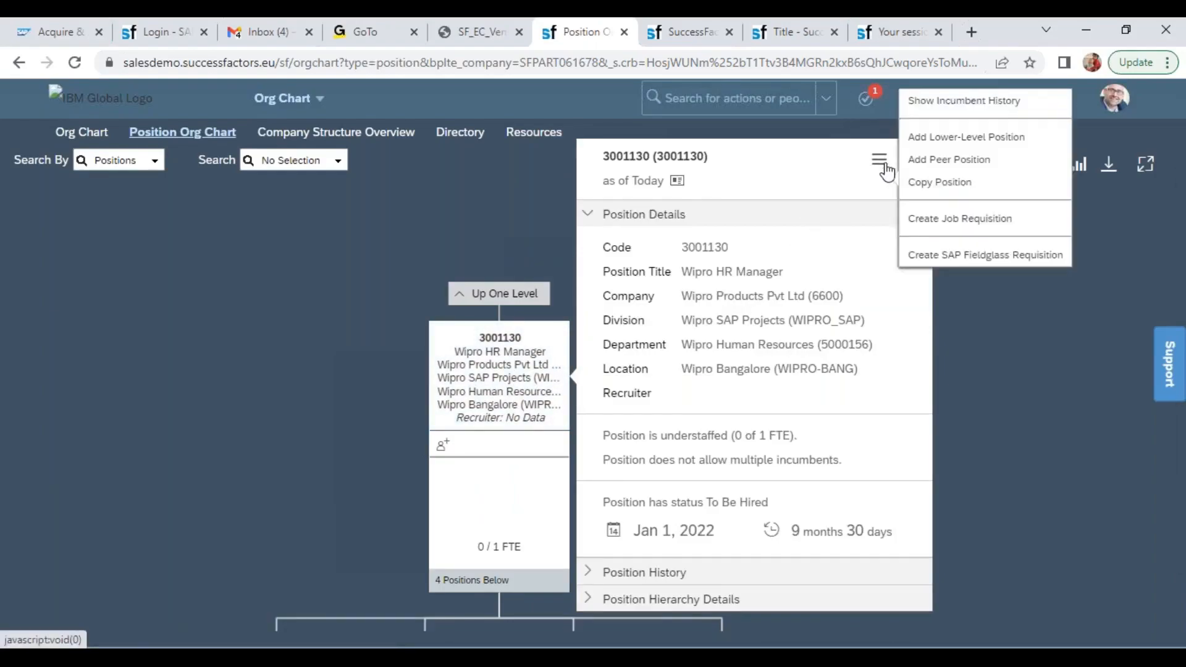
{"action": "left_click", "coordinate": [963, 162]}
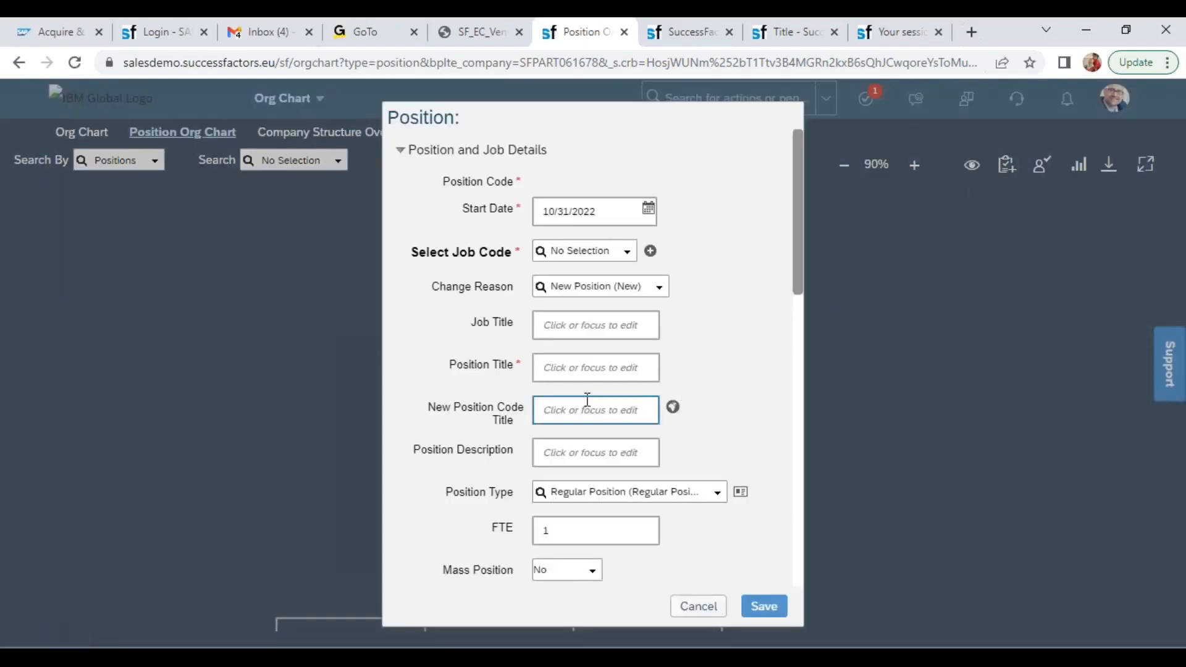
Set the new position's start date to 01/01/2022, job code to Wipro Manager (7000032) and position title to Wipro Finance Manager
{"action": "left_click", "coordinate": [614, 213]}
{"action": "type", "text": "01/01/20"}
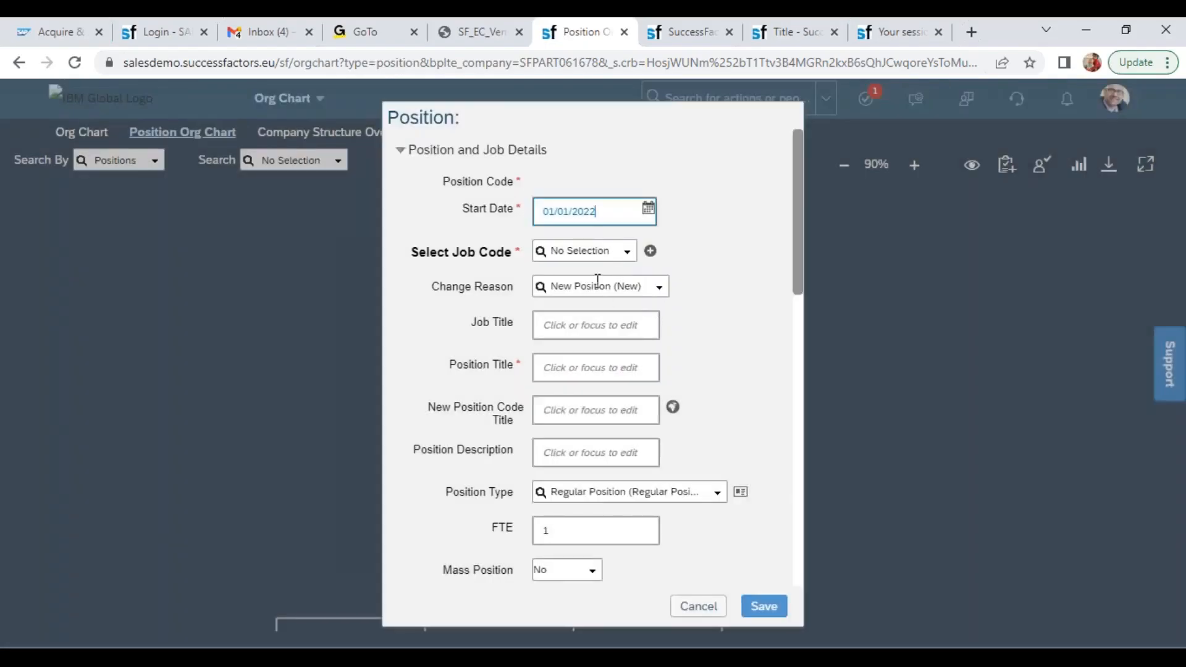
{"action": "left_click", "coordinate": [597, 328]}
{"action": "left_click", "coordinate": [586, 252]}
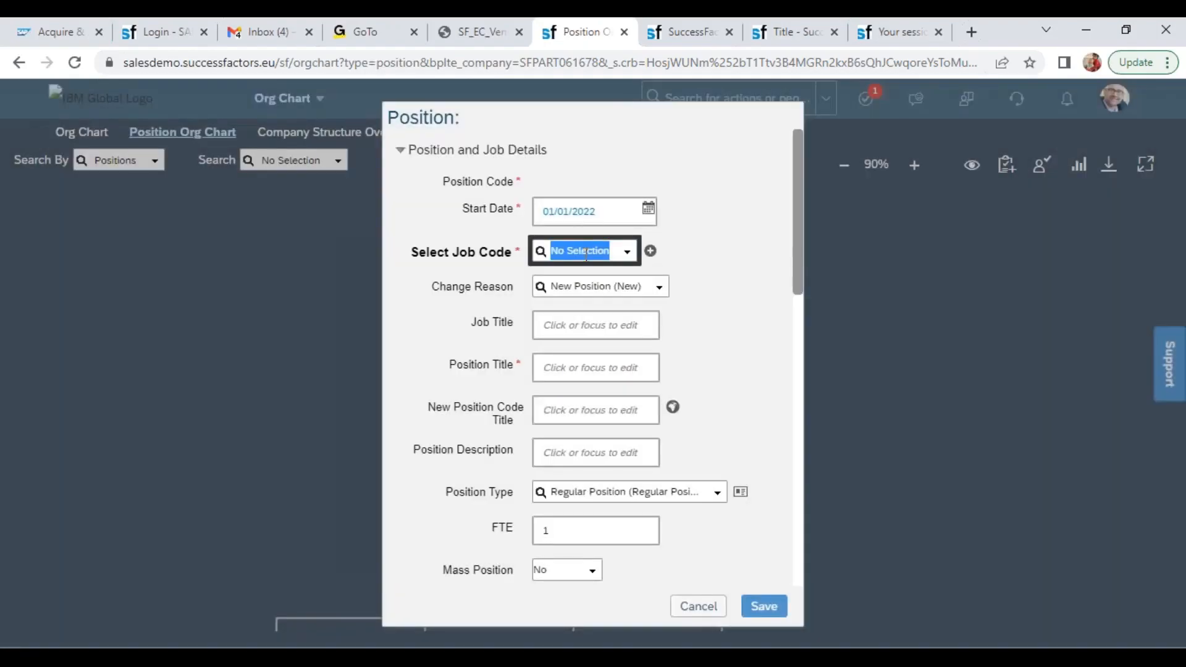
{"action": "type", "text": "wipro"}
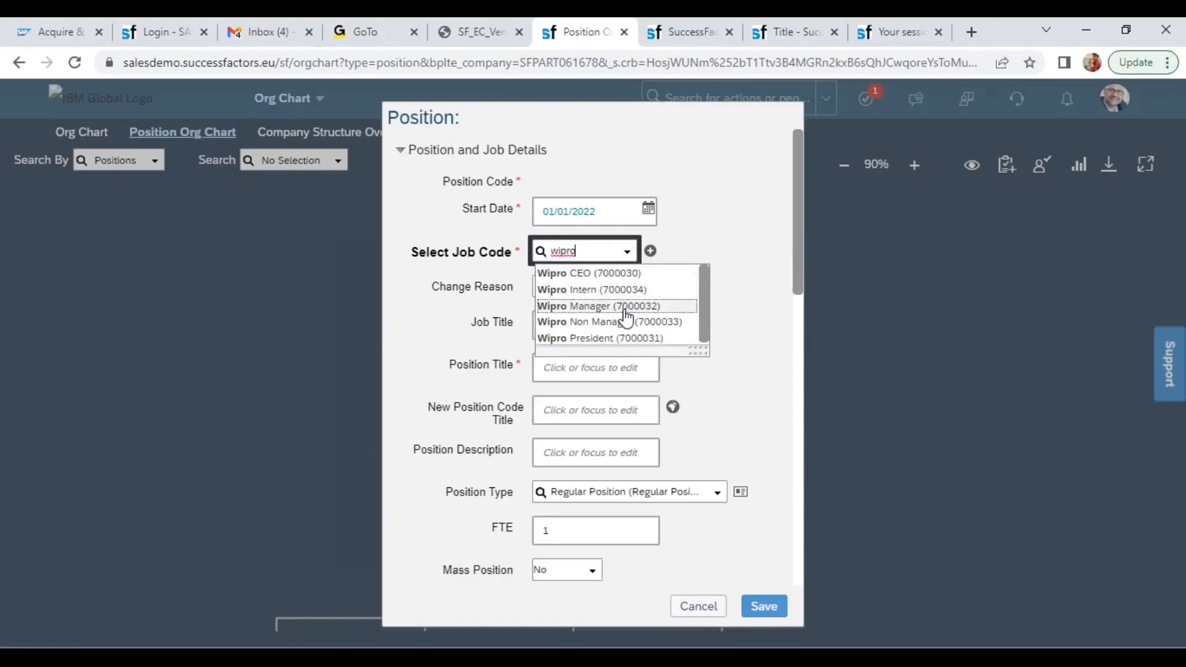
{"action": "left_click", "coordinate": [625, 305]}
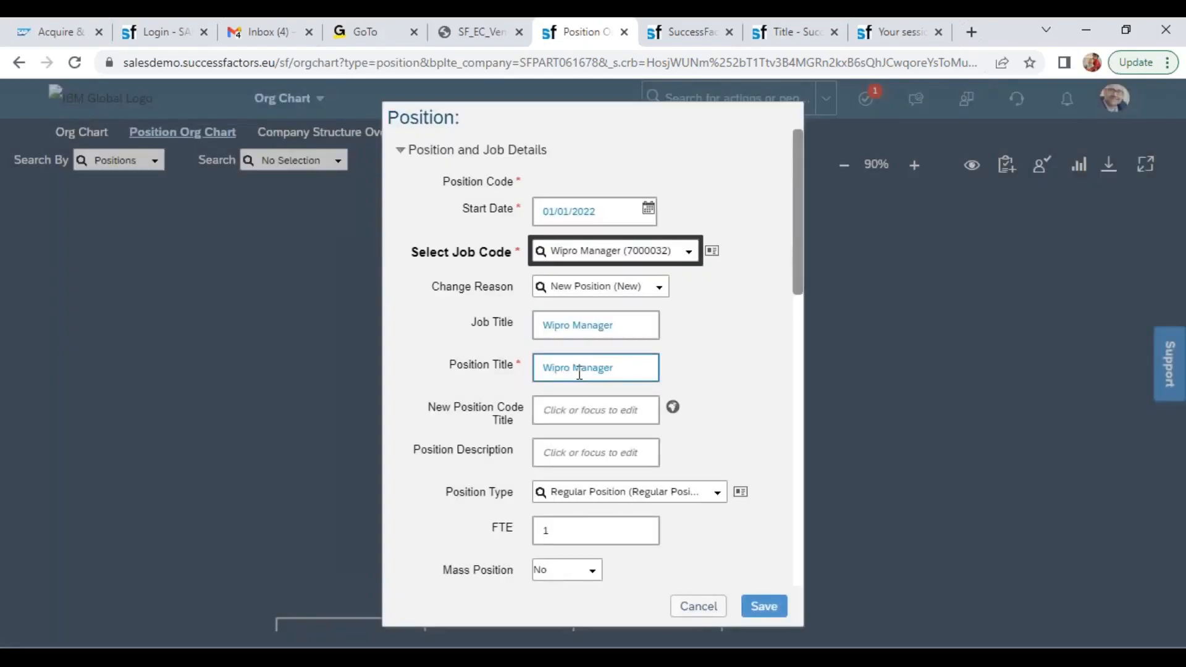
{"action": "left_click", "coordinate": [578, 369]}
{"action": "type", "text": "Finance Manager"}
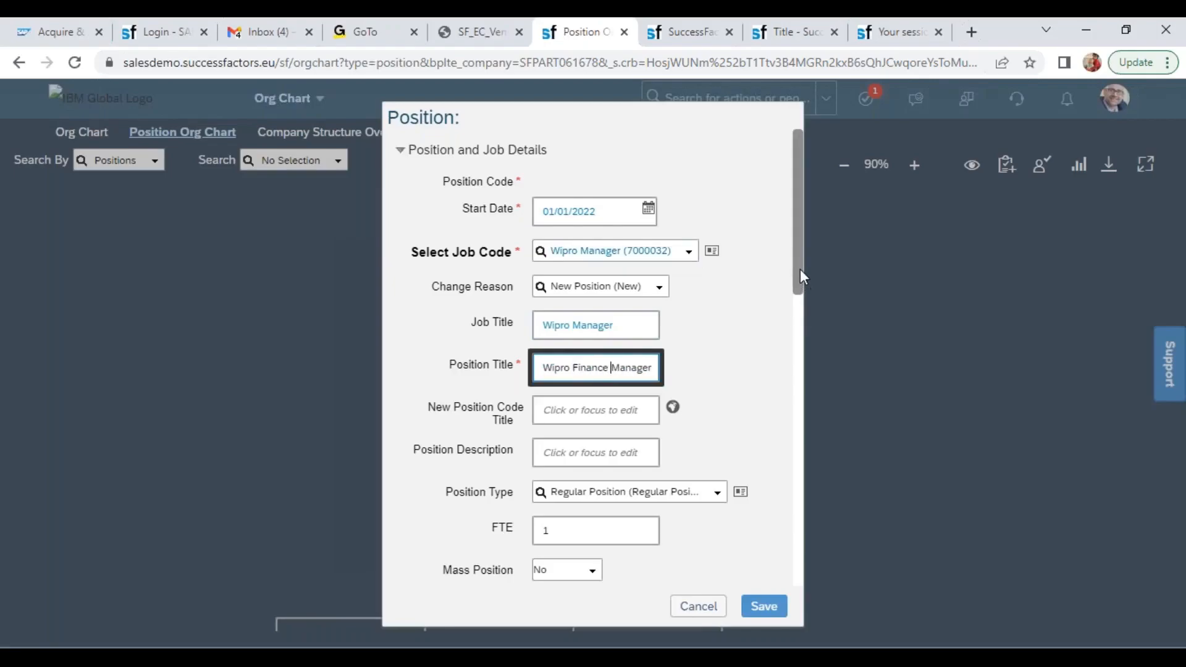
Set the new position's department to Wipro Finance (5000160), leaving its location as it is
{"action": "left_click_drag", "start_coordinate": [799, 271], "coordinate": [825, 556]}
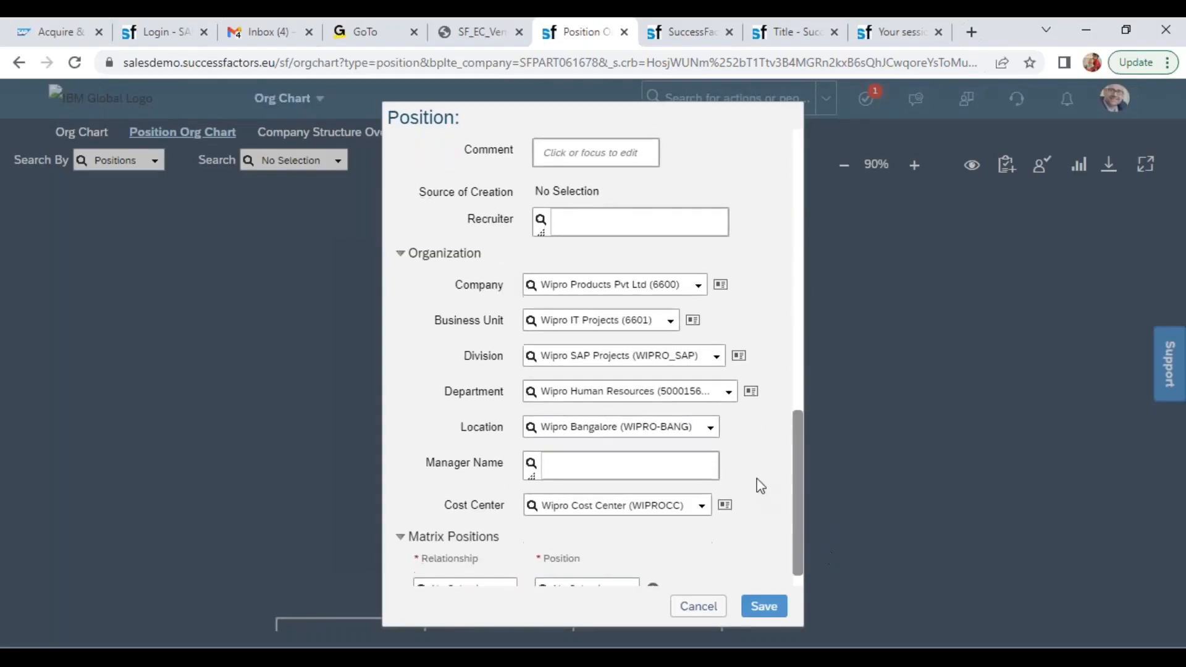
{"action": "left_click", "coordinate": [710, 430]}
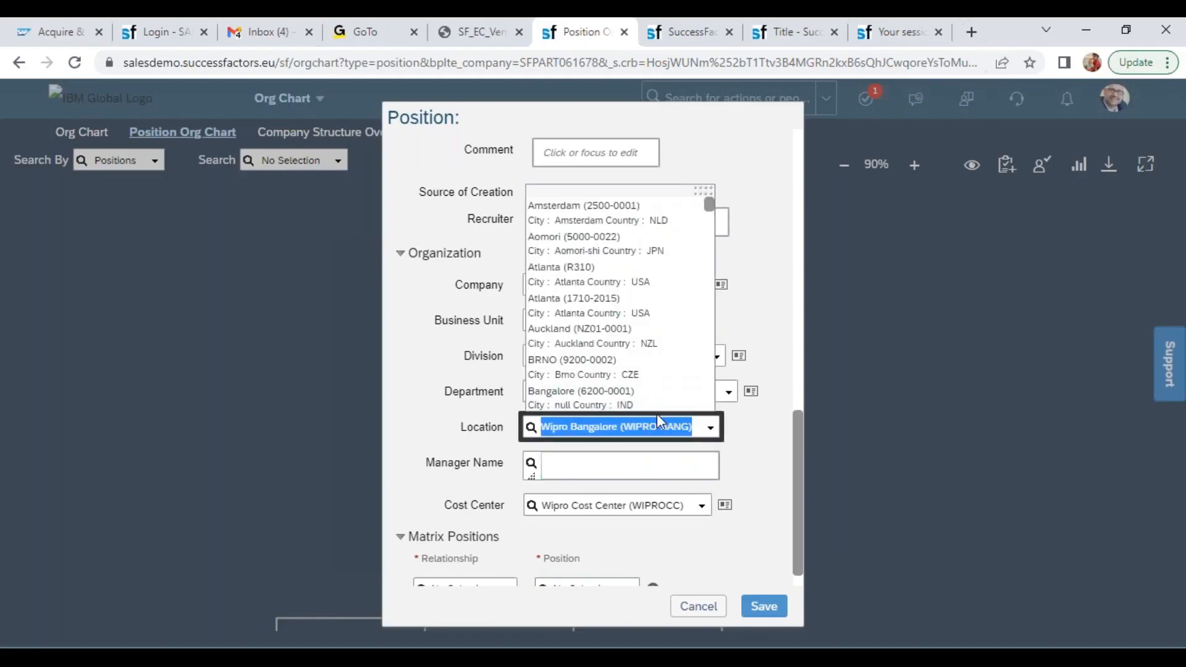
{"action": "left_click", "coordinate": [749, 446]}
{"action": "left_click", "coordinate": [670, 392]}
{"action": "left_click", "coordinate": [730, 394]}
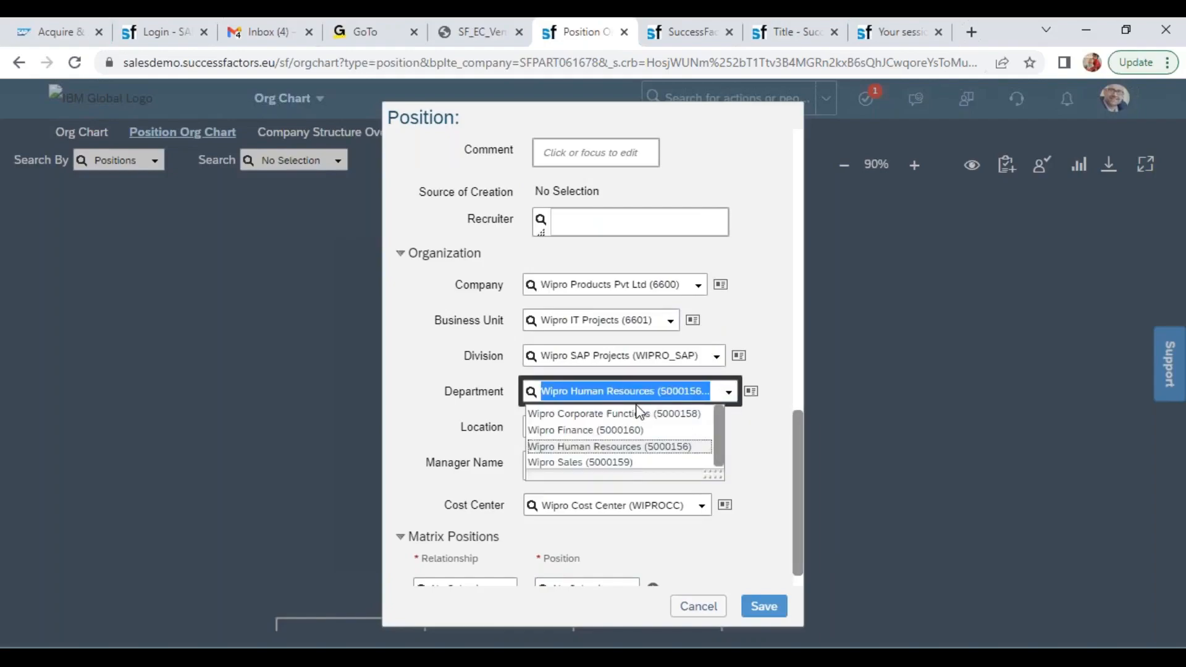
{"action": "left_click", "coordinate": [640, 427]}
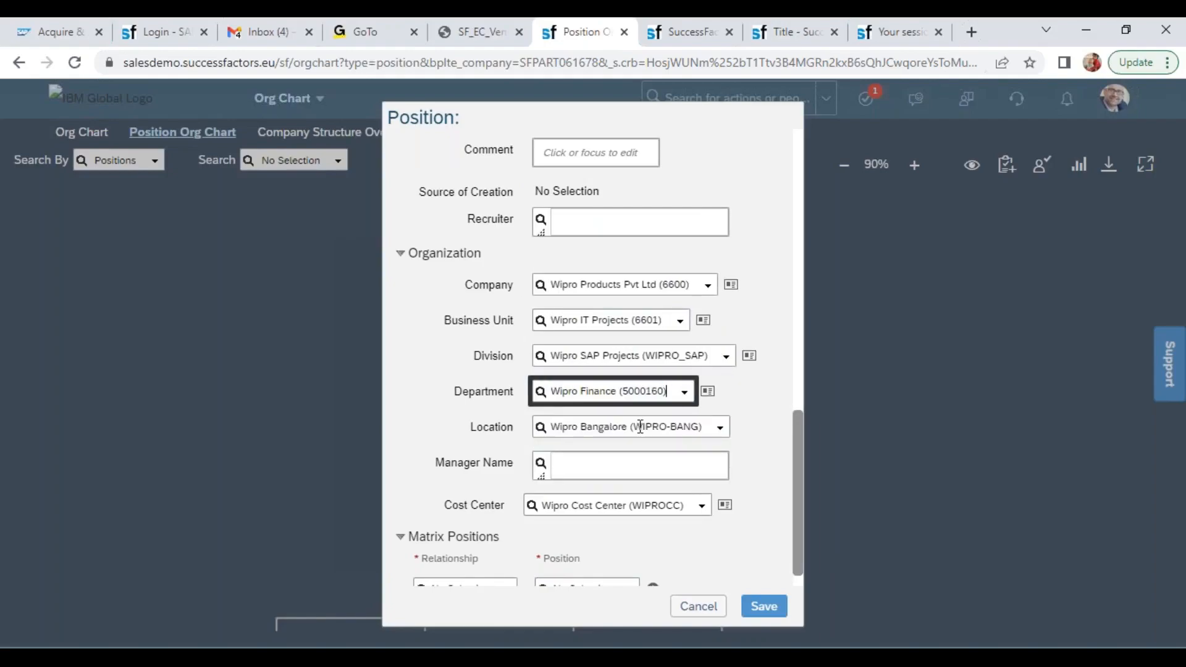
Assign business unit Wipro MFG (6602), division Wipro Electronics (WIPRO_ELEC) and department Wipro Finance (5000160), save the position, and close its details
{"action": "left_click", "coordinate": [682, 325]}
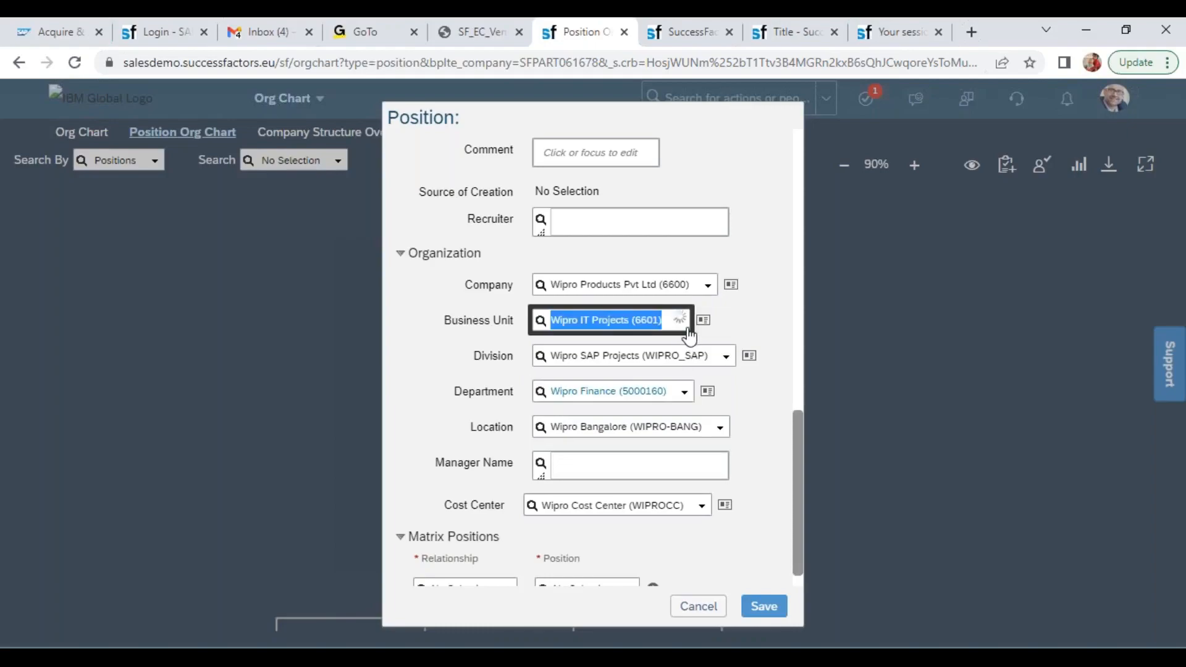
{"action": "type", "text": "wipr"}
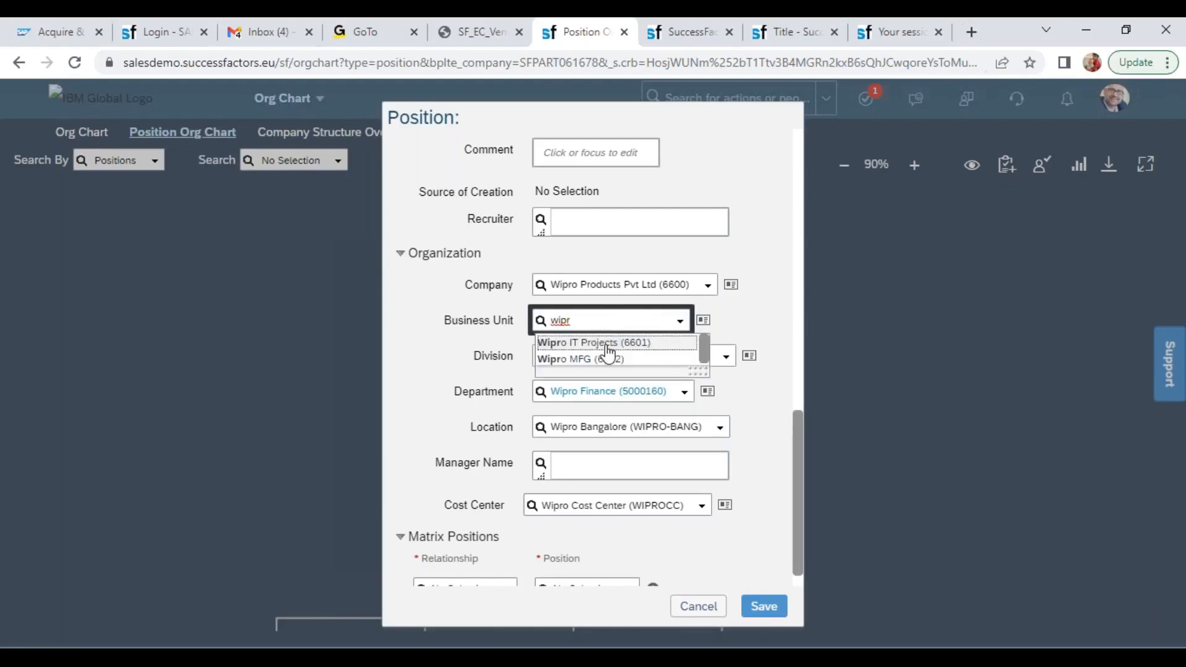
{"action": "left_click", "coordinate": [604, 360]}
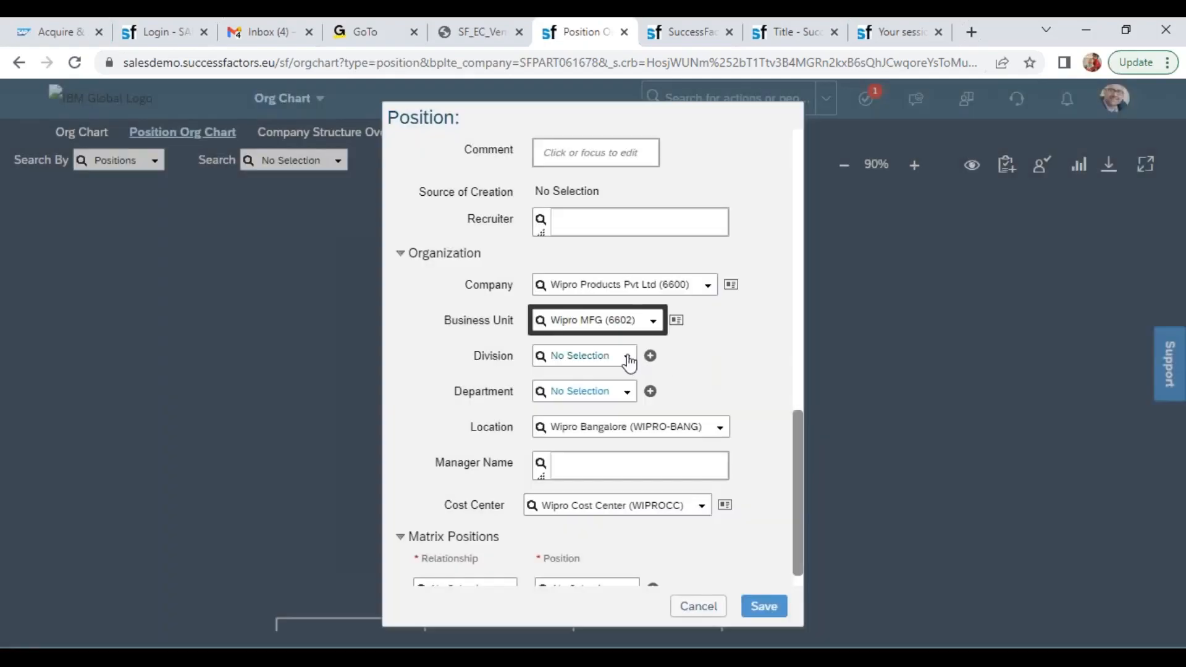
{"action": "left_click", "coordinate": [628, 358]}
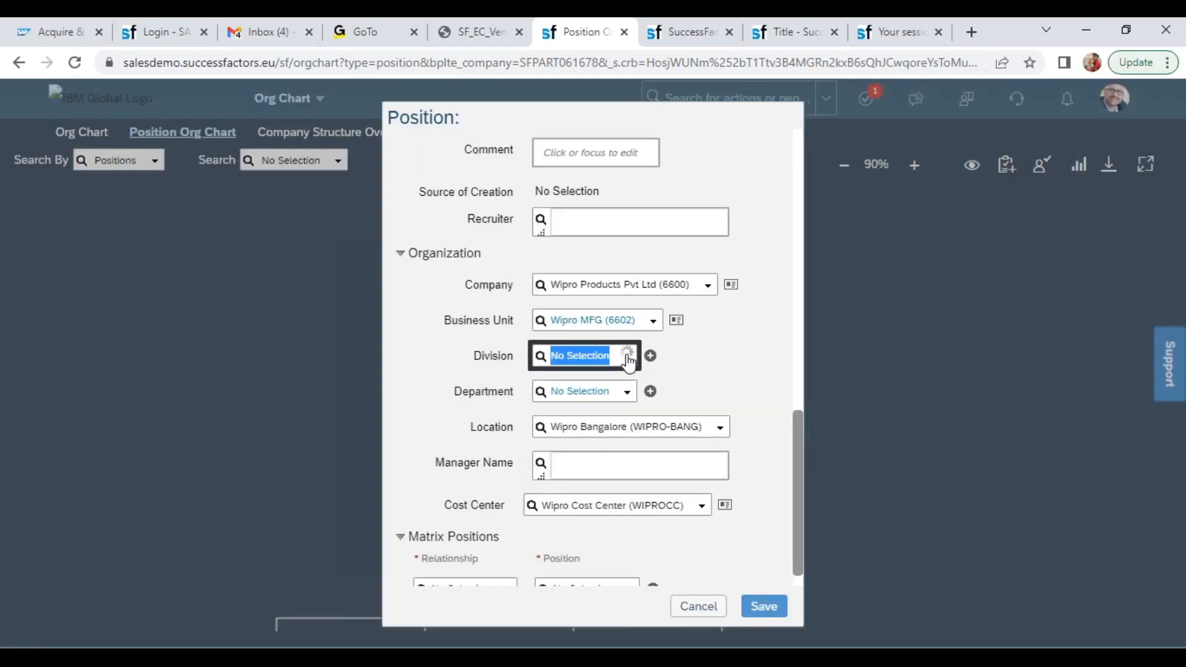
{"action": "left_click", "coordinate": [614, 378]}
{"action": "left_click", "coordinate": [626, 391]}
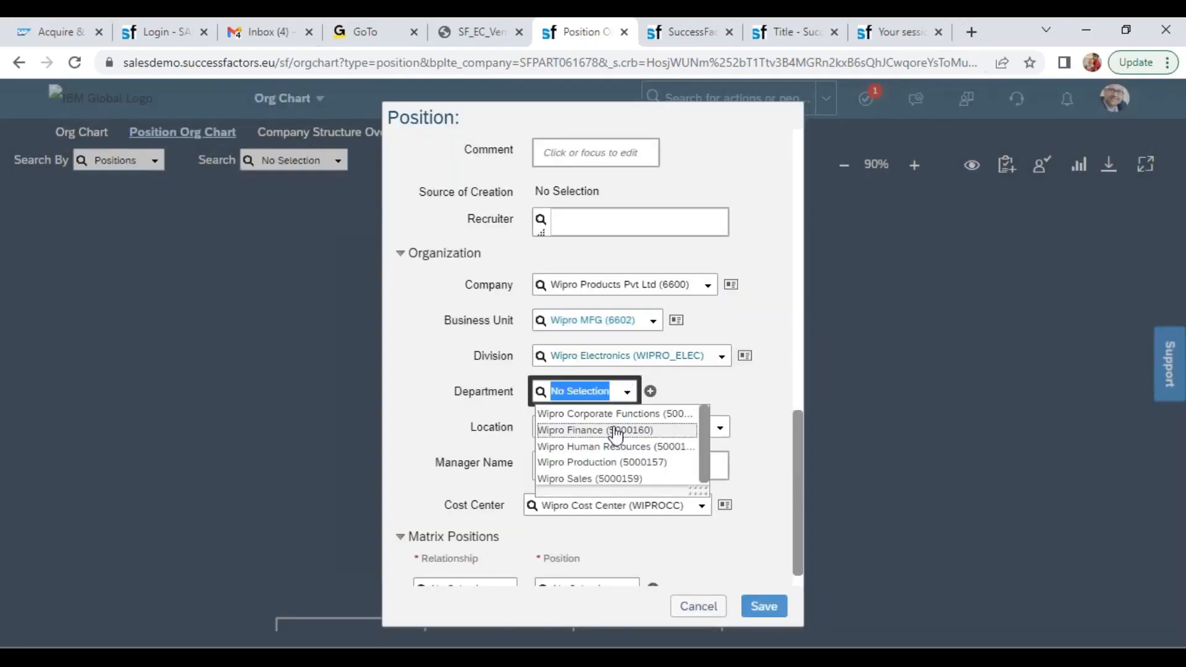
{"action": "left_click", "coordinate": [613, 431]}
{"action": "left_click", "coordinate": [764, 605]}
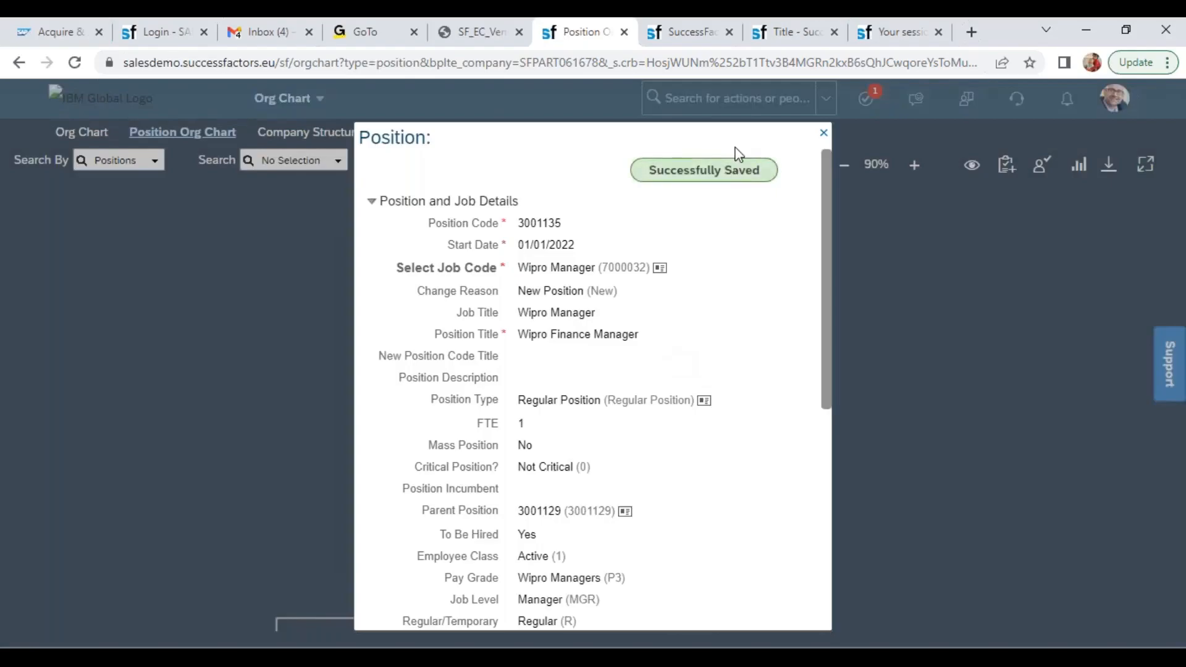
{"action": "left_click", "coordinate": [823, 133]}
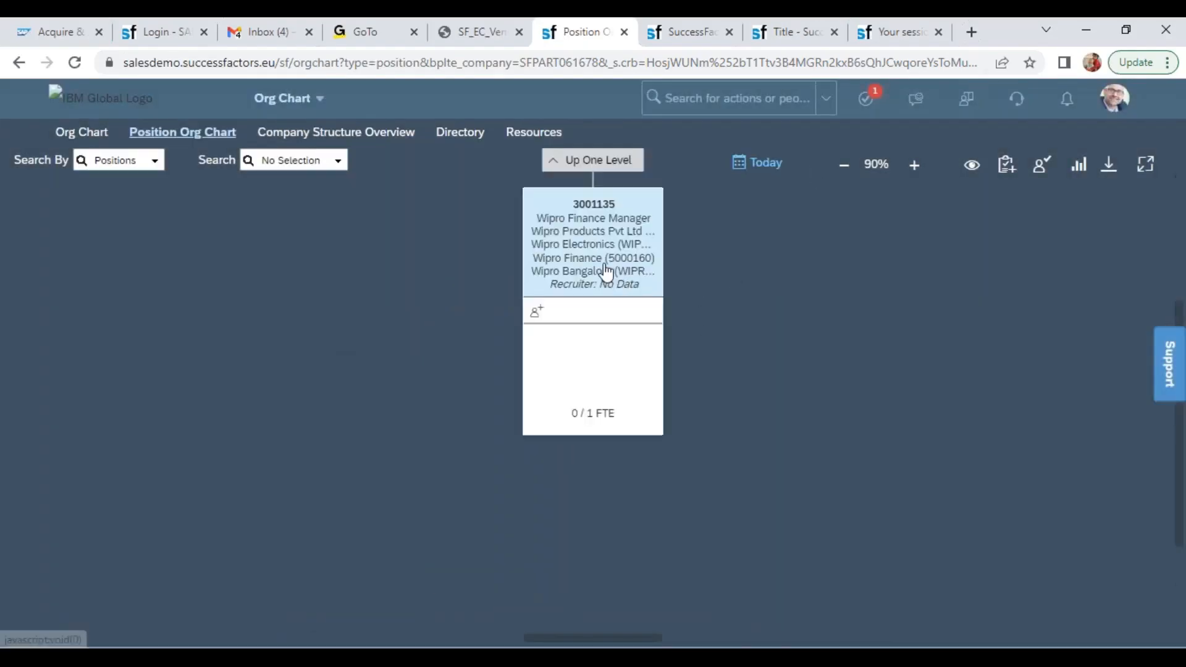
Go up one level from Wipro Finance Manager and check the positions reporting to Wipro President
{"action": "left_click", "coordinate": [610, 162]}
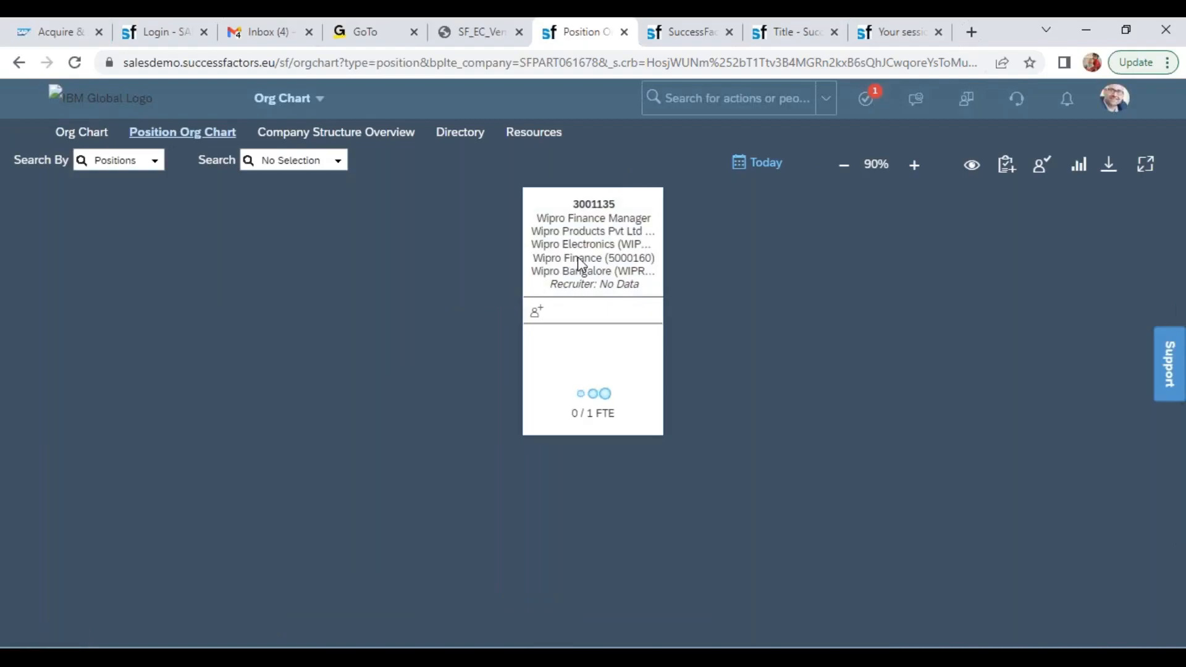
{"action": "left_click_drag", "start_coordinate": [753, 433], "coordinate": [771, 194]}
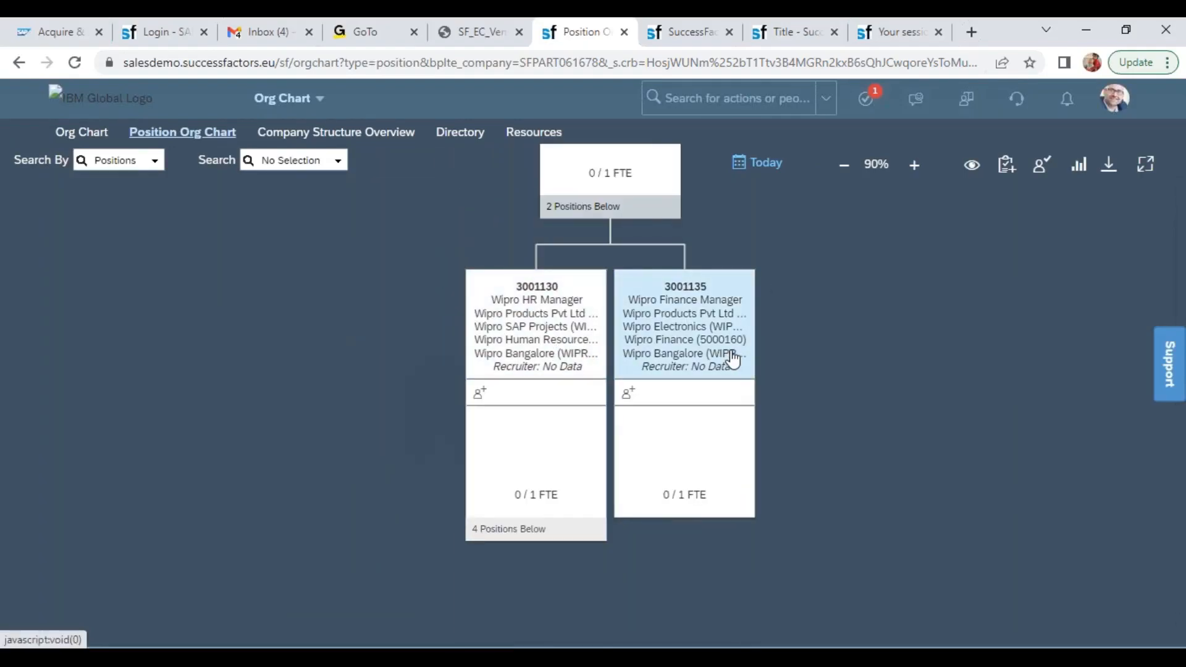
{"action": "left_click_drag", "start_coordinate": [825, 324], "coordinate": [803, 530]}
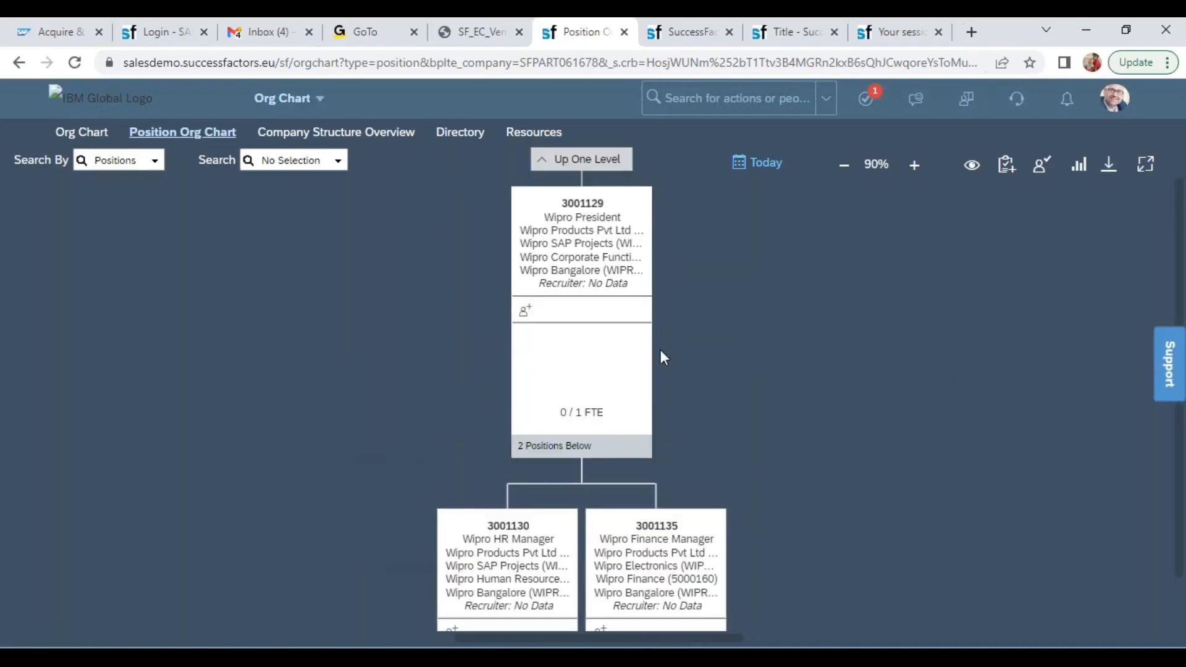
Open a new lower-level position form under Wipro President
{"action": "left_click", "coordinate": [618, 255]}
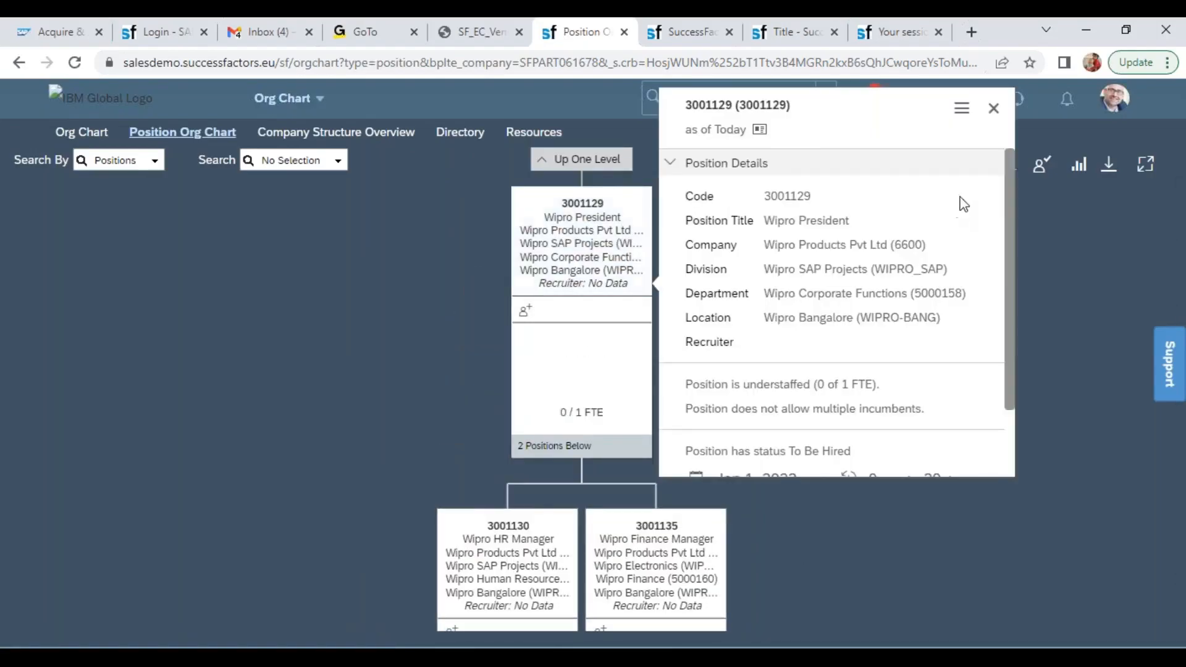
{"action": "left_click", "coordinate": [959, 113]}
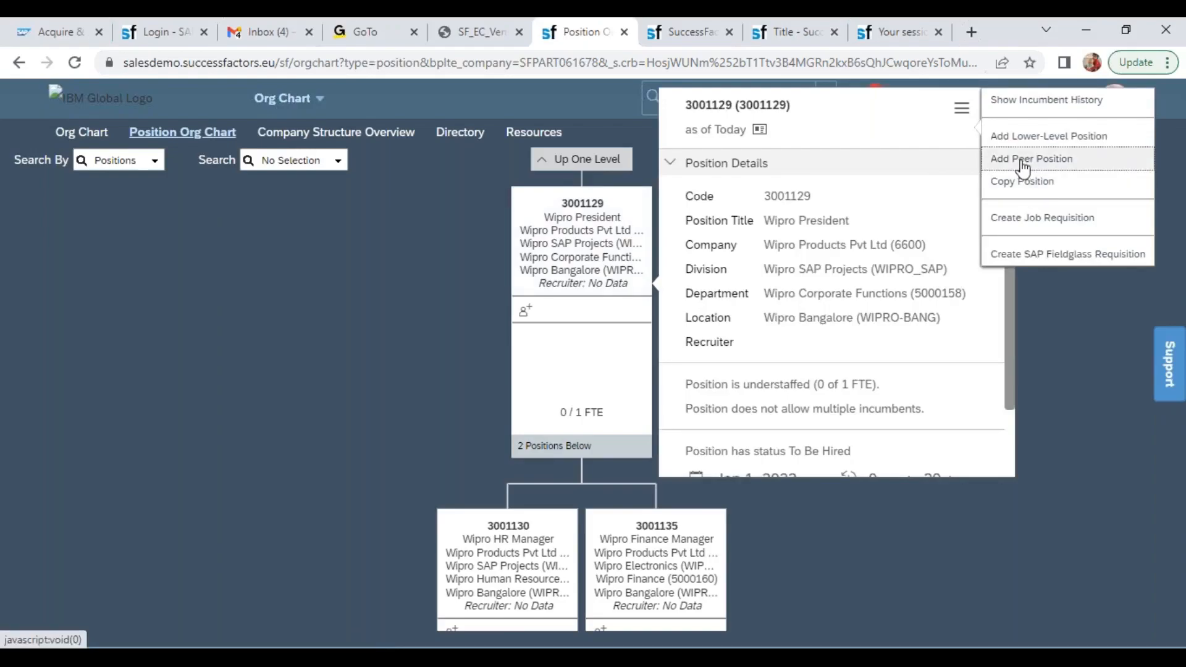
{"action": "left_click", "coordinate": [1025, 136]}
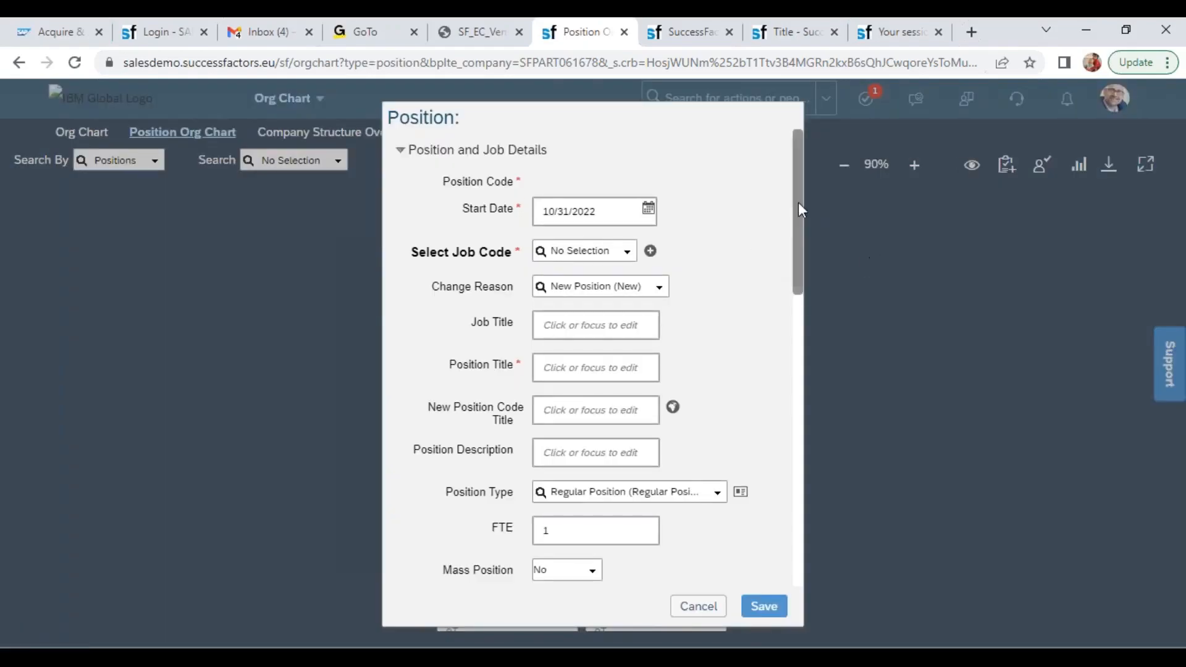
Try to set the new position's start date to 01/02/022 and its job code to Wipro Manager (7000032)
{"action": "left_click", "coordinate": [601, 217]}
{"action": "type", "text": "01/02/022"}
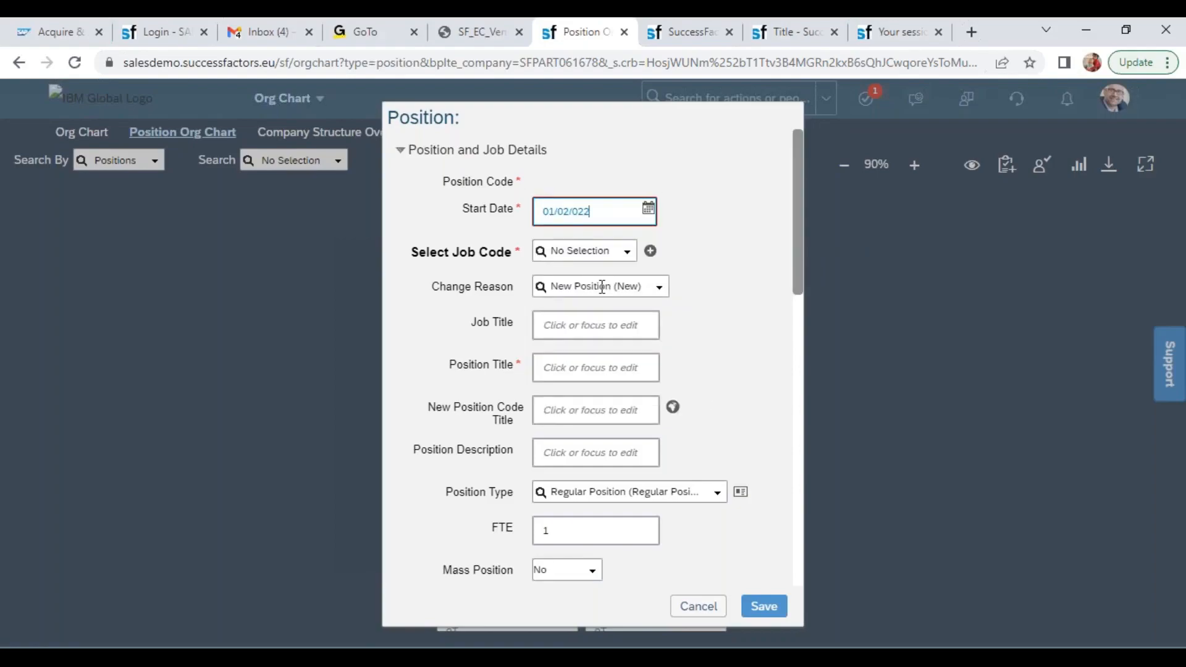
{"action": "left_click", "coordinate": [586, 253]}
{"action": "type", "text": "wipro"}
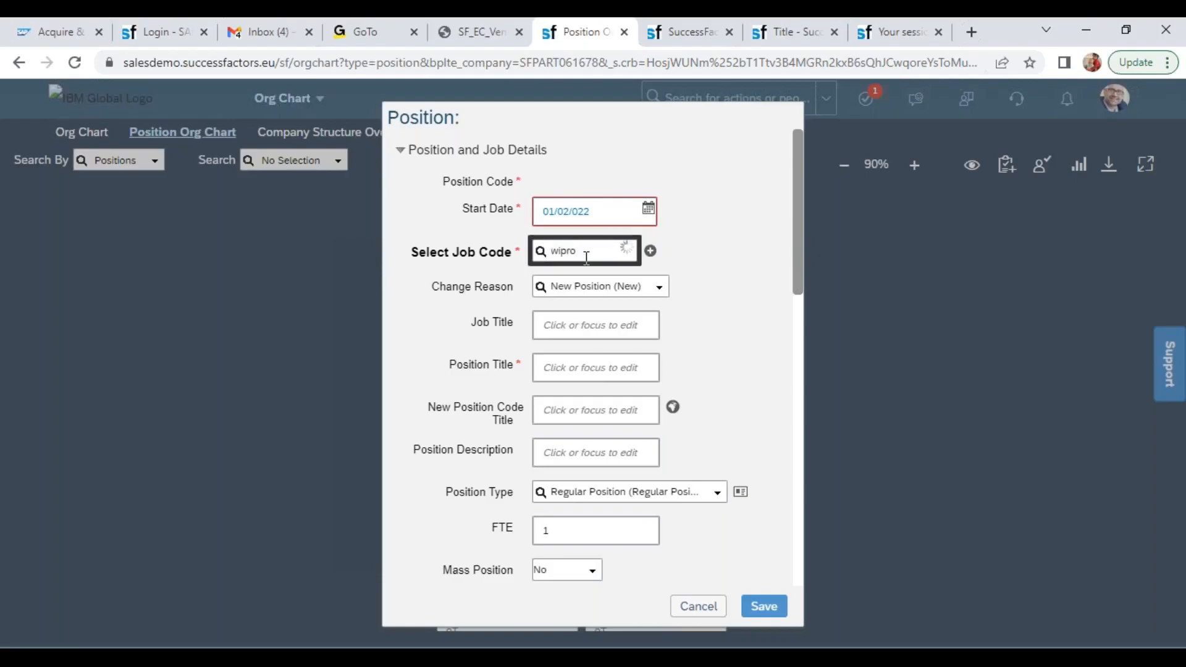
{"action": "left_click", "coordinate": [593, 308]}
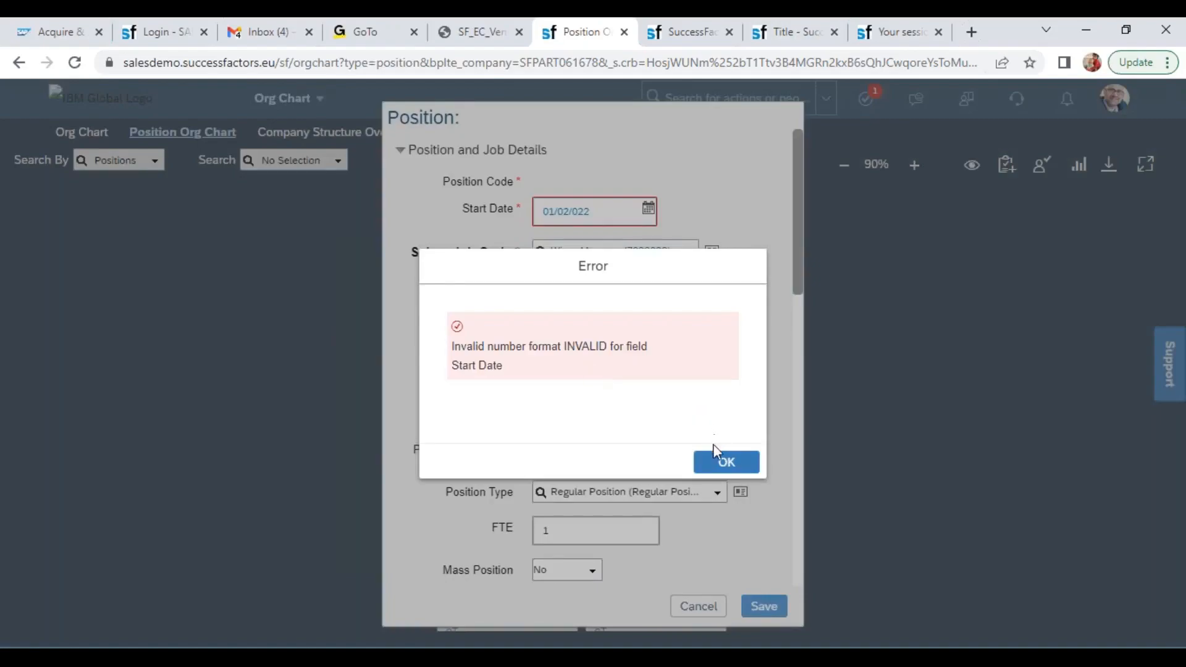
{"action": "left_click", "coordinate": [720, 464]}
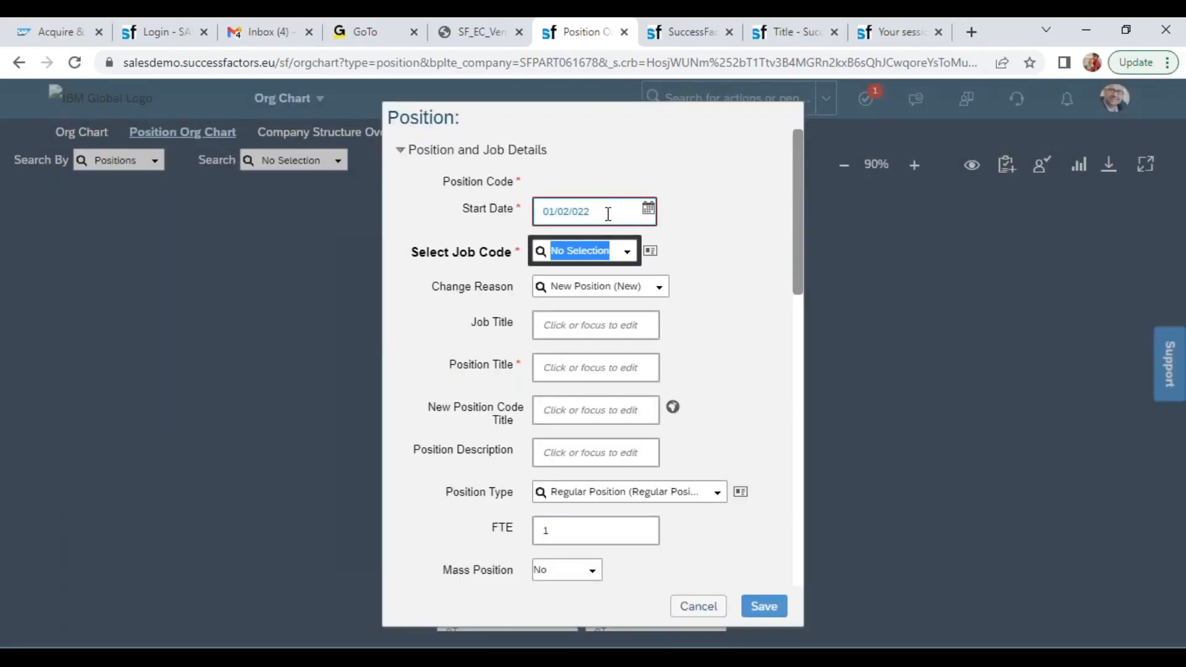
Set the new position's start date to 01/01/2022
{"action": "left_click", "coordinate": [608, 214]}
{"action": "left_click", "coordinate": [569, 213]}
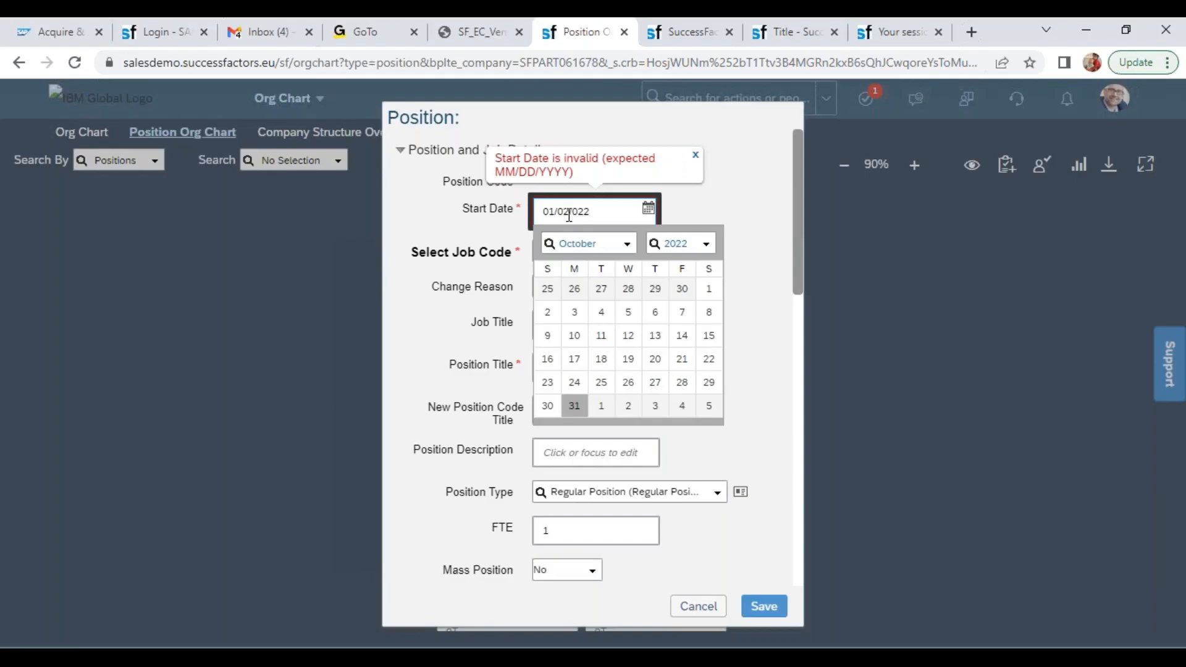
{"action": "double_click", "coordinate": [576, 214]}
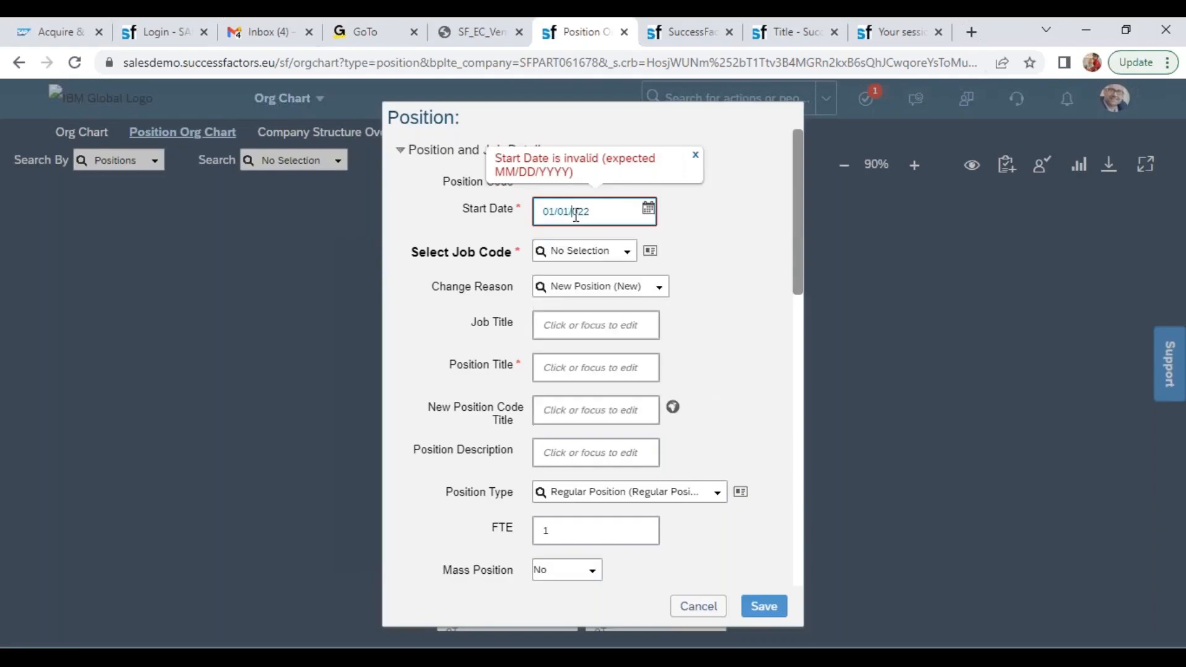
{"action": "type", "text": "01/01/2022"}
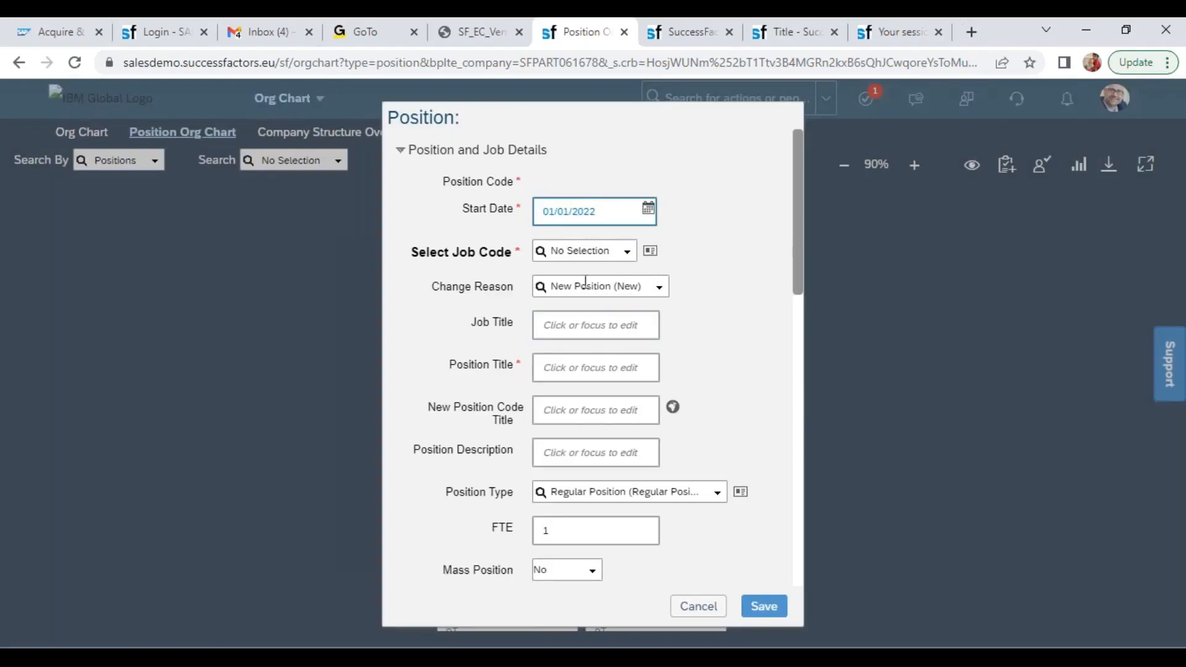
Assign job code Wipro Manager (7000032) and change the position title to Wipro Sales Manager
{"action": "left_click", "coordinate": [577, 248]}
{"action": "type", "text": "wipre"}
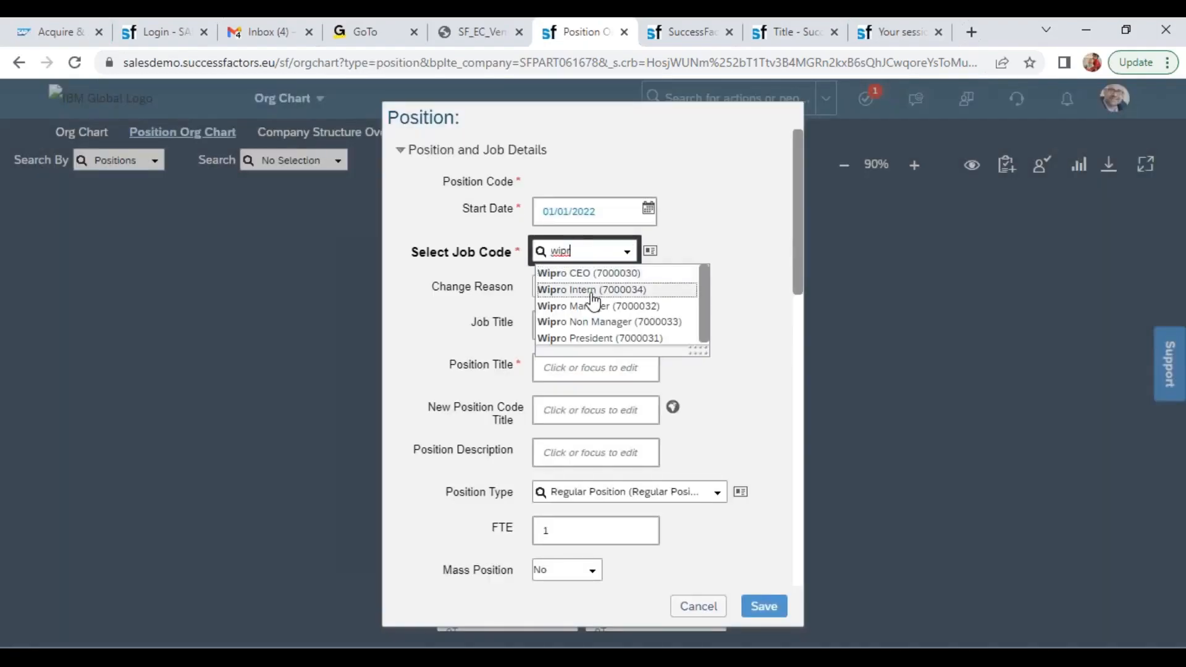
{"action": "left_click", "coordinate": [593, 307]}
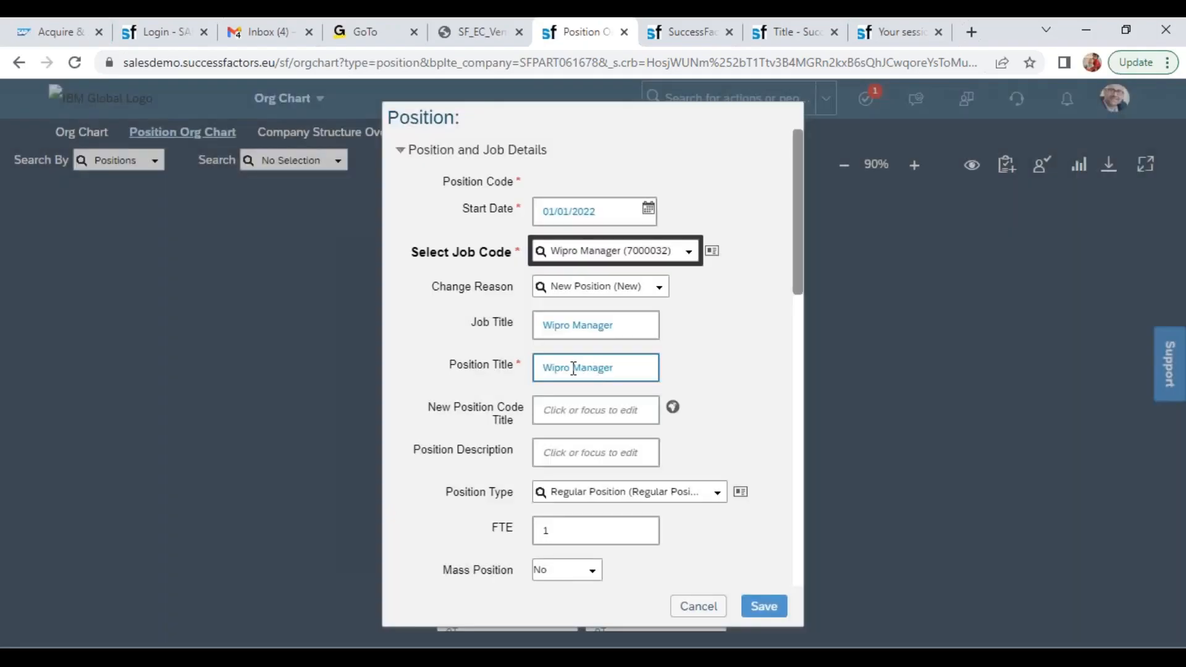
{"action": "left_click", "coordinate": [573, 369]}
{"action": "type", "text": "Sales Manager"}
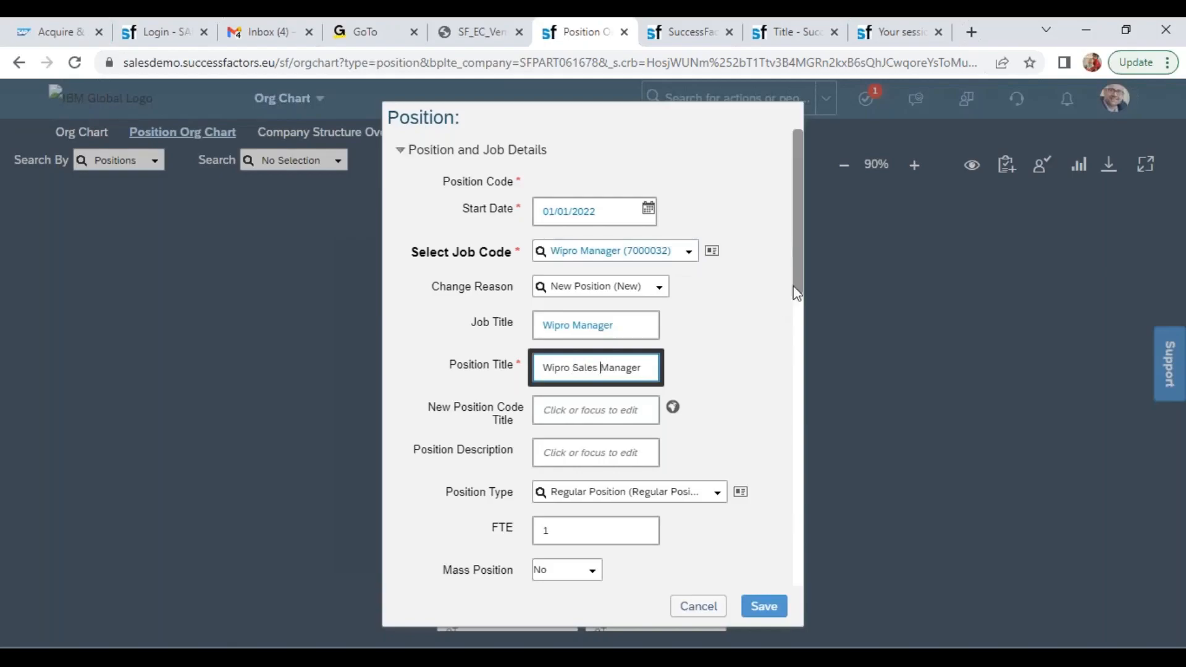
Set the department to Wipro Sales (5000159), save the position, and close its details
{"action": "scroll", "coordinate": [805, 366], "scroll_direction": "down", "scroll_amount": 10}
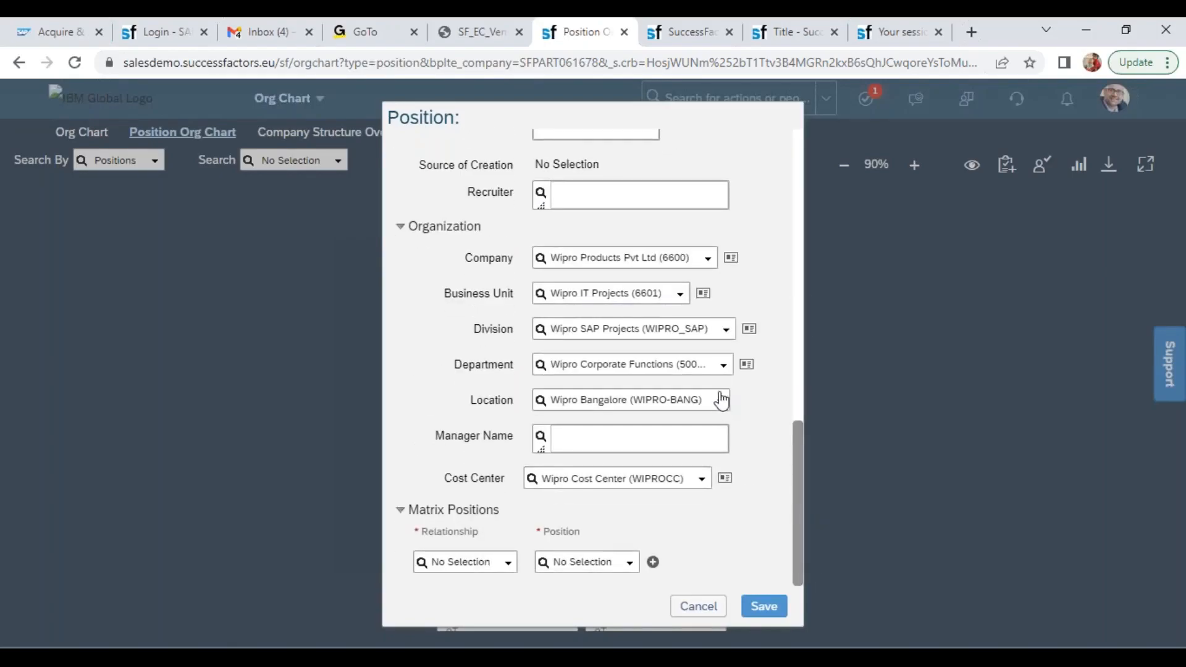
{"action": "left_click", "coordinate": [724, 369]}
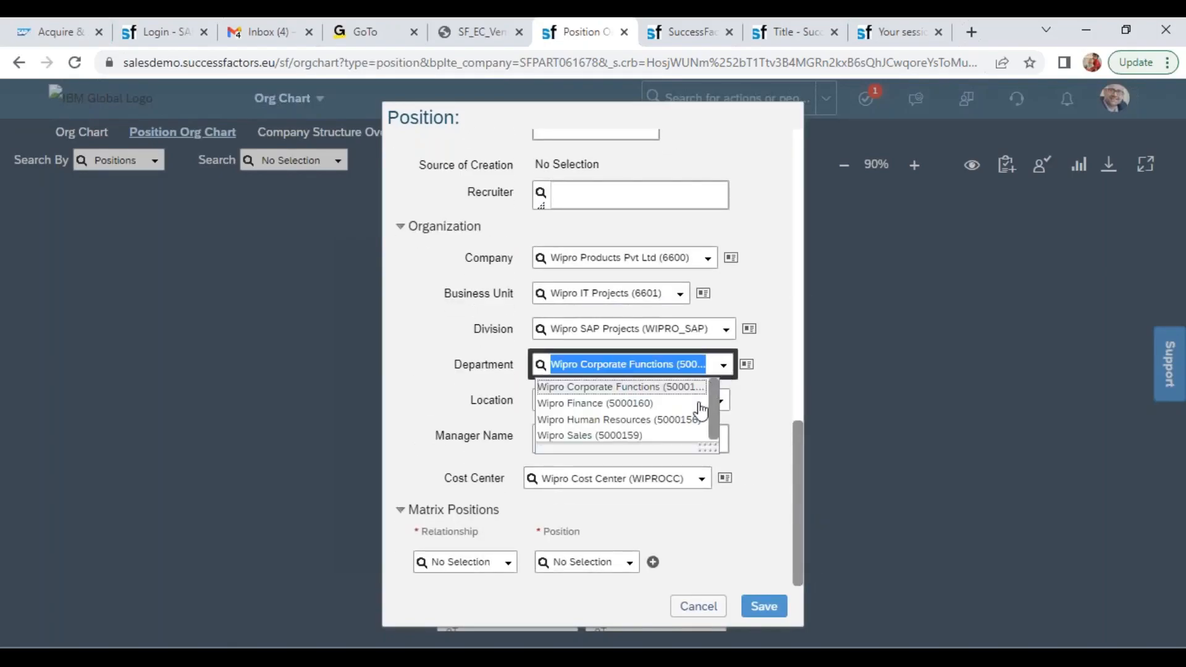
{"action": "left_click", "coordinate": [652, 438]}
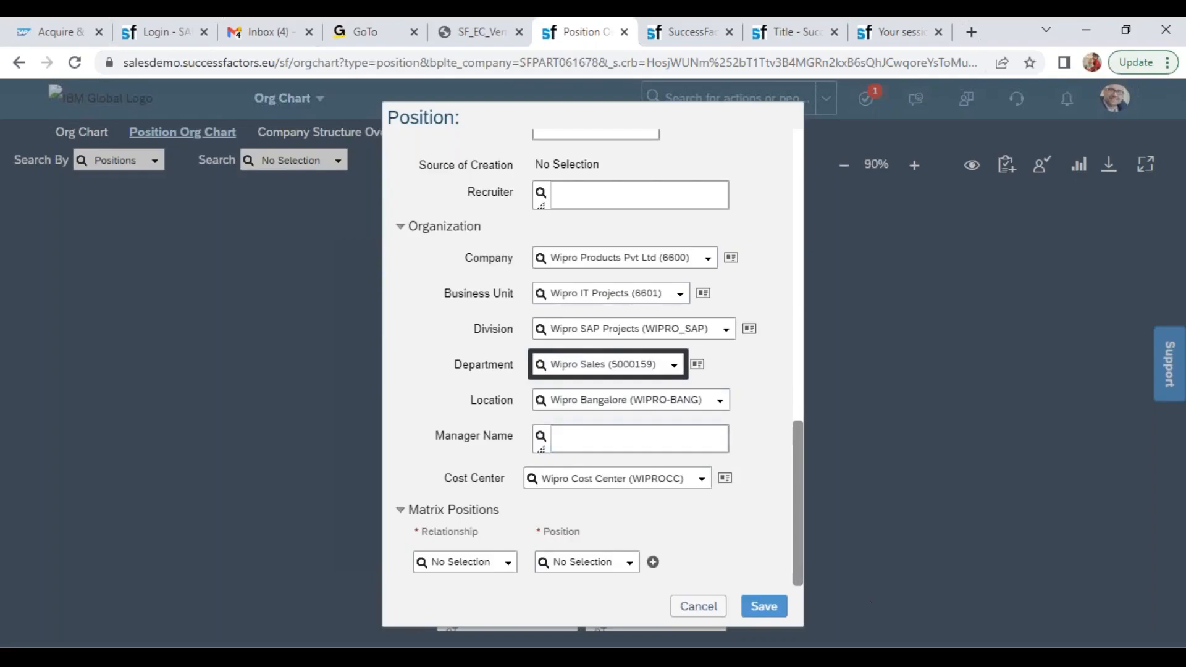
{"action": "left_click", "coordinate": [765, 605]}
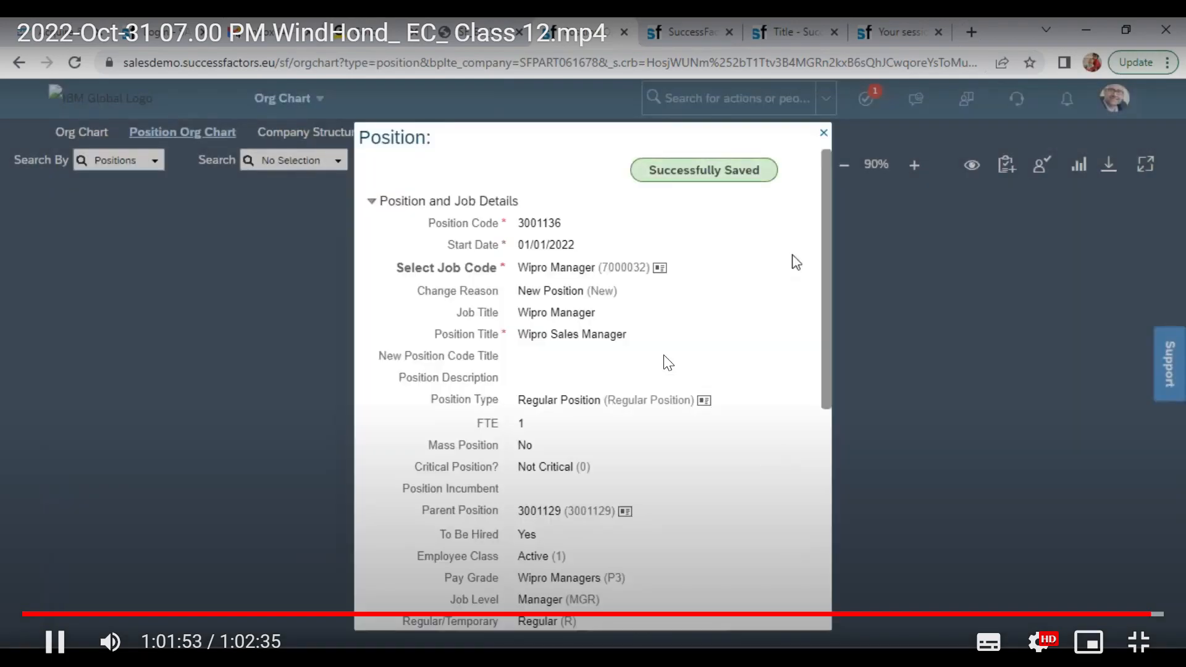
{"action": "left_click", "coordinate": [824, 133]}
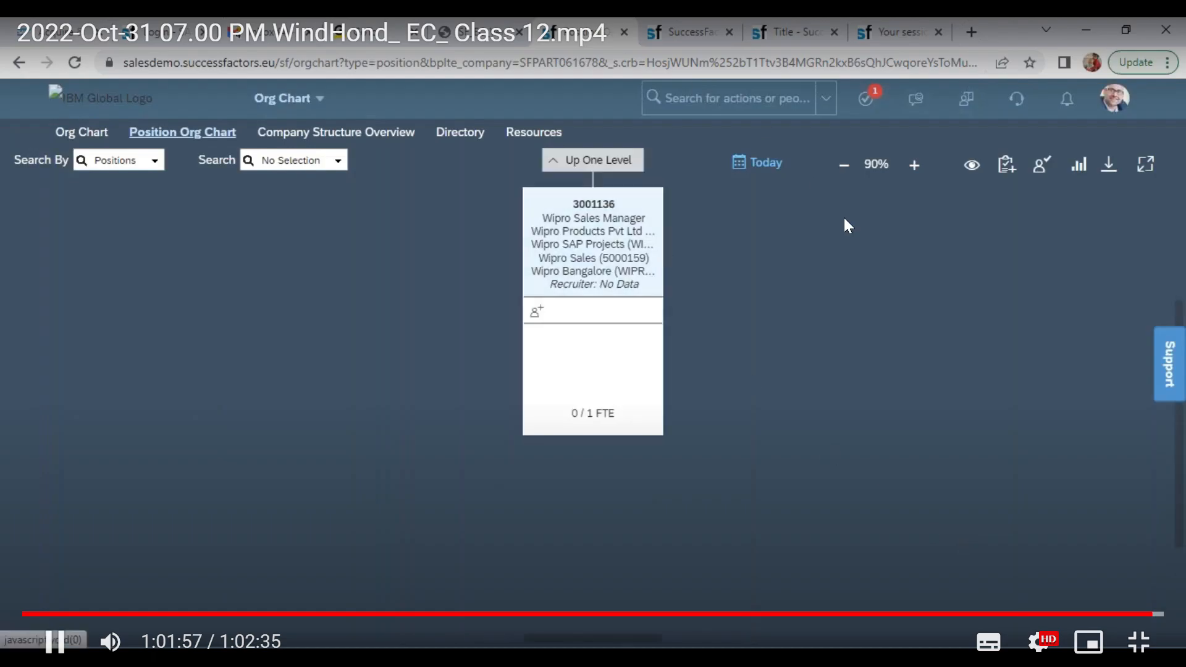
Go up one level from Wipro Sales Manager and check the manager positions at the level below the parent
{"action": "left_click", "coordinate": [619, 160]}
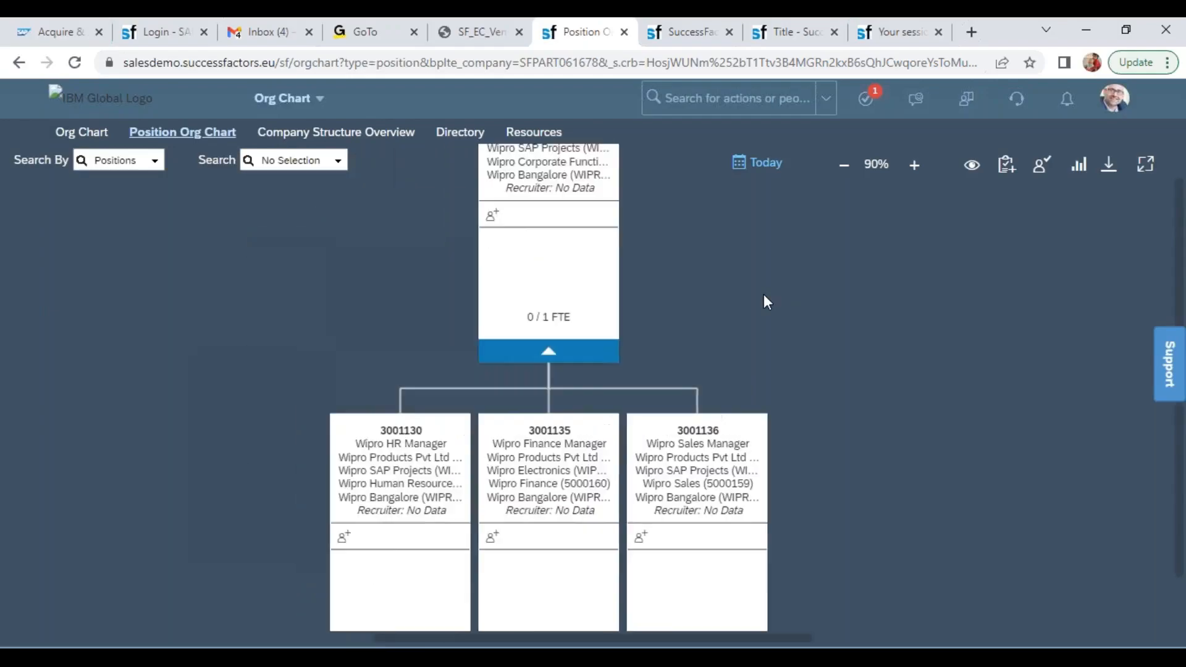
{"action": "left_click_drag", "start_coordinate": [769, 314], "coordinate": [657, 196]}
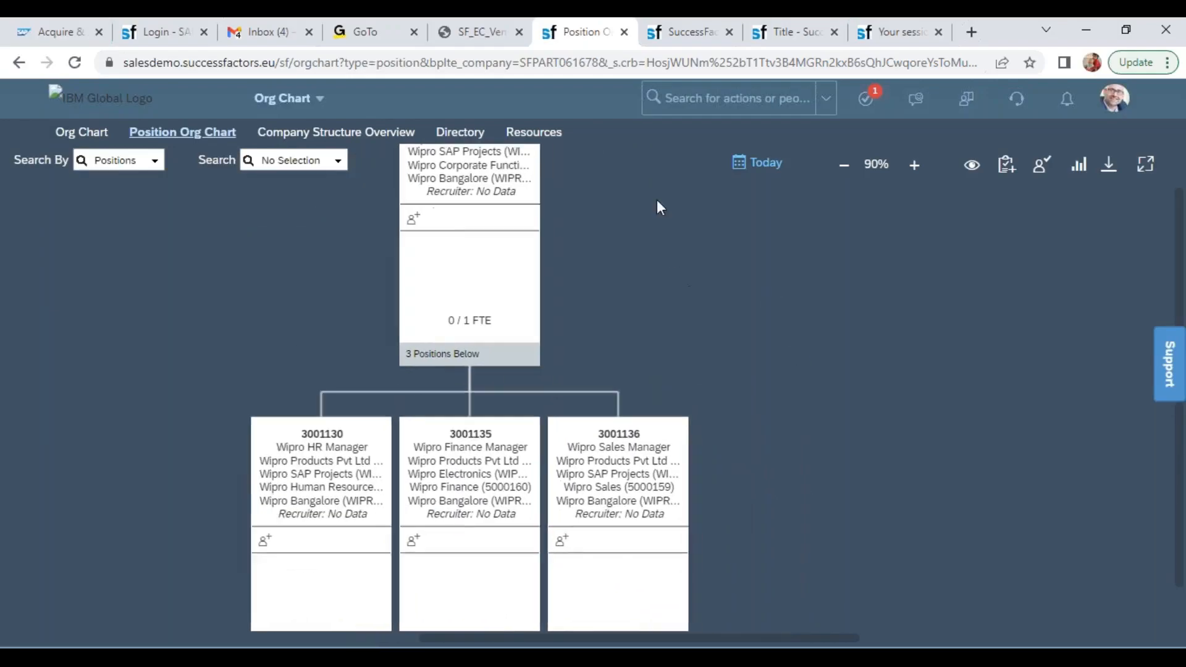
{"action": "right_click", "coordinate": [657, 196]}
{"action": "left_click", "coordinate": [734, 528]}
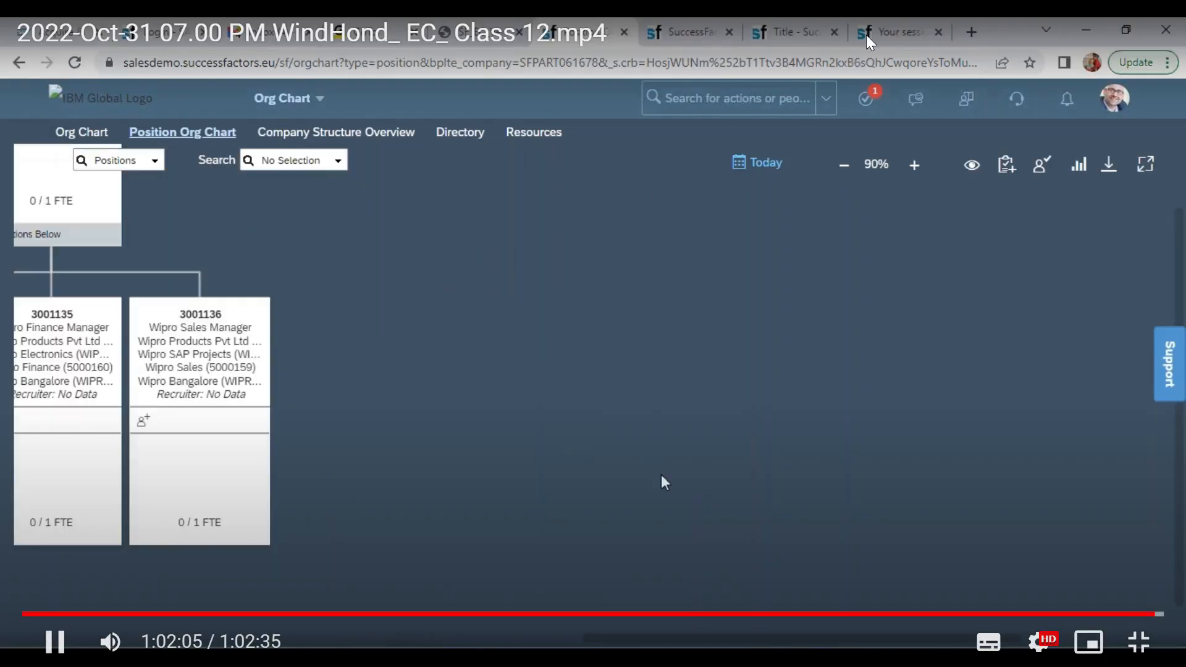